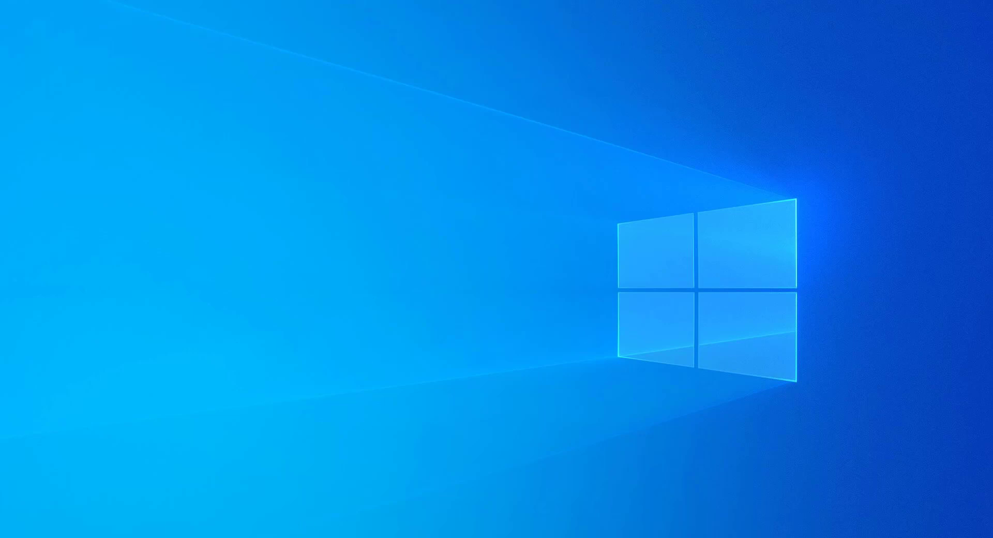
- Bring the CBW-As-Built-Data workbook back to the front after putting away the project folder
left_click(313, 533)
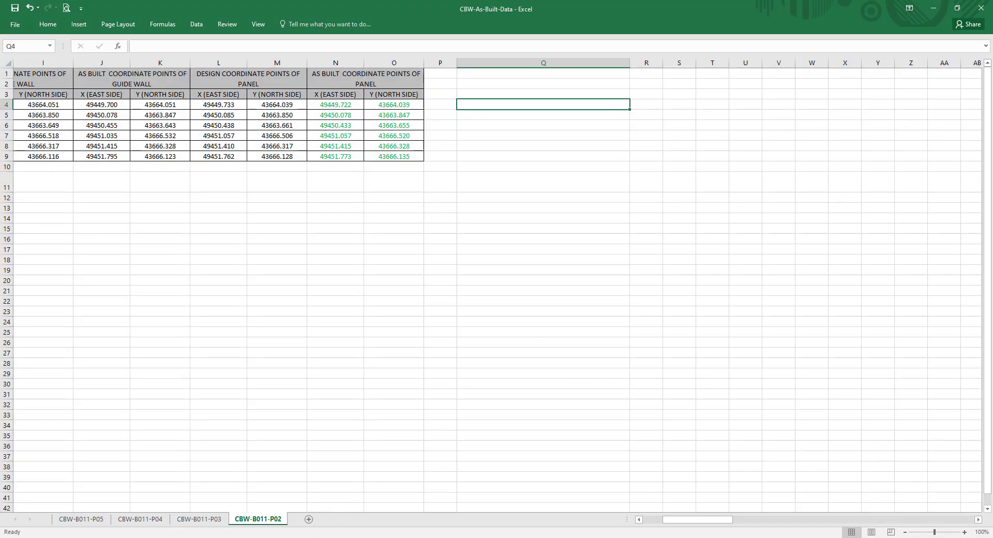
key("super+d")
key("alt+Tab")
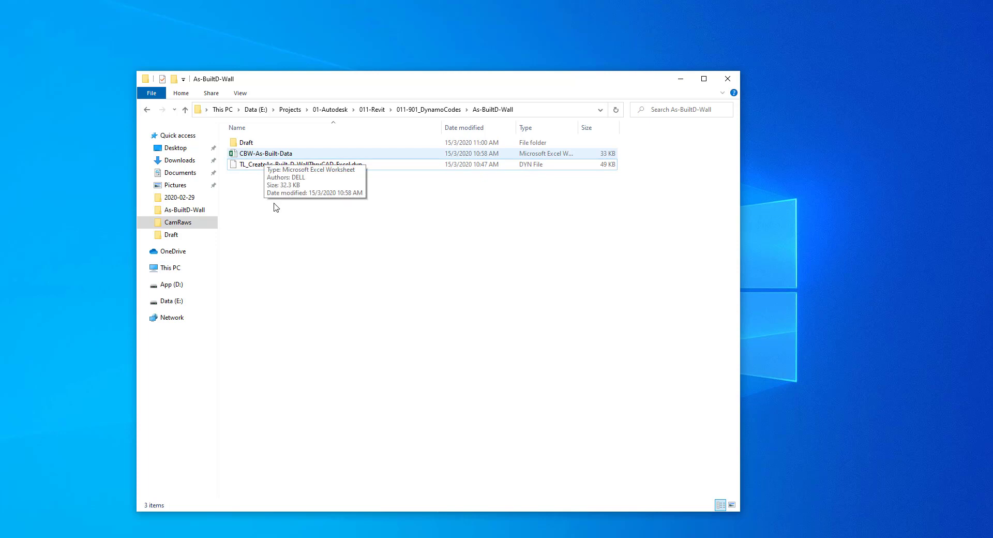
left_click(682, 79)
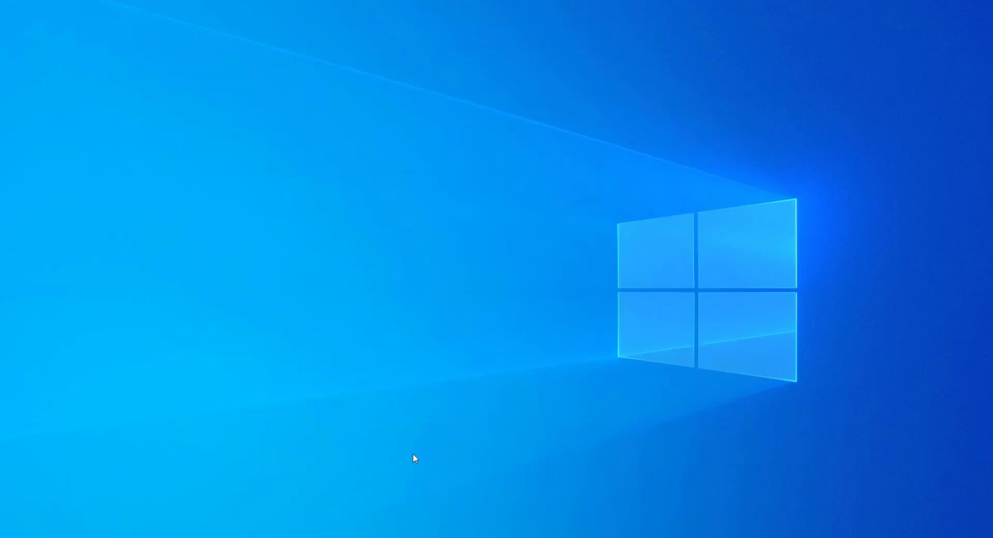
key("alt+Tab")
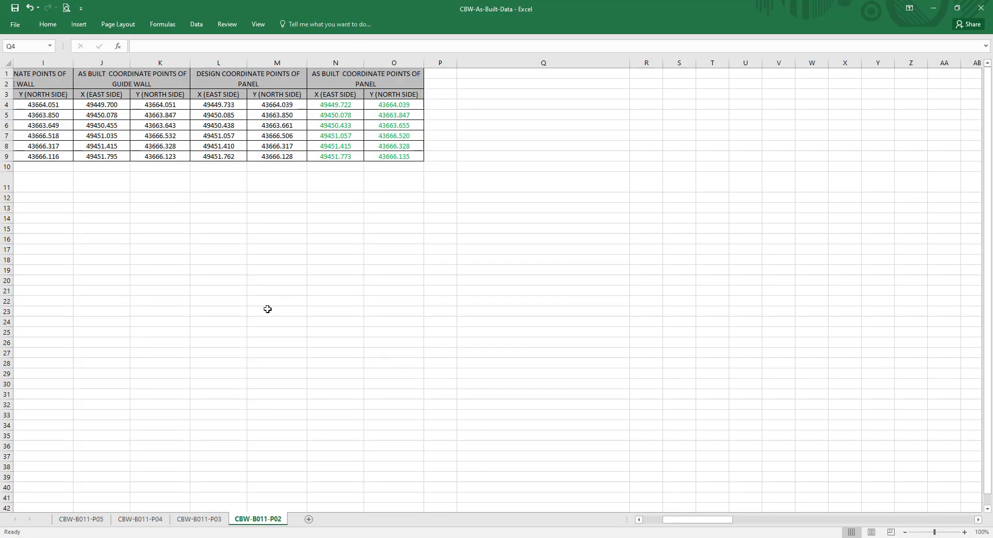
- Review the CBW-B011-P03, P05 and P02 panel sheets, ending on CBW-B011-P04
left_click(199, 518)
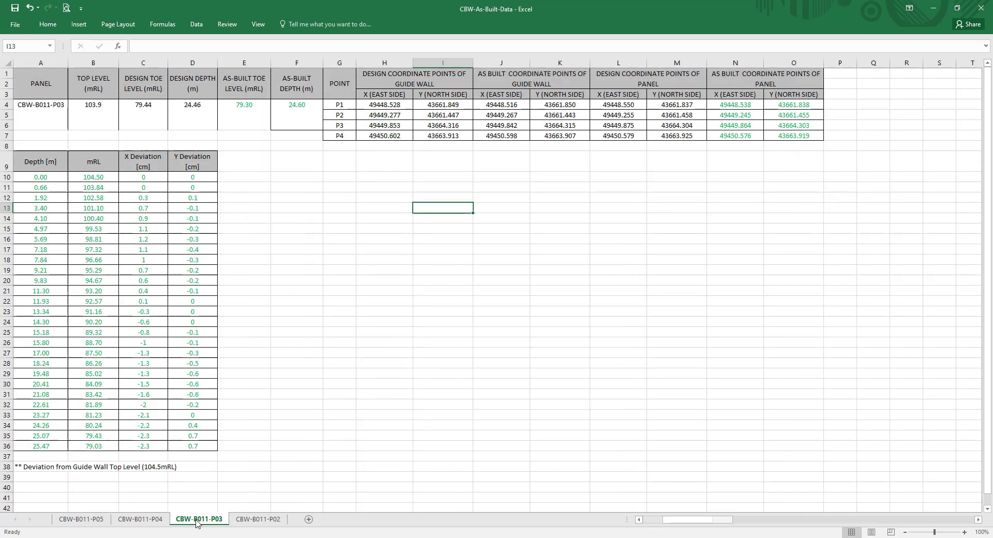
left_click(140, 518)
left_click(88, 522)
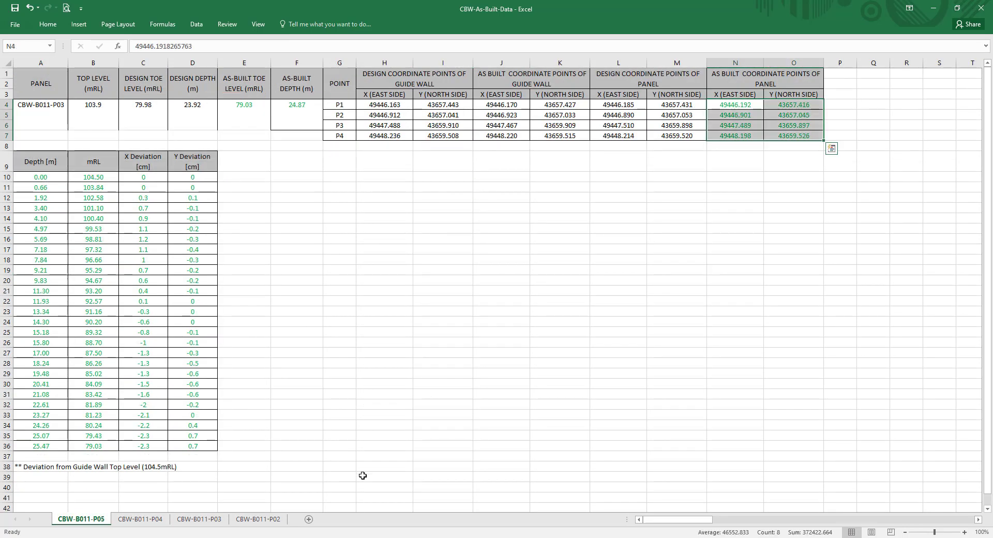
left_click(200, 518)
left_click(101, 522)
left_click(264, 520)
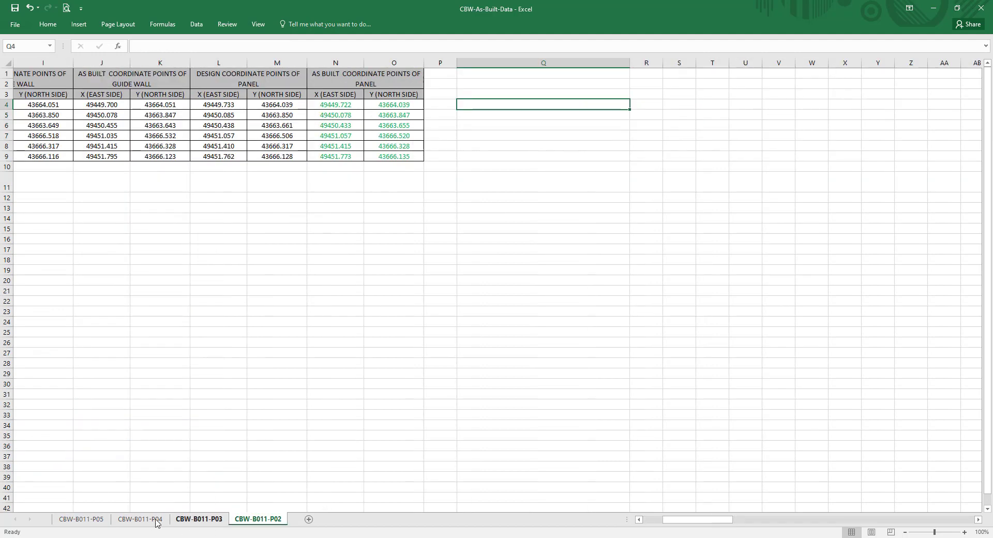
left_click(140, 519)
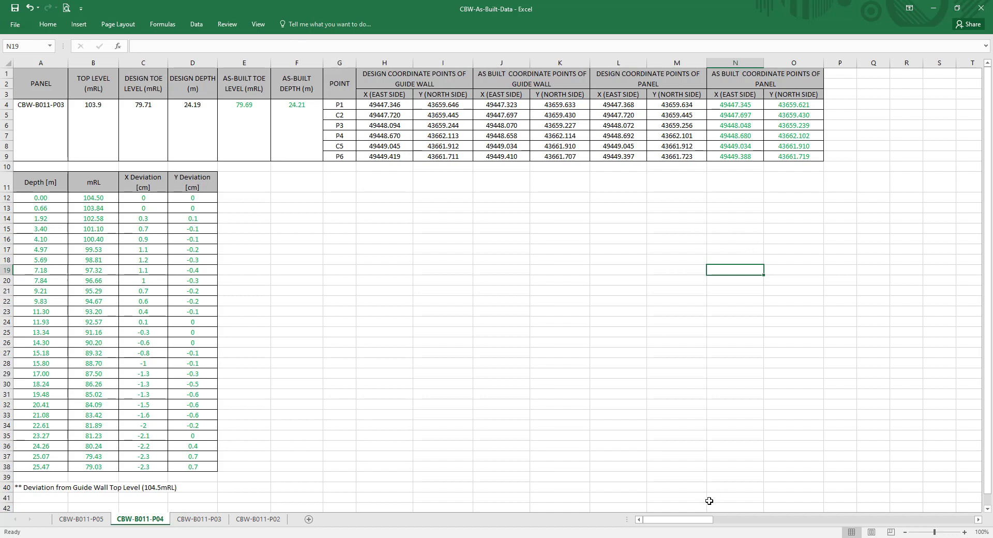
- Scroll the P04 sheet sideways, then switch to the CBW-B011-P02 sheet
left_click_drag(702, 523, 712, 523)
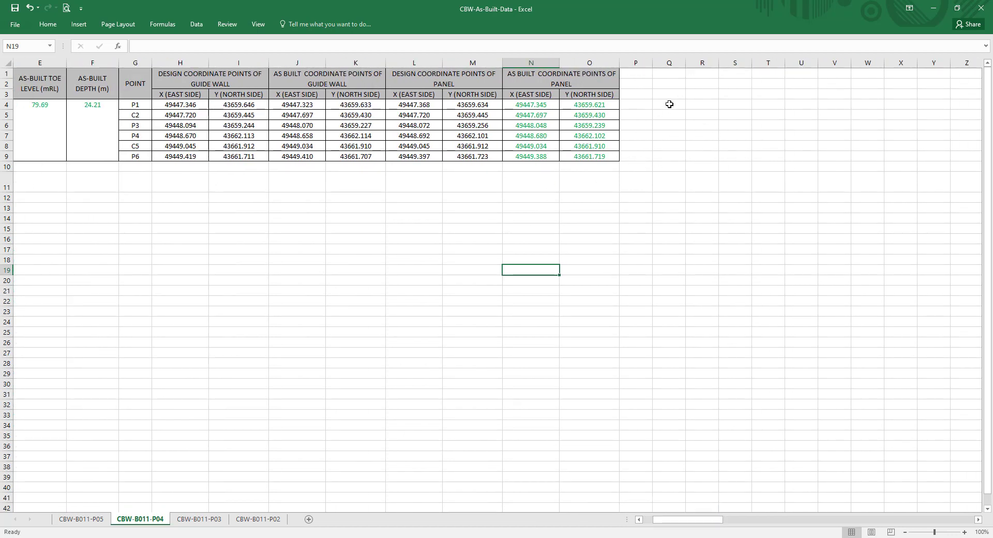
left_click(257, 518)
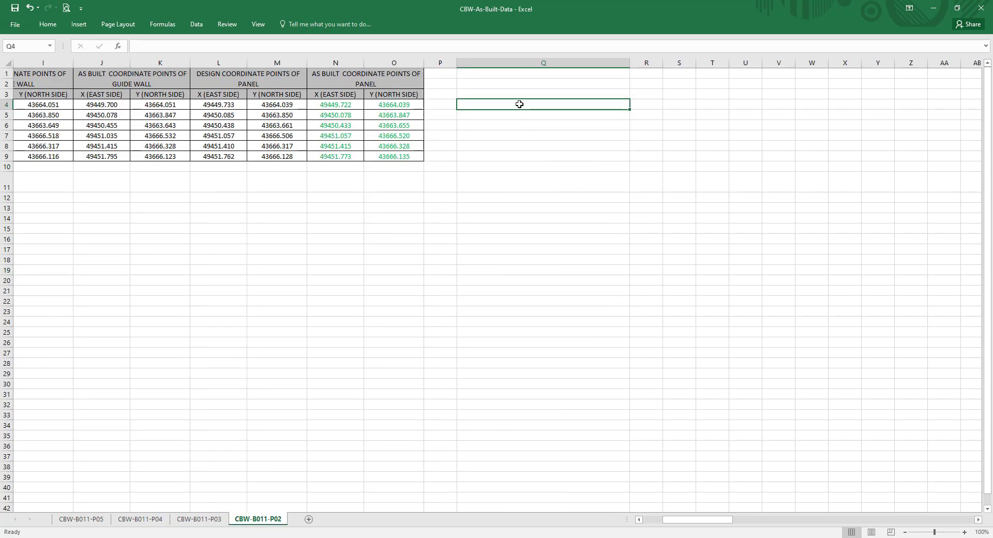
- Enter =CONCATENATE(N4,",",O4) in Q4 to join the X,Y values
type("=co")
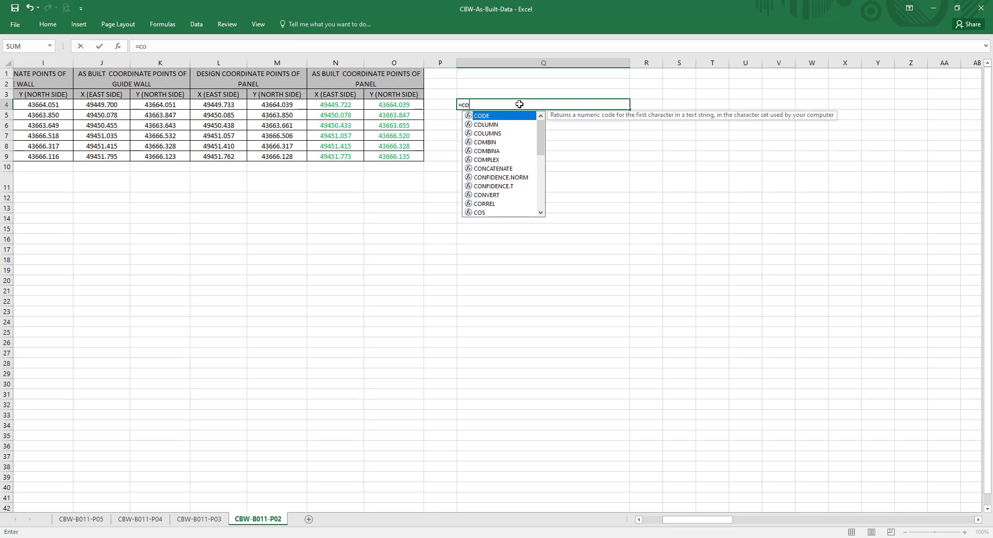
left_click(504, 171)
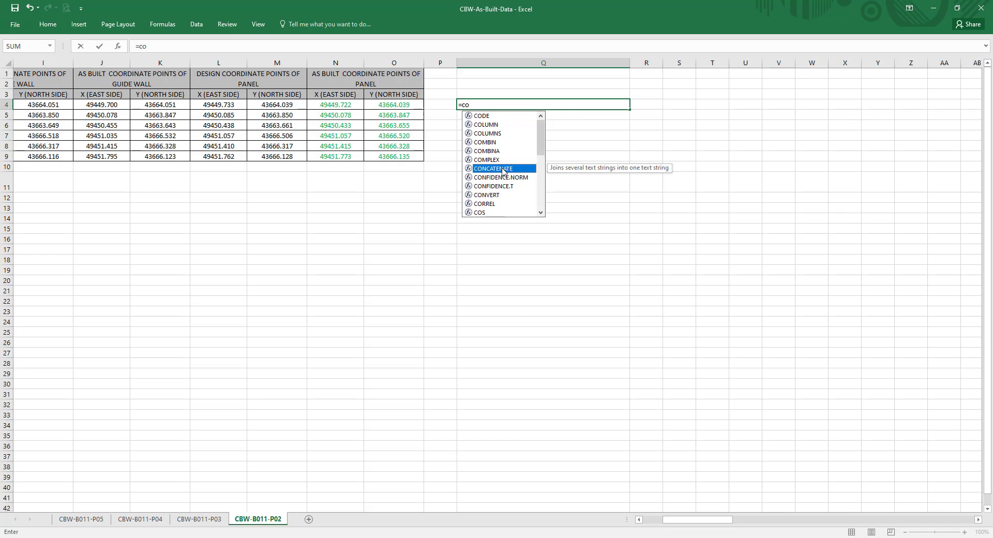
double_click(503, 169)
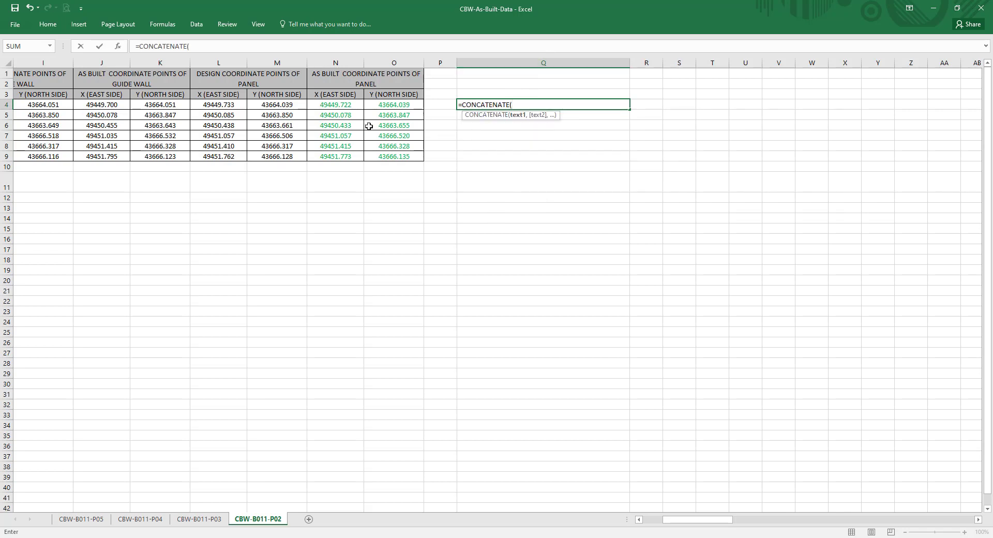
left_click(344, 106)
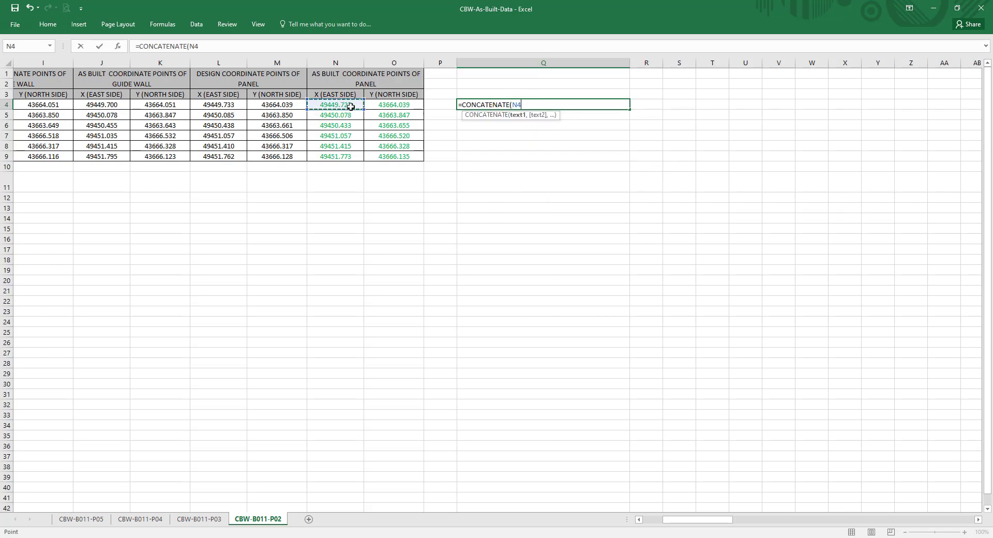
type(",")
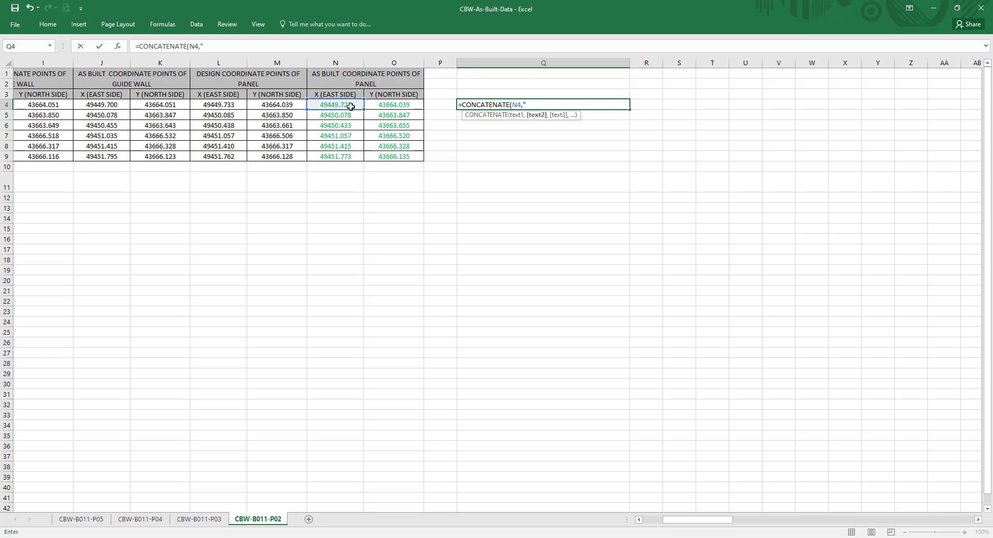
type("\",")
type(",")
left_click(385, 104)
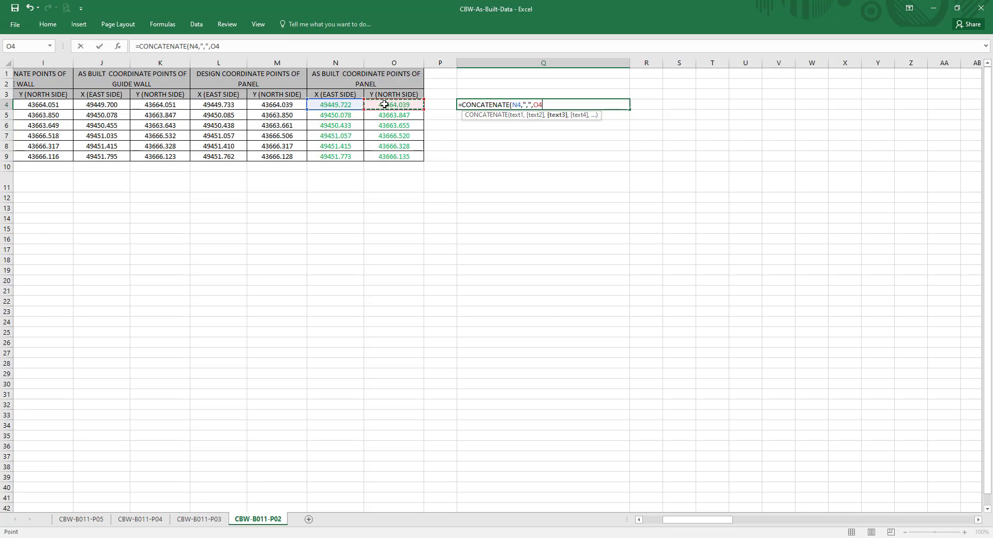
type(")")
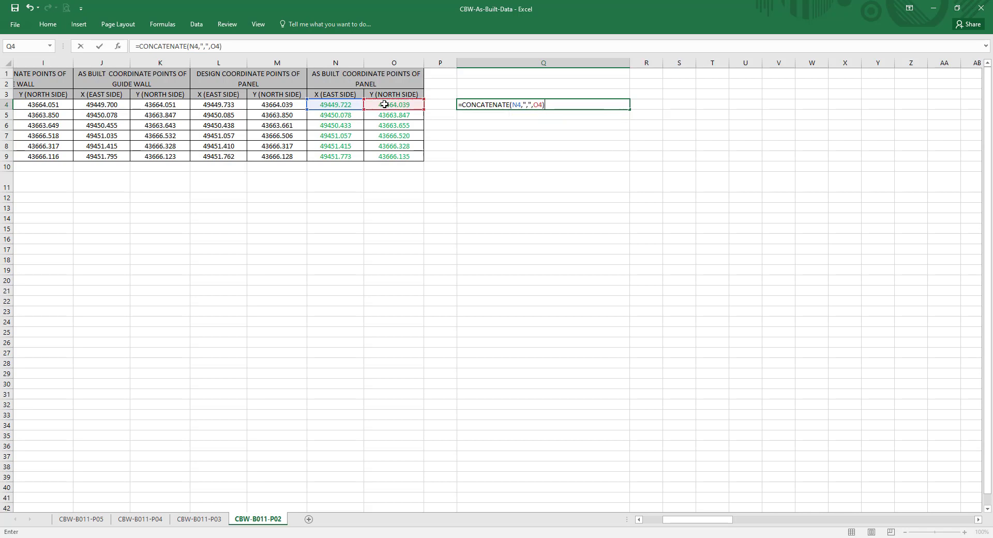
key("Return")
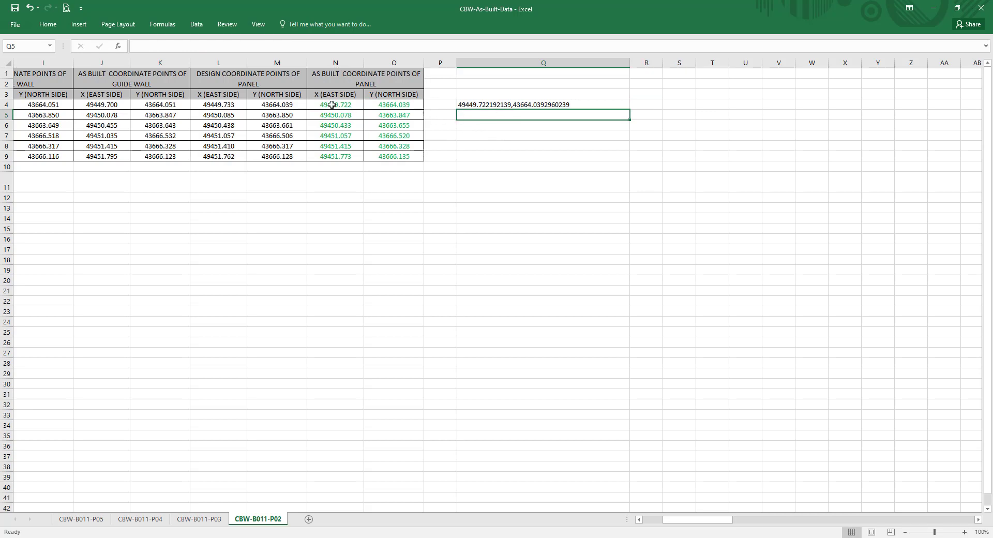
- Check the N and O source values and fill the Q4 formula down to Q9
left_click_drag(334, 105, 334, 155)
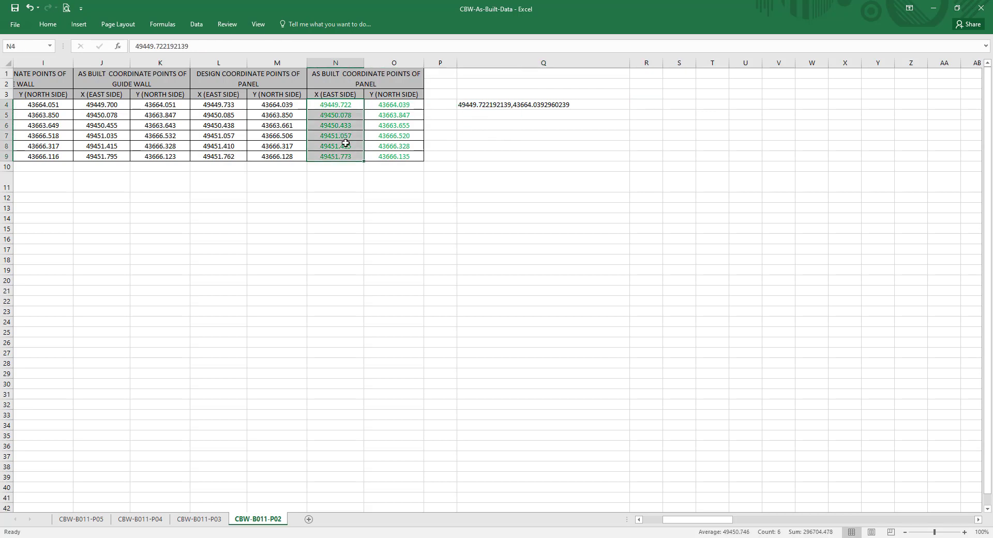
left_click_drag(391, 106, 393, 135)
left_click(385, 105)
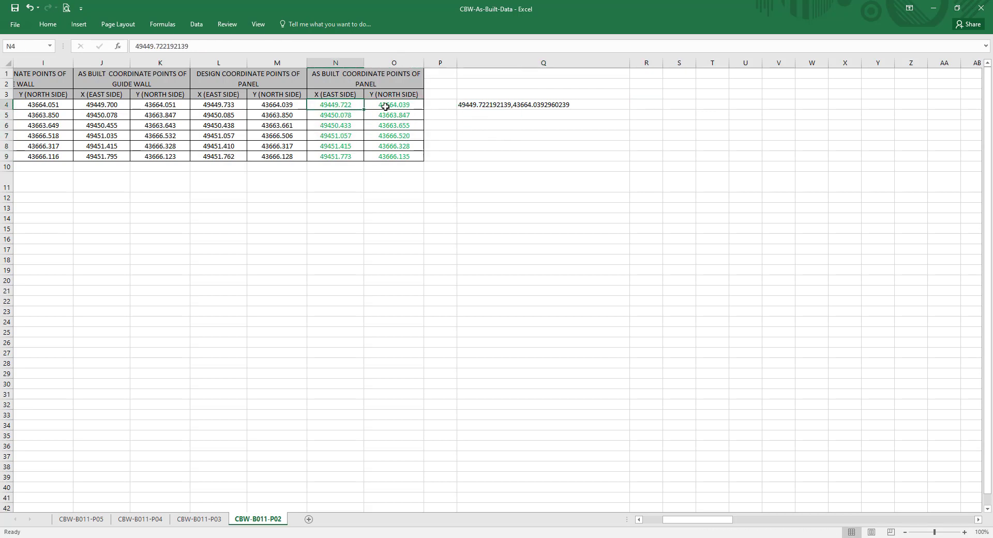
left_click(504, 105)
left_click_drag(629, 110, 629, 160)
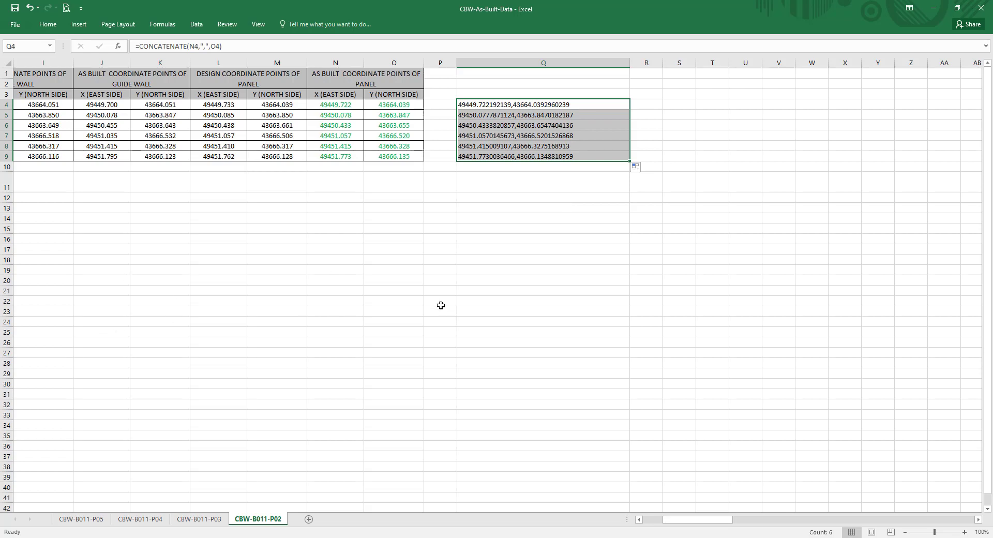
left_click(527, 271)
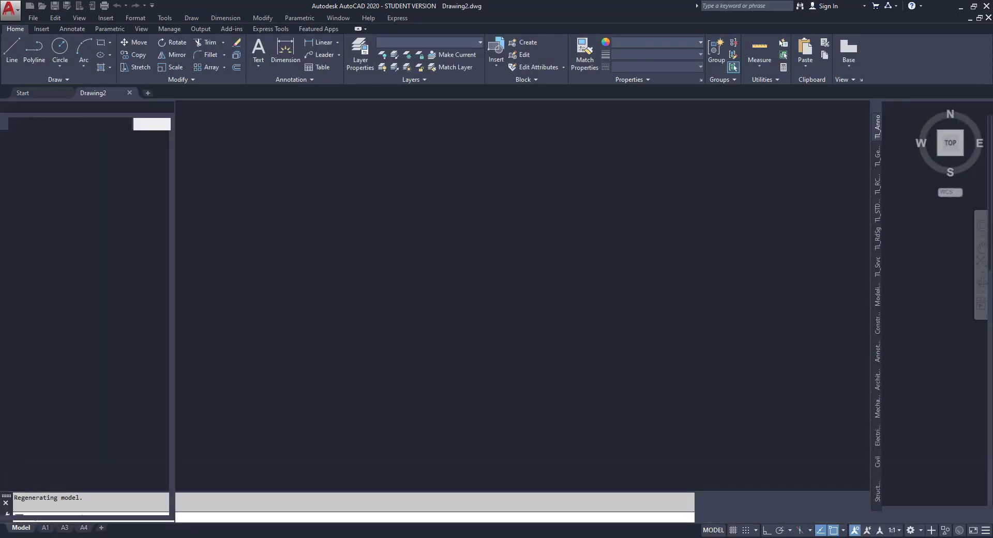
- Erase the six leftover lines from the drawing
middle_click_drag(290, 339, 368, 332)
left_click_drag(368, 332, 303, 337)
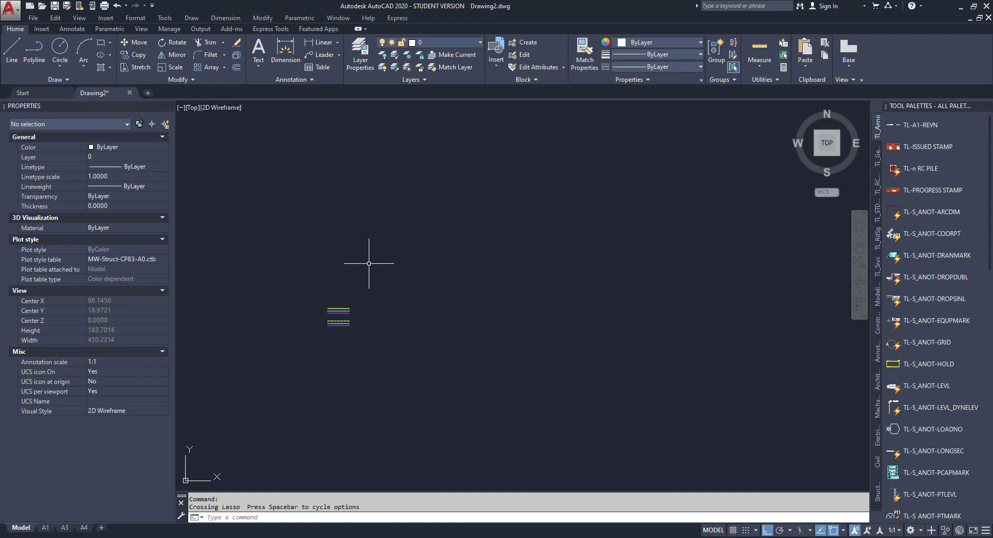
left_click(385, 267)
left_click(295, 354)
key("Delete")
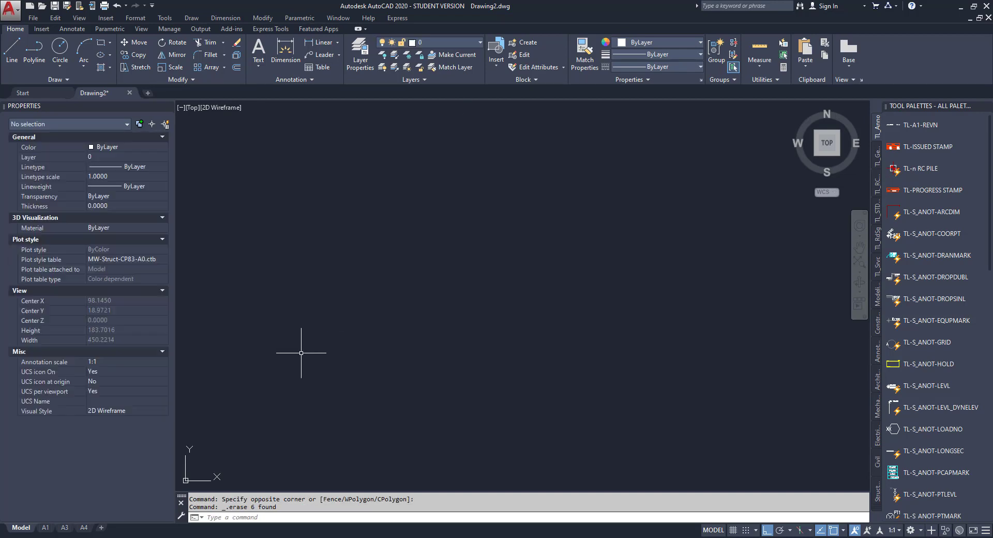
- Delete the extra layouts and erase the layout viewport
left_click(45, 527)
right_click(85, 528)
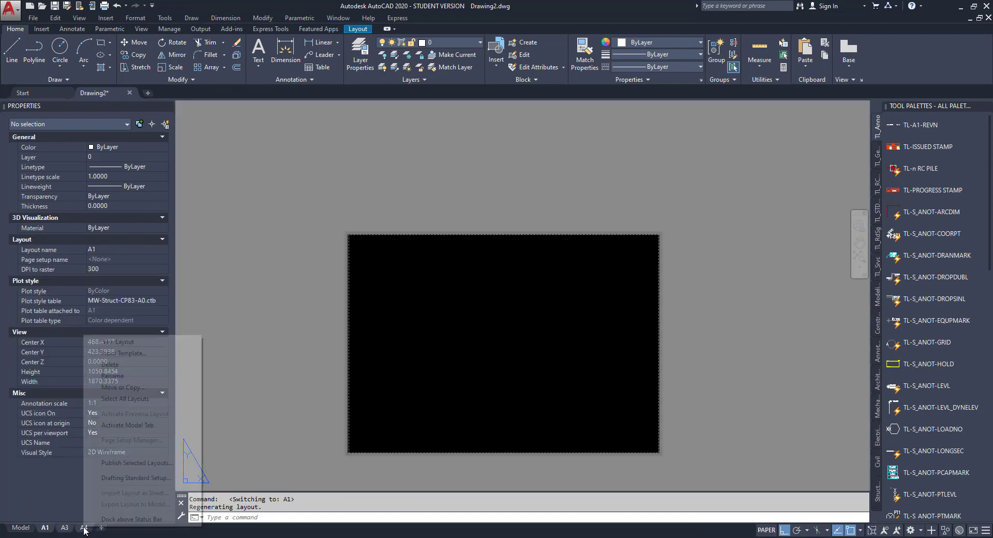
left_click(122, 366)
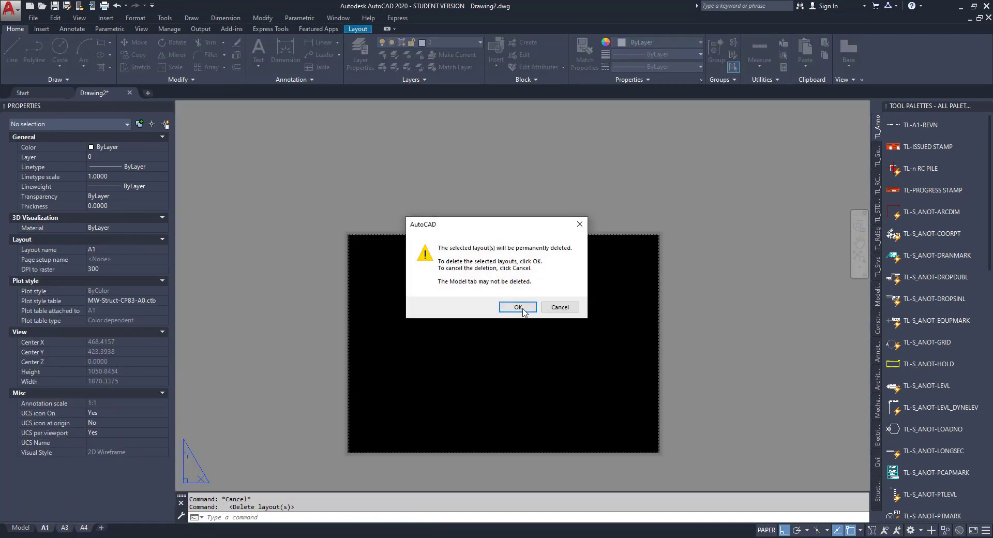
left_click(518, 307)
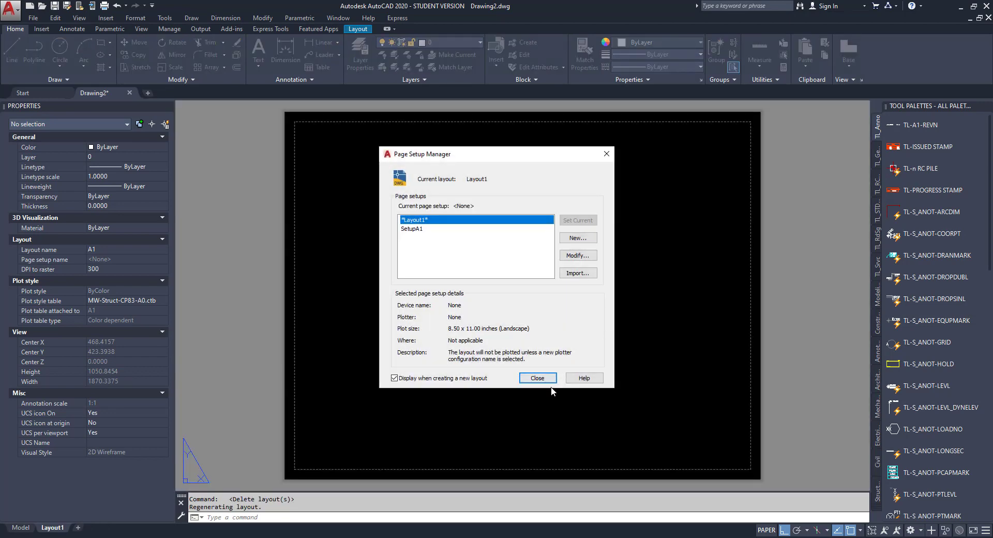
left_click(537, 378)
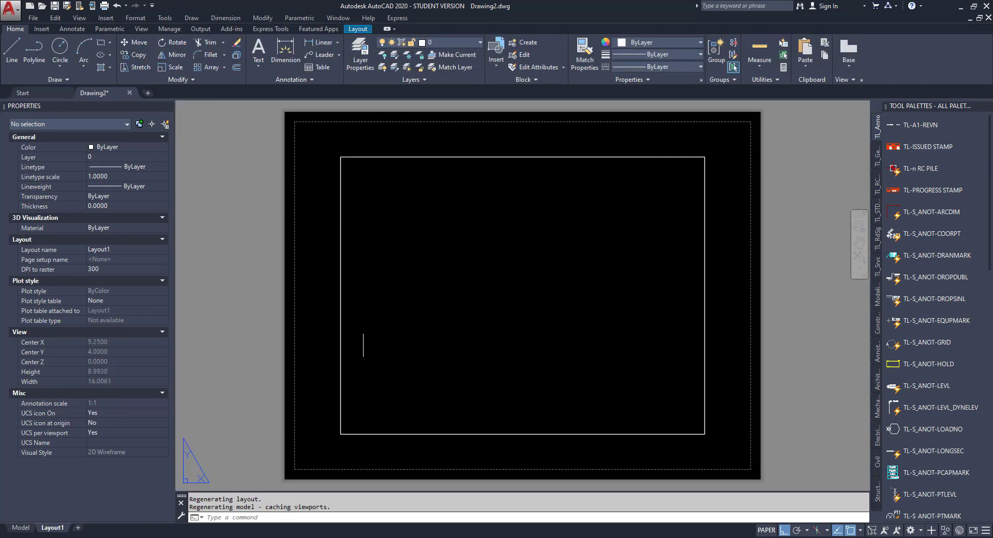
left_click(363, 347)
left_click(296, 342)
key("Delete")
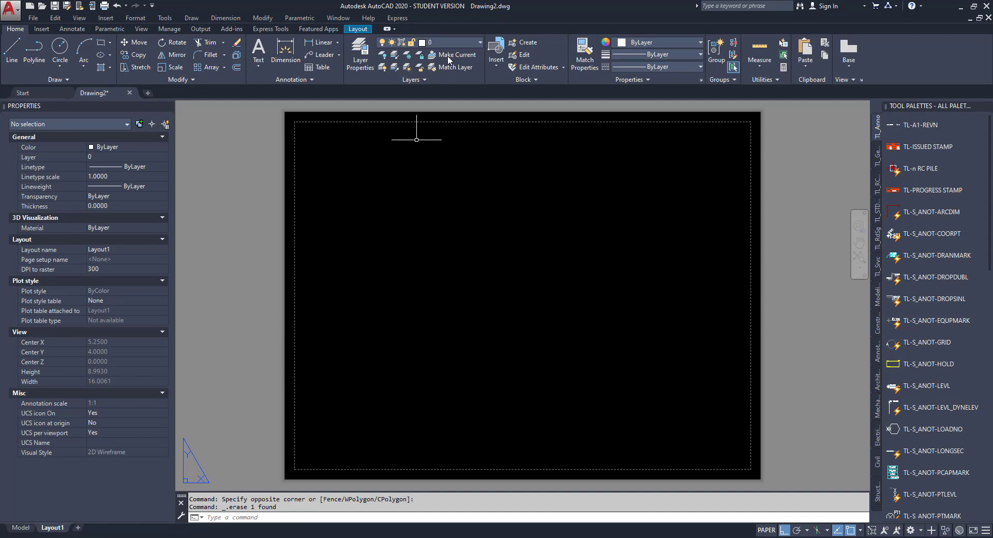
- Purge unused items with PU, check the layer list, and switch to Model space
type("m")
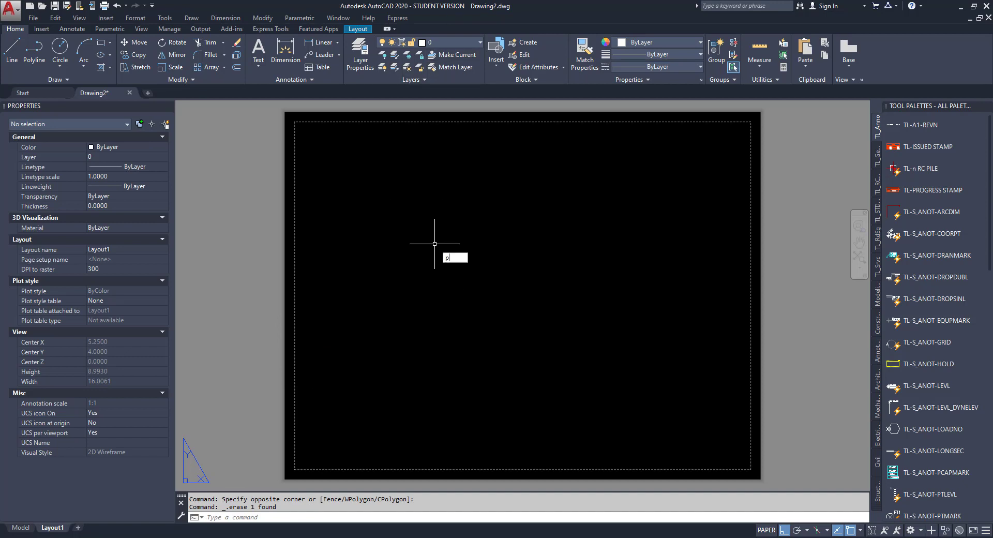
key("Escape")
type("PU")
key("Return")
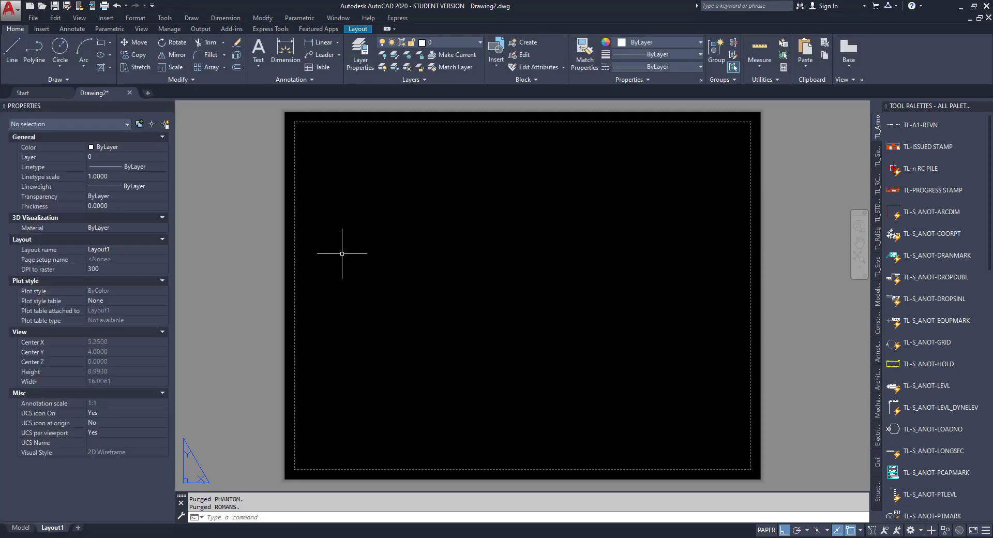
left_click(457, 42)
left_click(20, 527)
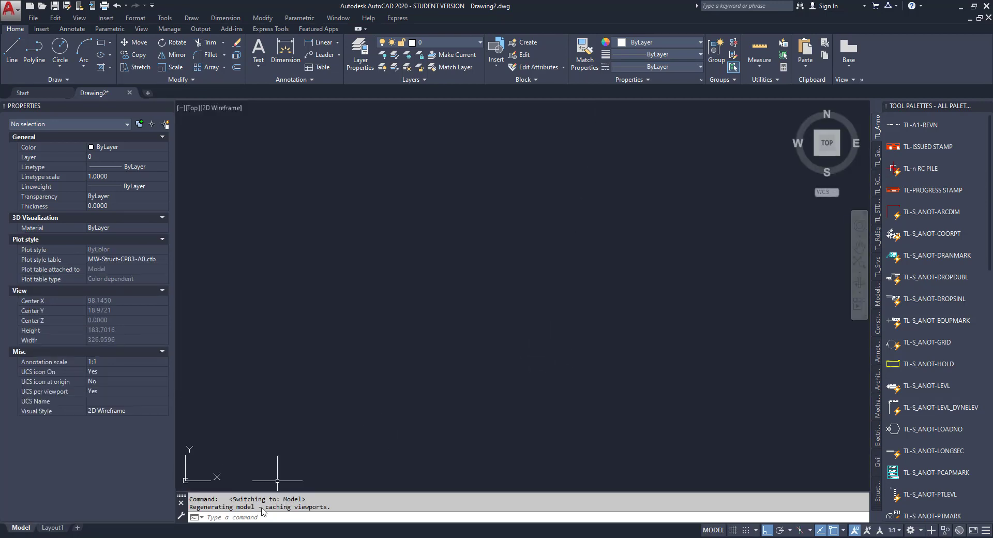
- Copy the concatenated coordinates in Q4:Q9 from Excel for AutoCAD
key("alt+Tab")
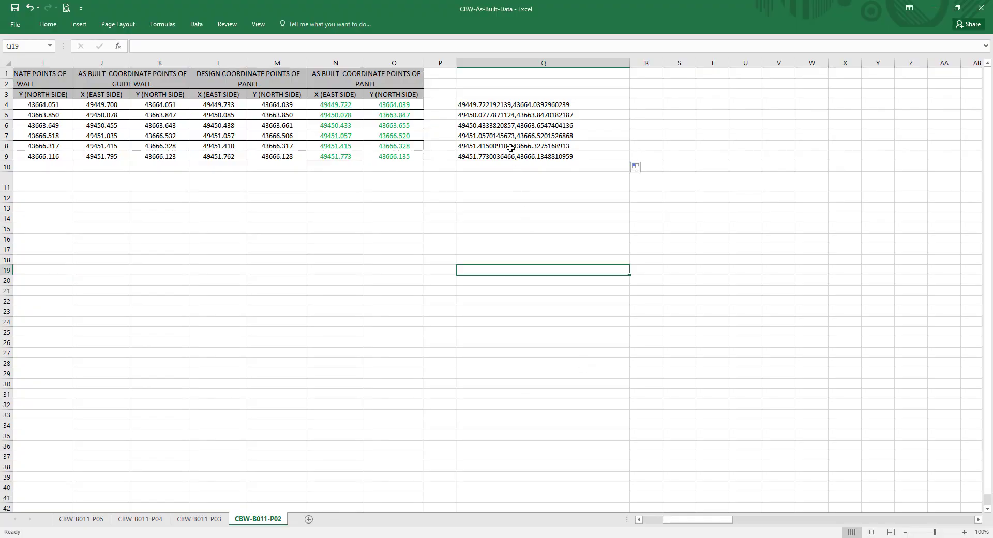
left_click_drag(503, 105, 502, 156)
key("ctrl+c")
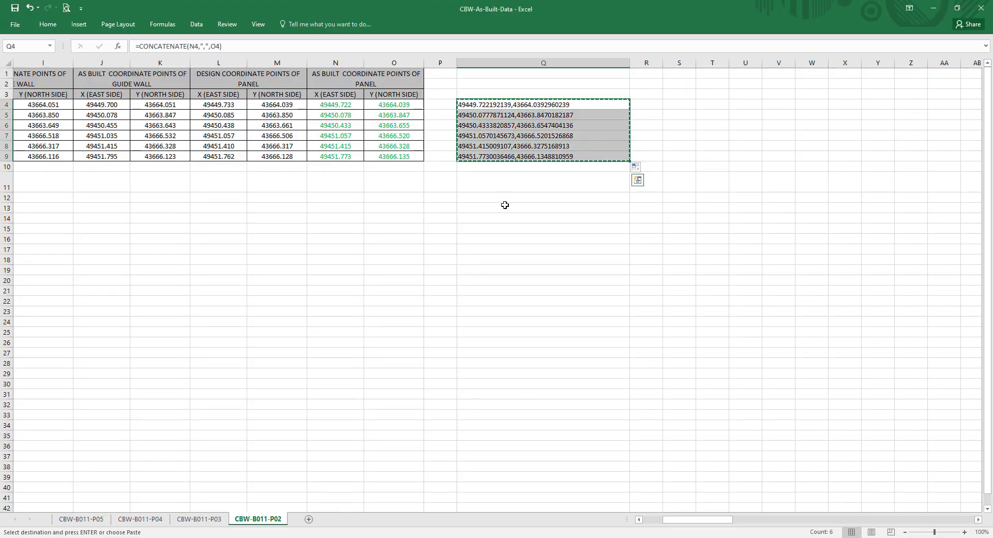
key("alt+Tab")
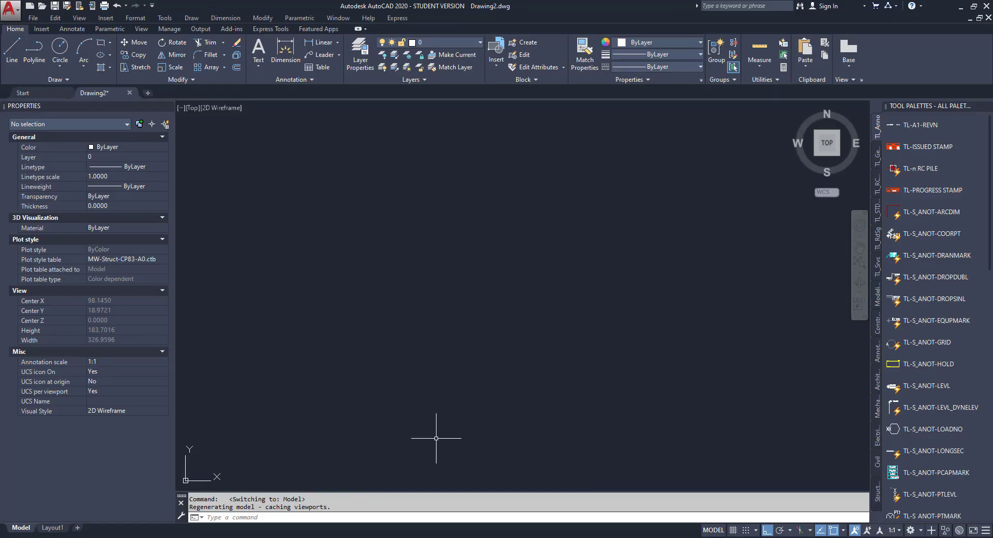
- Draw a closed polyline by pasting the six coordinate pairs into PLINE
left_click(260, 518)
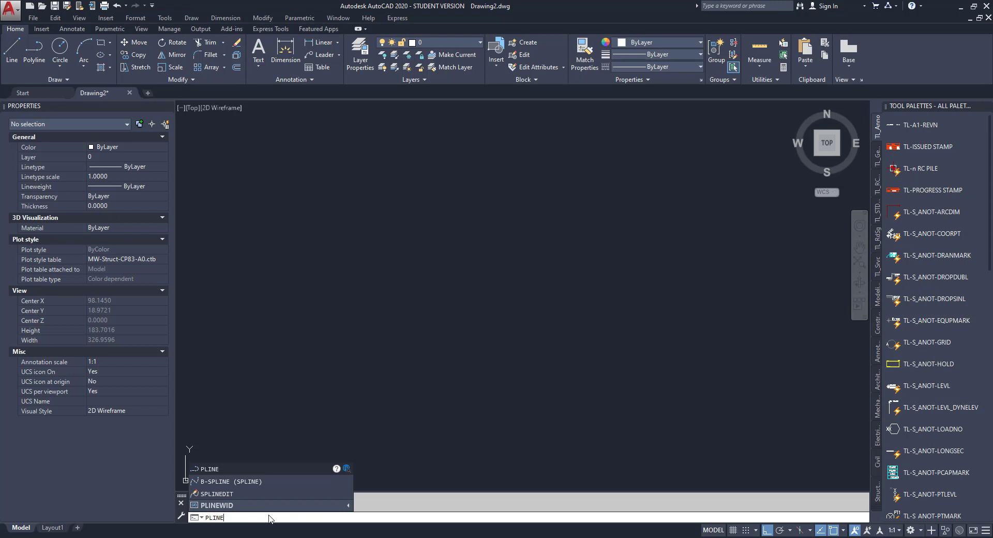
type("pline")
key("Return")
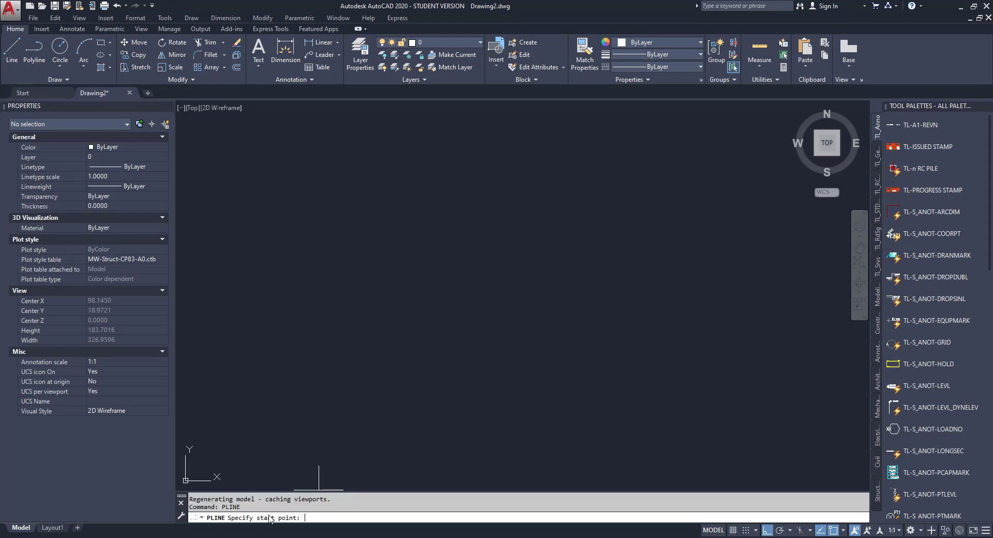
right_click(317, 520)
left_click(349, 482)
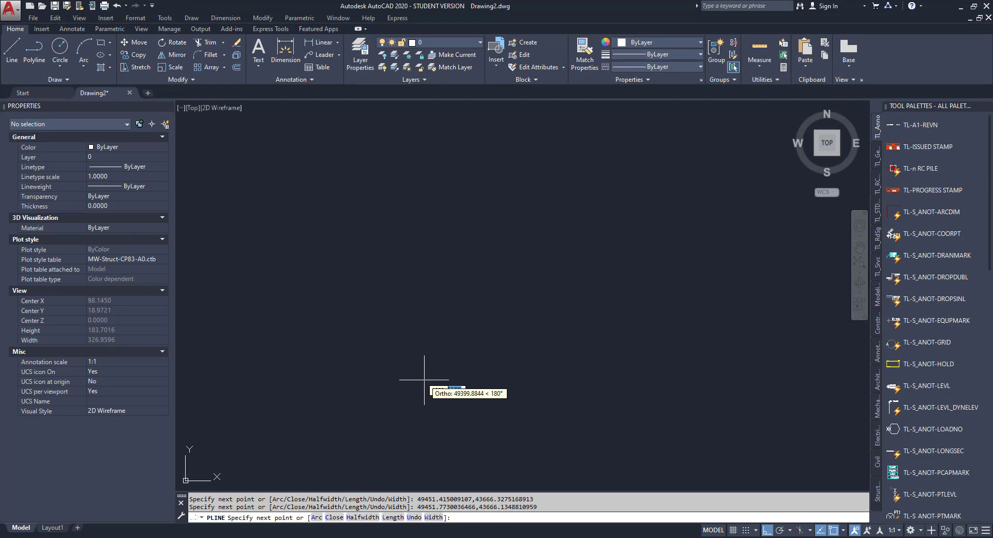
type("c")
key("Return")
- Zoom to extents to fit the new polyline, then return to Excel
type("z")
key("Return")
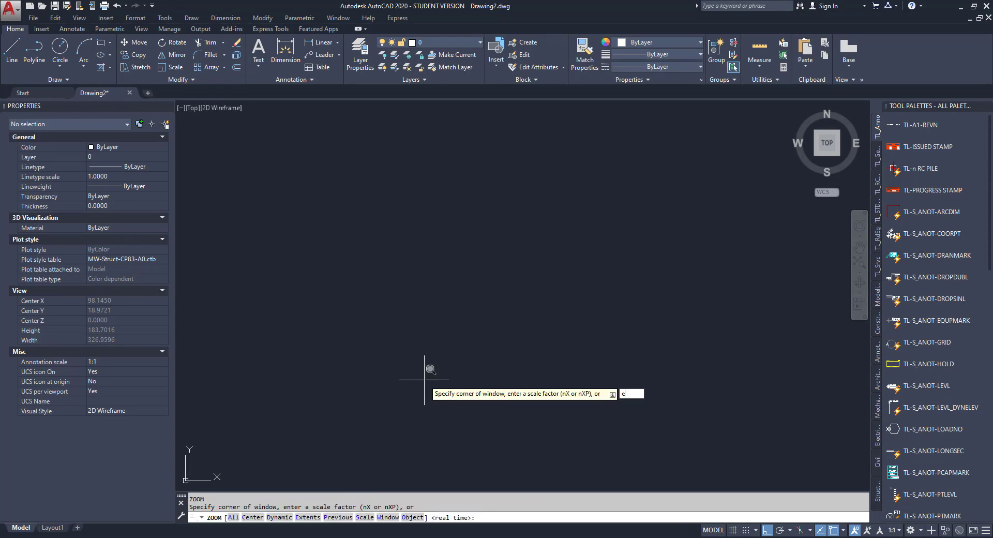
type("e")
key("Return")
scroll(426, 386, "down", 4)
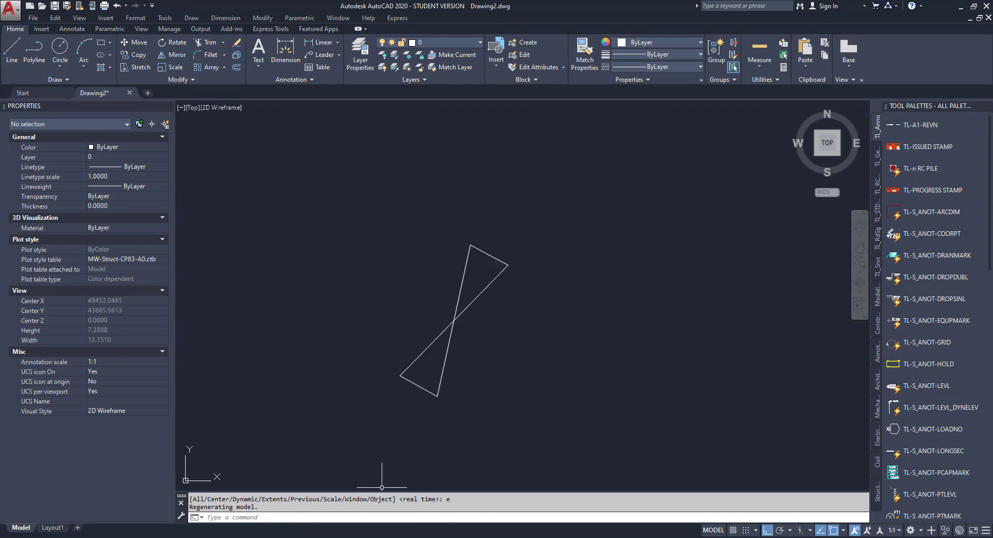
key("alt+Tab")
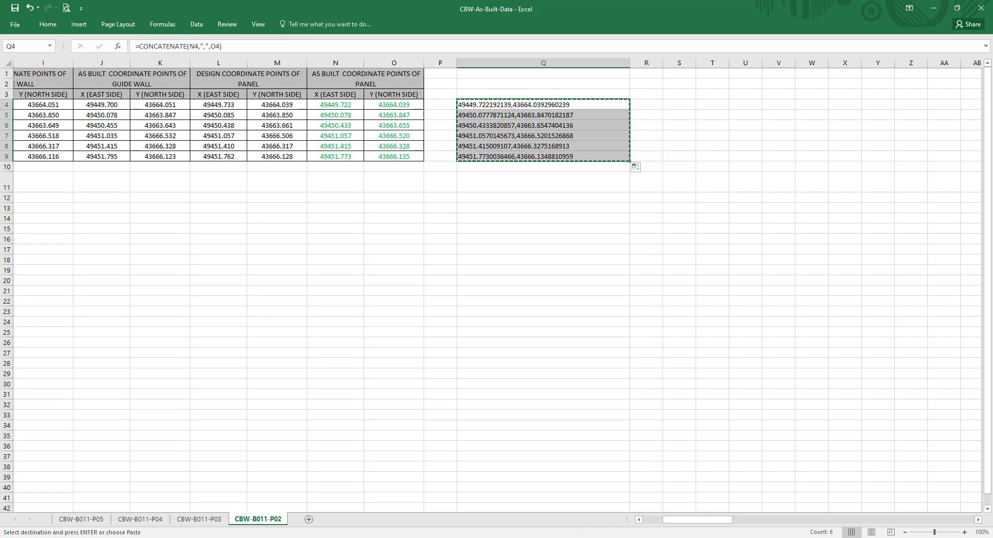
key("alt+Tab")
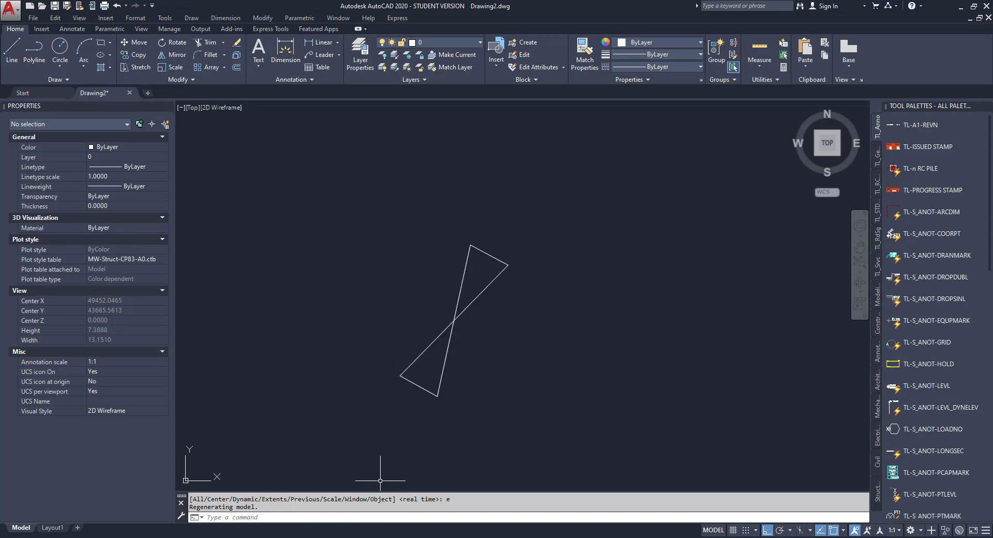
key("alt+Tab")
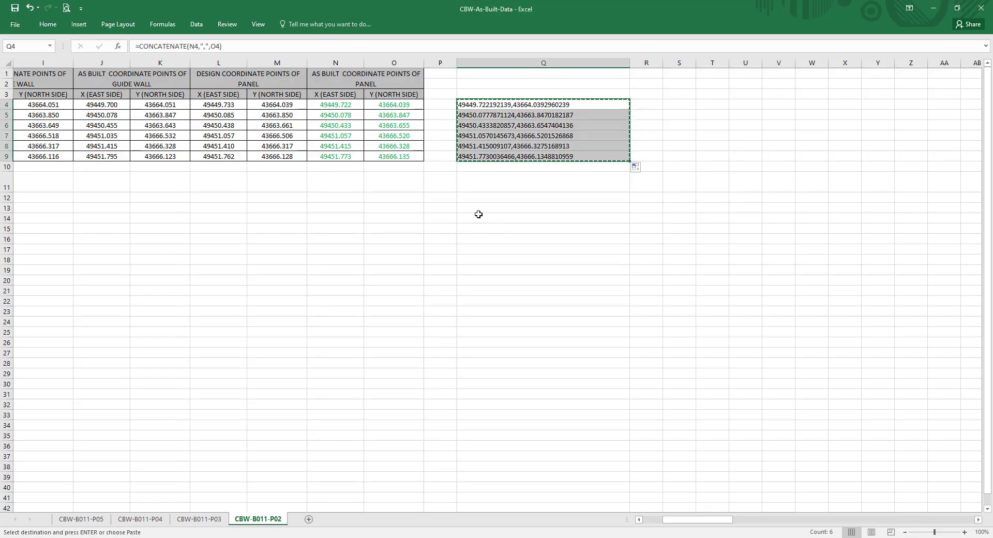
- Fill Q12:Q14 with references =Q4, =Q5 and =Q6
left_click(473, 198)
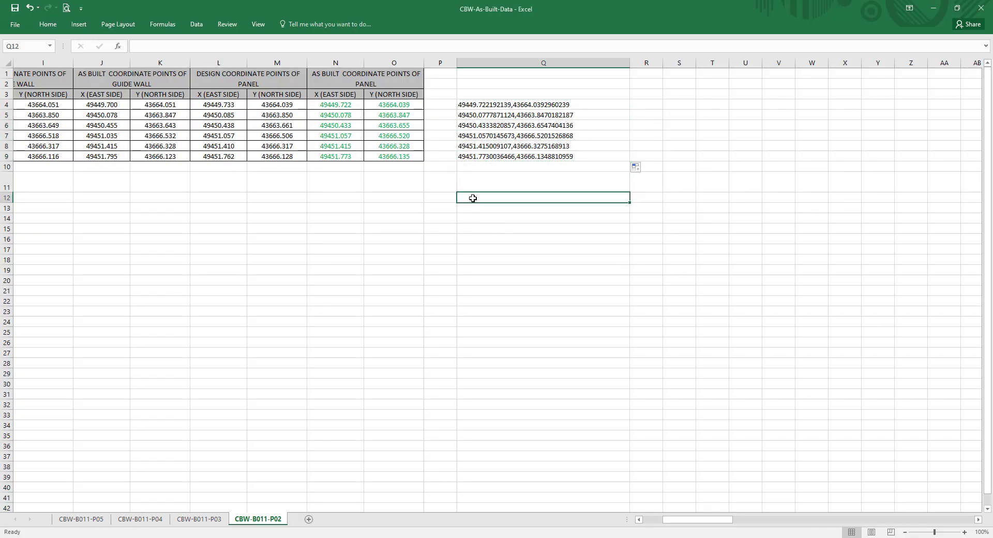
type("=")
left_click(492, 105)
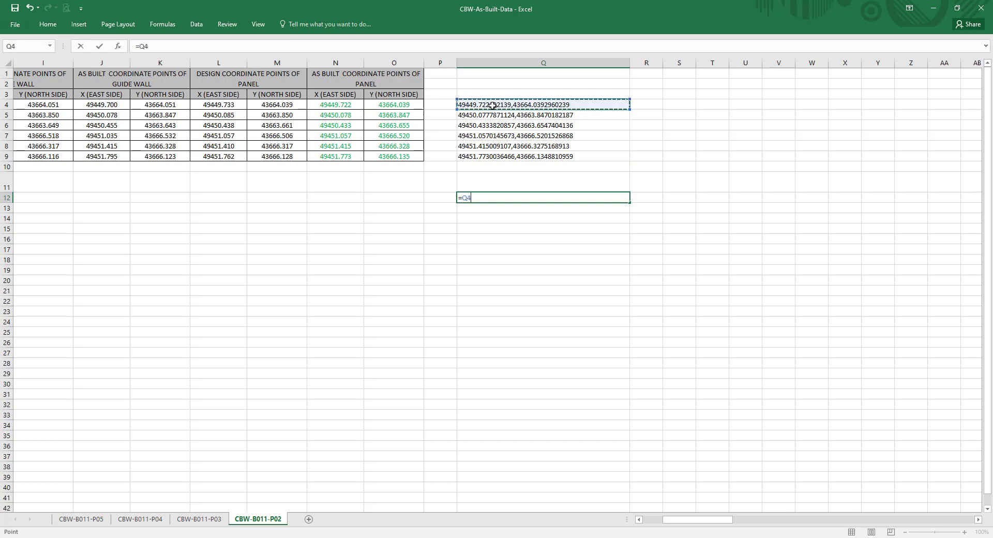
key("Return")
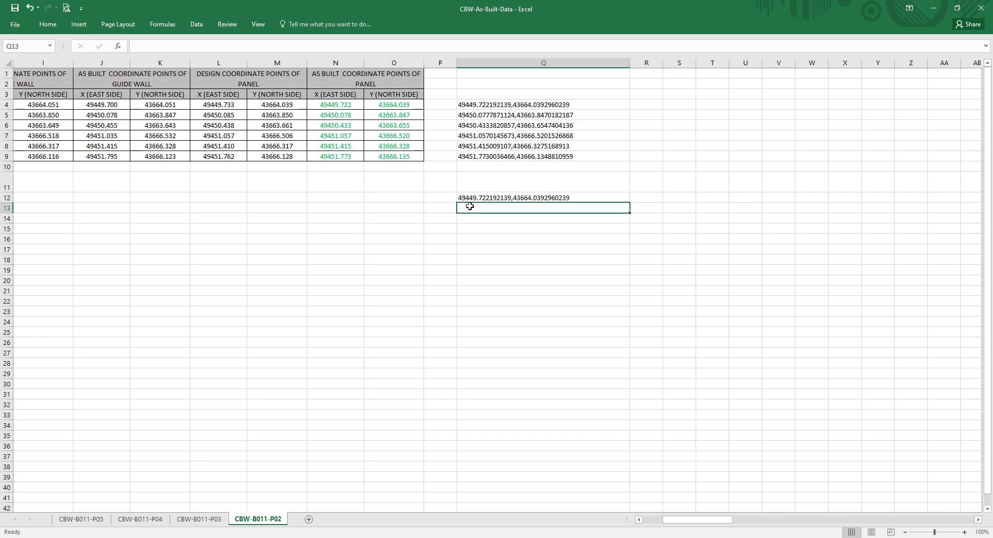
type("=")
left_click(486, 115)
key("Return")
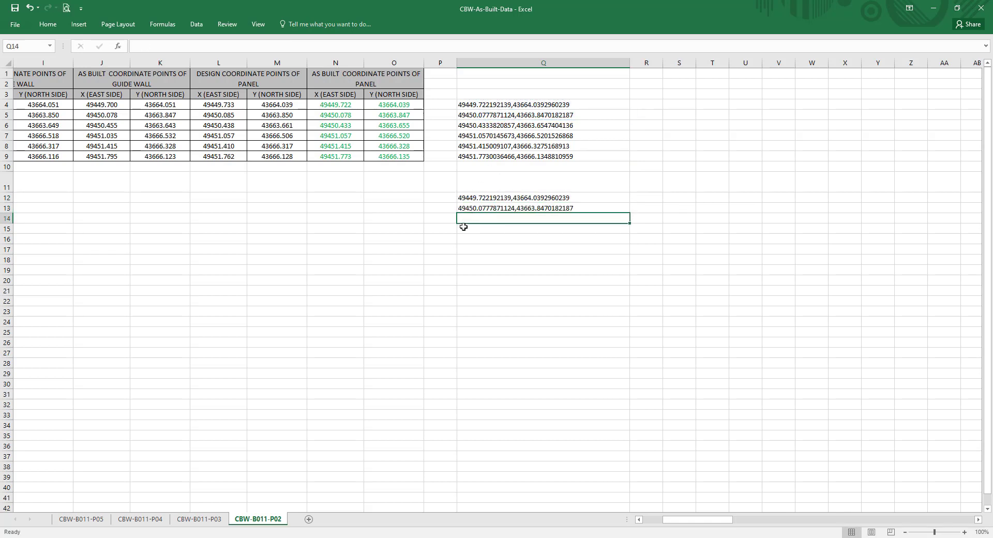
type("=")
left_click(484, 126)
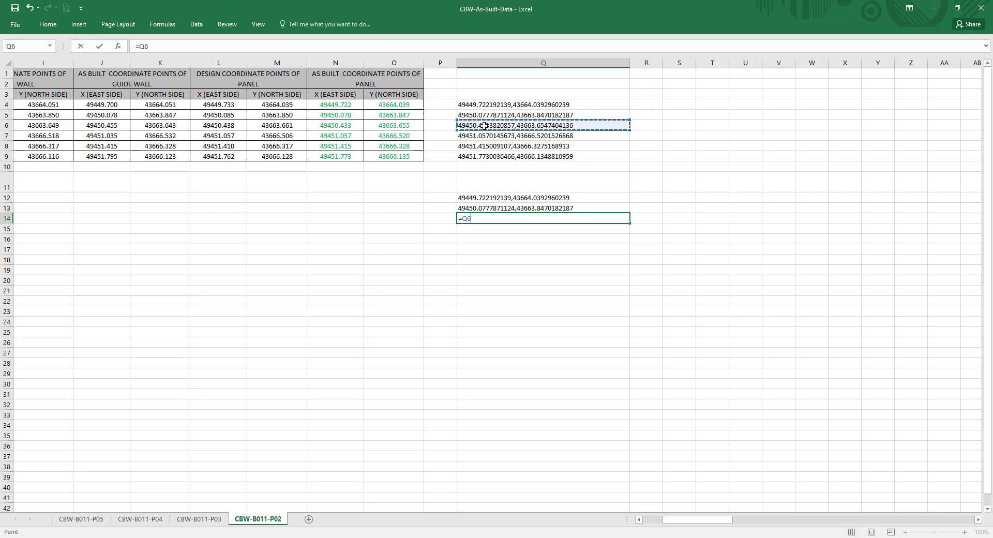
key("Return")
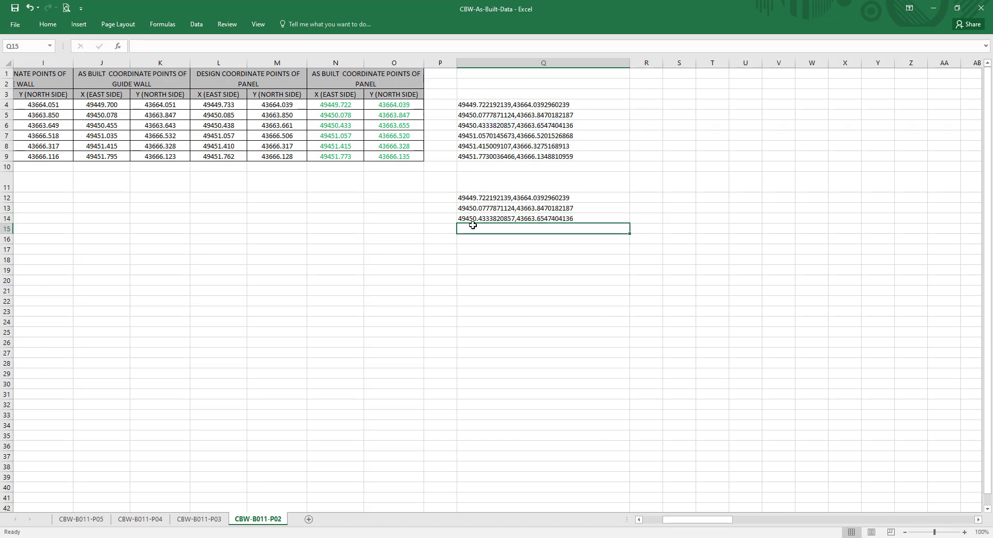
- Fill Q15:Q17 with references =Q9, =Q8 and =Q7 in reverse order
type("=")
left_click(478, 157)
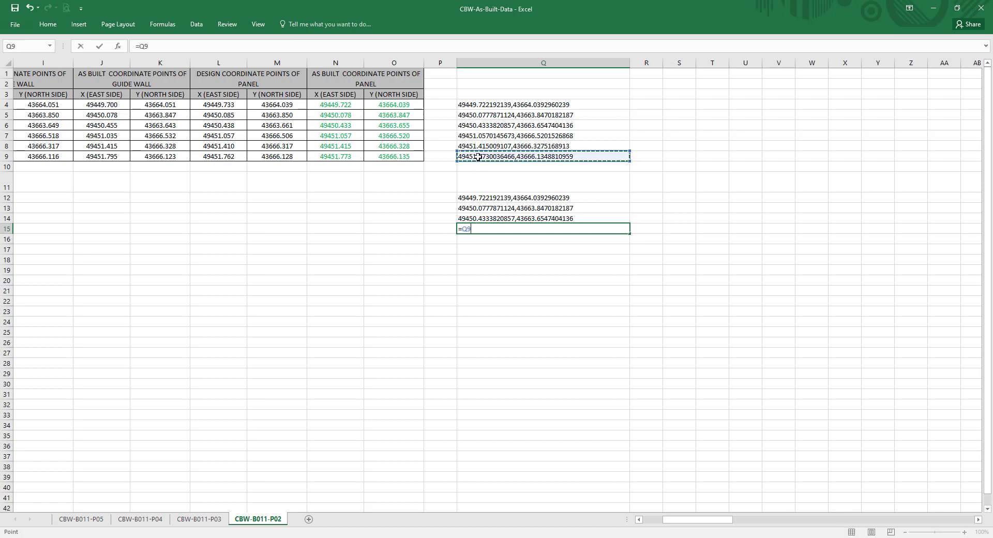
key("Return")
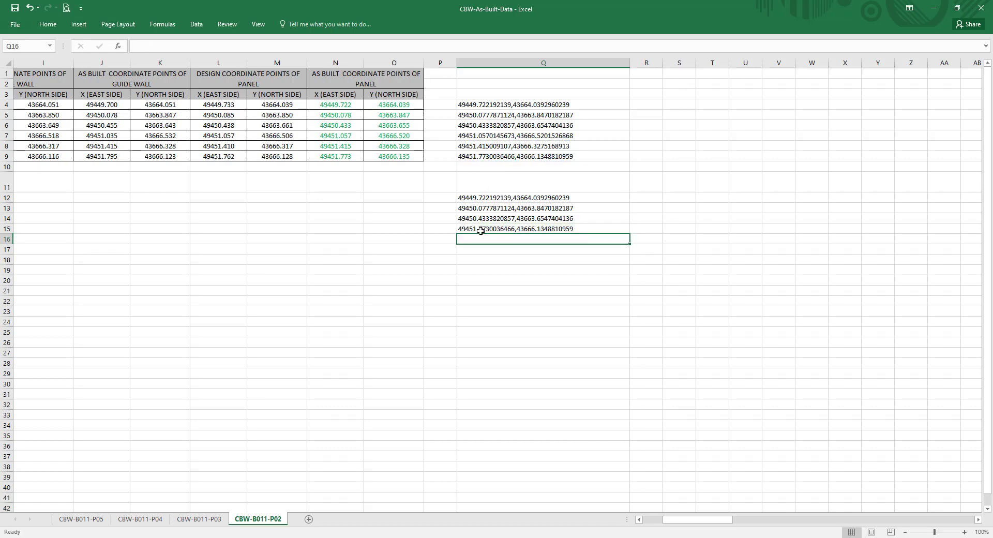
type("=")
left_click(480, 146)
key("Return")
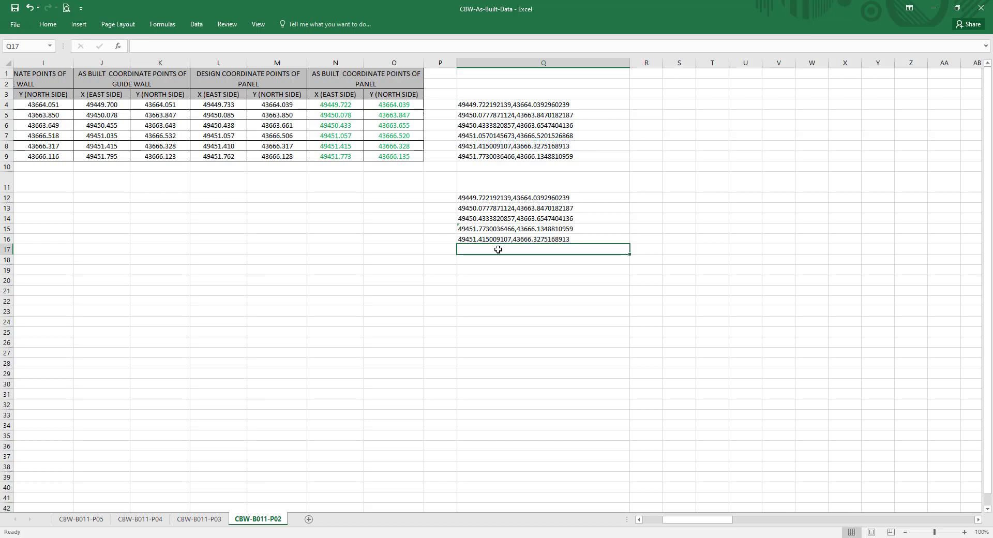
type("=")
left_click(481, 136)
key("Return")
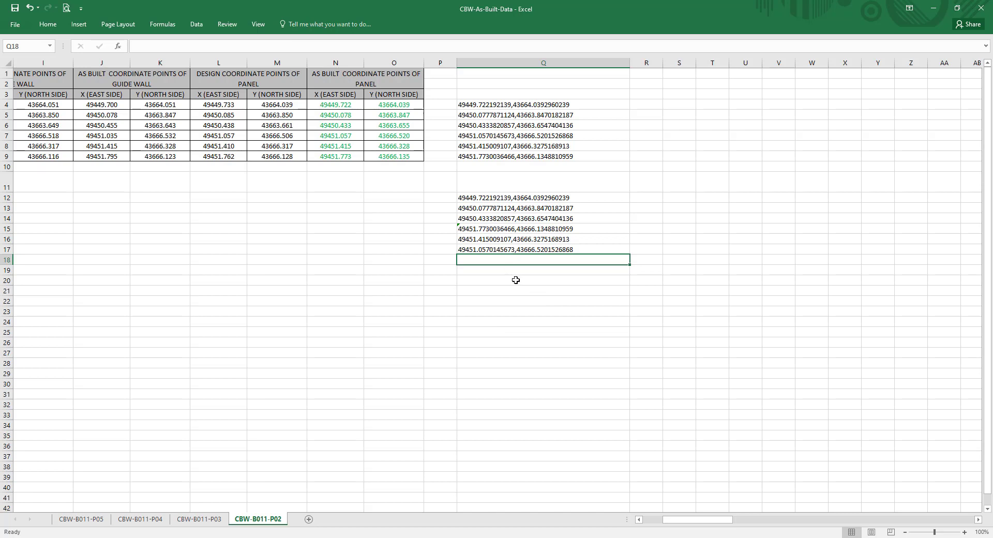
- Copy the reordered coordinates in Q12:Q17 for AutoCAD
left_click_drag(534, 196, 528, 250)
key("ctrl+c")
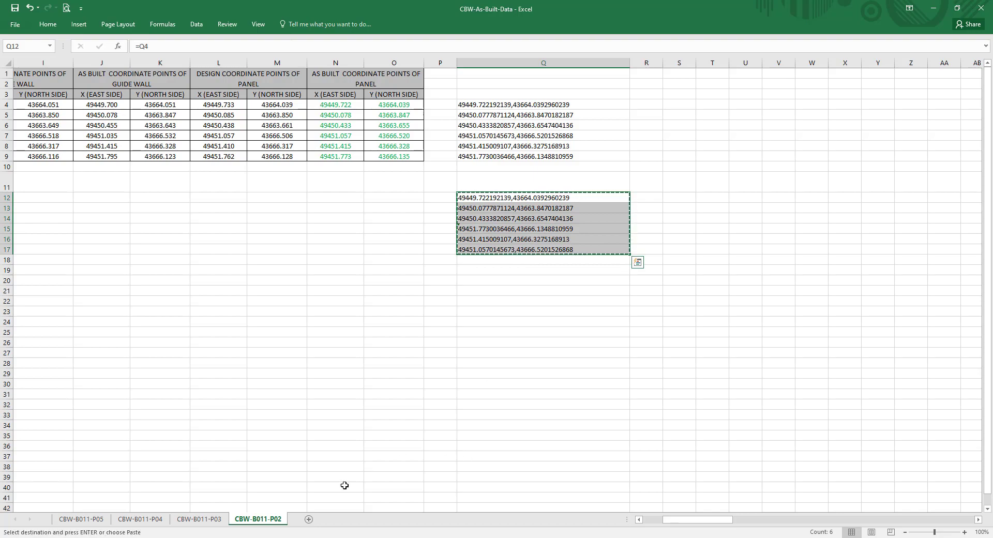
key("alt+Tab")
- Erase the crossed polyline
left_click(454, 332)
left_click(450, 327)
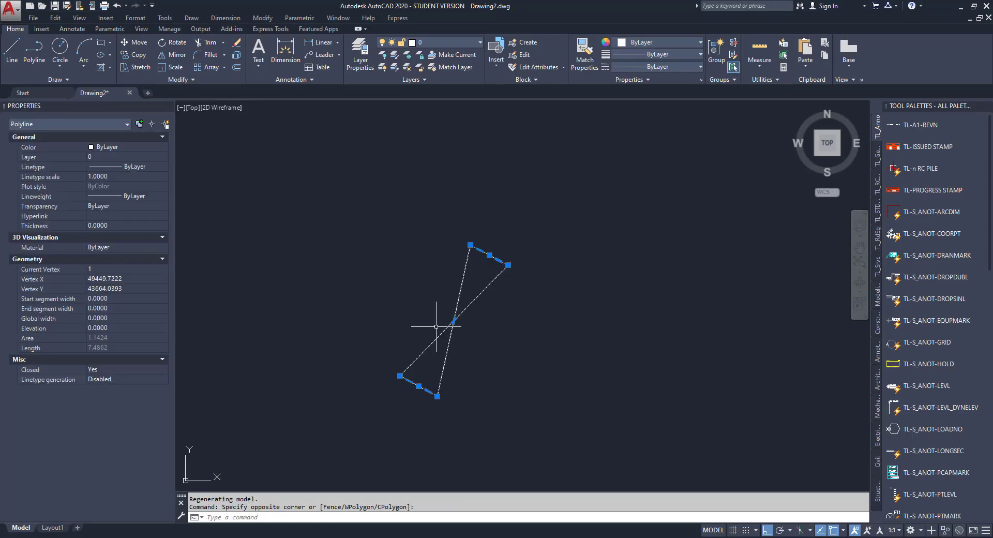
key("Delete")
- Redraw the panel as a closed polyline from the pasted reordered coordinates, then return to Excel
left_click(228, 517)
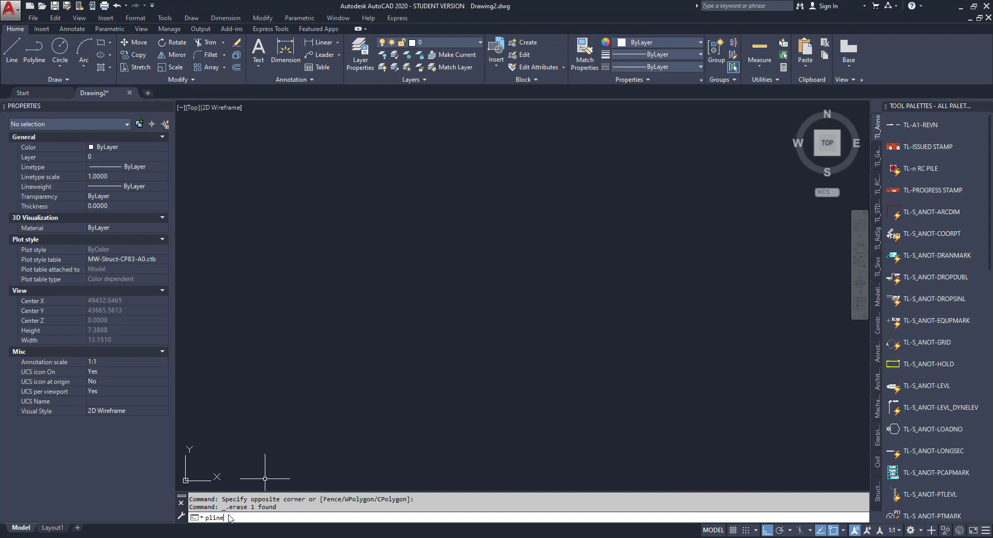
key("Return")
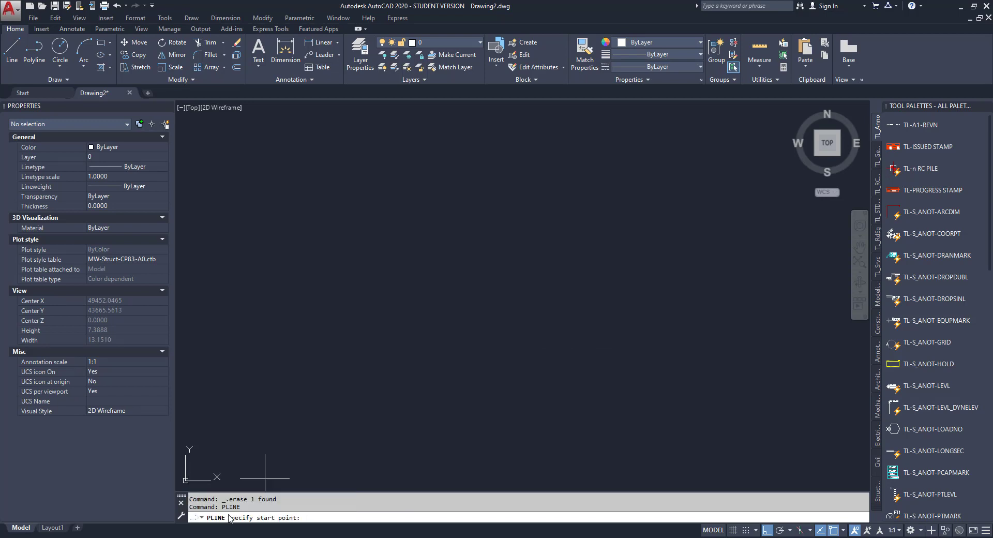
key("ctrl+v")
type("c")
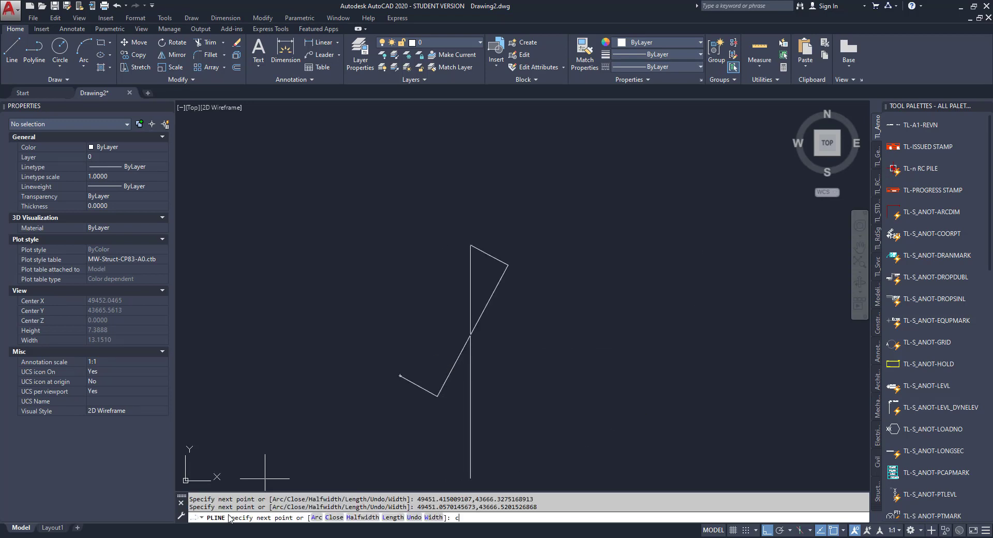
key("Return")
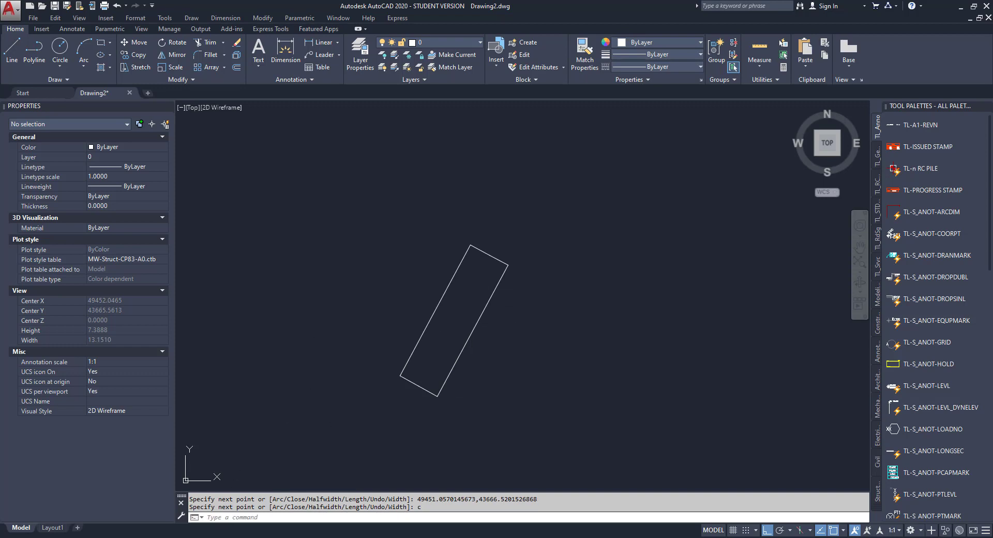
scroll(468, 269, "down", 2)
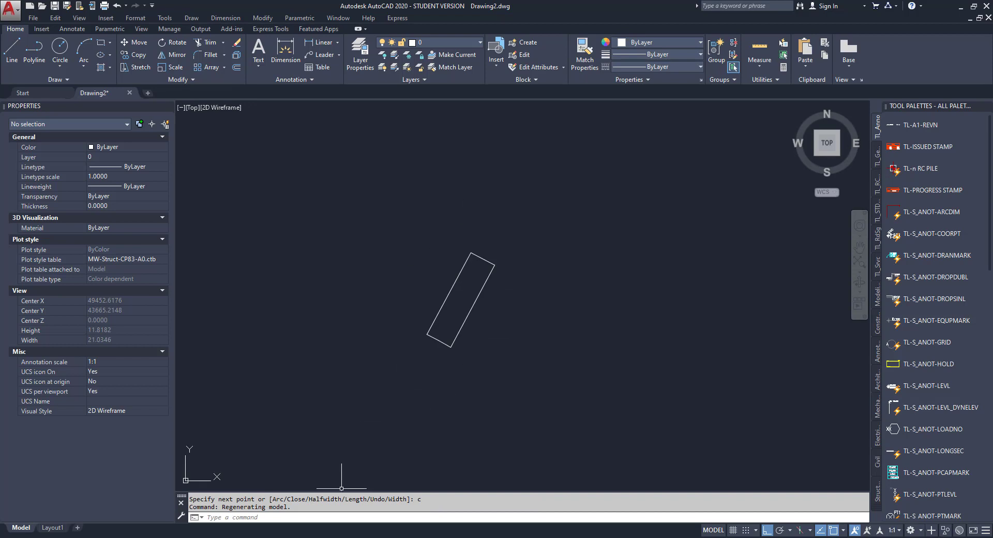
key("alt+Tab")
left_click(540, 343)
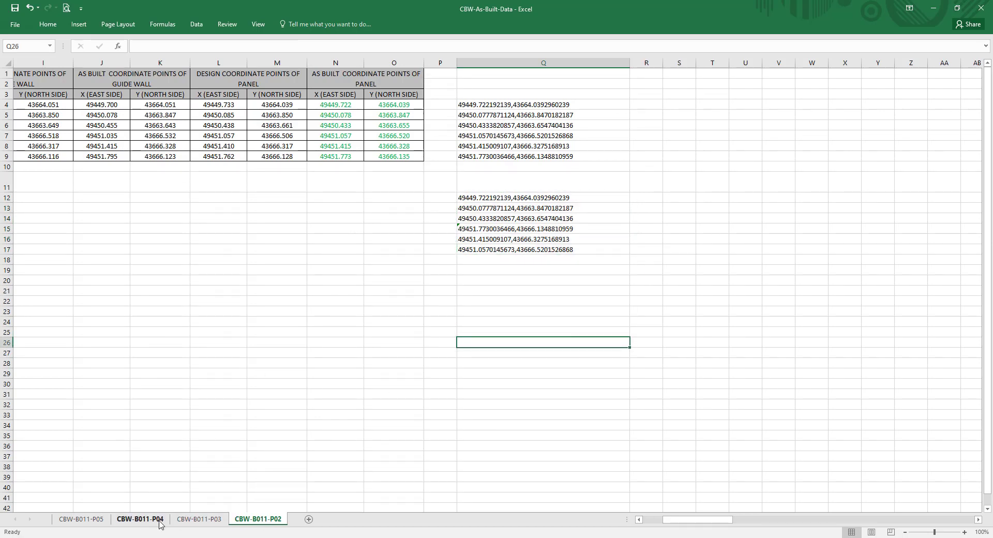
- Copy the Q4:Q17 coordinate formulas from sheet P02 into Q4 on sheet CBW-B011-P04
left_click(159, 524)
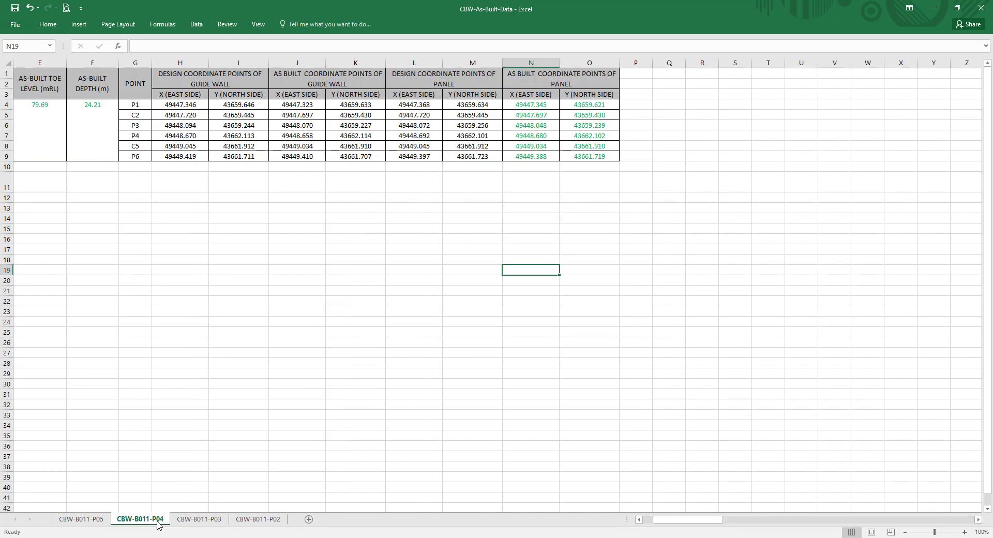
left_click(250, 521)
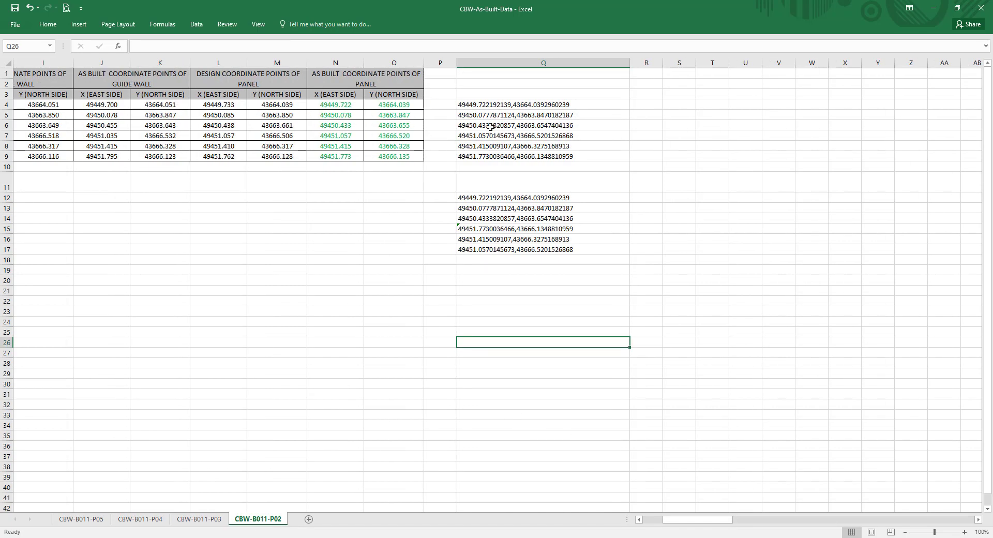
left_click_drag(495, 108, 492, 246)
key("ctrl+c")
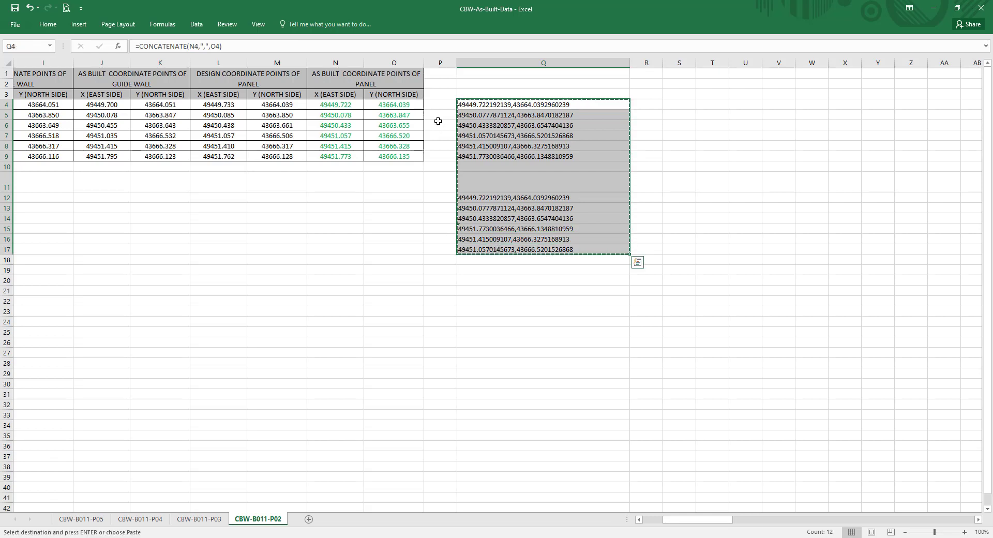
left_click(138, 520)
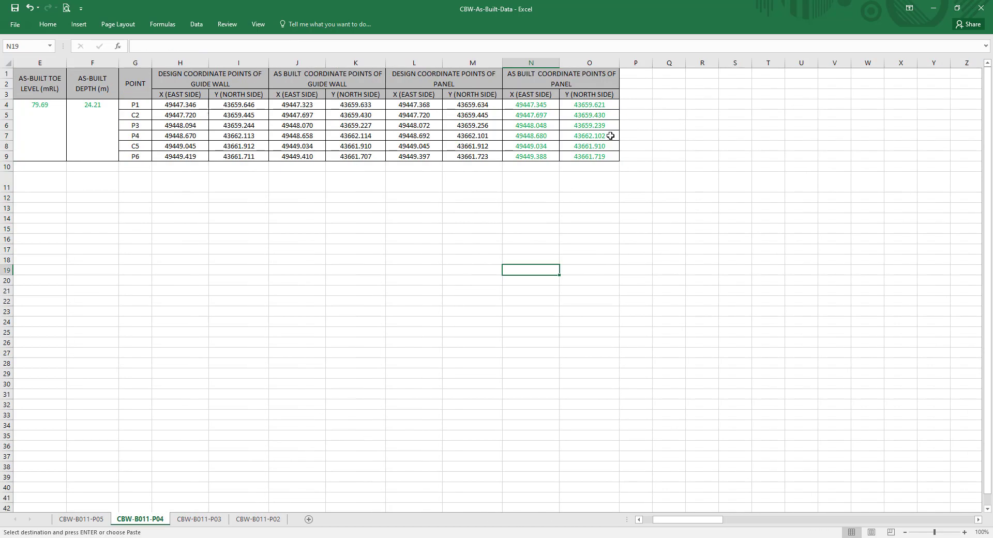
left_click(663, 105)
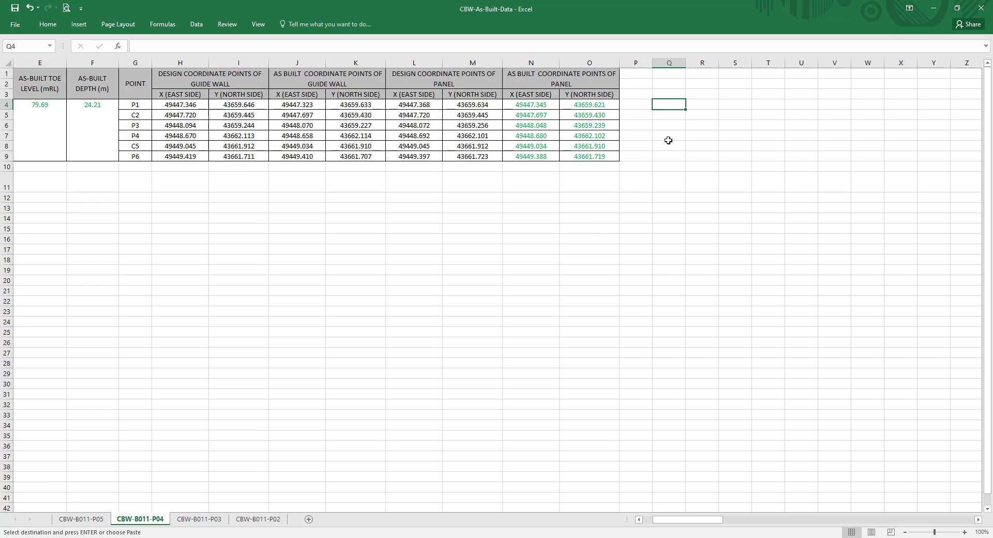
key("ctrl+v")
key("ctrl")
key("Escape")
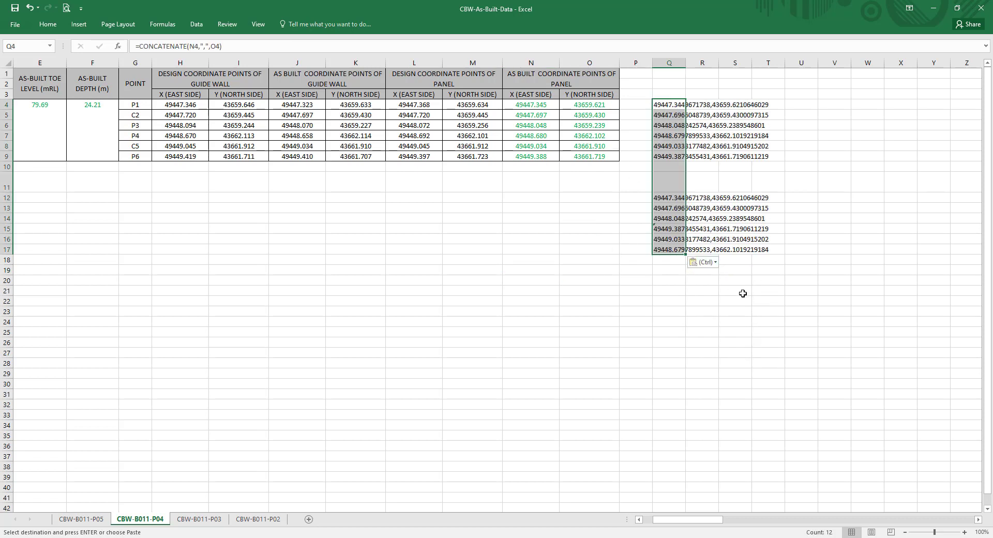
- Copy the P04 reordered point list Q12:Q17 for AutoCAD
left_click_drag(667, 199, 665, 248)
key("ctrl+c")
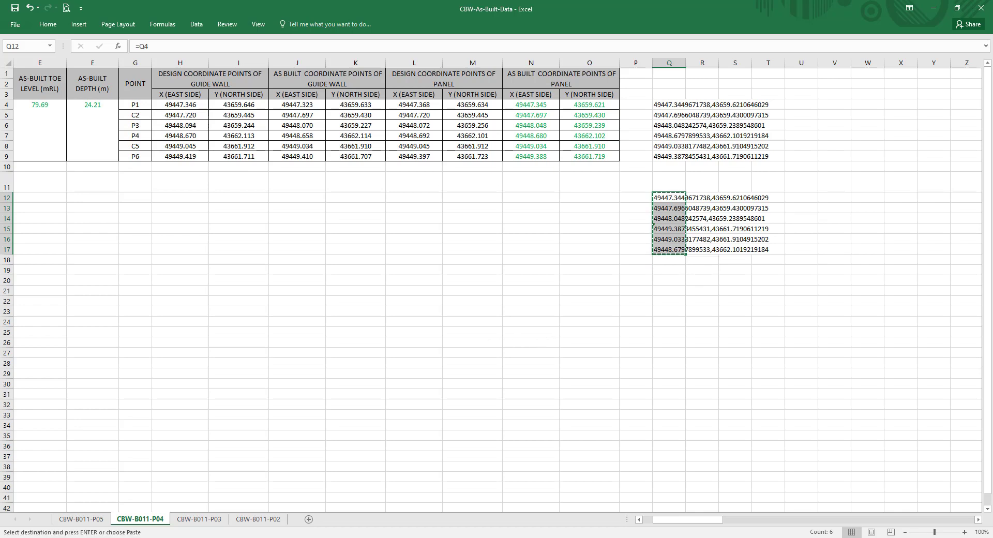
left_click(270, 532)
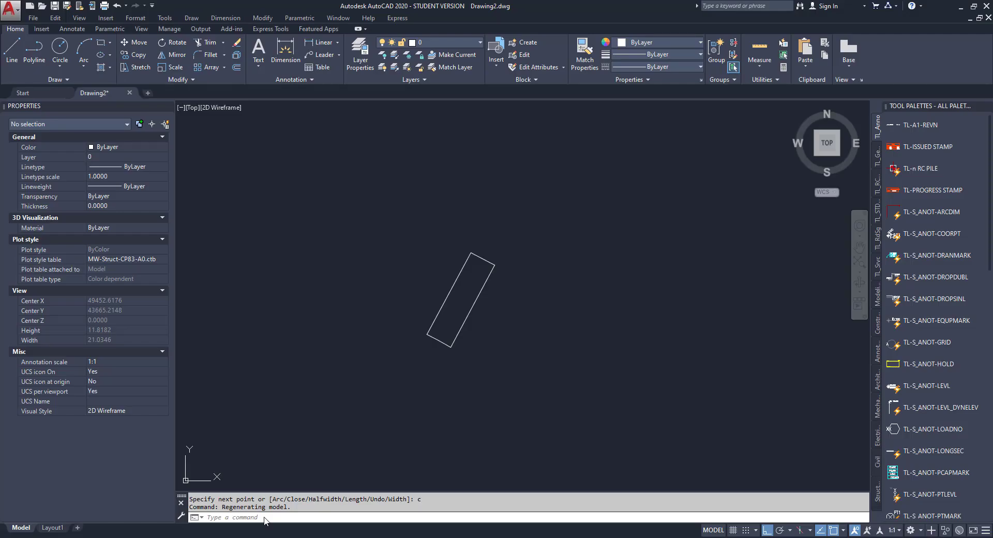
- Draw the P04 panel as a closed PLINE from pasted coordinates, then run LA for layers
left_click(264, 516)
type("pline")
key("Return")
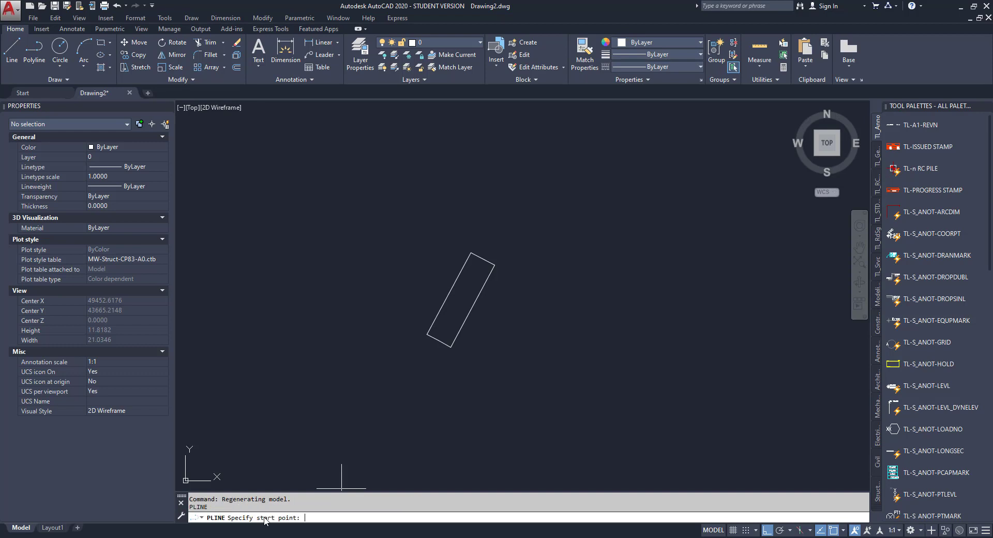
right_click(313, 519)
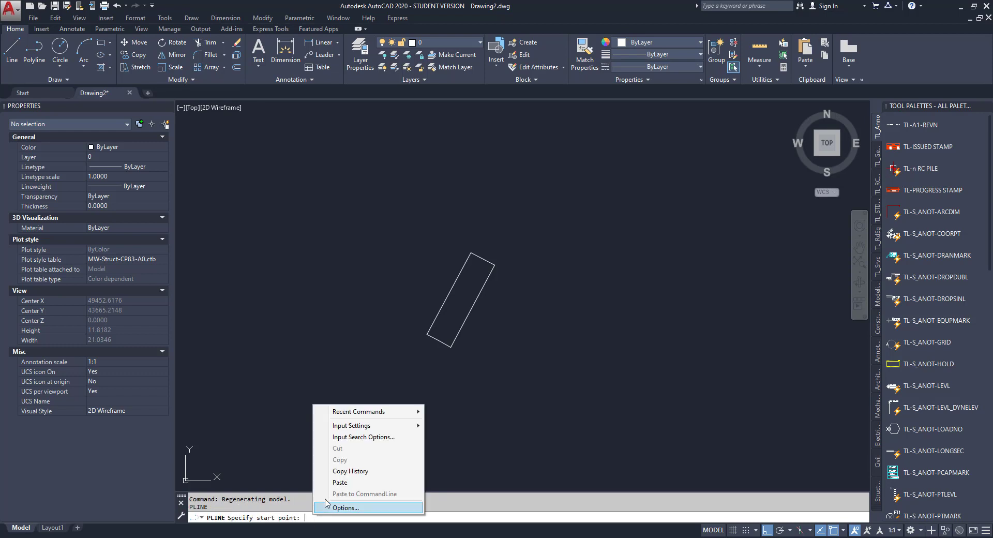
left_click(351, 482)
type("c")
key("Return")
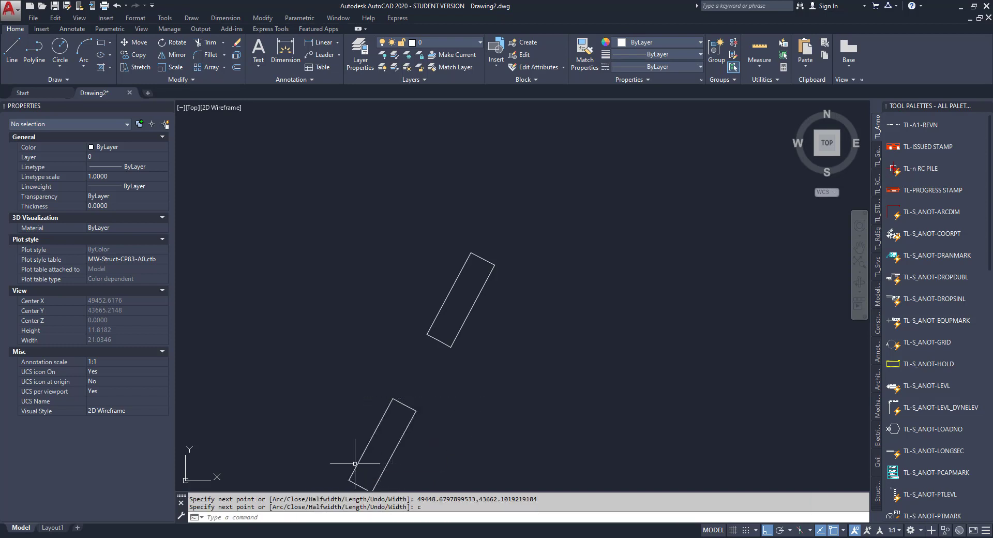
scroll(330, 316, "down", 2)
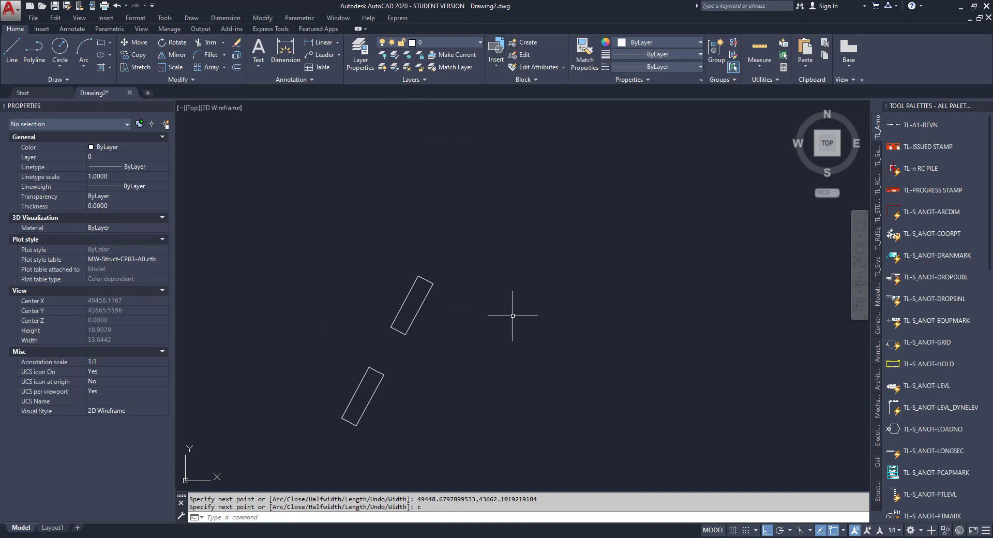
type("la")
key("Return")
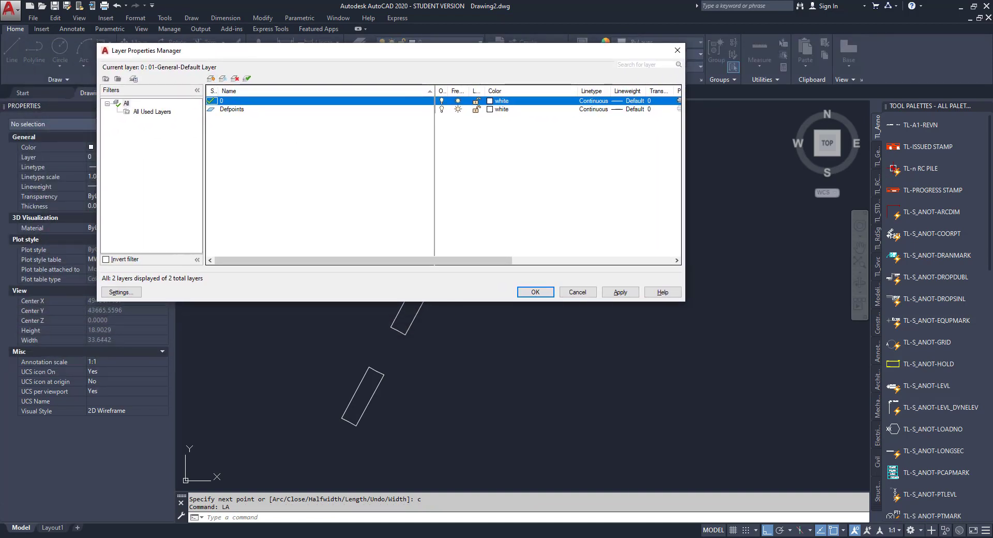
- Copy the sheet name CBW-B011-P02 from the Excel workbook for use as a layer name
left_click(289, 496)
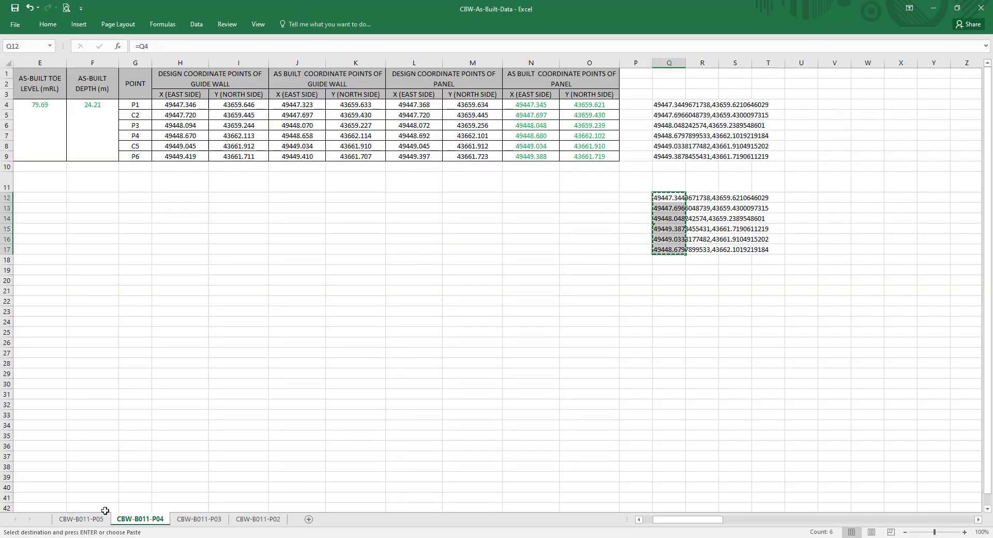
left_click(276, 519)
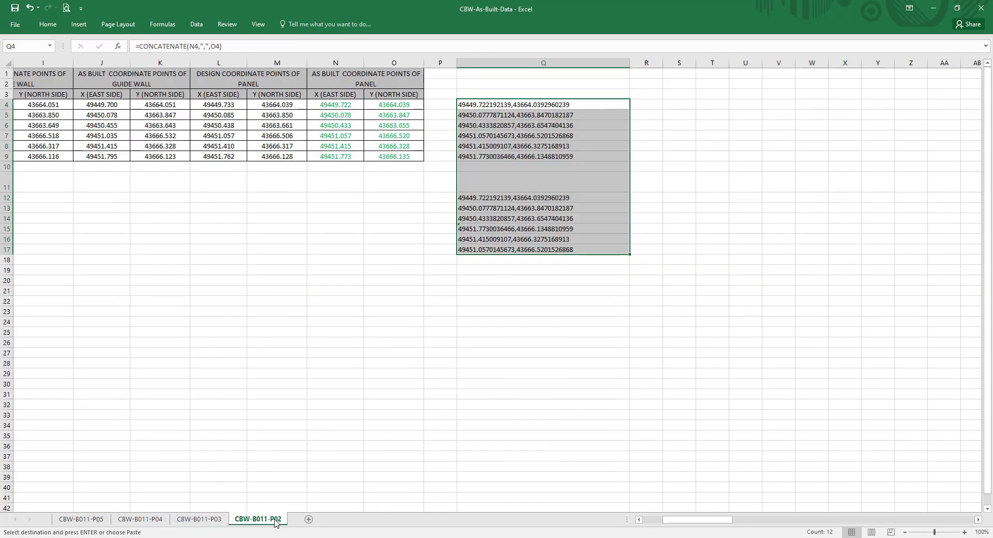
right_click(276, 520)
key("Escape")
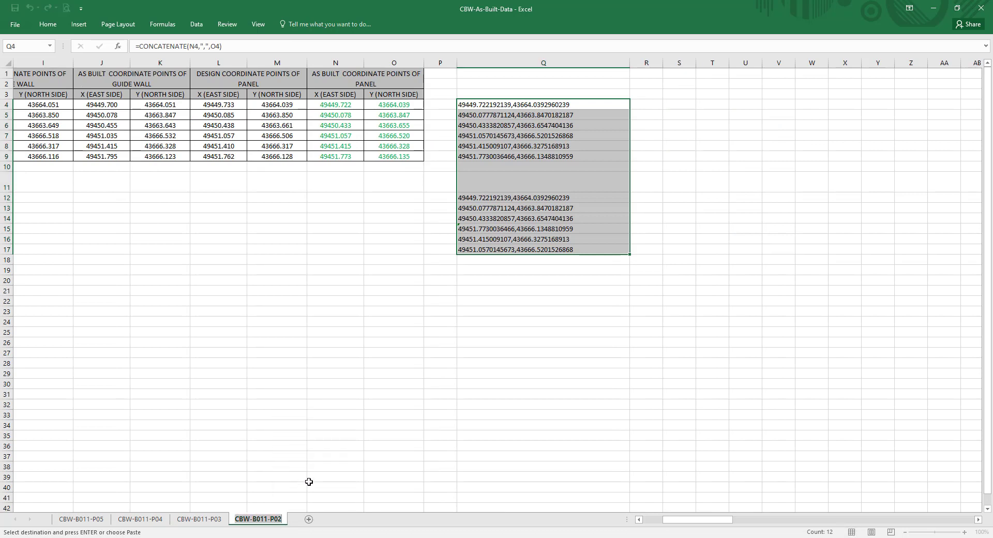
key("Escape")
left_click(355, 460)
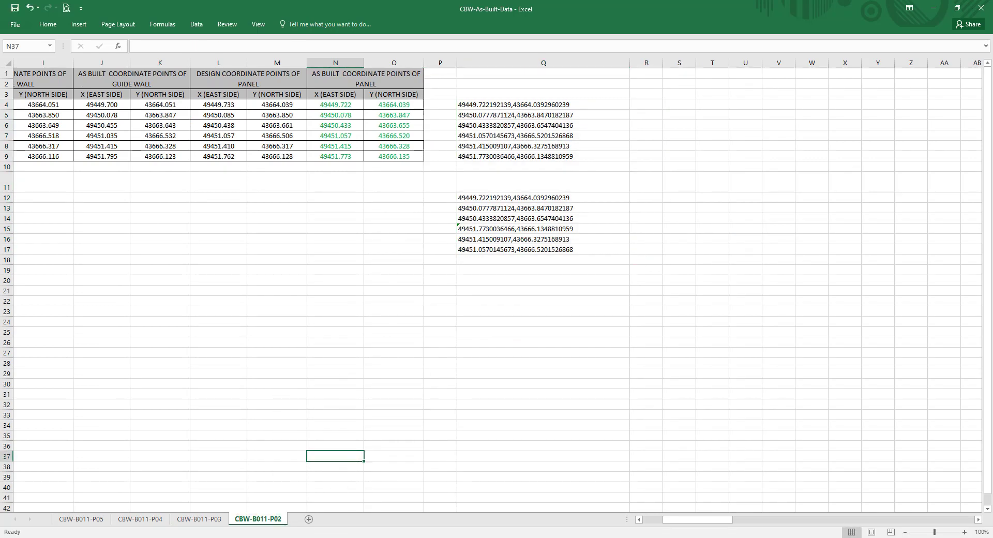
key("alt+Tab")
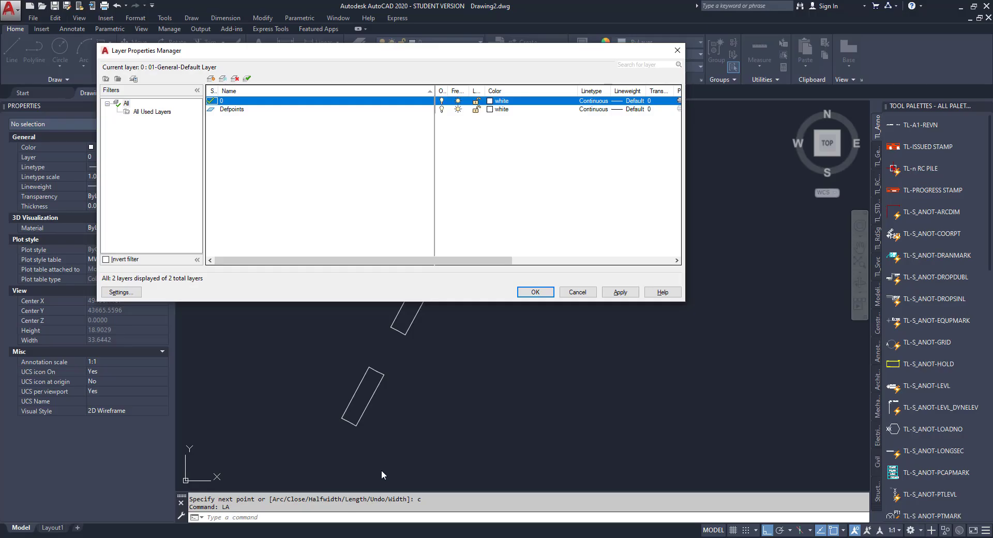
- Create layers CBW-B011-P02, CBW-B011-P03, CBW-B011-P04 and CBW-B011-P05 from the pasted sheet name
left_click(211, 78)
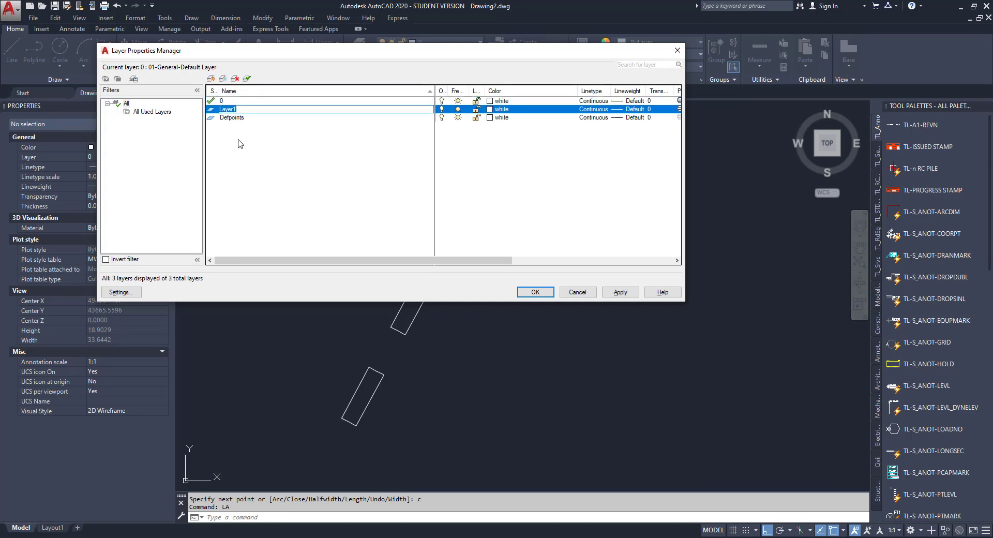
key("ctrl+v")
key("alt+n")
key("ctrl+v")
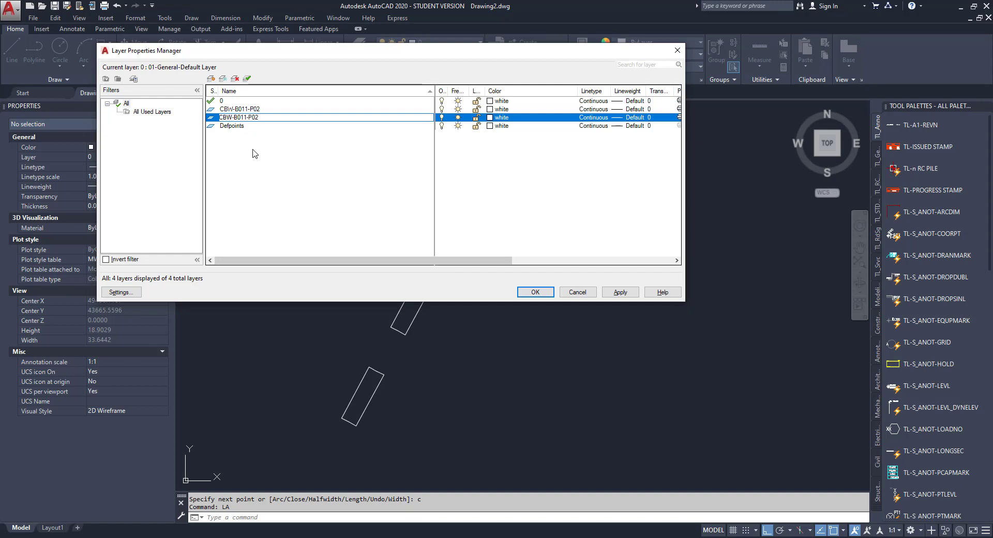
key("BackSpace")
type("3")
key("alt+n")
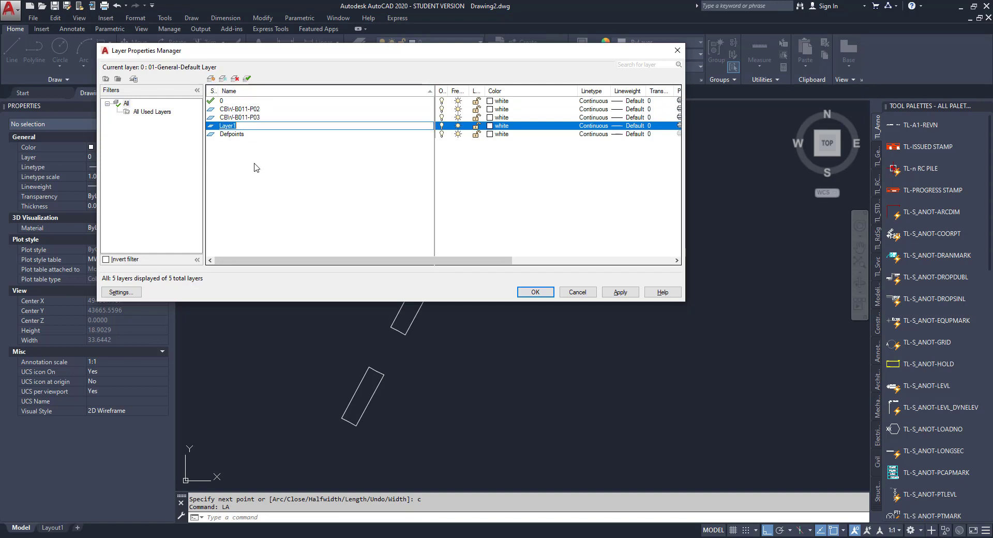
key("ctrl+v")
key("alt+n")
key("ctrl+v")
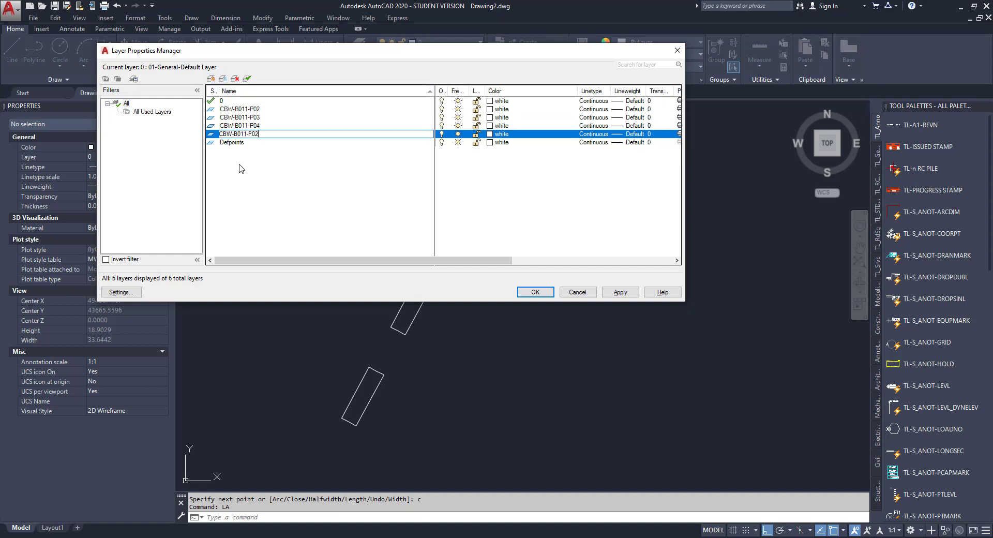
type("5")
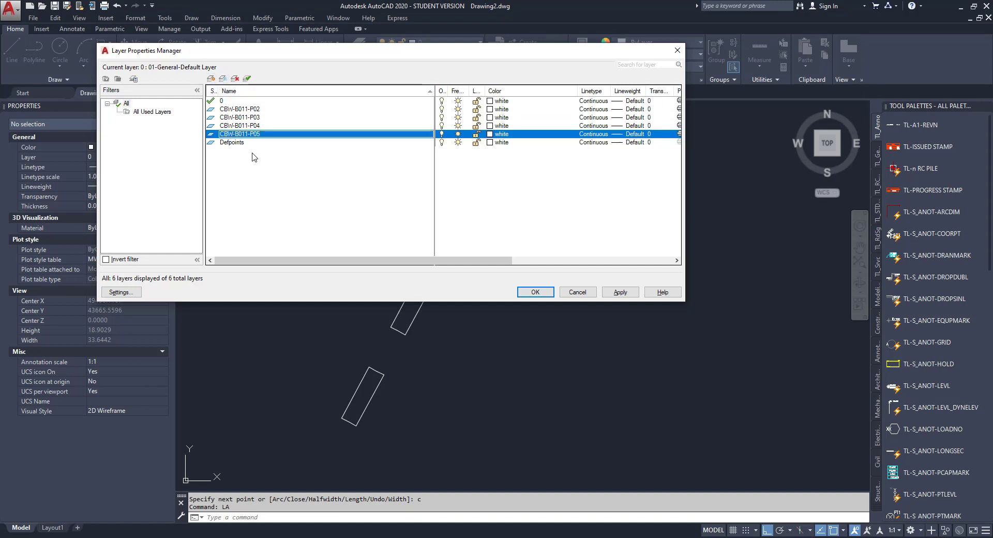
left_click(255, 109)
- Colour layers P02 red, P03 green, P04 blue and P05 magenta, and apply the settings
left_click(492, 113)
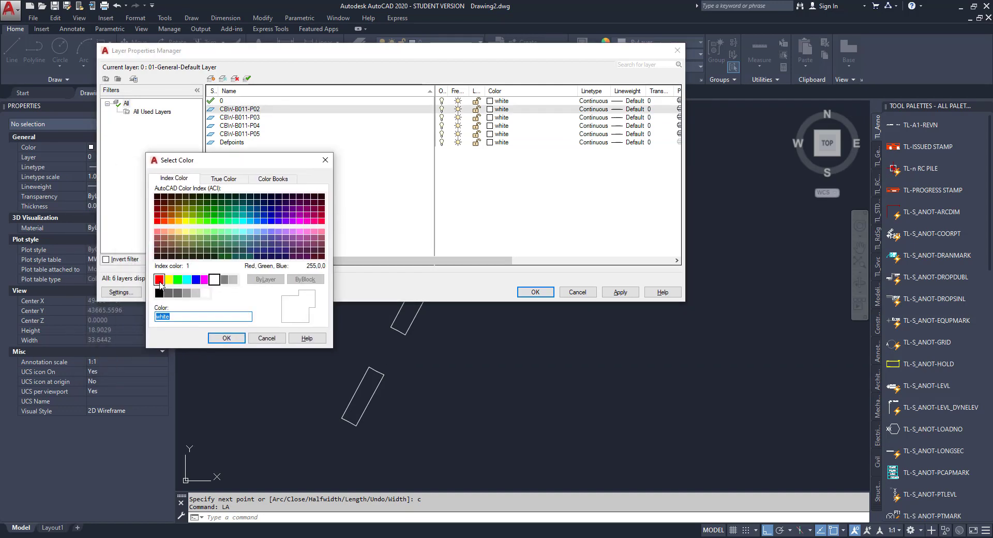
left_click(119, 300)
left_click(194, 357)
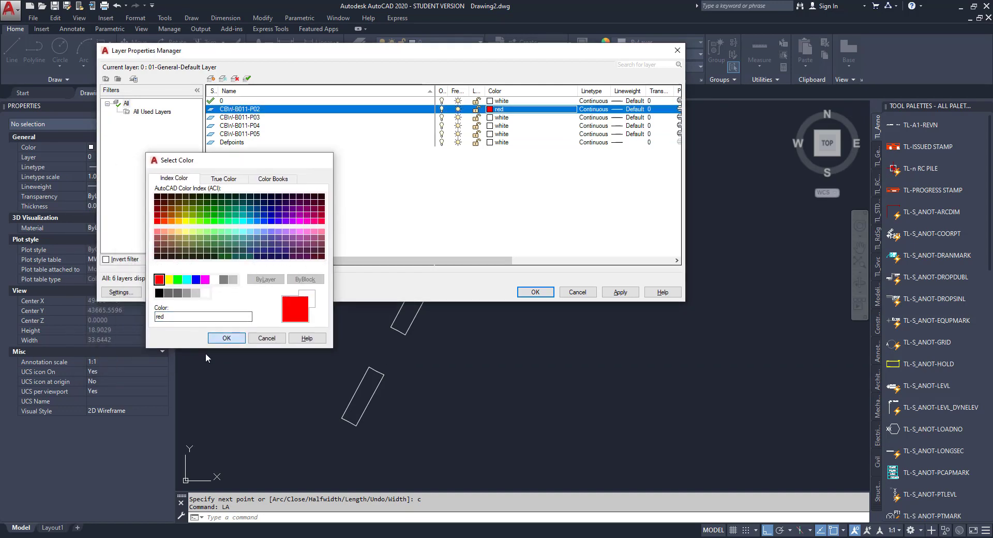
left_click(489, 117)
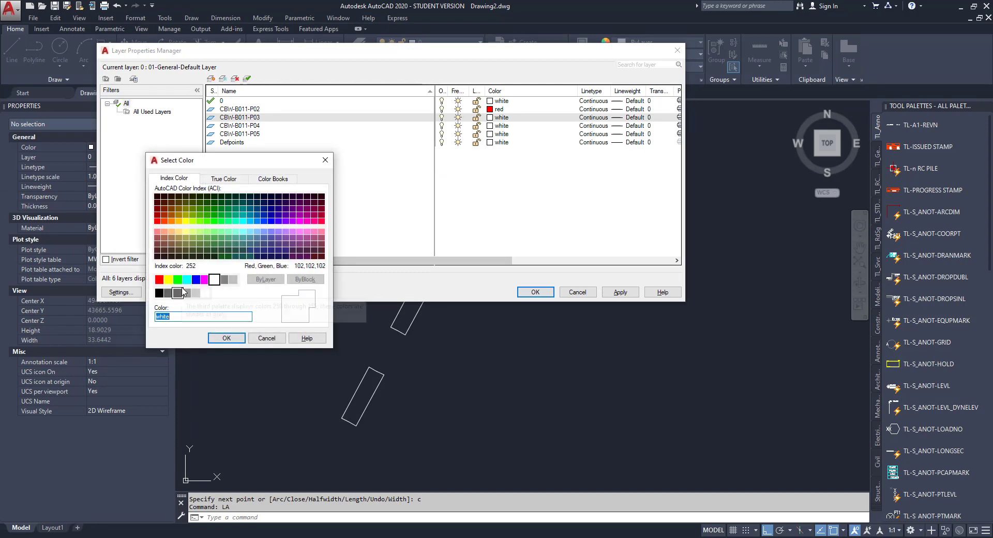
left_click(177, 279)
left_click(226, 338)
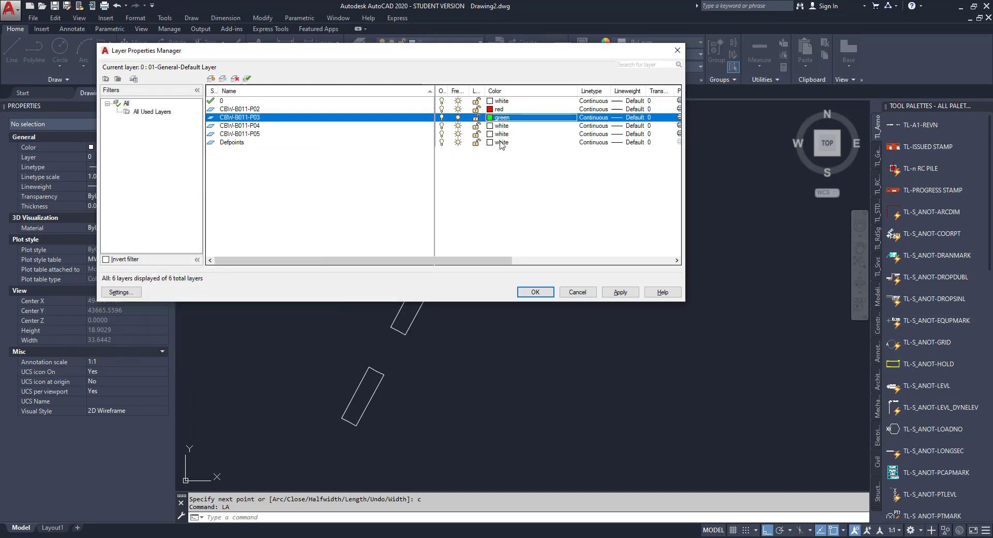
left_click(489, 125)
left_click(195, 279)
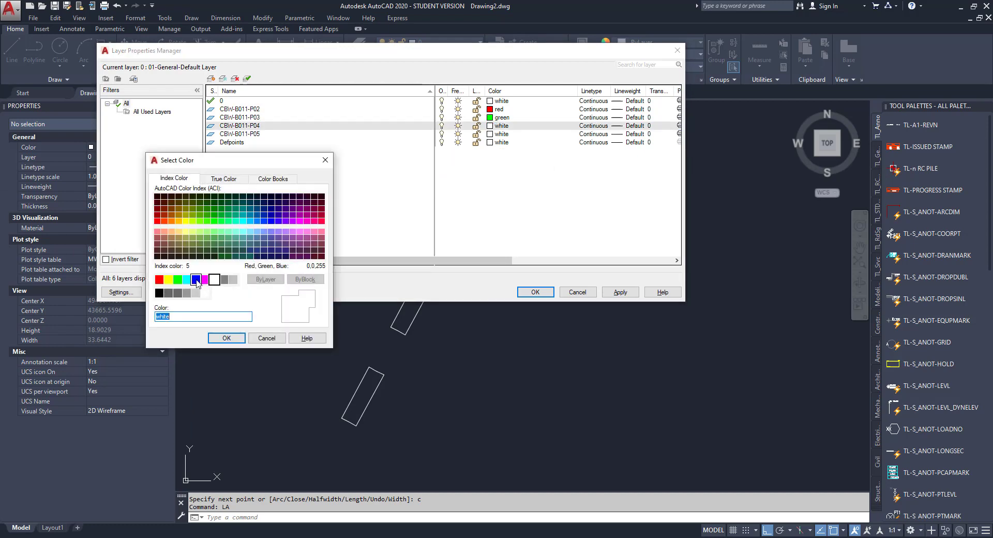
left_click(227, 338)
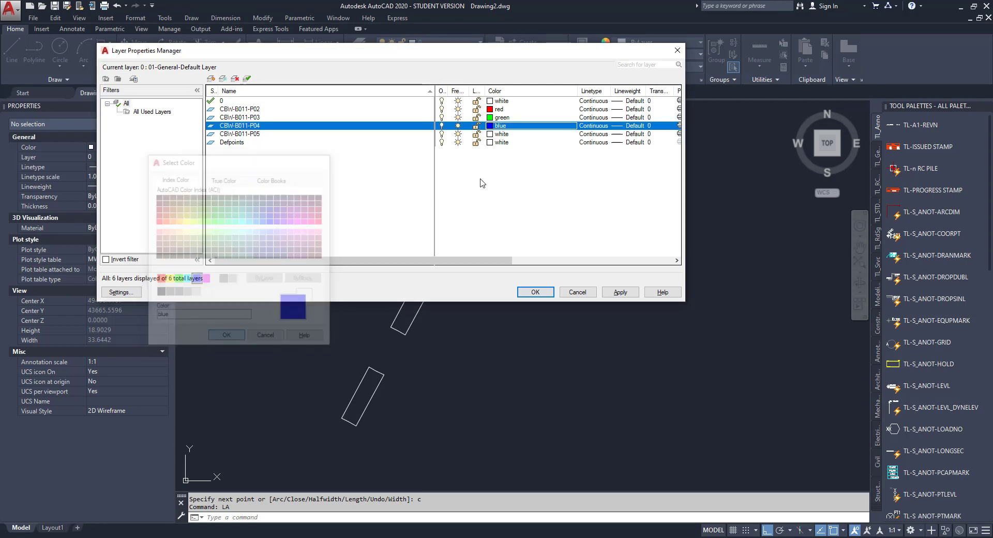
left_click(491, 134)
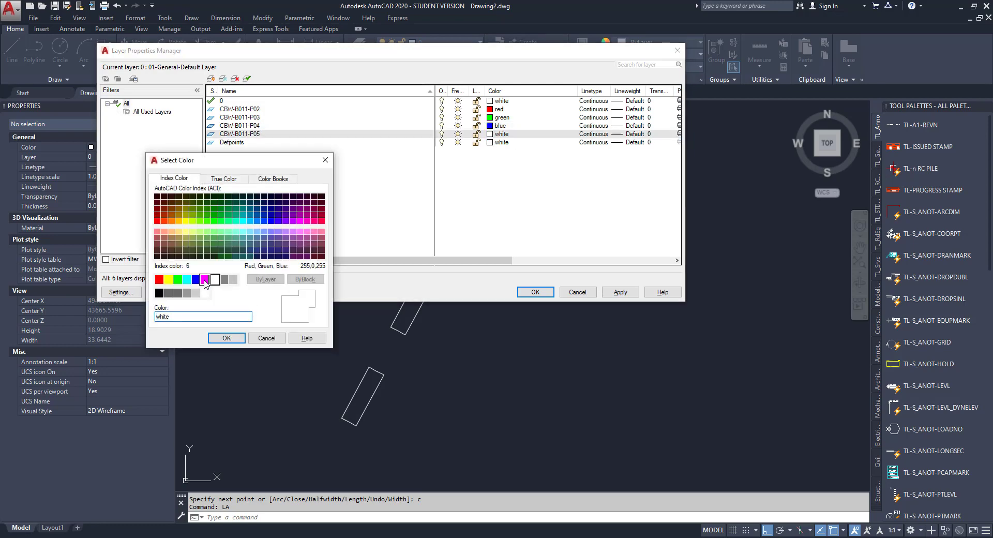
left_click(205, 280)
left_click(224, 339)
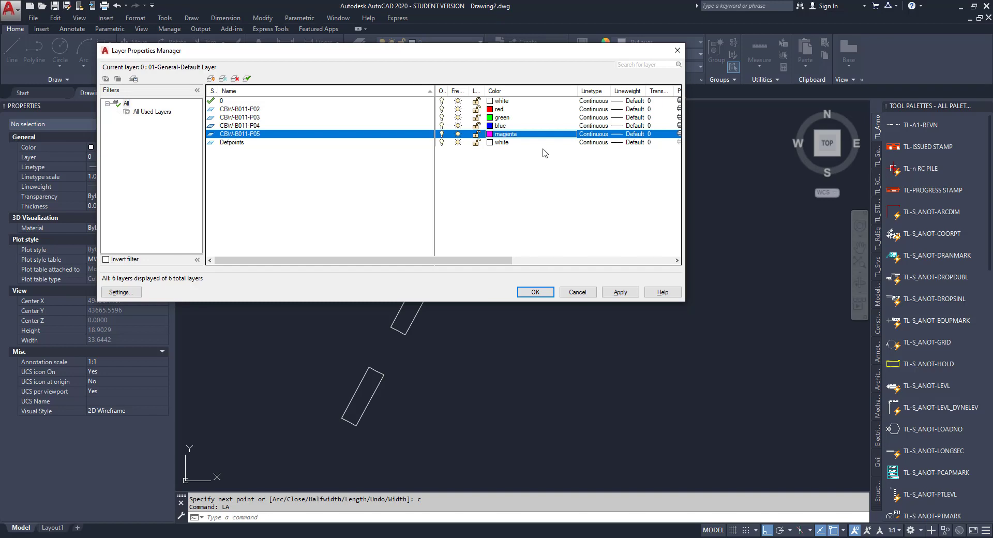
left_click(620, 292)
- Move the upper panel rectangle onto layer CBW-B011-P02
left_click(536, 292)
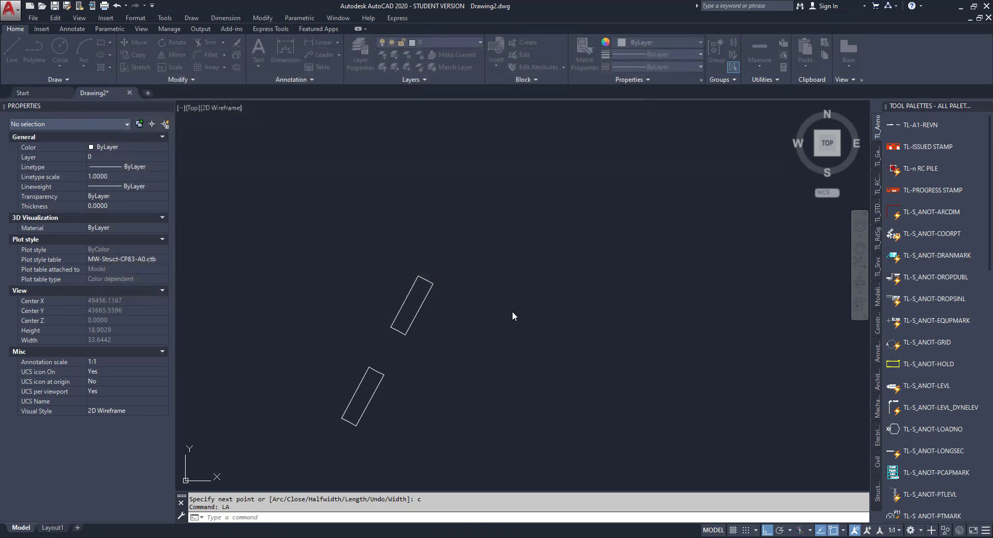
left_click(434, 301)
left_click(422, 310)
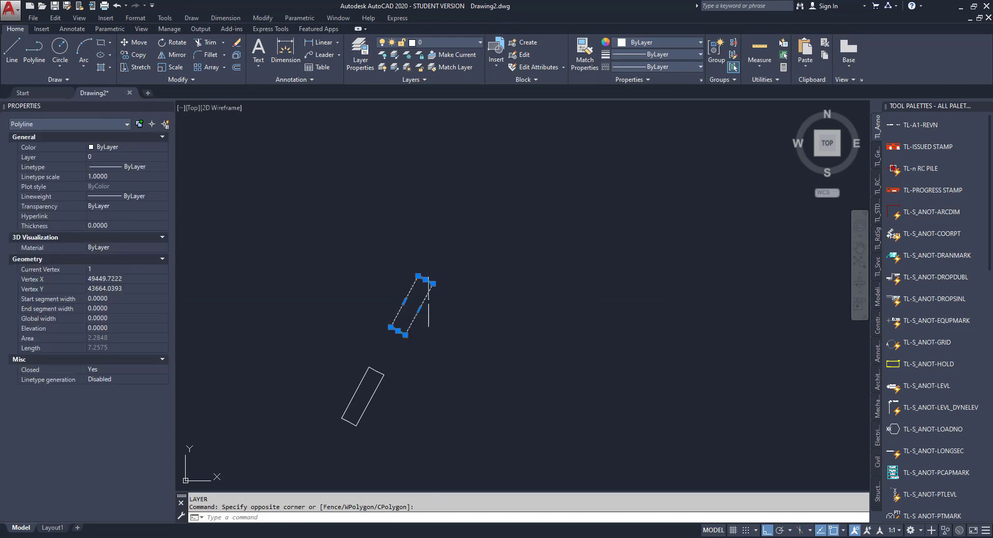
left_click(435, 42)
left_click(442, 67)
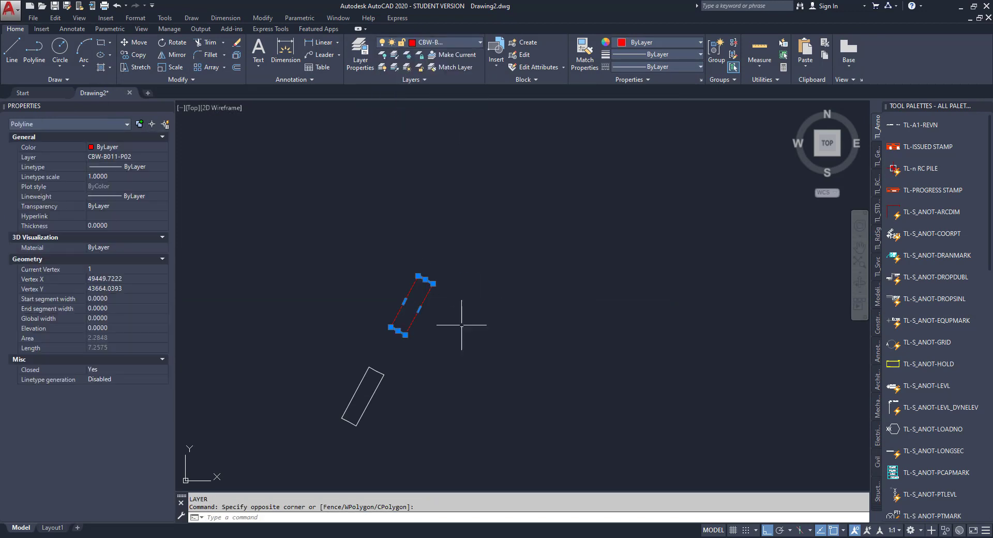
key("Escape")
- Move the lower panel rectangle onto layer CBW-B011-P04 and recentre both rectangles in view
left_click(391, 413)
left_click(355, 410)
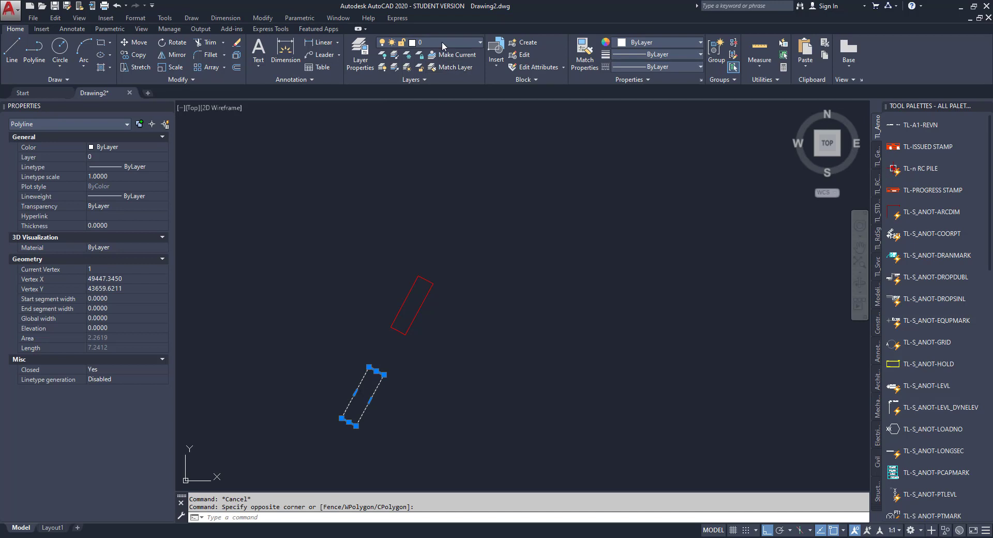
left_click(442, 41)
left_click(432, 92)
key("Escape")
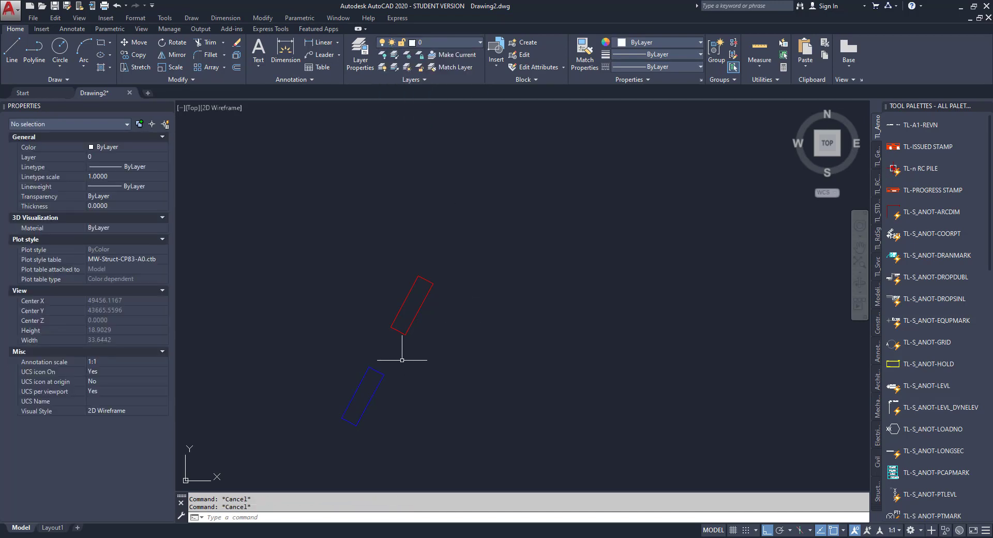
middle_click_drag(399, 348, 472, 334)
scroll(472, 334, "up", 5)
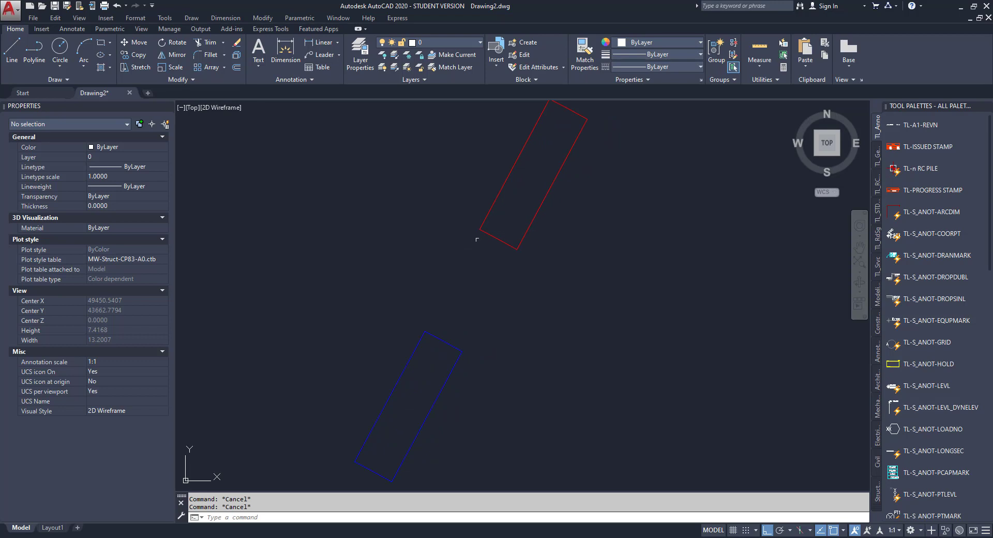
scroll(496, 258, "down", 2)
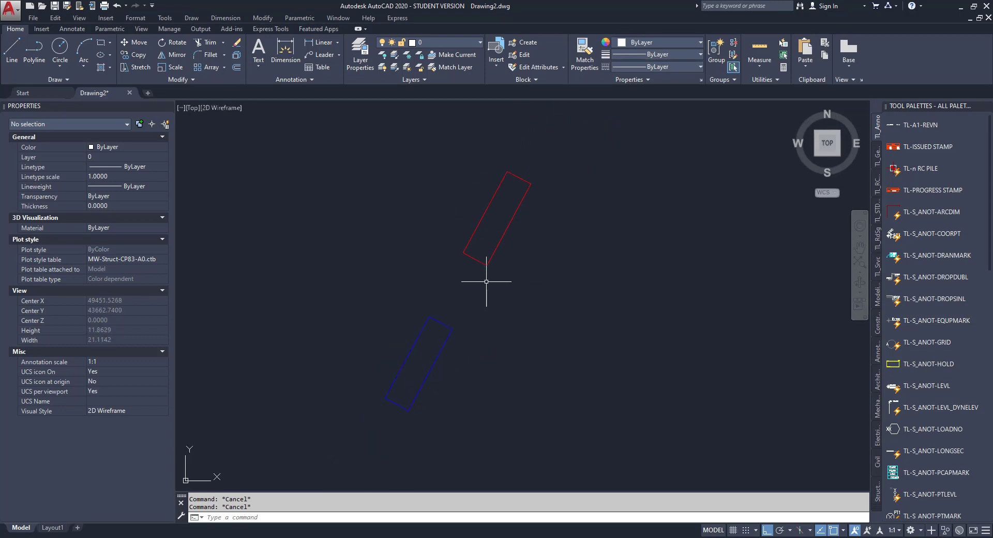
middle_click_drag(487, 281, 465, 290)
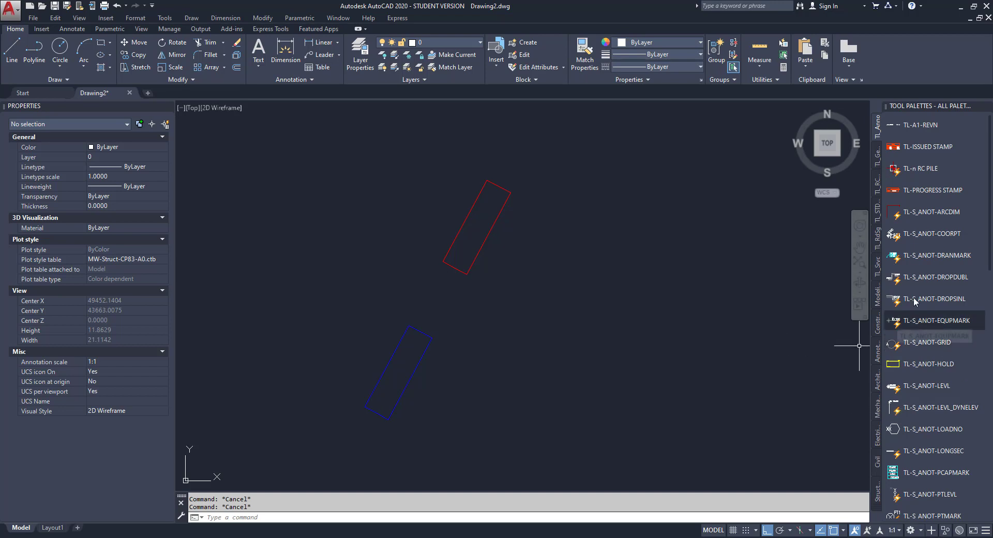
left_click(908, 235)
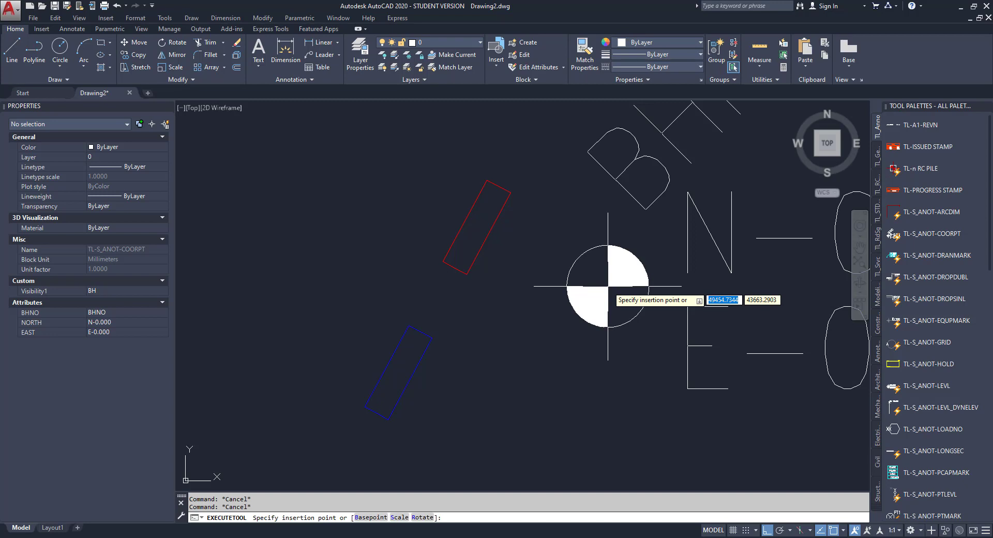
key("Escape")
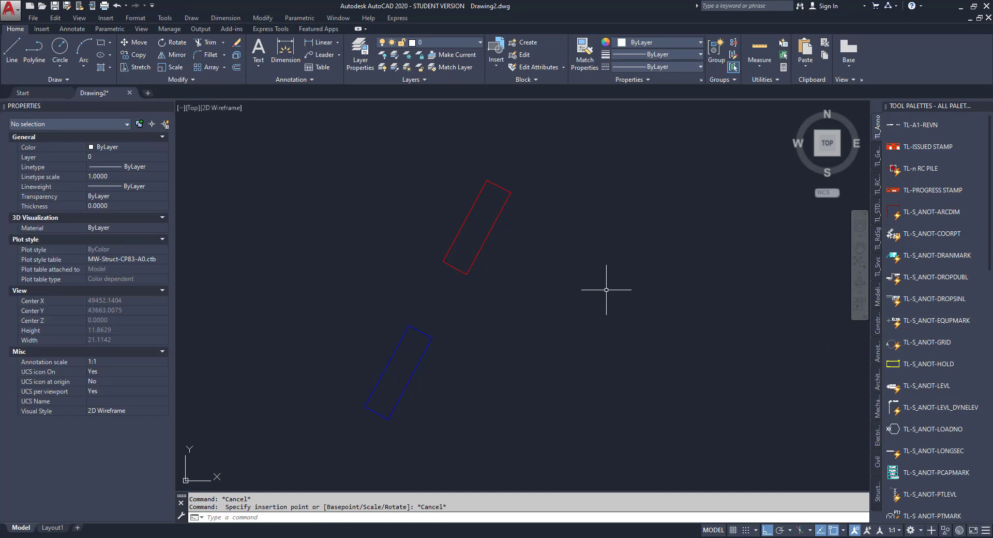
type("un")
key("Return")
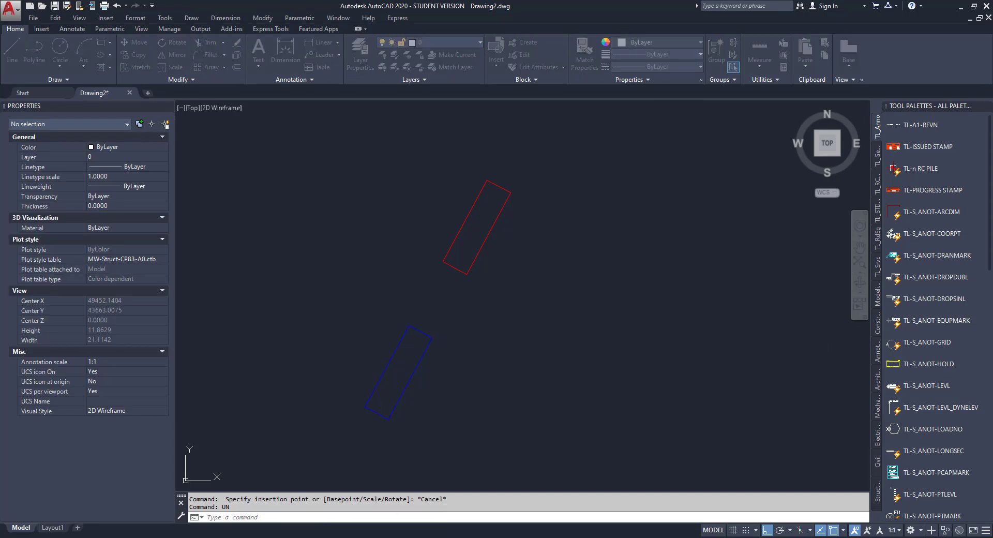
- Set the drawing's insertion scale units to Meters
left_click(401, 276)
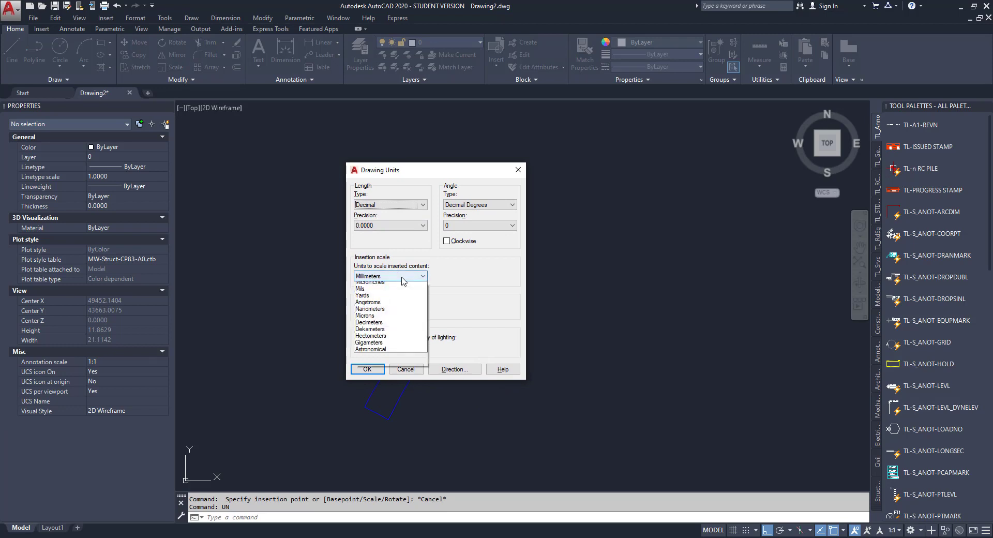
left_click(365, 333)
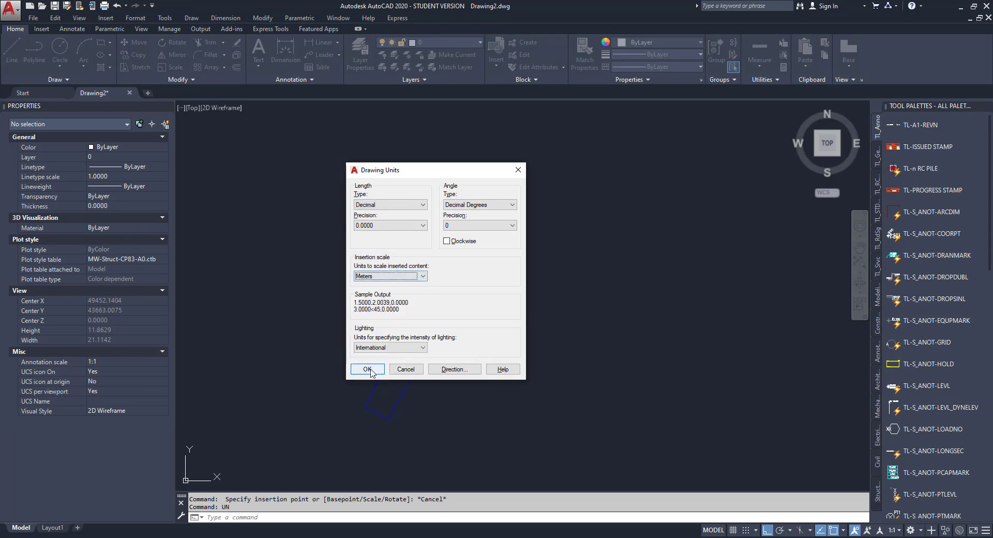
key("Return")
- Save the drawing as ASBWall in the As-BuiltD-Wall folder
key("ctrl+s")
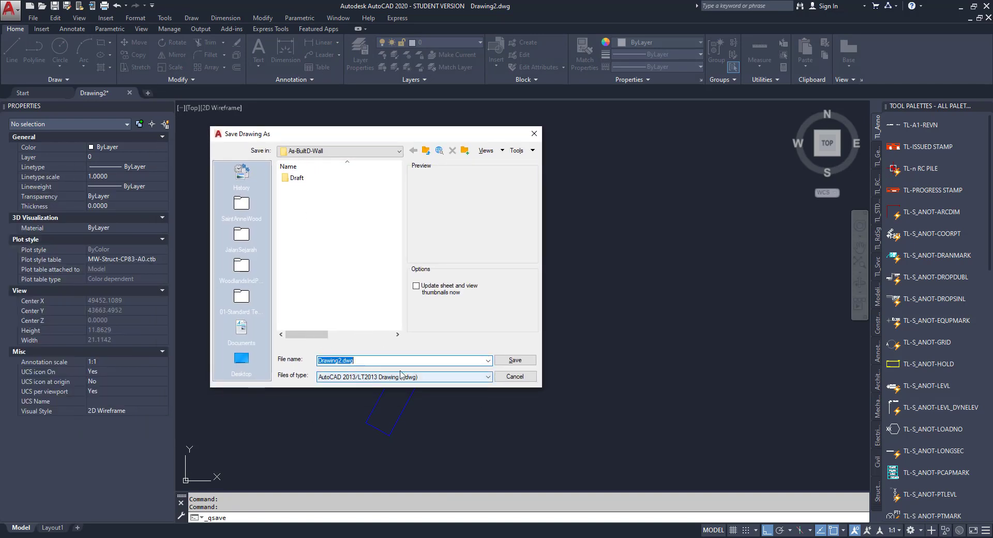
type("ASBWall")
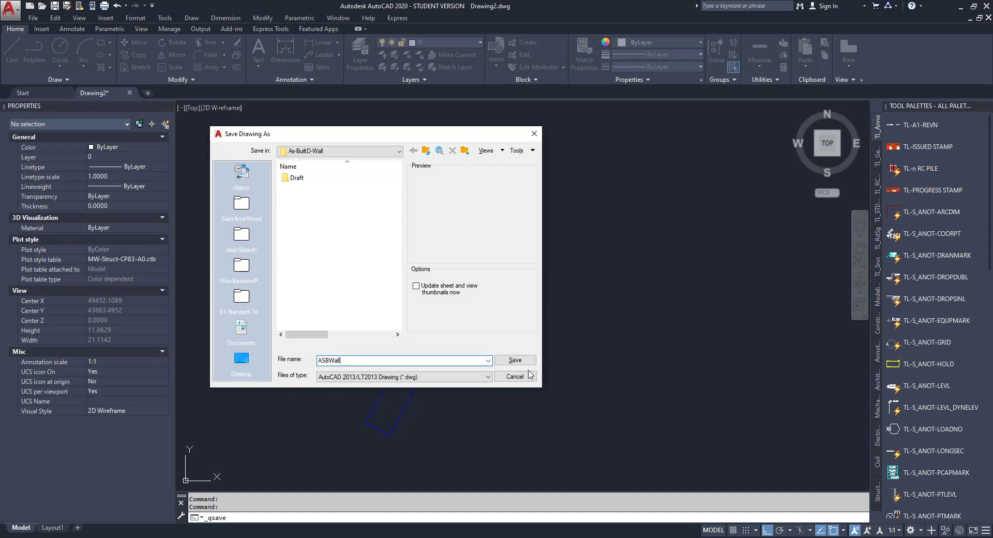
key("Return")
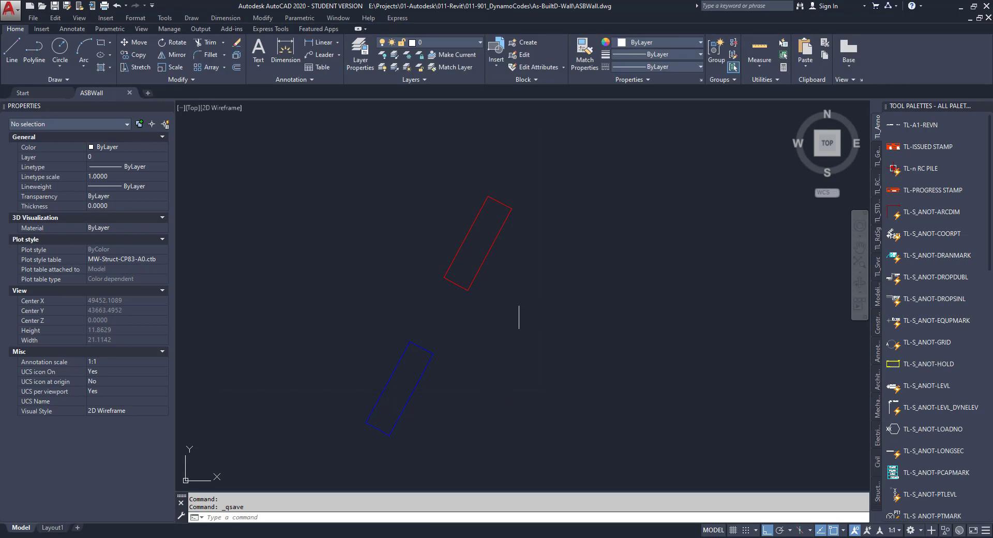
left_click(519, 316)
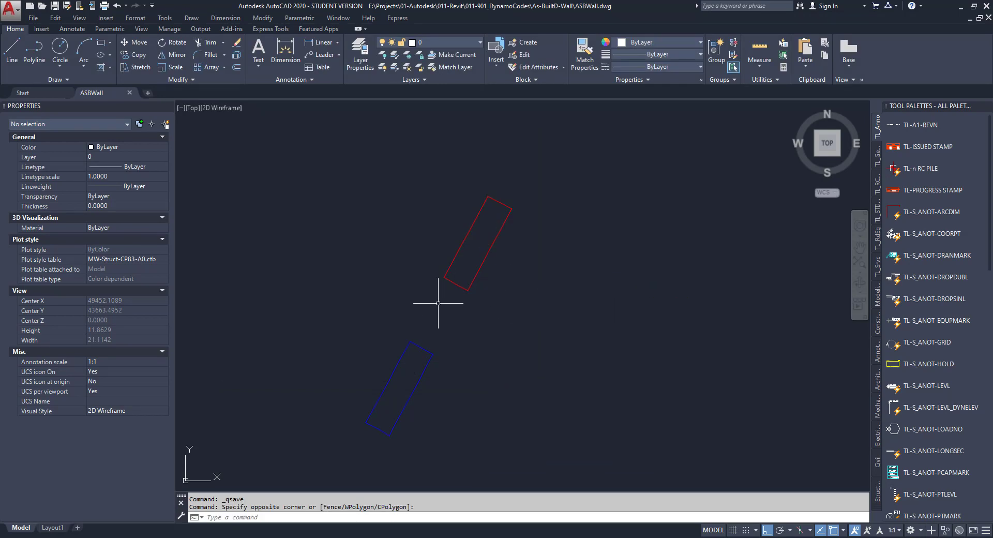
- Measure from the red rectangle's lower-left corner with the DI distance command, twice
type("di")
key("Return")
left_click(444, 278)
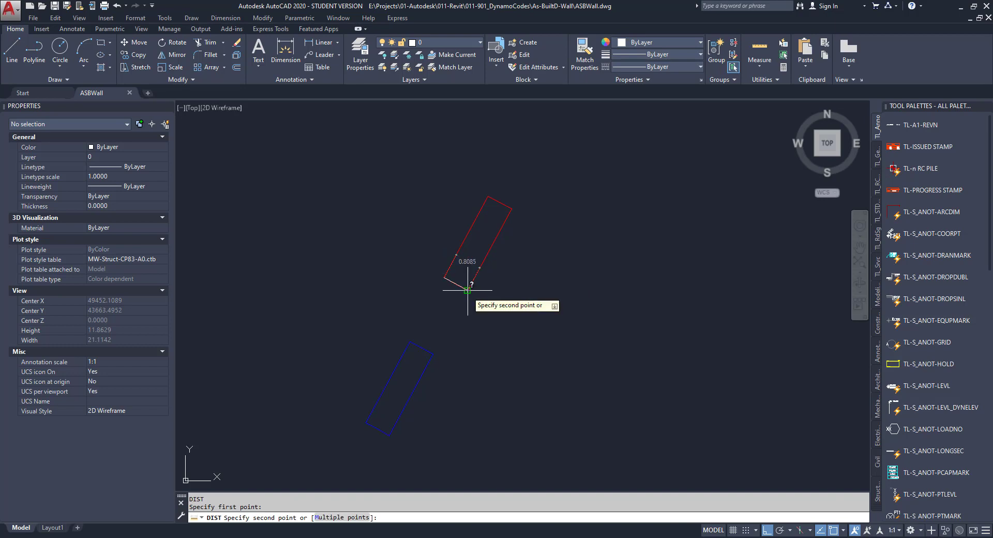
key("Escape")
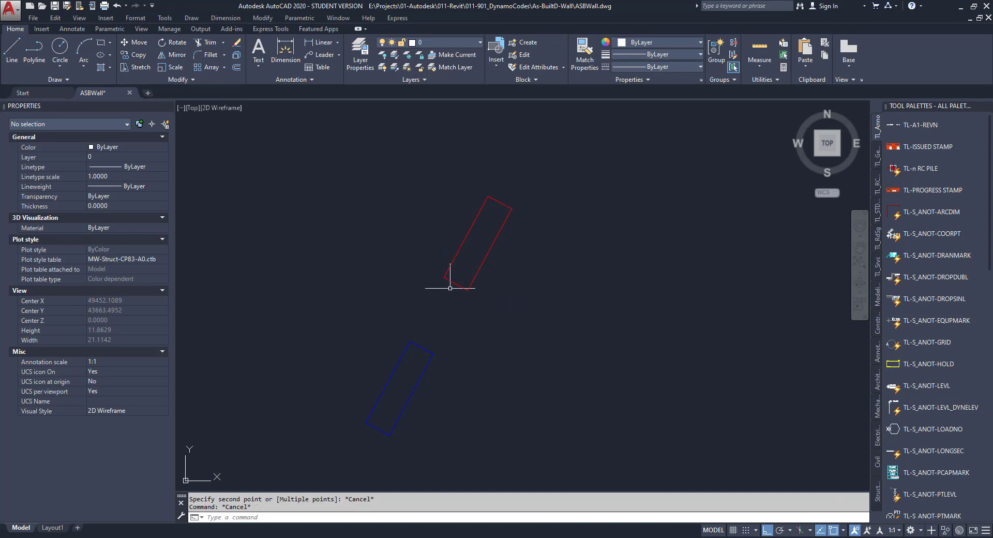
key("Return")
left_click(444, 278)
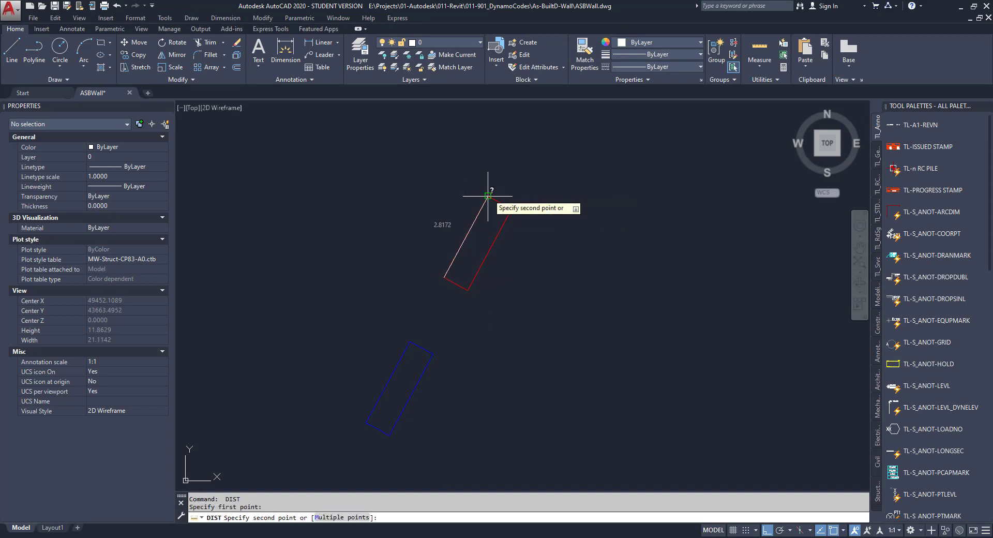
key("Escape")
key("Escape")
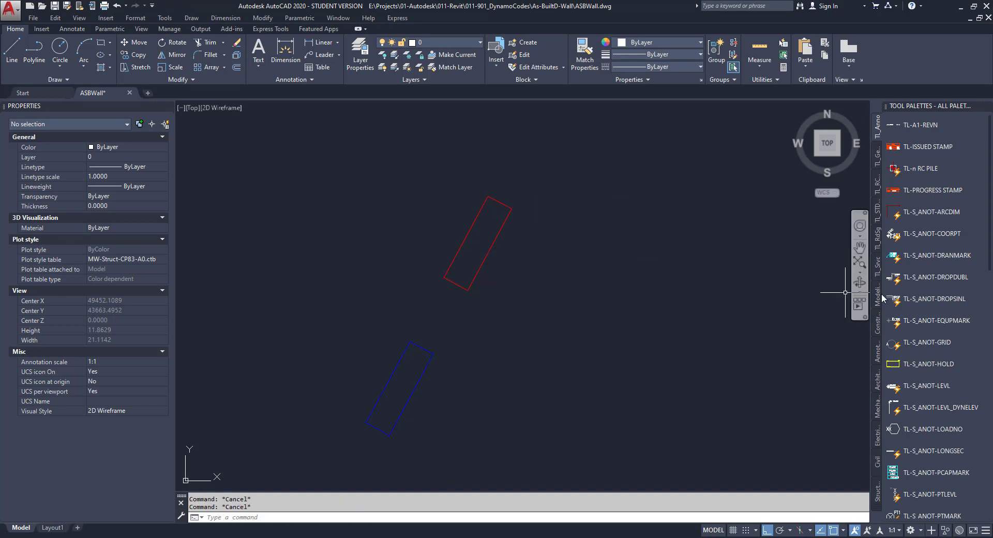
- Insert the coordinate-point block at scale 25 on the red panel's corner
left_click(920, 233)
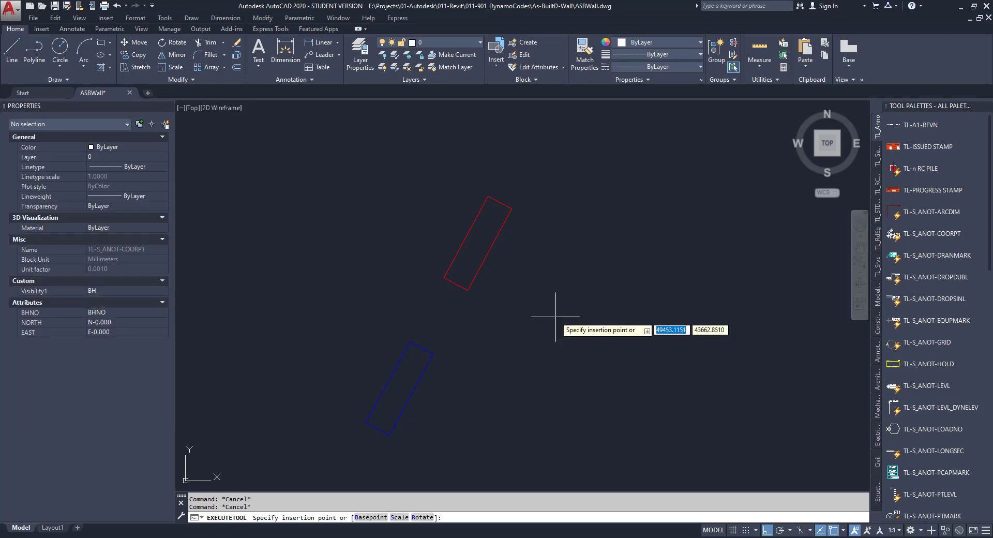
type("s")
key("Return")
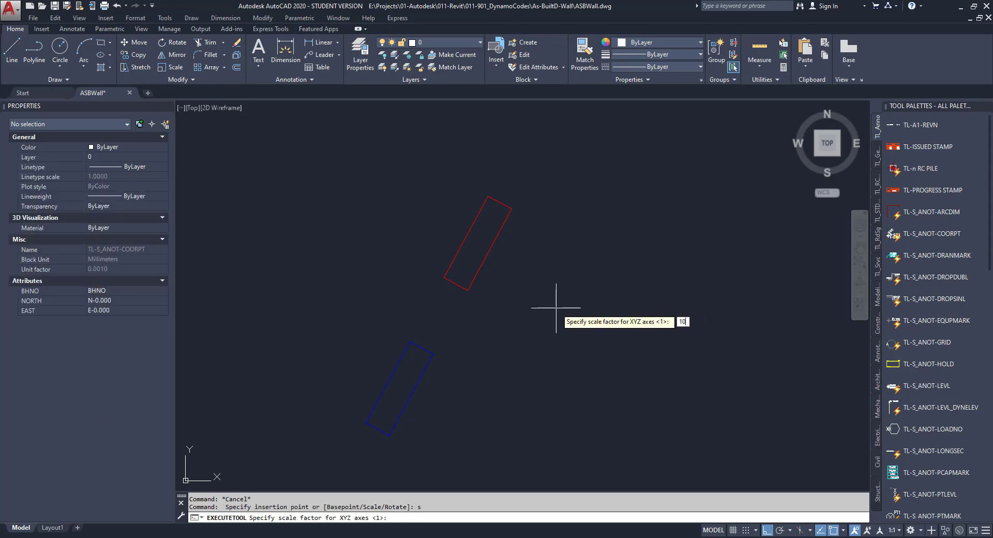
type("10")
key("Return")
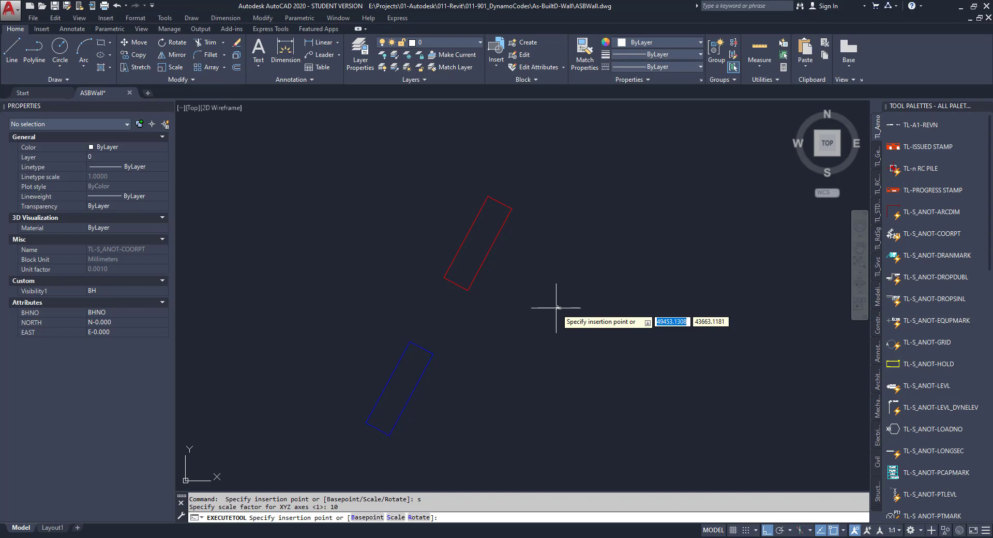
type("2")
key("BackSpace")
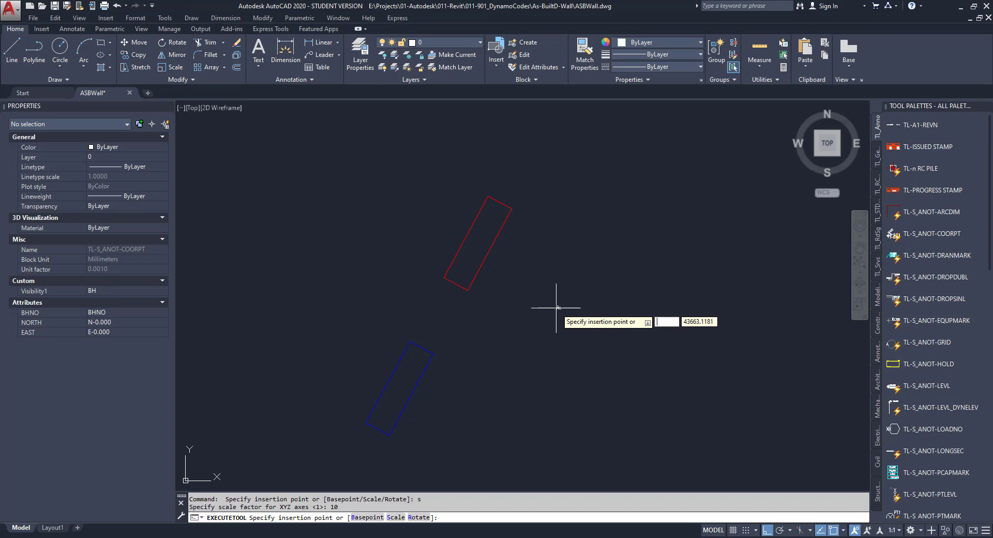
type("s")
key("Return")
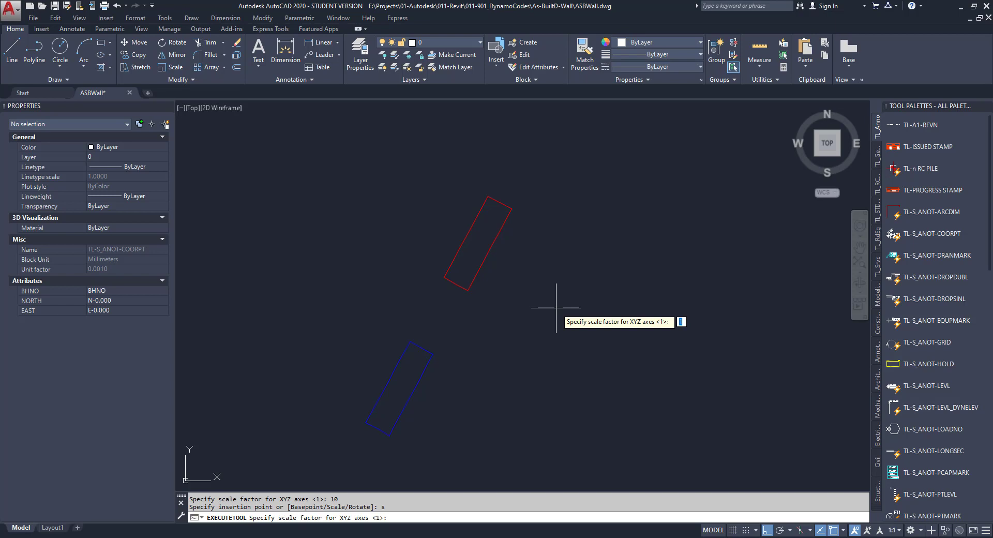
key("Return")
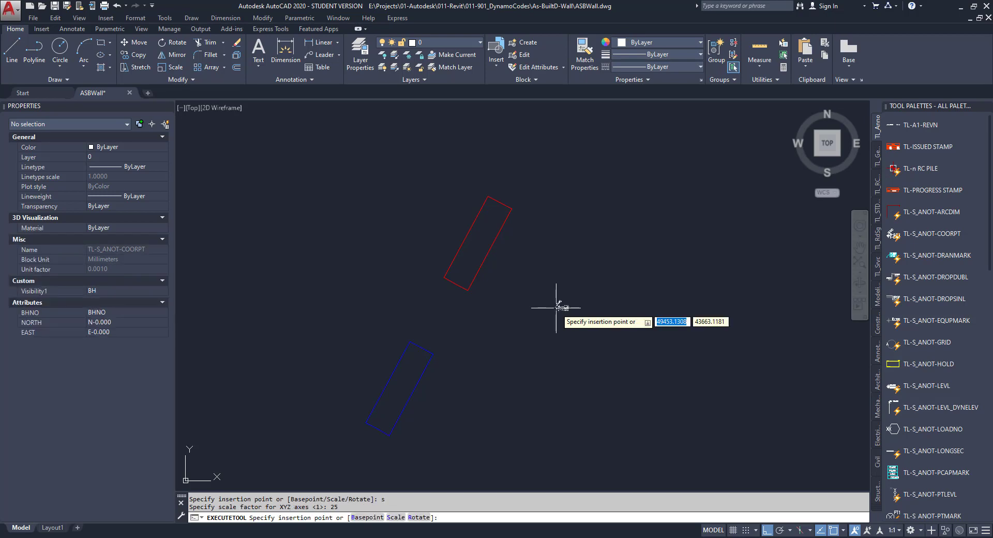
scroll(367, 279, "up", 2)
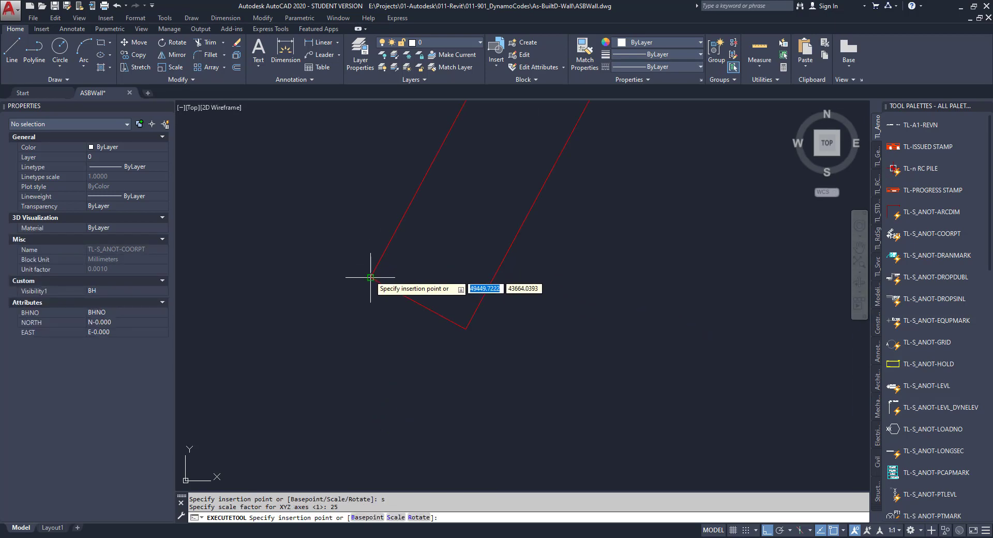
scroll(369, 263, "up", 5)
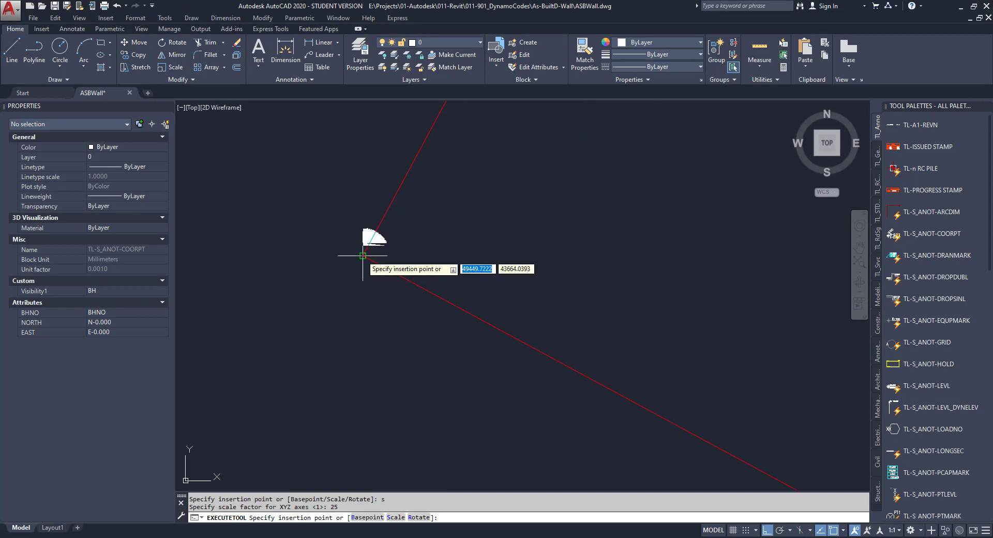
left_click(363, 255)
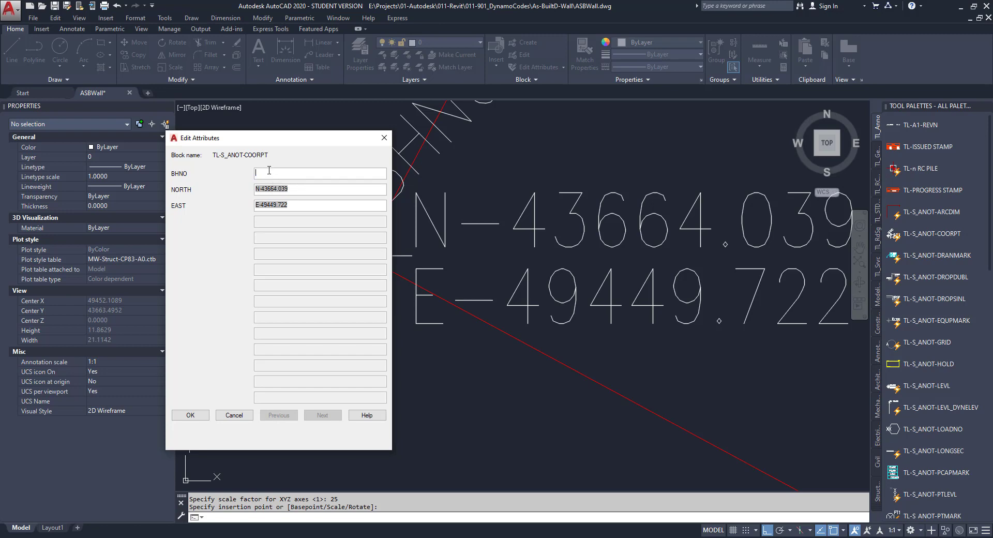
- Label the marker P1 and regenerate the drawing with RE
type("P1")
left_click(191, 415)
scroll(453, 369, "down", 2)
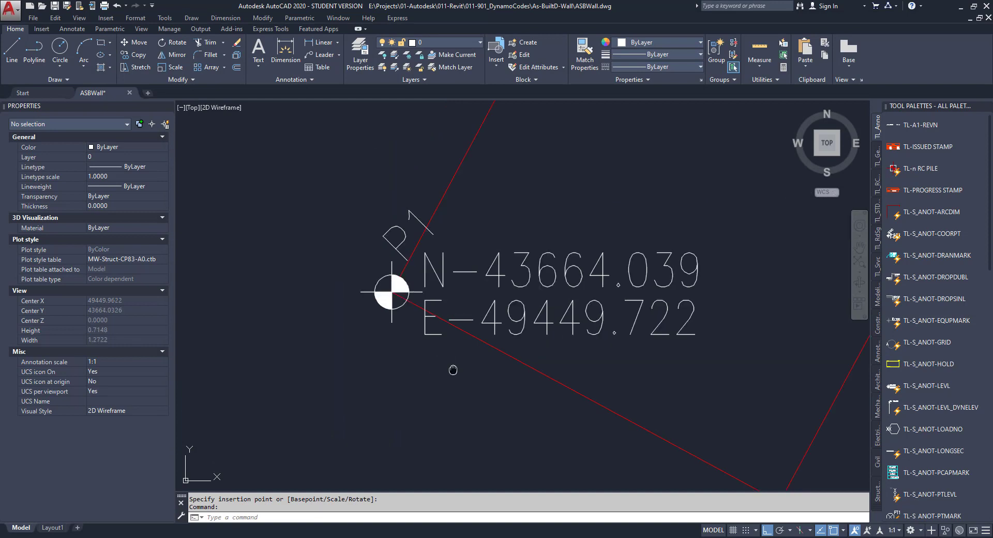
type("RE")
key("Return")
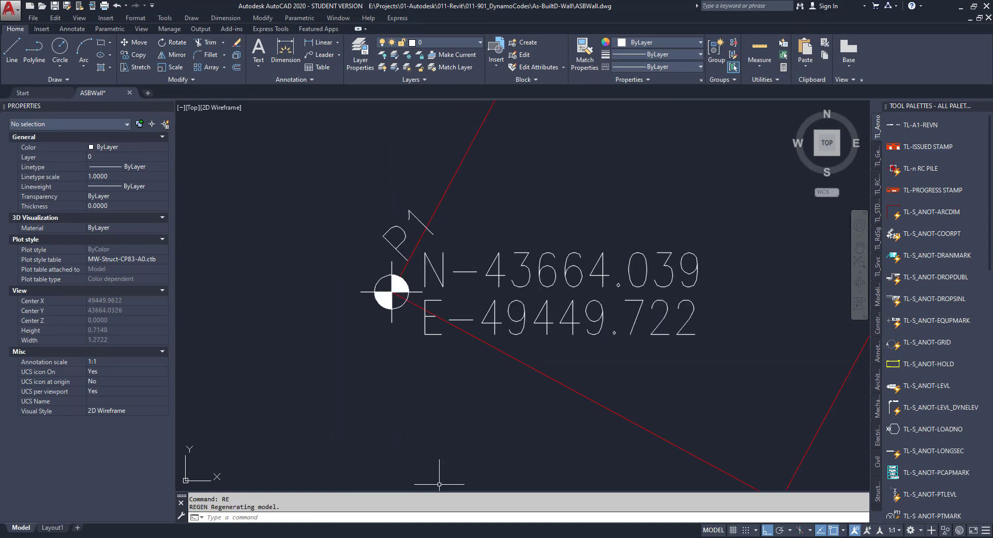
key("alt+Tab")
- Resize and reposition the Excel coordinate window for review, then minimise it
left_click(957, 8)
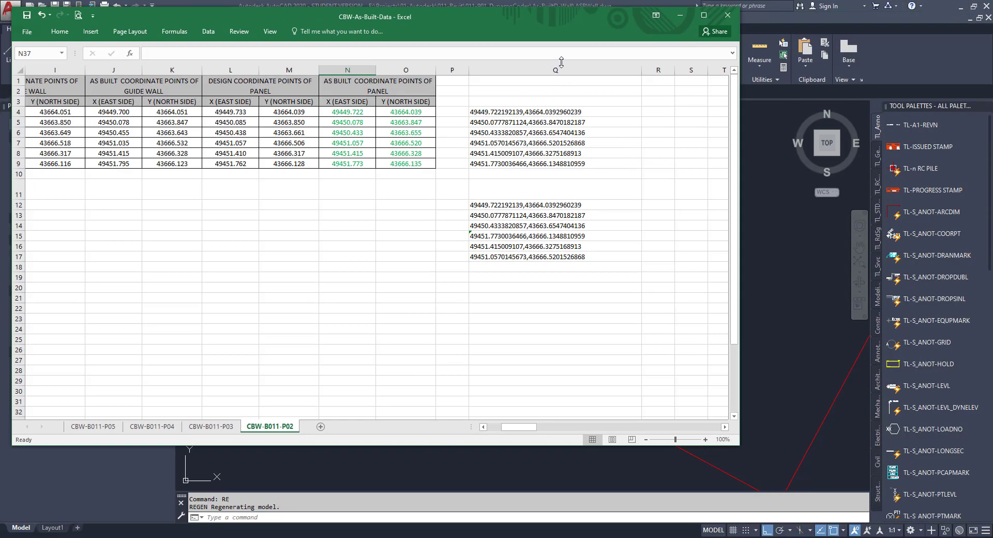
left_click_drag(559, 17, 768, 31)
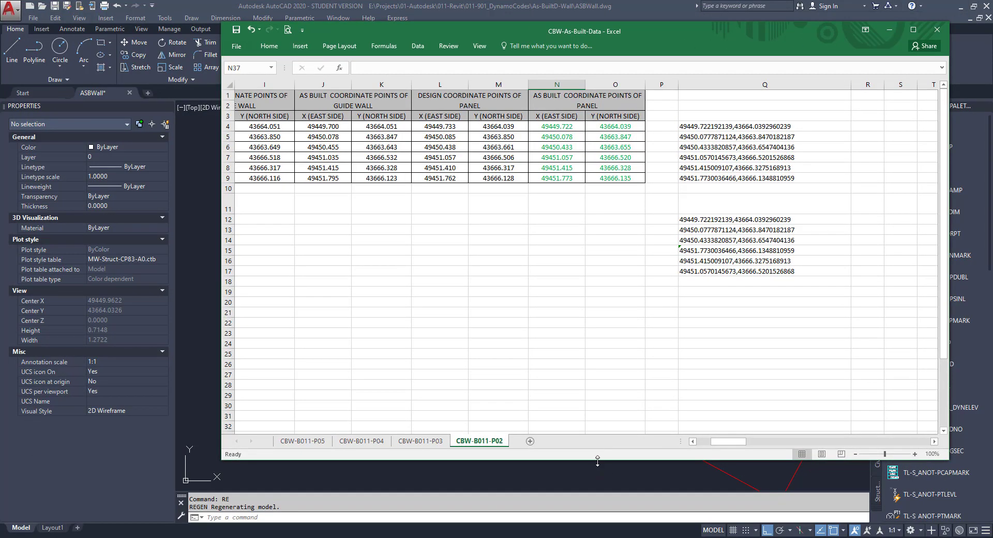
left_click_drag(598, 460, 590, 211)
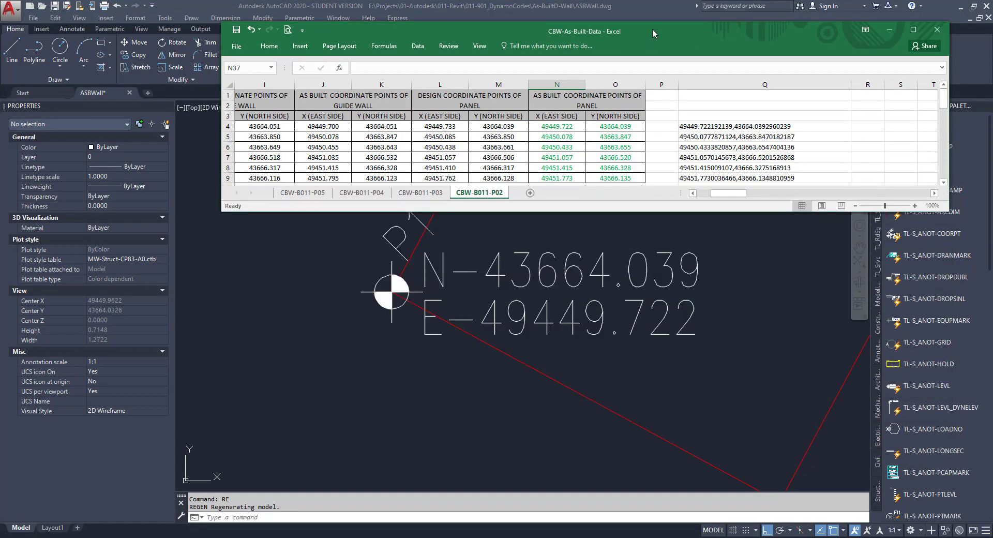
mouse_move(652, 29)
left_mouse_down()
mouse_move(603, 316)
mouse_move(603, 386)
mouse_move(603, 343)
left_mouse_up()
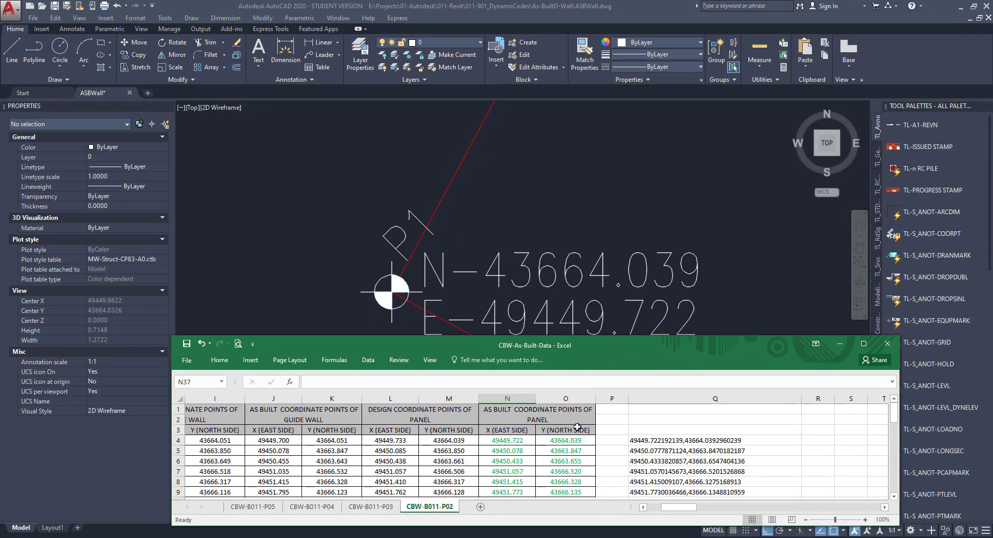
left_click(840, 344)
- Change the P1 coordinate marker's X scale from 25 to 10 in Properties
scroll(660, 321, "down", 5)
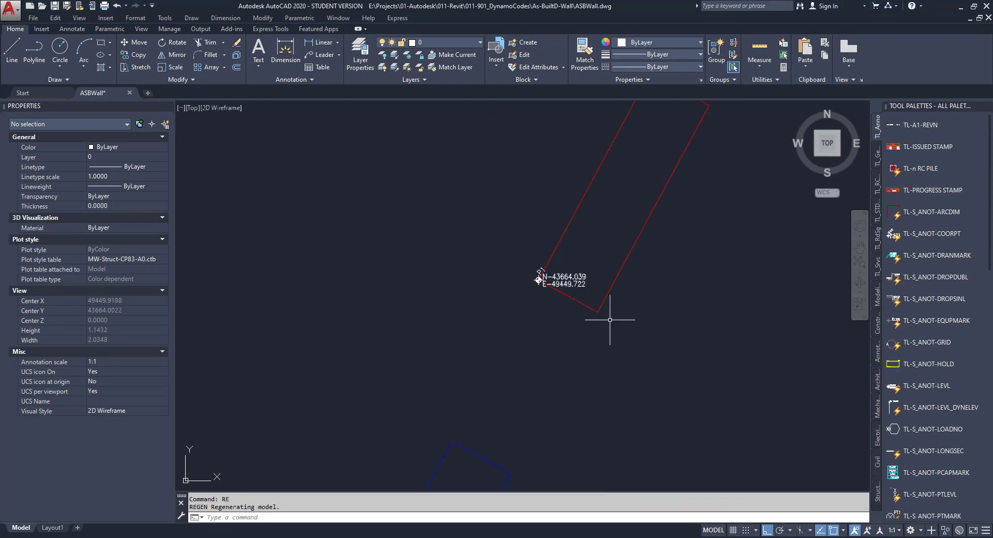
left_click(485, 278)
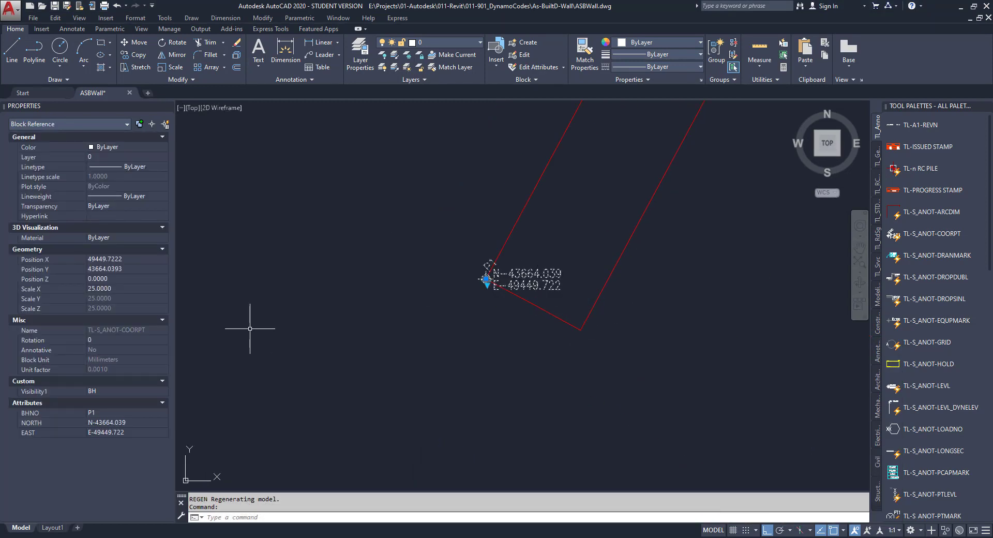
left_click(123, 289)
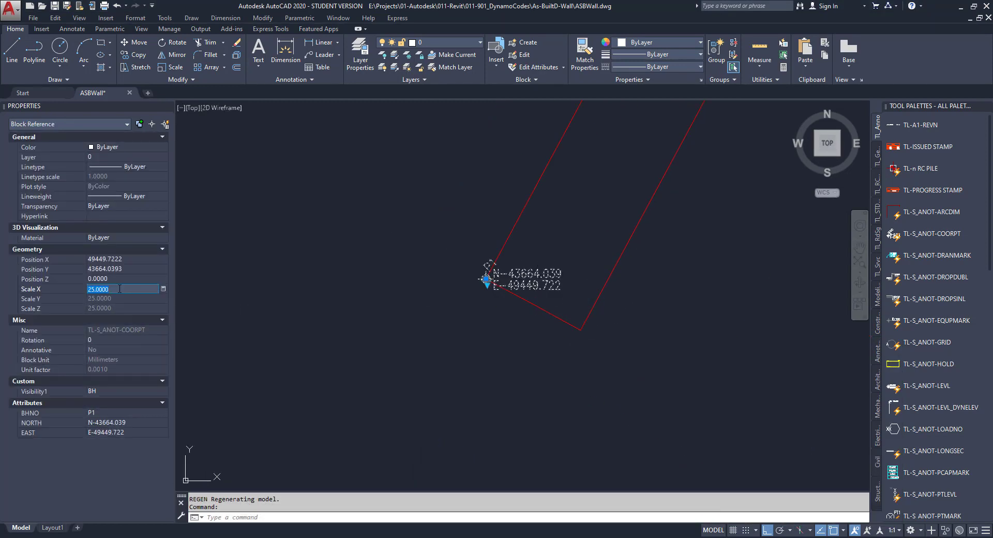
type("10")
key("Return")
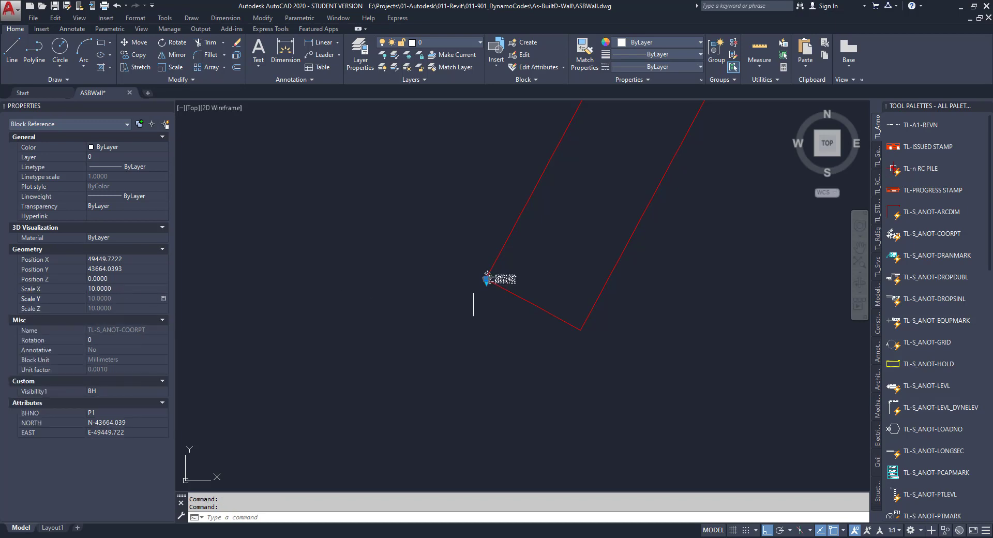
key("Escape")
key("Escape")
scroll(565, 280, "up", 3)
scroll(566, 281, "up", 2)
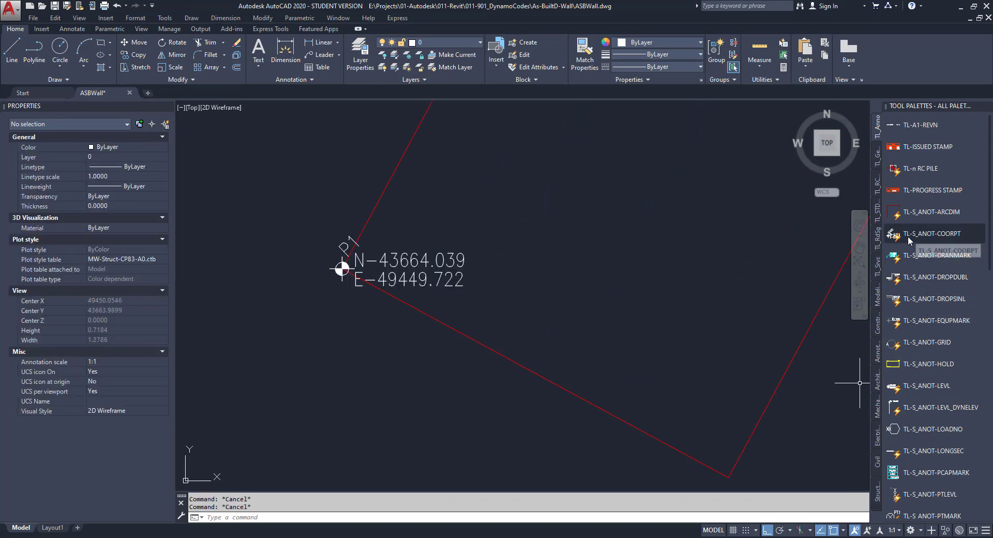
- Copy the P1 marker from its insertion point, undoing a misplaced copy and turning ortho off
left_click(925, 255)
type("co")
key("Return")
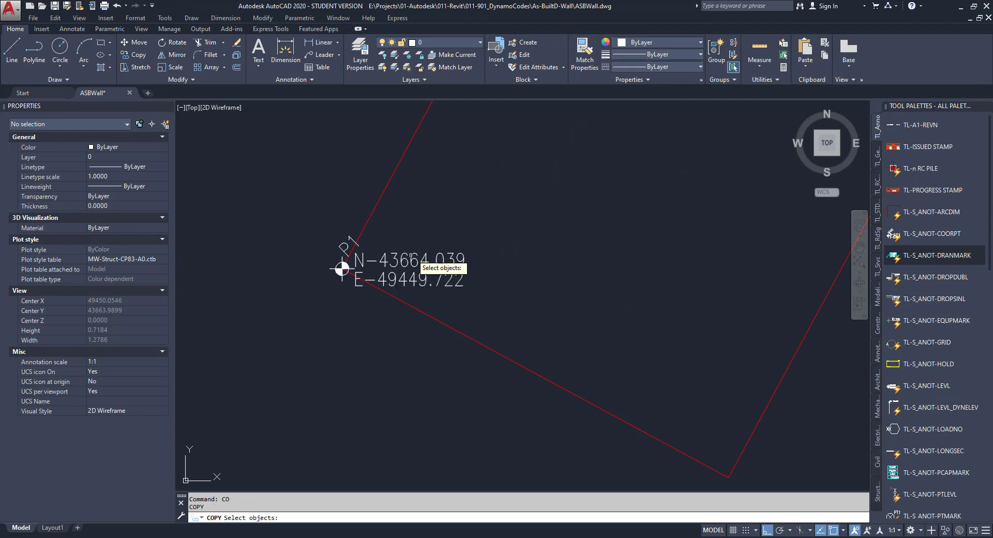
left_click(413, 267)
scroll(342, 267, "up", 4)
key("Return")
left_click(344, 256)
scroll(352, 263, "down", 4)
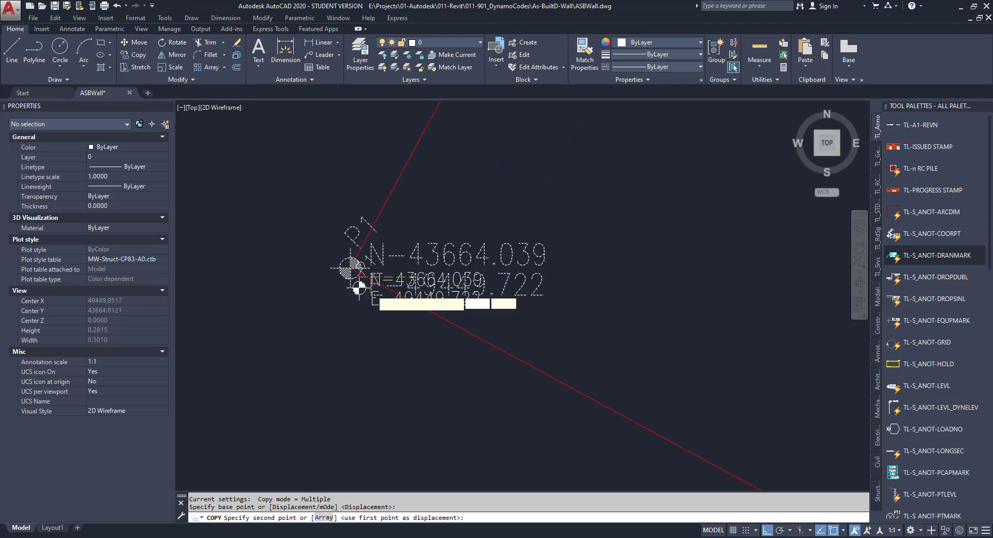
left_click(451, 311)
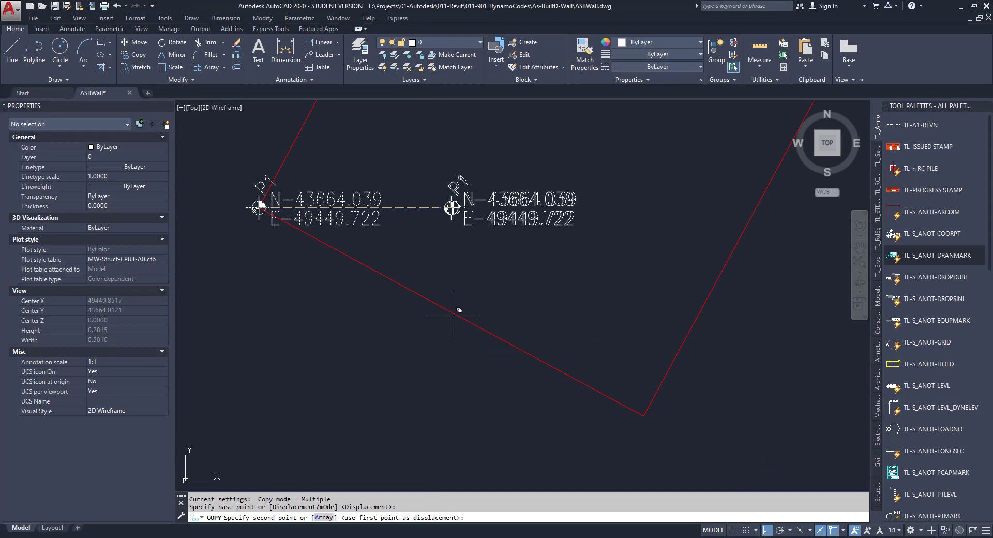
scroll(569, 419, "up", 4)
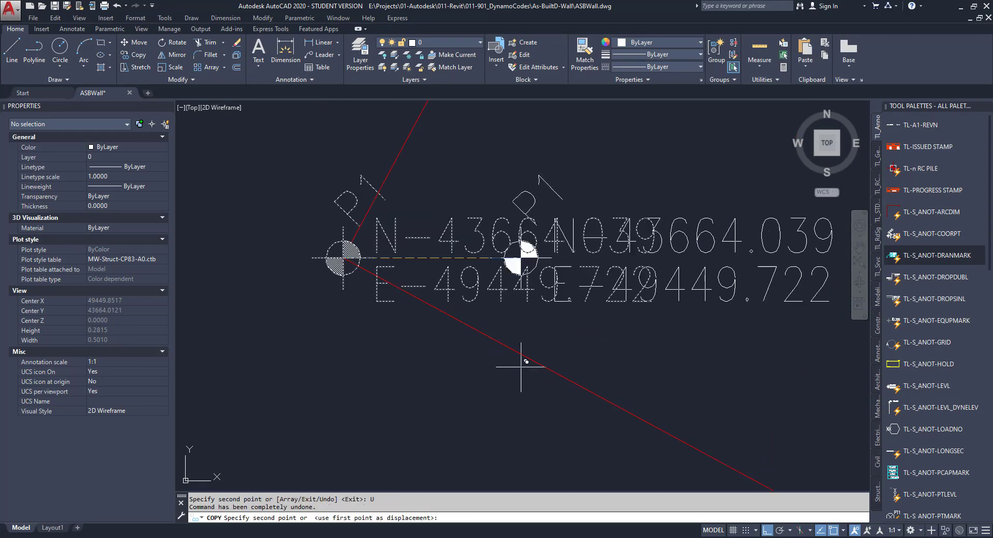
type("u")
key("Return")
key("F8")
scroll(528, 321, "down", 3)
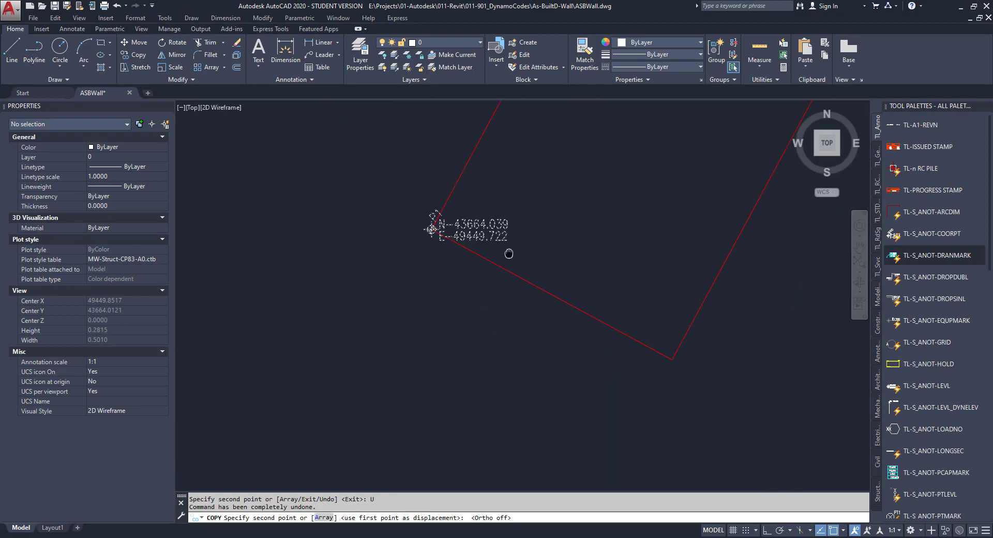
- Place marker copies at the red panel's edge midpoints and remaining corners
left_click(548, 292)
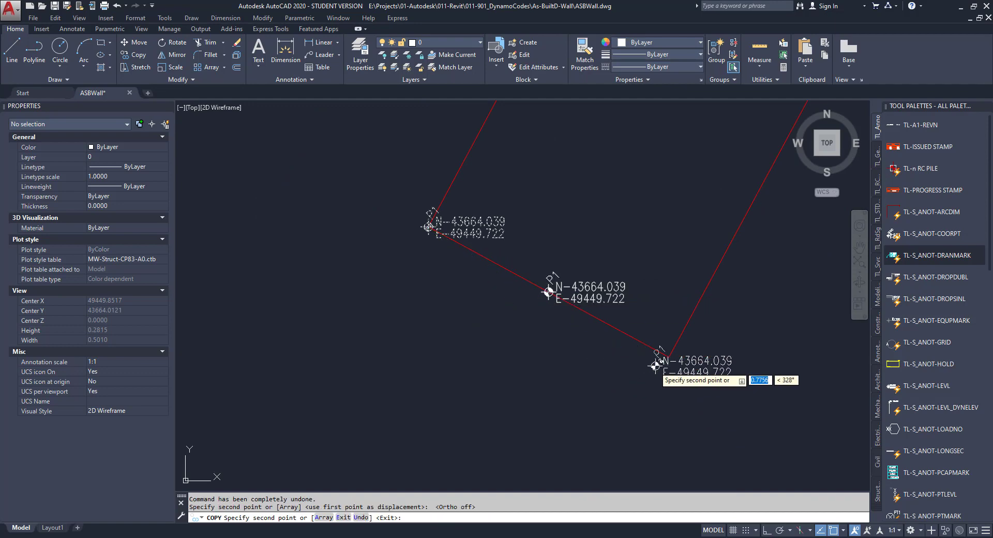
left_click(669, 356)
scroll(617, 381, "down", 4)
middle_click_drag(654, 253, 512, 377)
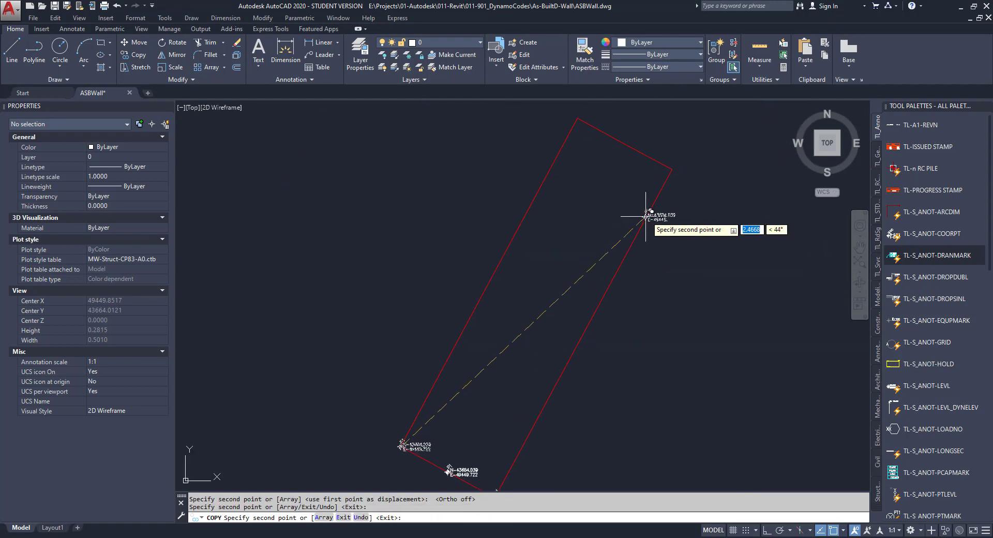
left_click(672, 167)
left_click(630, 143)
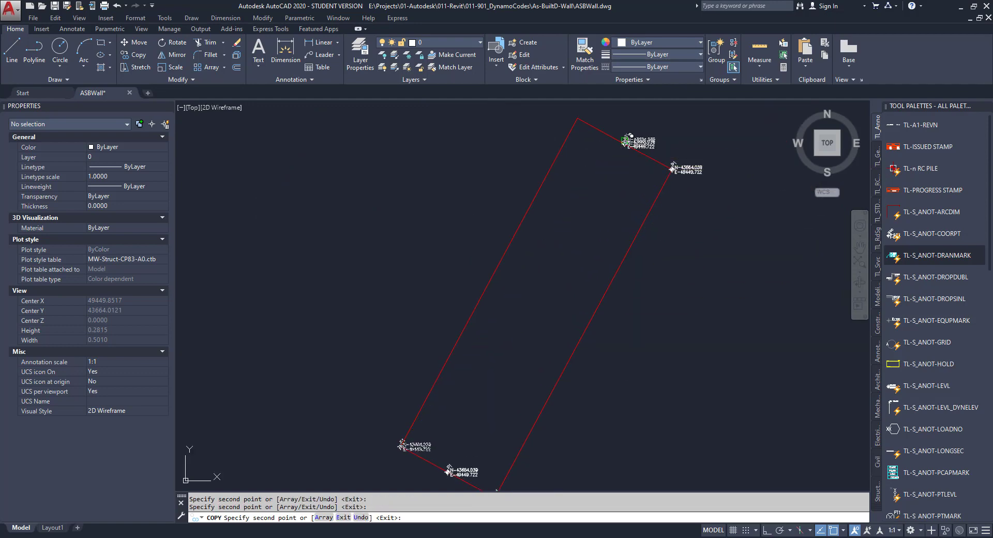
left_click(579, 117)
key("Escape")
scroll(465, 378, "up", 6)
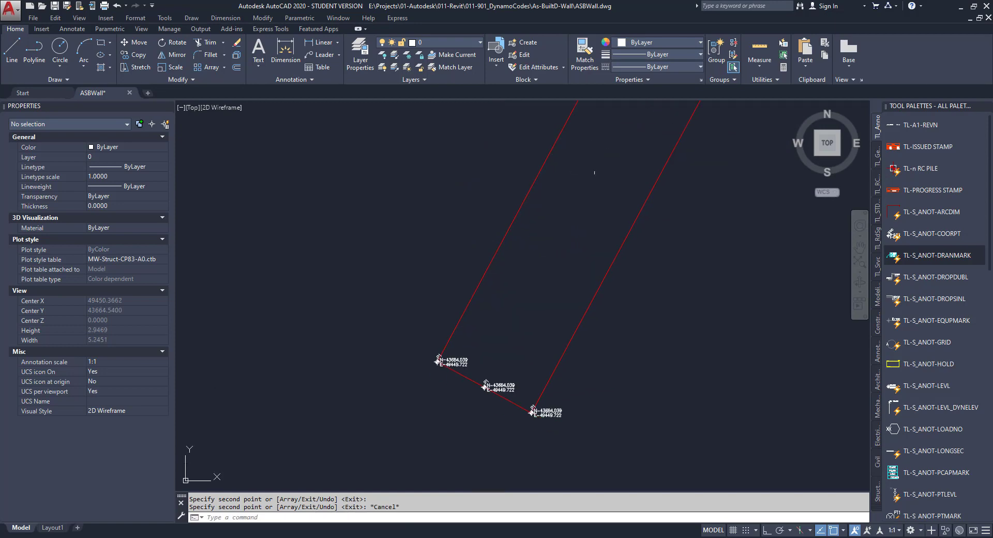
- Keep the C2 label on one copied marker and renumber the lower one to P2
double_click(467, 372)
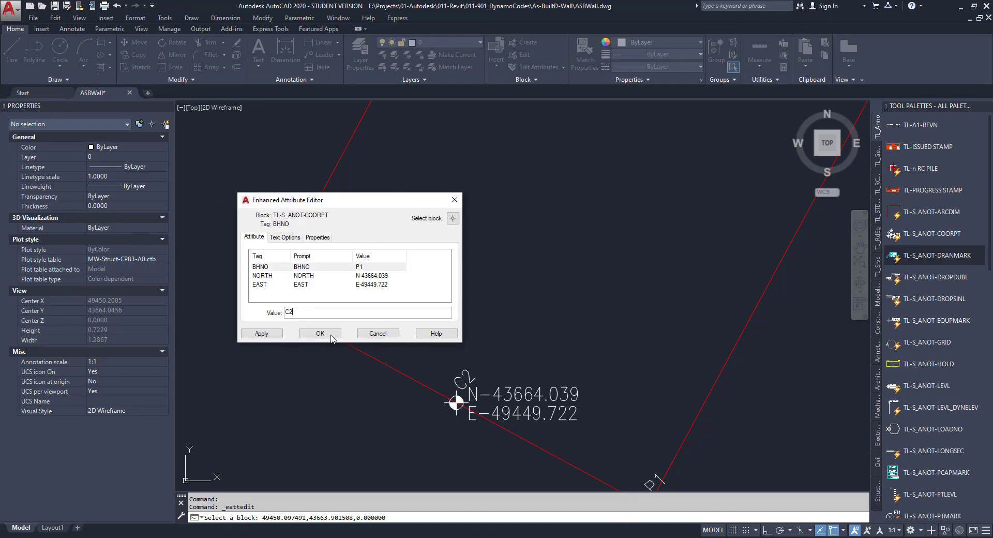
left_click(326, 337)
scroll(414, 397, "down", 2)
scroll(424, 388, "up", 2)
double_click(436, 386)
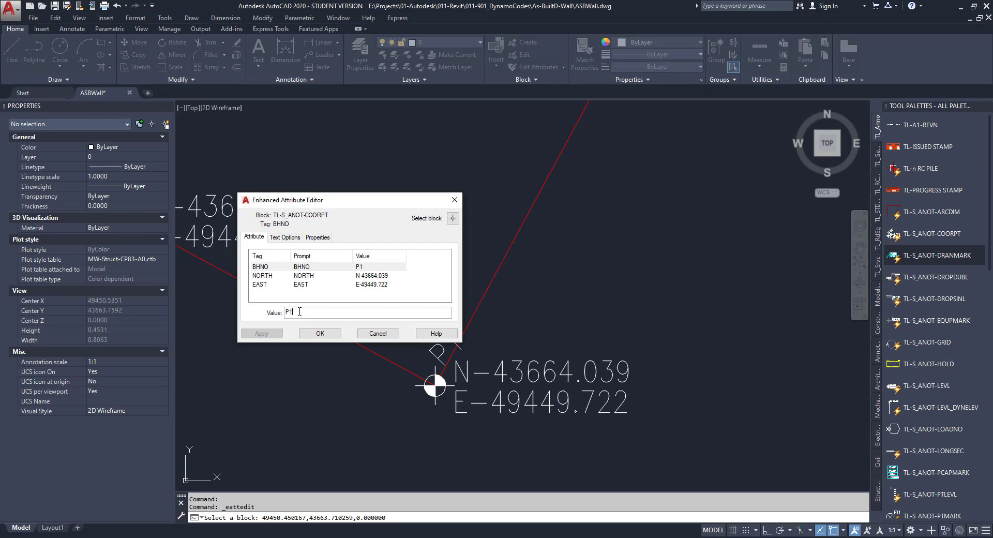
type("P2")
left_click(320, 333)
scroll(492, 235, "down", 3)
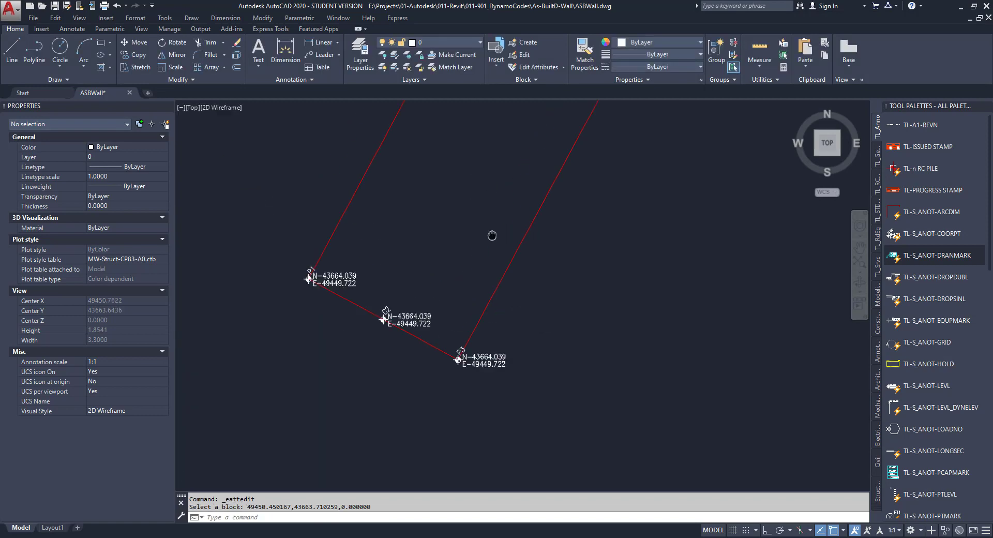
middle_click_drag(491, 235, 479, 367)
scroll(496, 285, "up", 4)
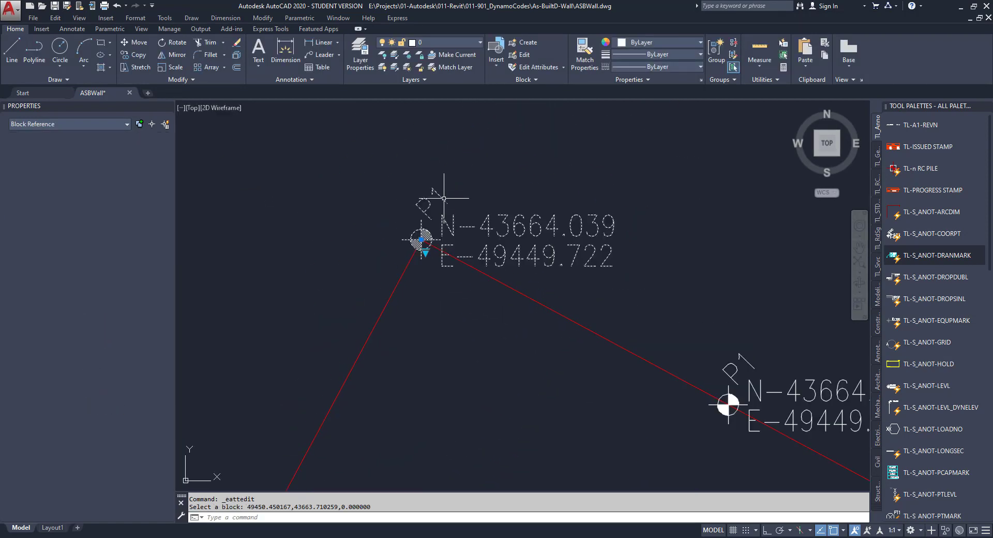
- Renumber the remaining markers P4, C5 and P6, then type RE to regenerate
double_click(421, 237)
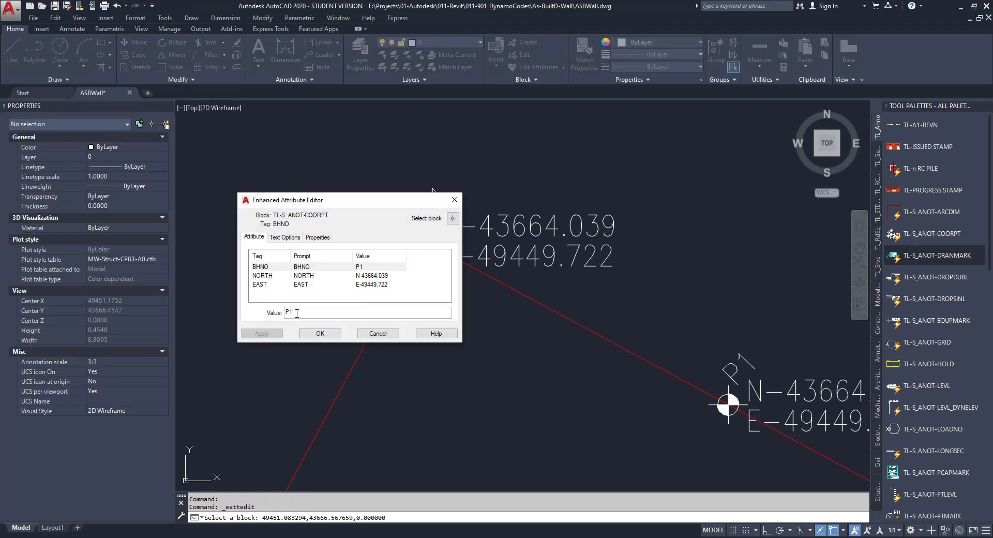
type("P4")
left_click(314, 336)
scroll(514, 338, "down", 4)
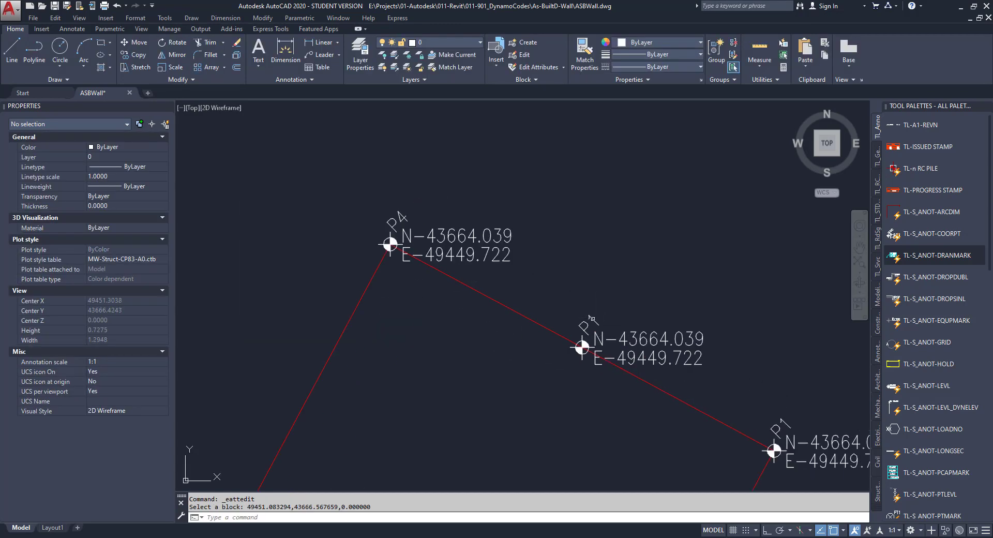
left_click(593, 319)
double_click(592, 319)
type("C")
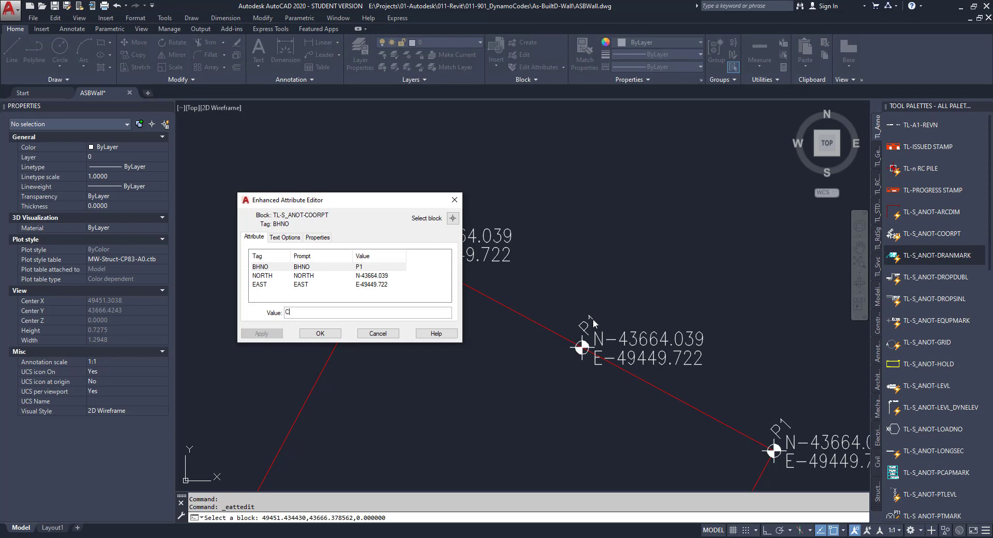
type("5")
left_click(322, 333)
middle_click_drag(807, 442, 632, 339)
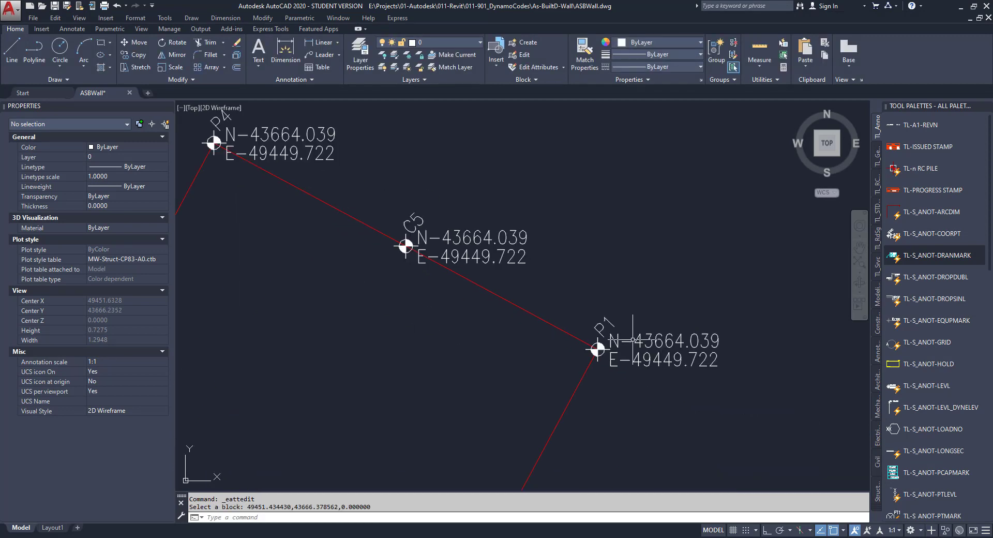
double_click(632, 340)
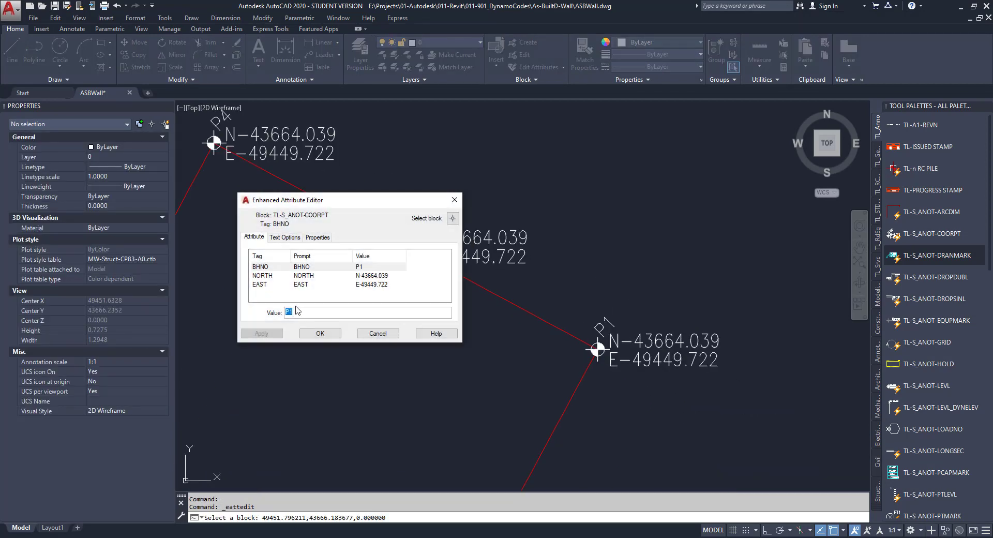
type("P6")
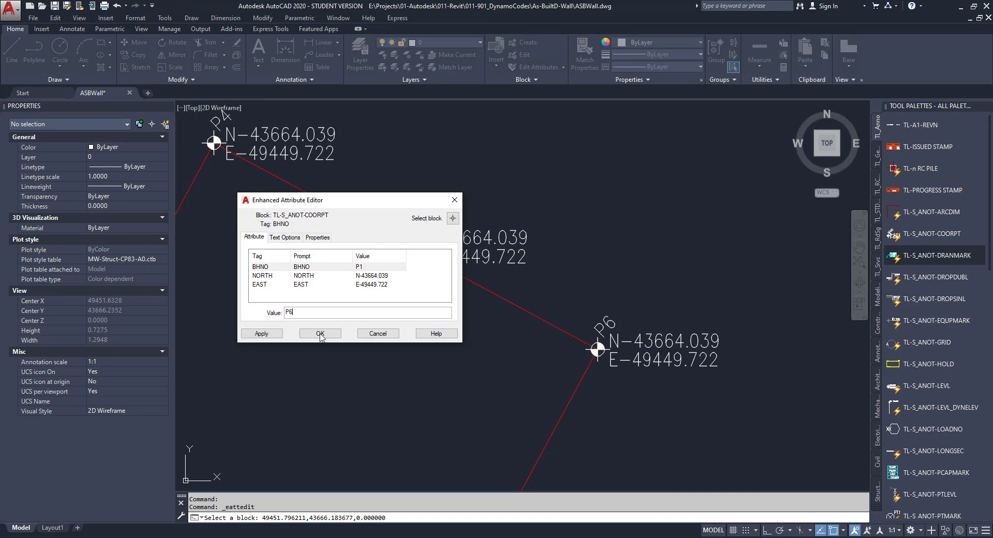
left_click(320, 334)
type("RE")
key("Return")
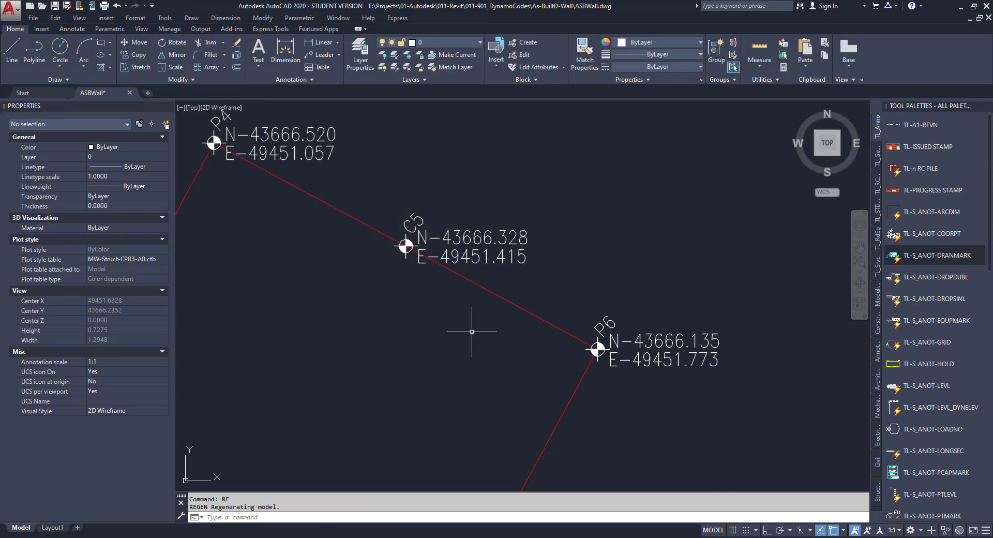
scroll(468, 399, "down", 4)
mouse_move(468, 399)
middle_mouse_down()
mouse_move(505, 213)
mouse_move(523, 284)
middle_mouse_up()
scroll(493, 218, "down", 2)
scroll(494, 217, "up", 2)
scroll(431, 354, "up", 5)
middle_click_drag(432, 353, 504, 181)
scroll(455, 266, "down", 3)
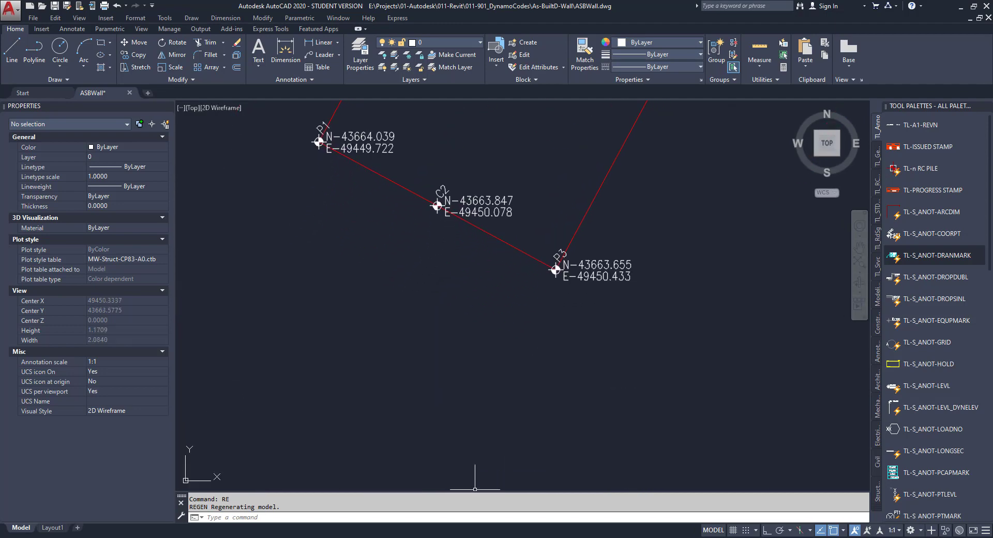
left_click(310, 535)
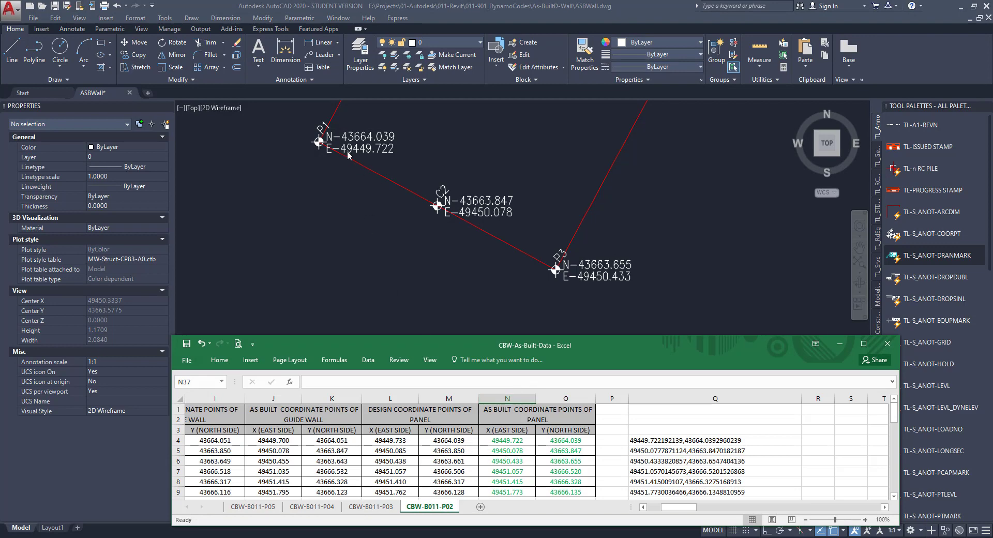
left_click(508, 441)
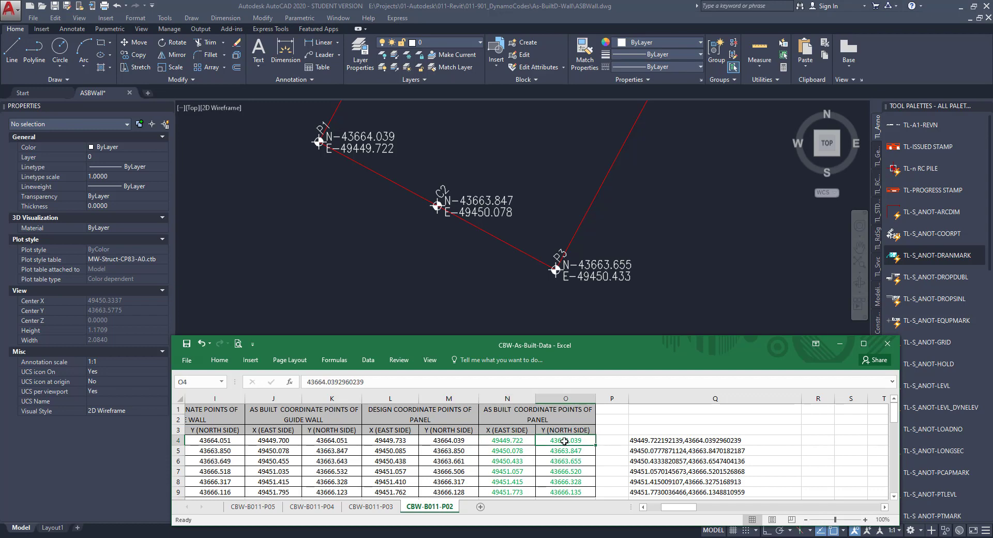
left_click(511, 451)
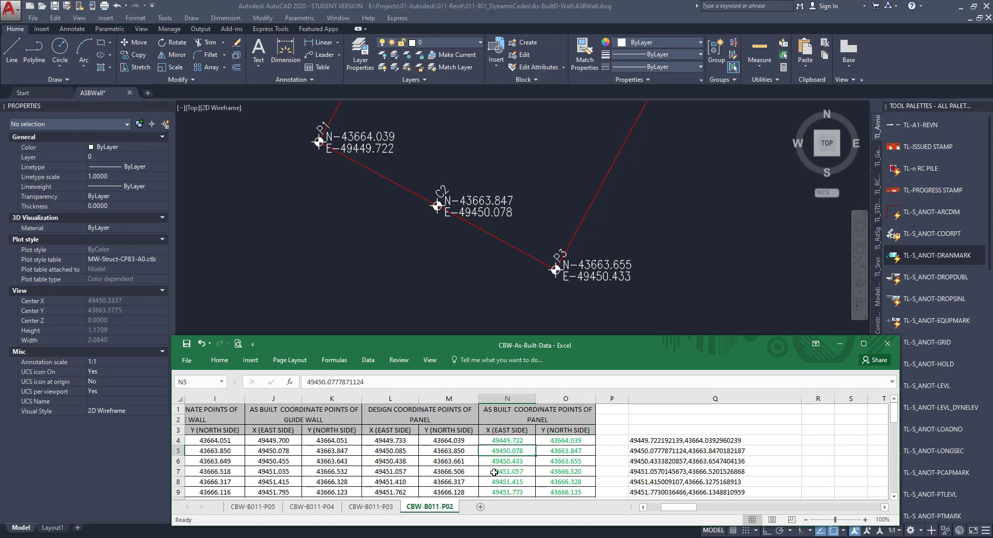
left_click(564, 453)
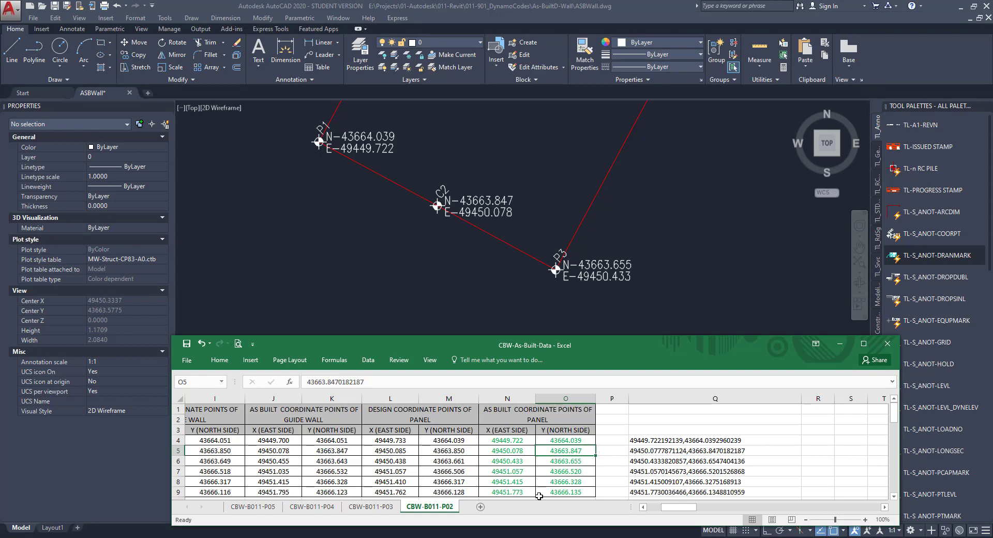
left_click(567, 462)
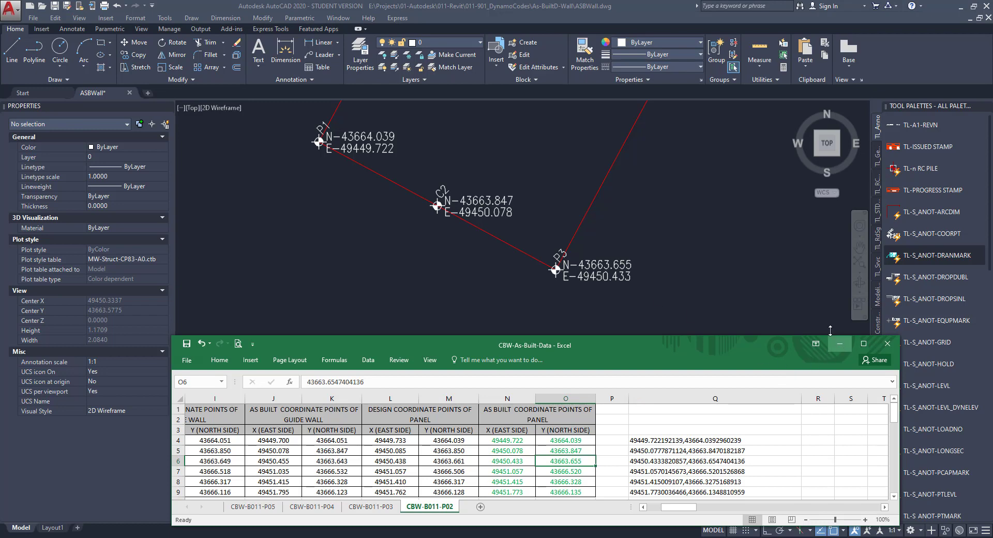
left_click(839, 343)
scroll(593, 393, "down", 4)
middle_click_drag(592, 393, 481, 527)
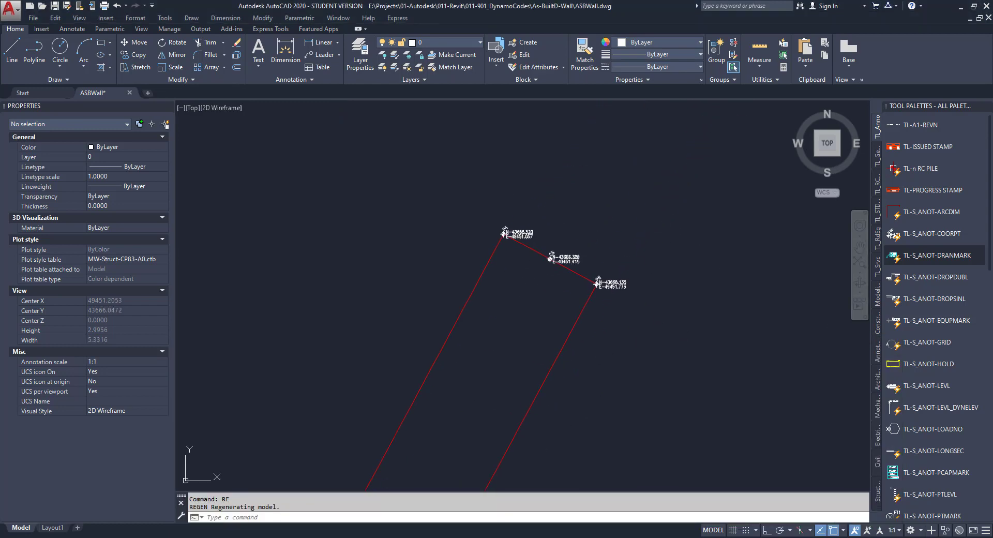
scroll(449, 473, "up", 4)
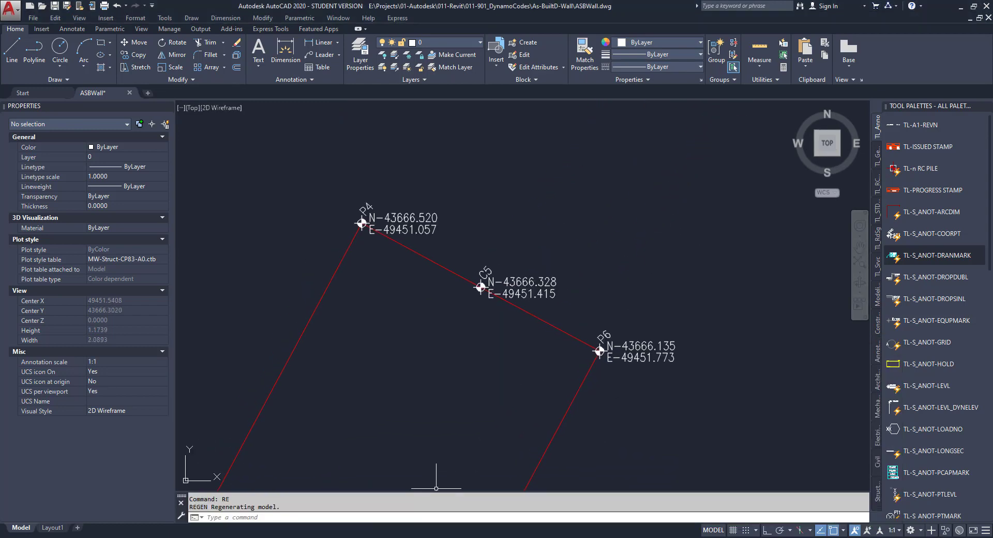
key("alt+Tab")
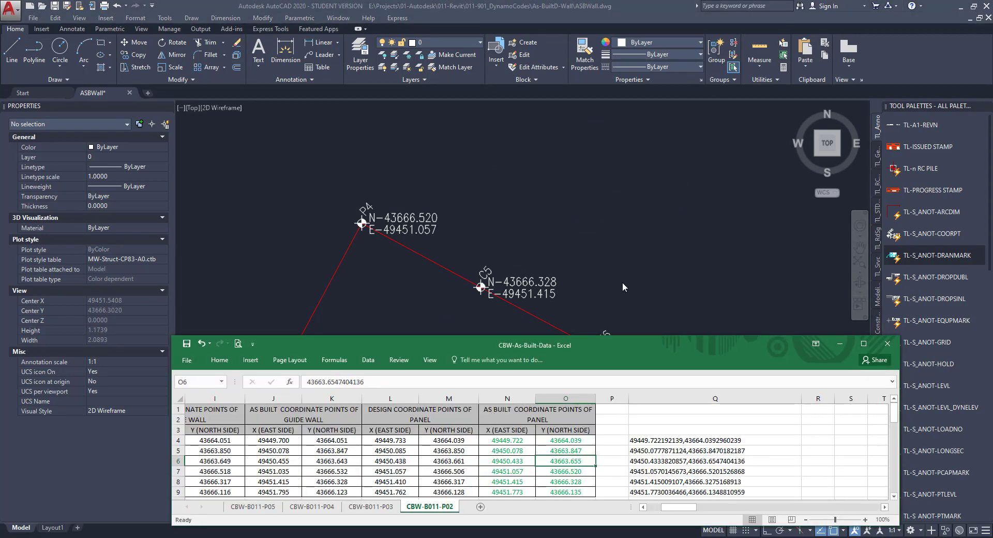
left_click_drag(629, 343, 637, 378)
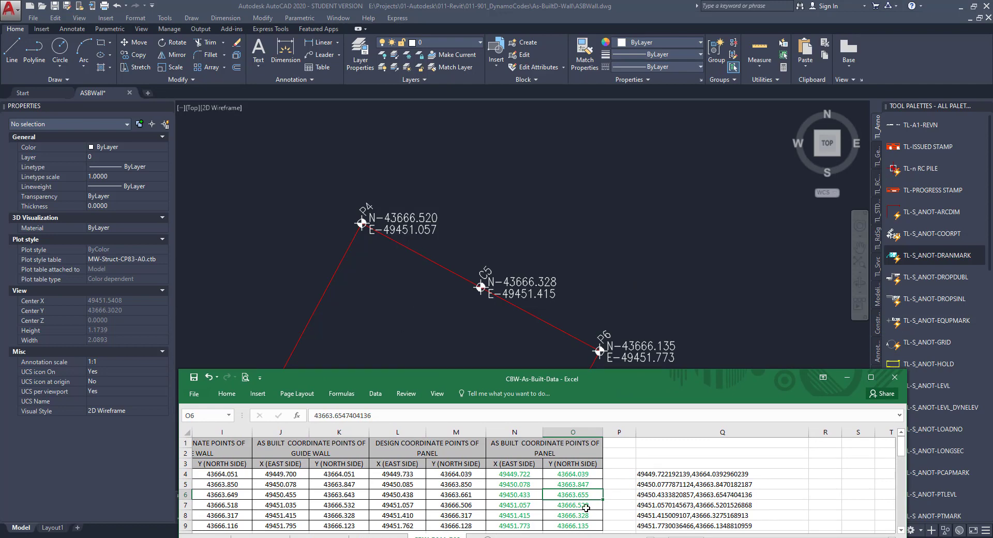
left_click(527, 505)
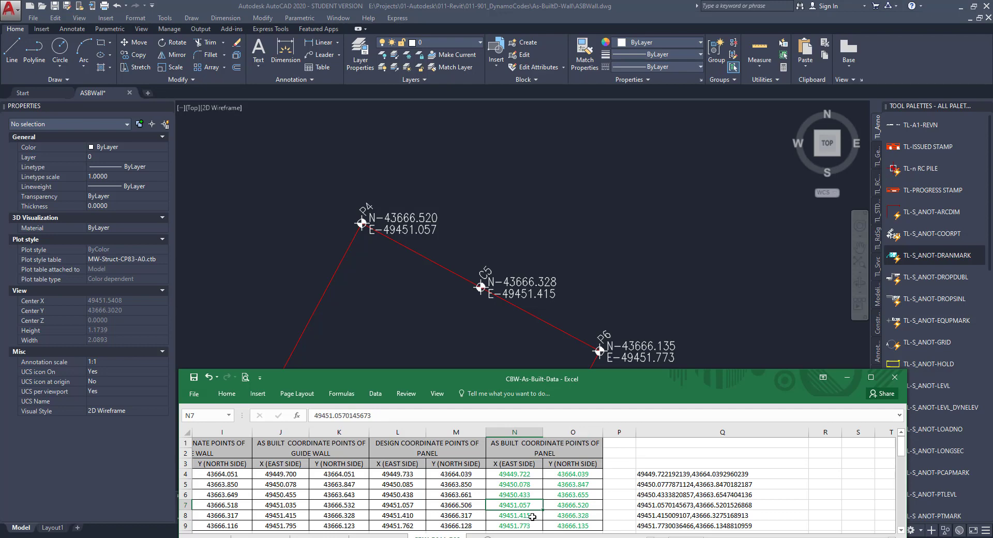
left_click(533, 516)
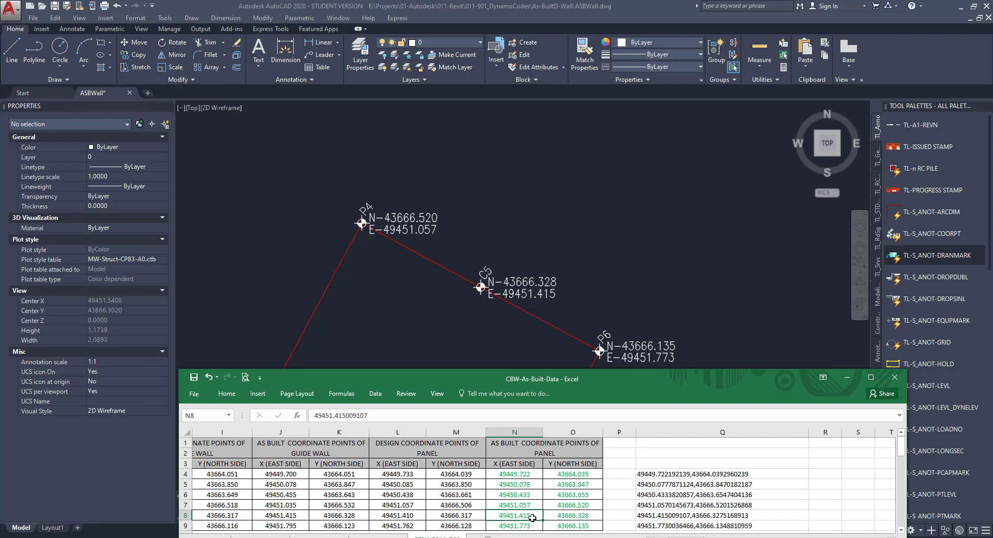
left_click(574, 517)
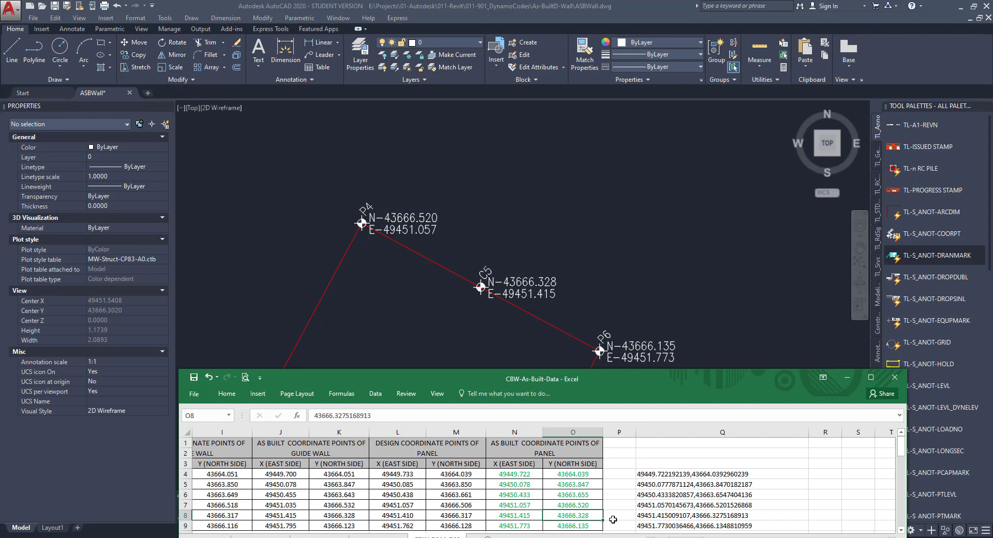
left_click(846, 377)
- Start copying the P1 coordinate label, using its insertion point as the base
scroll(631, 332, "down", 5)
scroll(631, 332, "up", 4)
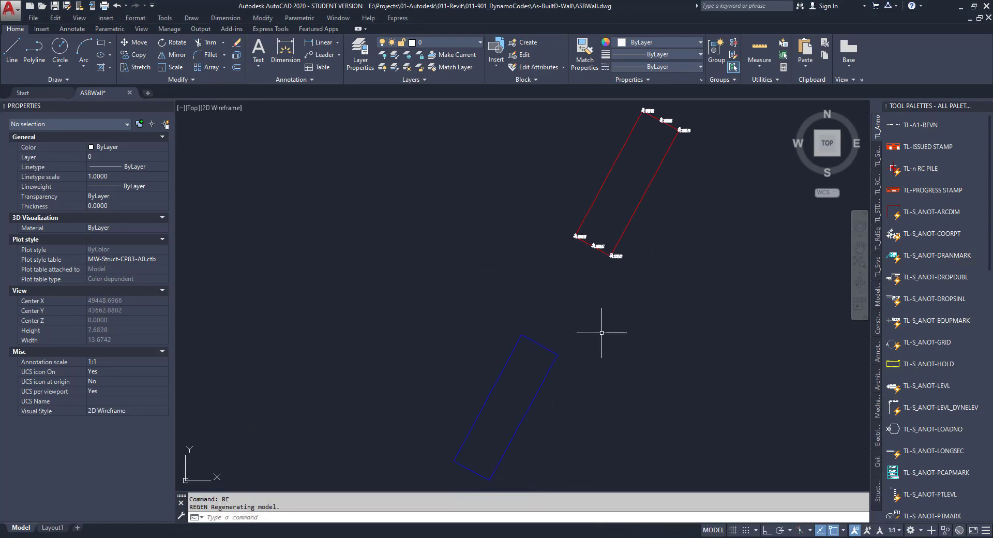
left_click(577, 236)
scroll(563, 248, "down", 2)
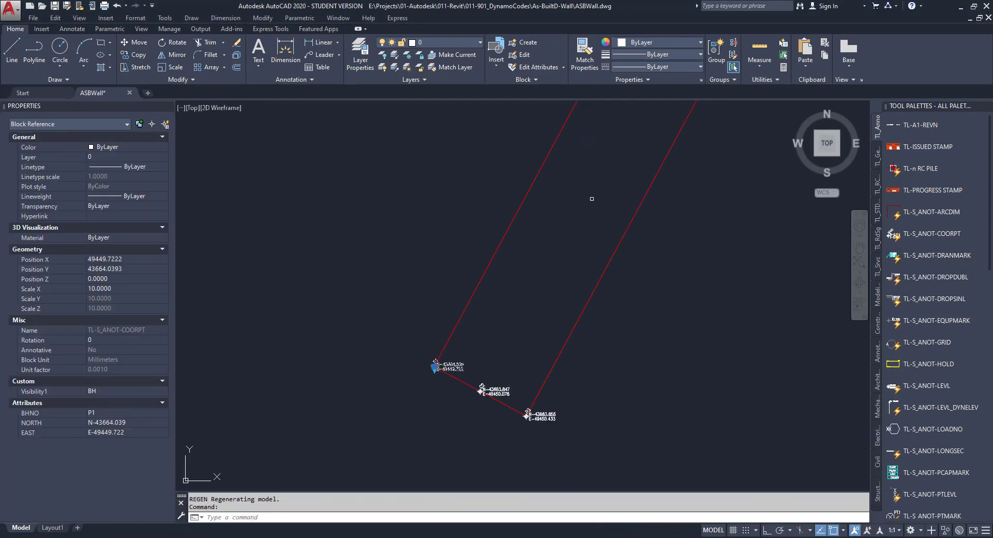
scroll(545, 284, "up", 3)
scroll(560, 236, "down", 3)
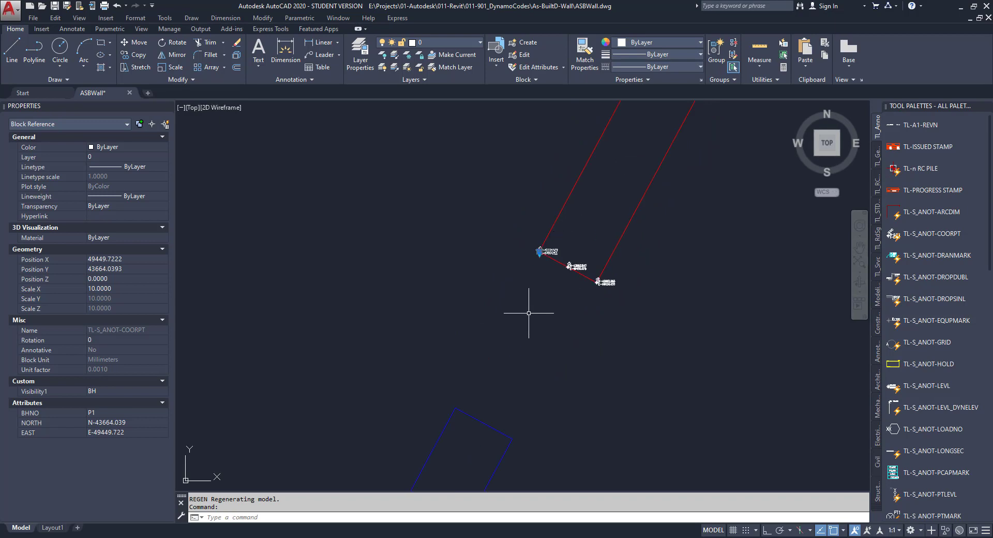
key("Escape")
key("Escape")
type("co")
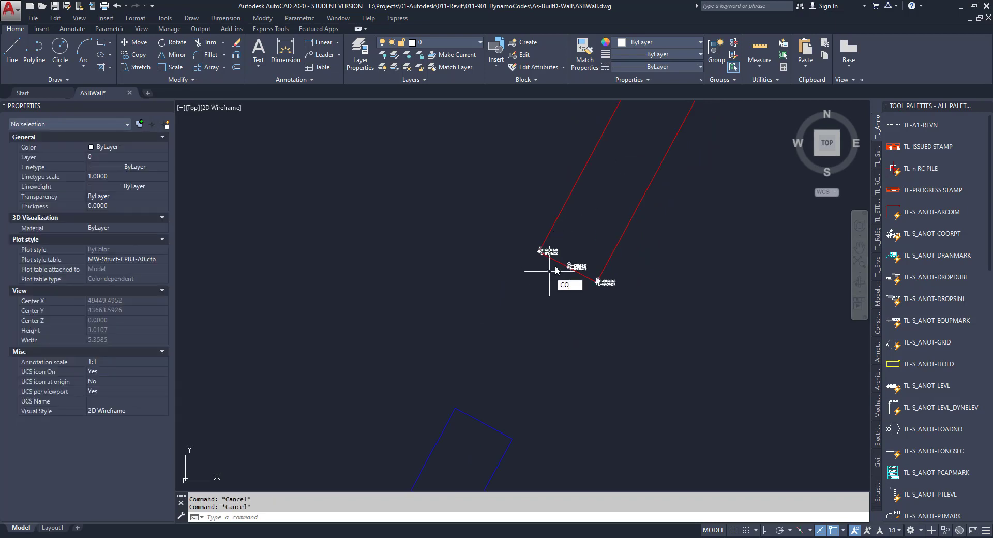
key("Return")
scroll(556, 251, "up", 4)
left_click(550, 253)
scroll(549, 254, "up", 2)
key("Return")
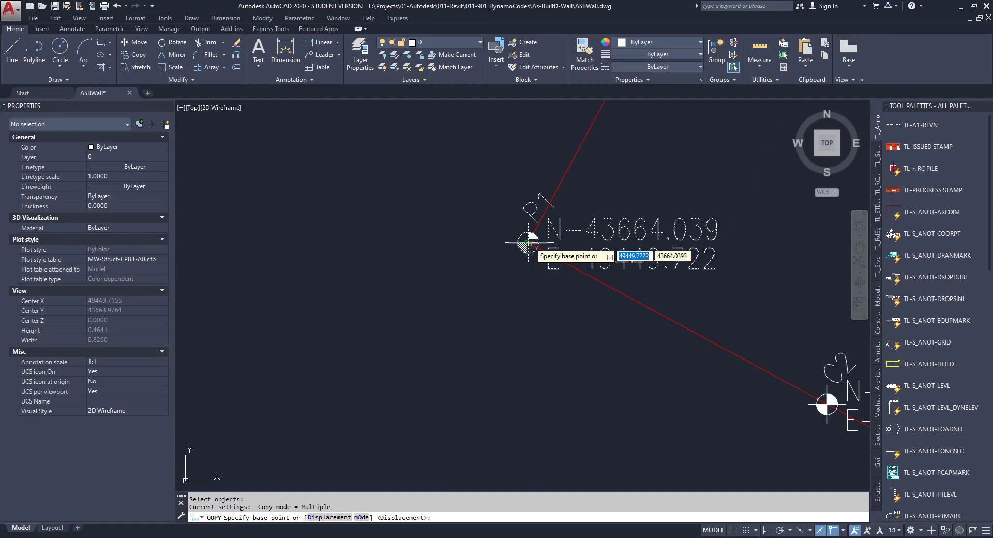
left_click(527, 253)
- Place label copies on the blue outline's corners and top-edge midpoint
scroll(567, 274, "down", 4)
middle_click_drag(566, 275, 528, 333)
scroll(533, 320, "up", 3)
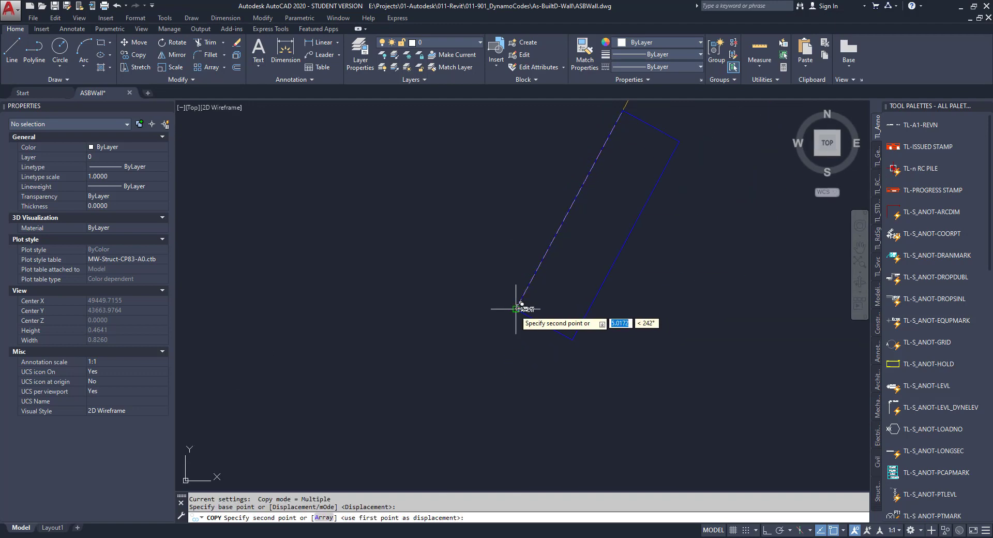
left_click(518, 306)
scroll(545, 295, "up", 2)
left_click(541, 295)
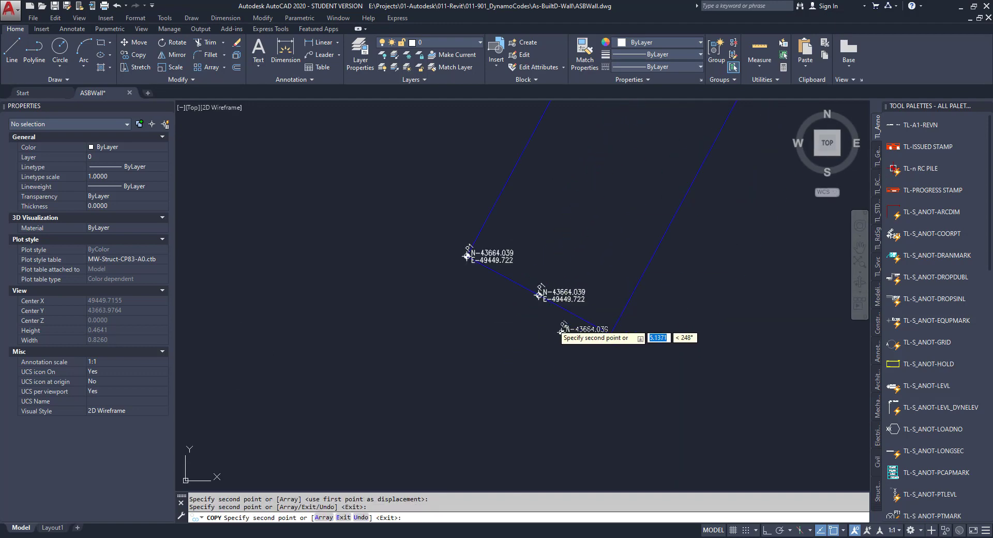
left_click(610, 334)
scroll(579, 308, "down", 4)
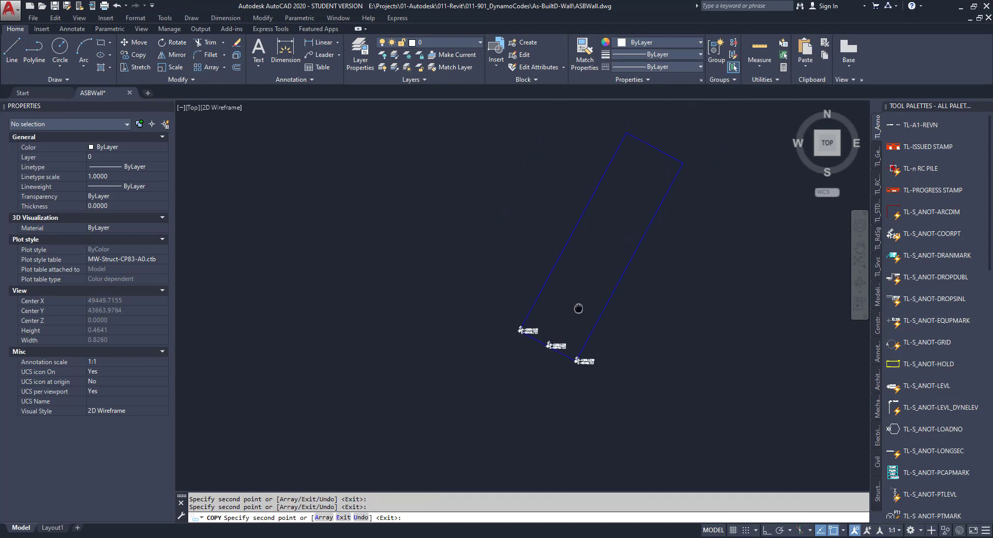
left_click(568, 266)
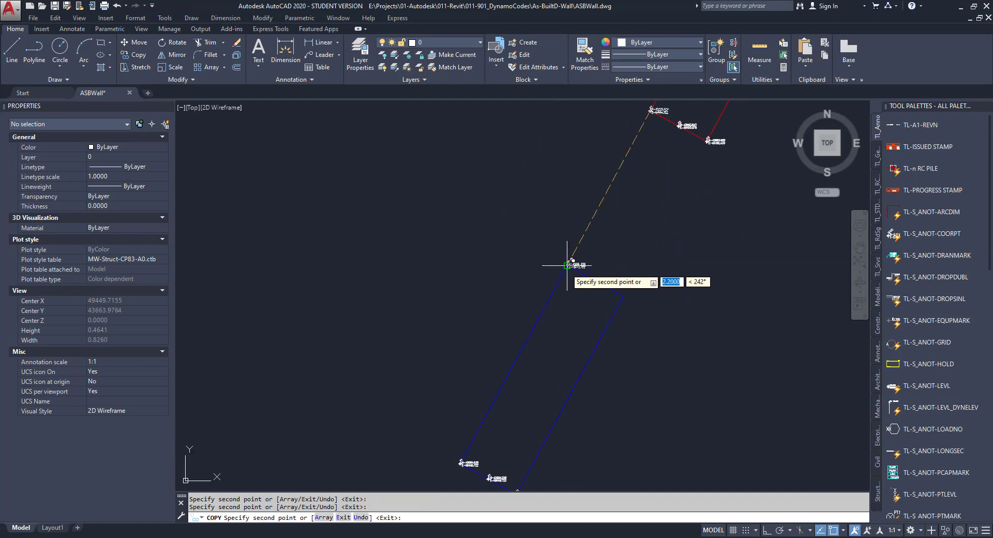
left_click(596, 280)
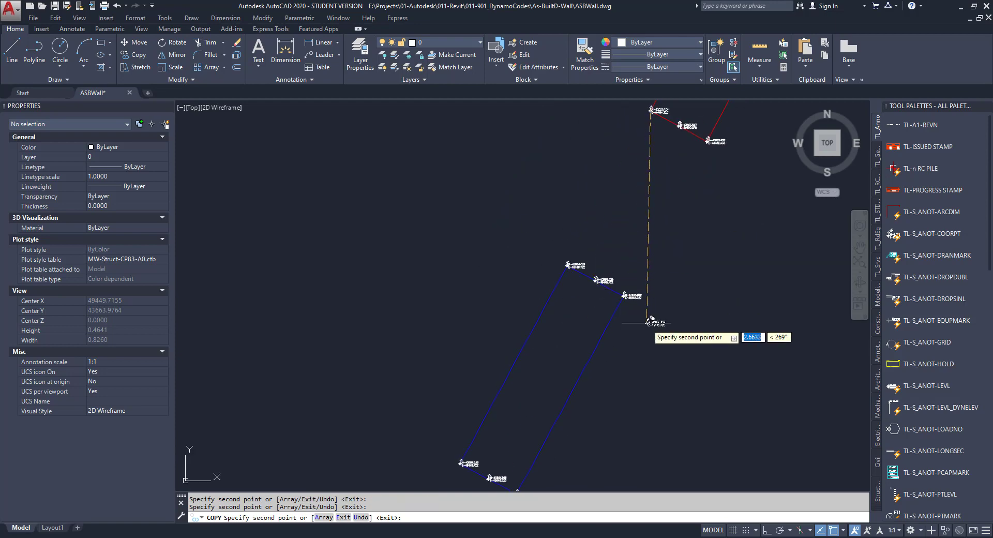
left_click(623, 296)
key("Escape")
- Regenerate the drawing with RE so each copied label shows its own N/E values
scroll(599, 289, "up", 4)
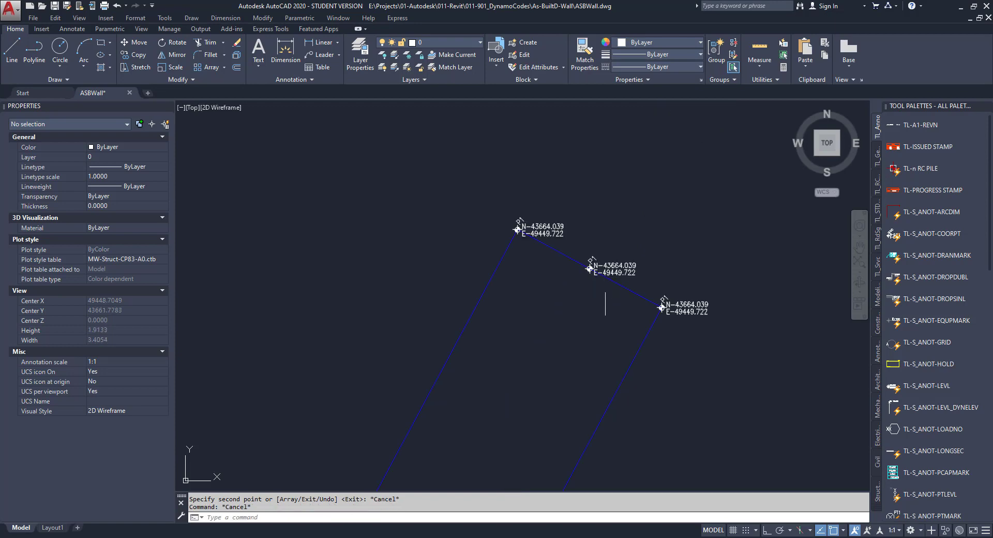
type("RE")
key("Return")
scroll(653, 157, "down", 5)
scroll(650, 171, "up", 10)
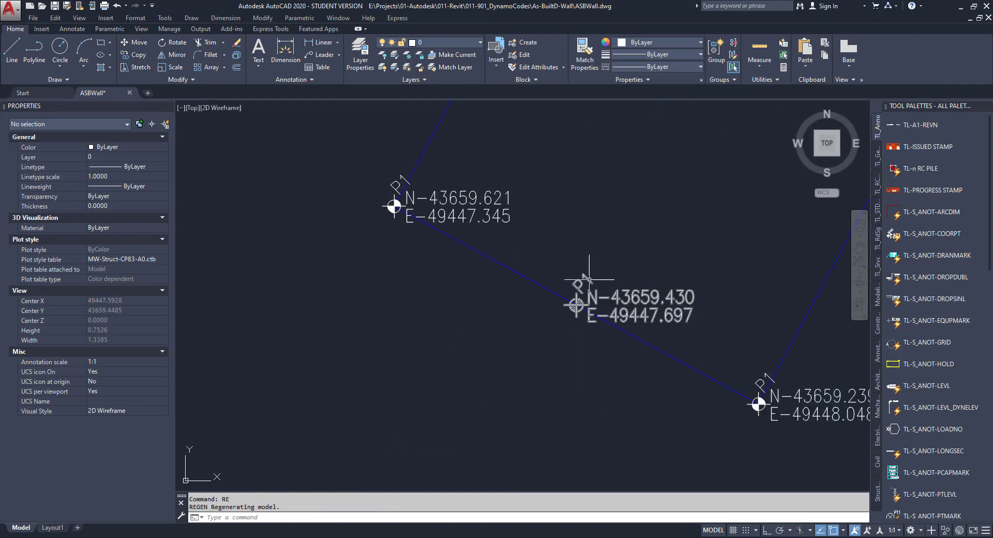
- Rename the middle and third labels' point names to C2 and P3
double_click(579, 302)
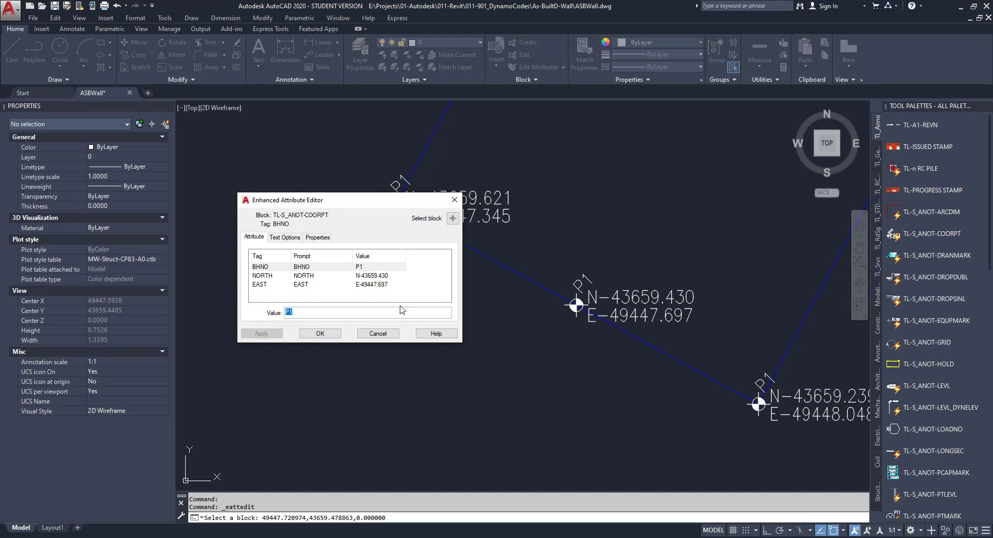
type("C2")
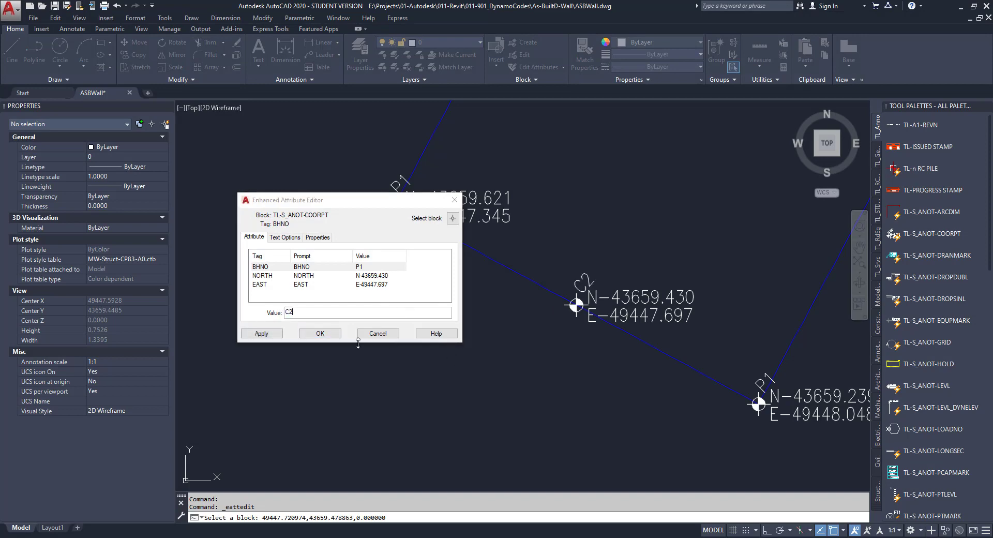
key("Return")
middle_click_drag(760, 377, 553, 355)
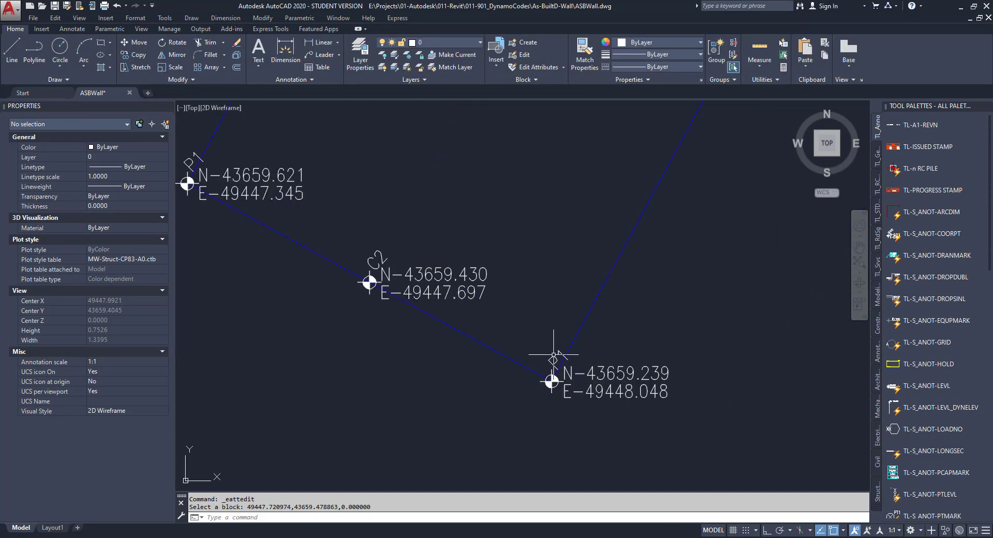
double_click(553, 356)
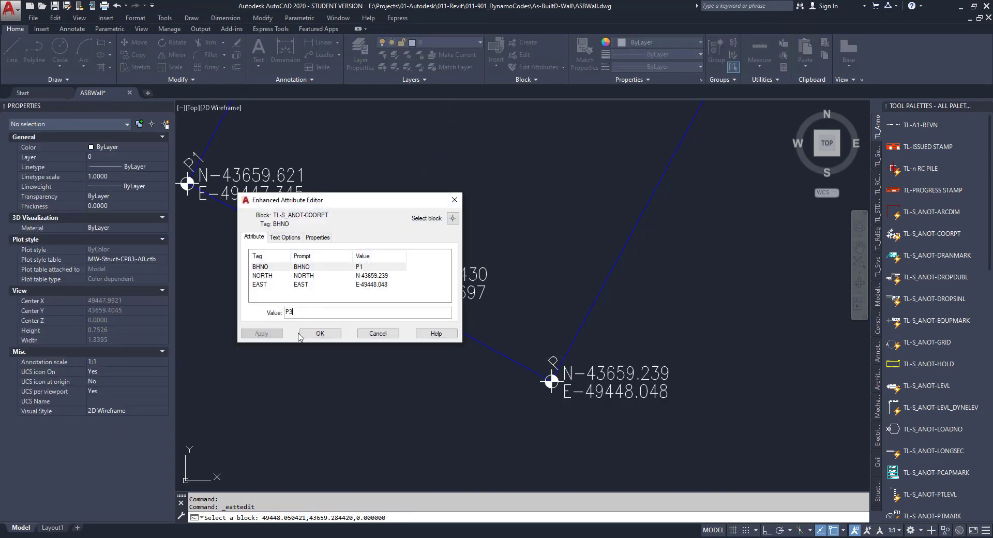
type("P3")
left_click(320, 333)
scroll(532, 237, "down", 4)
middle_click_drag(532, 238, 471, 374)
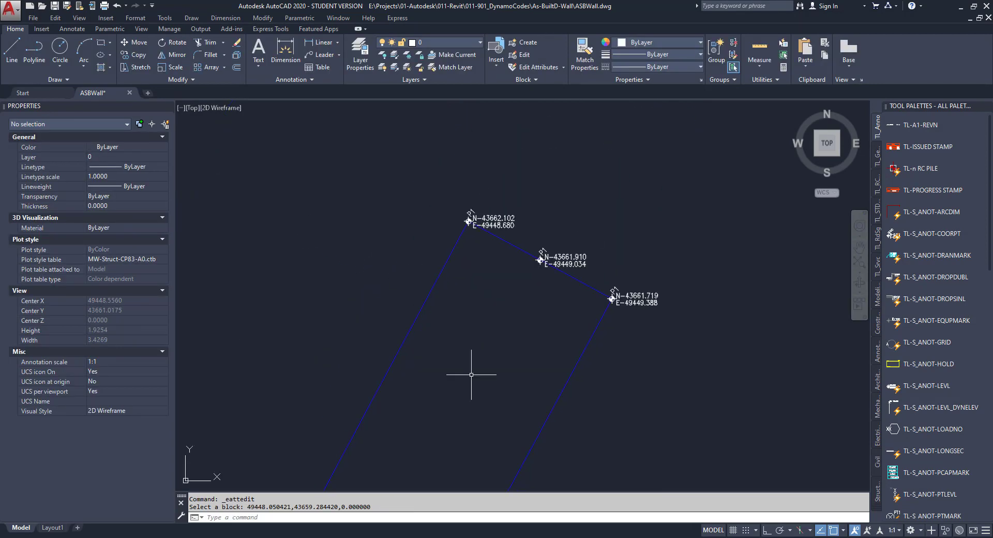
scroll(504, 201, "up", 4)
- Relabel the first point as P4 and the second point as C5
double_click(429, 222)
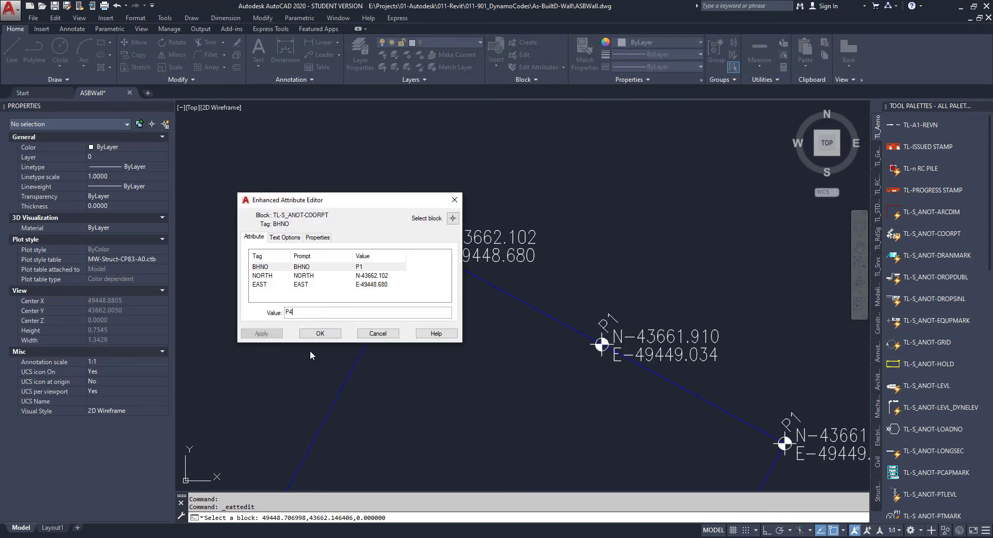
type("P4")
left_click(320, 333)
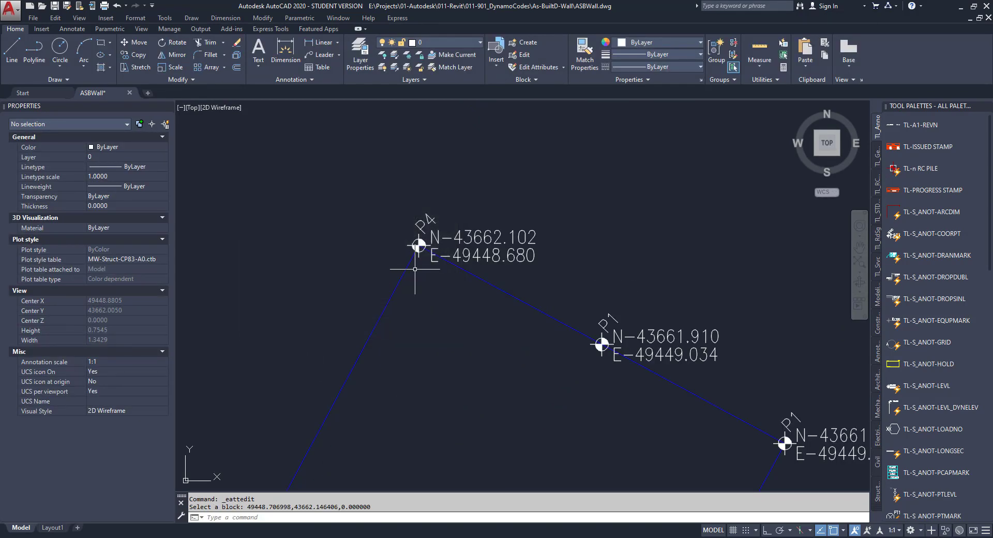
double_click(611, 317)
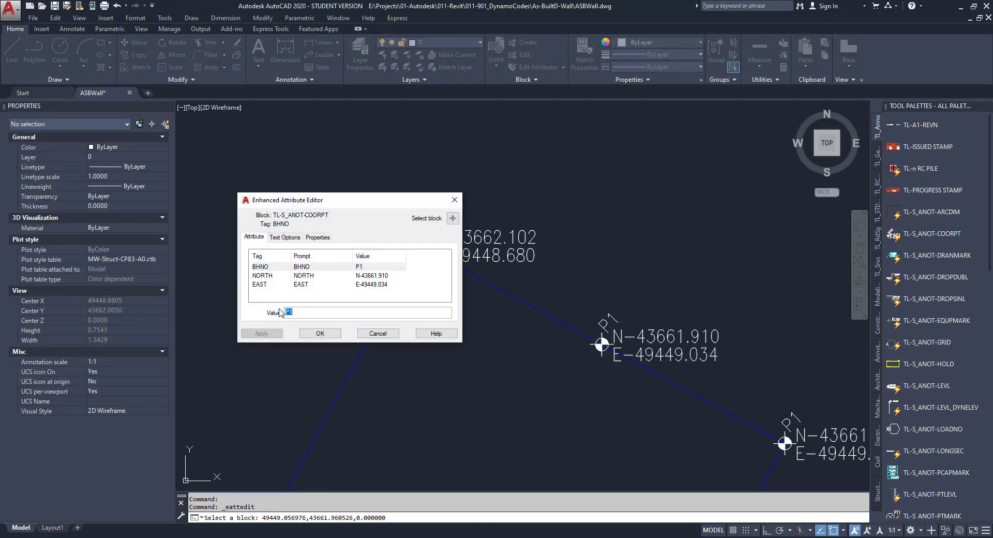
type("C5")
left_click(320, 333)
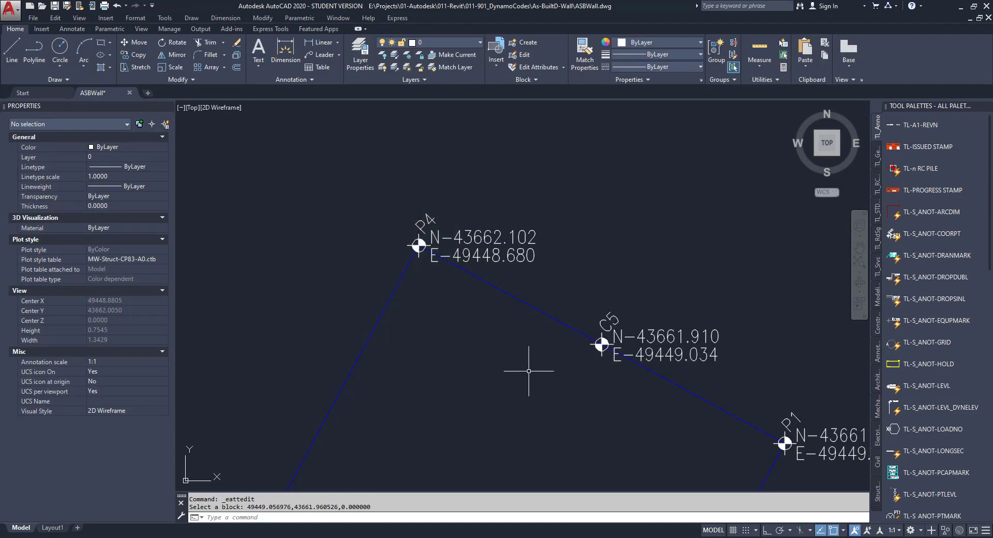
scroll(529, 371, "down", 2)
scroll(623, 357, "up", 5)
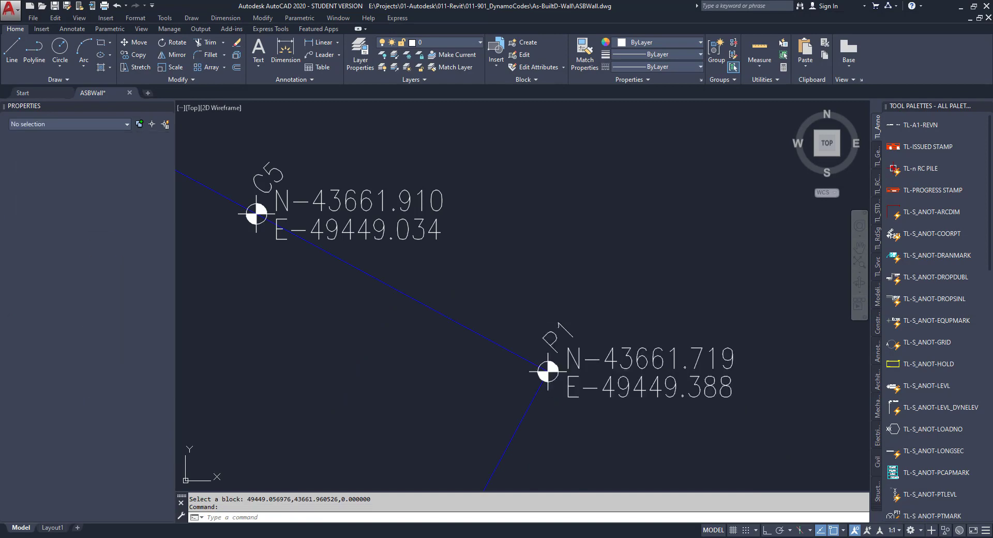
- Relabel the P1 point as P6, save the drawing and switch to the workbook
double_click(565, 327)
type("P")
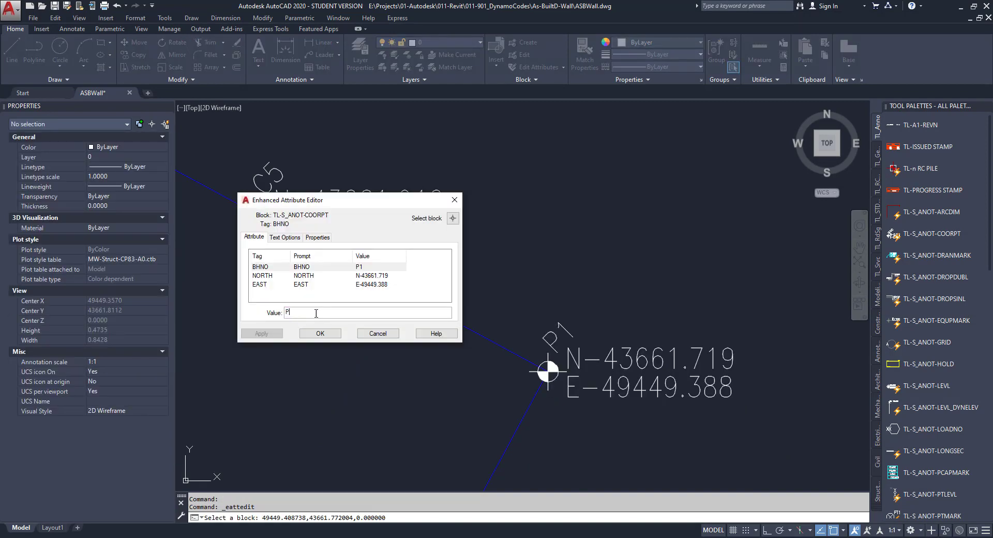
type("6")
left_click(320, 333)
scroll(494, 308, "down", 3)
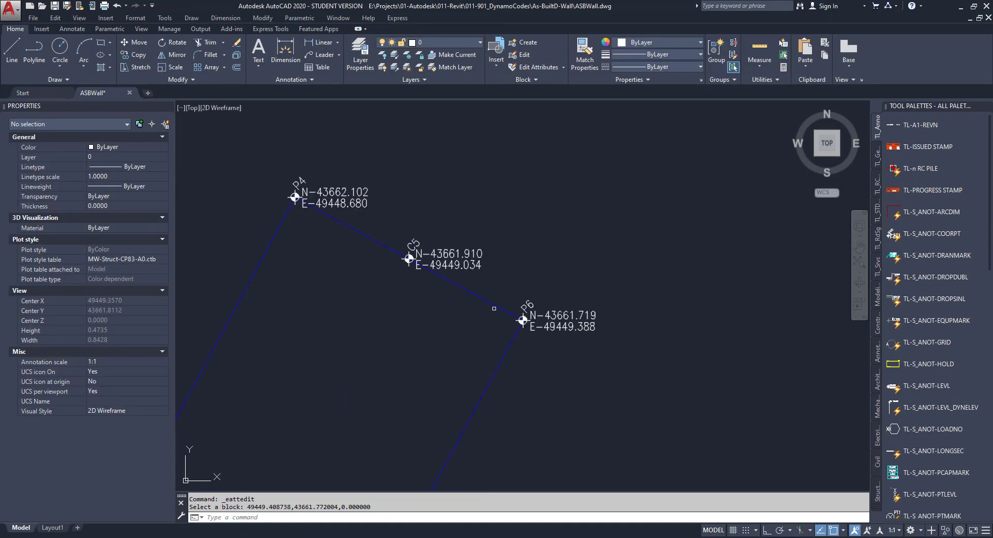
scroll(494, 308, "down", 5)
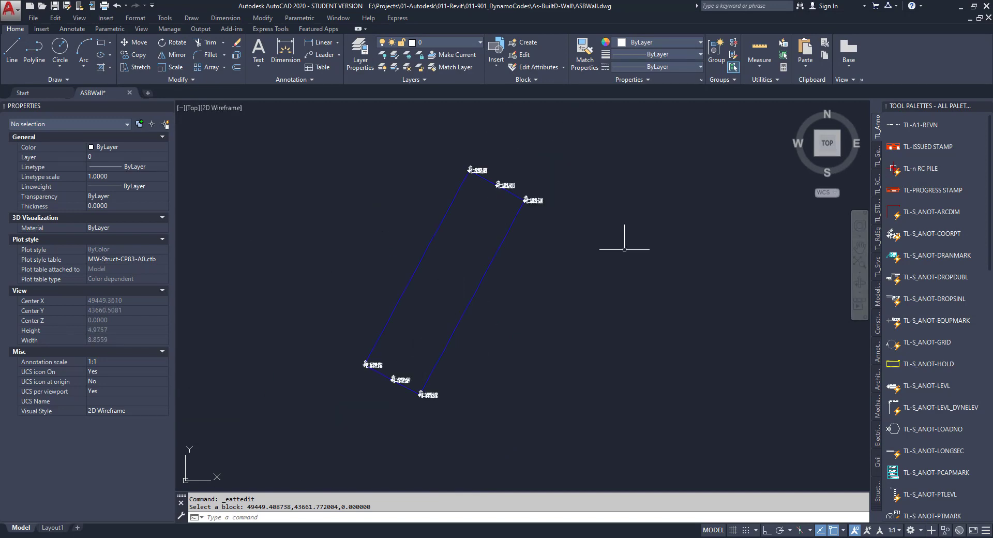
scroll(524, 287, "down", 3)
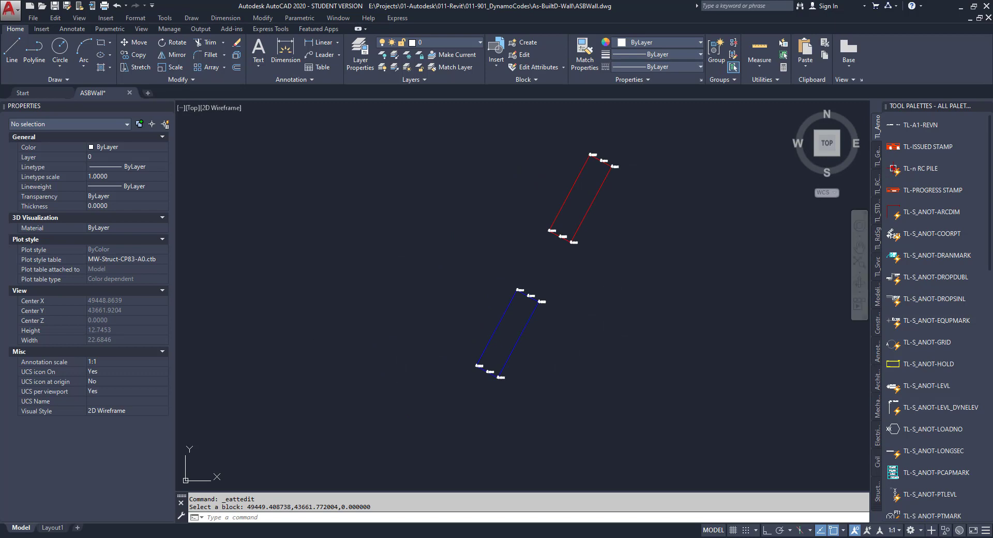
key("ctrl+s")
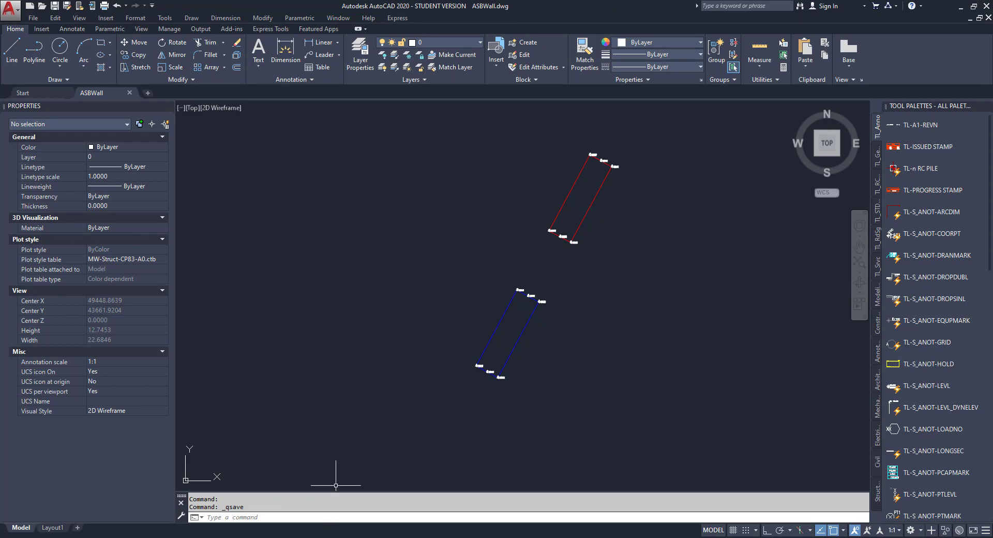
key("alt+Tab")
- Maximize Excel and copy the coordinate-string formulas in Q4:Q7 of CBW-B011-P02
double_click(682, 389)
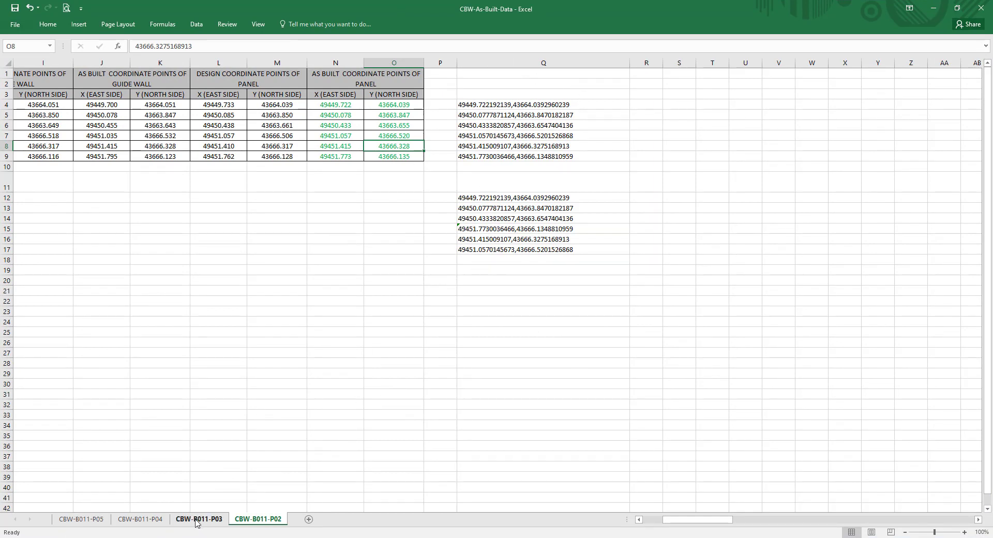
left_click(621, 114)
left_click(633, 128)
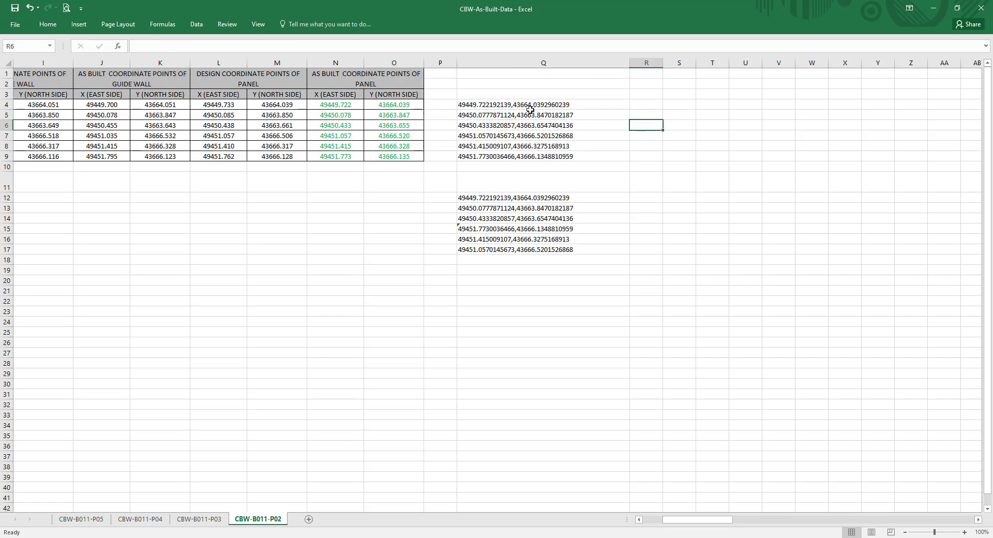
left_click_drag(532, 102, 502, 134)
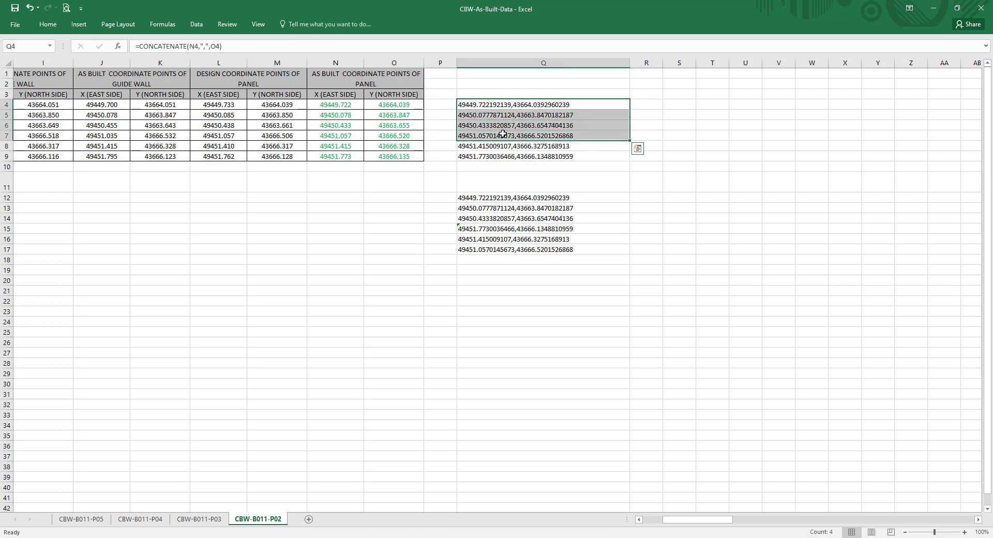
key("ctrl+c")
- Paste the formulas into Q4:Q7 of CBW-B011-P03 and widen column Q
left_click(209, 519)
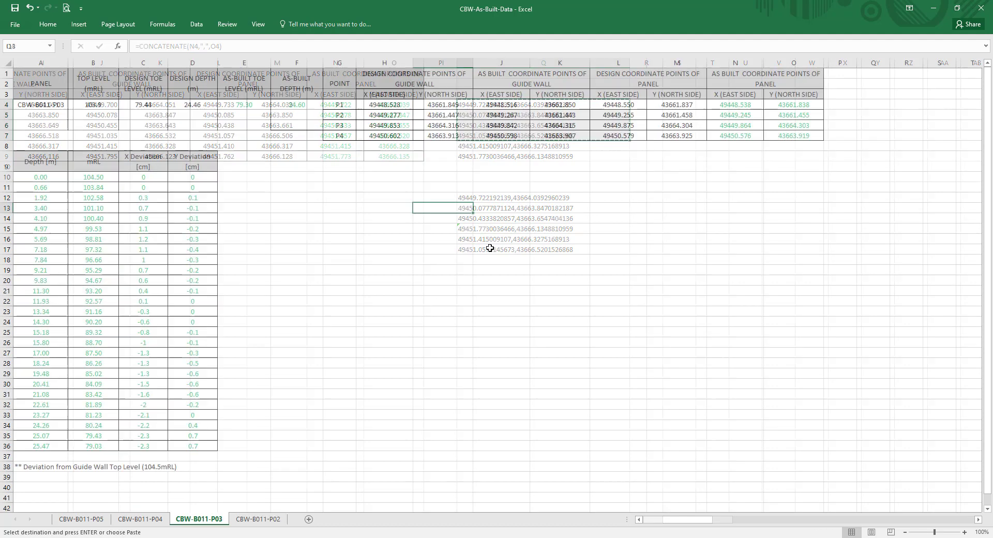
left_click(876, 104)
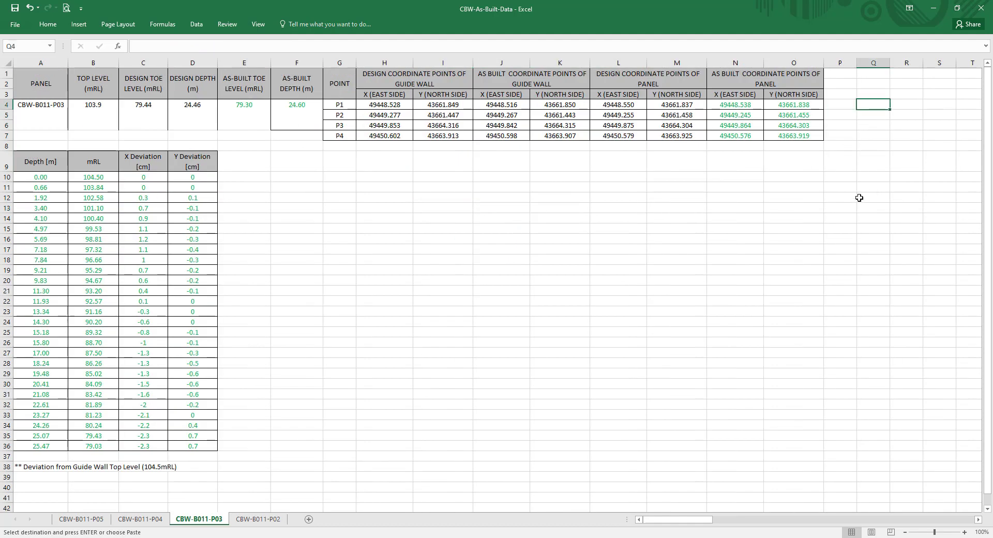
key("ctrl+v")
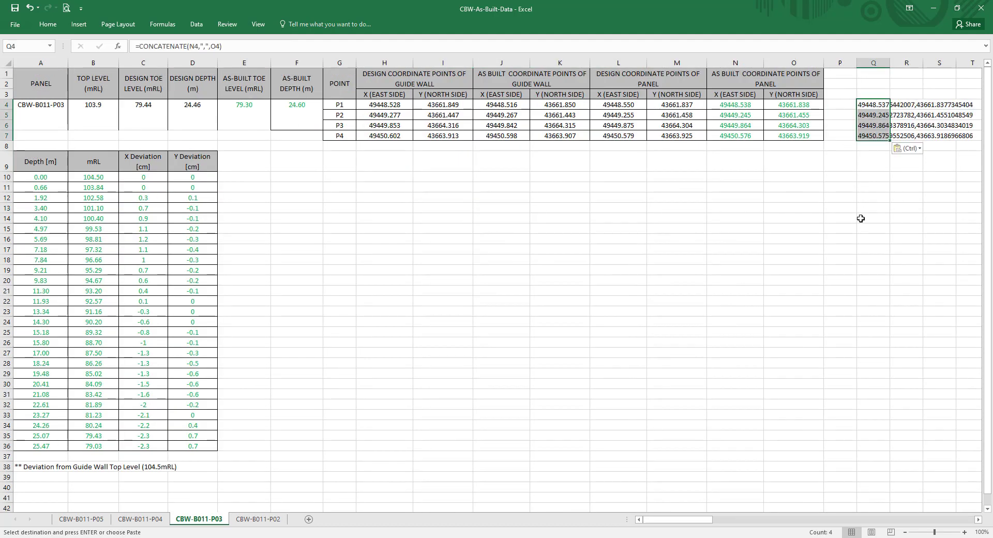
left_click(862, 218)
left_click_drag(890, 63, 972, 63)
left_click_drag(699, 521, 728, 520)
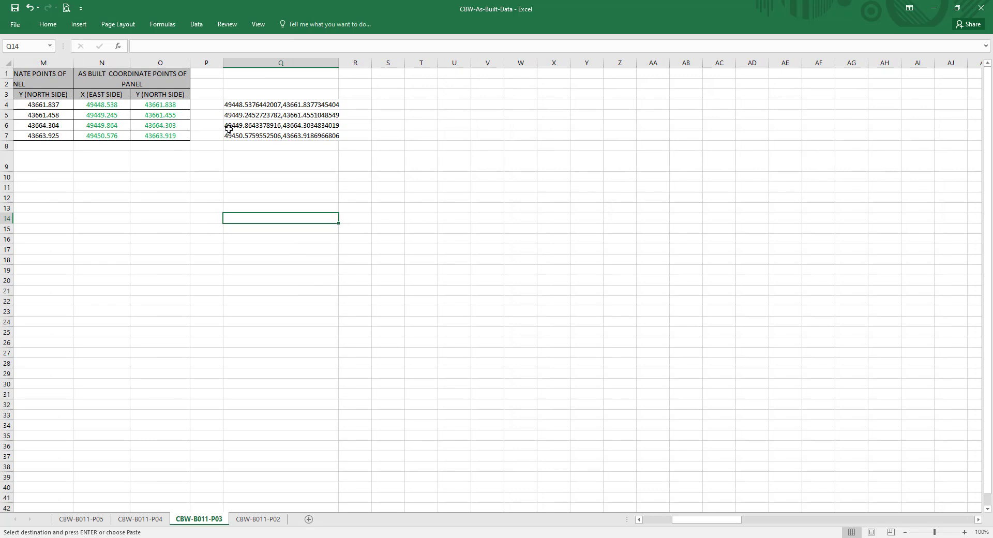
- Fill Q10:Q13 with =Q4, =Q5, =Q7 and =Q6 to reorder the points
left_click(244, 176)
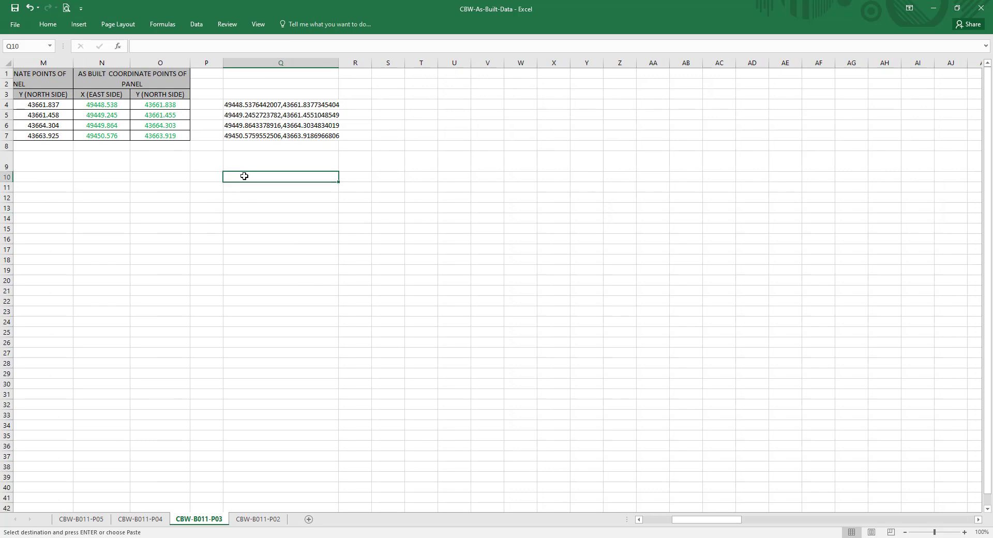
type("=")
left_click(254, 105)
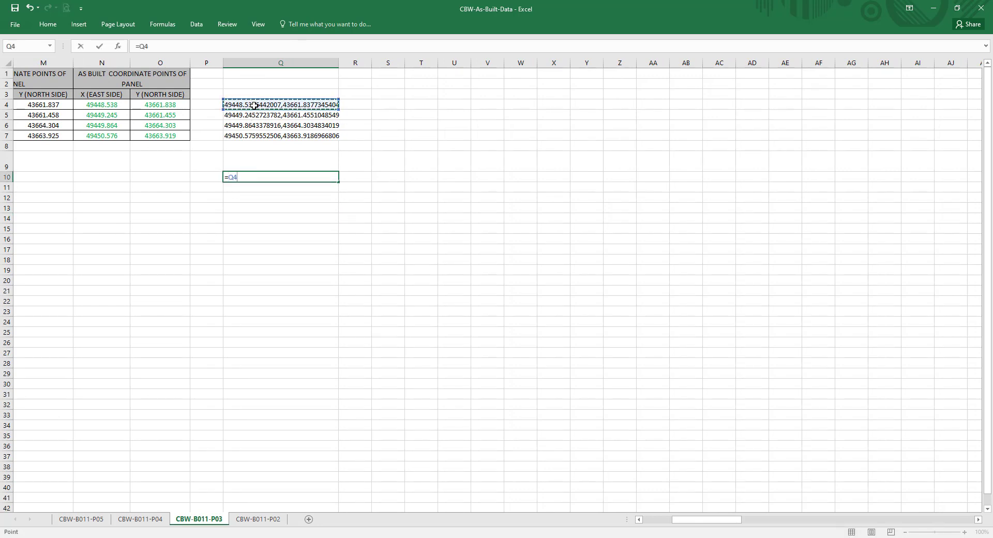
key("Return")
left_click(257, 114)
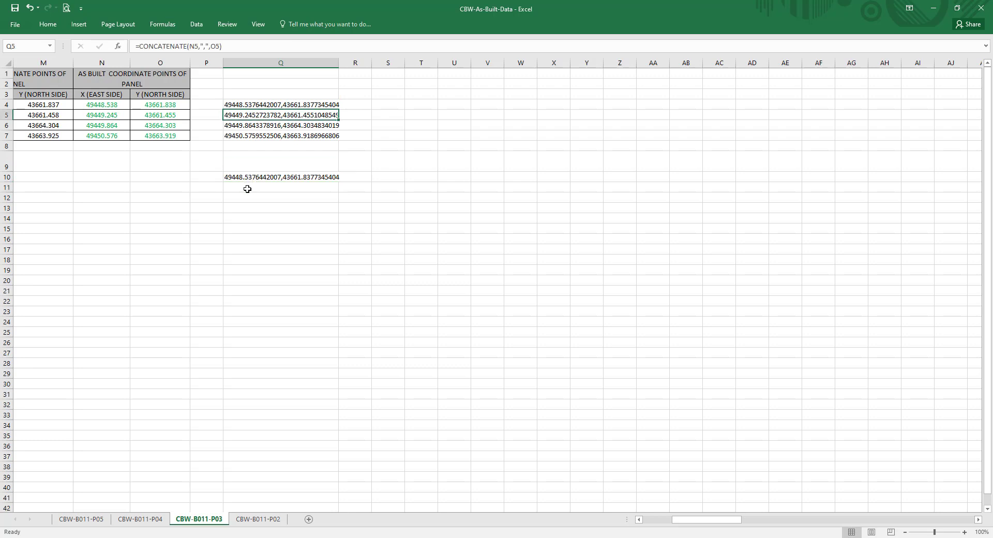
left_click(247, 188)
type("=")
left_click(263, 116)
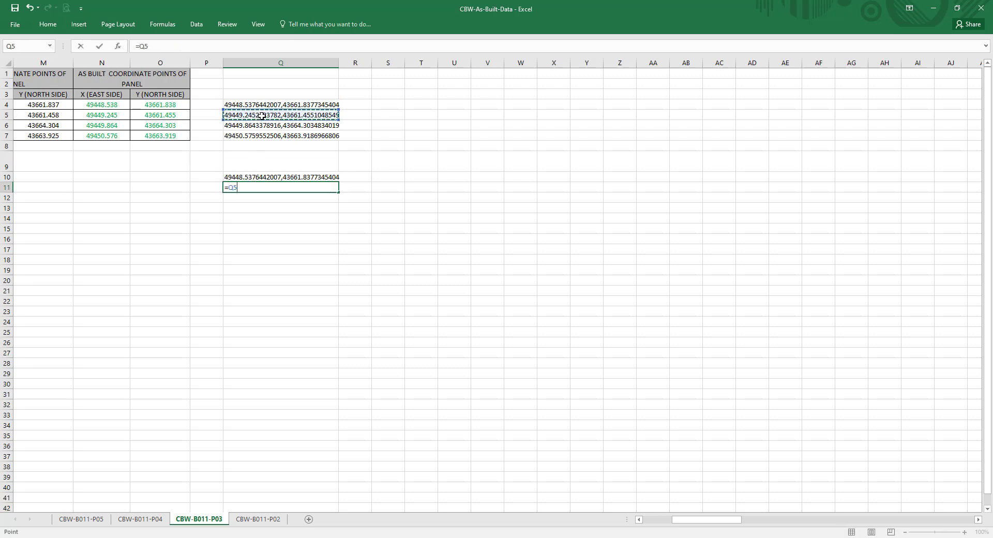
key("Return")
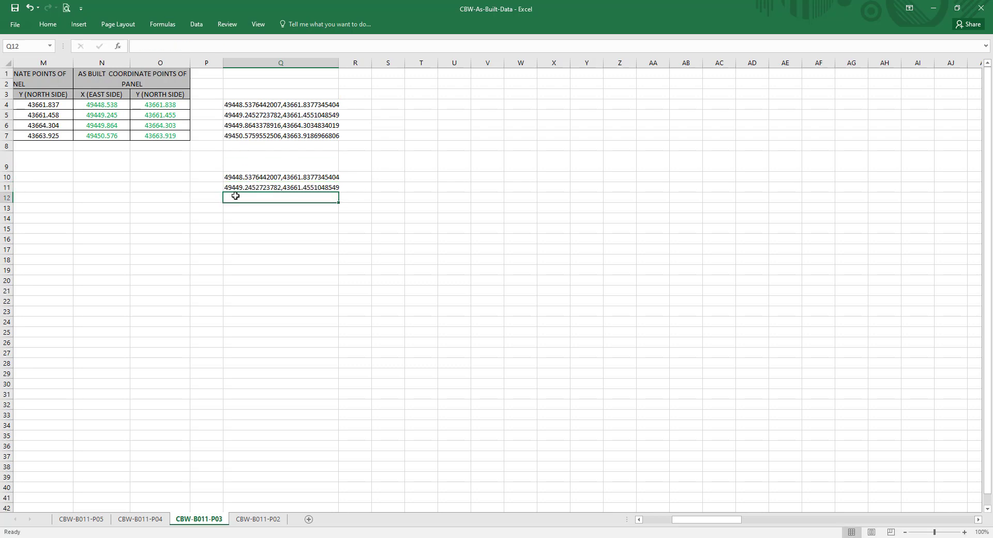
type("=")
left_click(242, 136)
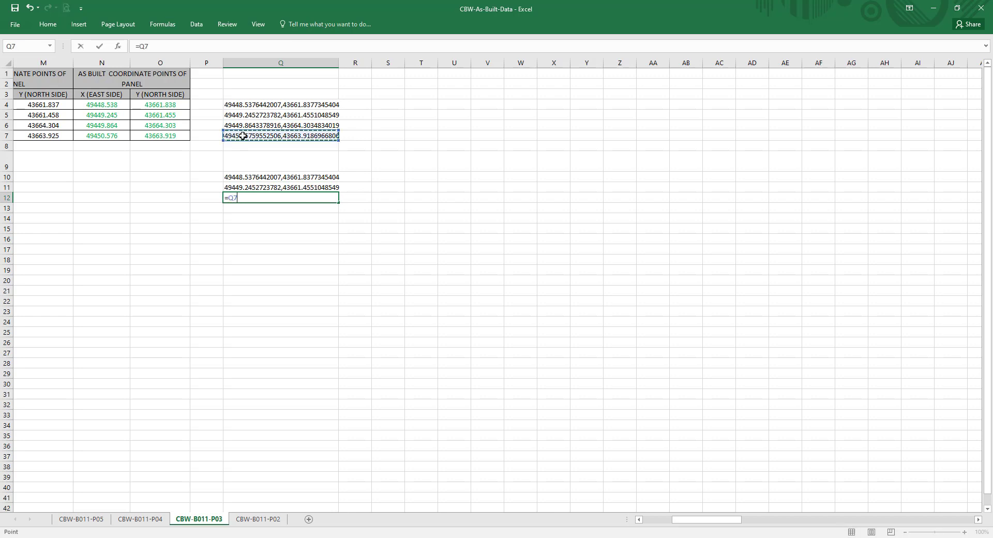
key("Return")
type("=")
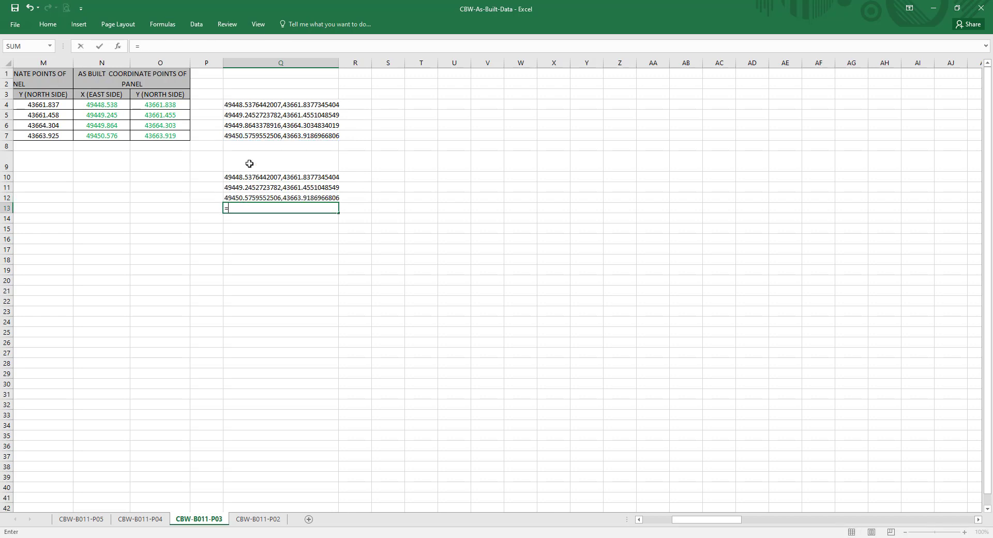
left_click(251, 125)
key("Return")
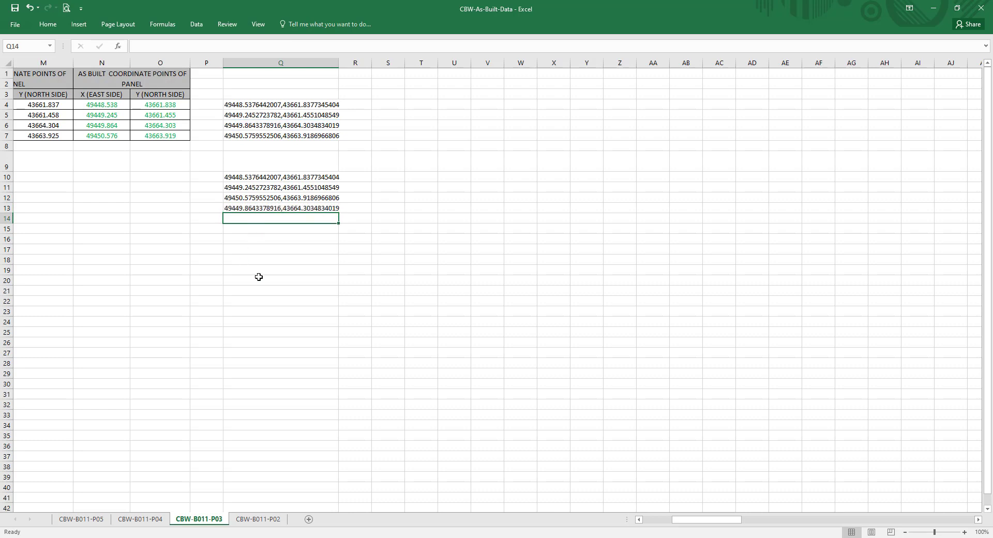
- Copy the full coordinate list Q4:Q13
left_click(259, 278)
left_click_drag(678, 518, 666, 518)
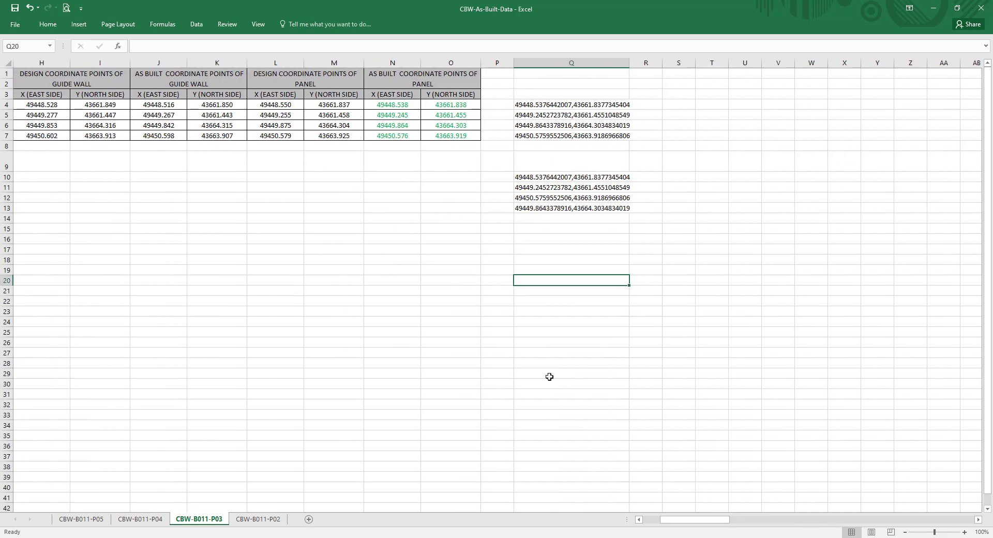
left_click(504, 179)
left_click(503, 187)
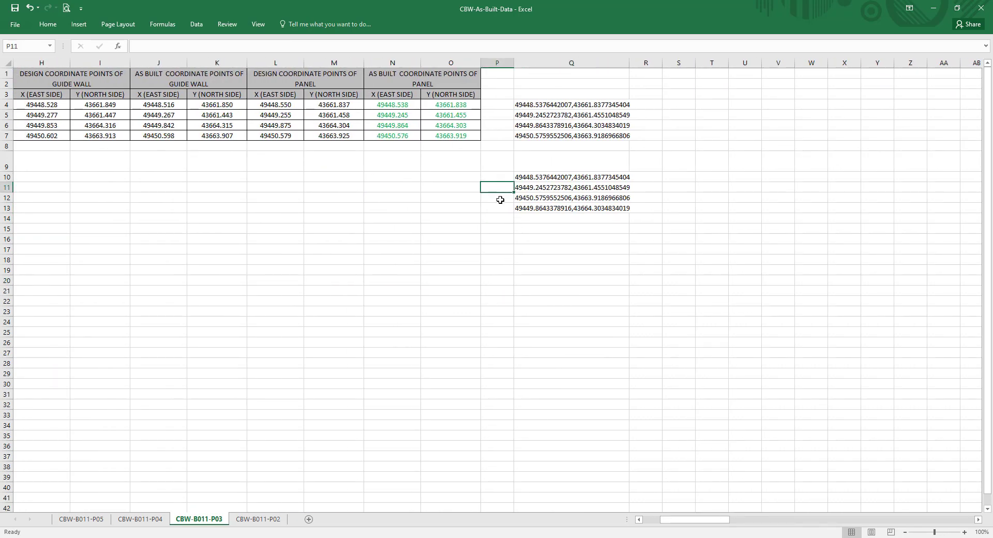
left_click(500, 200)
left_click(502, 208)
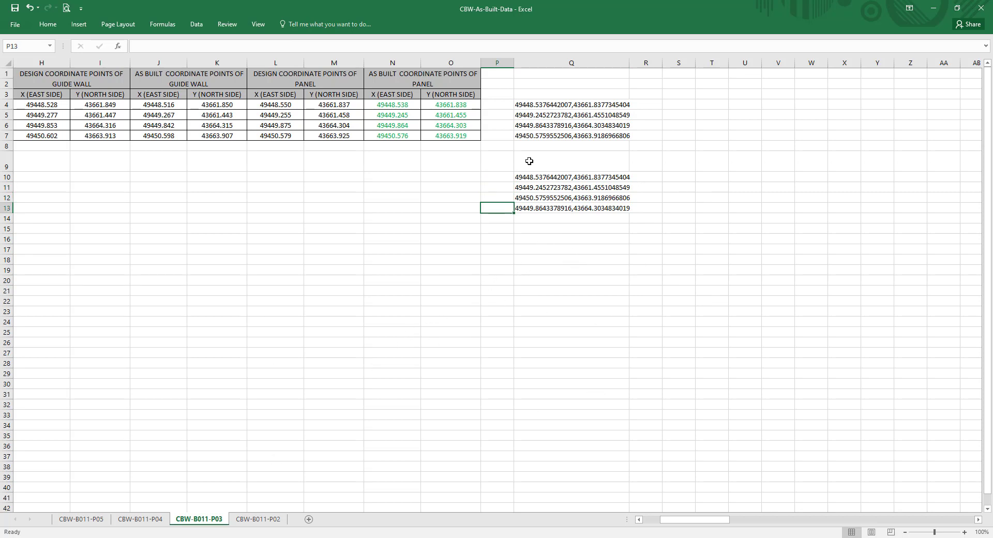
left_click_drag(563, 103, 569, 208)
key("ctrl+c")
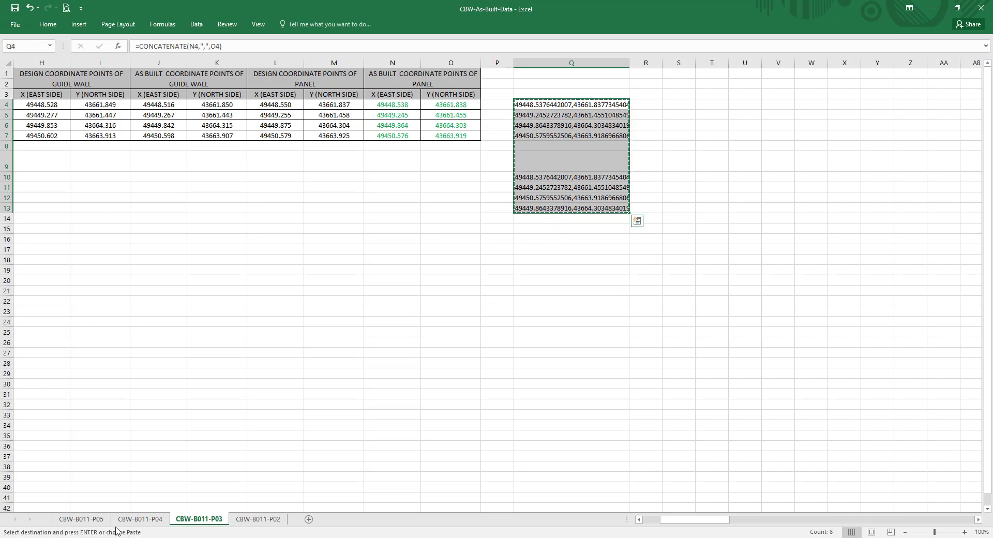
- Paste the coordinate list into Q4:Q13 of sheet CBW-B011-P05
left_click(81, 518)
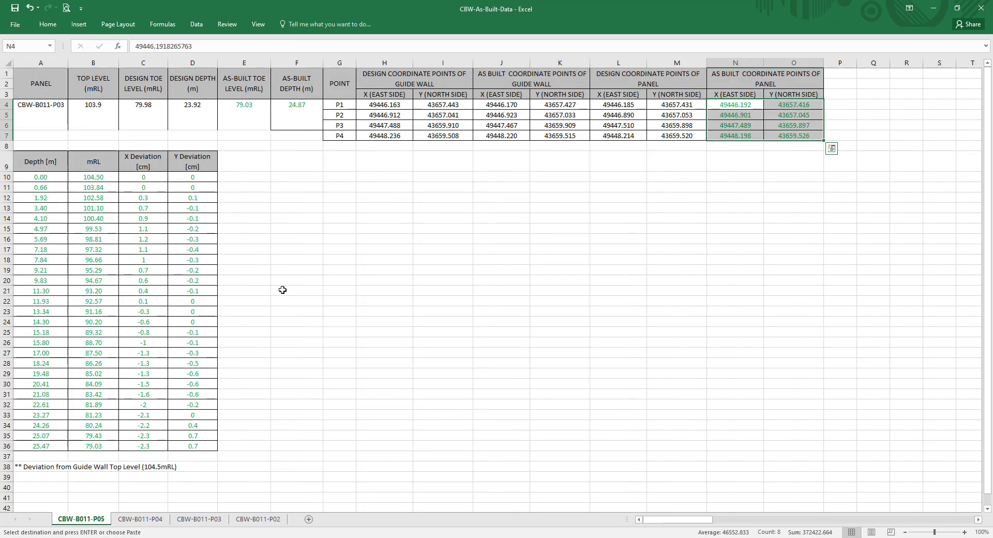
left_click(871, 104)
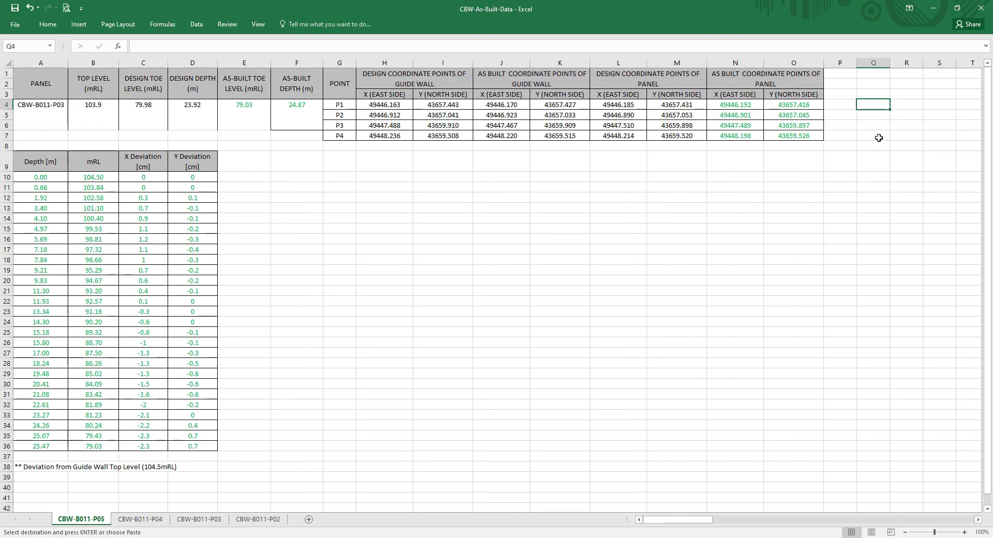
key("ctrl+v")
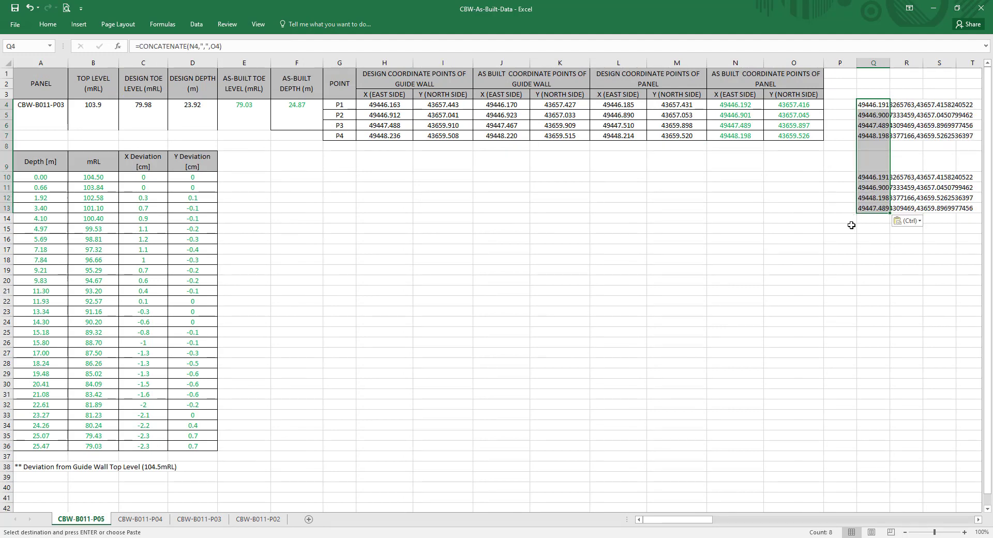
key("Escape")
scroll(693, 521, "right", 3)
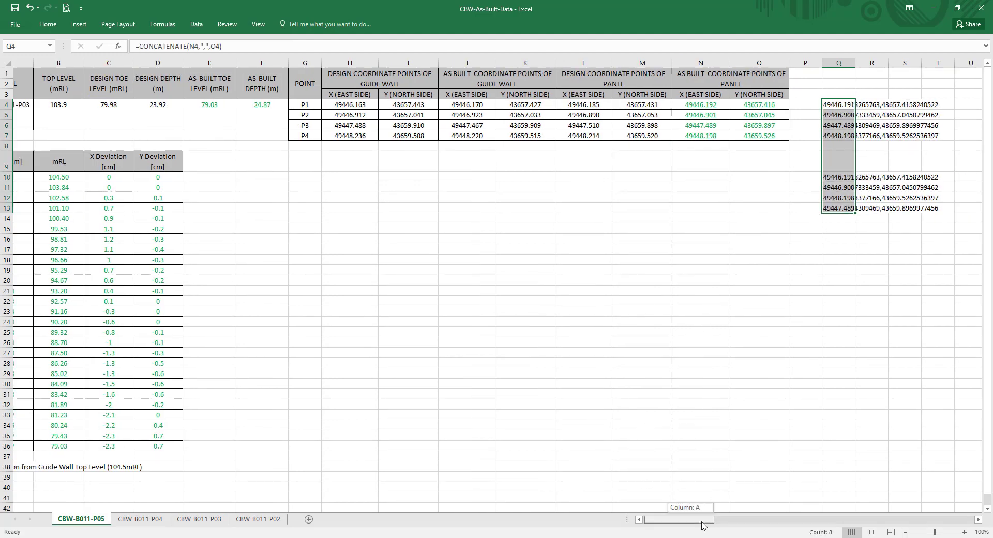
- Copy Q10:Q13 from CBW-B011-P03 and return to AutoCAD
left_click(199, 518)
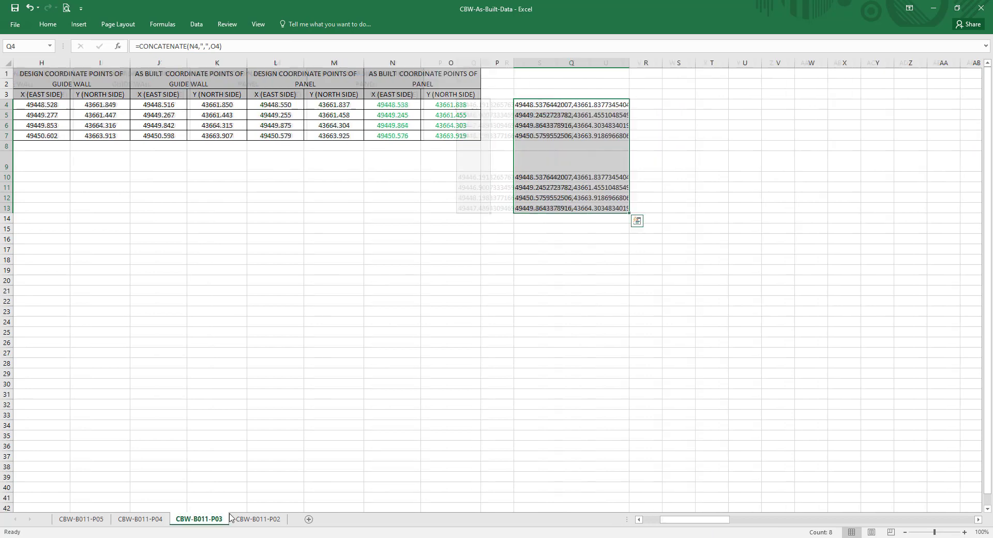
left_click(540, 258)
left_click_drag(538, 177, 540, 212)
key("ctrl+c")
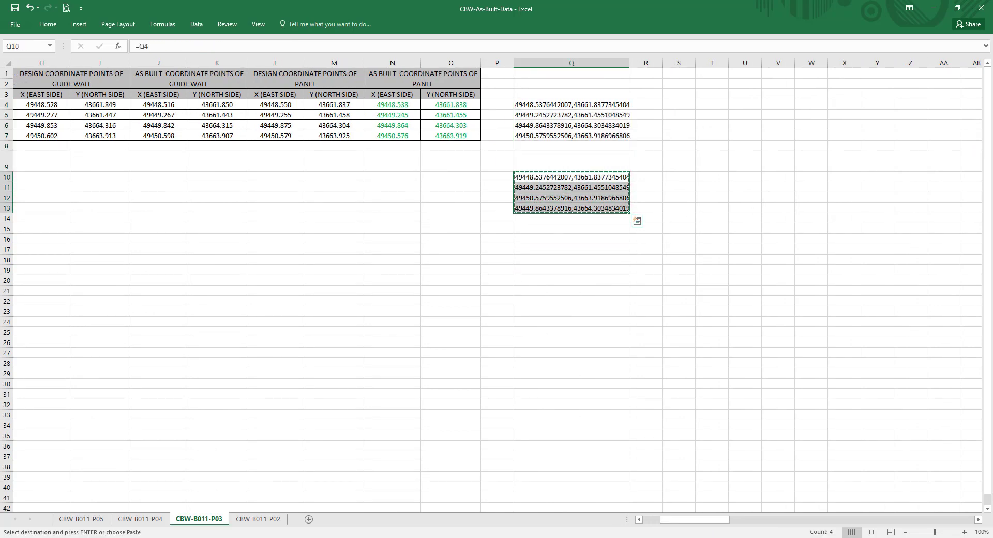
key("alt+Tab")
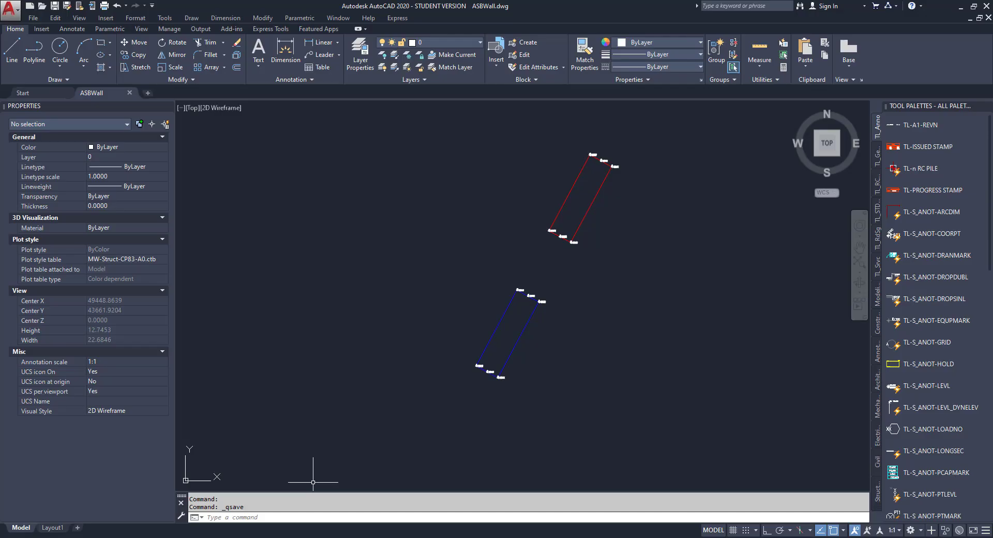
- On layer CBW-B011-P03, draw a closed polyline through the pasted P03 coordinates
left_click(457, 42)
left_click(444, 79)
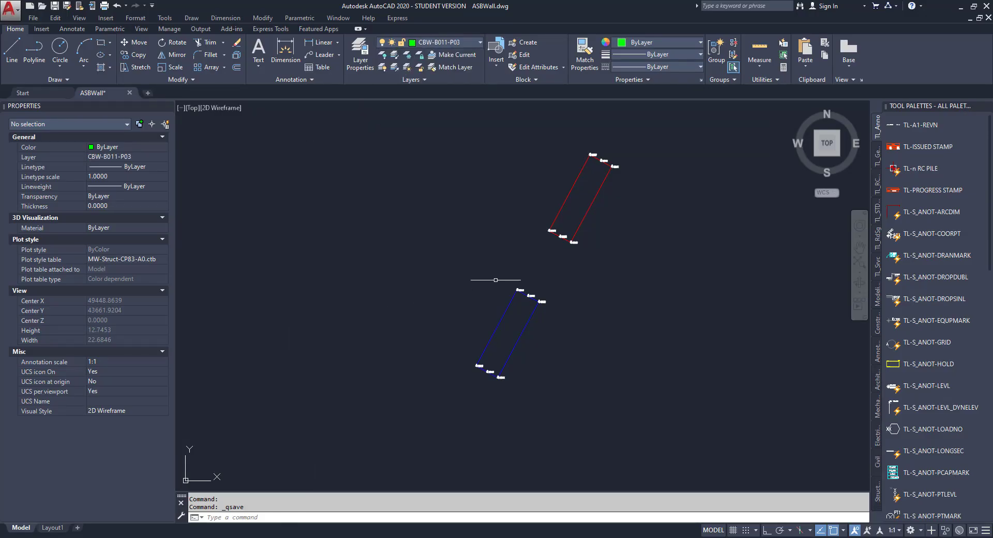
left_click(225, 519)
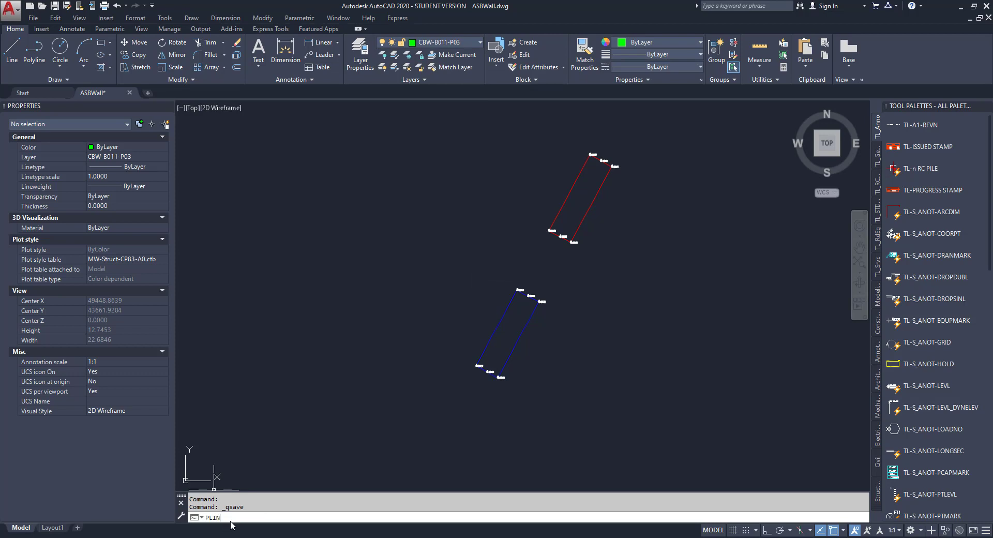
type("PLINE")
key("Return")
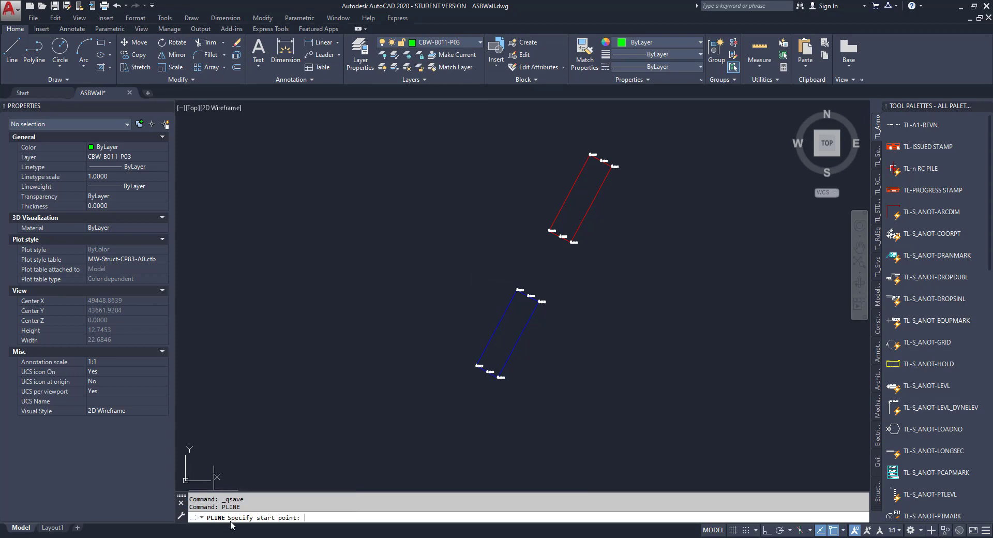
right_click(309, 519)
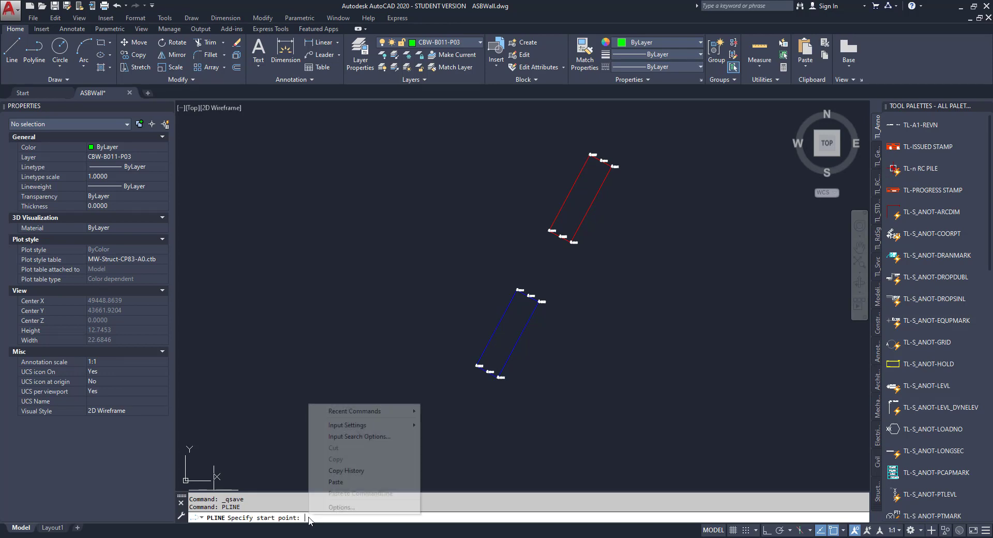
left_click(360, 471)
type("C")
key("Return")
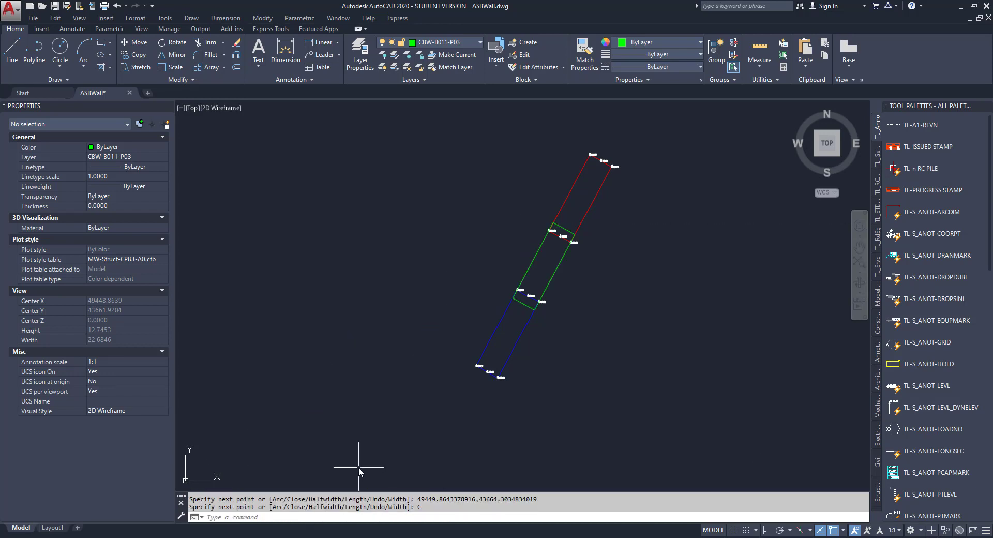
- Make layer CBW-B011-P05 current and switch back to Excel
left_click(453, 45)
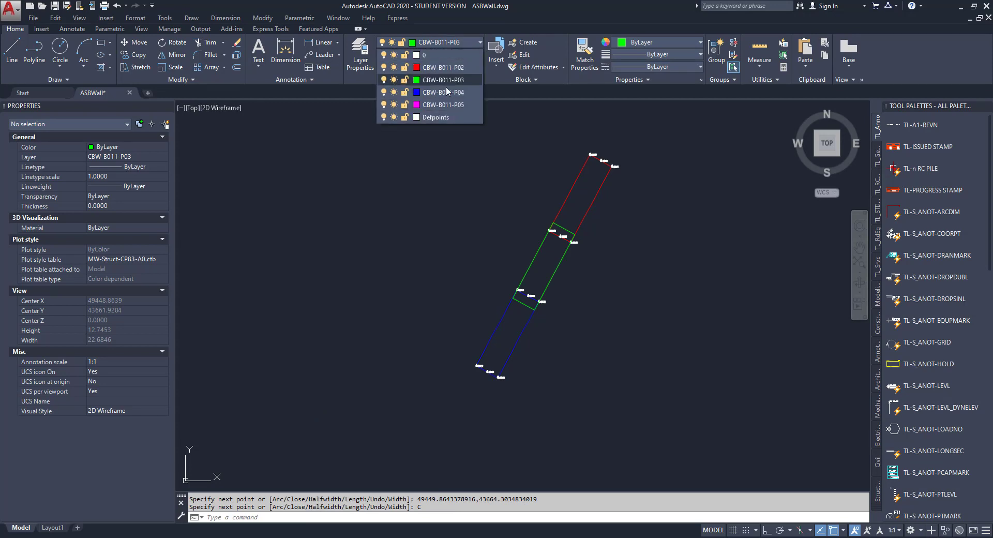
left_click(443, 105)
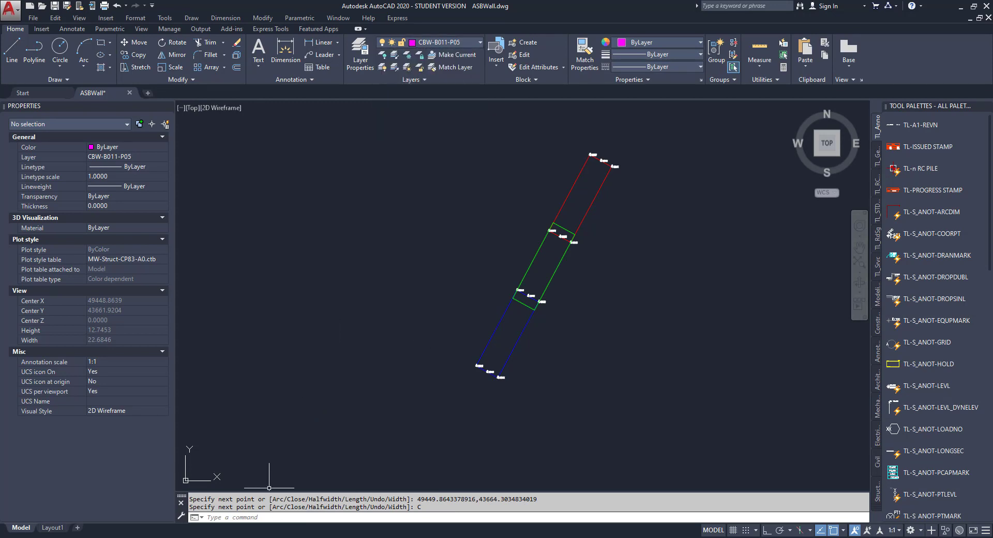
key("alt+Tab")
- Copy the P05 coordinate pairs in Q10:Q13 and bring AutoCAD back to the front
left_click(571, 280)
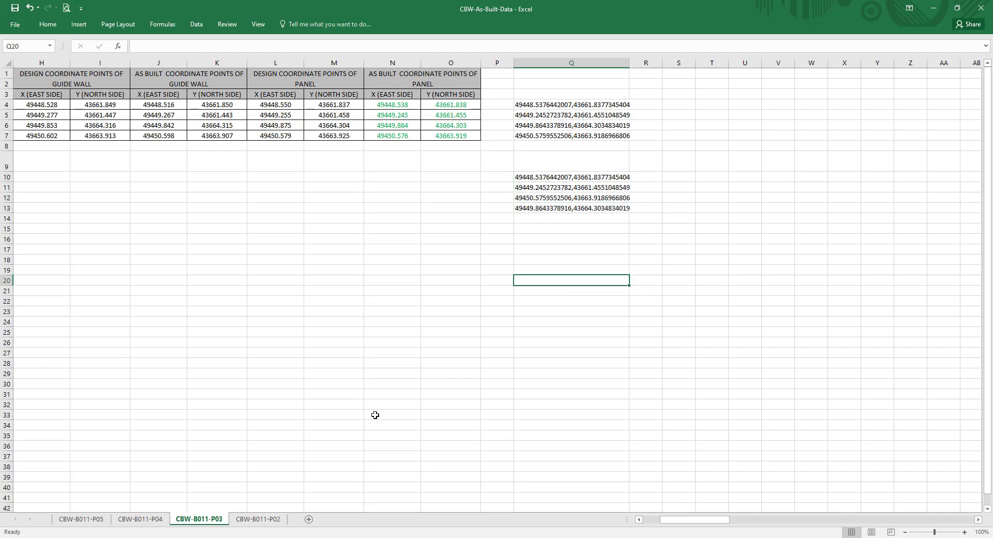
left_click(85, 519)
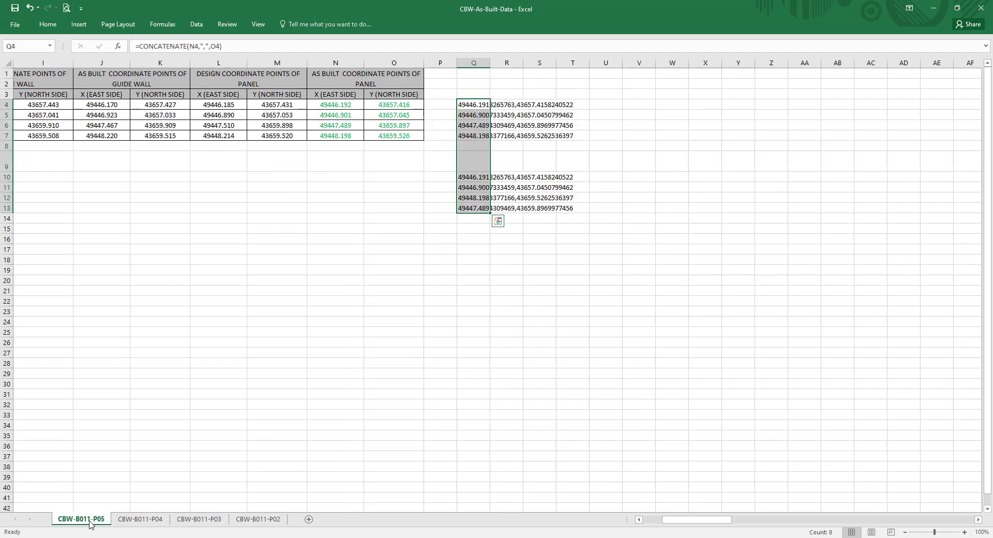
left_click(576, 200)
left_click_drag(472, 178, 474, 211)
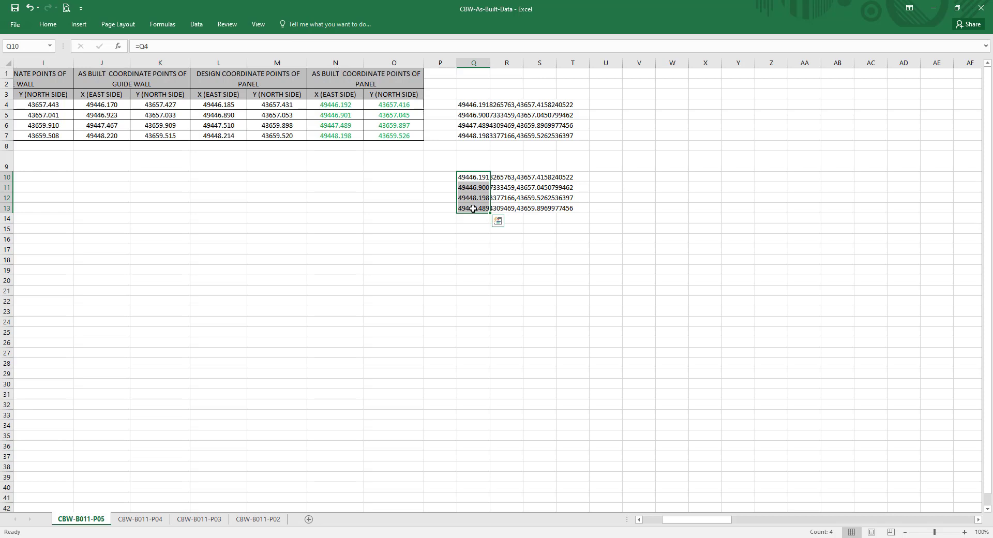
key("ctrl+c")
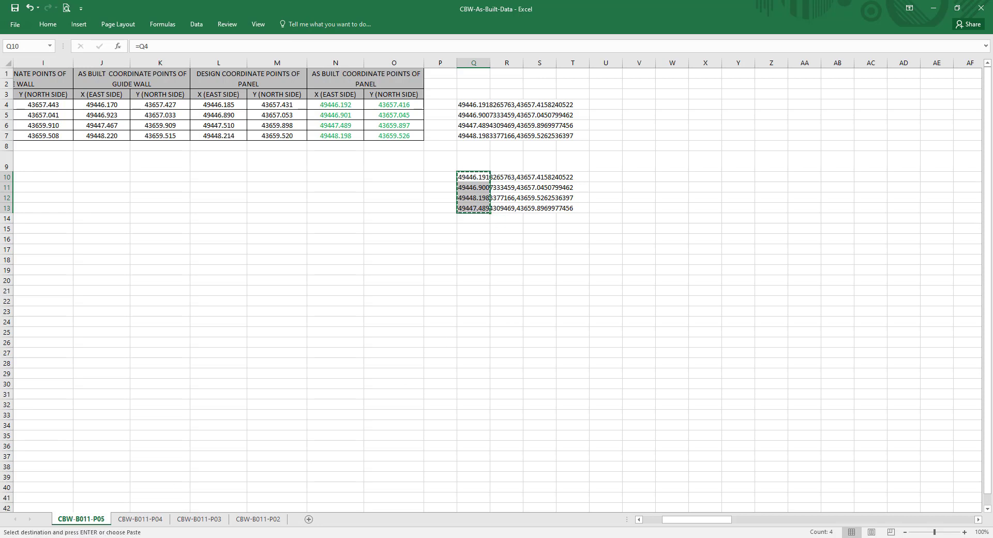
left_click(287, 513)
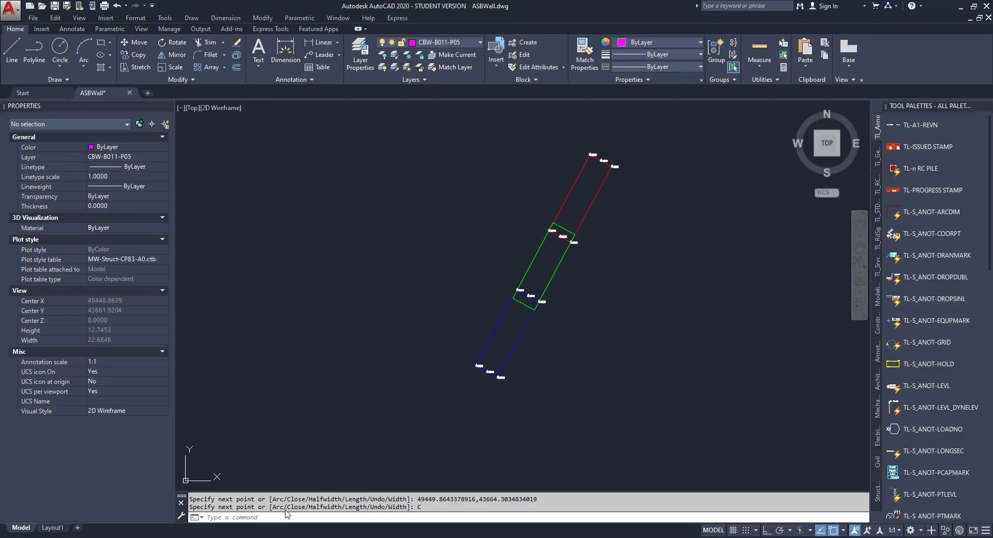
- Draw the P05 panel as a closed polyline from the pasted coordinates
left_click(252, 517)
type("PLINE")
key("Return")
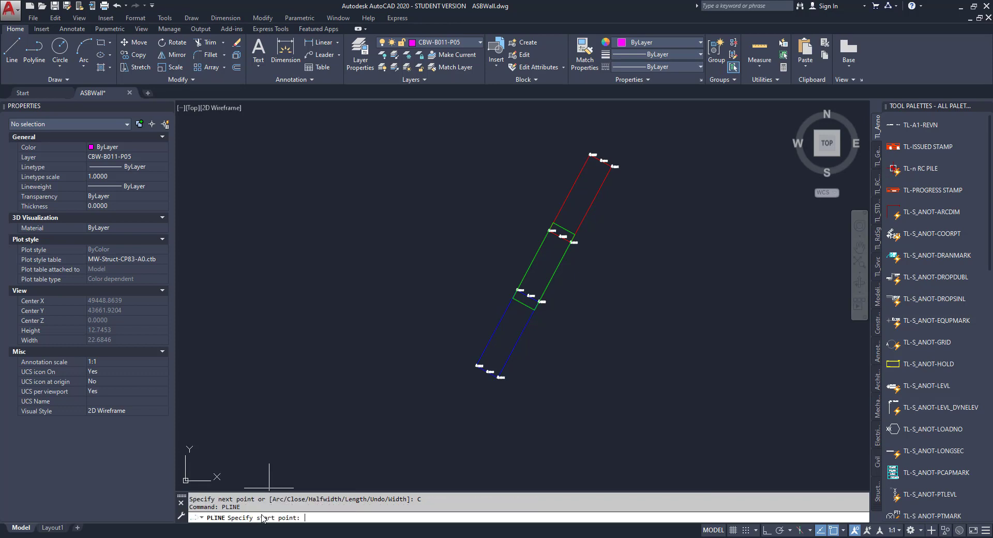
right_click(307, 520)
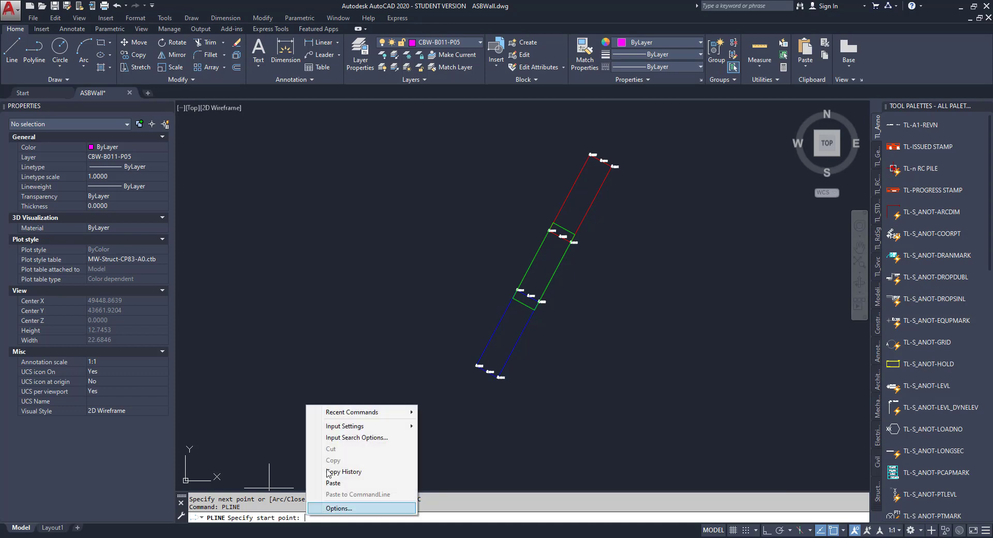
left_click(333, 483)
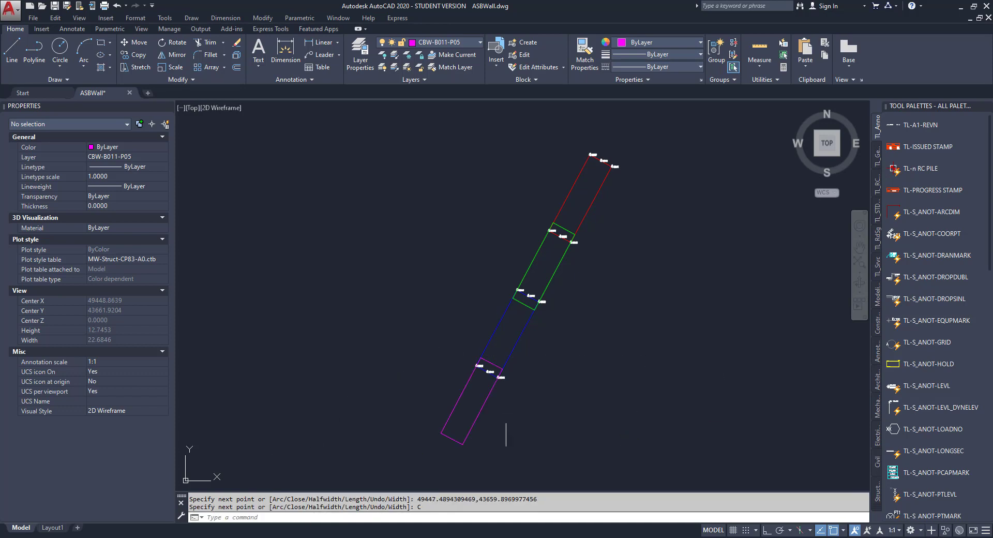
middle_click_drag(499, 417, 428, 360)
middle_click_drag(500, 233, 470, 284)
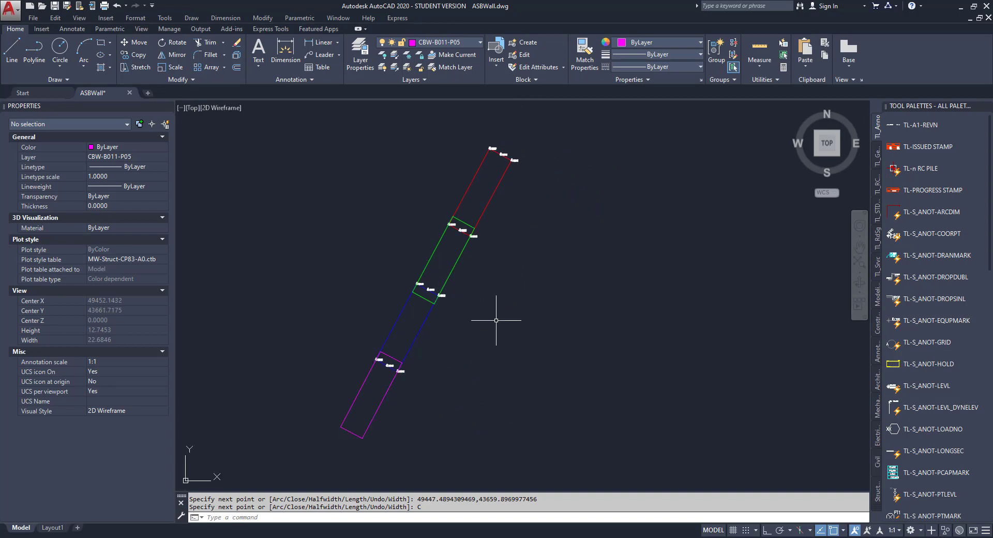
middle_click_drag(379, 300, 421, 259)
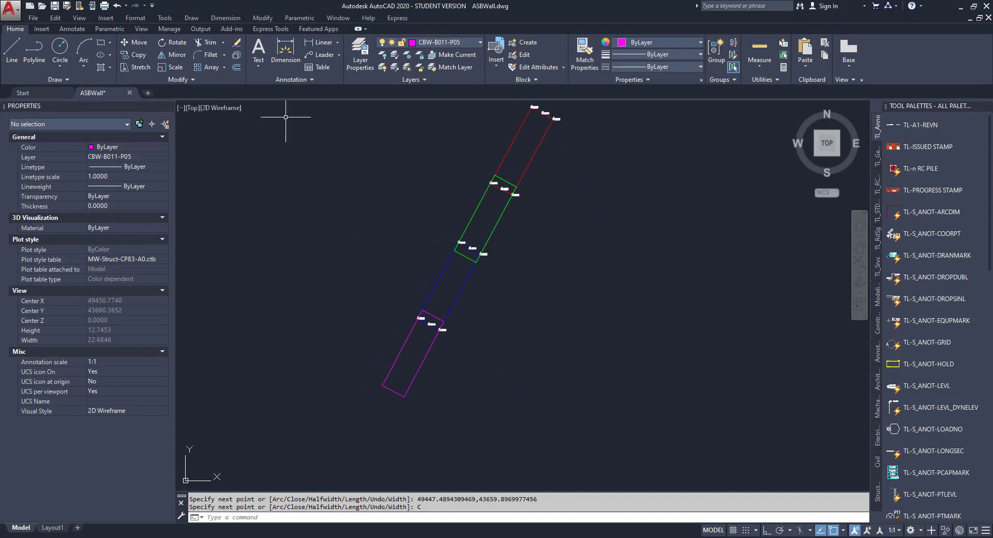
- Save the drawing and switch to the Excel workbook
left_click(56, 7)
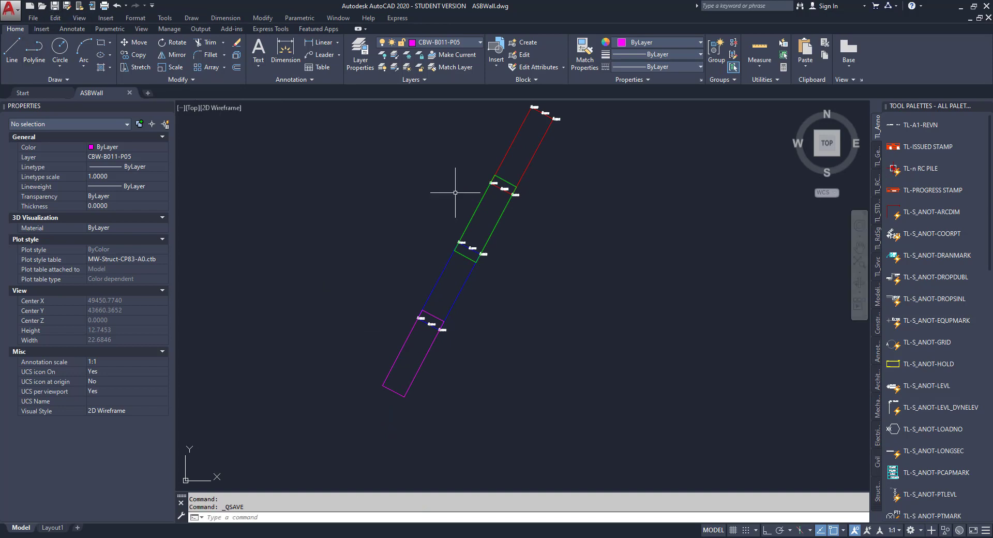
middle_click_drag(433, 181, 415, 214)
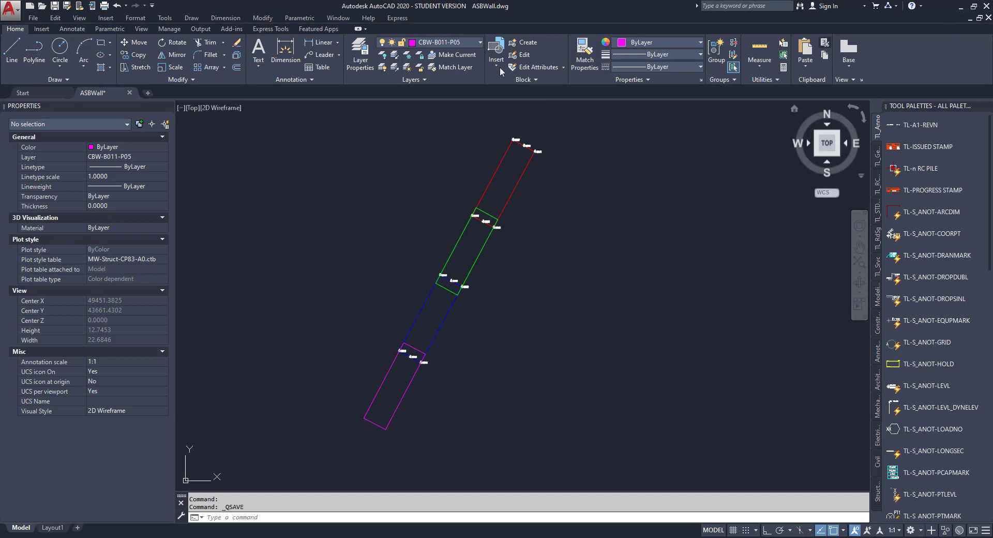
left_click(964, 9)
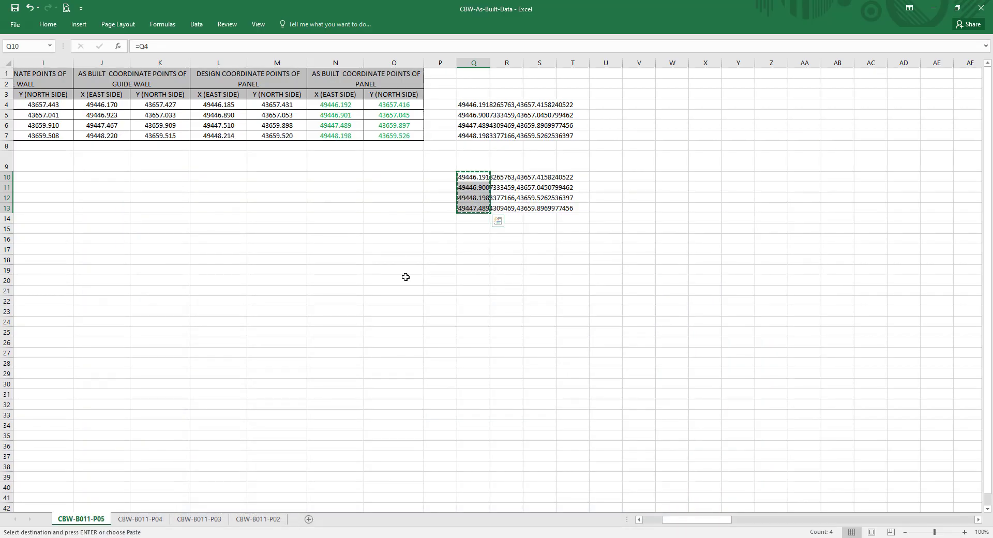
- Clear the Q10:Q13 copy marquee on CBW-B011-P05 and select Q4:S13
left_click(500, 287)
key("Escape")
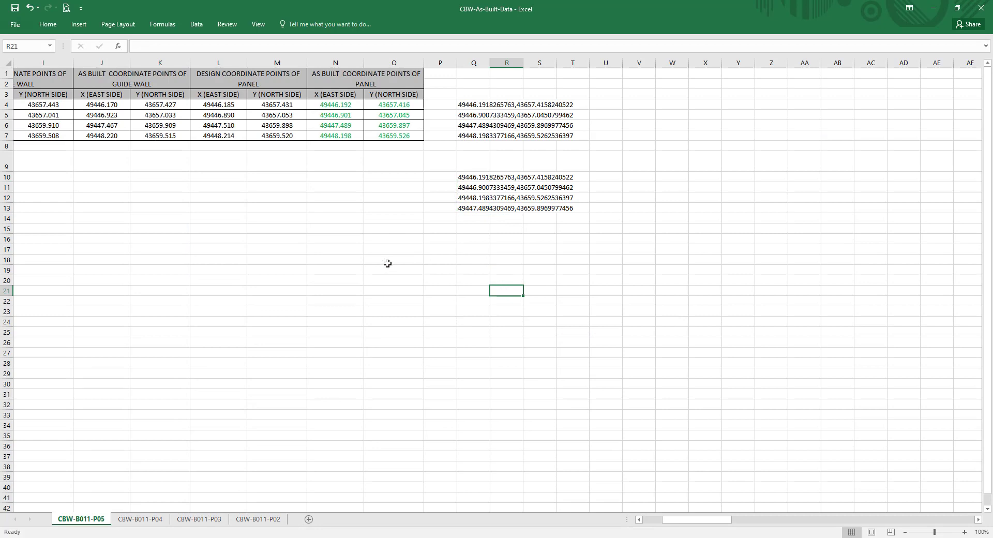
left_click_drag(685, 520, 666, 519)
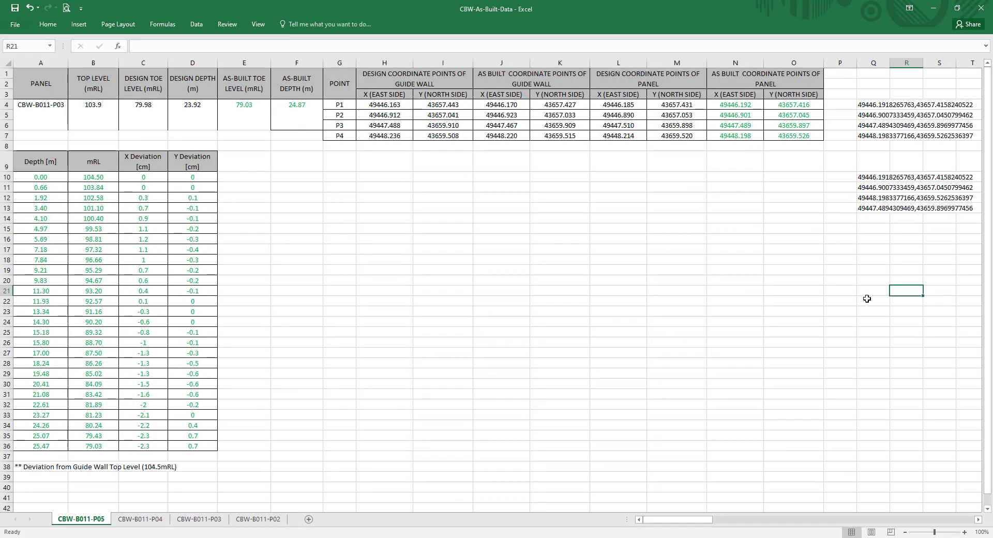
left_click_drag(875, 105, 944, 208)
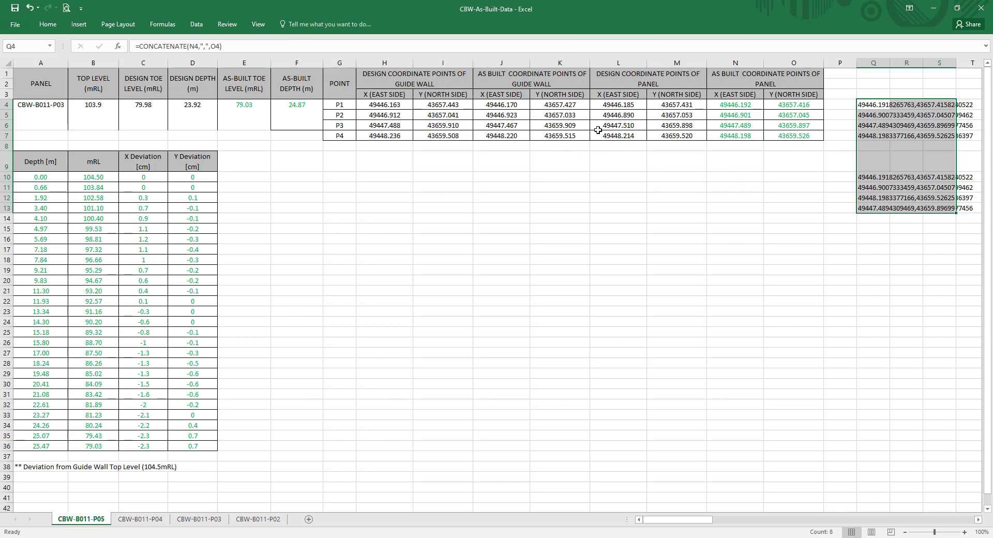
- Paste the concatenated panel coordinate strings into Q4:S13, then bring the AutoCAD drawing forward
key("ctrl+v")
key("Escape")
left_click_drag(20, 74, 746, 449)
left_click(945, 365)
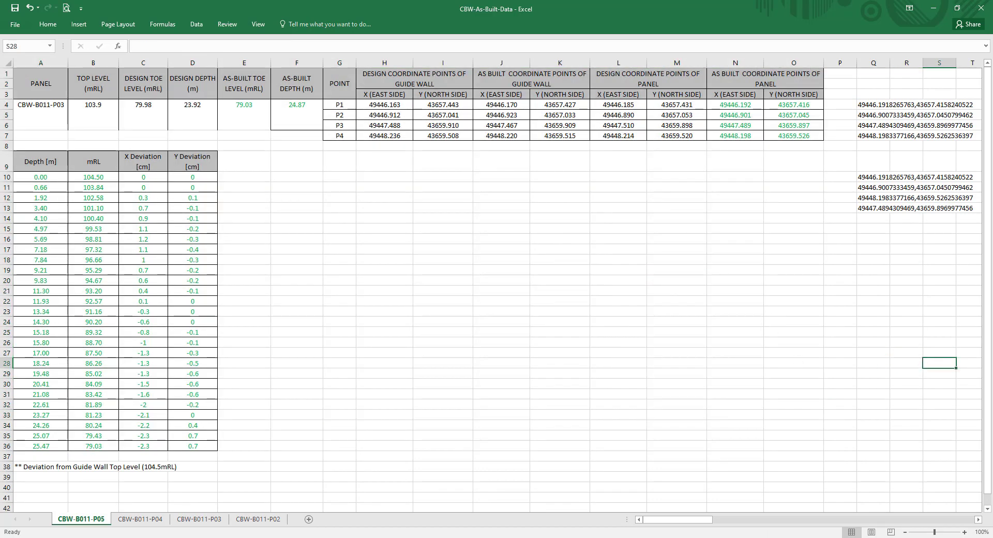
key("alt+Tab")
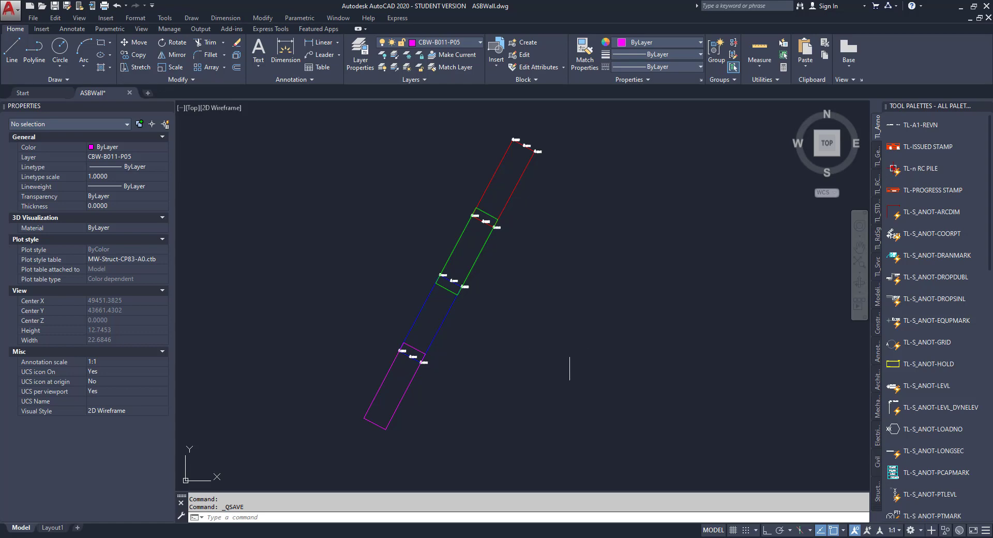
- Minimize AutoCAD and Excel to reach the Revit 2019 Home screen
left_click(961, 6)
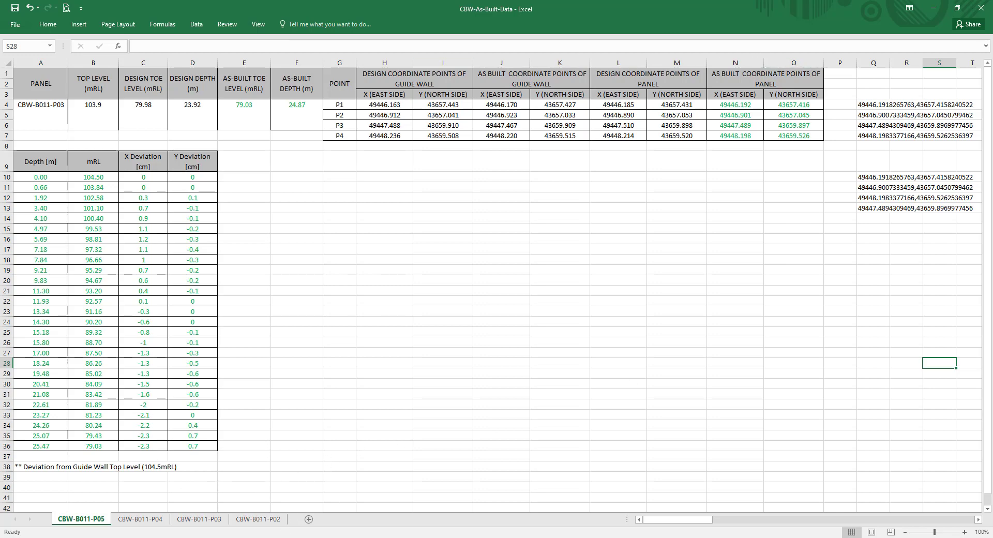
left_click(286, 535)
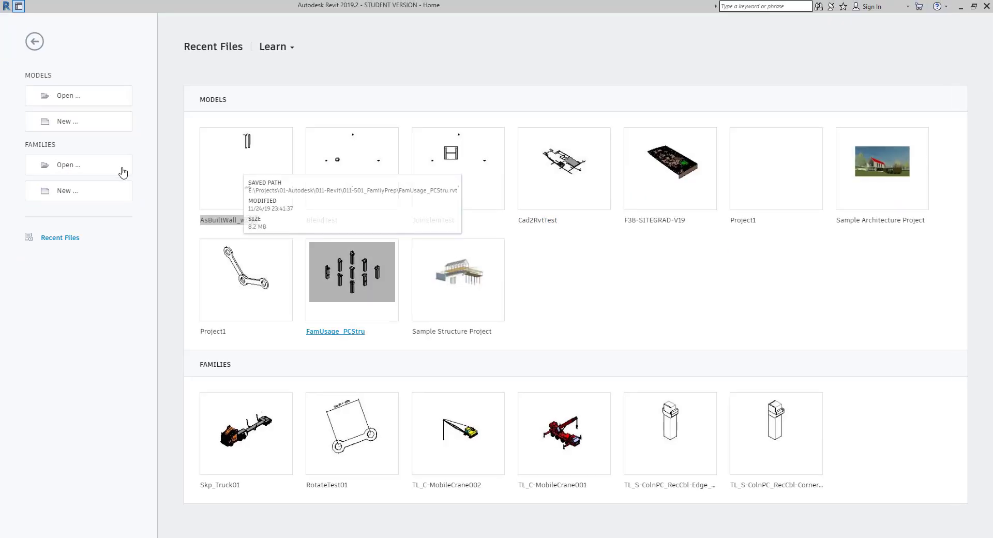
- Create a new project from the Structural Template
left_click(64, 123)
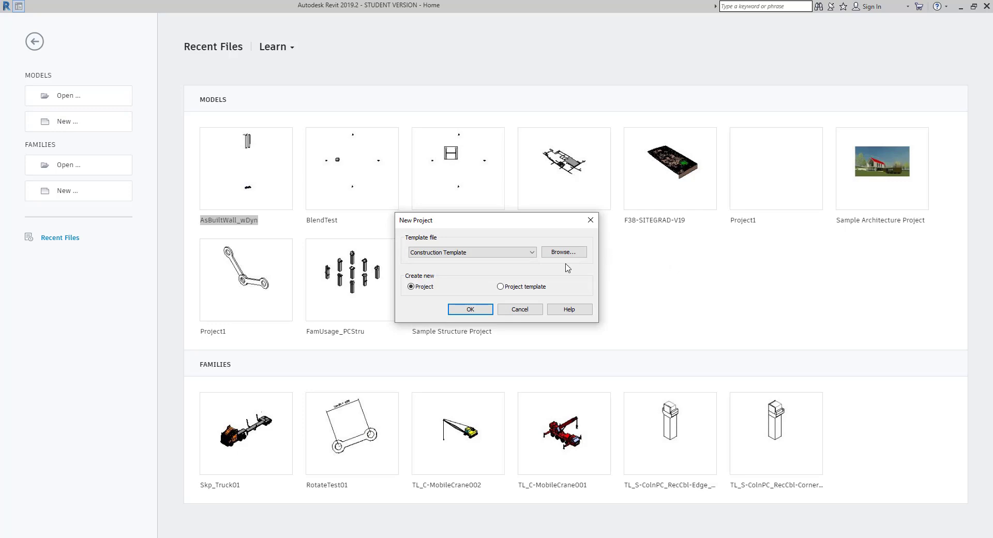
left_click(498, 253)
left_click(430, 282)
left_click(431, 252)
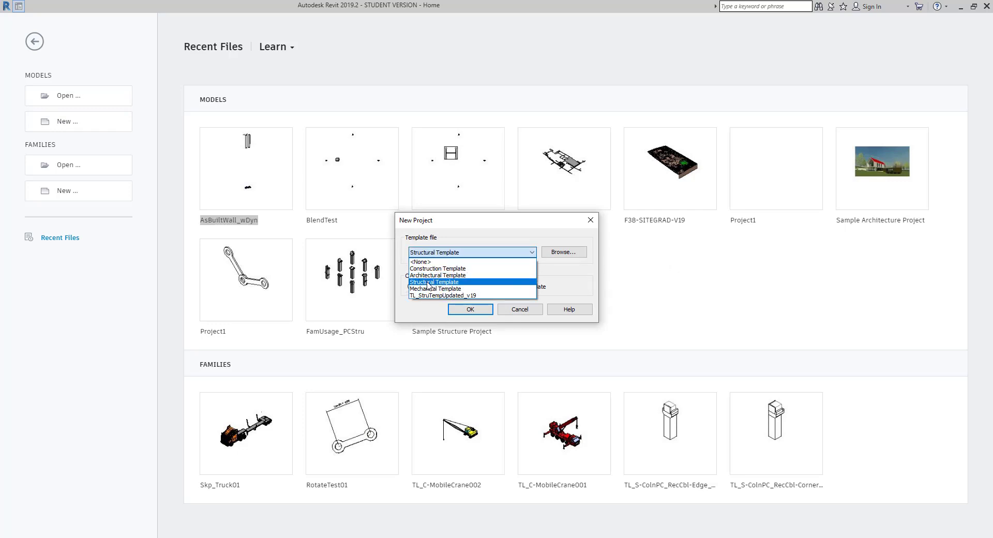
left_click(430, 290)
left_click(473, 311)
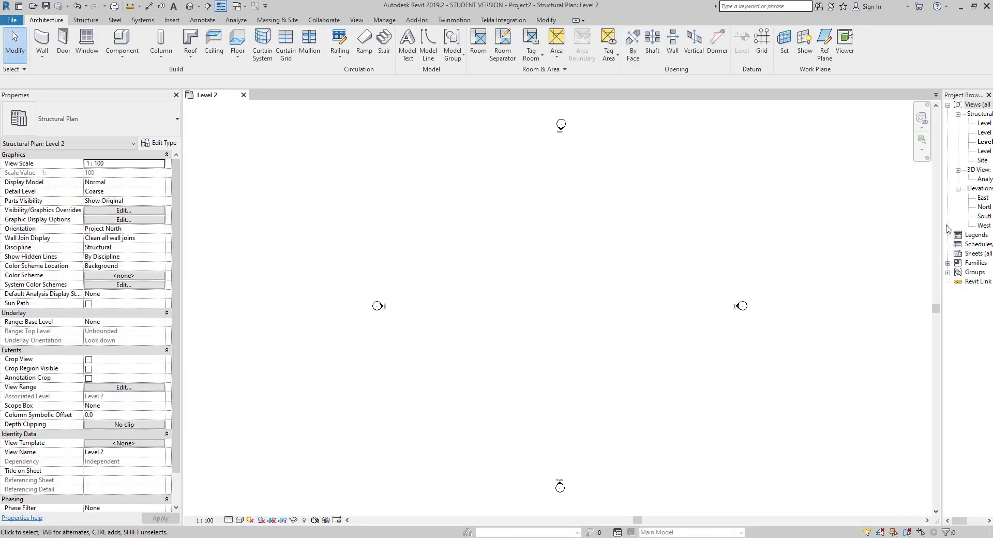
- Open the South elevation and delete the Level 1 and Level 2 Analytical plan views
left_click_drag(941, 196, 853, 214)
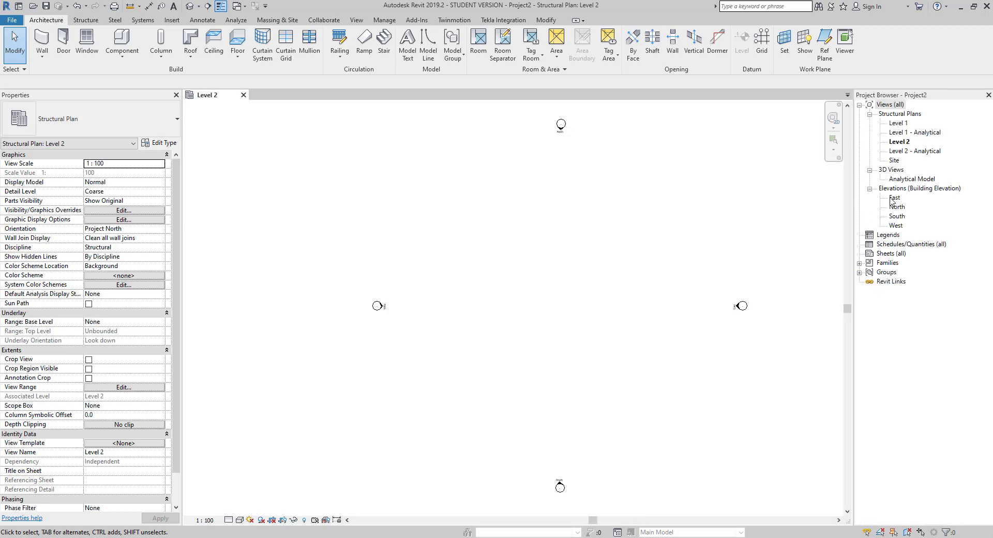
double_click(897, 216)
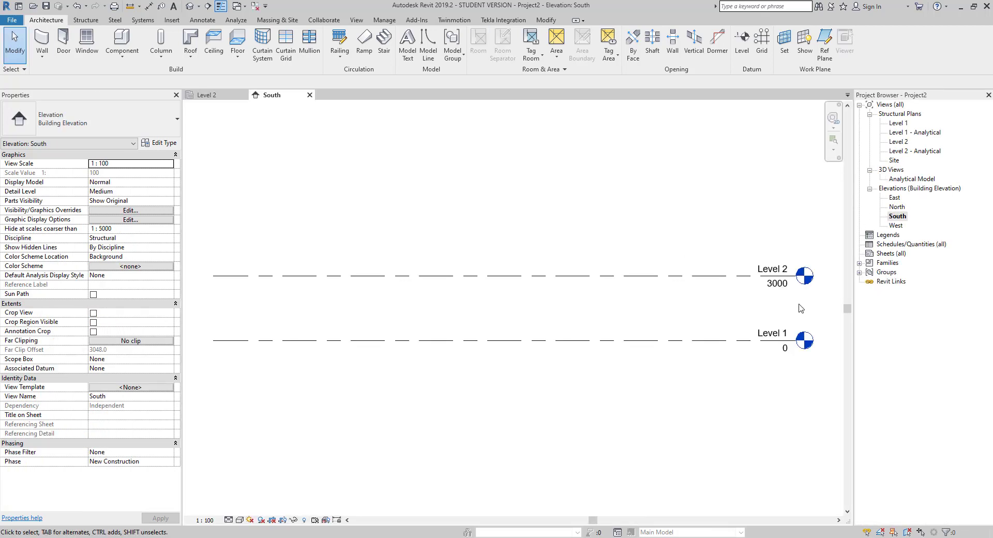
middle_click_drag(760, 307, 712, 303)
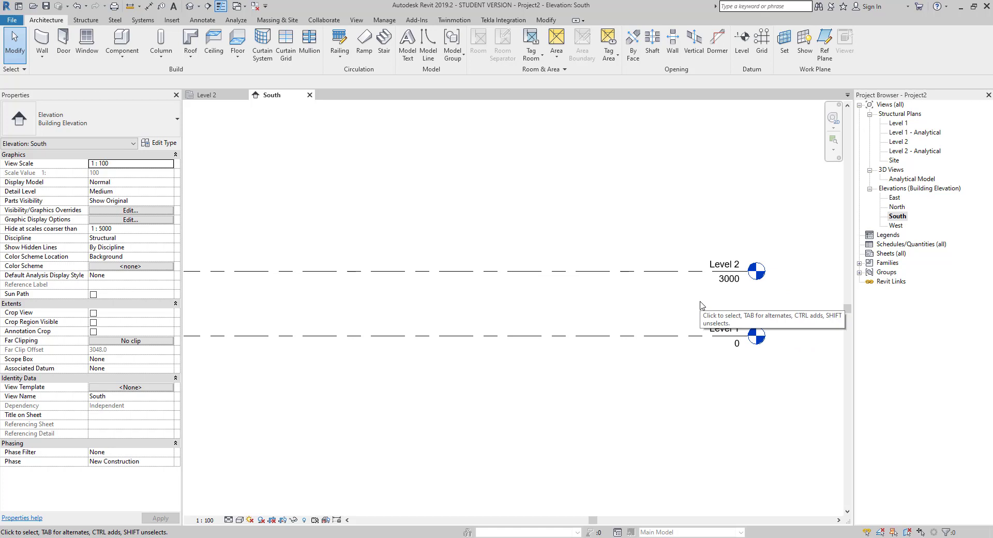
left_click(930, 133)
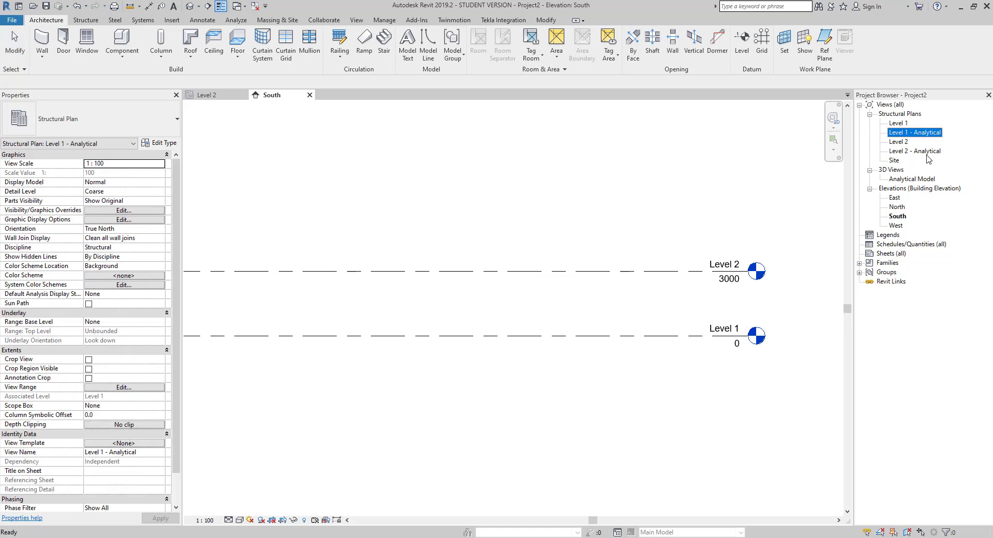
left_click(926, 153, "ctrl")
right_click(926, 153)
left_click(924, 207)
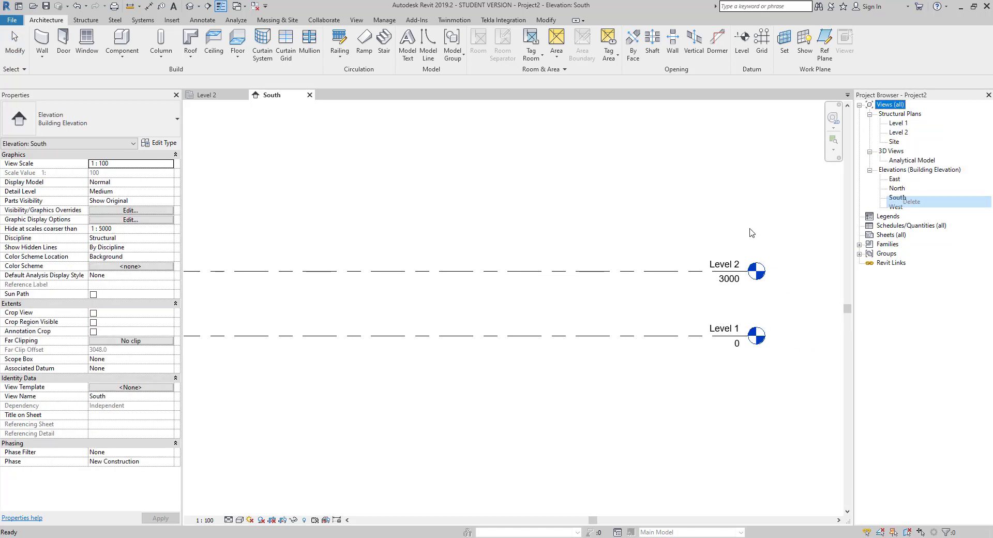
- Rename Level 1 to DATUM LEVEL and Level 2 to GROUND LEVEL, renaming matching plan views
left_click(723, 333)
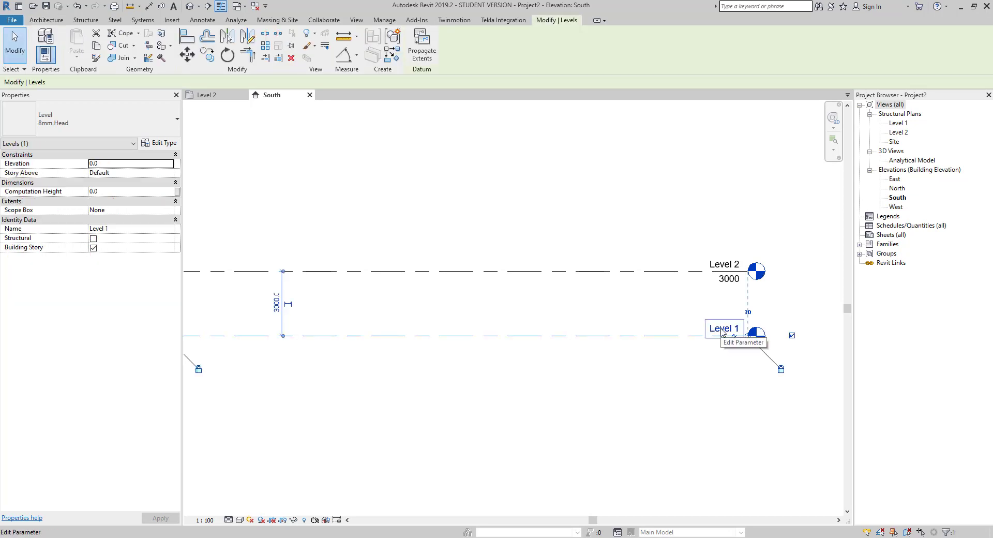
left_click(722, 331)
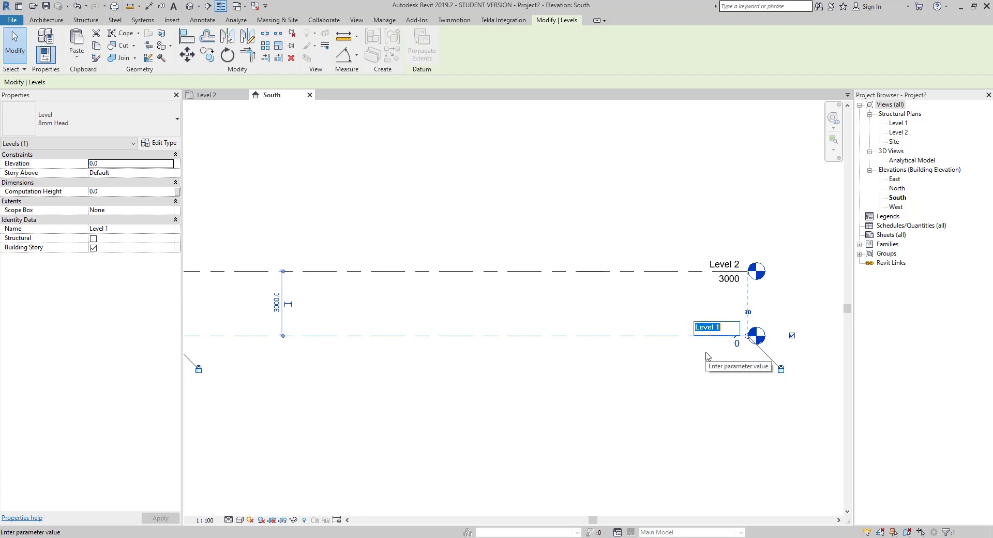
type("DAT")
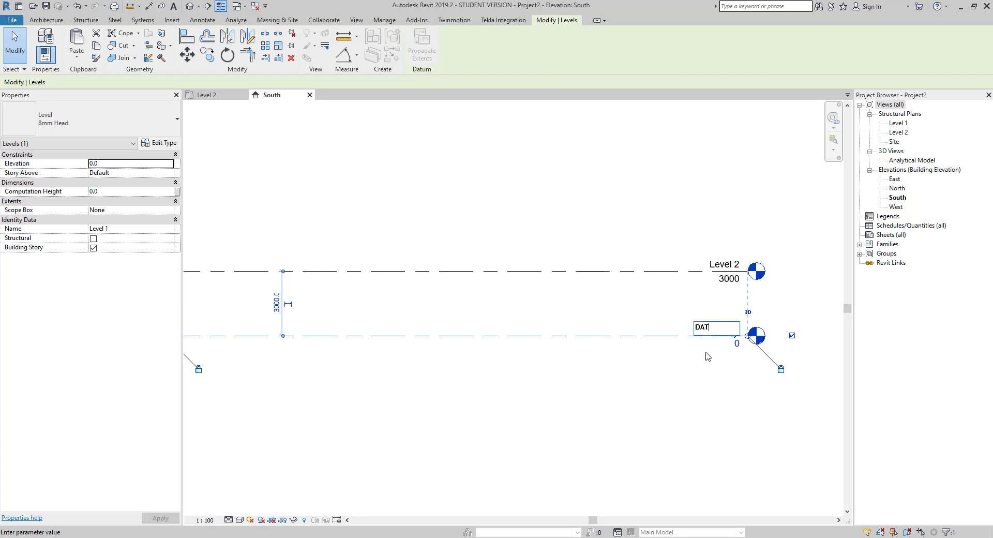
type("UM LEVEL")
left_click(638, 226)
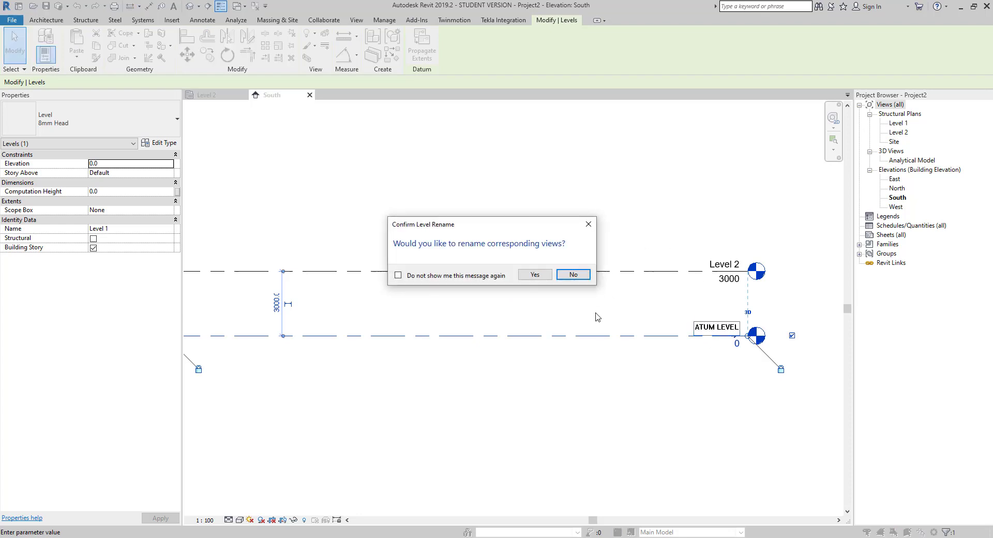
left_click(535, 275)
left_click(723, 265)
left_click(723, 265)
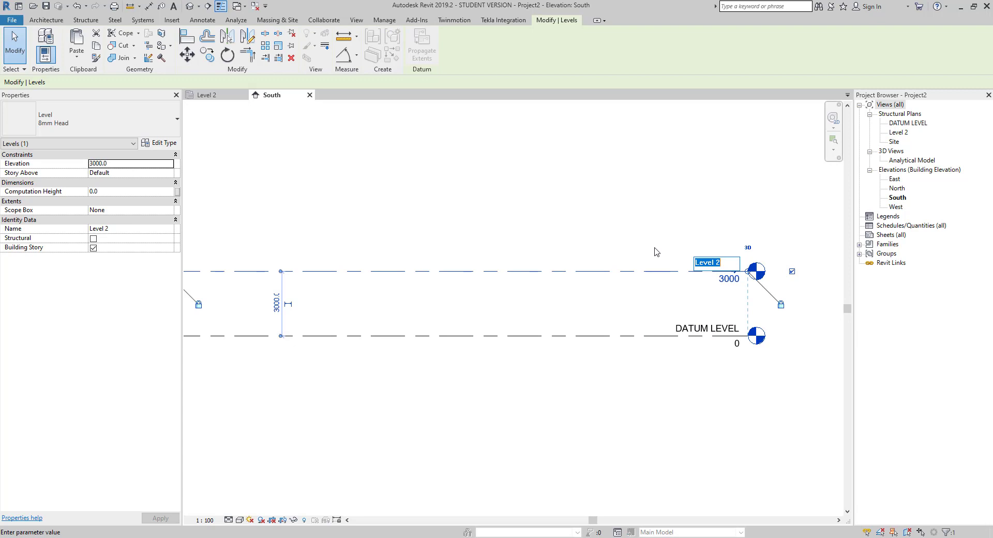
type("GRO")
type("UND LEVEL")
left_click(602, 217)
left_click(535, 272)
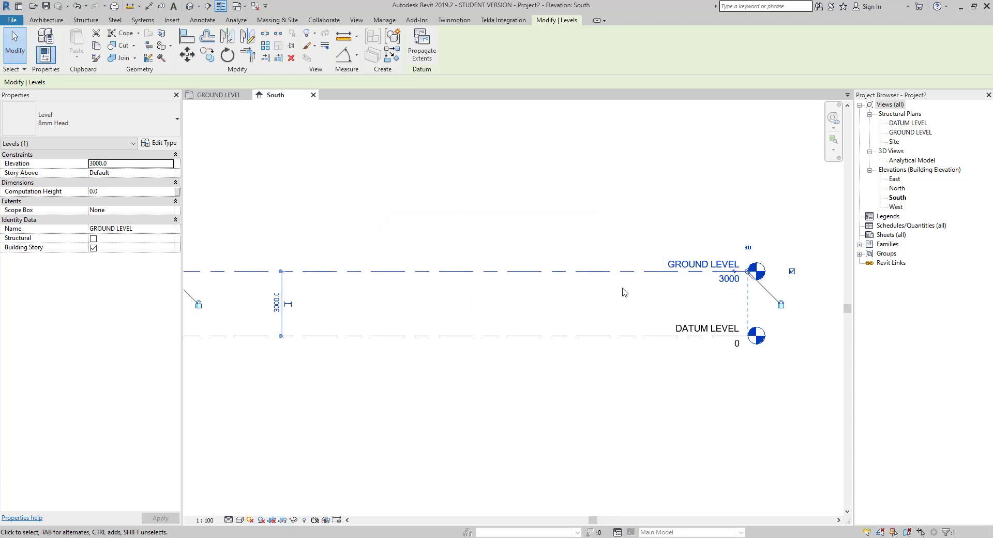
- Set the GROUND LEVEL elevation to 104500
left_click(731, 285)
left_click(731, 287)
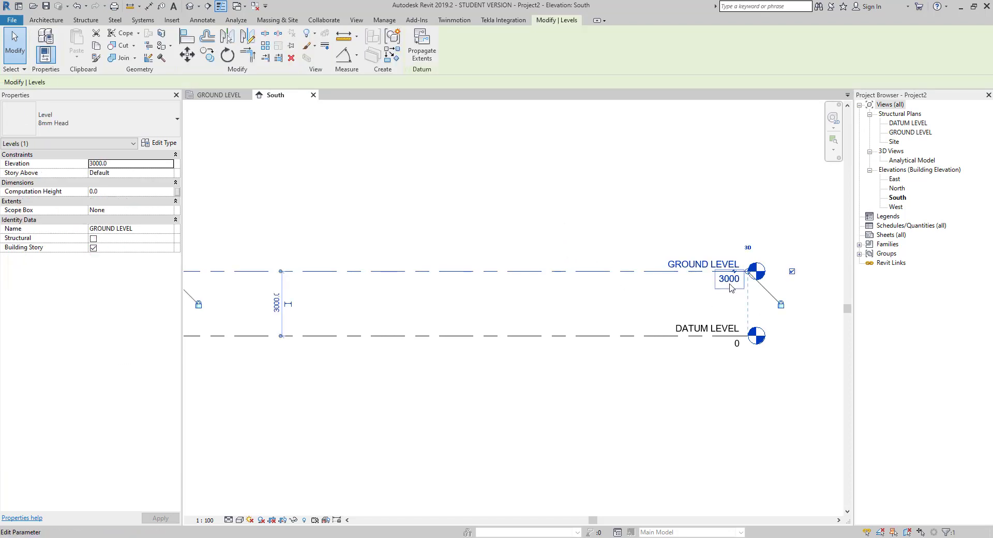
left_click(730, 284)
type("1")
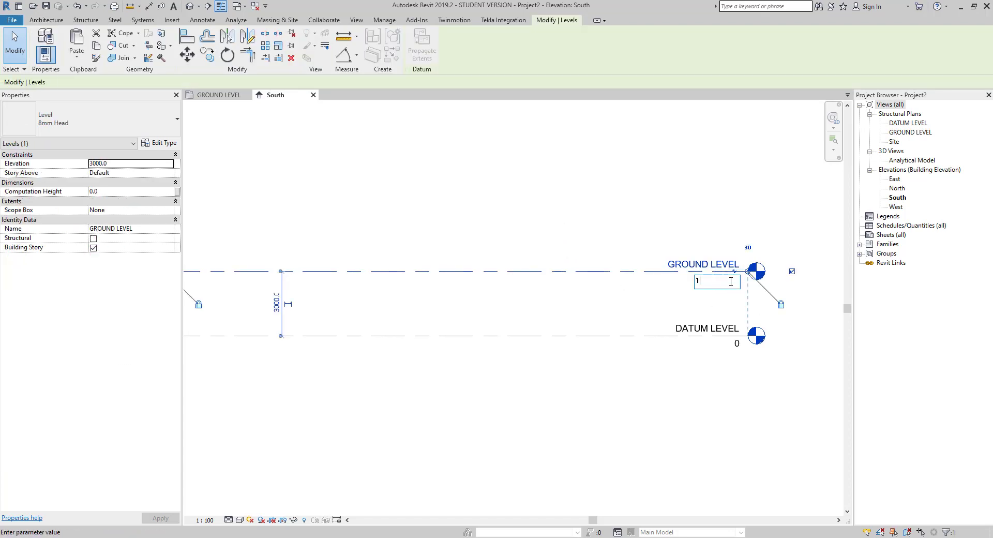
type("04500")
key("Return")
key("Escape")
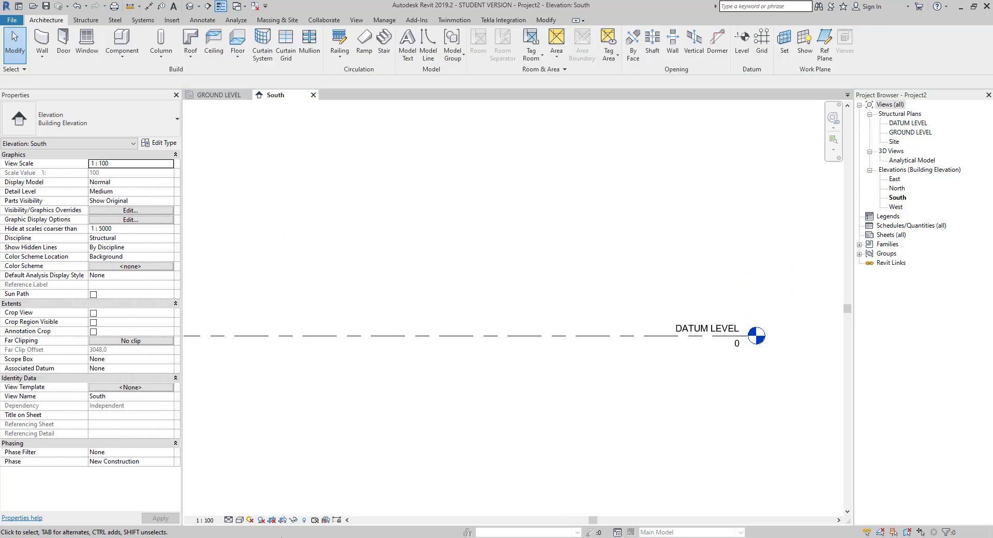
- Check the top level value in Excel cell B10, then return to Revit
key("alt+Tab")
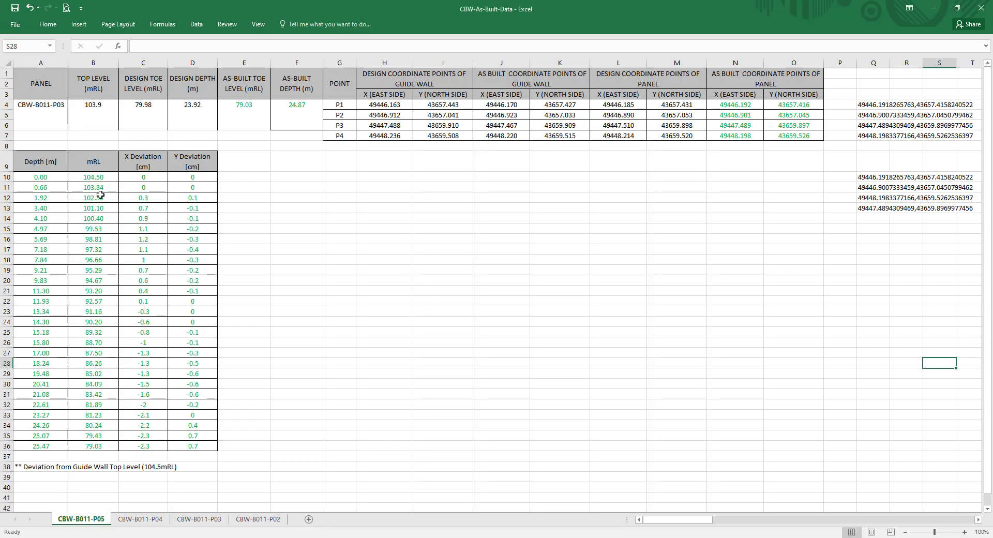
left_click(98, 177)
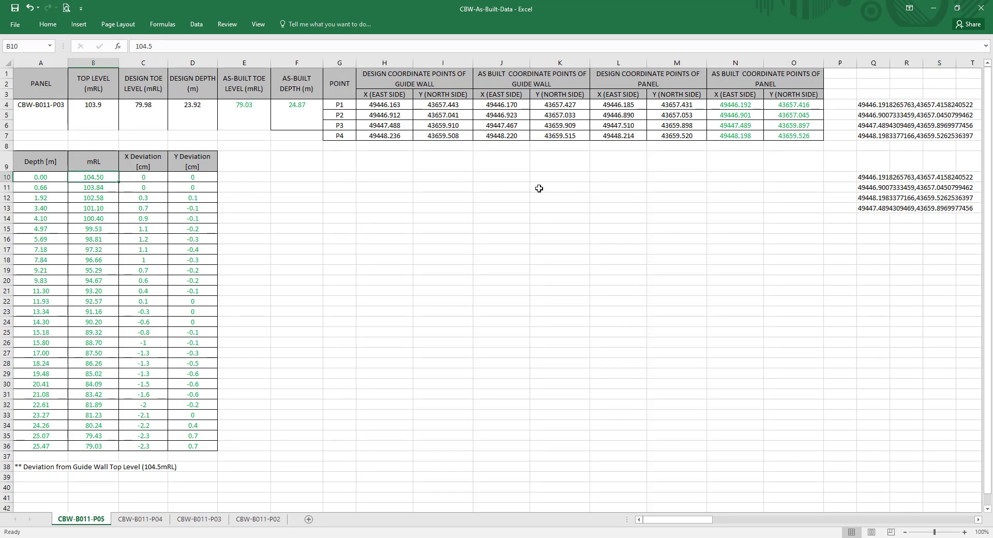
left_click(934, 7)
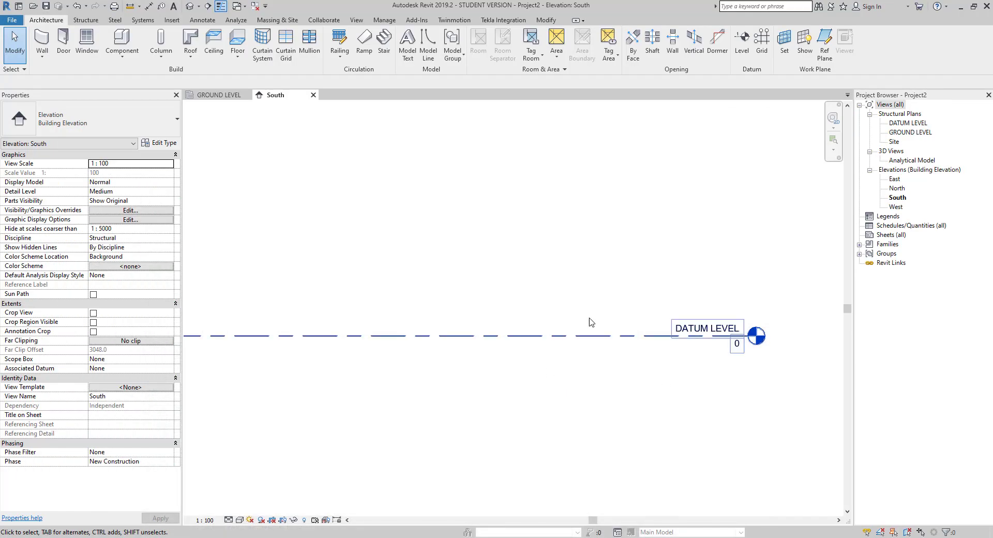
scroll(604, 334, "down", 4)
scroll(604, 334, "down", 2)
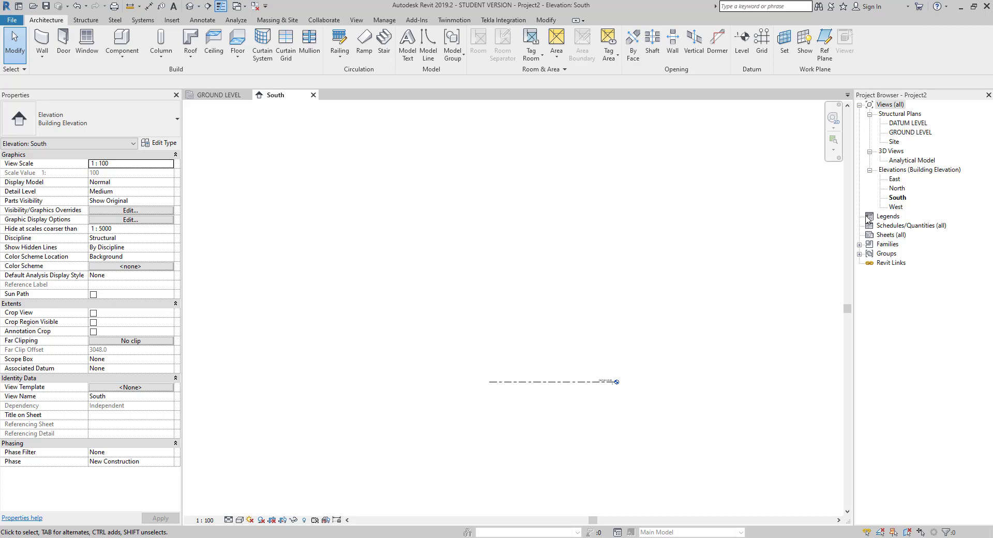
- In the Site plan's Visibility/Graphic Overrides, turn on Site and its Project Base Point
double_click(893, 142)
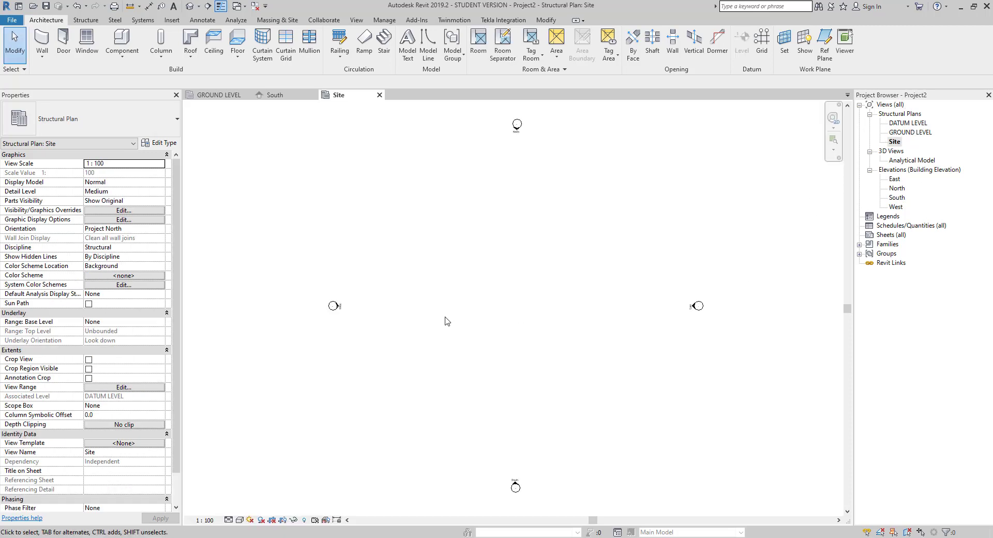
key("v")
key("g")
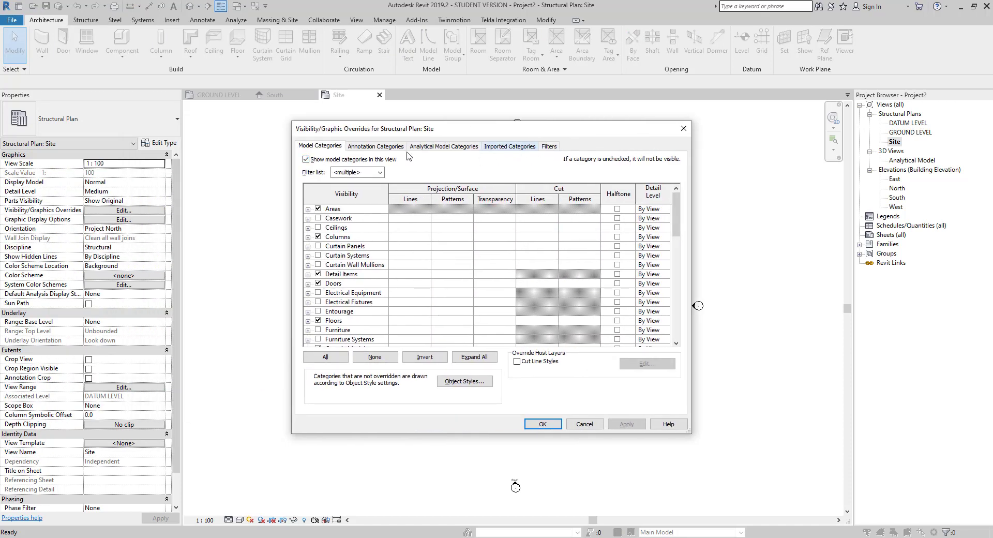
left_click(365, 312)
scroll(360, 314, "down", 6)
left_click(353, 330)
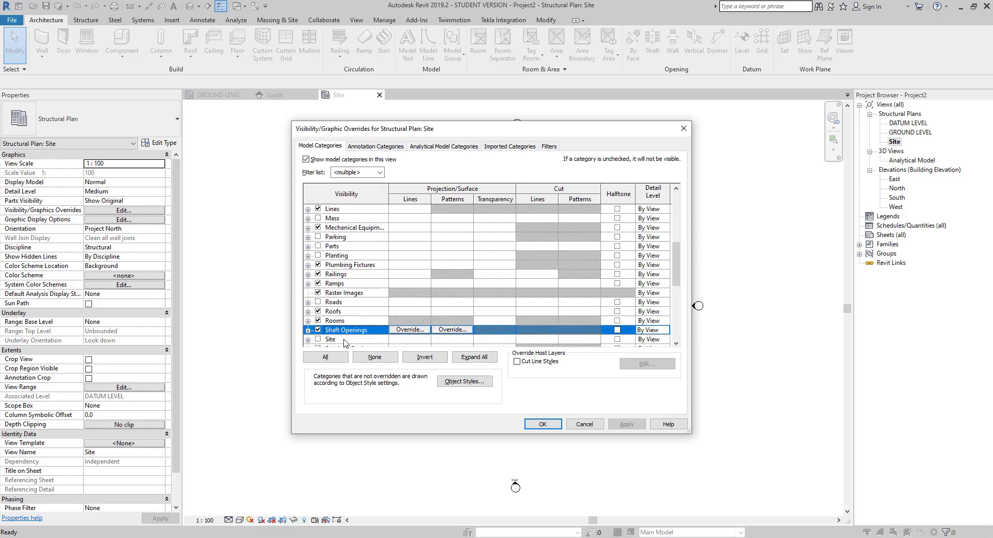
scroll(344, 343, "down", 1)
left_click(318, 311)
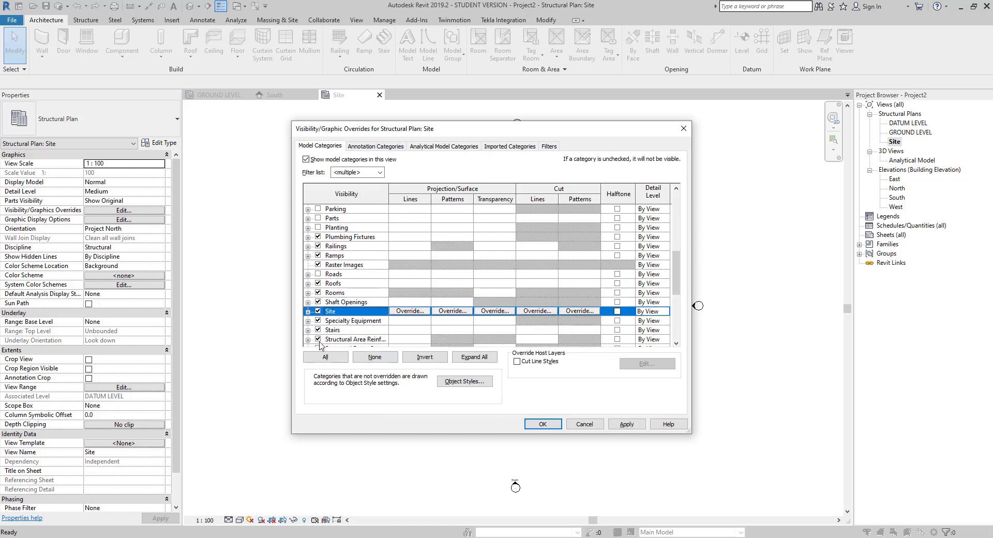
left_click(308, 312)
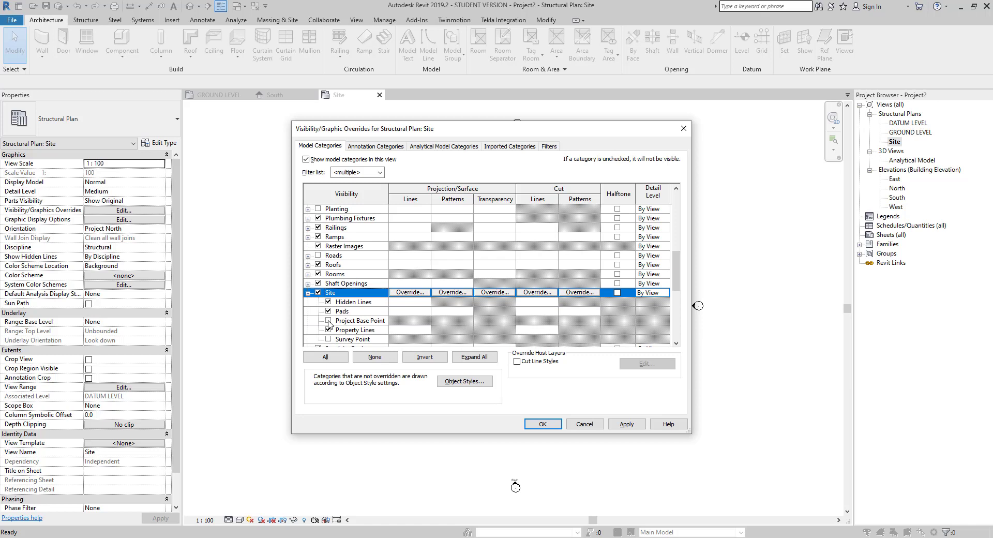
left_click(332, 322)
left_click(626, 424)
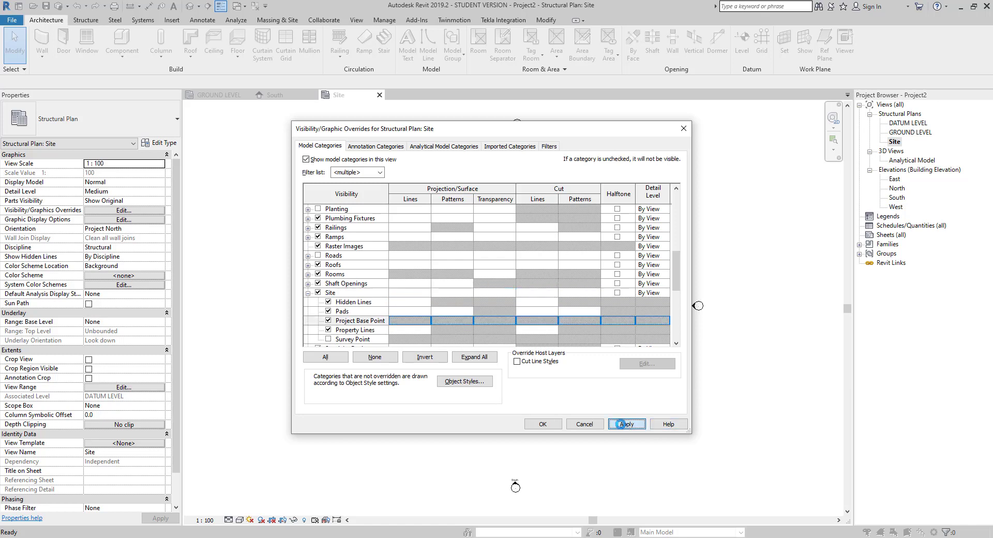
left_click(542, 424)
- Close all inactive views, leaving only the Site plan open
scroll(522, 318, "up", 2)
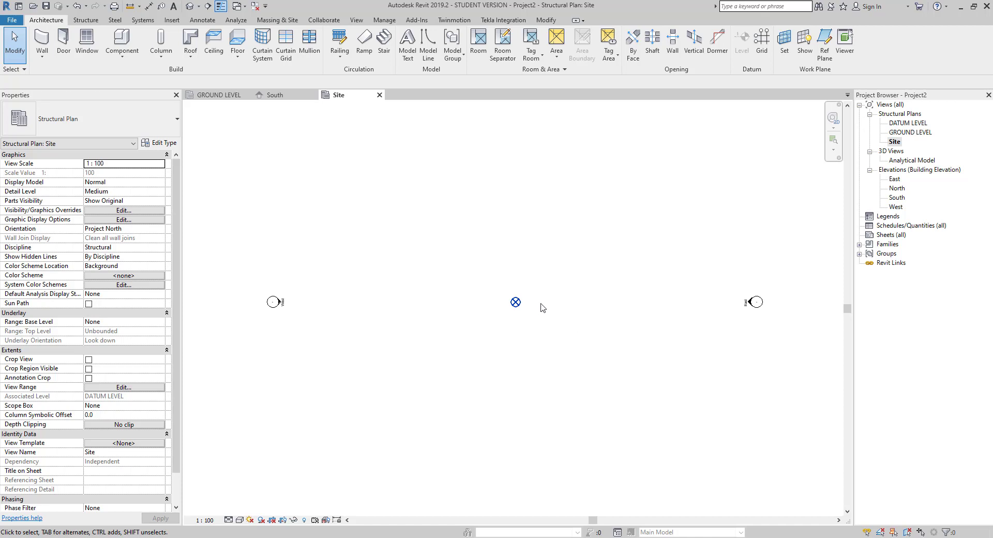
scroll(528, 309, "up", 2)
scroll(532, 318, "down", 3)
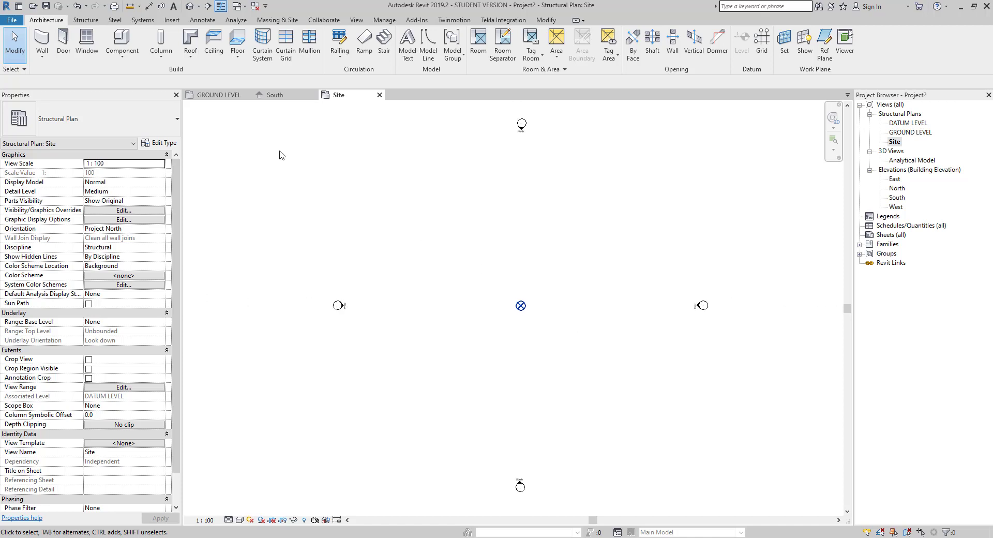
left_click(248, 10)
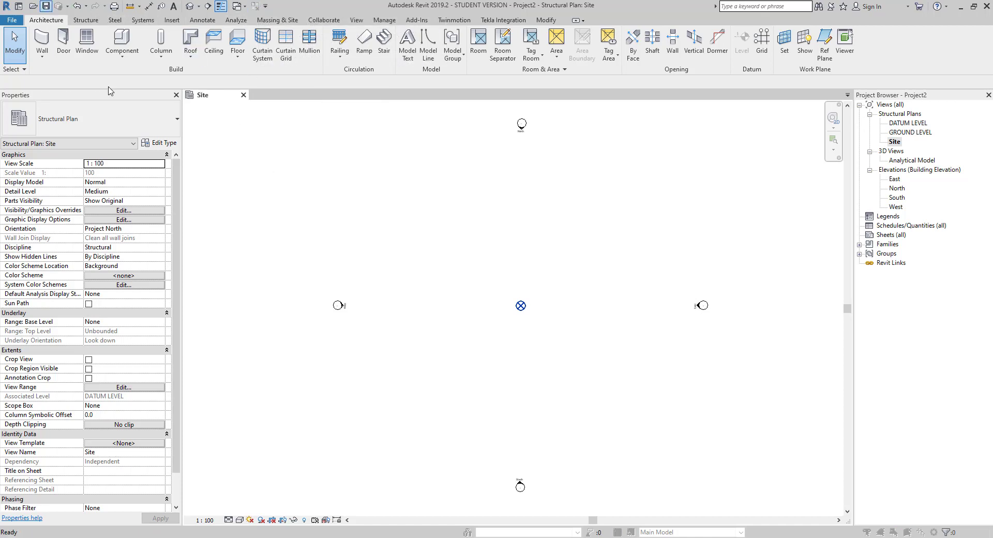
- Save the project as ASBWall_V19 in As-BuiltD-Wall with 1 backup, then start Link CAD
key("ctrl+s")
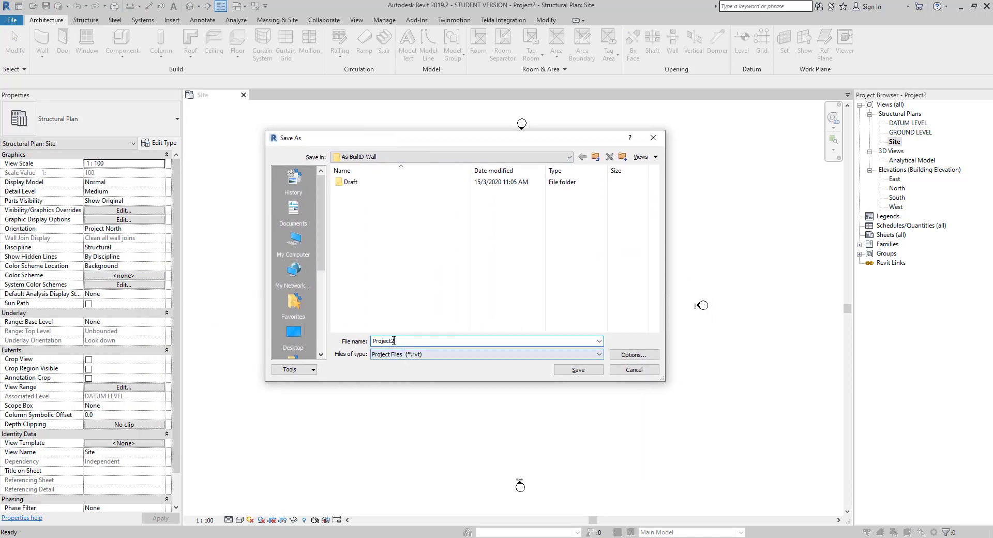
type("asbWall.bak")
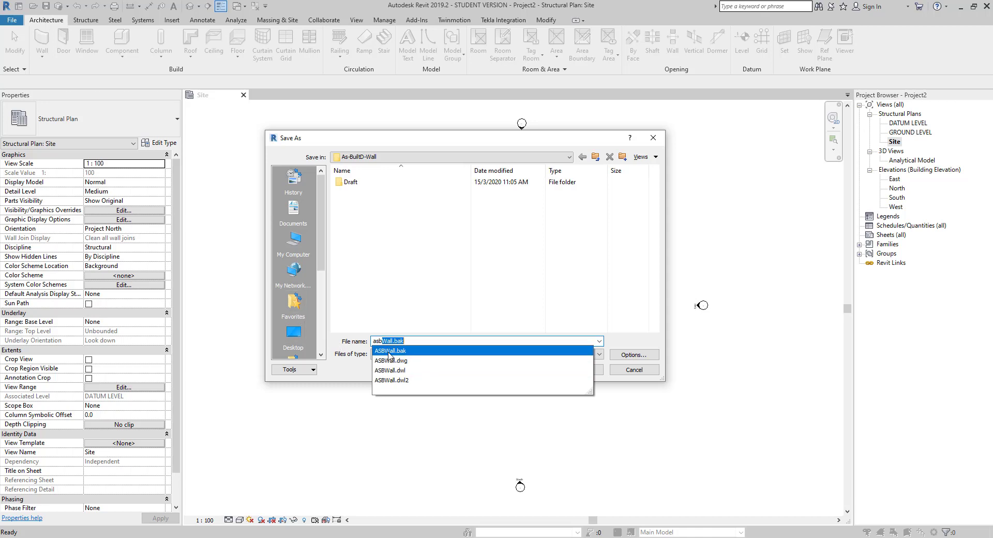
left_click(411, 350)
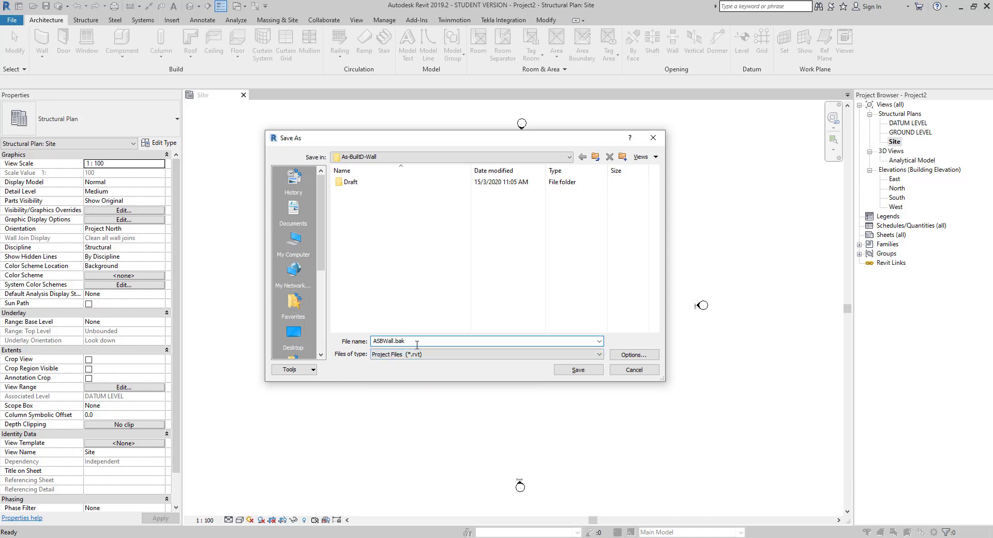
key("BackSpace")
key("BackSpace")
key("BackSpace")
key("BackSpace")
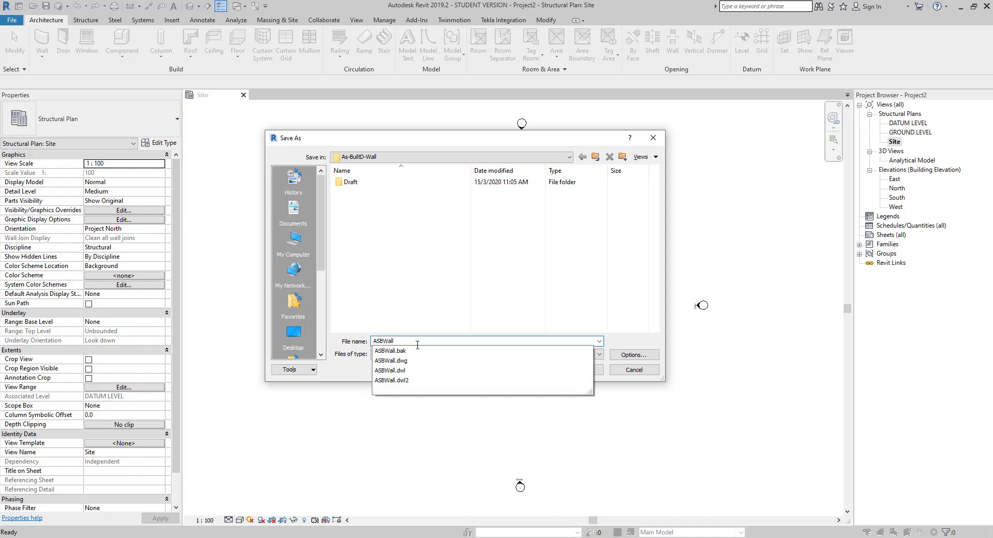
type("_V19")
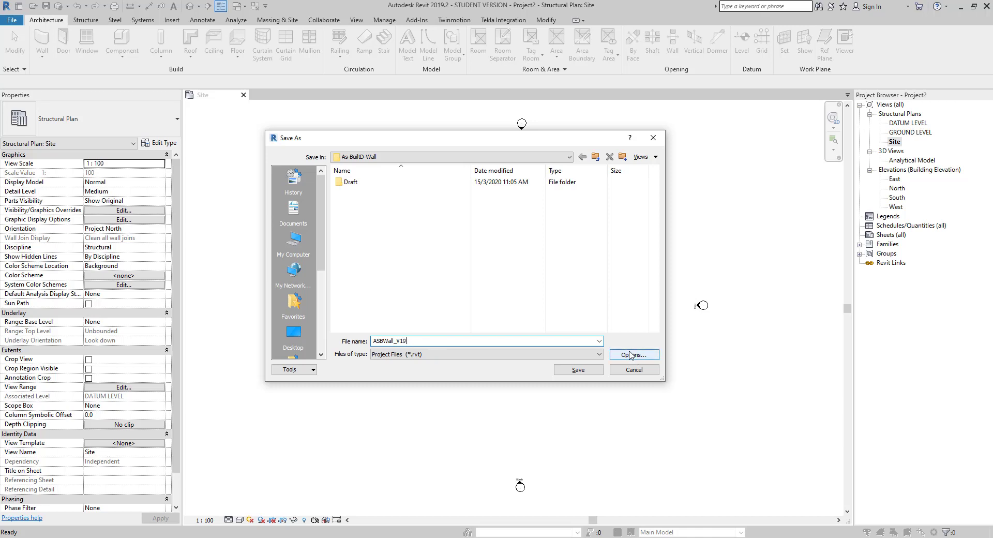
left_click(633, 355)
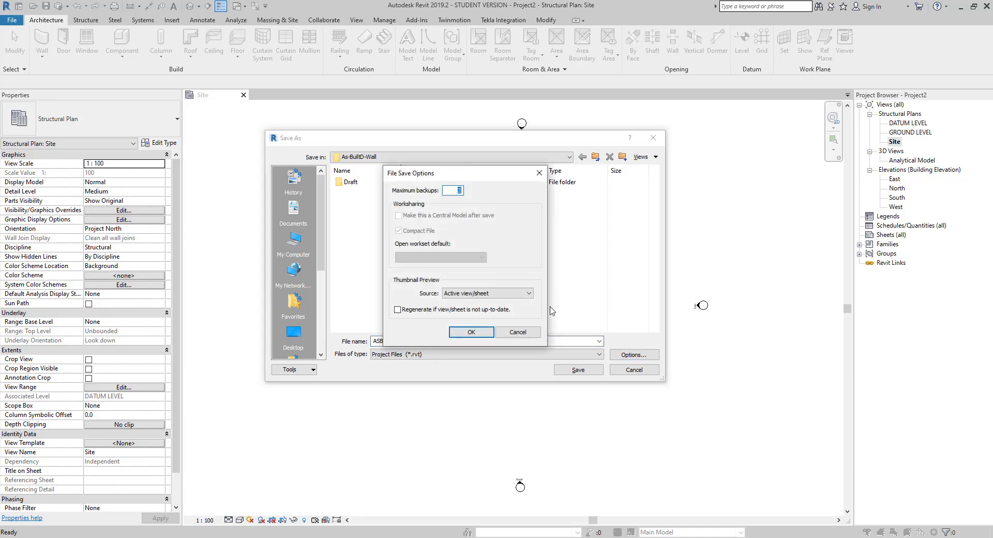
left_click(471, 332)
left_click(579, 370)
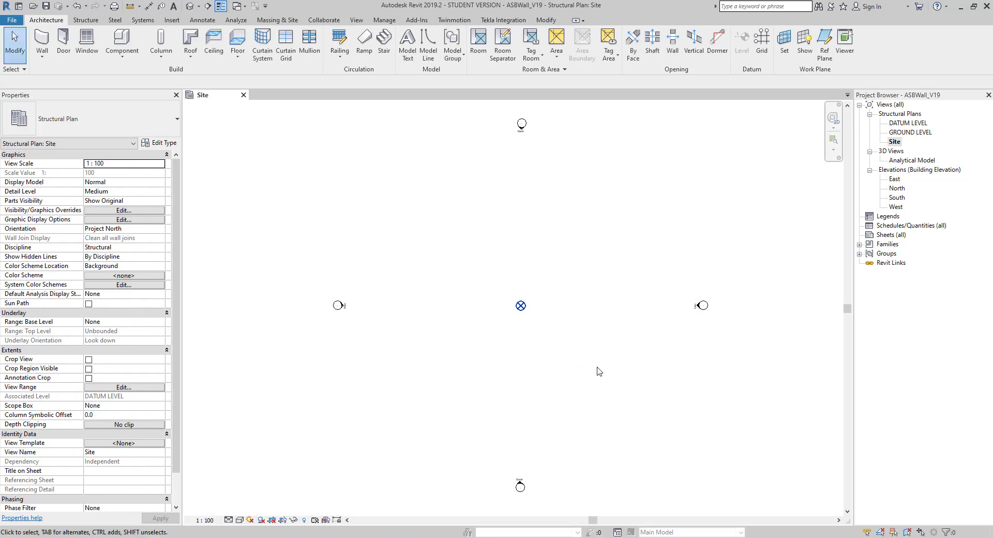
scroll(546, 367, "down", 1)
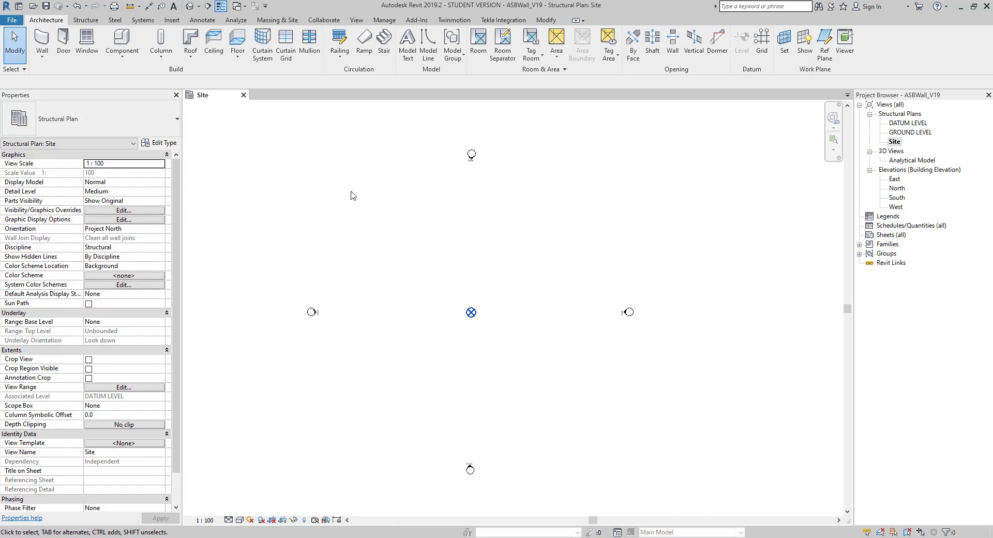
left_click(172, 19)
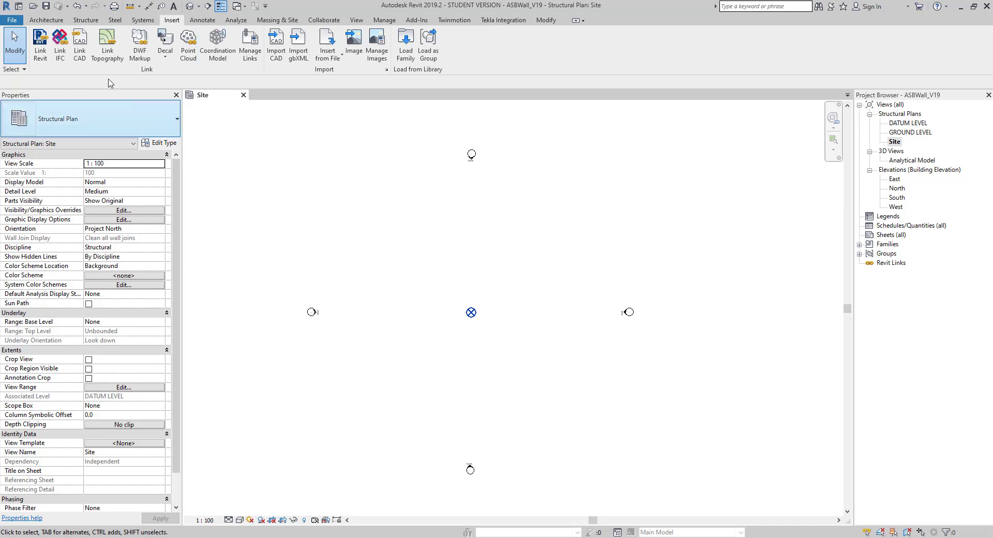
left_click(80, 46)
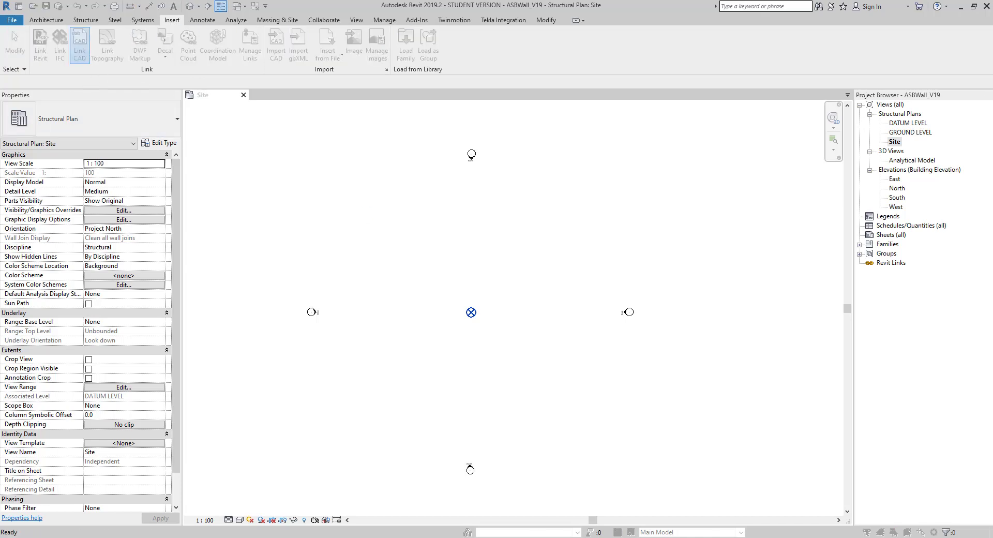
- Link ASBWall.dwg in meter units with Auto - Center to Center positioning
left_click(238, 129)
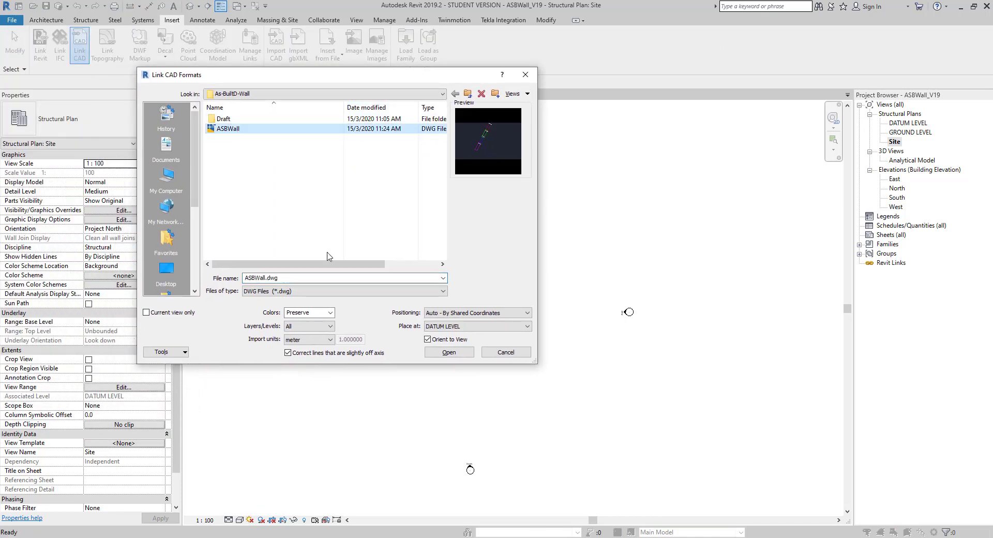
left_click(326, 339)
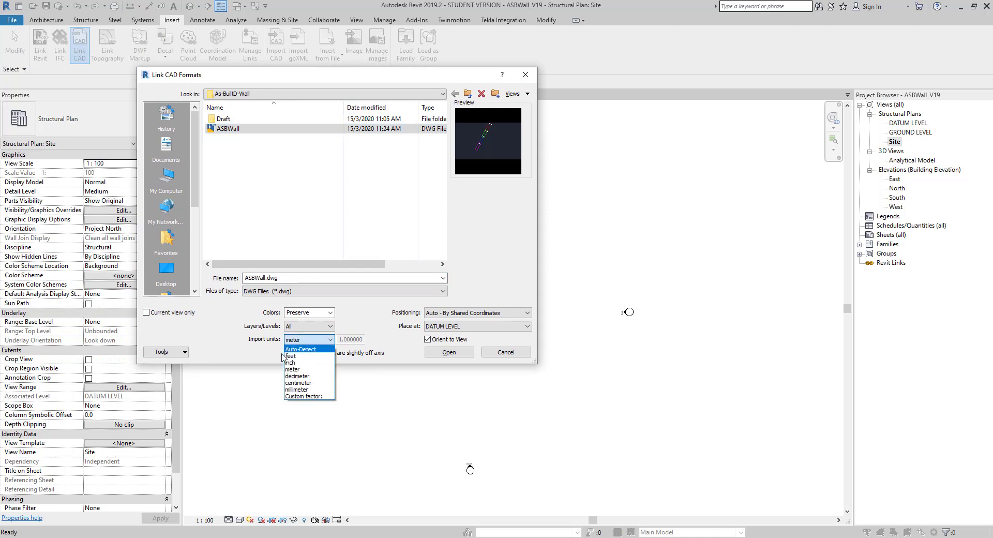
left_click(293, 370)
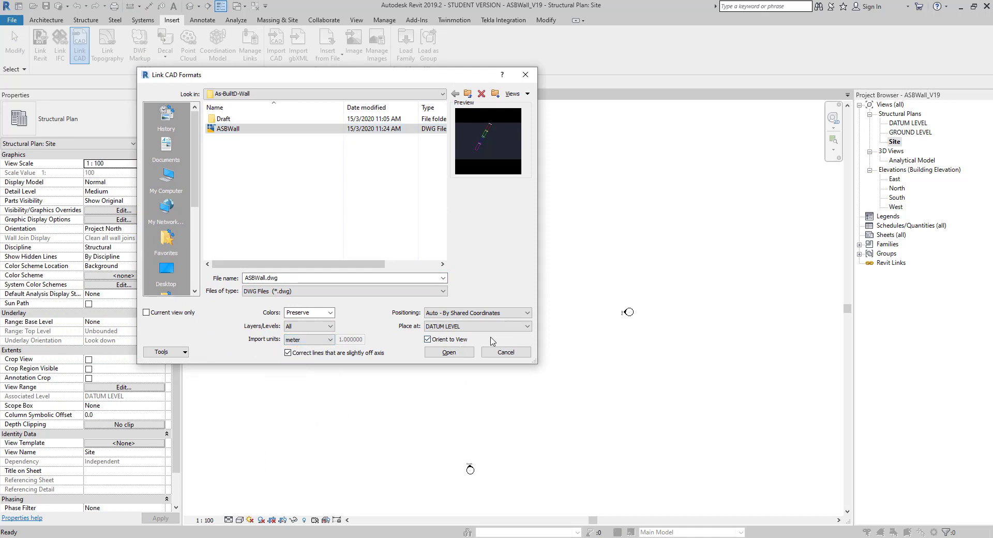
left_click(489, 313)
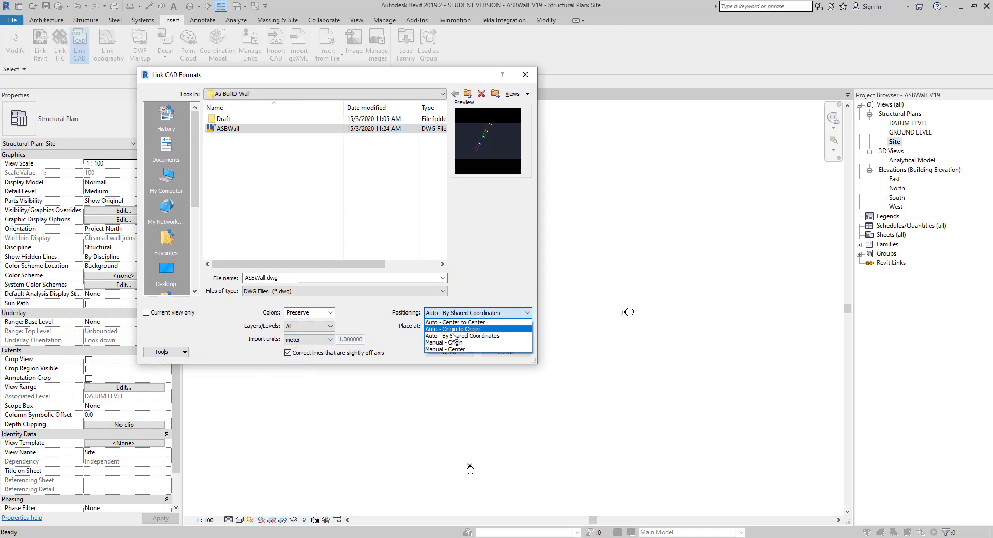
left_click(453, 322)
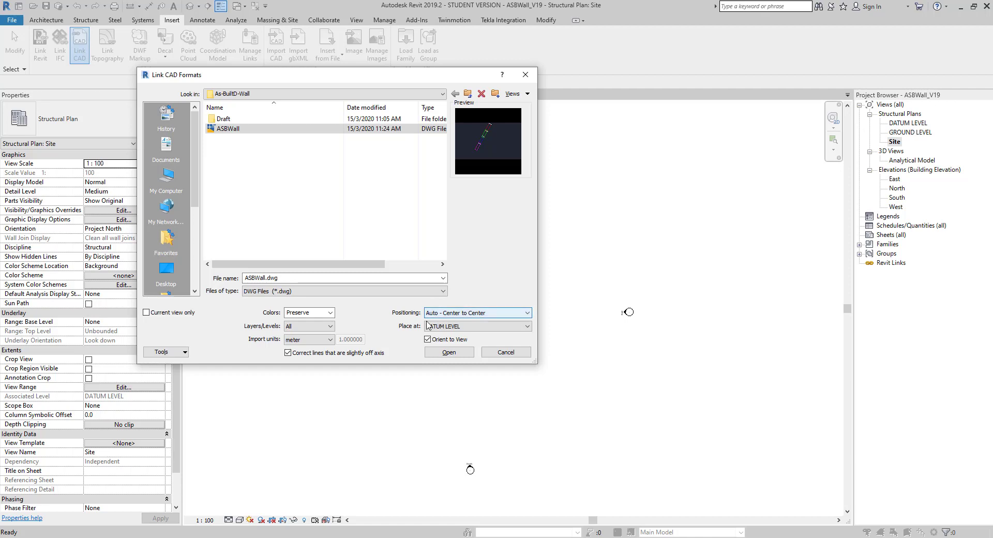
left_click(452, 354)
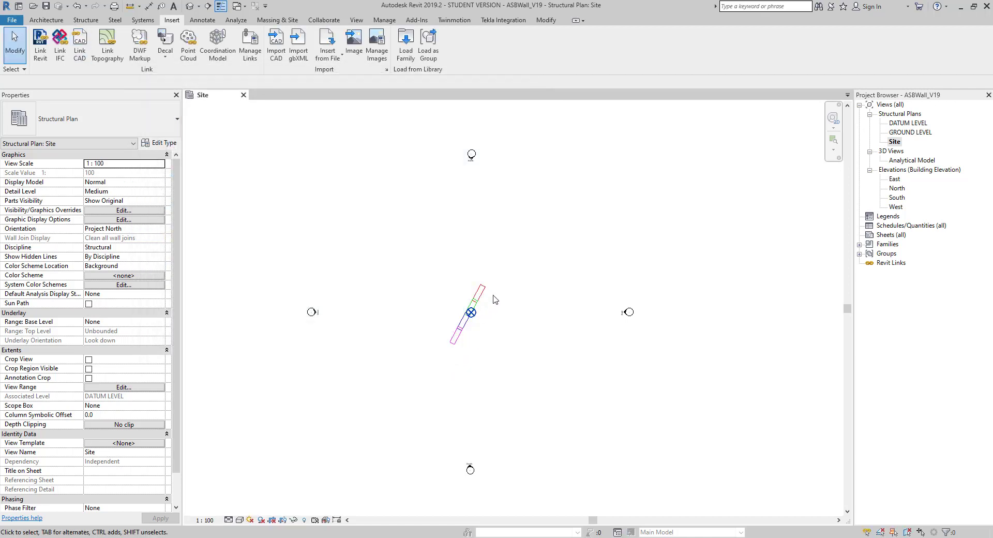
- Move the linked ASBWall drawing so its lower-left corner sits on the Project Base Point
scroll(478, 313, "up", 5)
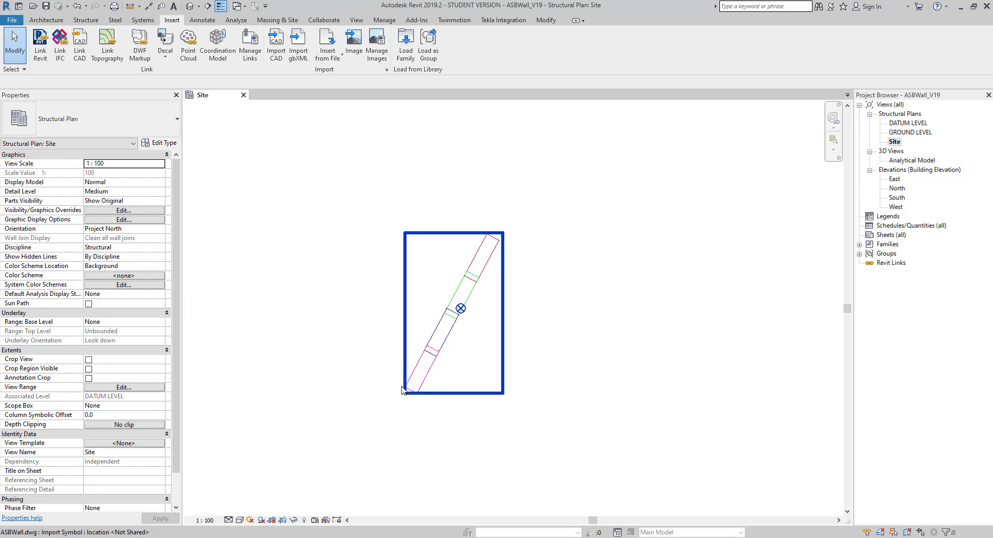
scroll(417, 385, "up", 2)
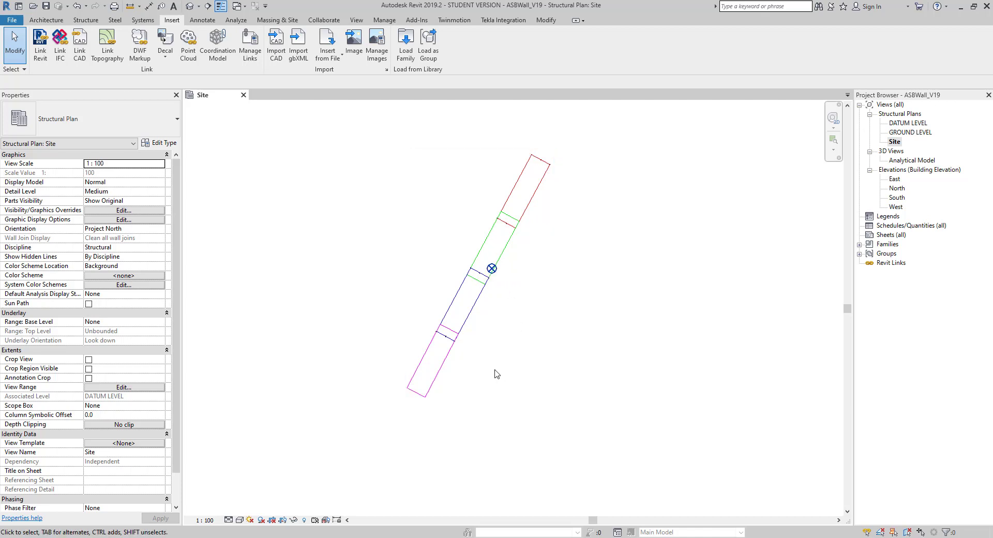
left_click(425, 394)
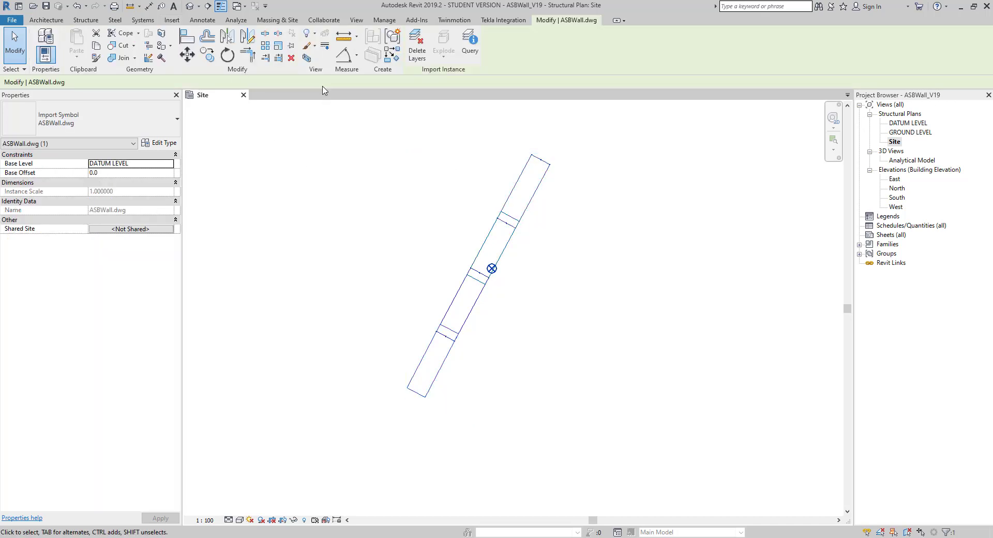
left_click(188, 55)
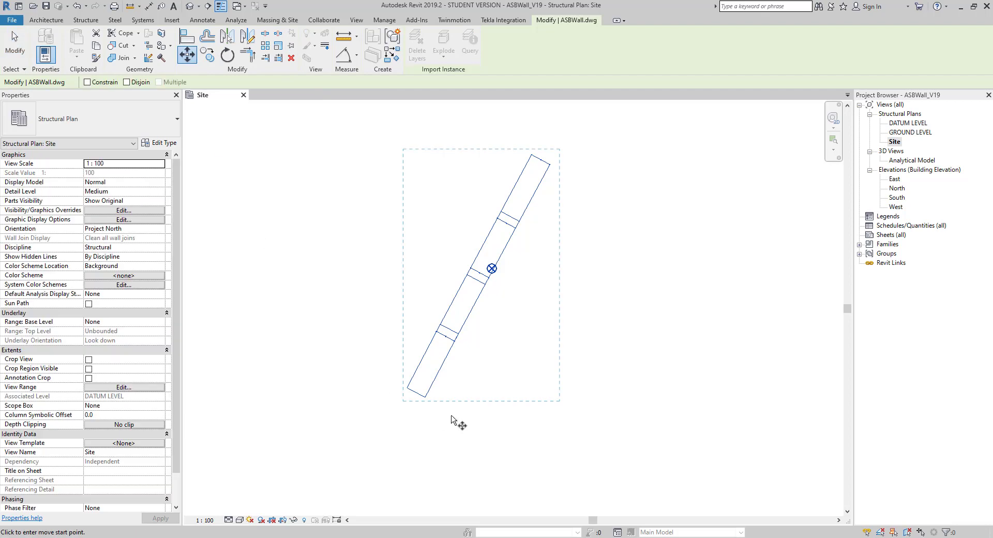
left_click(407, 388)
scroll(504, 272, "up", 5)
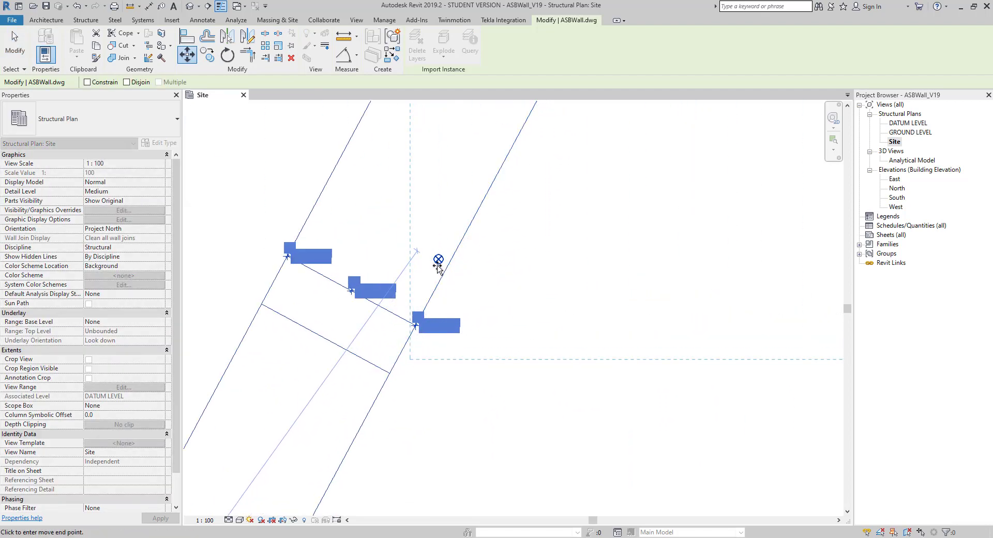
left_click(438, 260)
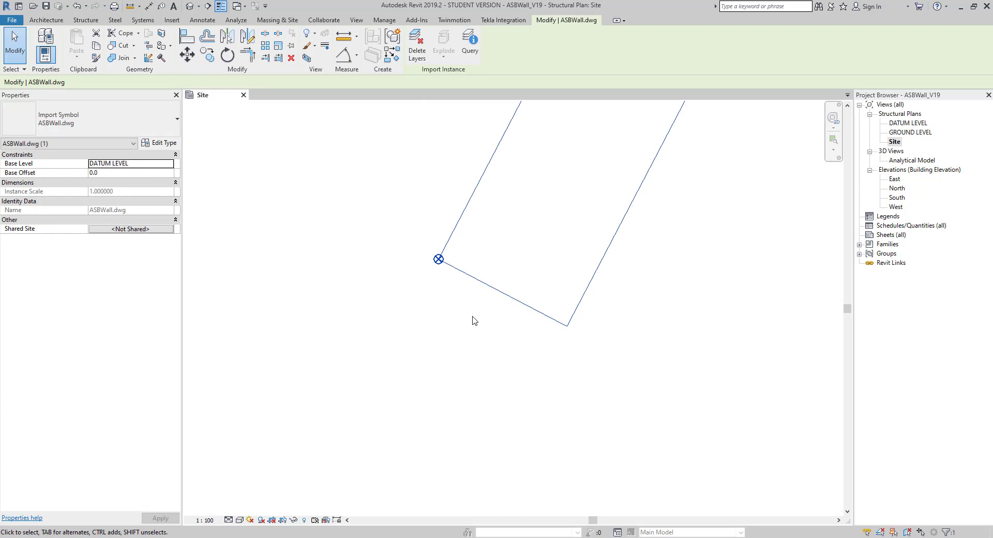
scroll(473, 318, "down", 3)
left_click(578, 305)
scroll(543, 317, "up", 4)
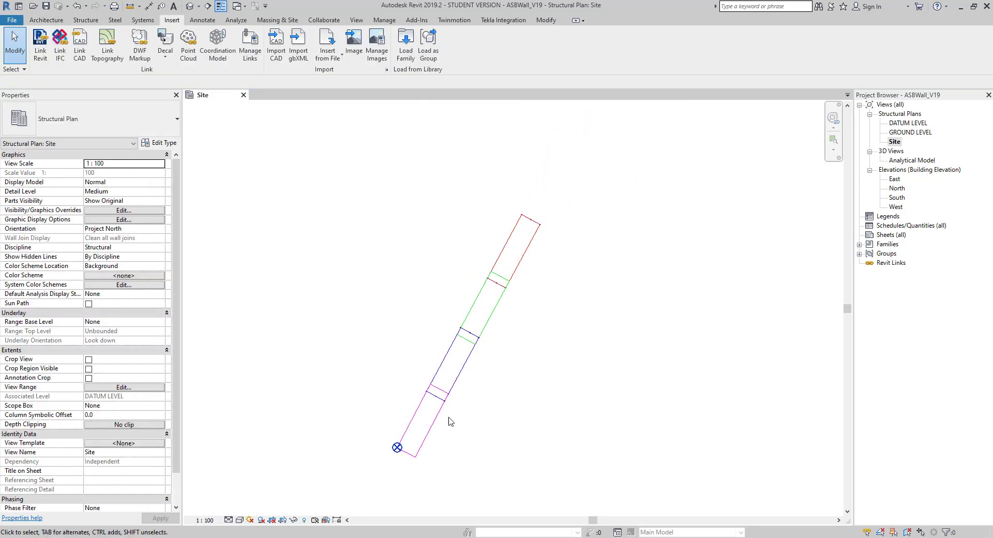
scroll(486, 346, "down", 2)
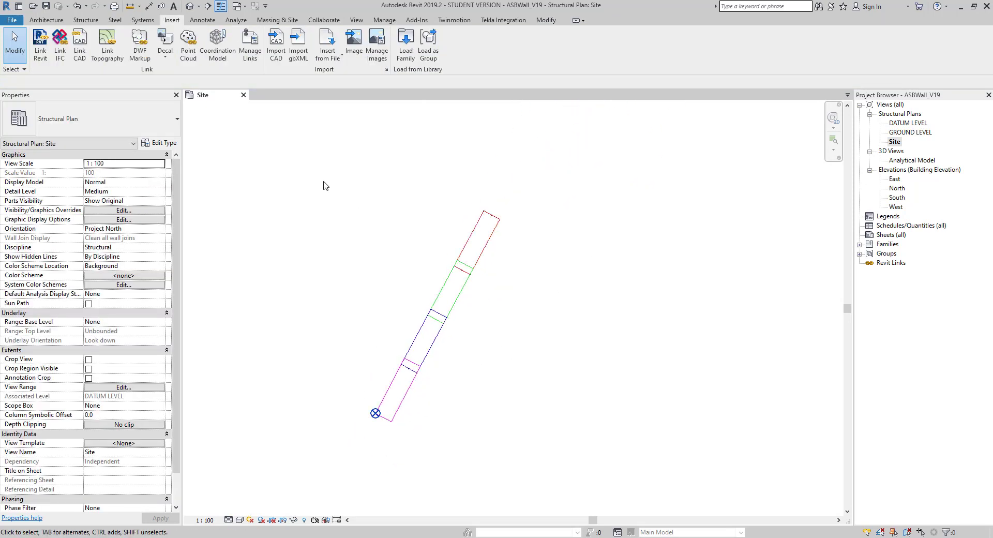
- Save the model and select the Project Base Point to read its 0.0 coordinates
left_click(45, 6)
left_click(473, 233)
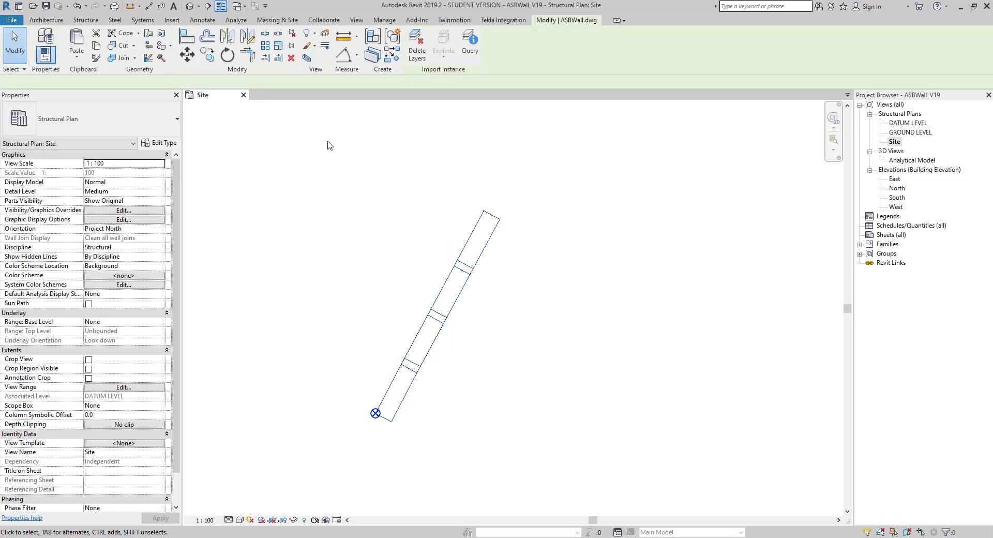
left_click(357, 231)
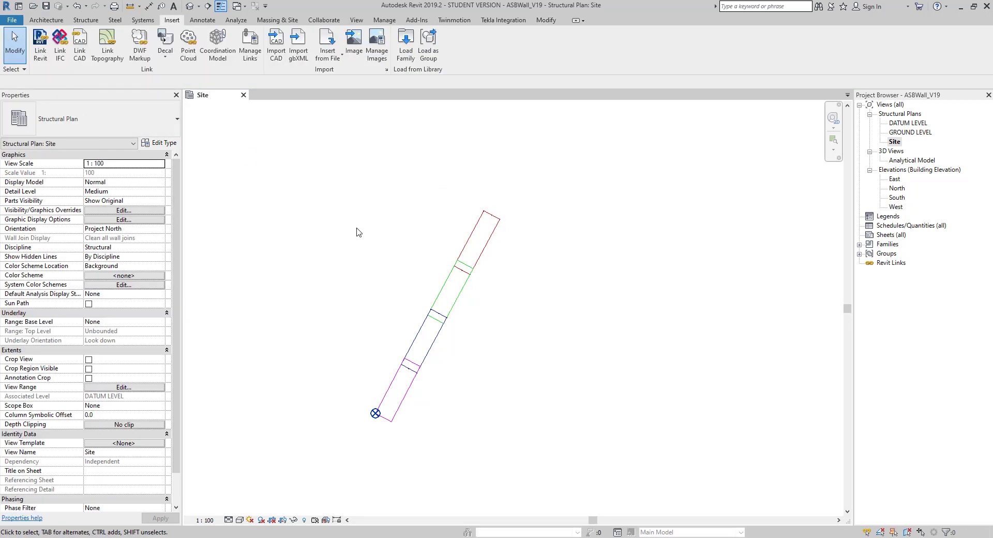
middle_click_drag(391, 340, 467, 349)
scroll(467, 349, "up", 6)
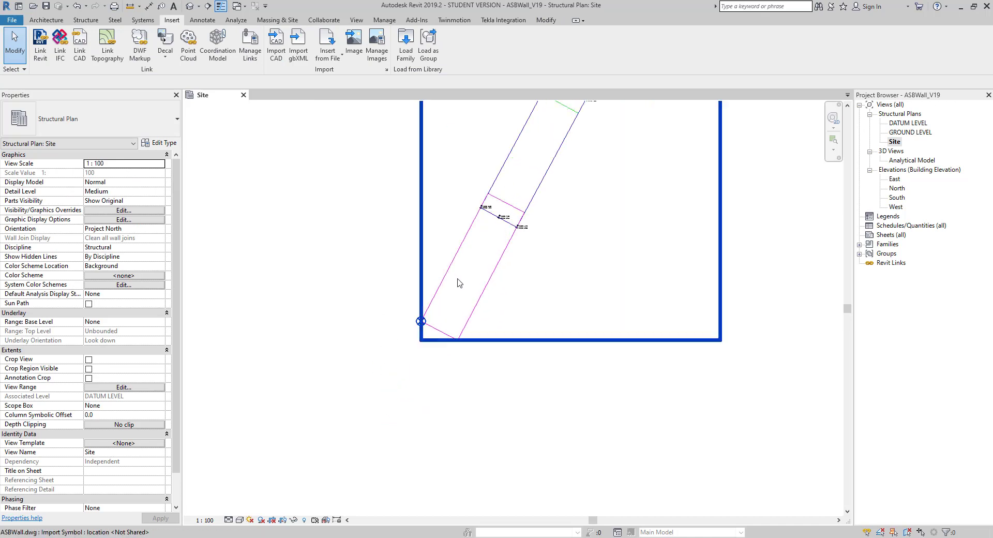
scroll(408, 362, "up", 3)
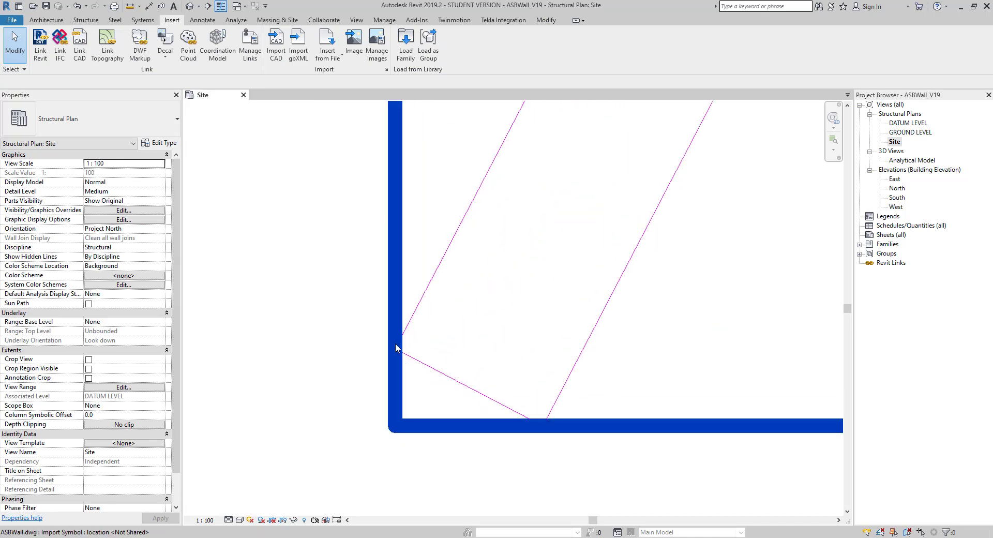
left_click(395, 348)
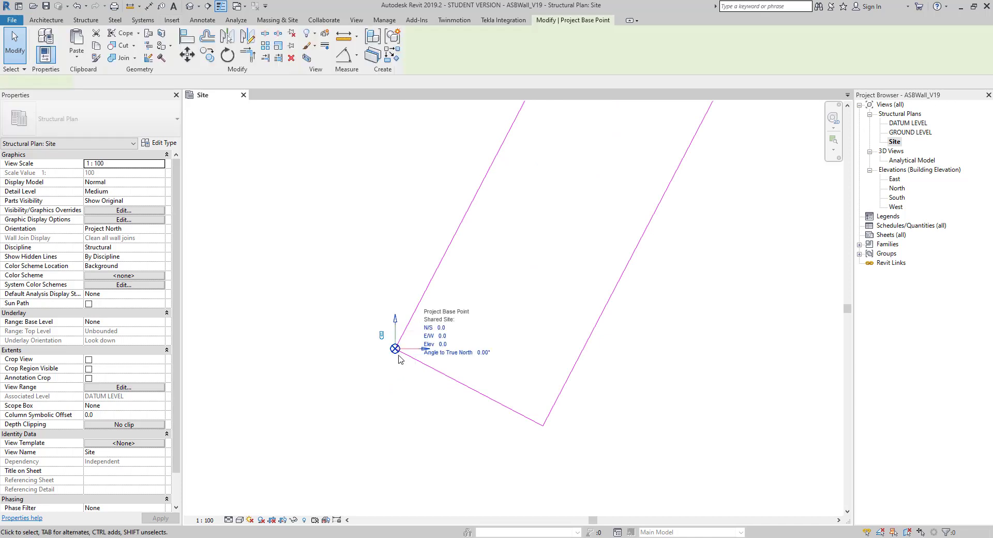
scroll(481, 317, "down", 2)
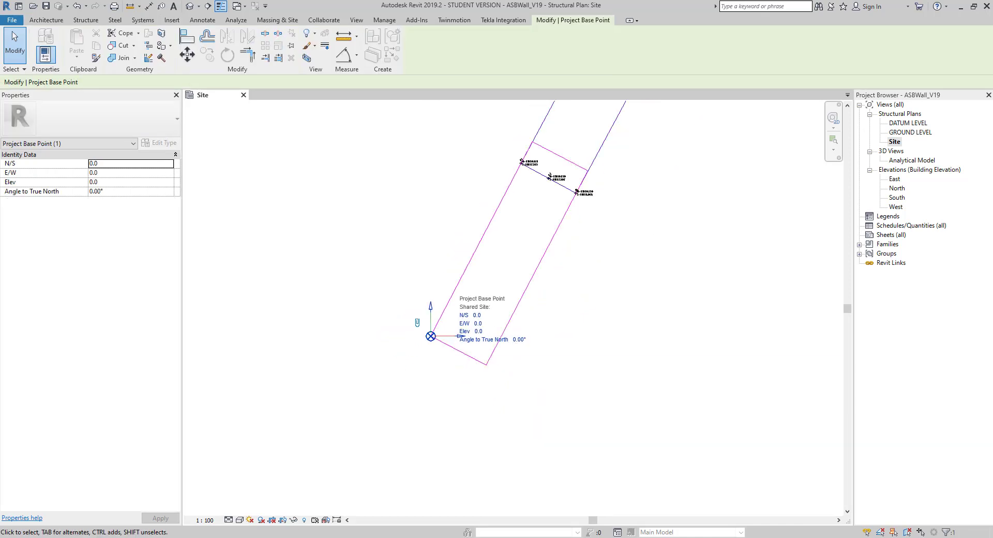
- In AutoCAD, copy the P1 coordinate label block to the panel's lower corner
left_click(342, 476)
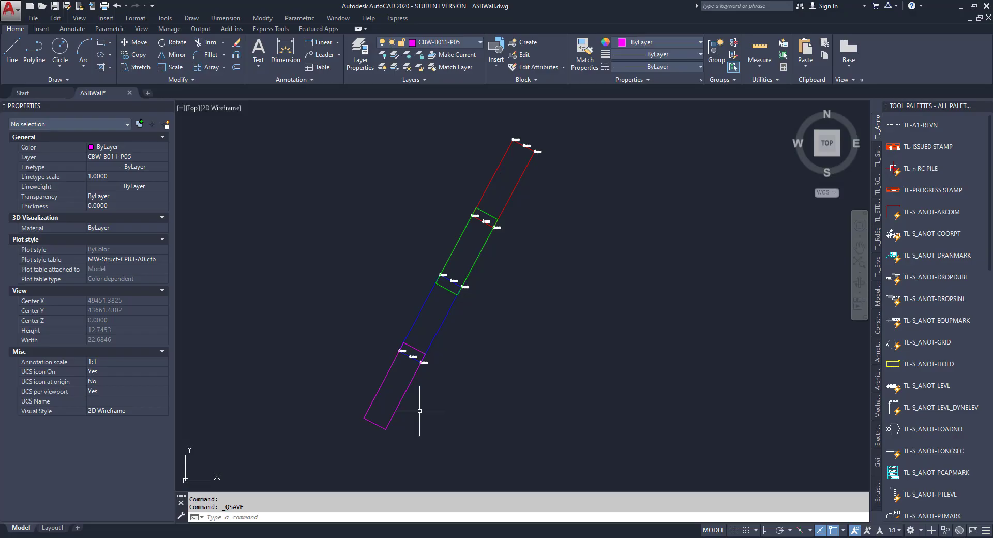
left_click(416, 277)
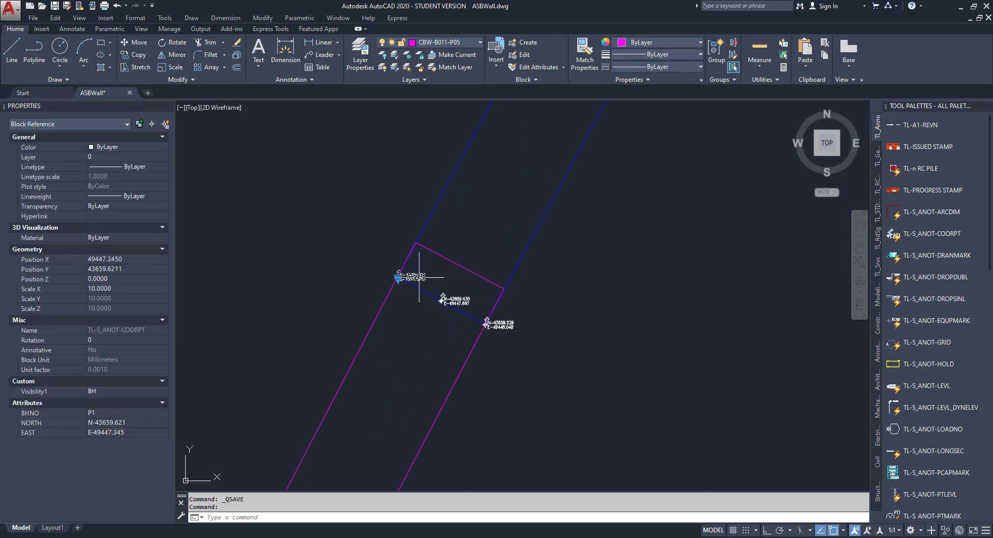
type("co")
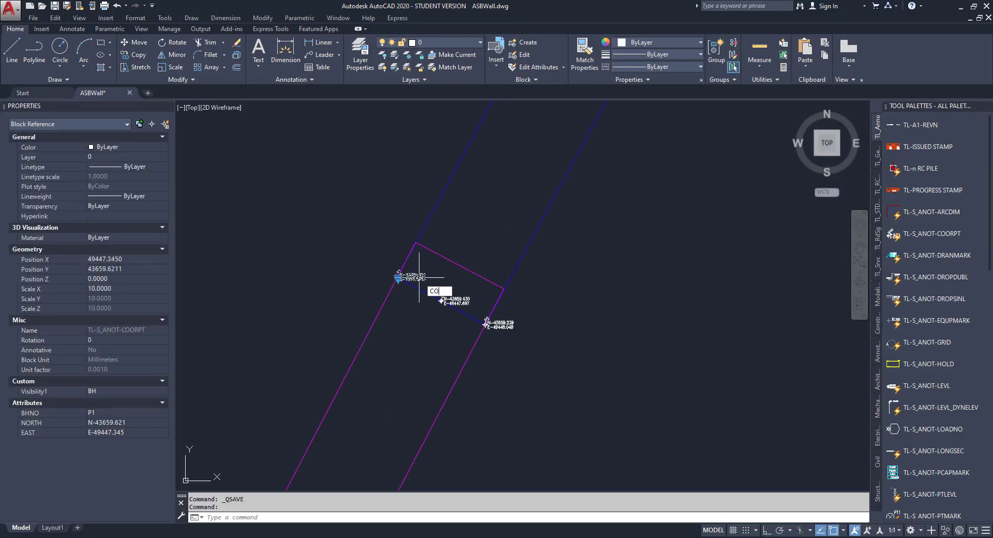
key("Return")
scroll(429, 271, "up", 5)
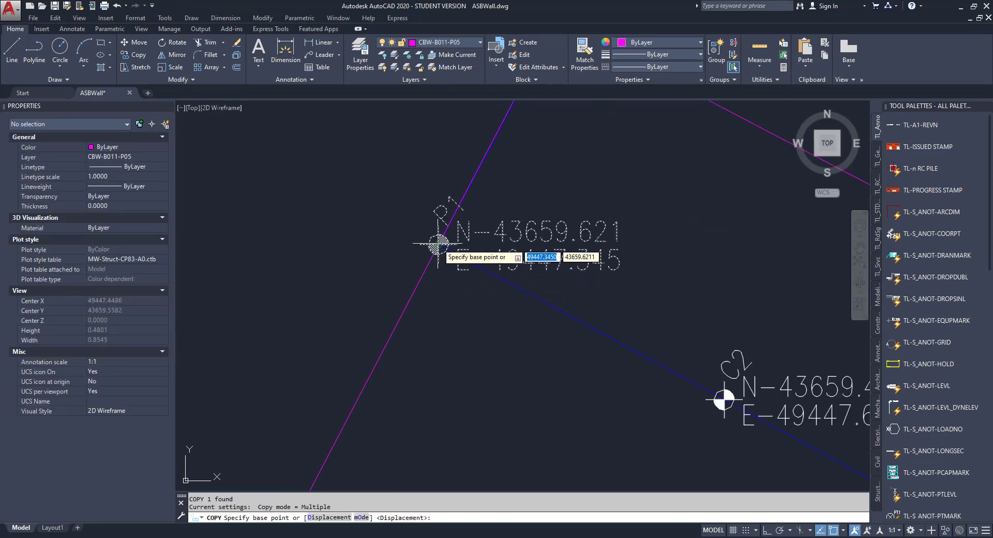
left_click(439, 242)
scroll(416, 394, "down", 5)
scroll(474, 308, "up", 5)
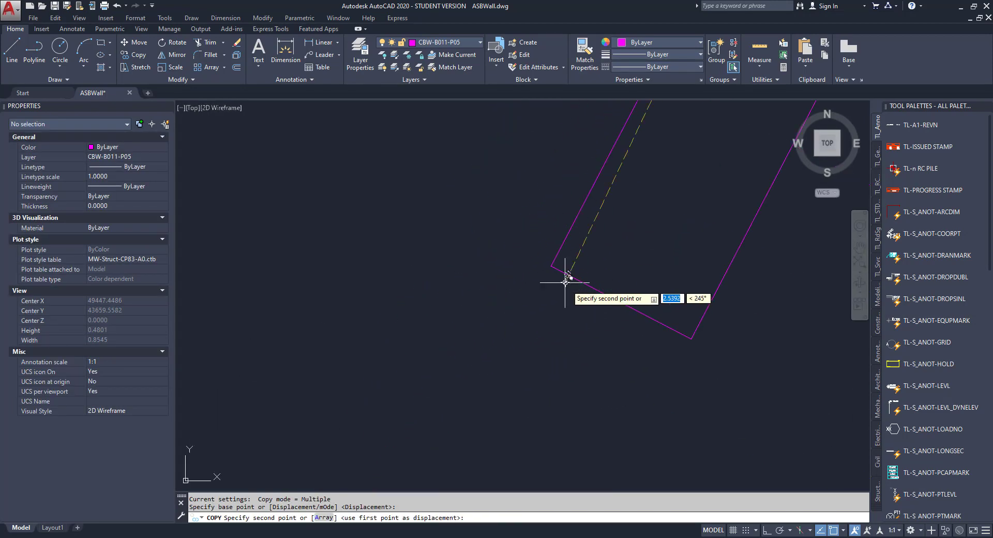
left_click(550, 271)
key("Escape")
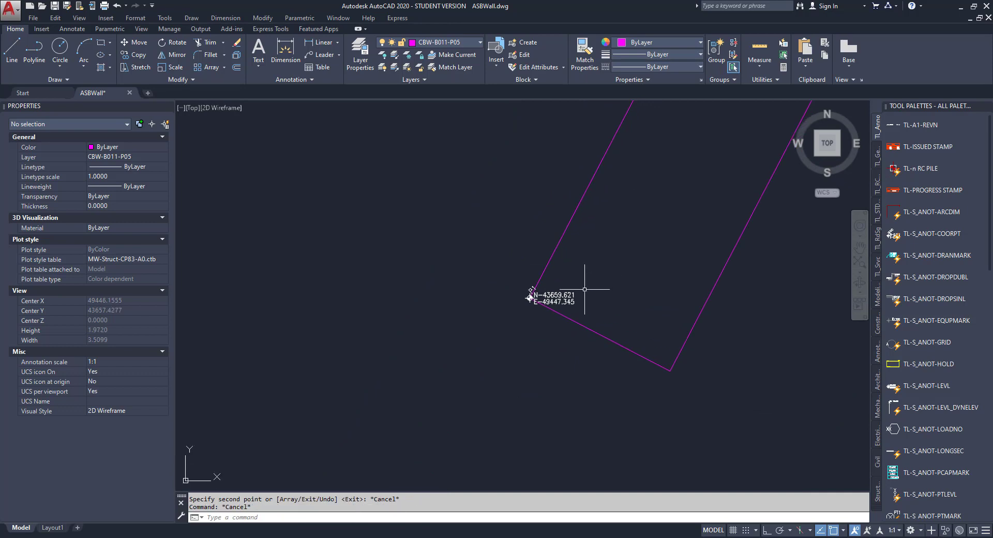
- Regenerate so the label reads N-43657.416 E-49446.192, and save the drawing
type("RE")
key("Return")
scroll(584, 289, "up", 3)
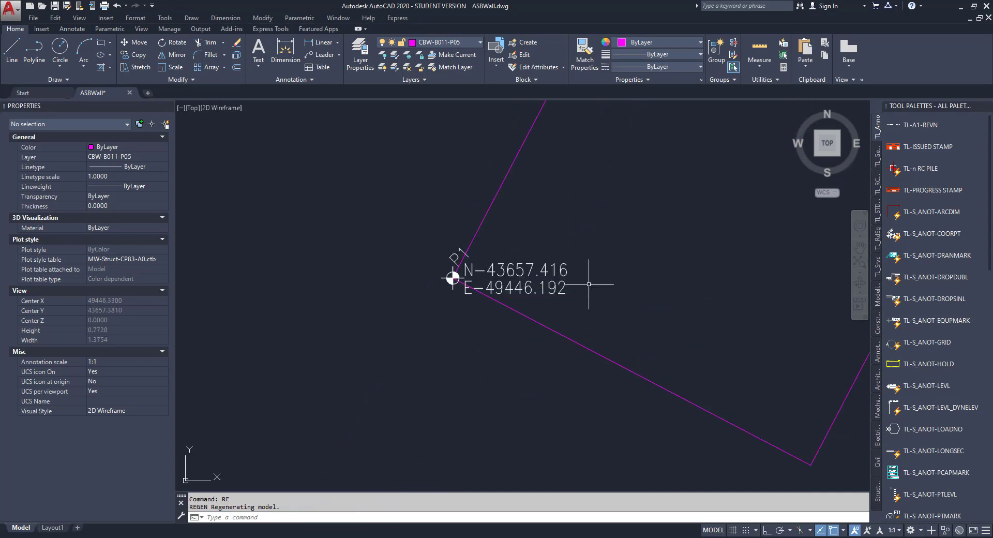
middle_click_drag(589, 283, 488, 300)
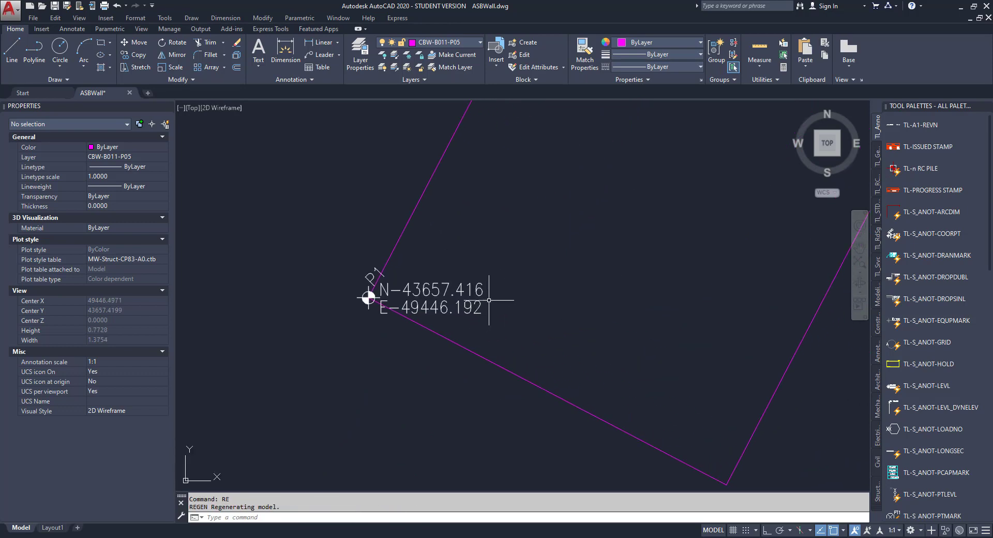
key("ctrl+s")
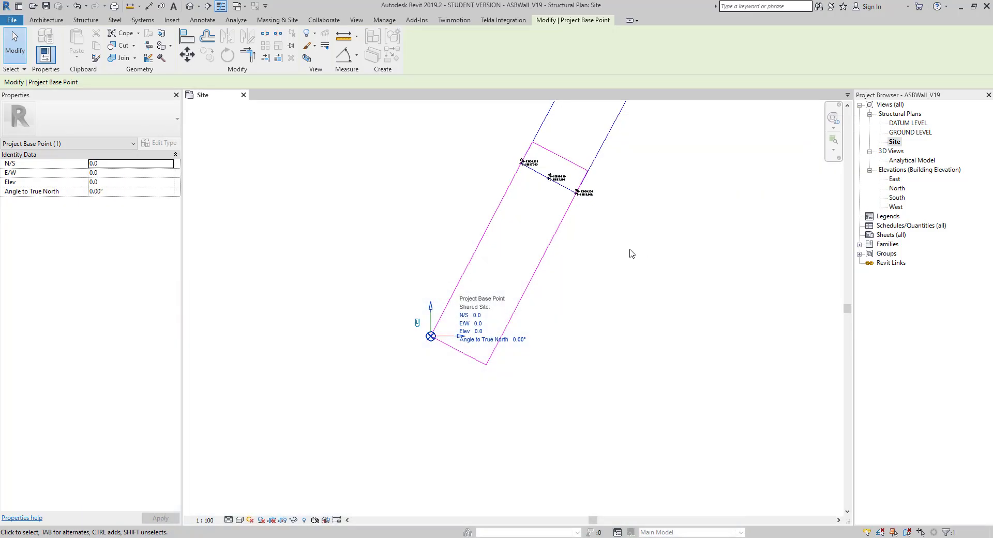
- Reload the ASBWall.dwg link from Manage Links CAD Formats
left_click(623, 250)
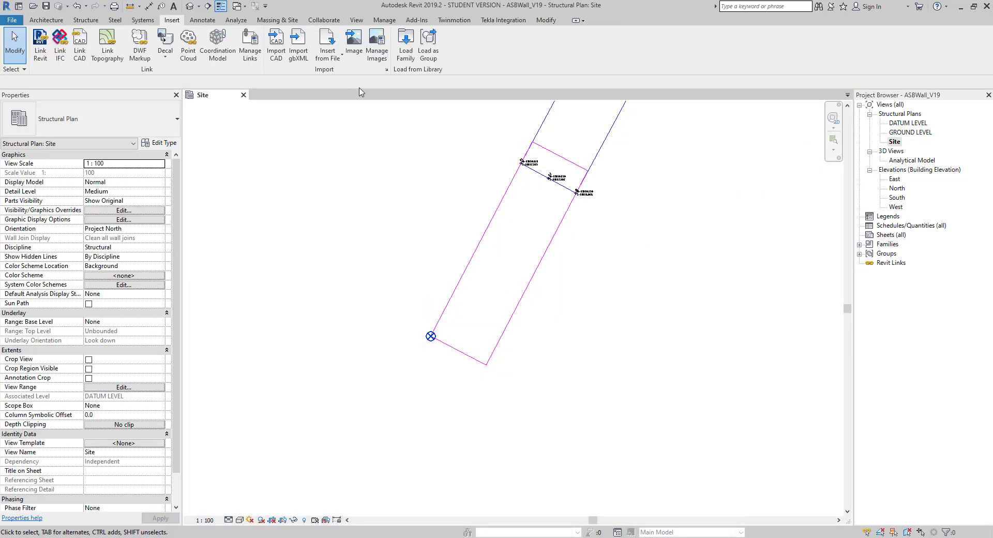
left_click(249, 45)
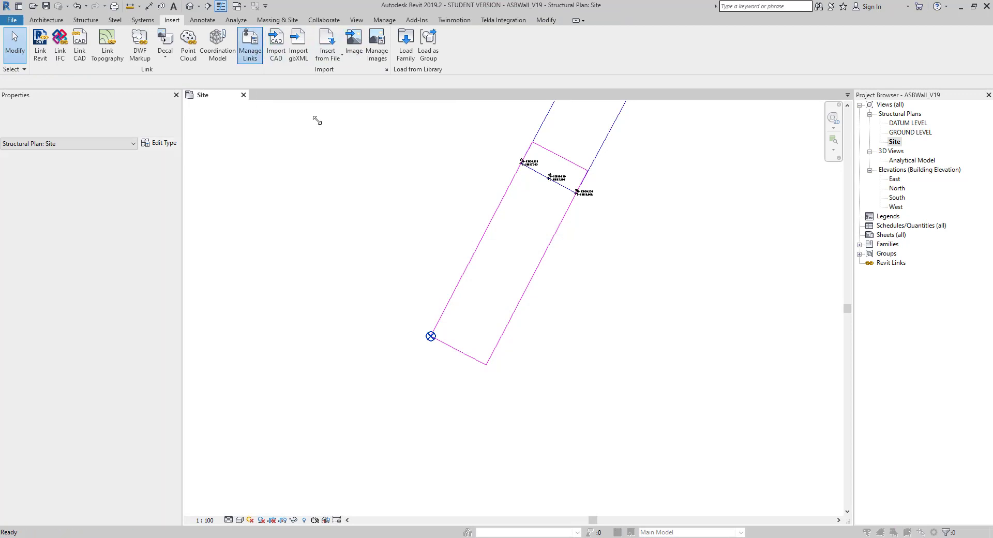
left_click(369, 130)
left_click(356, 168)
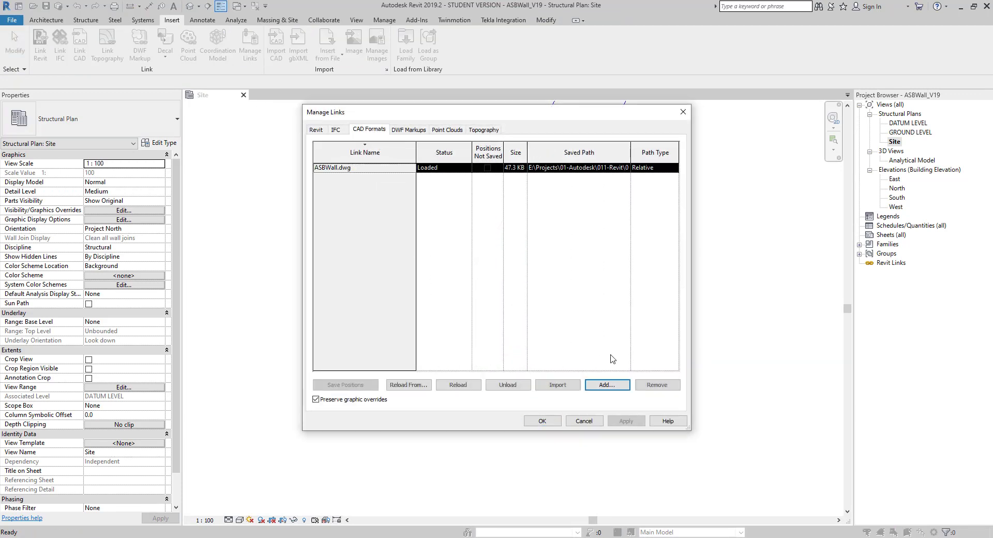
left_click(467, 387)
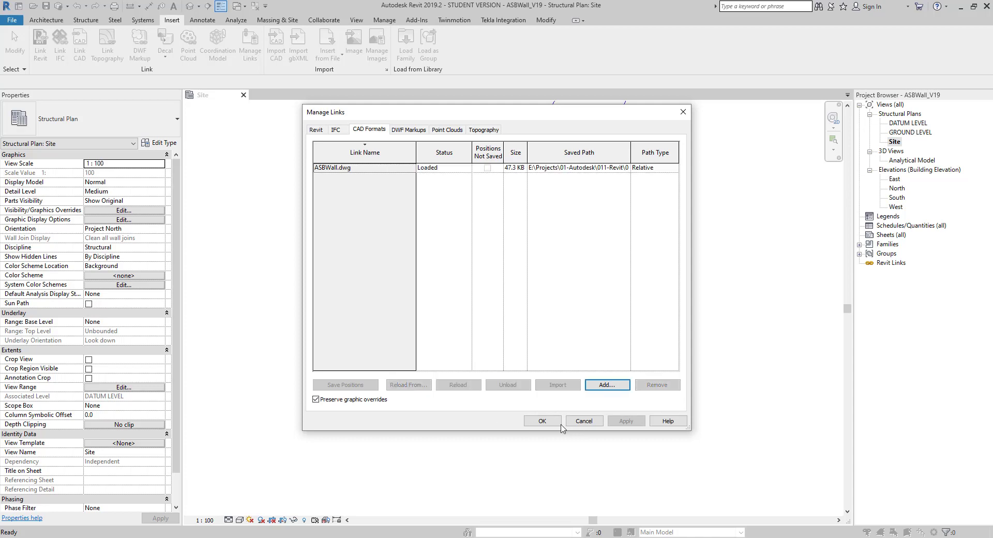
left_click(543, 420)
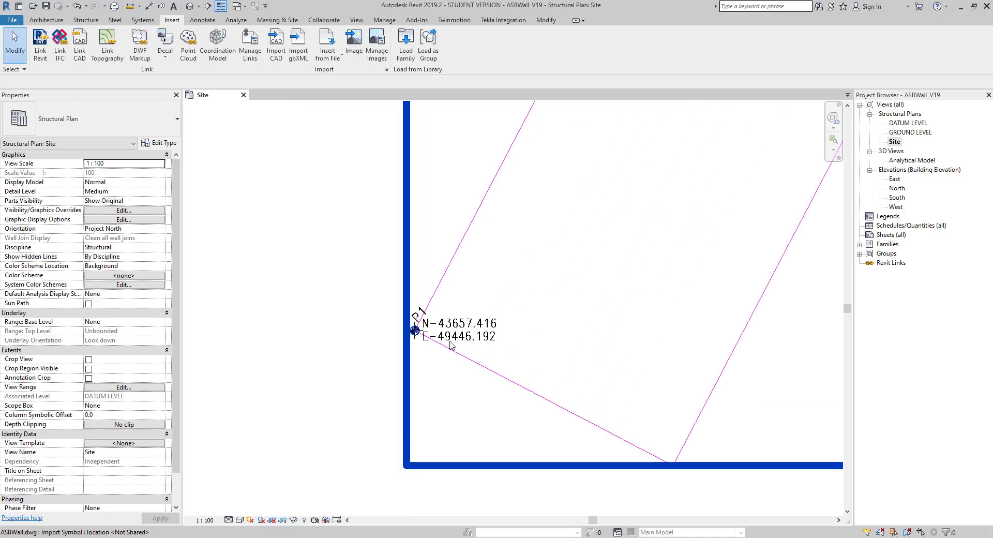
- Zoom in and select the Project Base Point at the N-43657.416 E-49446.192 marker
scroll(433, 334, "up", 3)
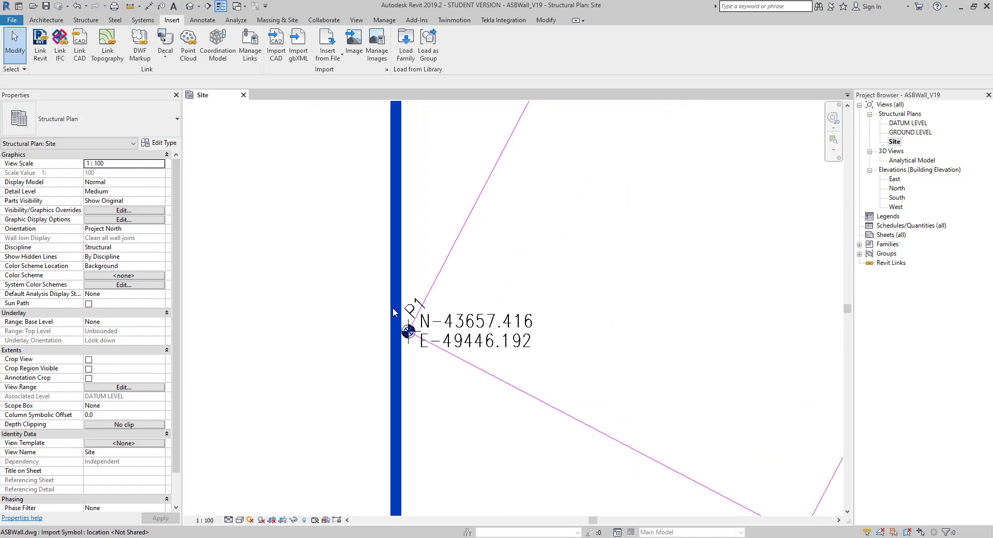
scroll(495, 361, "up", 3)
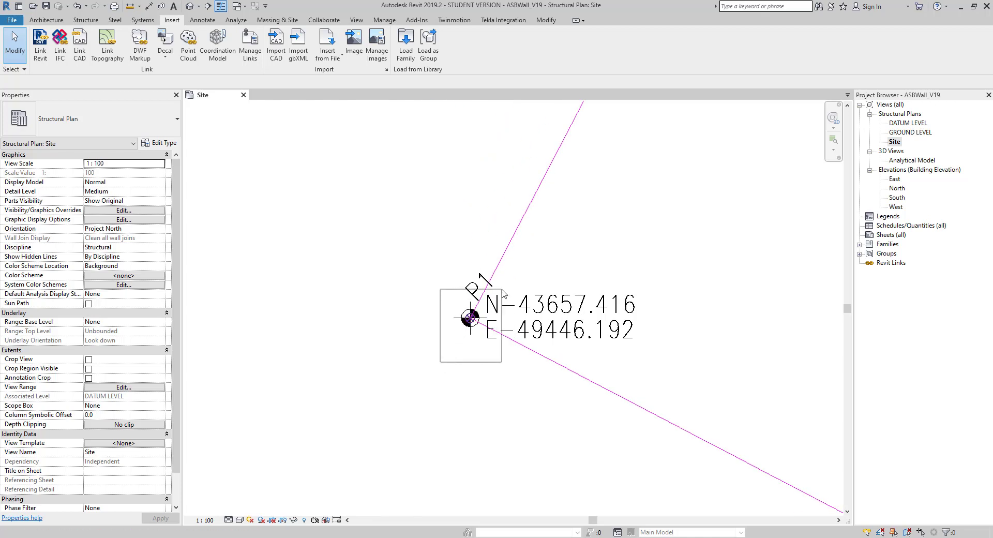
left_click(470, 316)
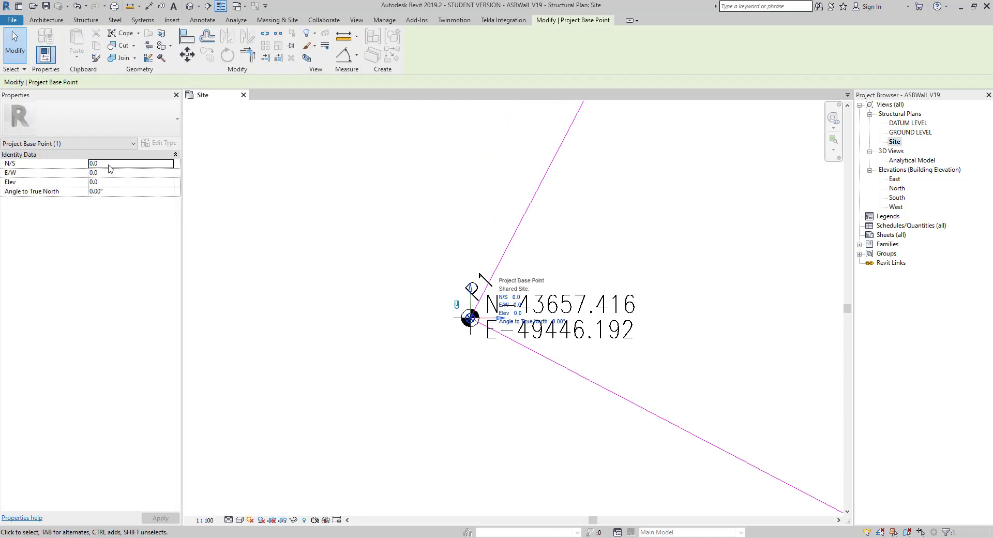
- Set the Project Base Point N/S coordinate to 3657416 and commit the change
left_click(107, 164)
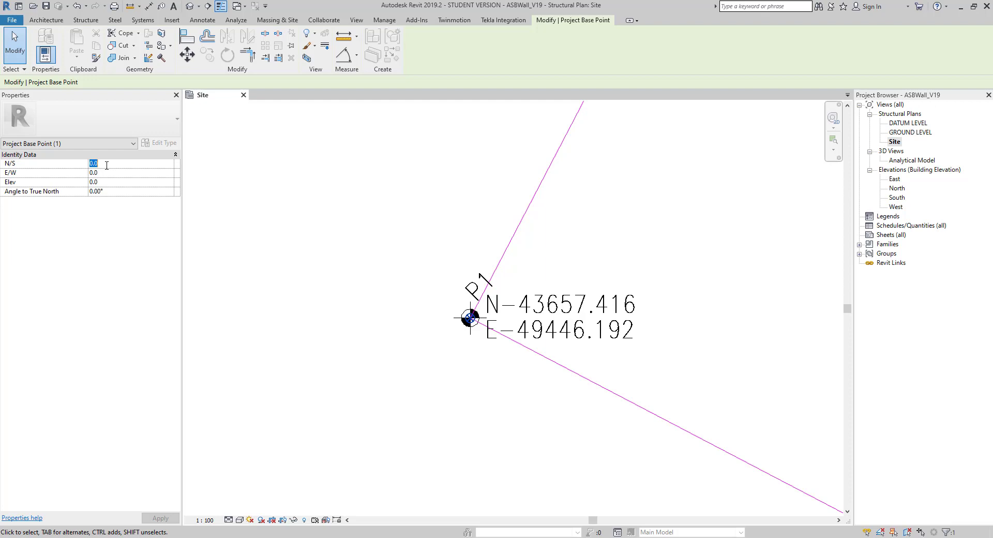
type("4")
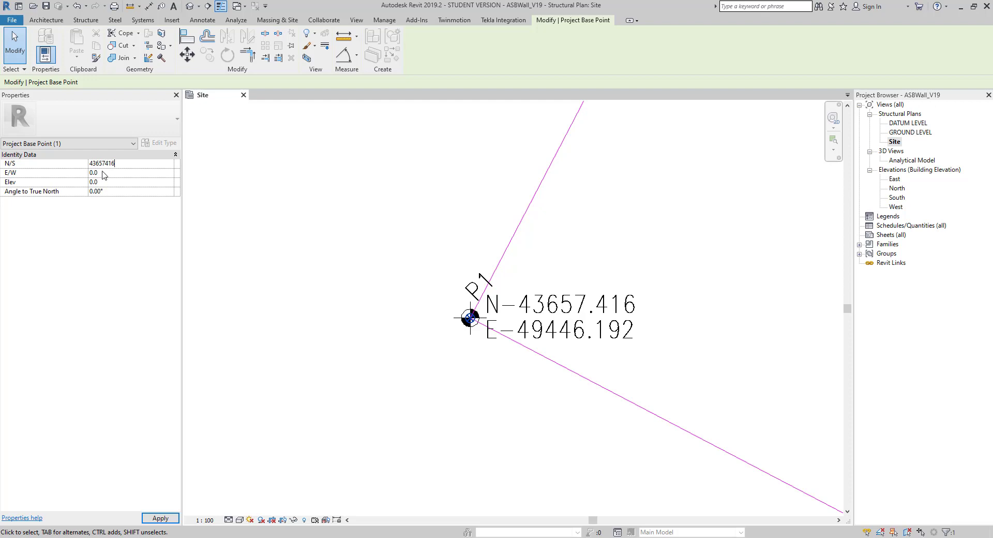
type("3657416")
key("Tab")
left_click(106, 182)
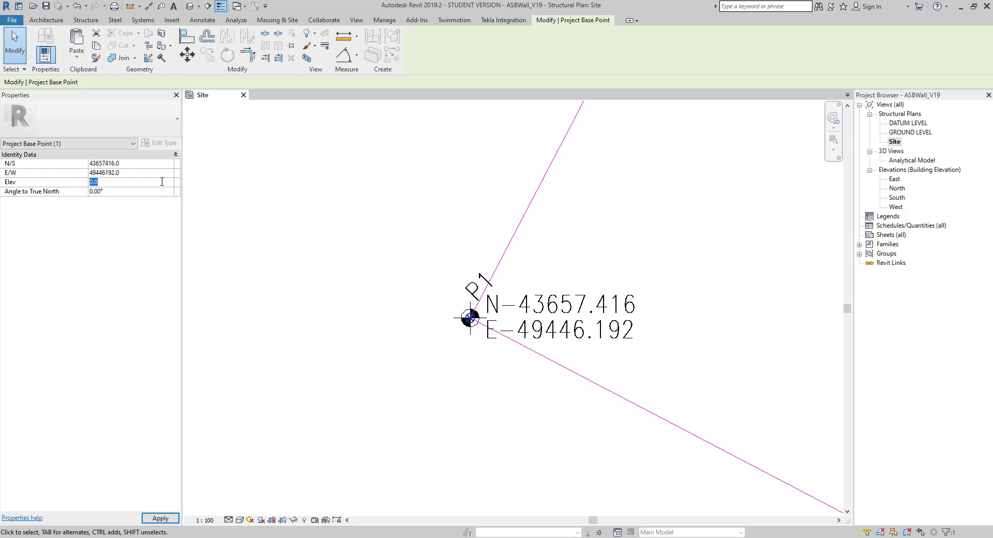
key("Return")
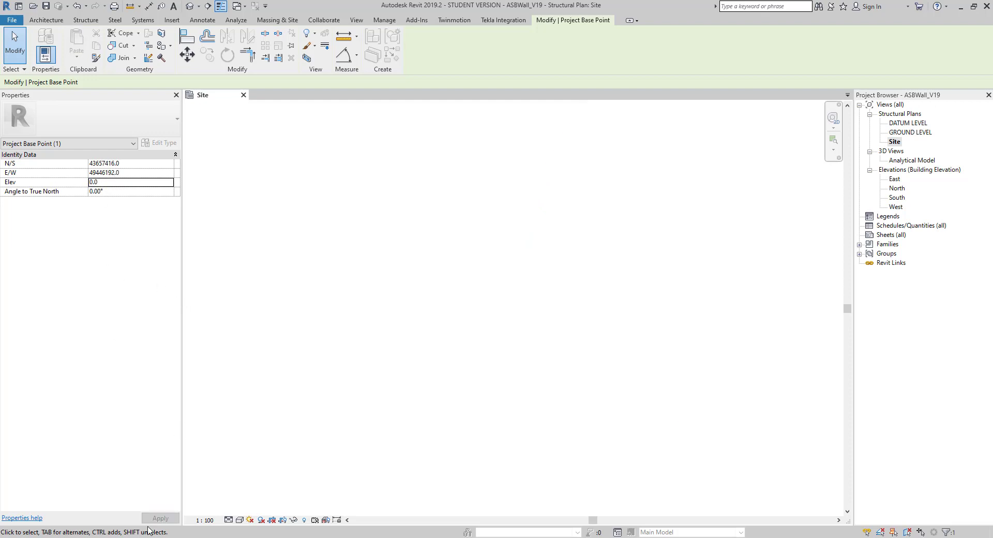
- Recheck the base point's position in the Site plan, then switch to the default 3D view
left_click(303, 468)
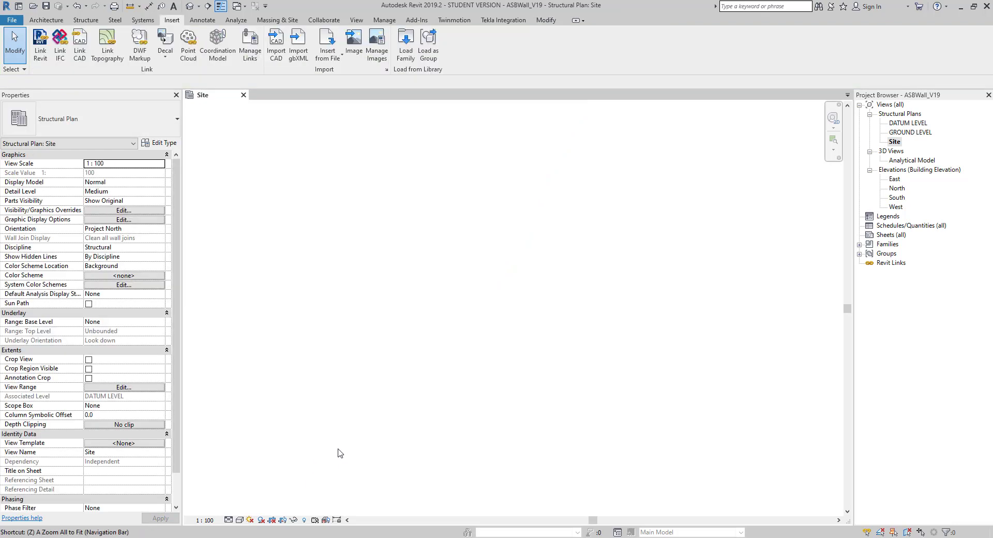
scroll(517, 309, "up", 5)
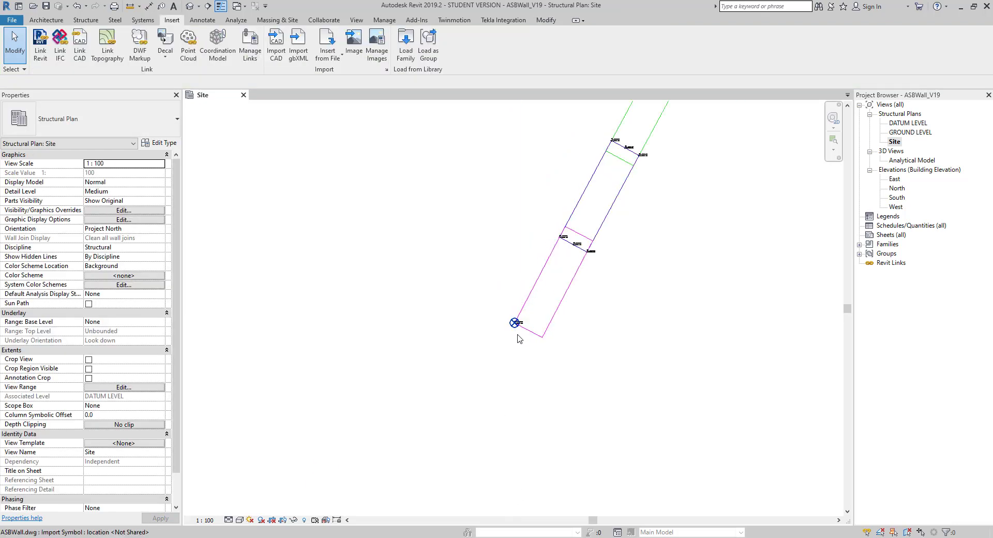
left_click_drag(499, 334, 532, 298)
scroll(538, 330, "up", 6)
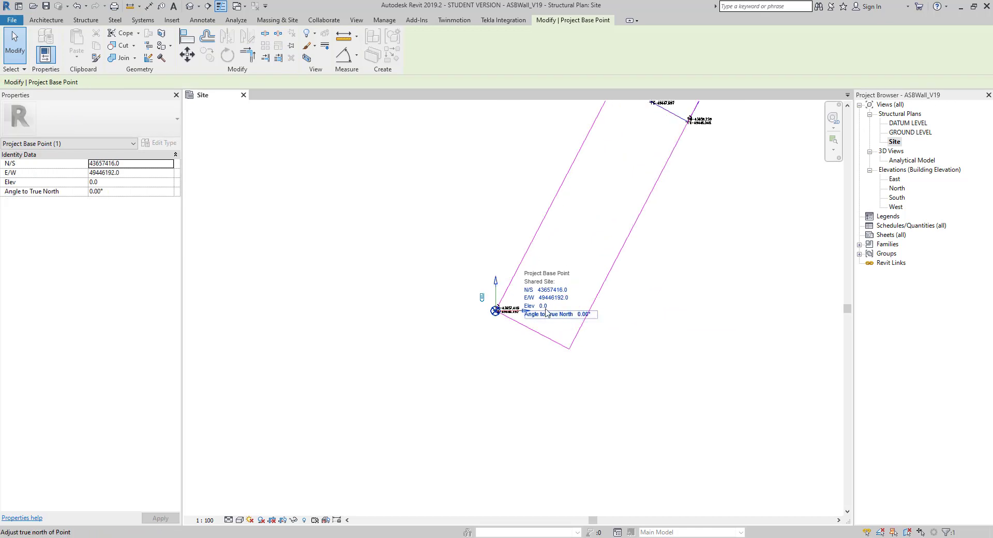
middle_click_drag(446, 313, 482, 320)
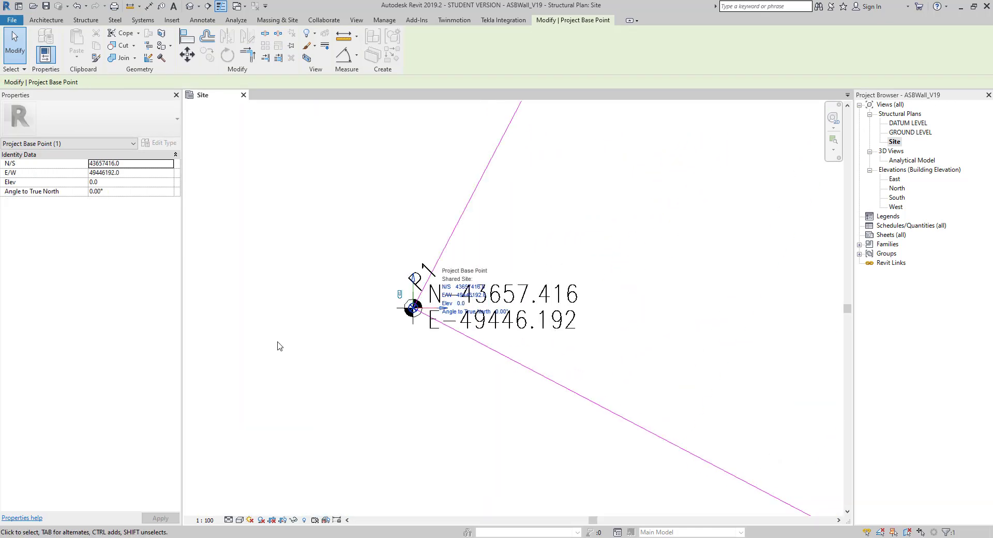
scroll(295, 348, "down", 3)
left_click(346, 386)
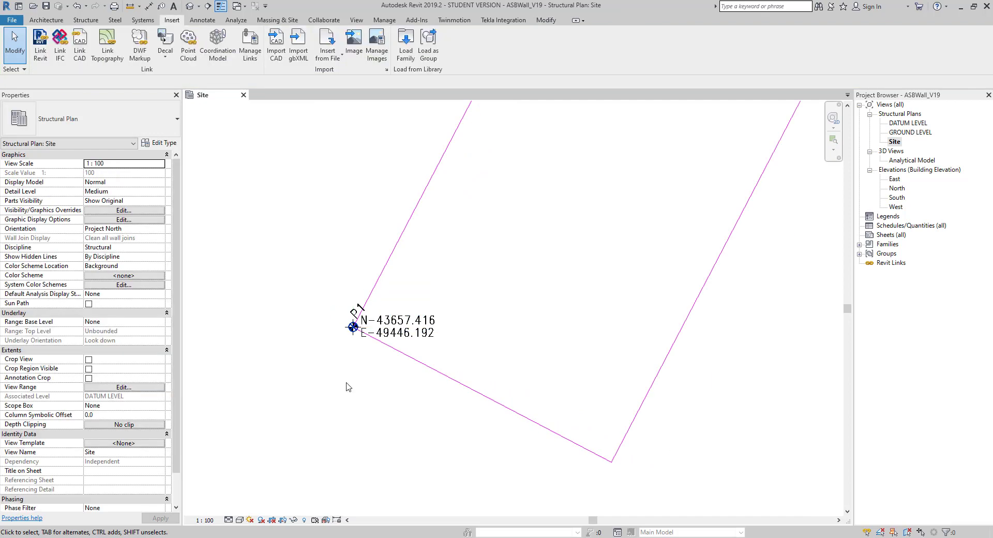
scroll(406, 377, "down", 6)
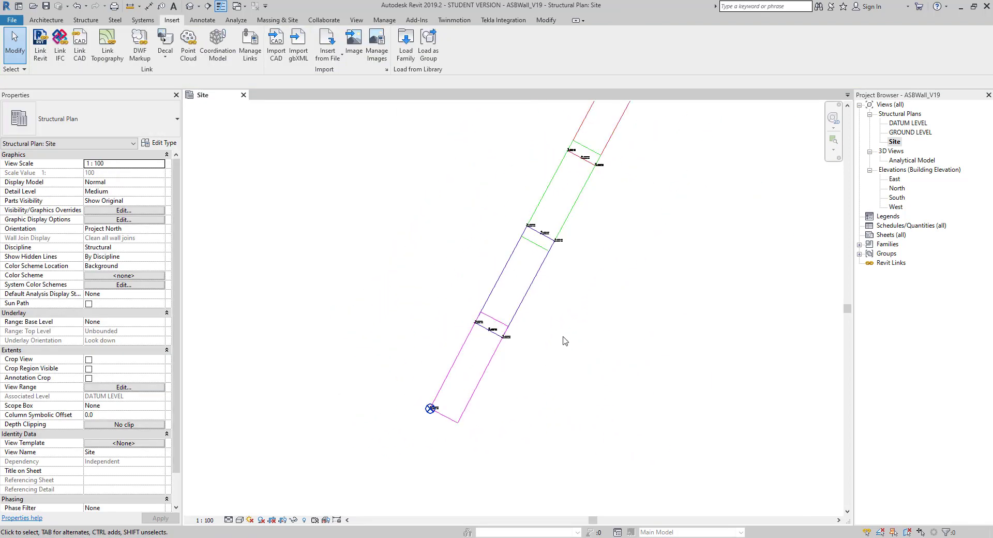
scroll(565, 340, "down", 3)
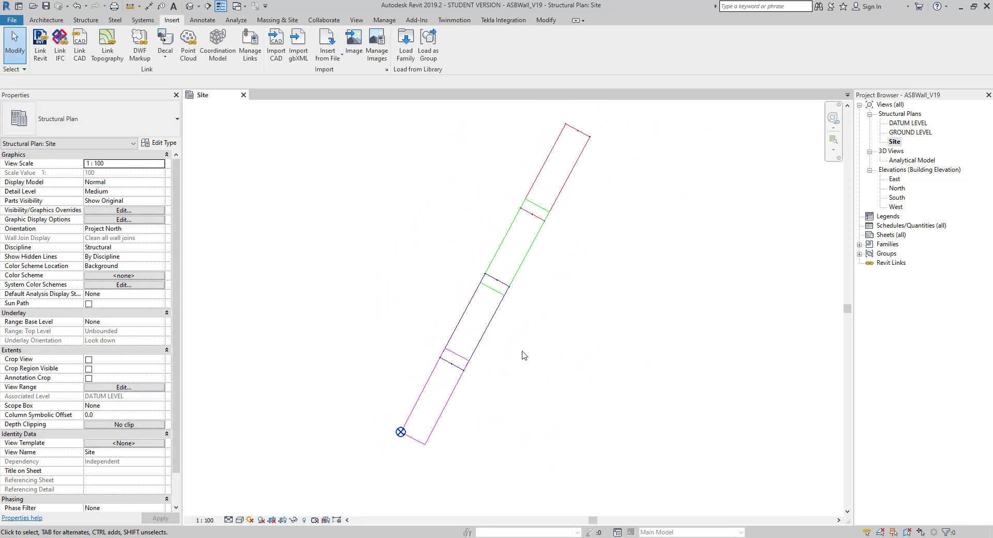
left_click(191, 6)
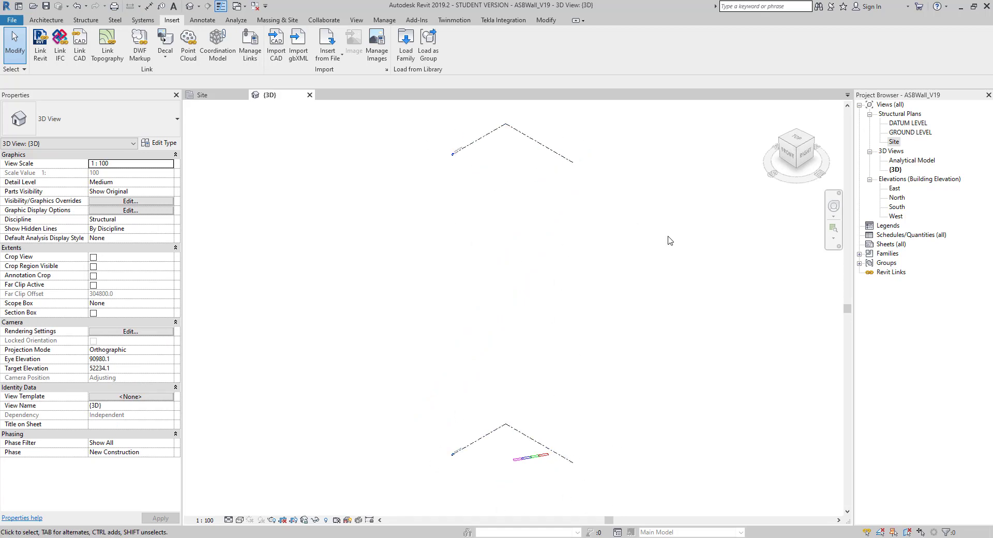
- Save the project and show the TL_CreateAs-Built_D-WallThruCAD-Excel script inputs in Dynamo Player
middle_click_drag(664, 262, 543, 272)
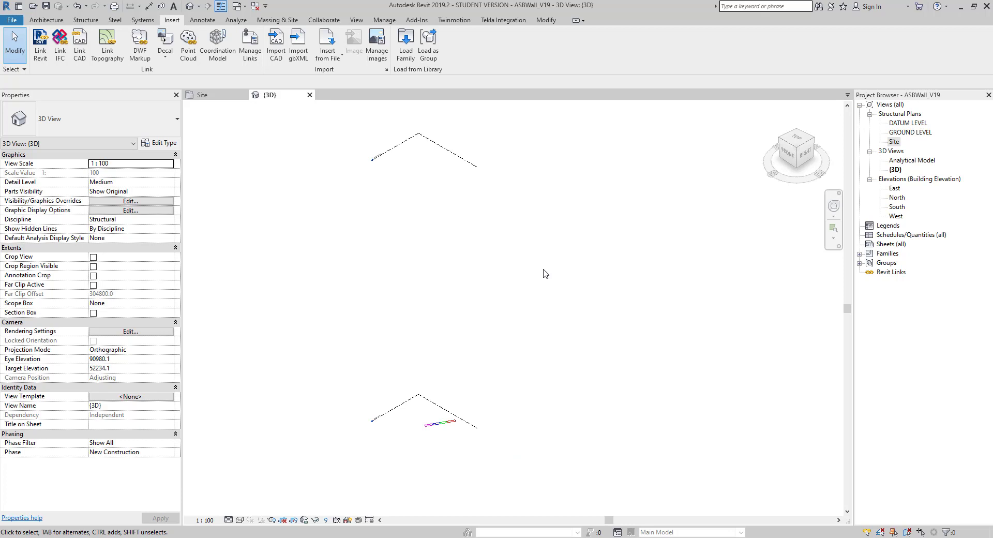
left_click(46, 7)
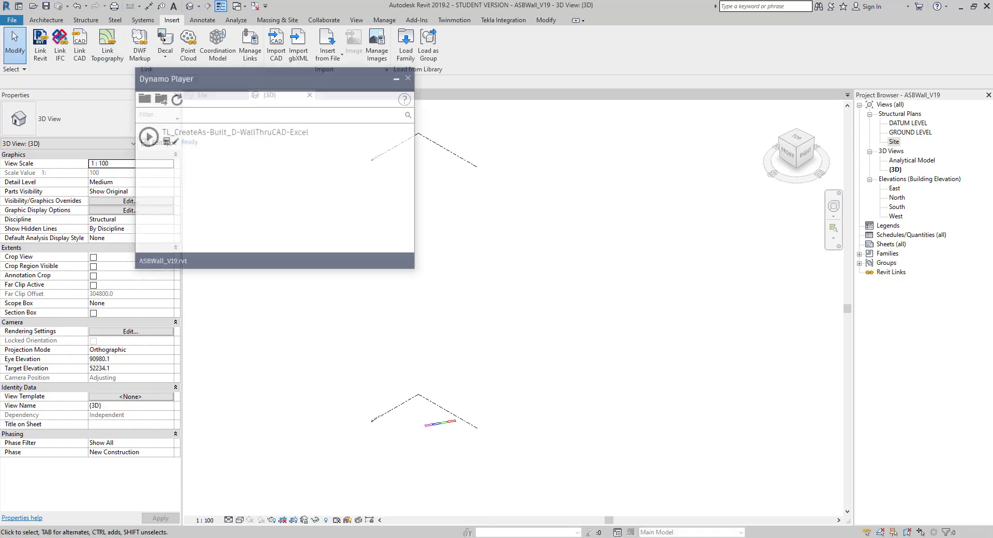
left_click_drag(309, 37, 817, 71)
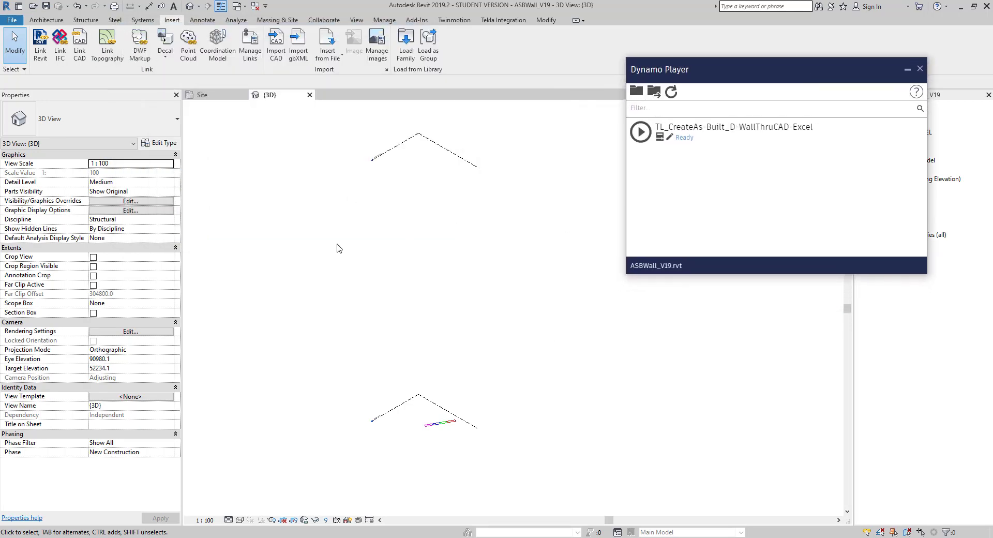
left_click(660, 137)
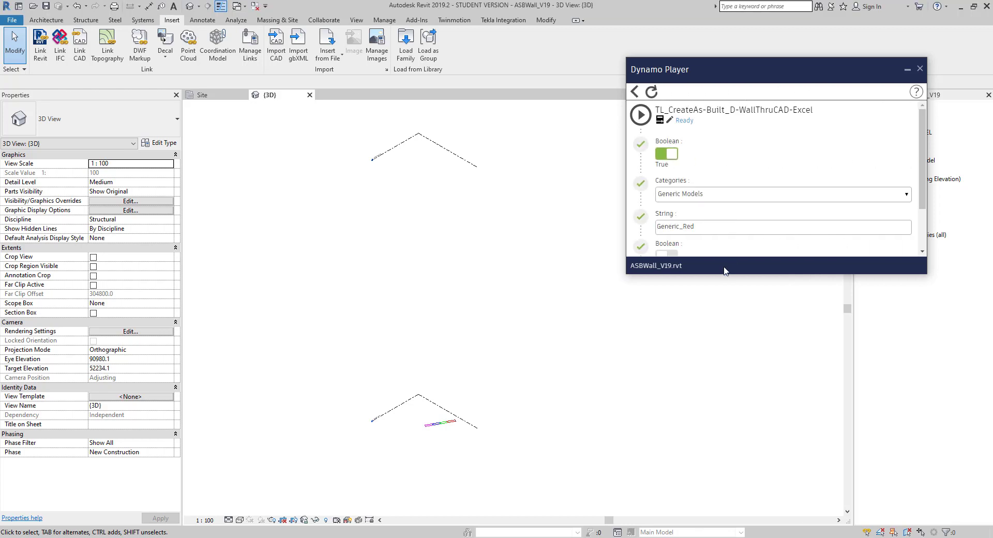
left_click_drag(724, 274, 723, 453)
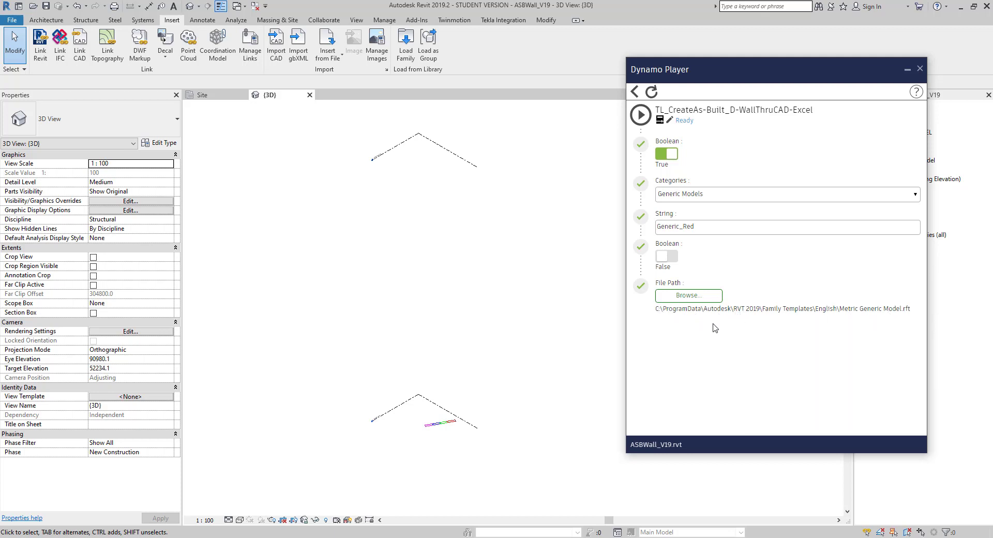
left_click_drag(772, 70, 853, 28)
- Run the wall script with the CBW-As-Built-Data workbook and sheet CBW-B011-P02, then switch to Excel
left_click(721, 72)
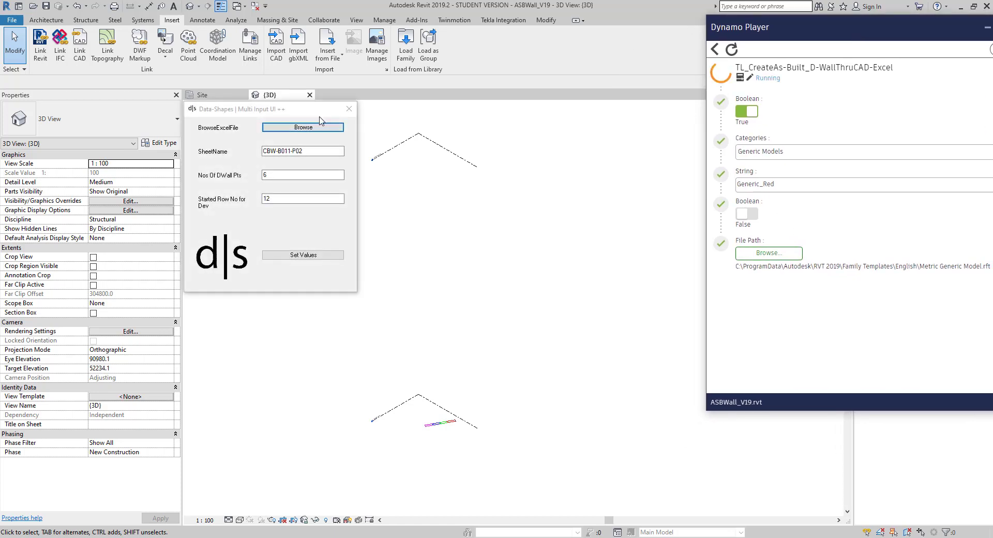
left_click_drag(317, 110, 222, 86)
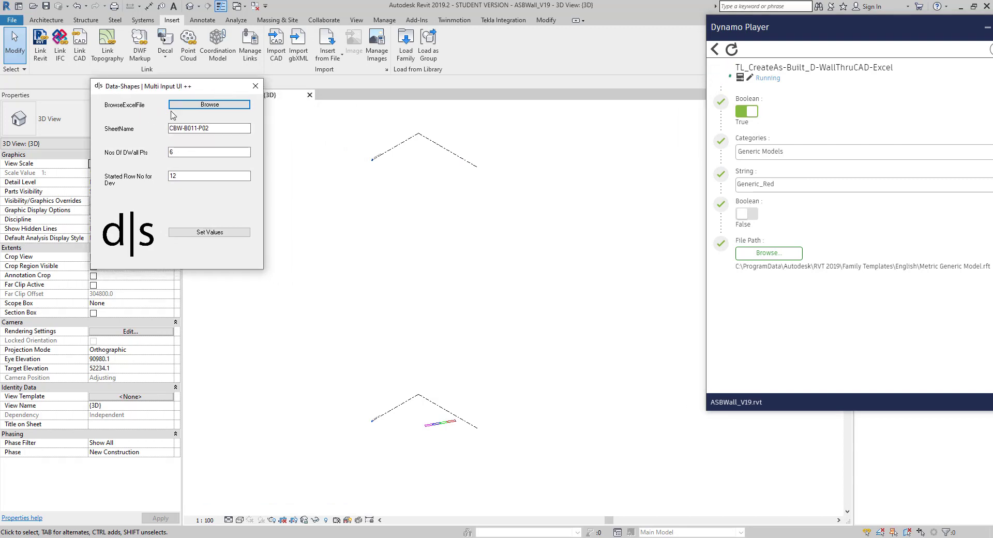
left_click(212, 106)
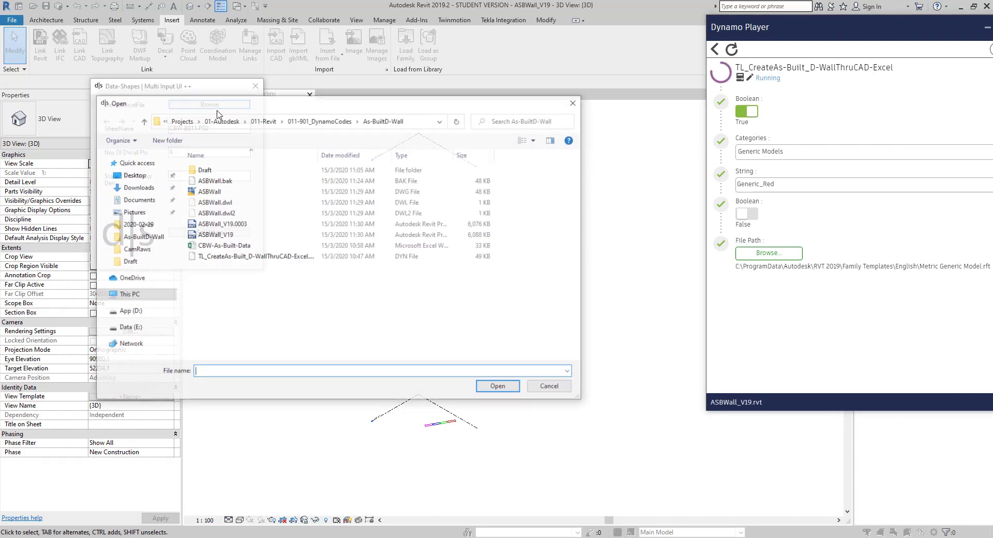
left_click(226, 247)
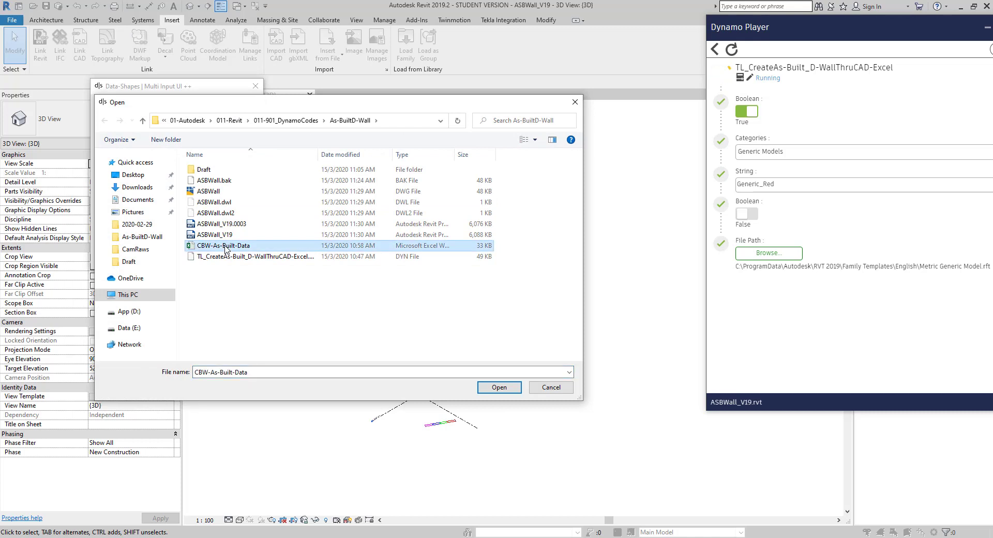
left_click(499, 387)
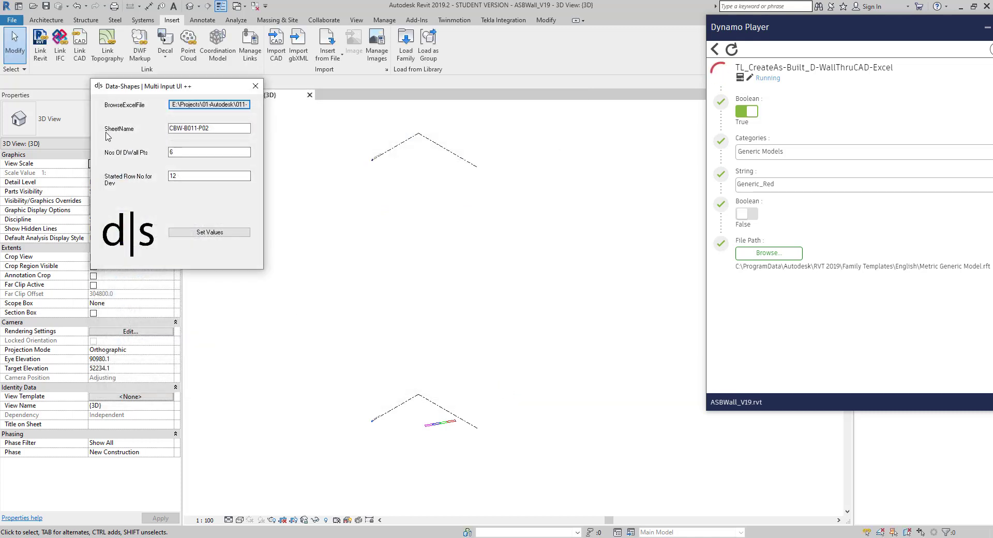
left_click_drag(214, 127, 145, 128)
left_click(216, 128)
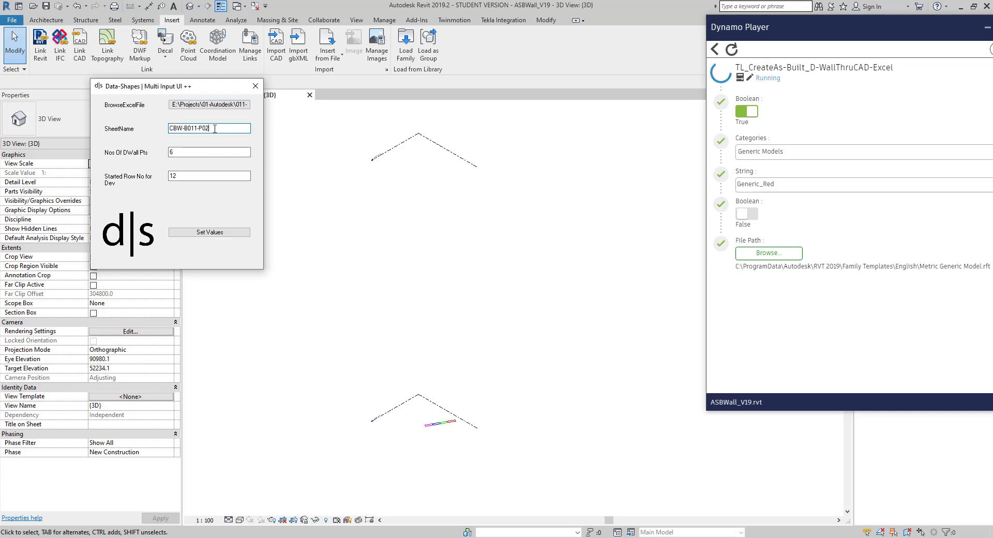
key("alt+Tab")
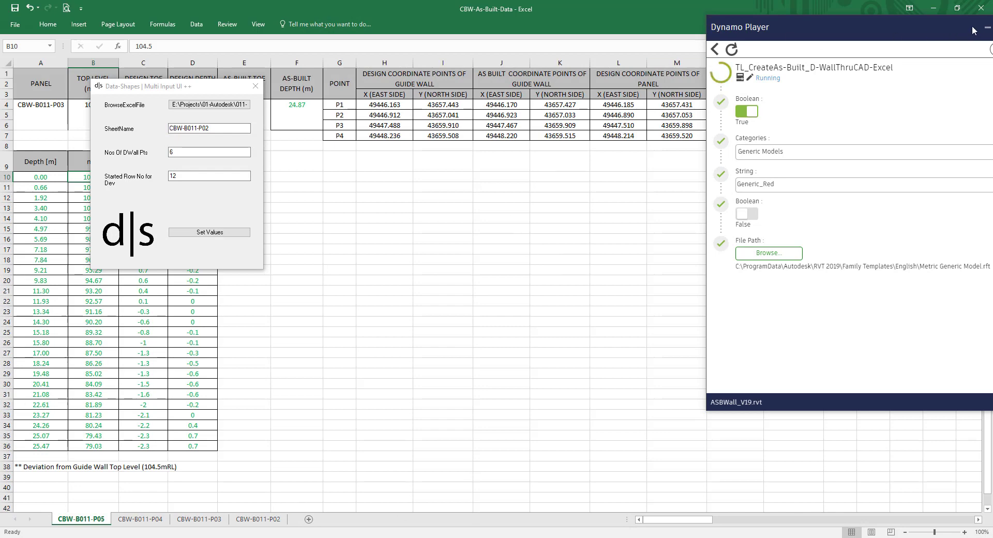
- Open sheet CBW-B011-P02 in Excel and compare it with the dialog's point count
left_click_drag(919, 33, 0, 90)
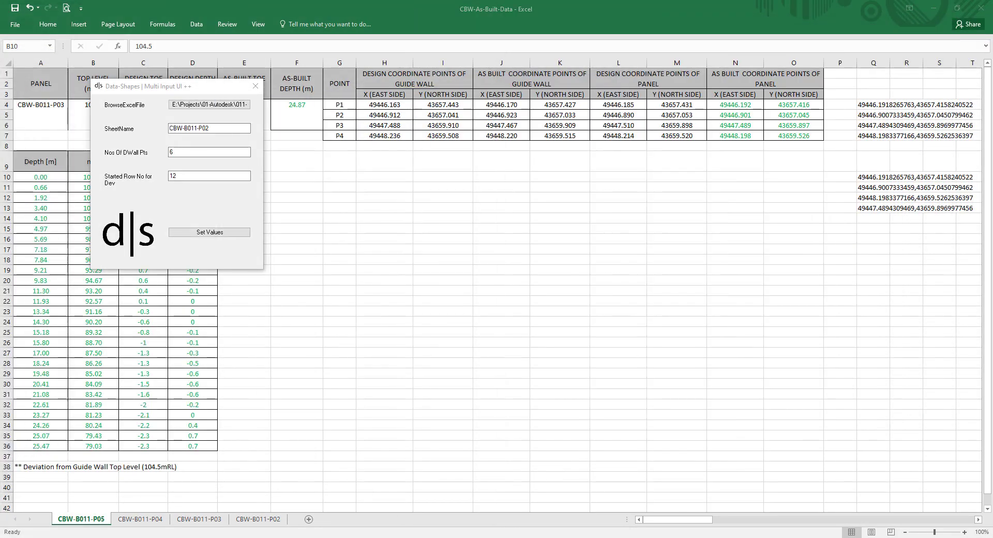
left_click(269, 520)
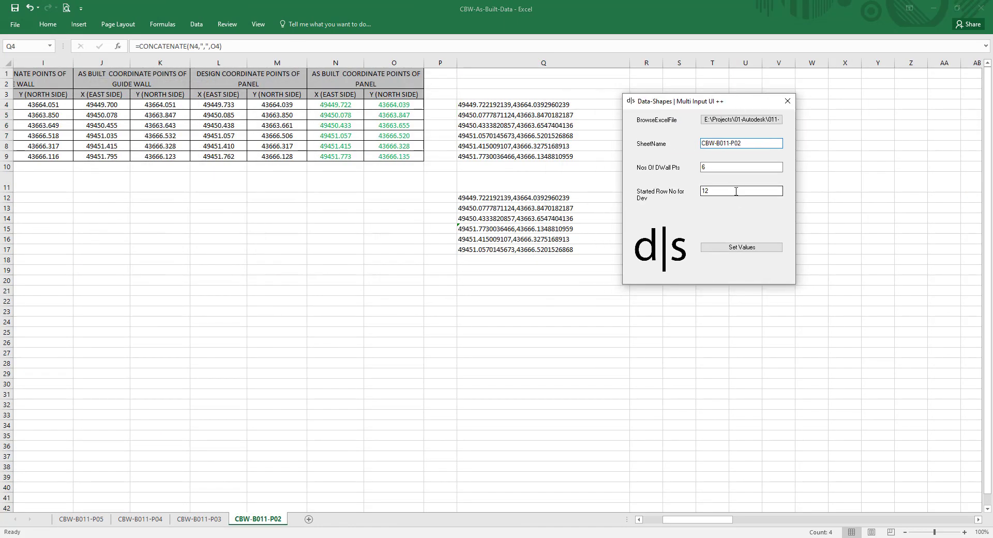
left_click(935, 9)
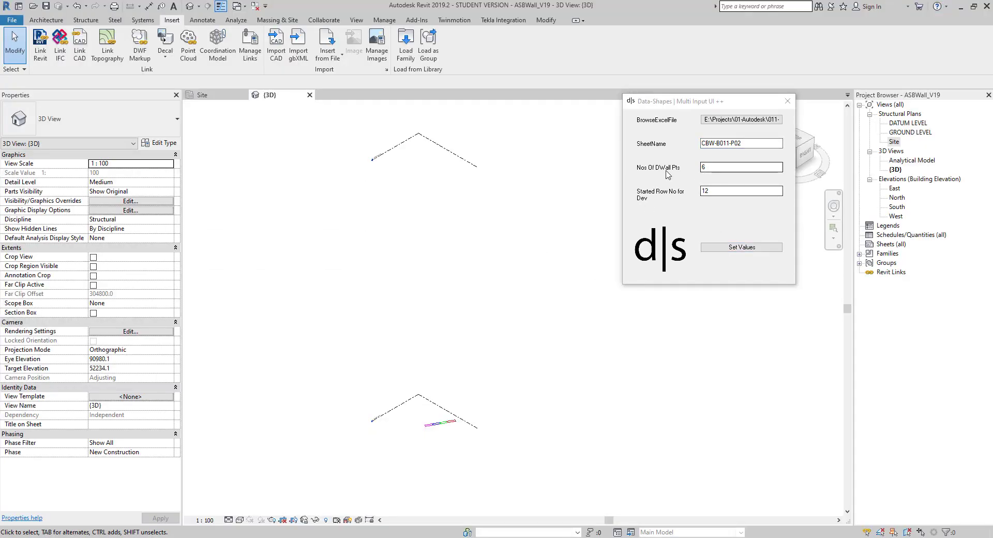
double_click(703, 168)
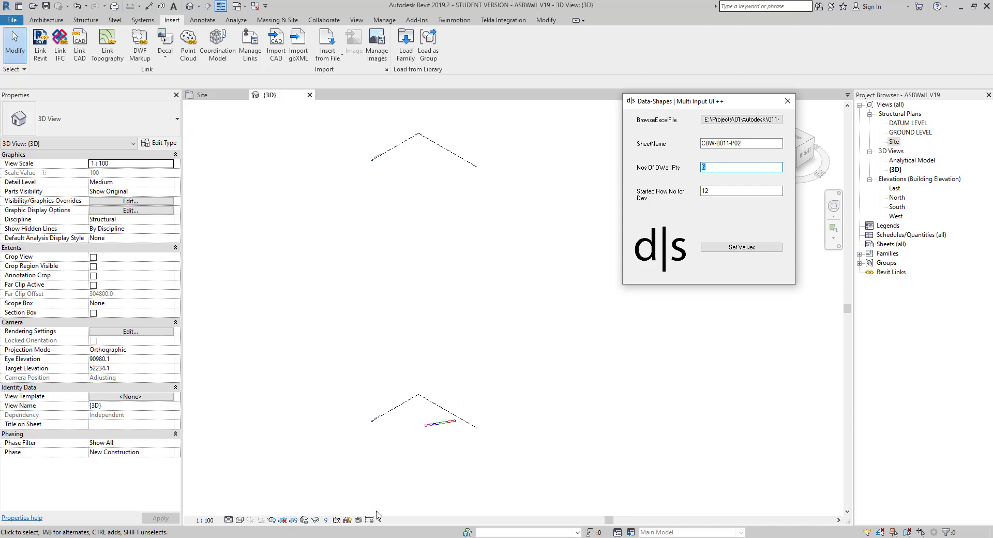
- Verify the six panel points in N4:O9 and start row 12 against the dialog values
left_click(295, 493)
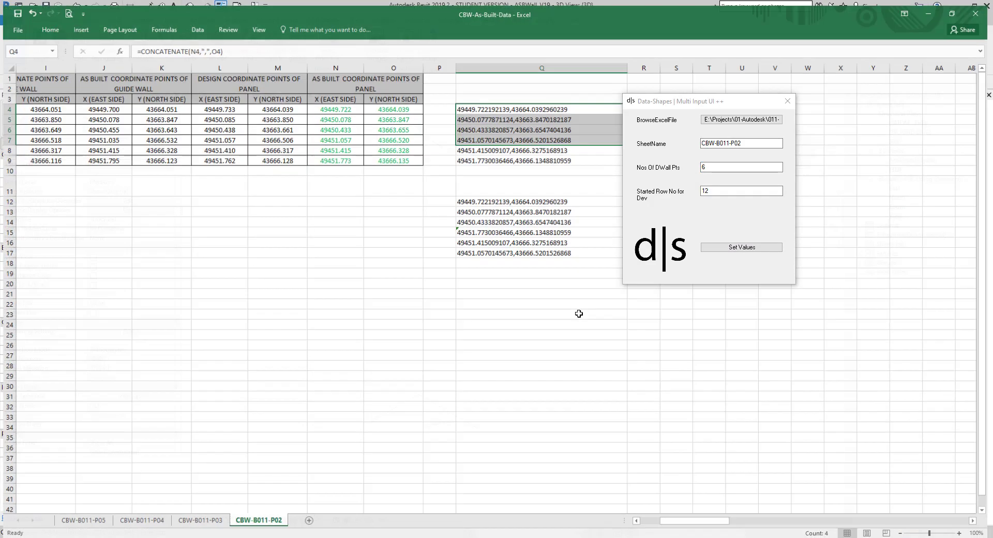
left_click_drag(322, 105, 393, 156)
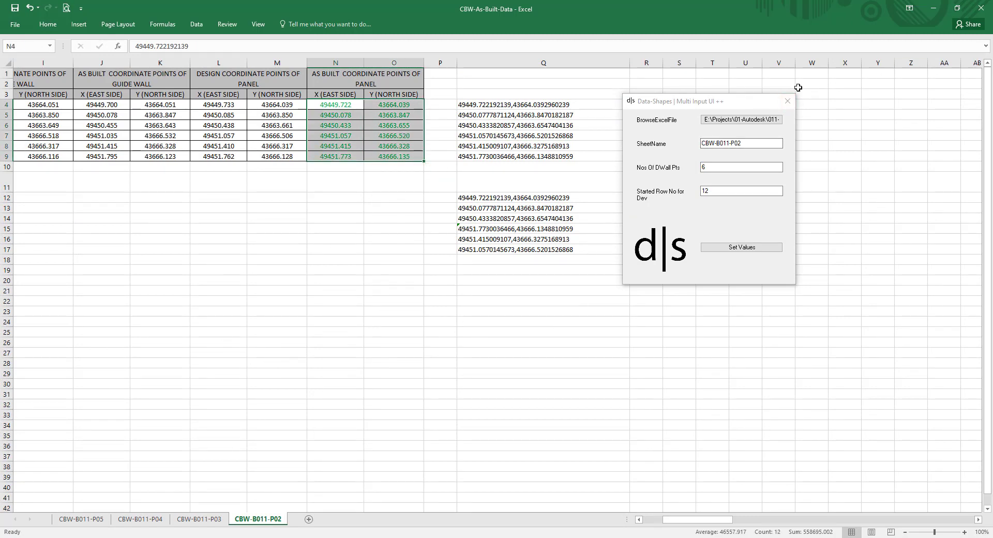
left_click(703, 166)
key("Tab")
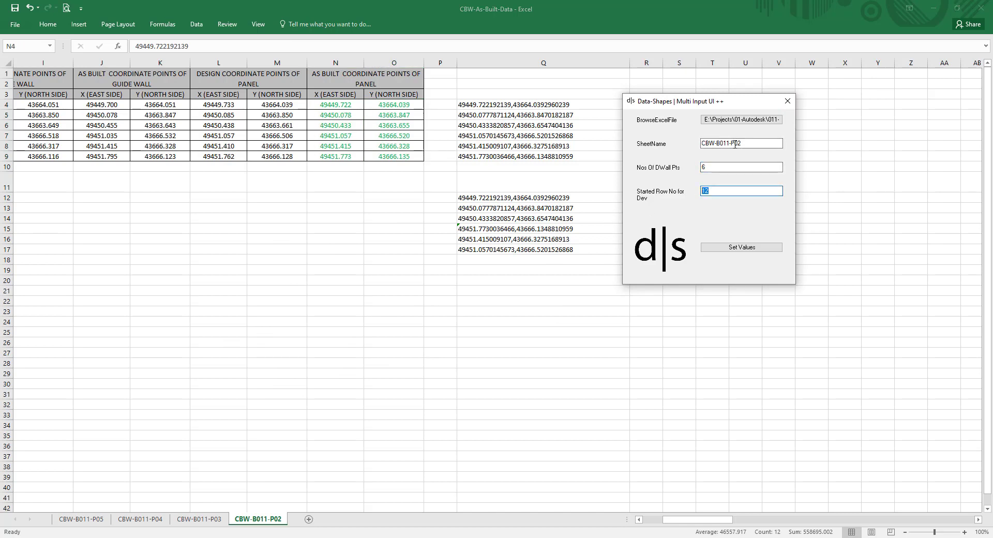
key("shift+Tab")
key("Tab")
key("shift+Tab")
left_click_drag(679, 520, 659, 520)
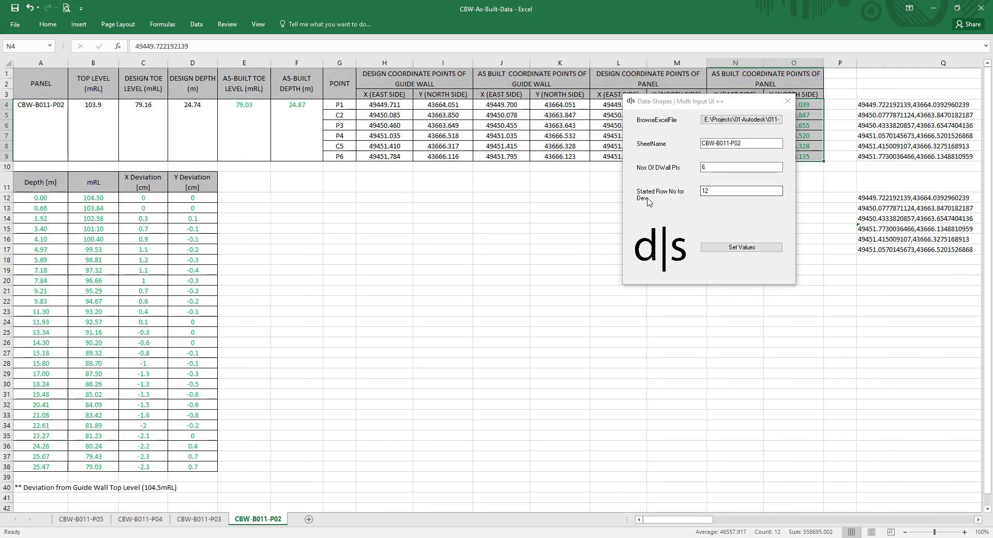
left_click(7, 198)
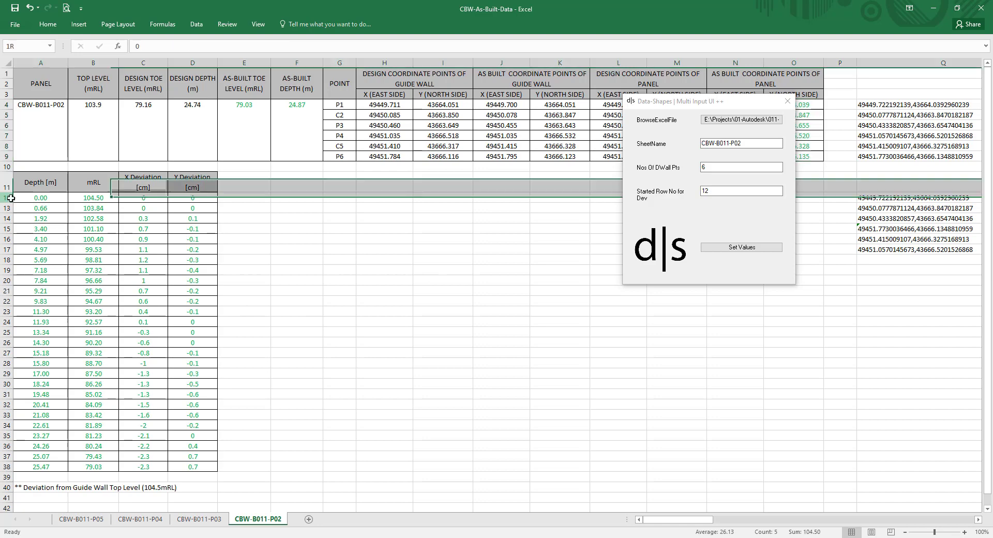
left_click(940, 9)
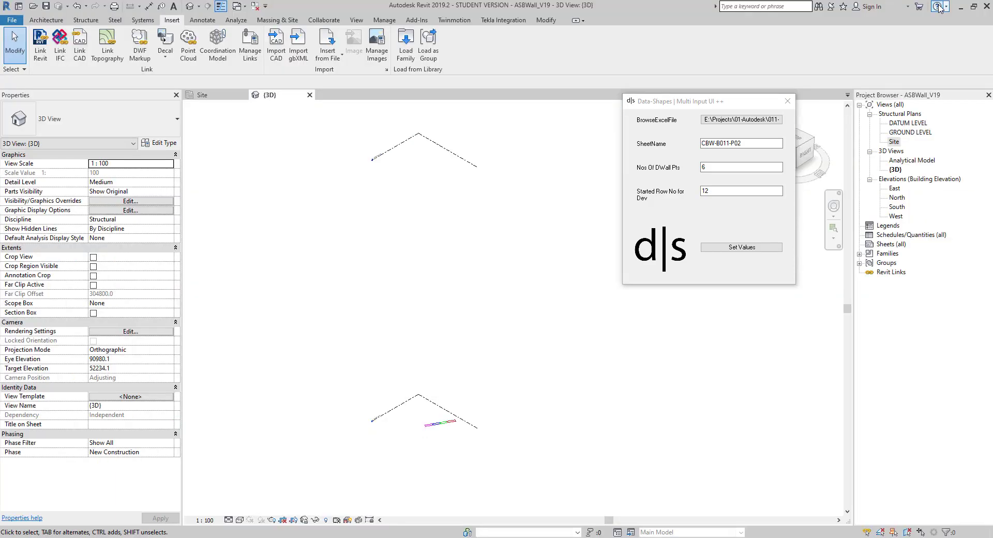
- Submit the workbook inputs and choose layer CBW-B011-P02 to build the first panel
left_click(747, 248)
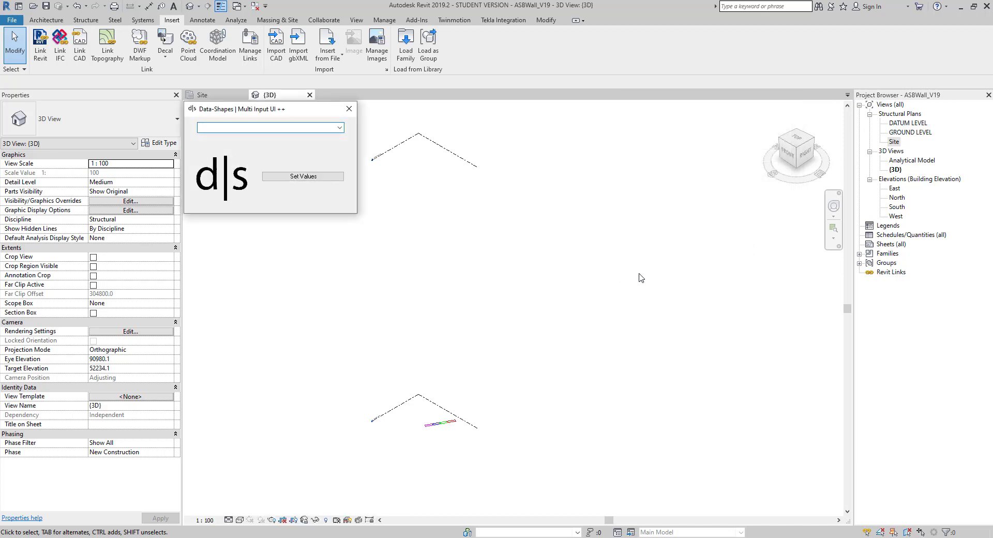
left_click(340, 128)
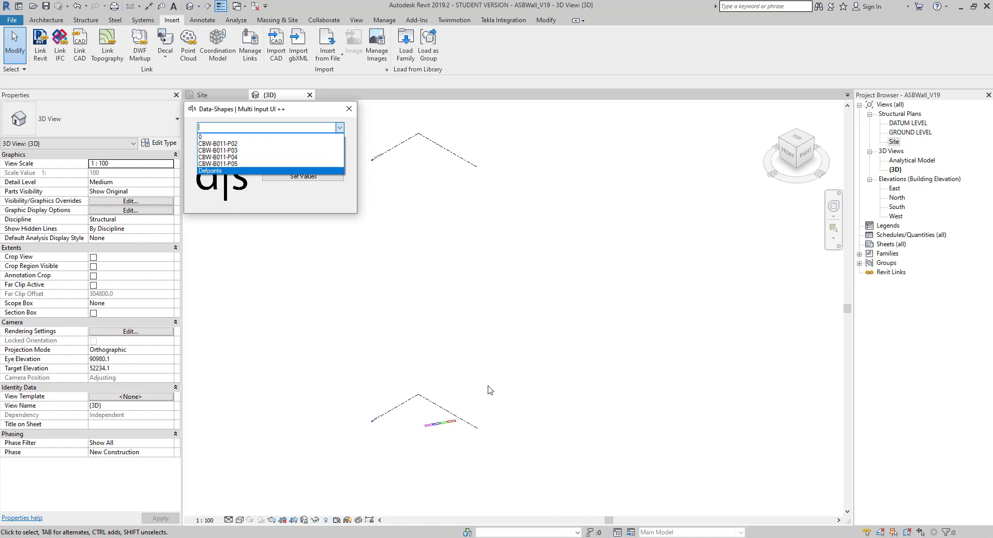
left_click(227, 145)
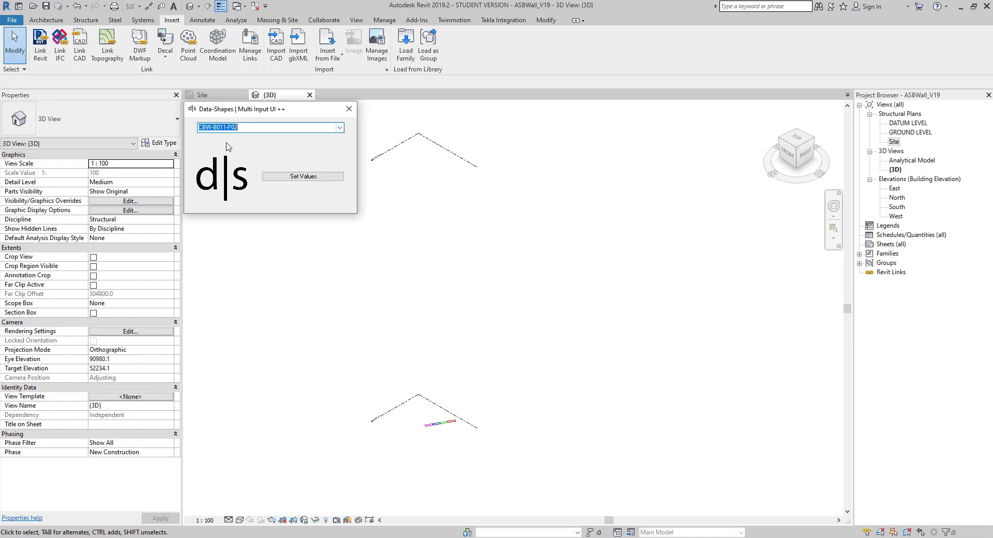
left_click(303, 176)
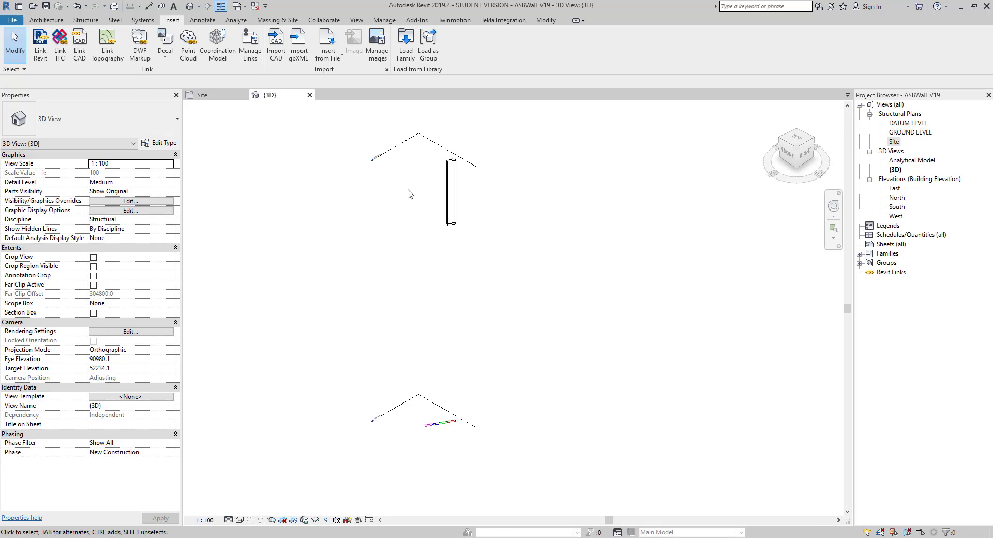
- Orbit the 3D view to the new panel and close the Site view
scroll(413, 196, "up", 5)
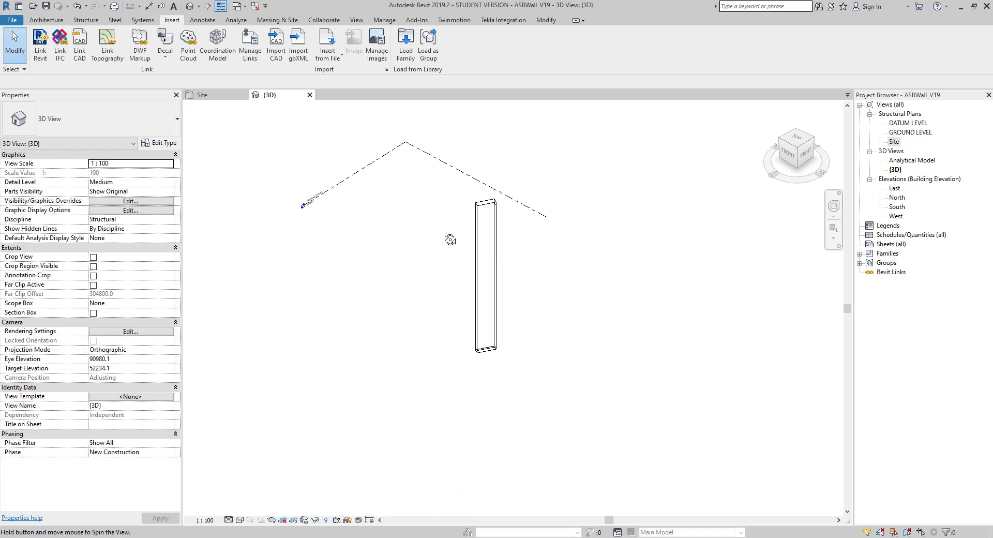
middle_click_drag(450, 239, 455, 222, "shift")
scroll(429, 165, "up", 3)
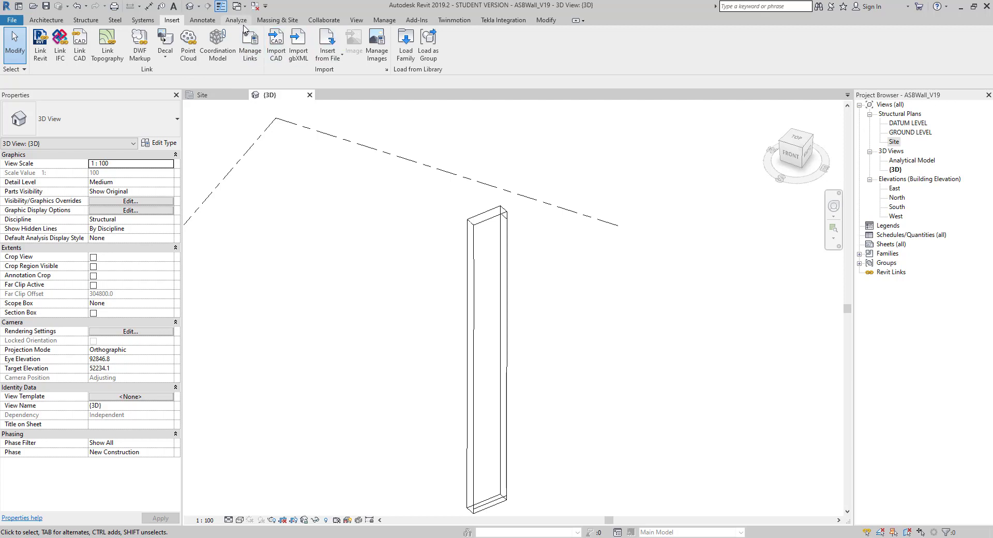
left_click(255, 7)
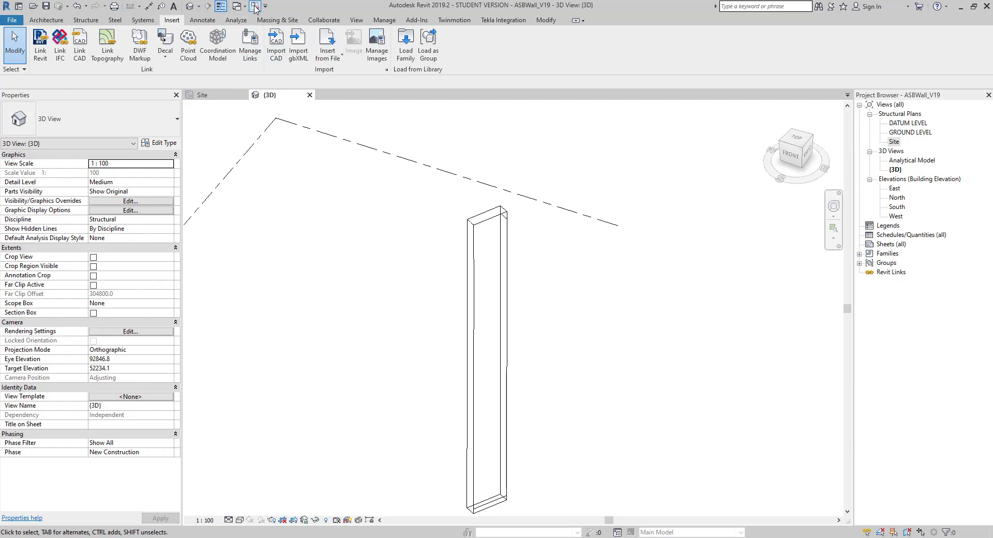
- Place a spot coordinate reading N 43664039, E 49449722 on the panel's top corner
left_click(202, 21)
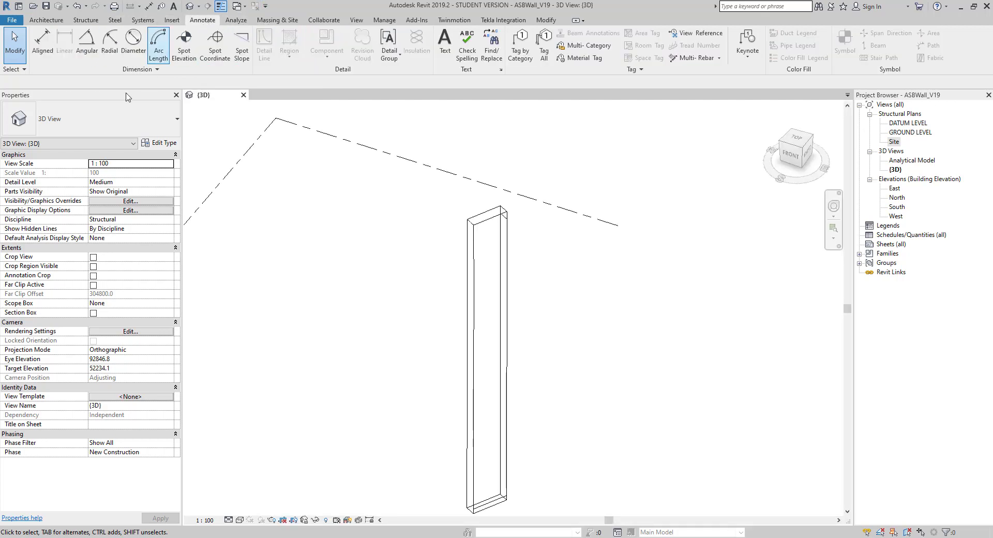
left_click(215, 47)
scroll(453, 238, "up", 2)
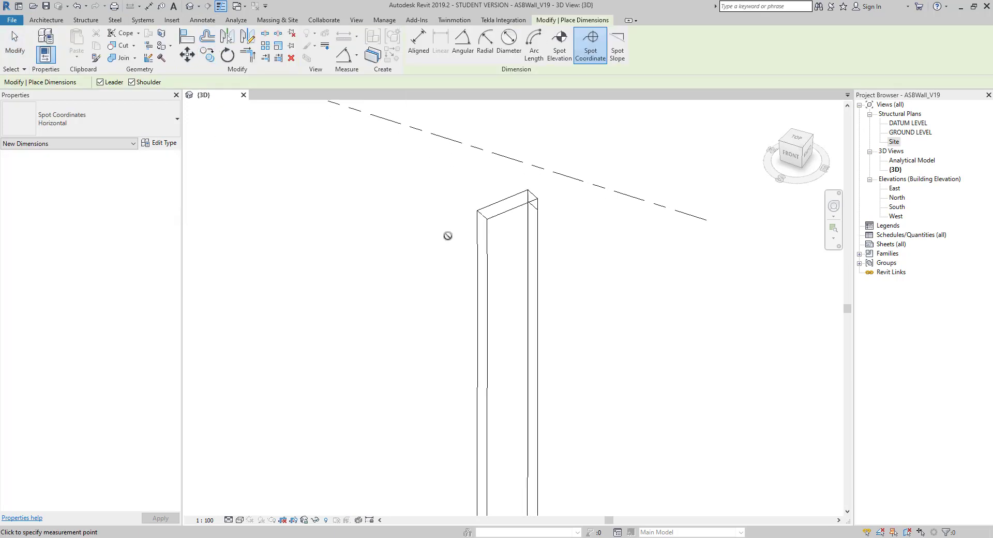
left_click(477, 210)
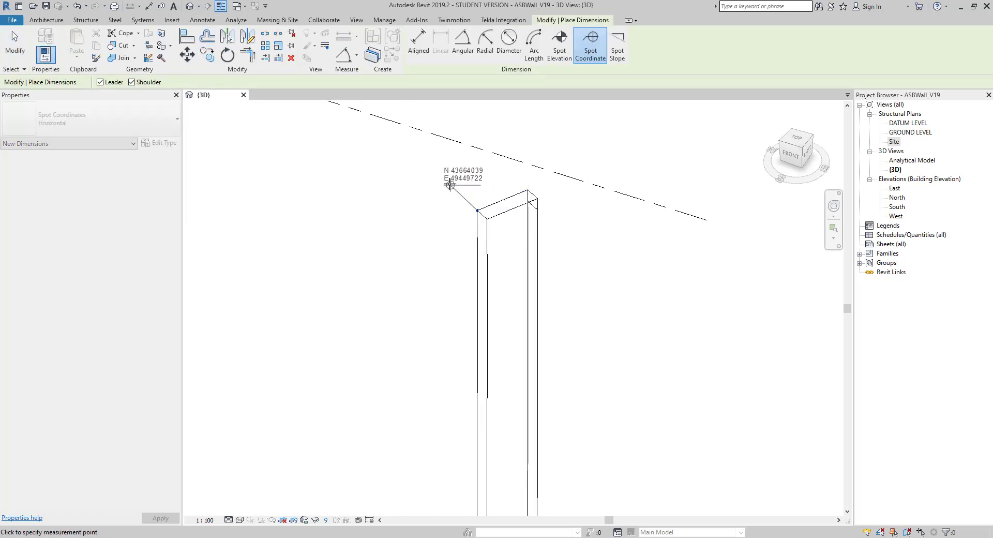
left_click(390, 183)
scroll(419, 180, "up", 1)
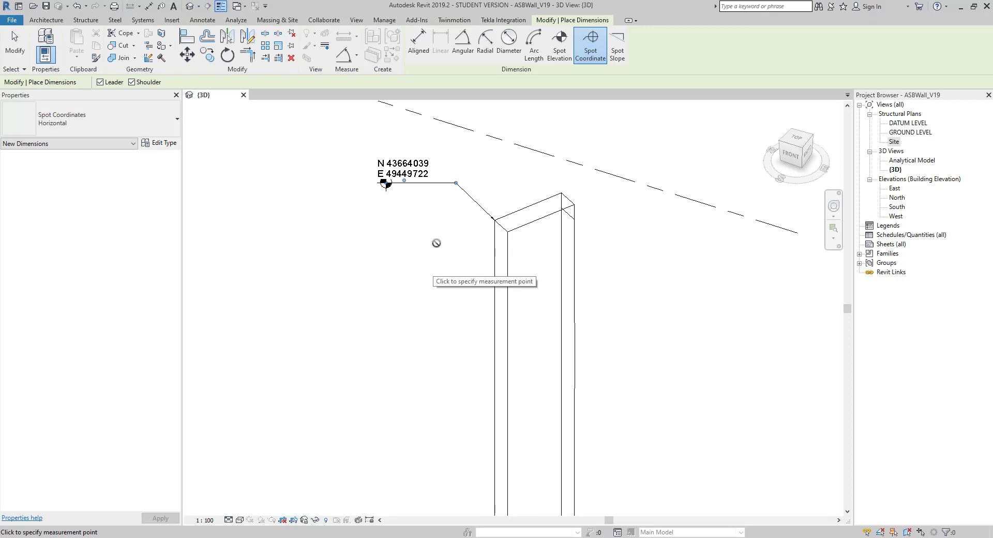
key("alt+Tab")
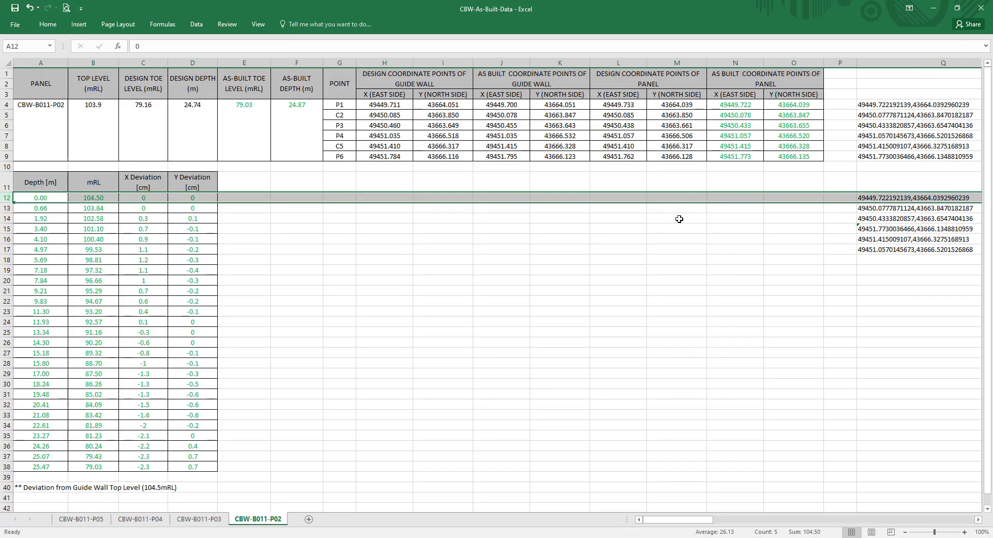
- Compare Excel's P1 point (49449.722, 43664.039) with the Revit label, then minimize Excel
left_click(959, 8)
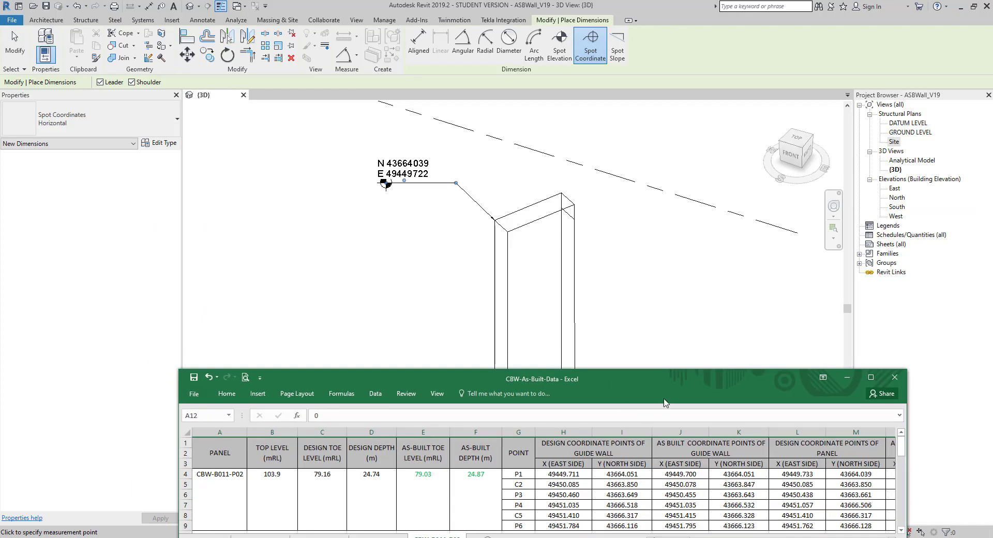
left_click_drag(492, 216, 503, 260)
left_click_drag(522, 423, 533, 423)
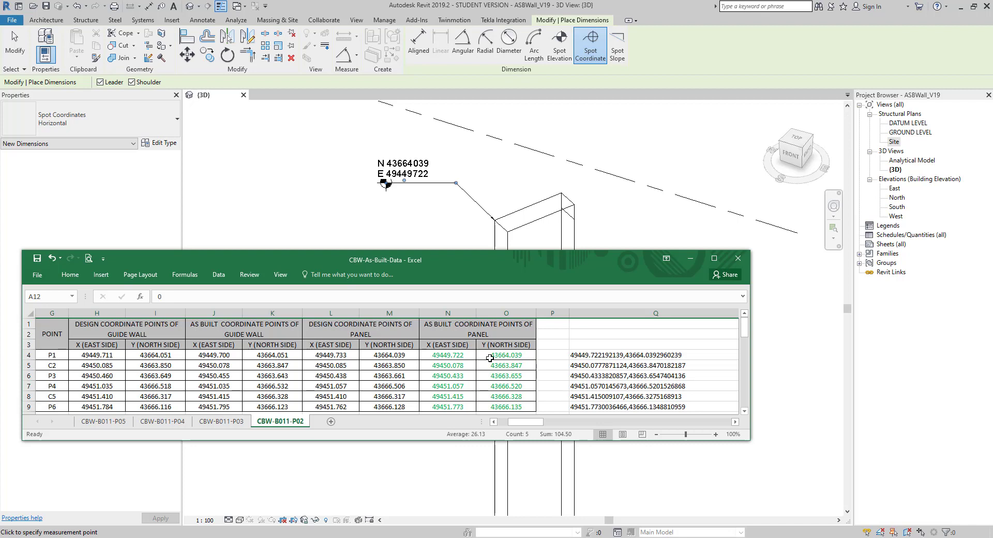
left_click_drag(517, 259, 522, 276)
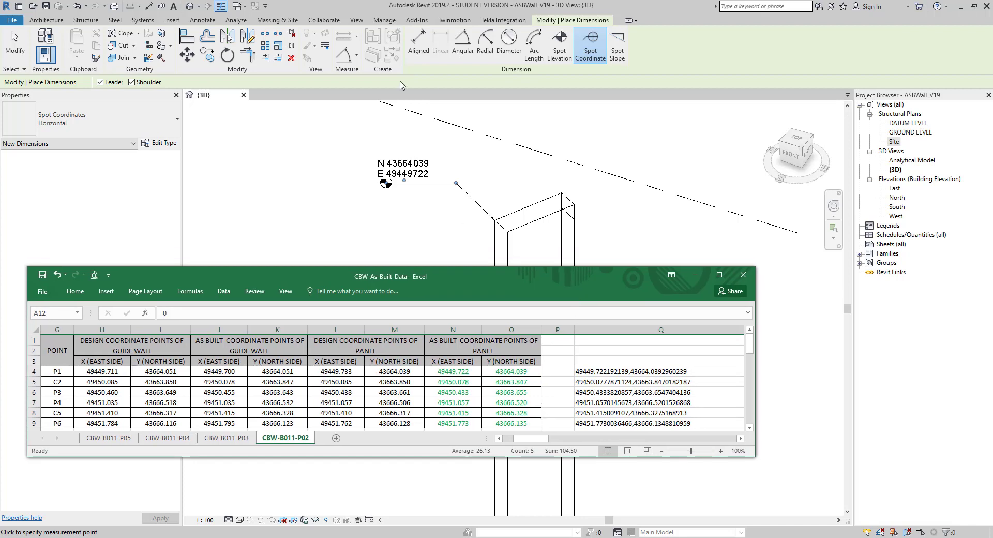
left_click(694, 276)
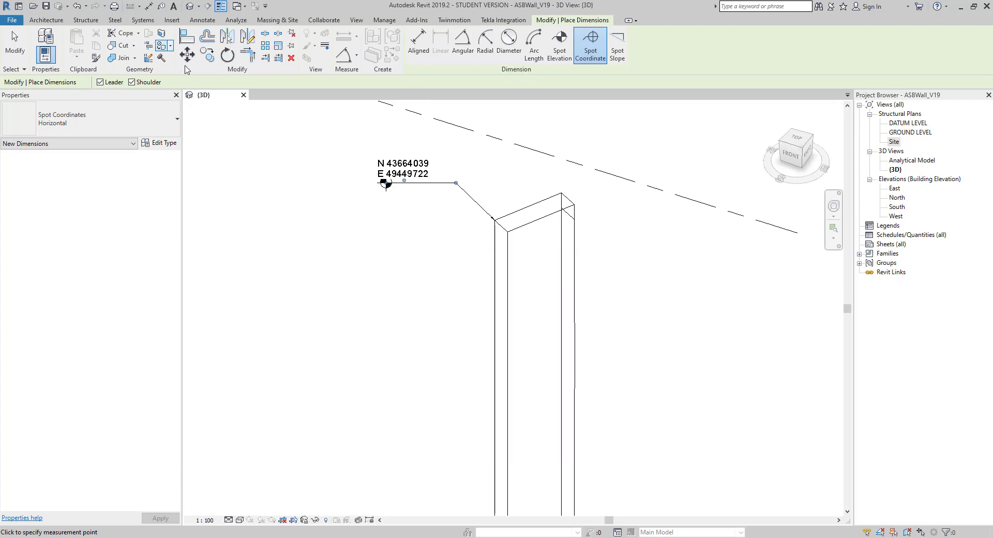
- Label the opposite top corner N 43666135, E 49451773 and check it against Excel's P6 point
left_click(206, 23)
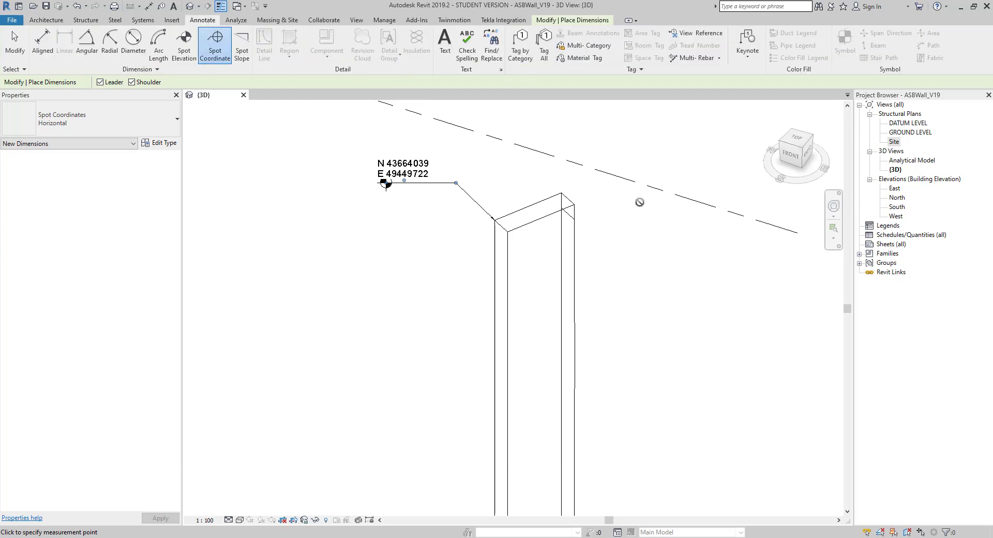
left_click(574, 203)
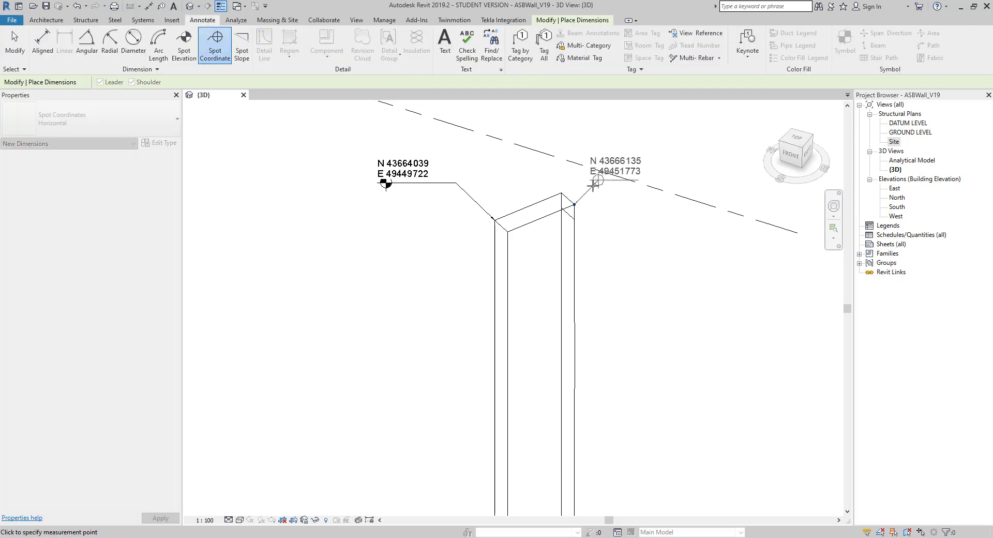
left_click(591, 187)
left_click(638, 188)
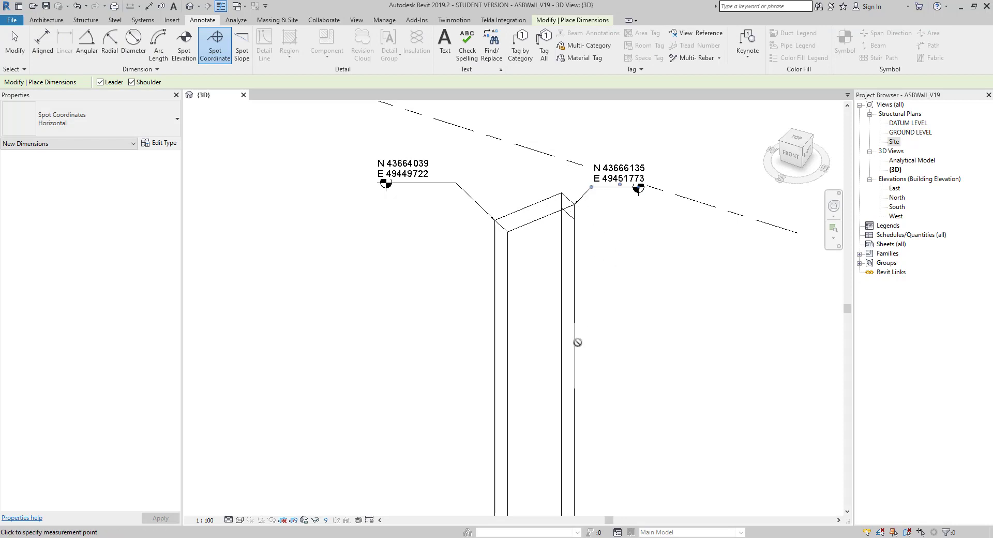
key("alt+Tab")
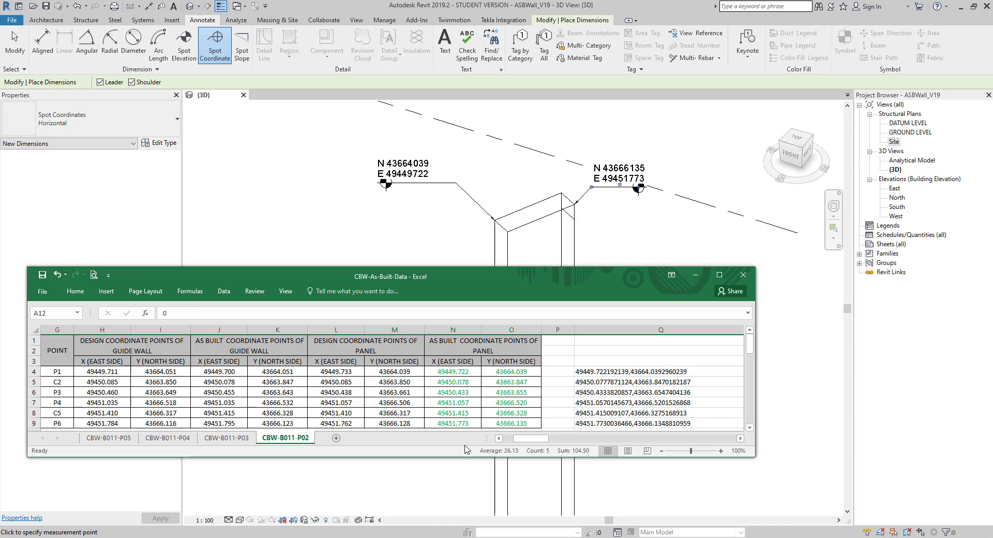
left_click(695, 274)
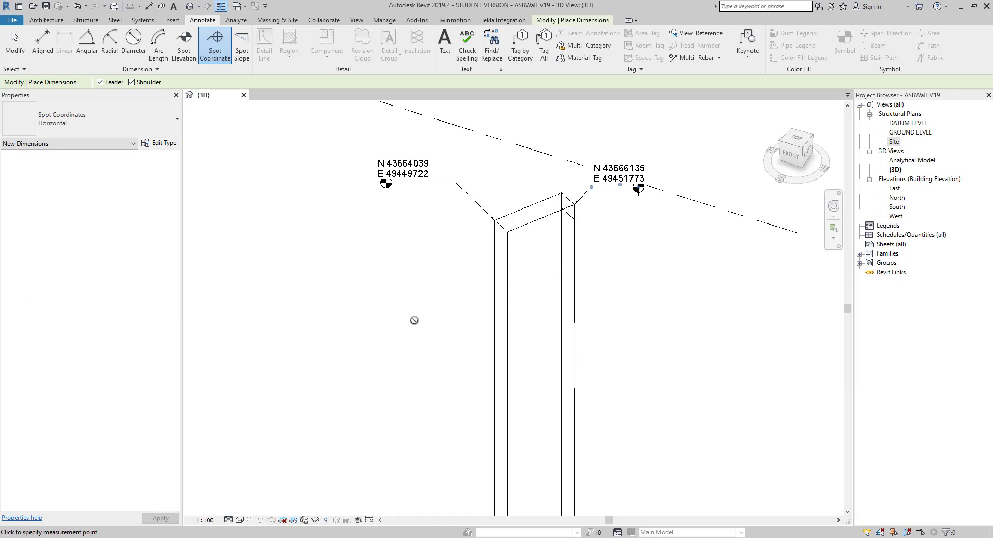
- Exit the spot coordinate tool and recenter the zoomed-out view on the panel
key("Escape")
key("Escape")
scroll(413, 331, "down", 3)
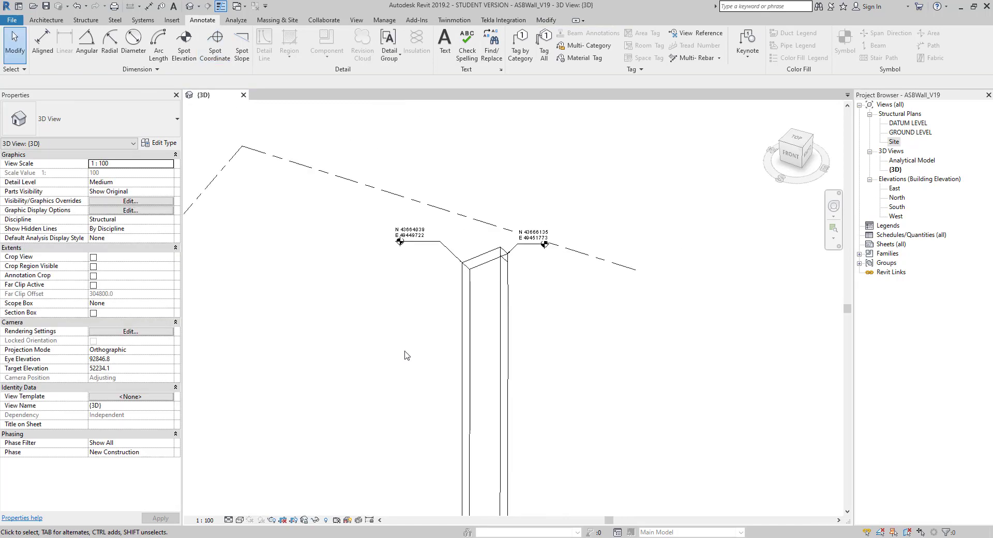
scroll(457, 270, "down", 5)
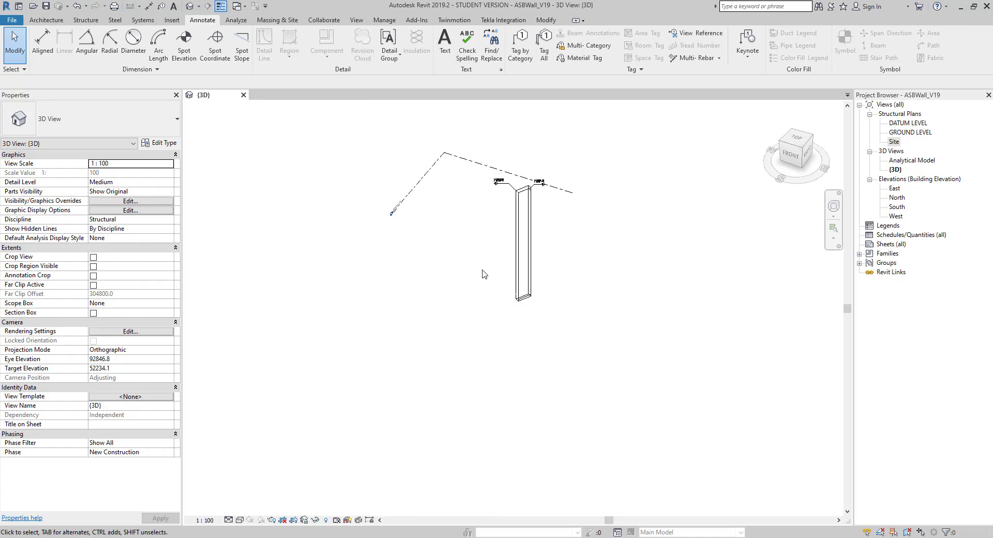
middle_click_drag(517, 368, 529, 324)
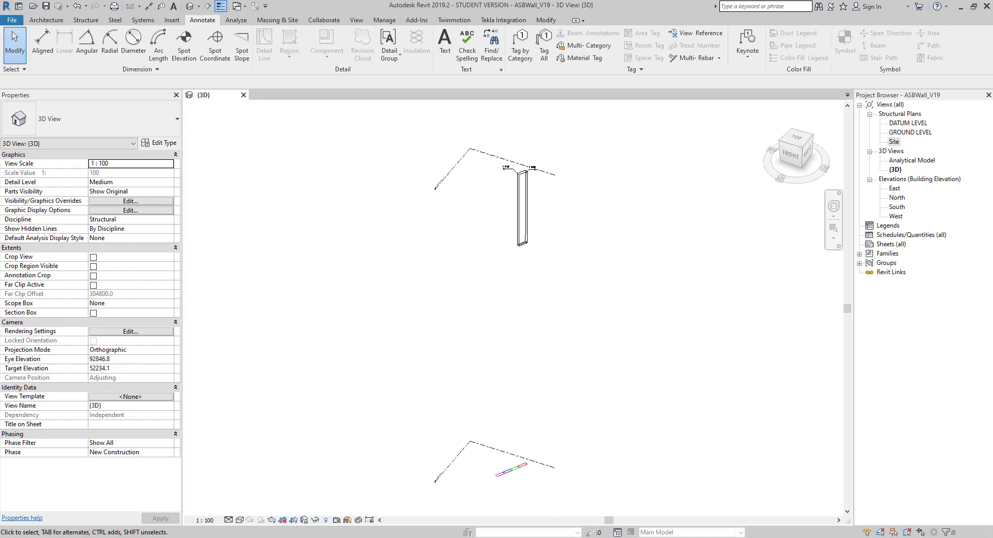
key("alt+Tab")
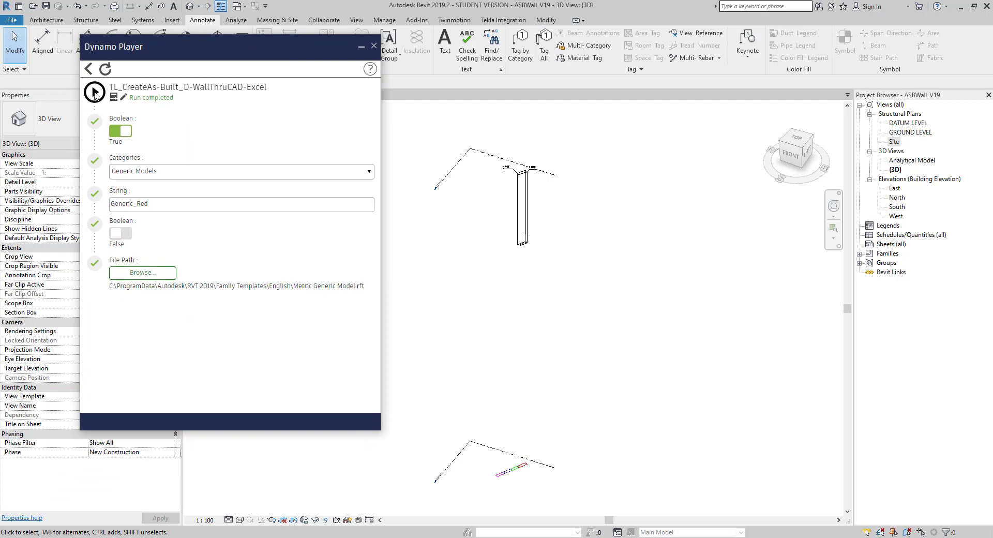
- Rerun the wall script using CBW-As-Built-Data.xlsx, sheet CBW-B011-P04, 6 points, start row 12
left_click(94, 92)
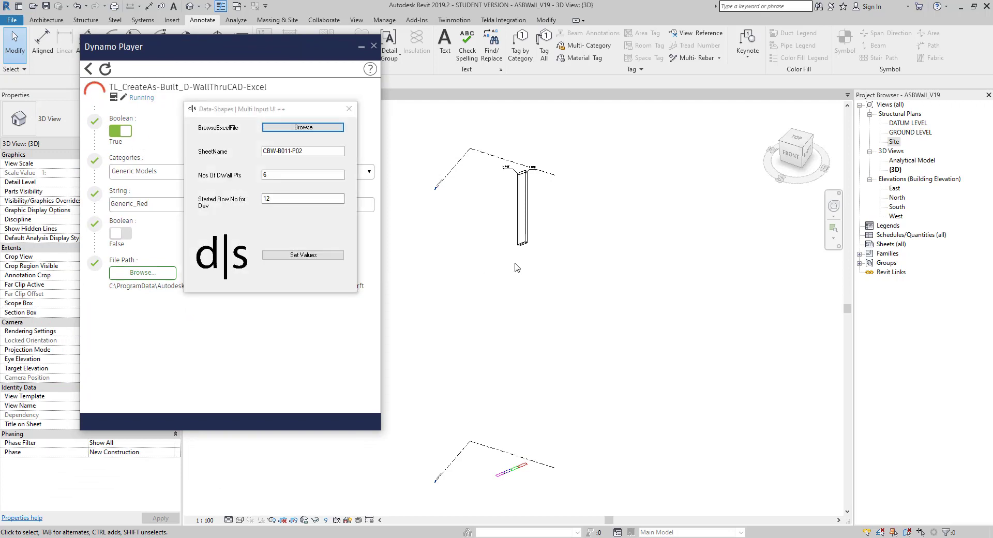
left_click(317, 129)
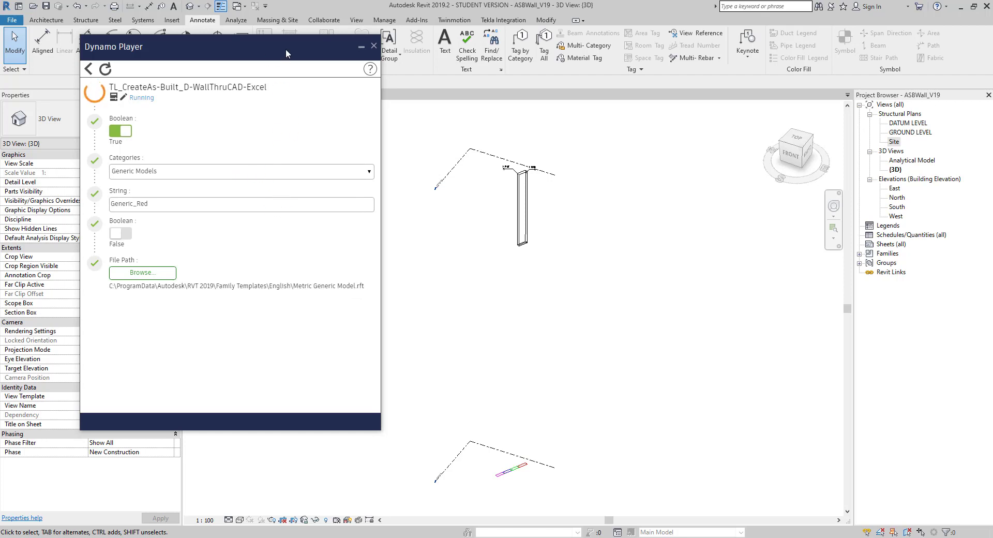
left_click_drag(284, 49, 697, 84)
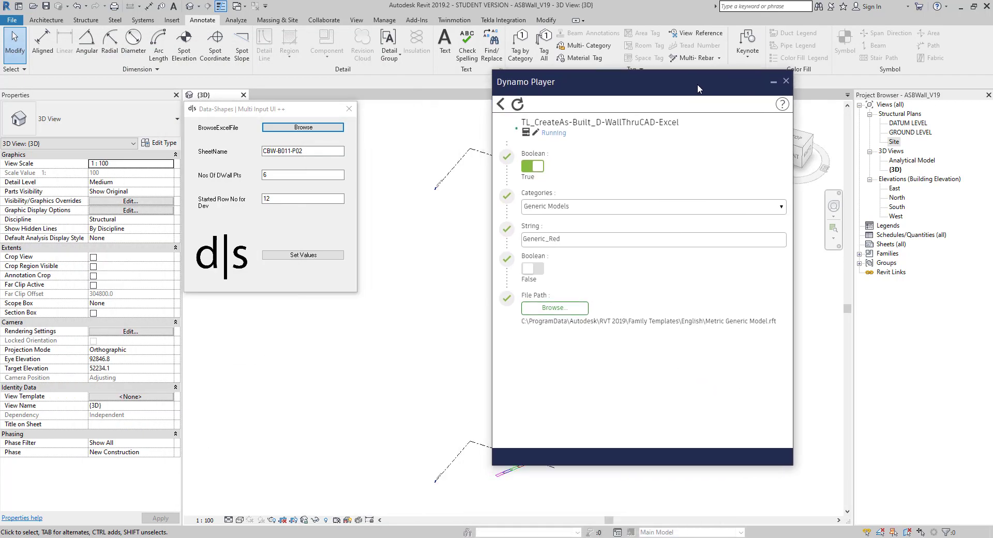
left_click(317, 129)
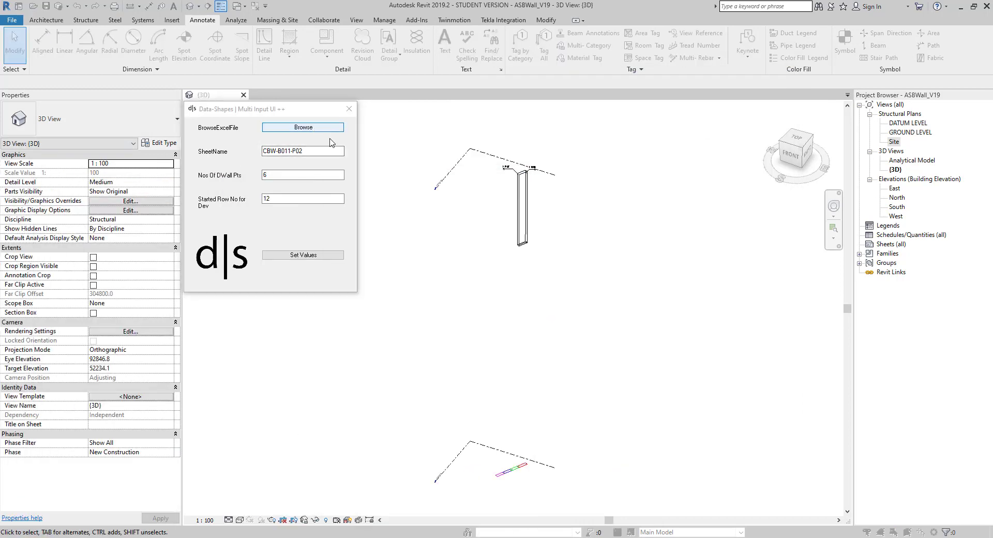
left_click(316, 268)
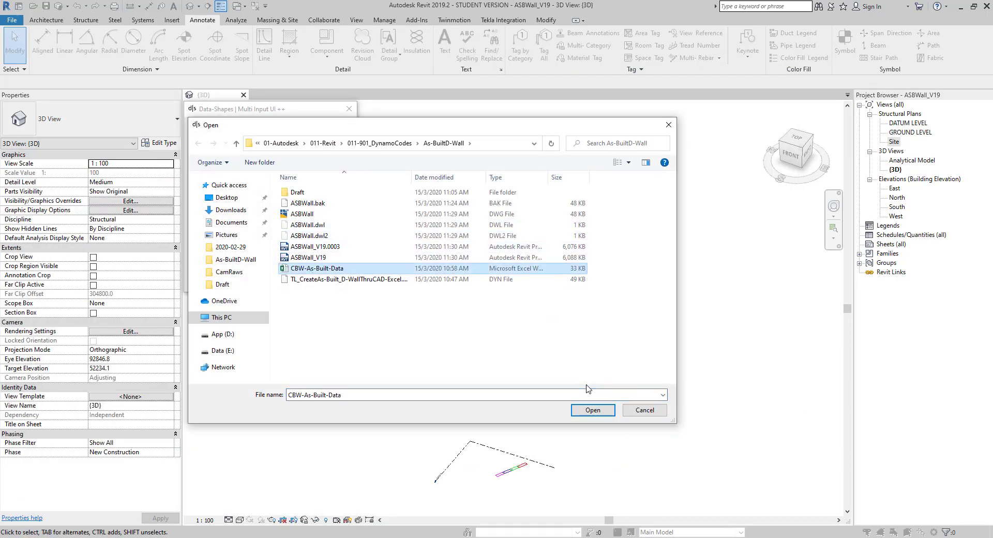
left_click(595, 410)
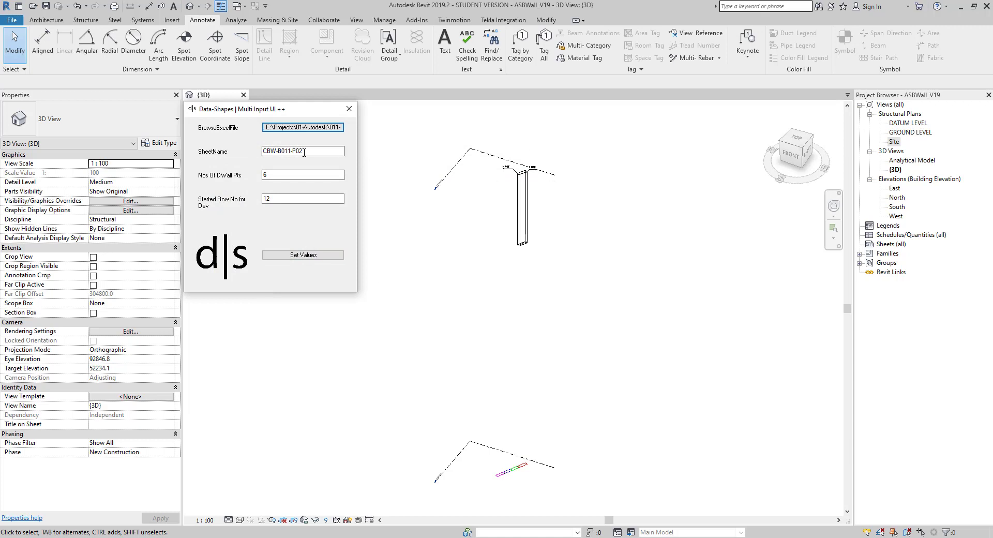
left_click(314, 153)
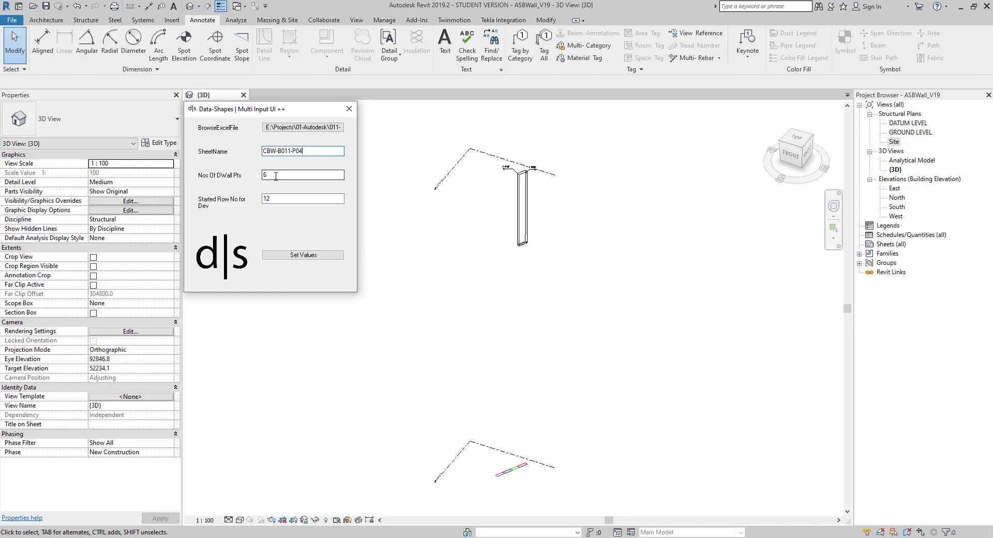
left_click(273, 198)
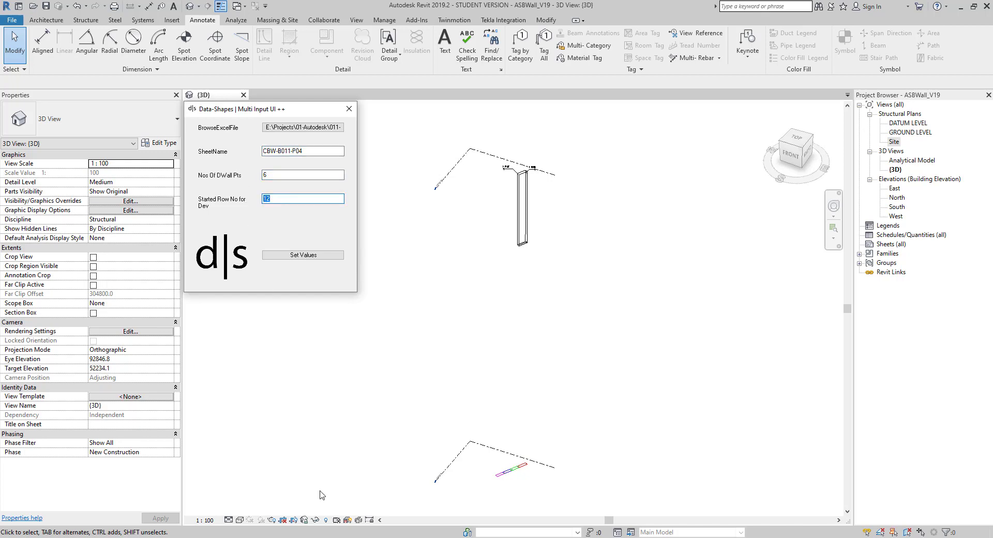
- Check the panel input values against the Excel workbook, then minimize it
key("alt+Tab")
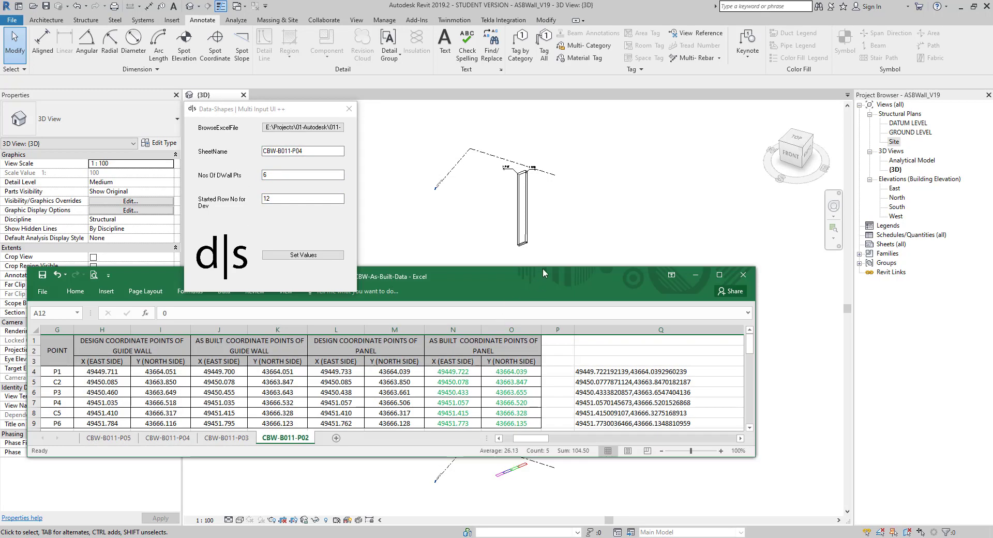
left_click(791, 110)
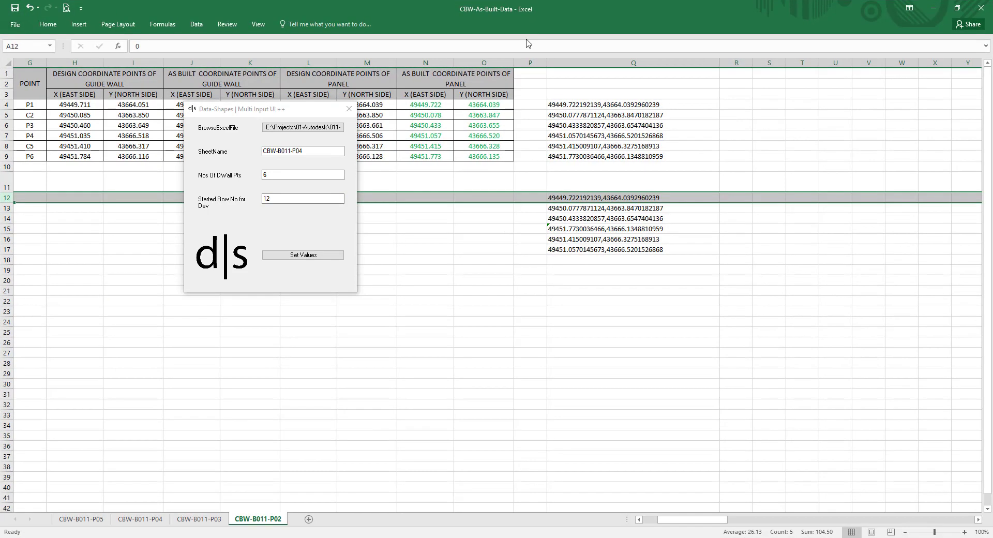
left_click_drag(693, 519, 679, 519)
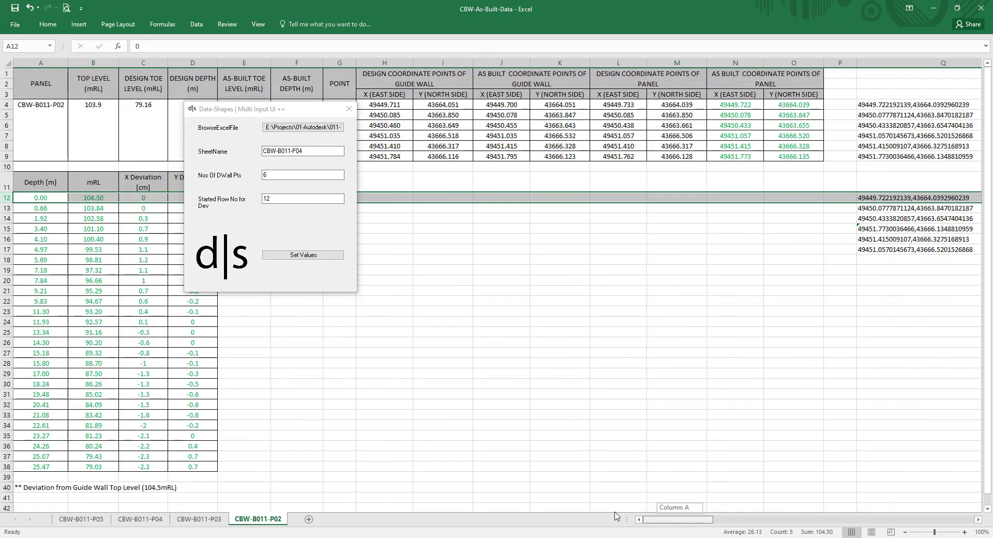
left_click(315, 110)
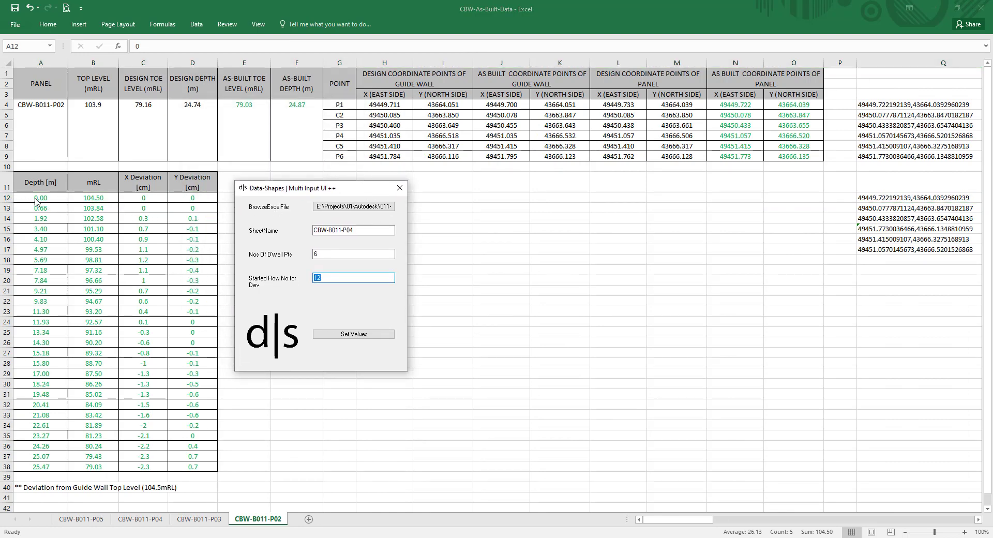
left_click(934, 7)
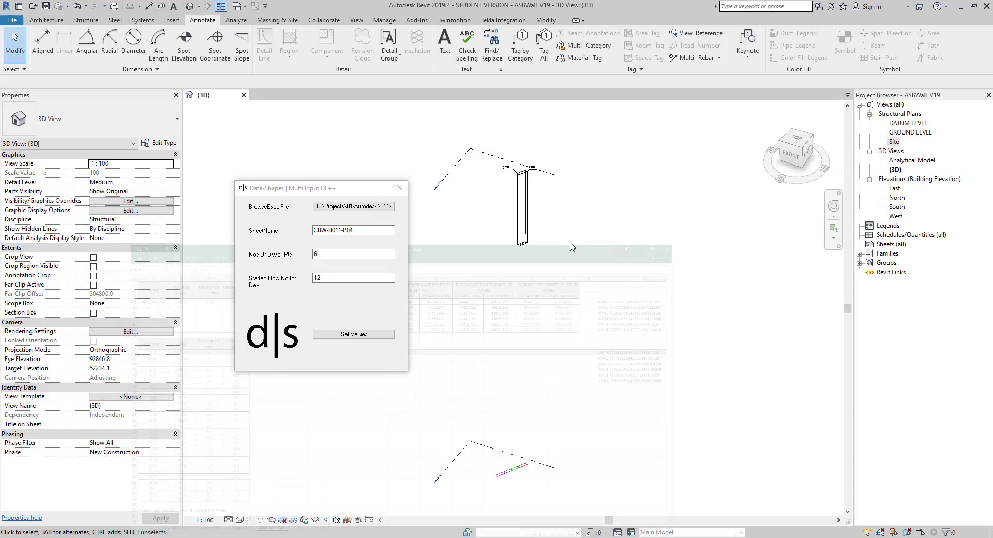
- Submit the inputs and choose sheet CBW-B011-P04 to generate the next wall panel
left_click(353, 334)
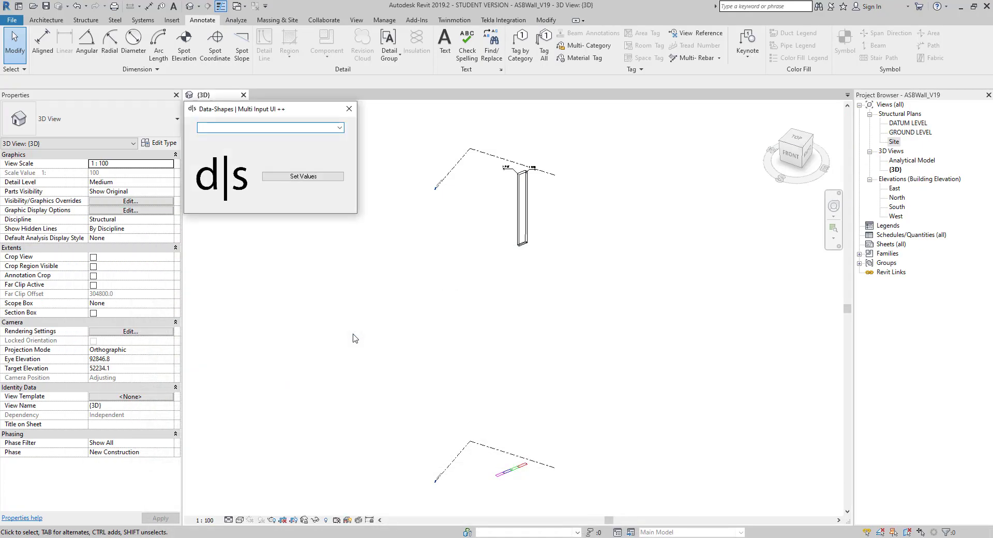
left_click(340, 128)
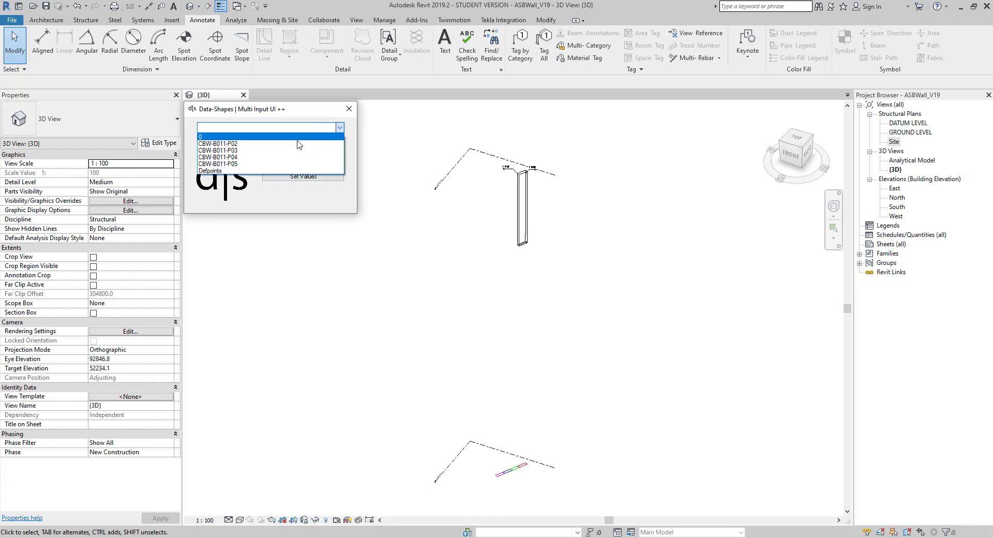
left_click(229, 159)
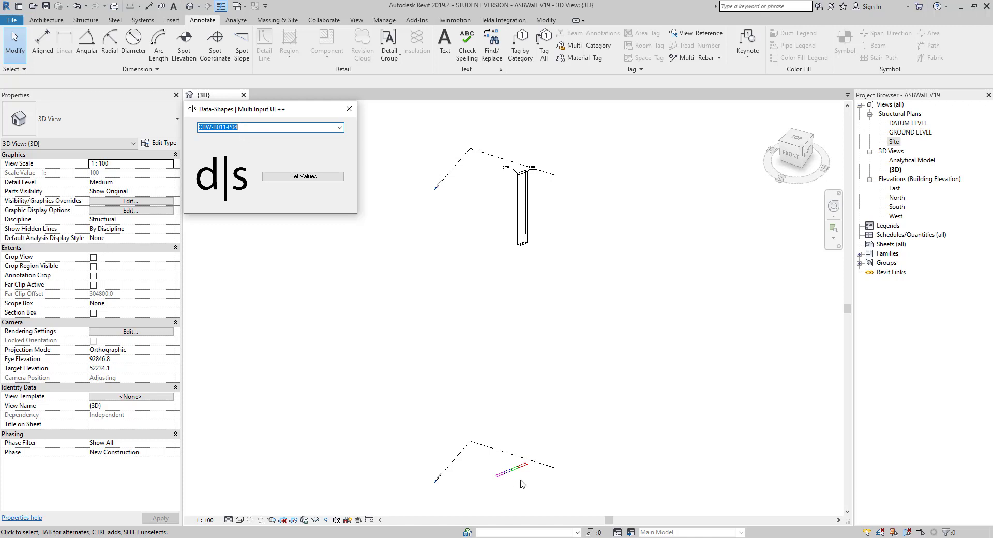
left_click(298, 177)
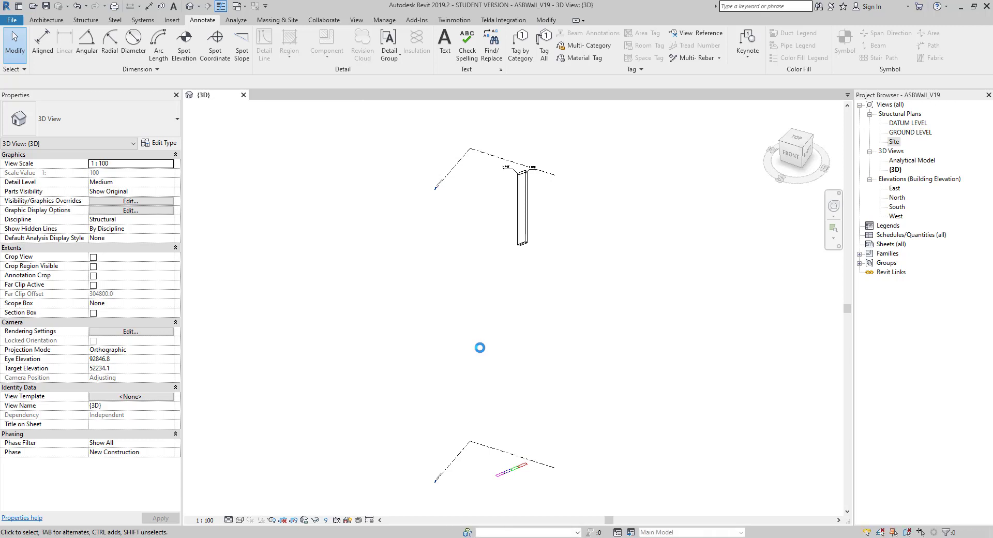
- Place a spot coordinate on the new panel's top corner reading N 43659621 / E 49447345
scroll(486, 199, "up", 5)
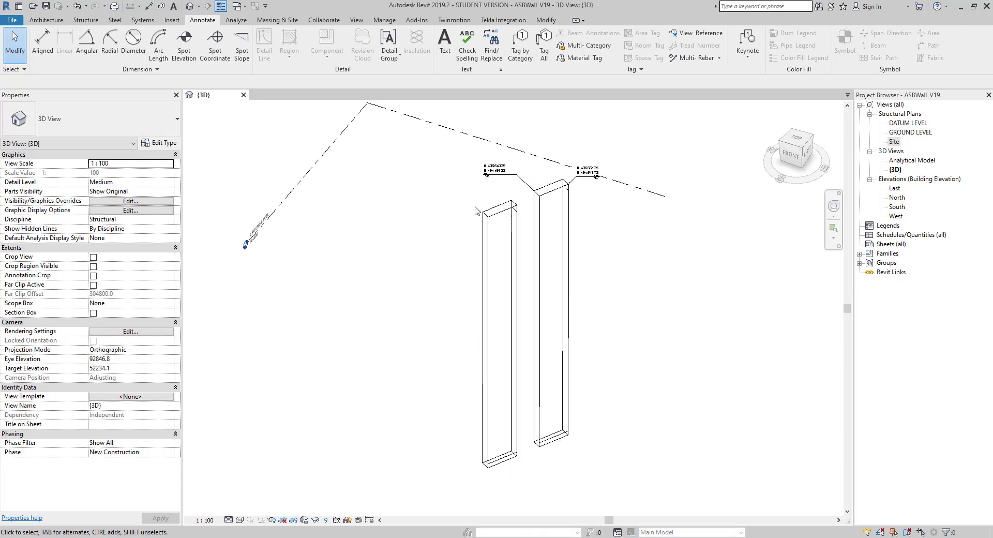
scroll(486, 199, "up", 2)
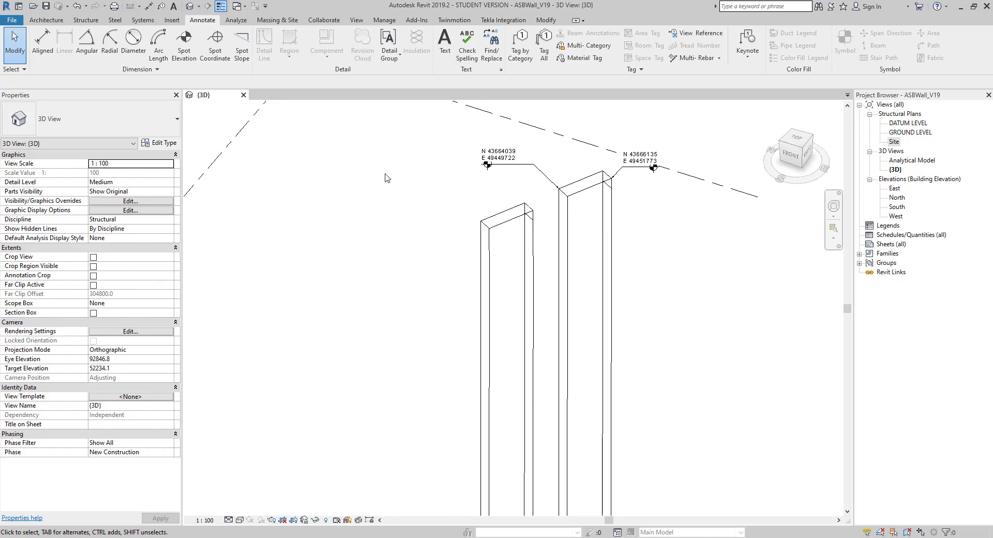
left_click(215, 49)
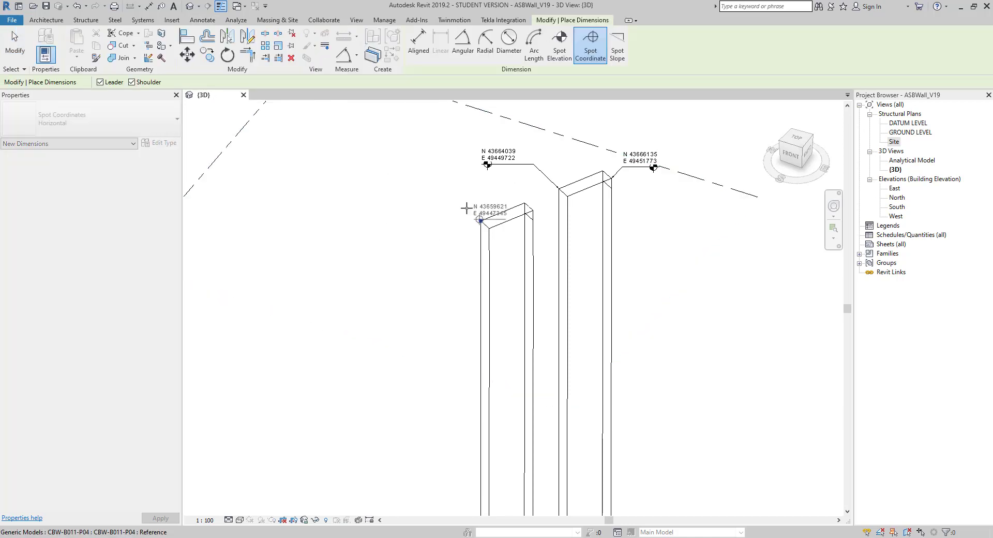
left_click(480, 220)
left_click(456, 198)
left_click(406, 198)
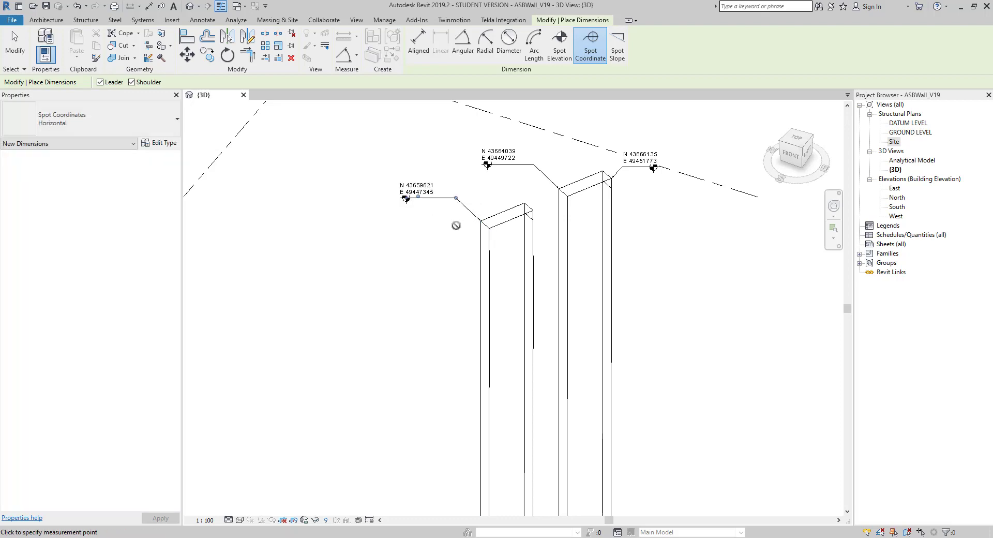
scroll(456, 226, "up", 2)
- Finish the spot coordinate and bring Excel back as a restored, smaller window
key("Escape")
key("Escape")
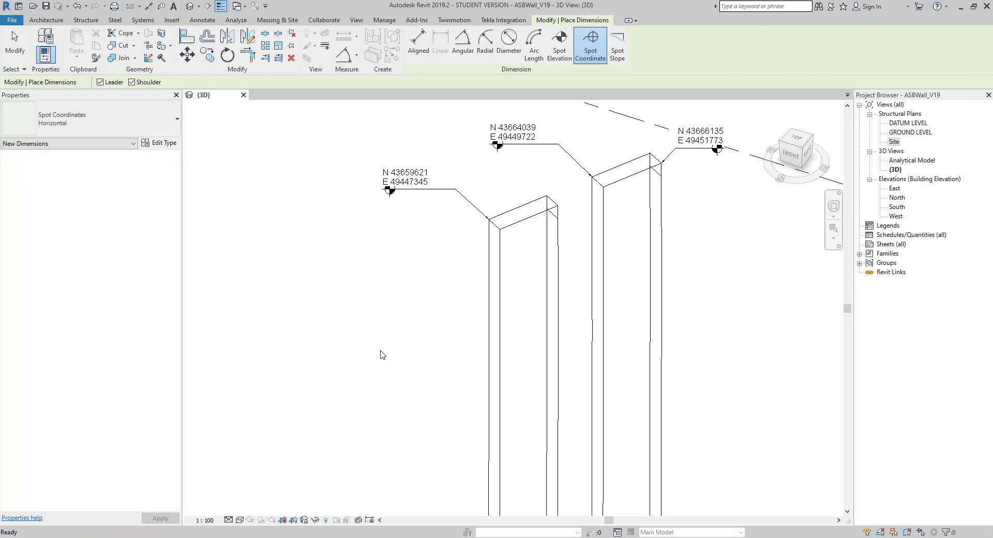
key("alt+Tab")
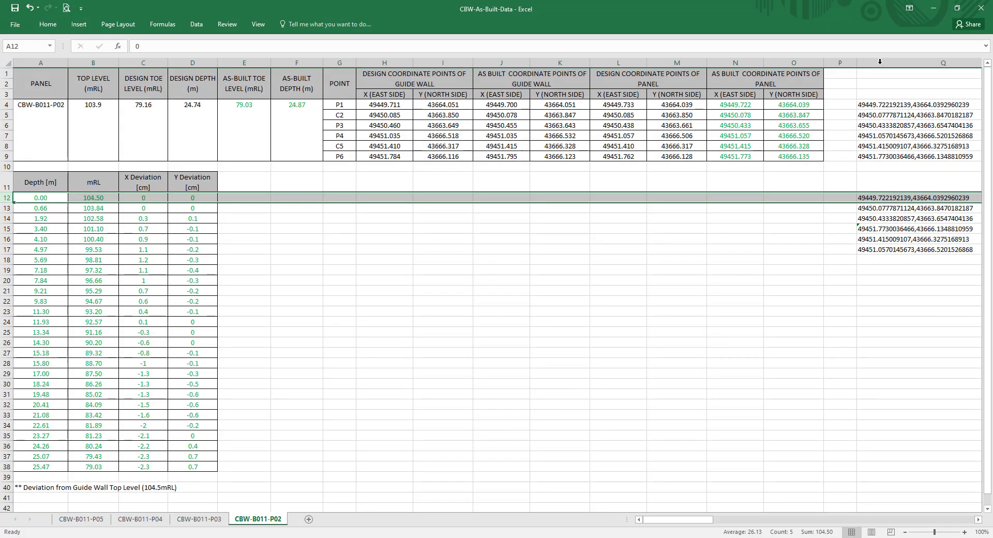
left_click(958, 8)
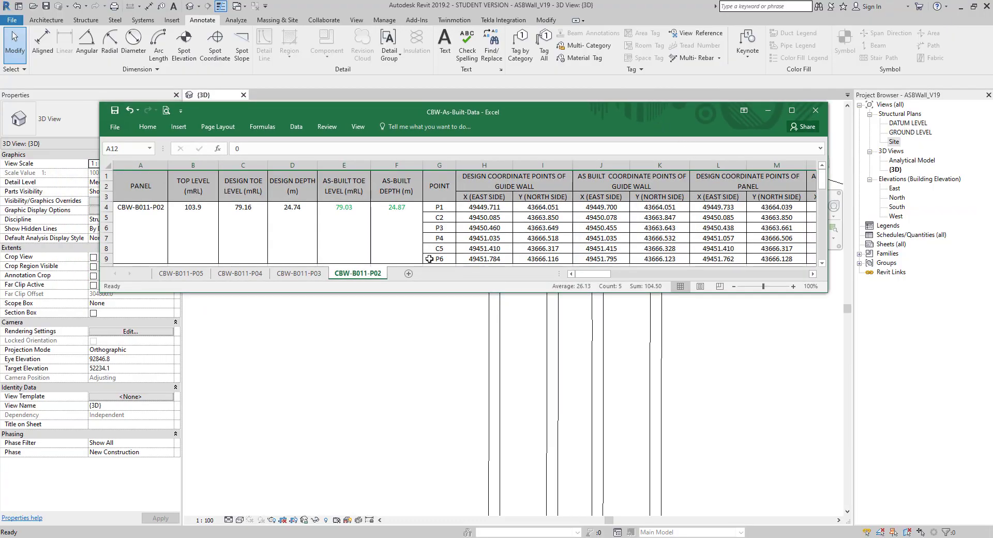
- Compare the CBW-B011-P04 sheet's P1 coordinates 49447.345 / 43659.621 with the Revit label
left_click(252, 274)
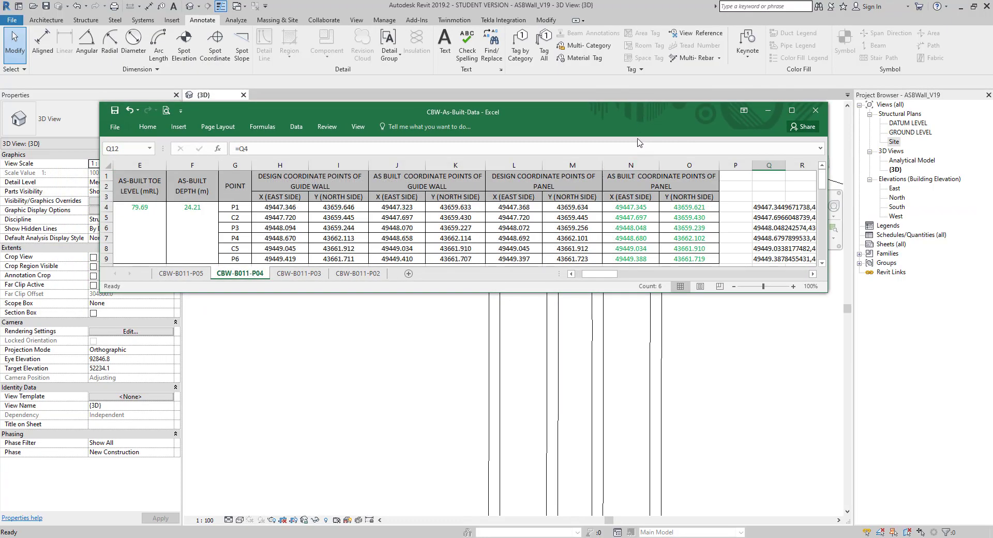
left_click_drag(640, 143, 625, 278)
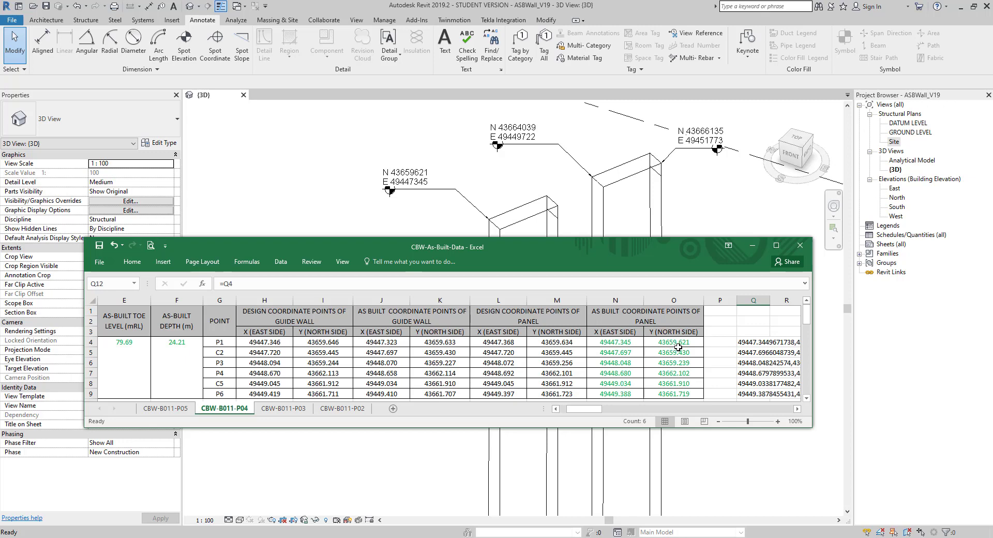
left_click_drag(625, 250, 634, 278)
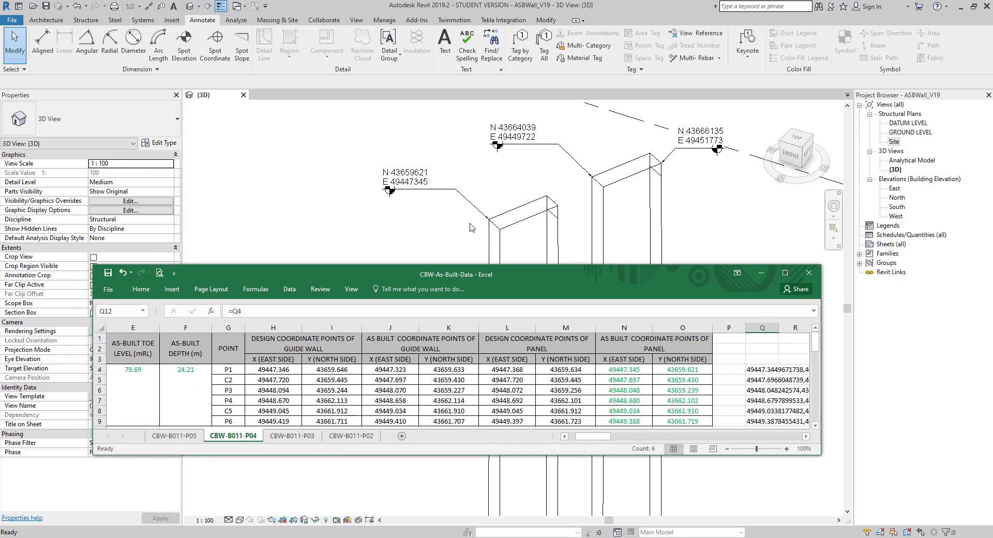
left_click(759, 274)
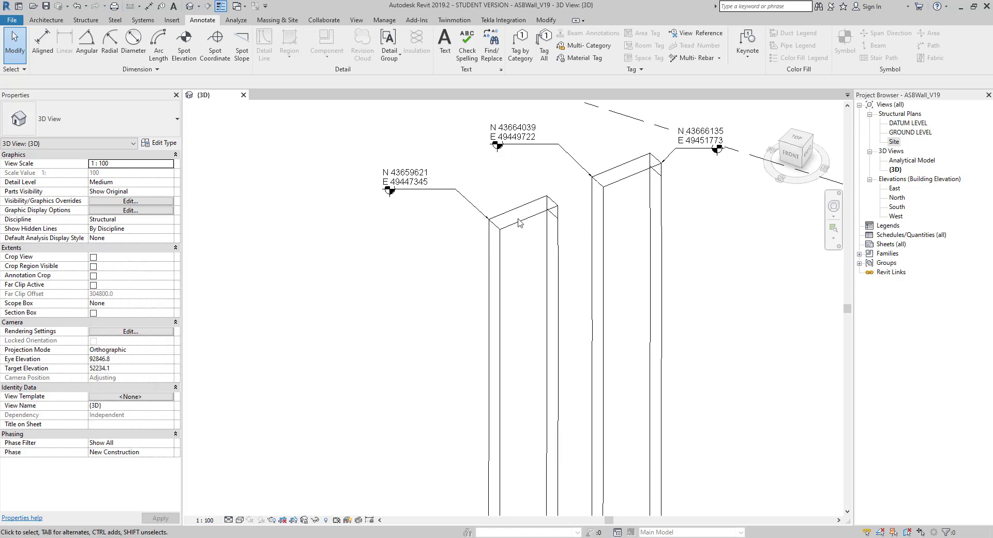
left_click(184, 41)
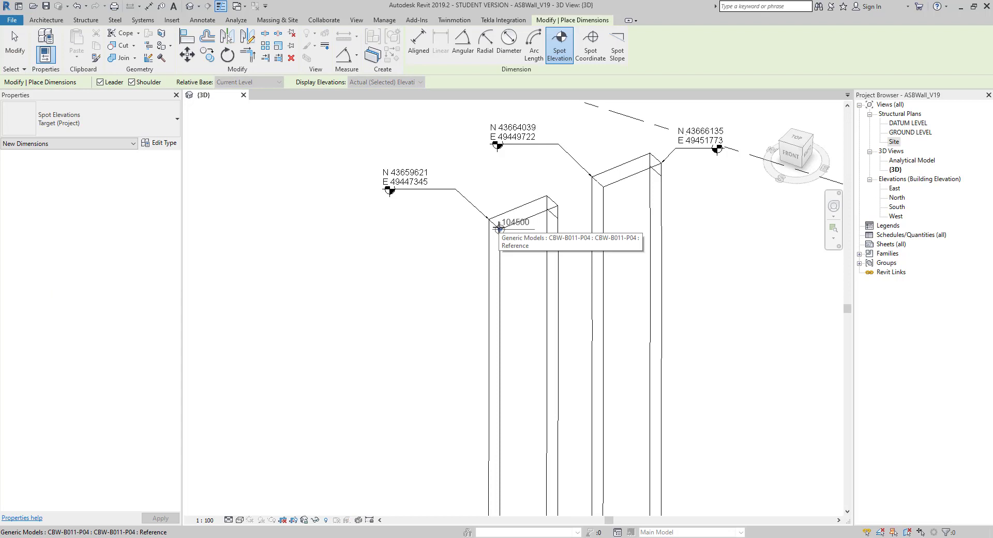
- Pan the 3D view to the panels' bottom ends and cancel the spot elevation
scroll(455, 272, "down", 2)
middle_click_drag(454, 273, 454, 115)
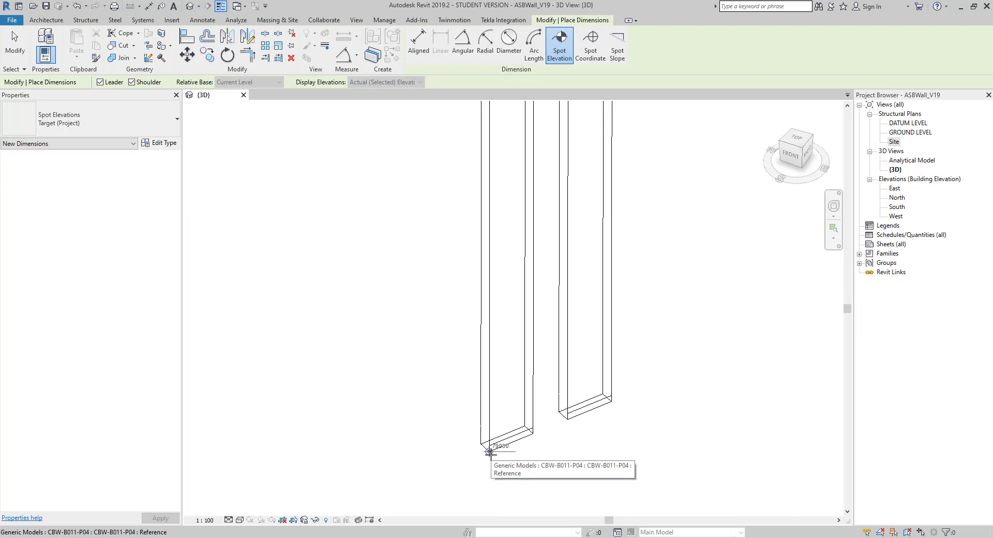
key("Escape")
key("Escape")
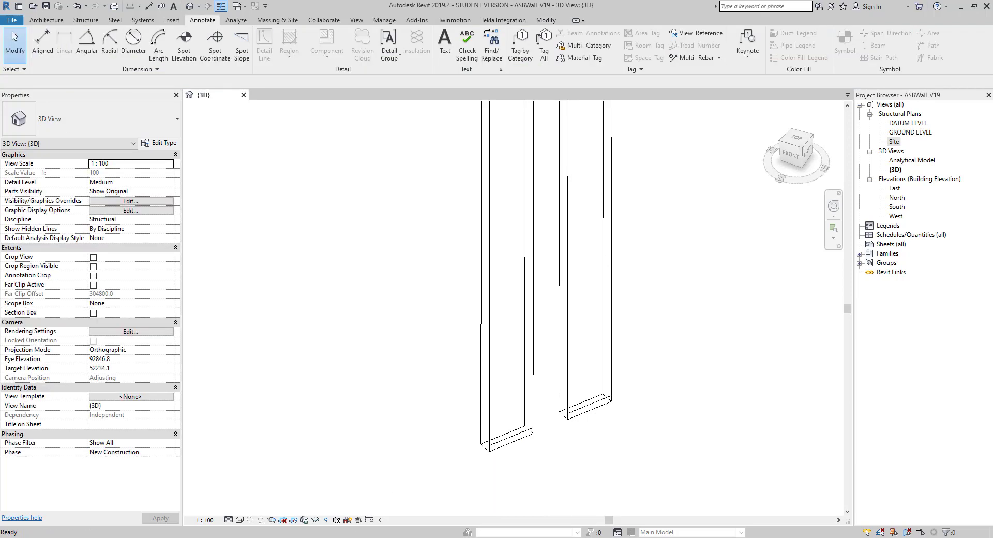
- In Excel, inspect the mRL formula in B38 and the top mRL in B12, then minimize
left_click(310, 537)
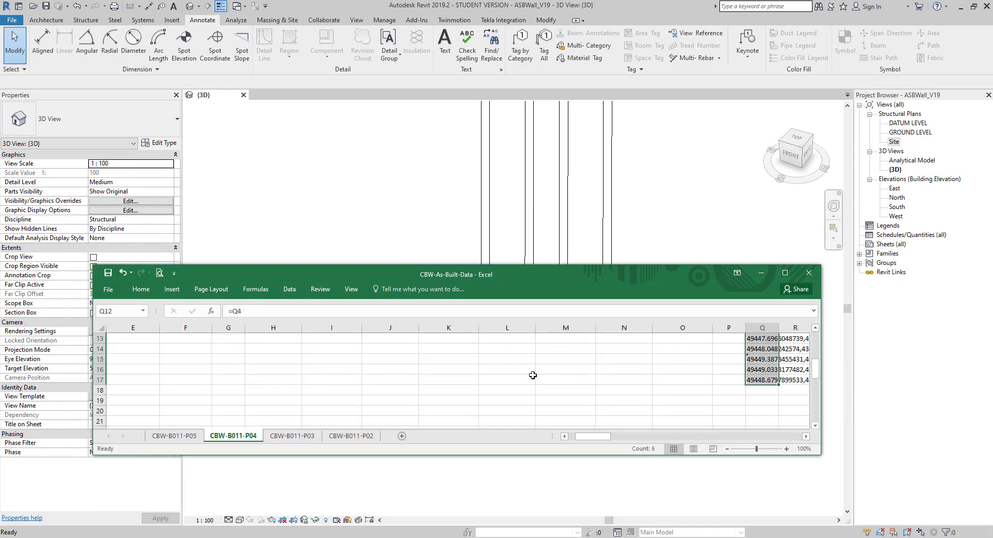
left_click(784, 273)
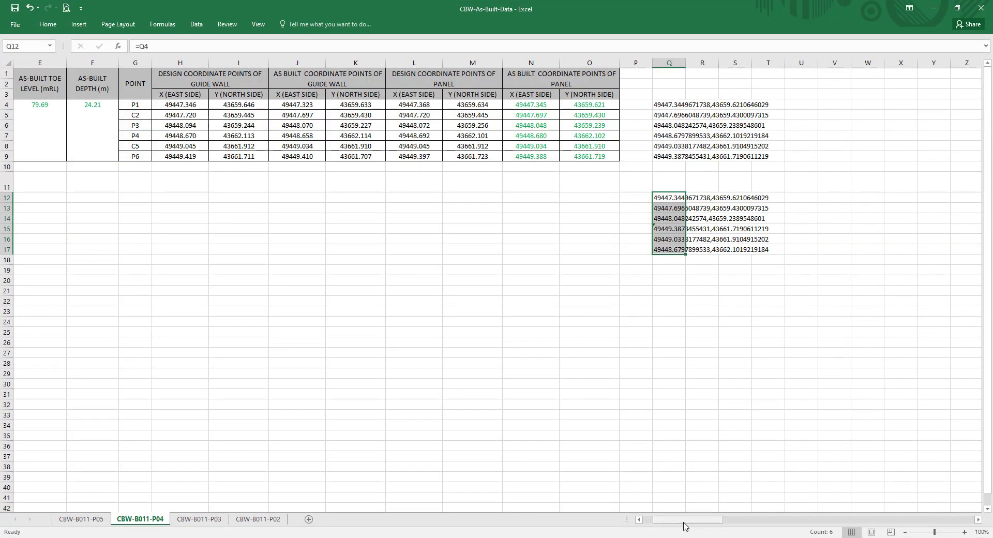
left_click_drag(688, 519, 677, 519)
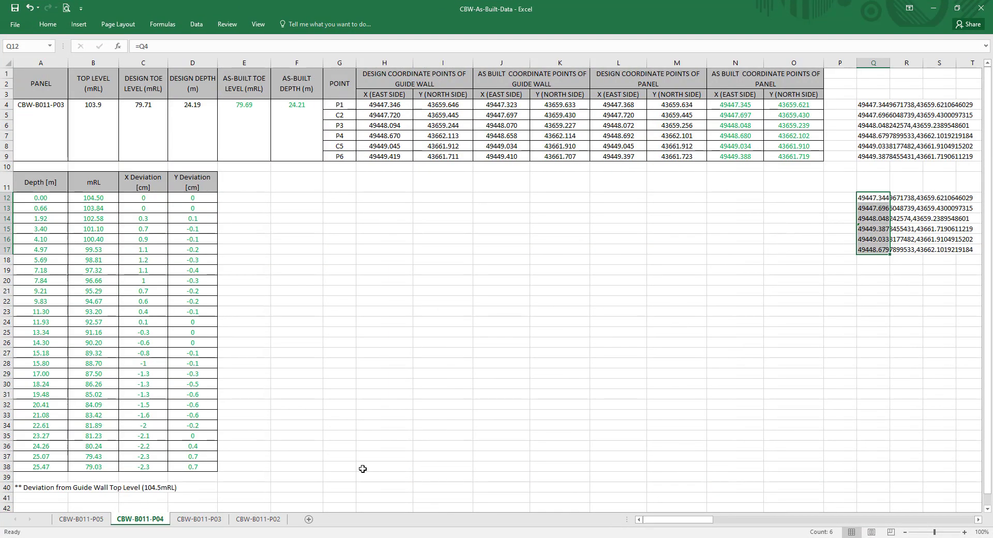
left_click(92, 467)
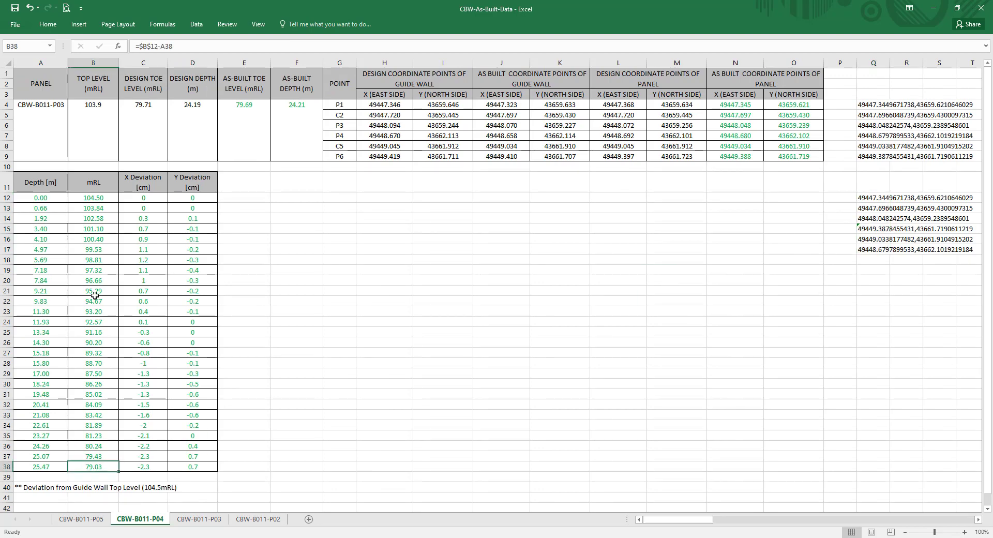
left_click(89, 198)
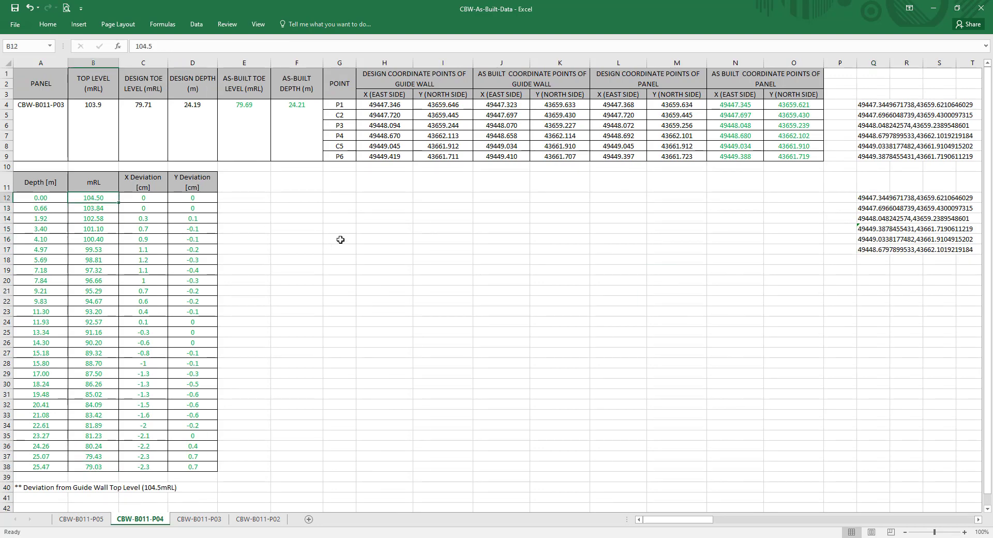
left_click(934, 9)
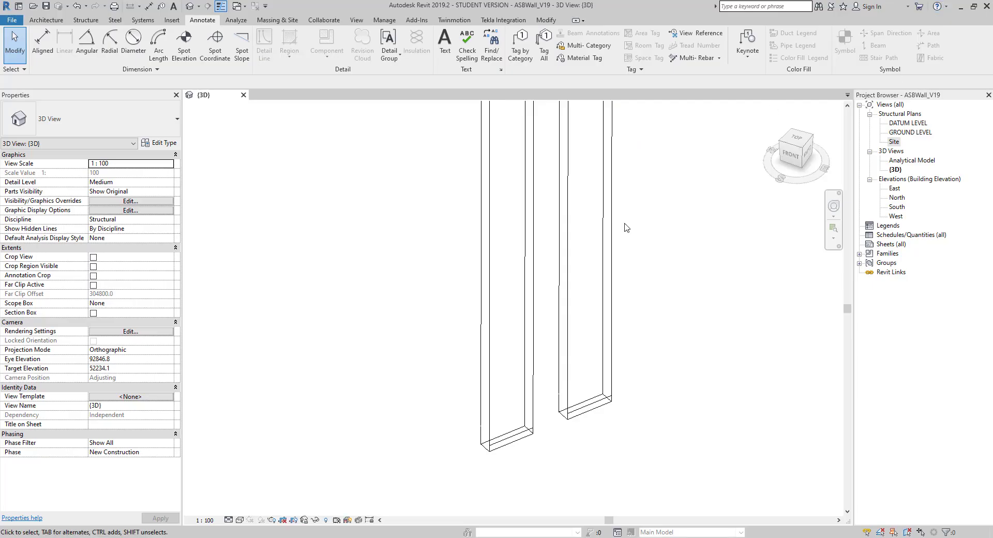
scroll(655, 186, "down", 3)
- Run the as-built wall script and load CBW-As-Built-Data.xlsx as its Excel input
middle_click_drag(652, 331, 624, 295)
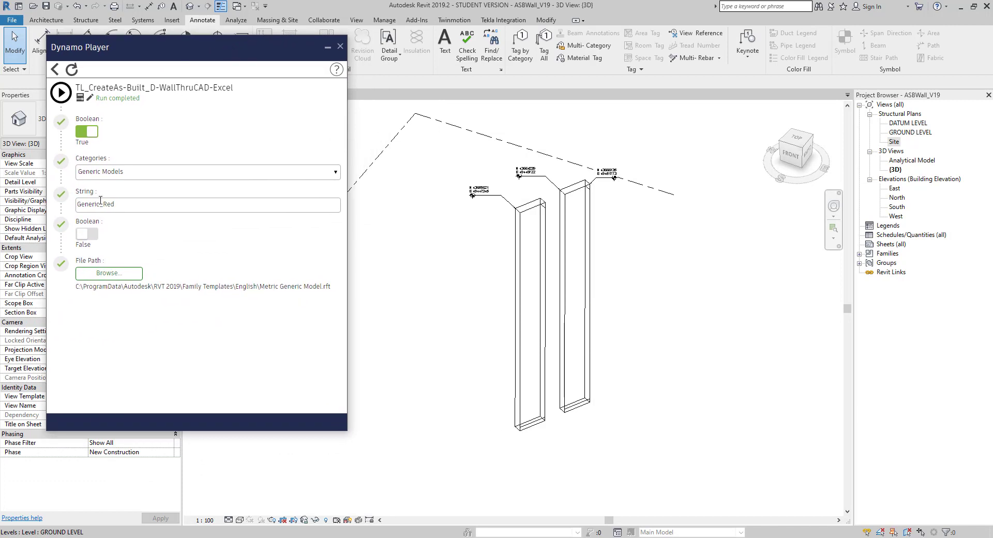
left_click(61, 92)
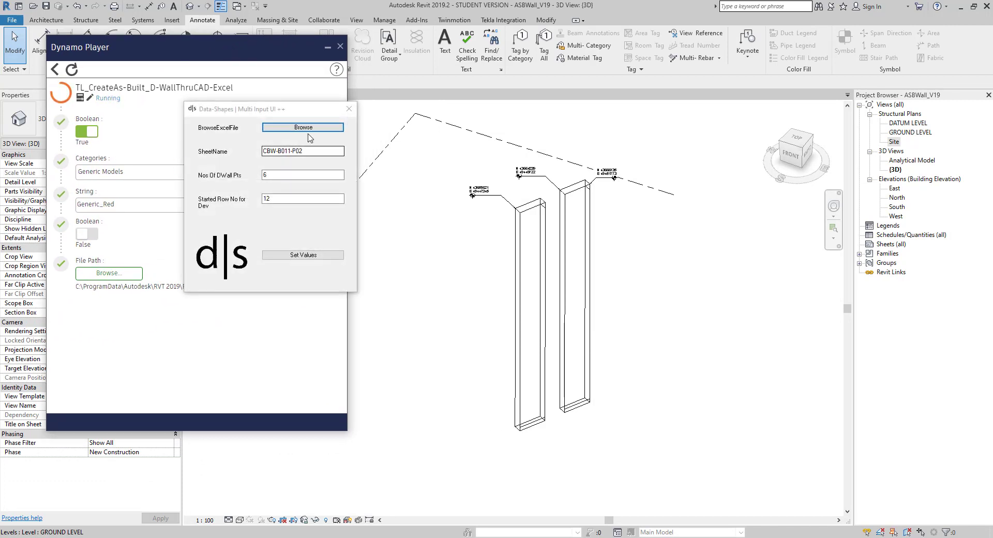
left_click(252, 278)
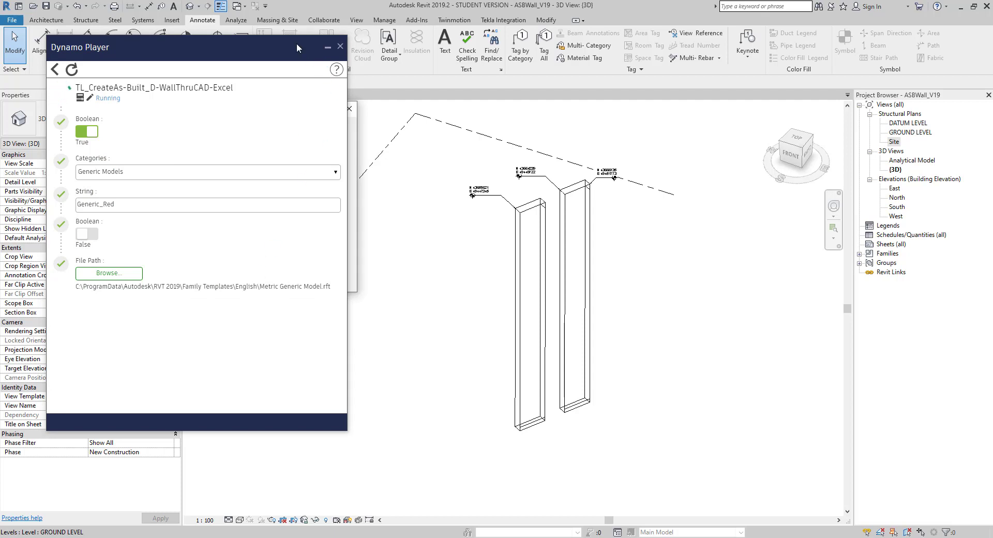
left_click_drag(311, 45, 948, 26)
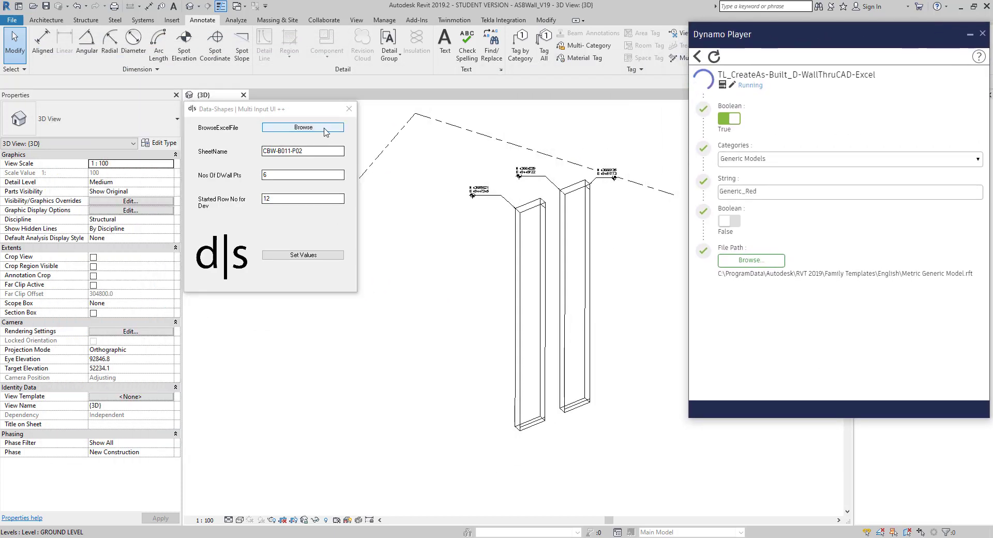
left_click(325, 128)
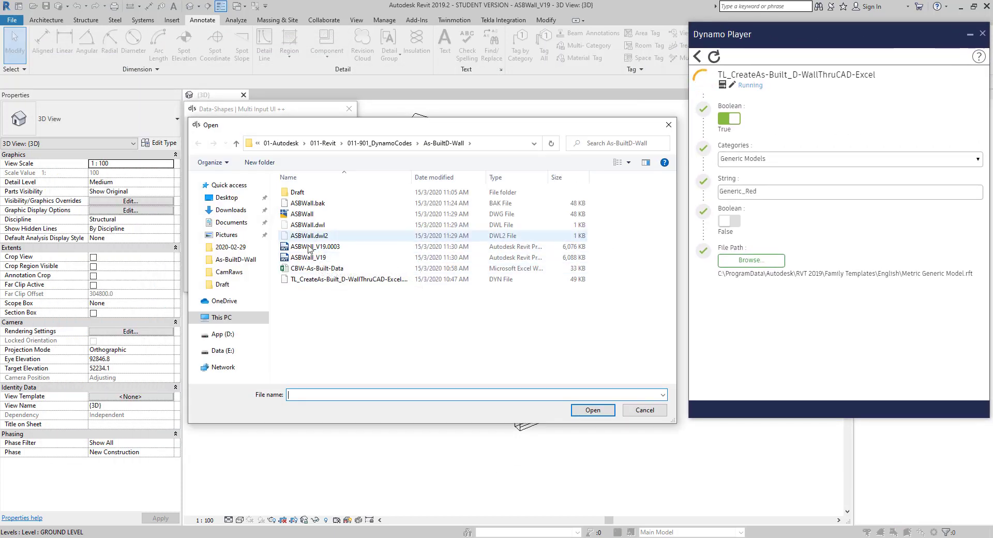
left_click(310, 268)
left_click(592, 410)
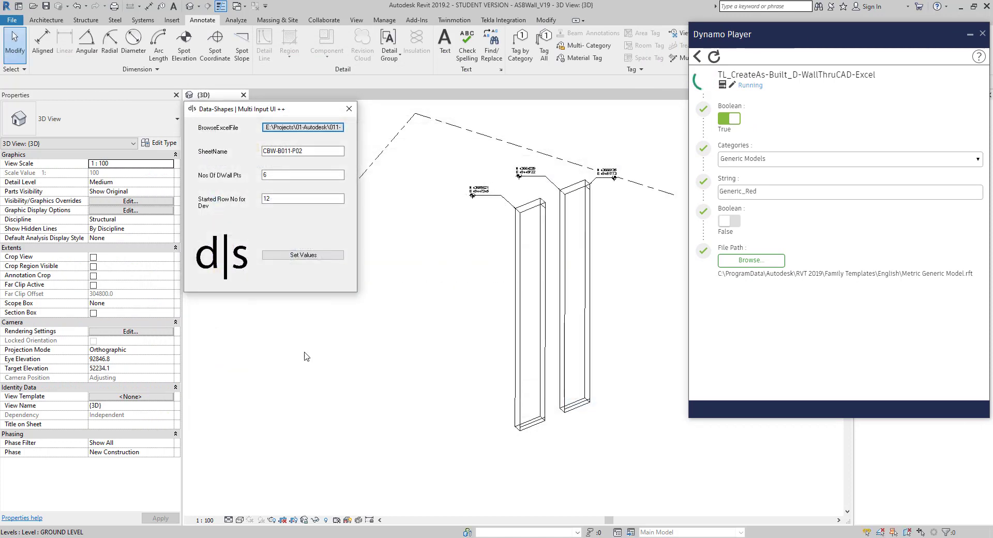
- Change the sheet name to CBW-B011-P03 and view that sheet's data in Excel
left_click(309, 150)
key("BackSpace")
type("3")
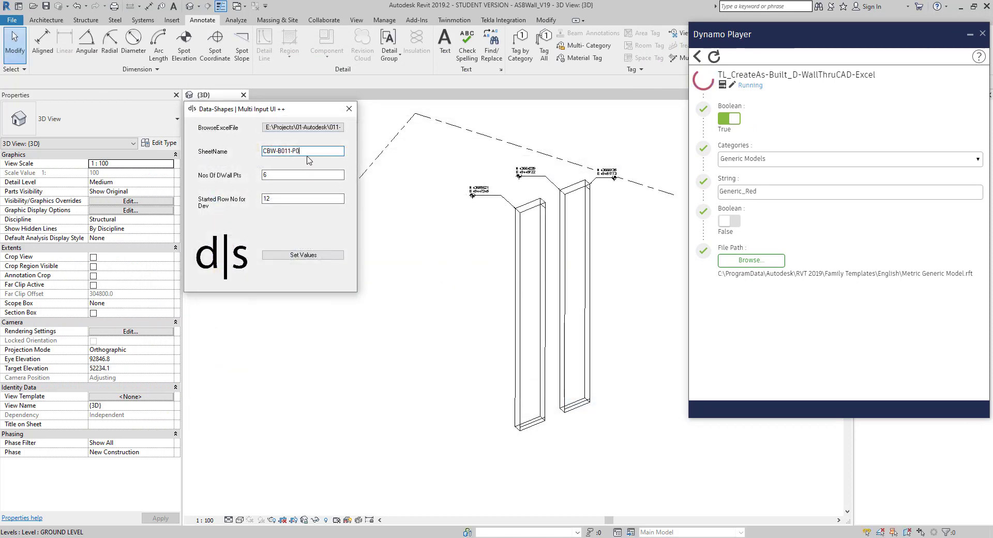
double_click(273, 176)
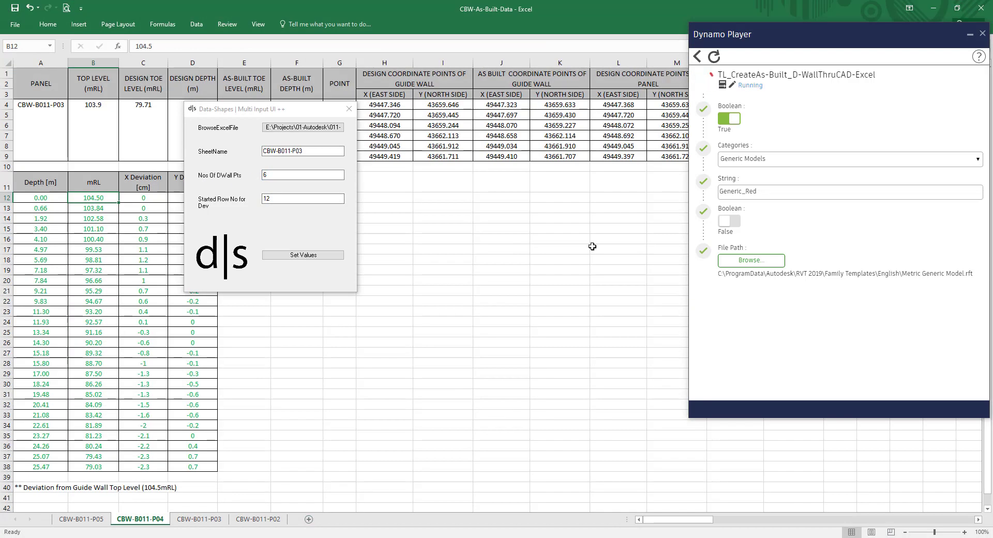
left_click(197, 521)
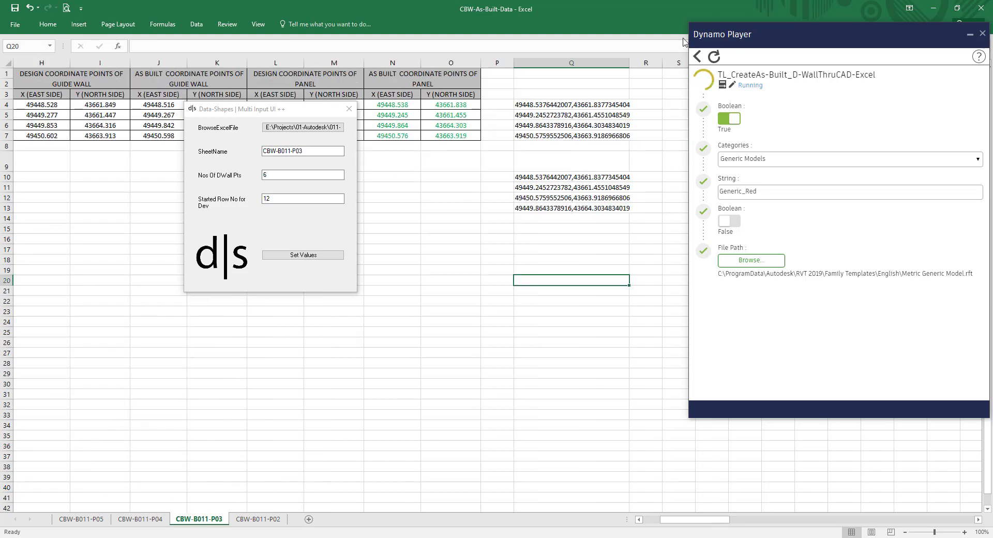
left_click_drag(311, 117, 301, 198)
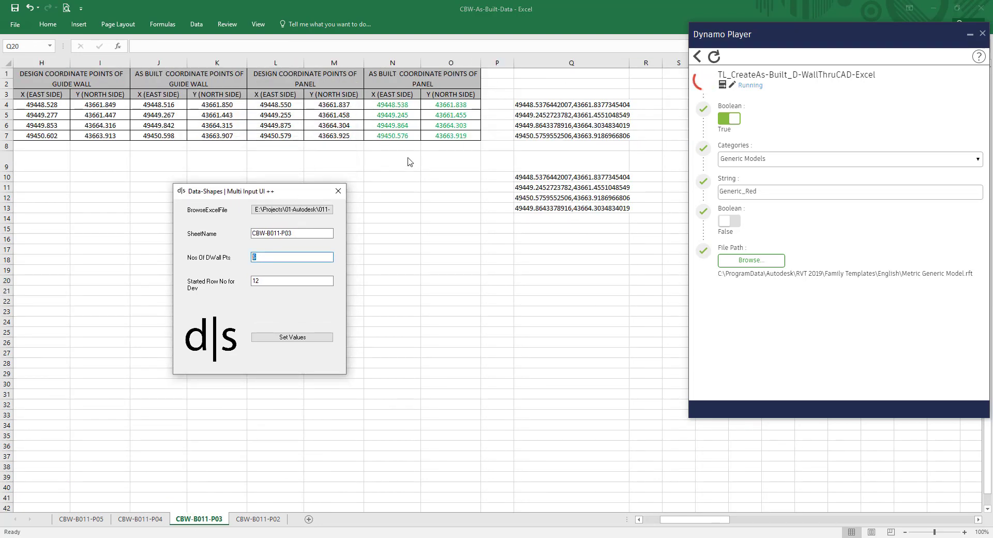
left_click_drag(718, 523, 667, 523)
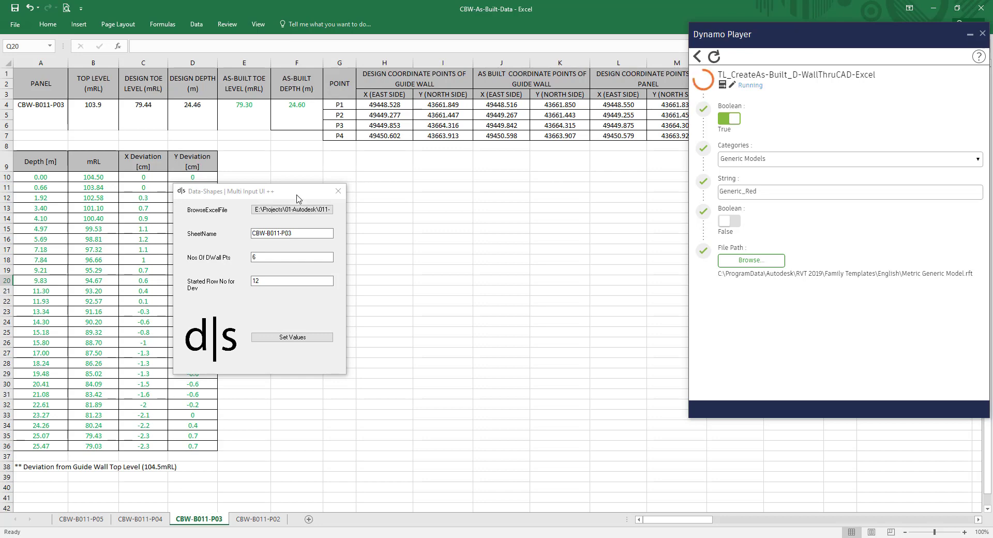
- Enter 4 D-wall points starting at row 10 in the script form
left_click(934, 8)
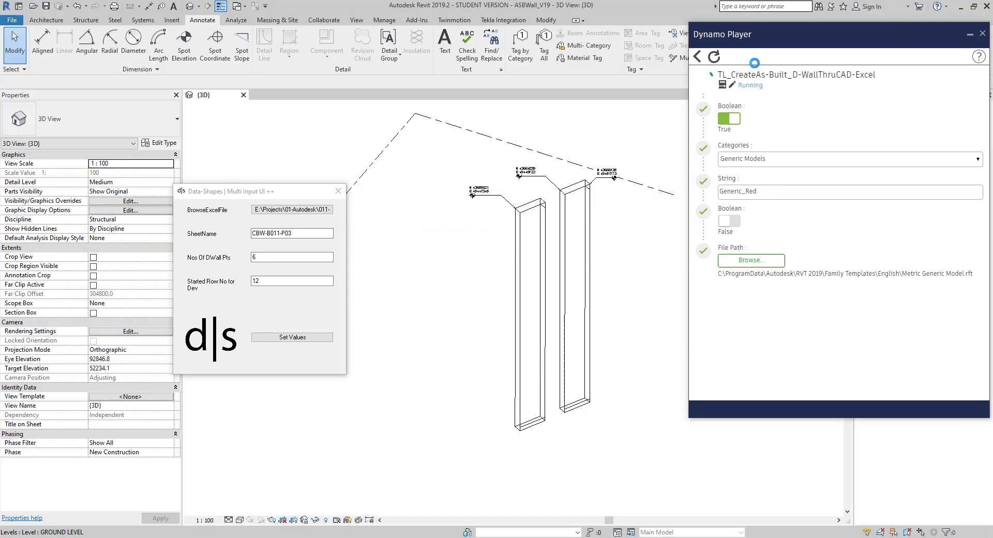
double_click(252, 257)
type("4")
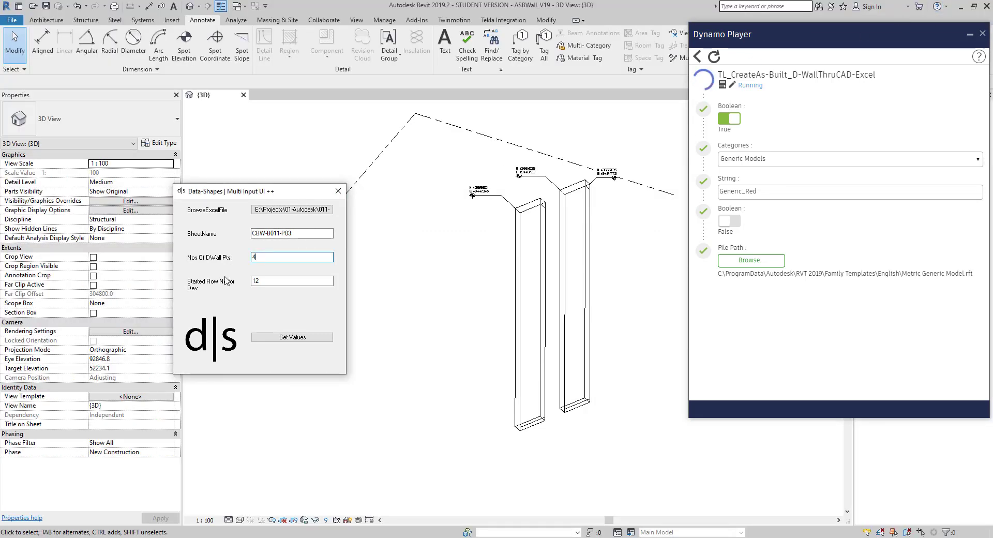
double_click(255, 280)
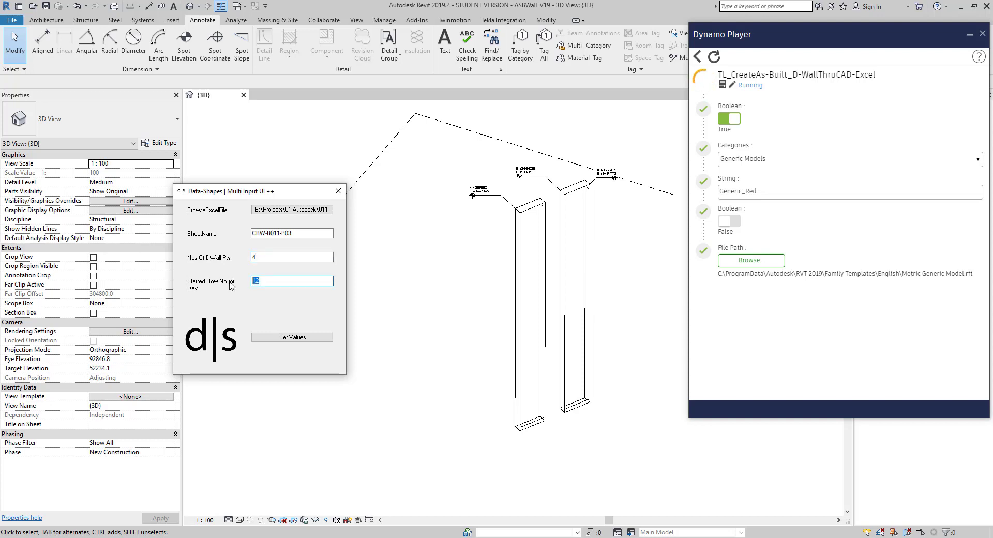
type("10")
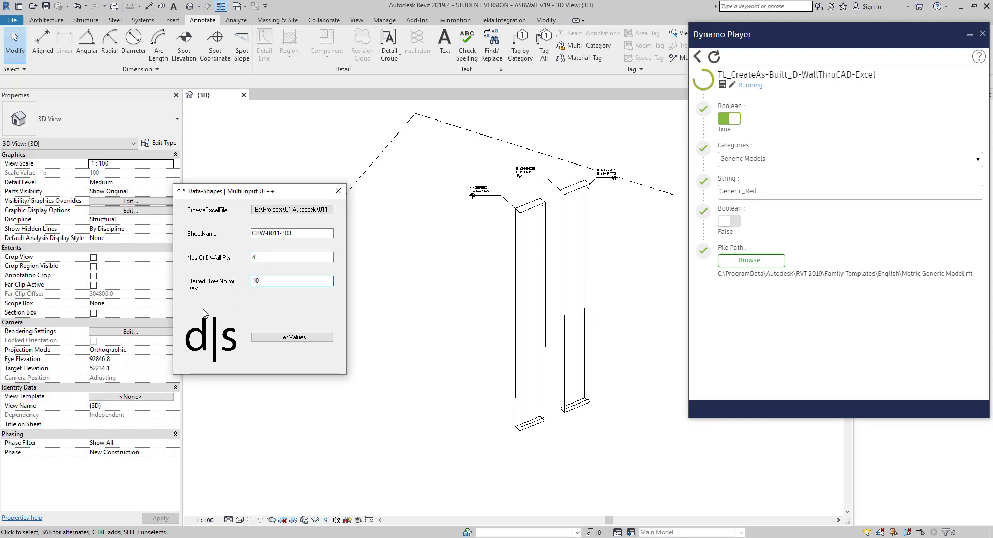
left_click(281, 338)
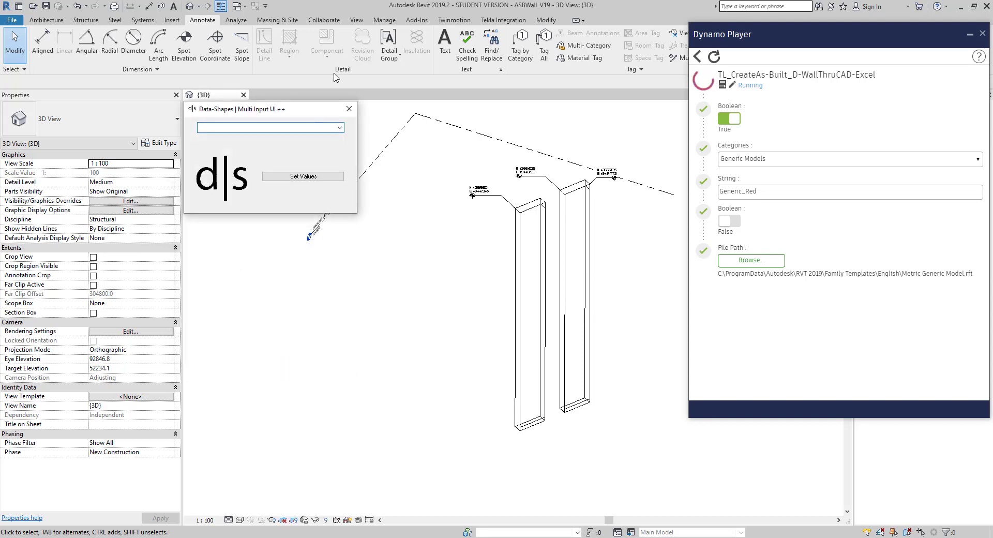
- Choose layer CBW-B011-P03 to build the third panel
left_click(341, 127)
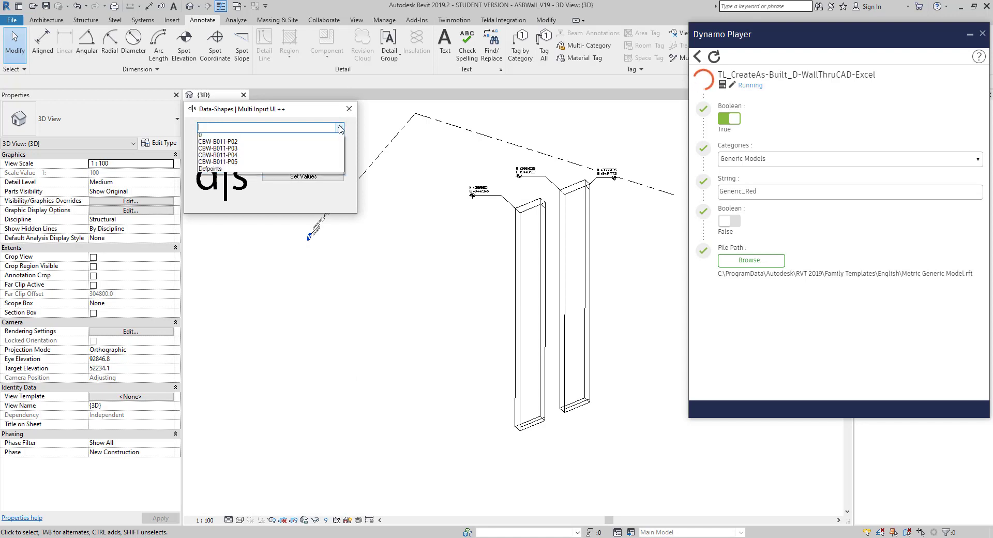
left_click(224, 150)
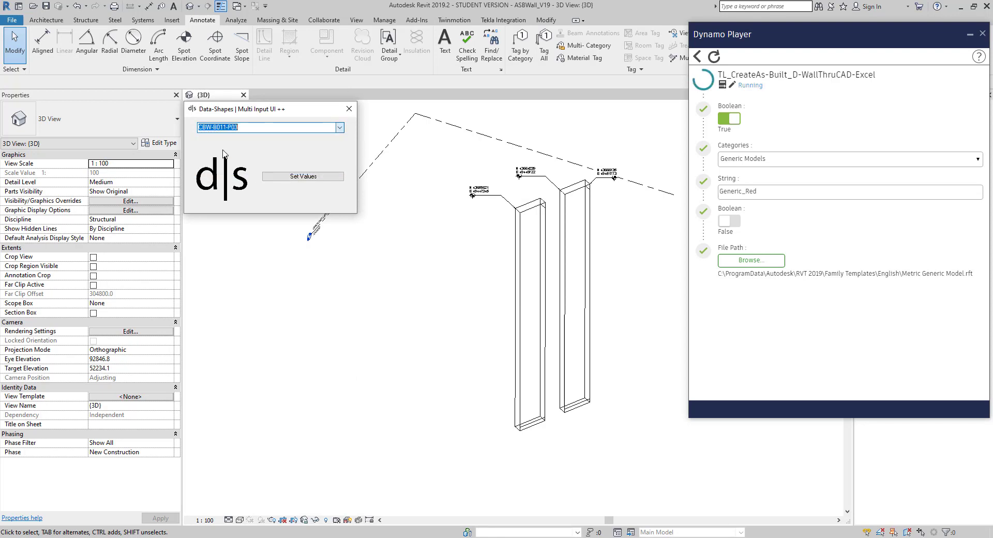
left_click(303, 177)
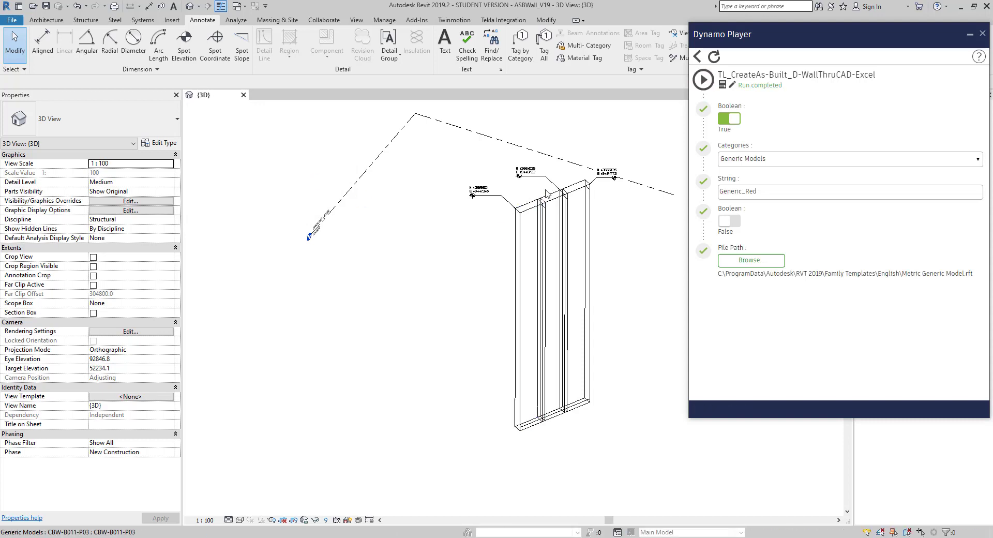
- Tag the P03 panel corner with a spot coordinate reading N 43661838 / E 49448538
scroll(549, 222, "up", 6)
scroll(560, 214, "up", 3)
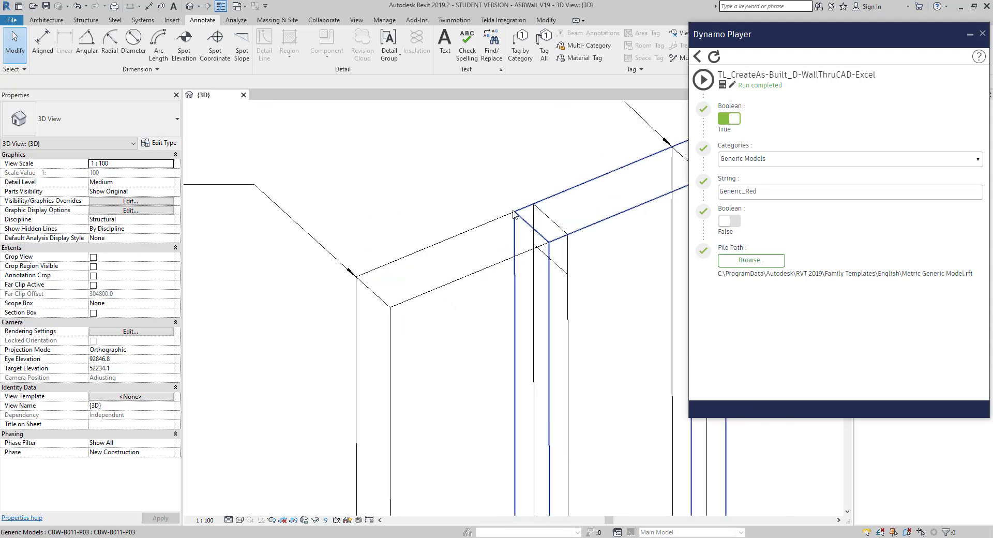
middle_click_drag(466, 160, 292, 214)
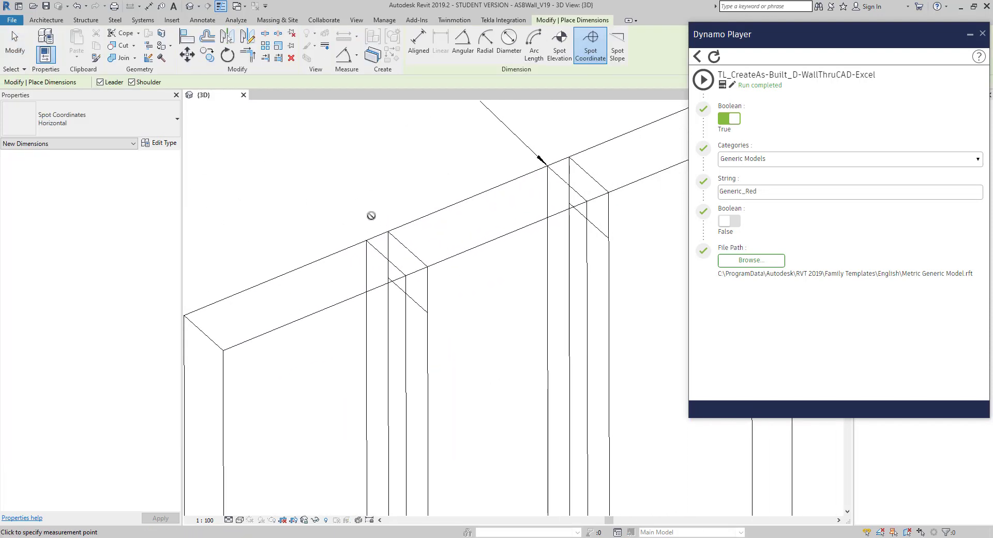
left_click(366, 240)
scroll(362, 233, "down", 2)
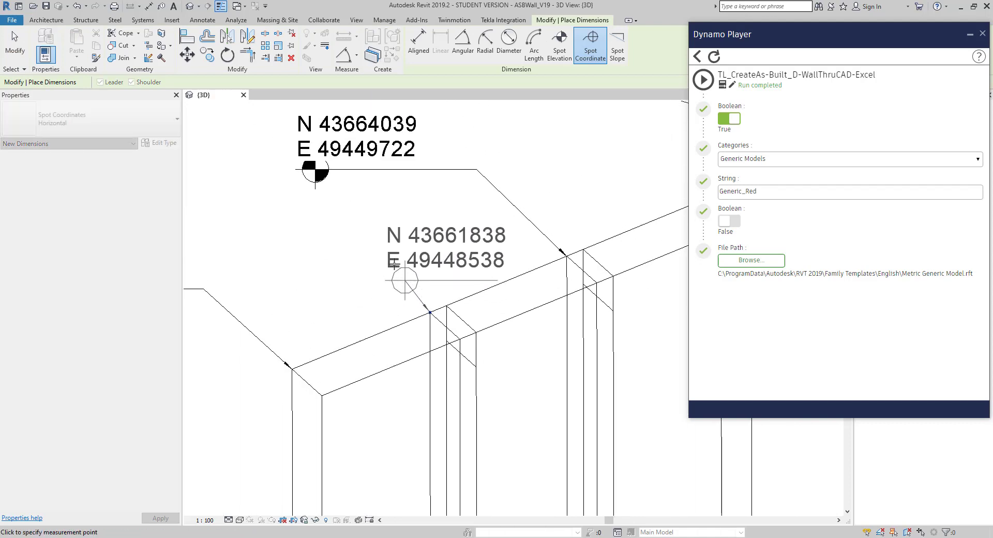
left_click(263, 255)
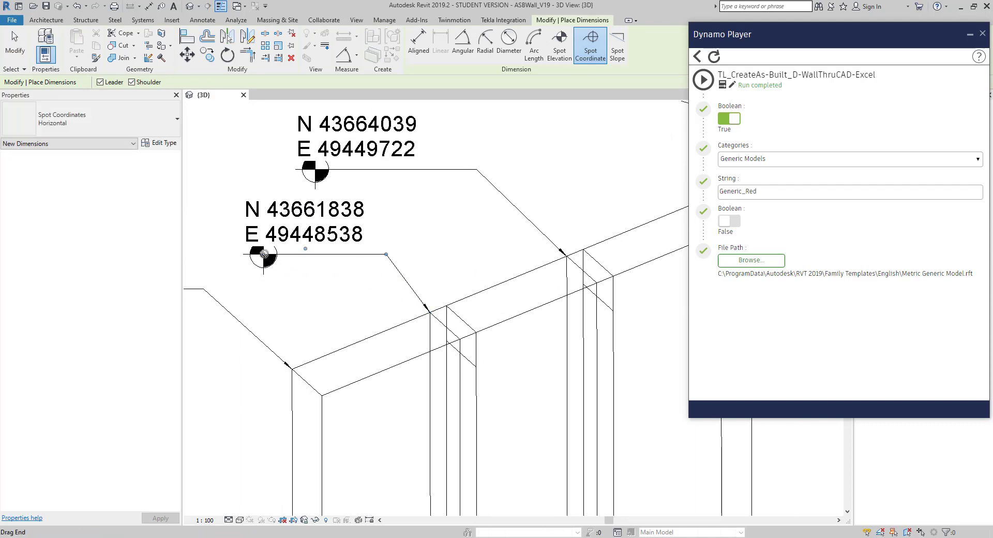
- Finish the spot coordinate, close Dynamo Player, and switch back to Excel
key("Escape")
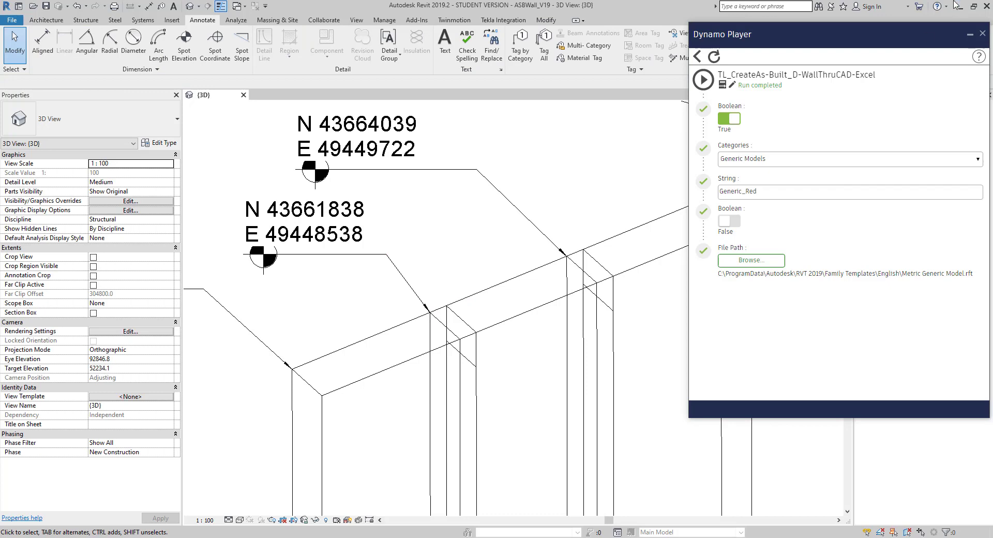
left_click(971, 36)
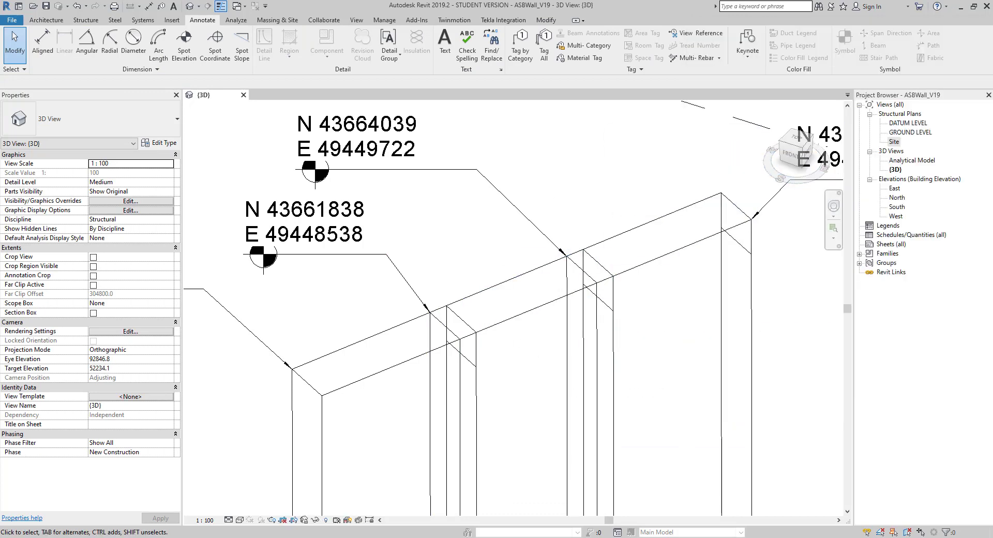
key("alt+Tab")
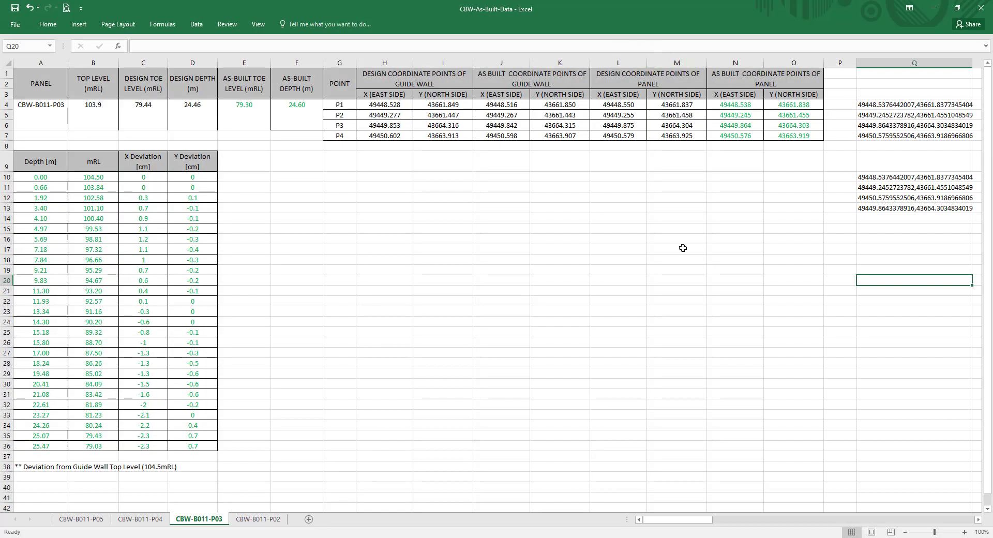
- Confirm the P03 as-built P1 point (49448.538, 43661.838) matches the label, then minimize Excel
left_click(957, 8)
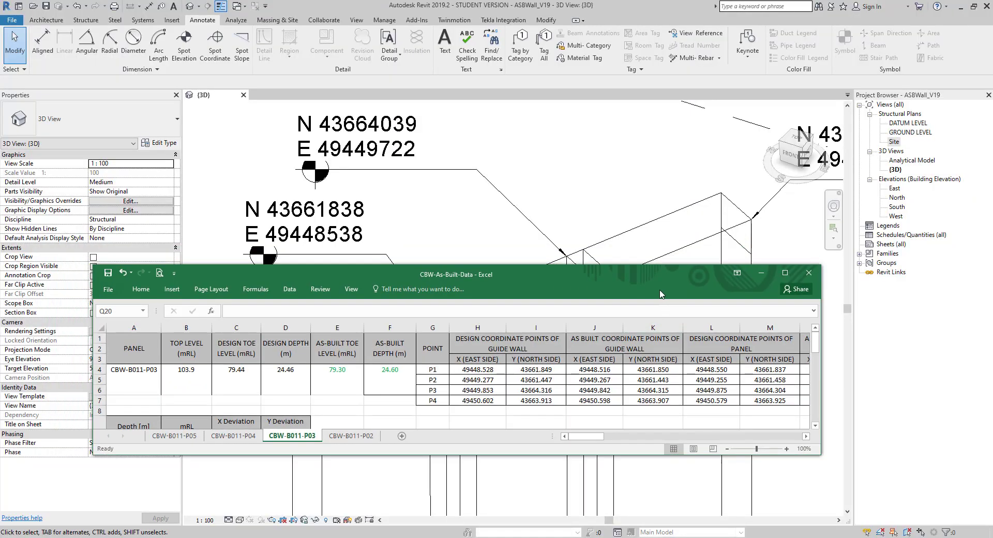
left_click_drag(554, 279, 471, 300)
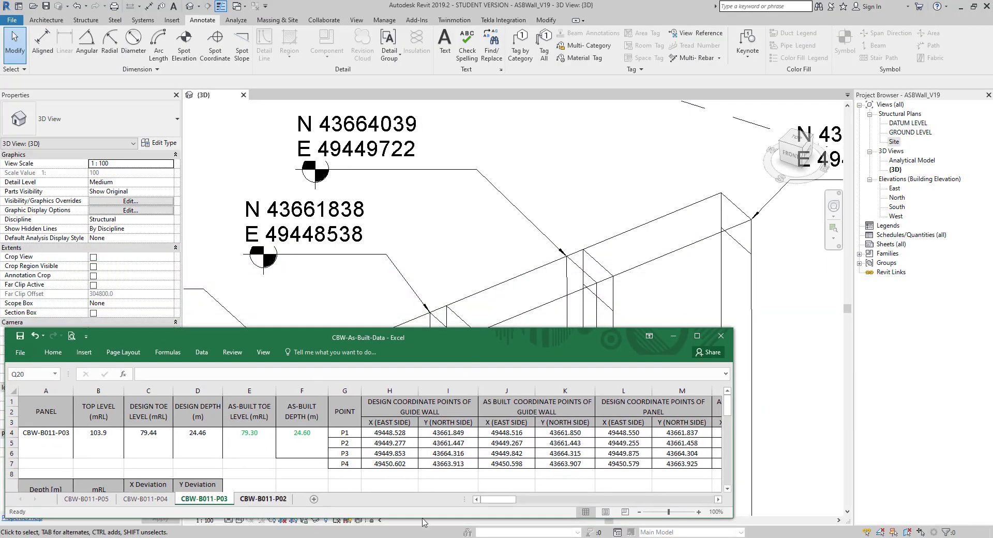
left_click_drag(504, 500, 521, 500)
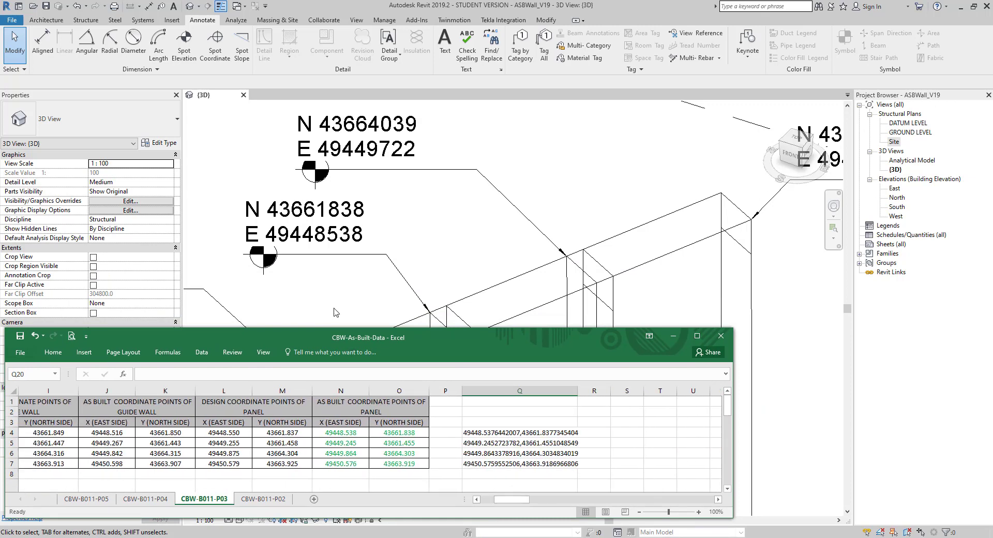
left_click_drag(431, 341, 430, 350)
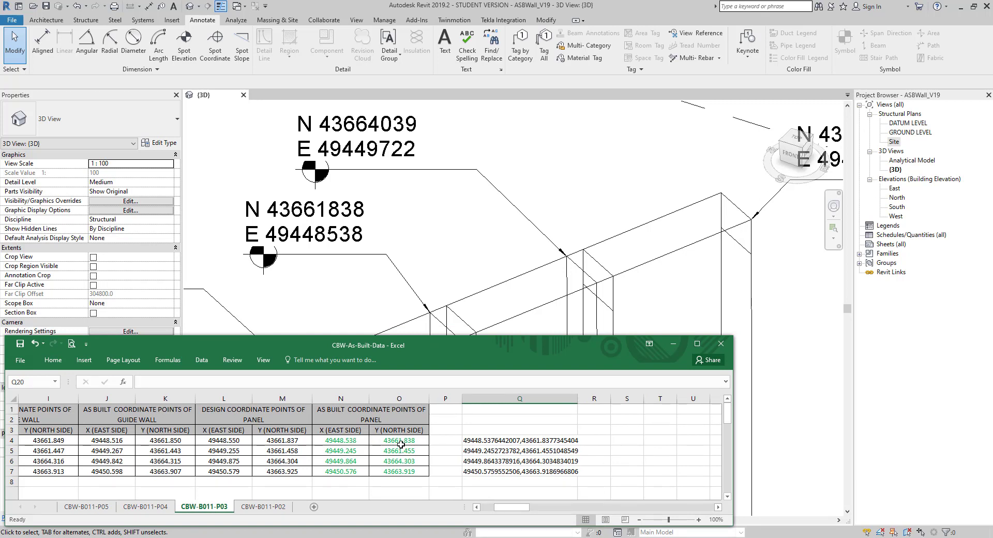
left_click(673, 343)
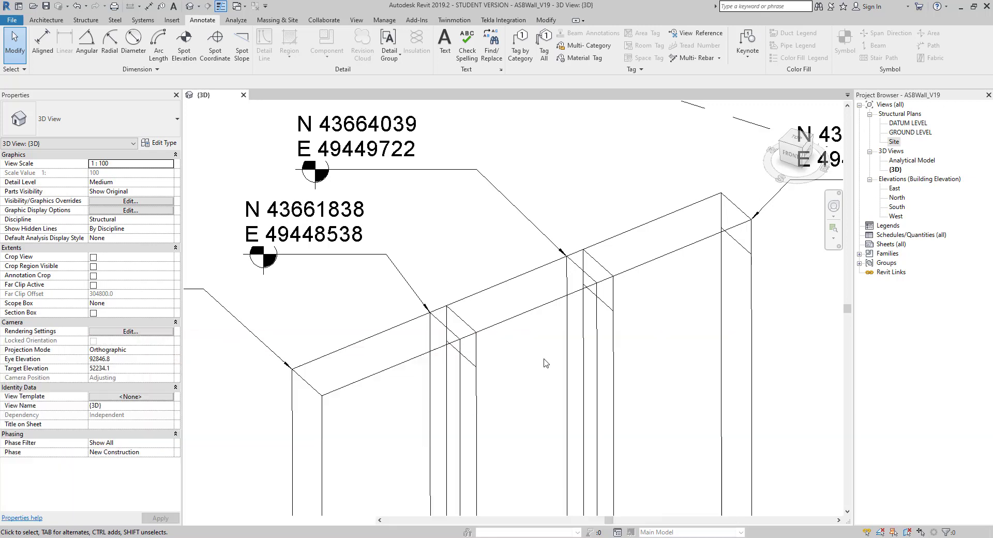
scroll(472, 248, "down", 4)
scroll(472, 248, "down", 2)
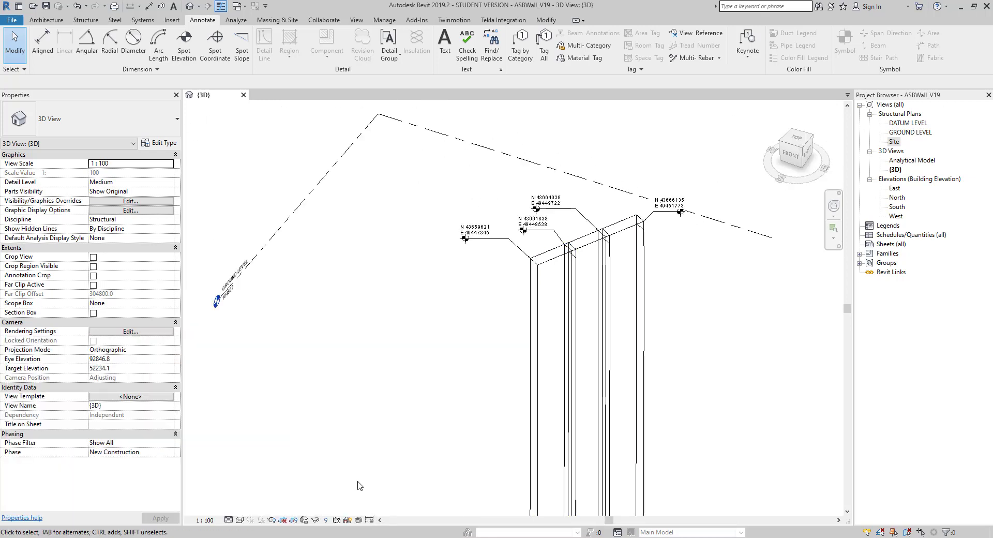
- Run the as-built wall script from Dynamo Player with the CBW-As-Built-Data workbook
left_click(331, 498)
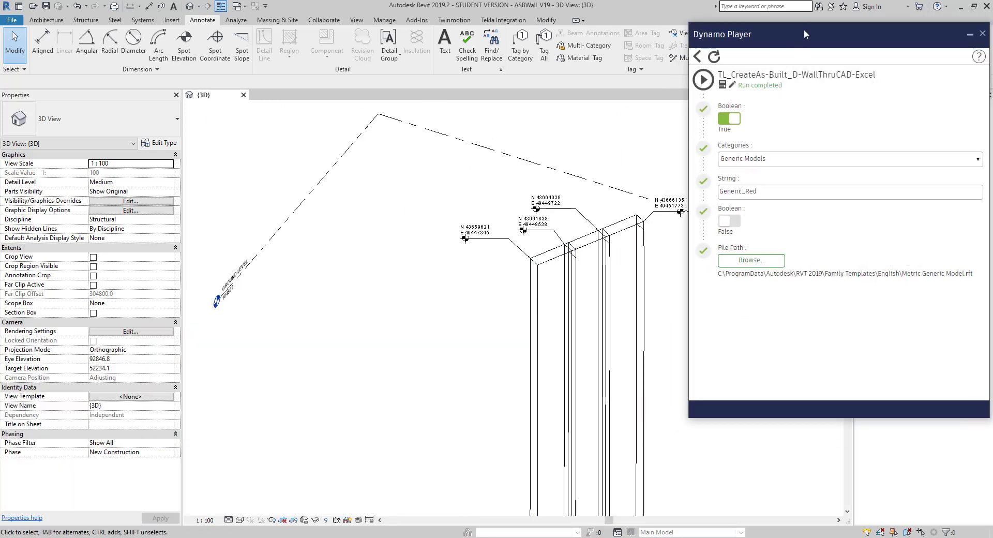
mouse_move(804, 34)
left_mouse_down()
mouse_move(787, 33)
mouse_move(797, 32)
left_mouse_up()
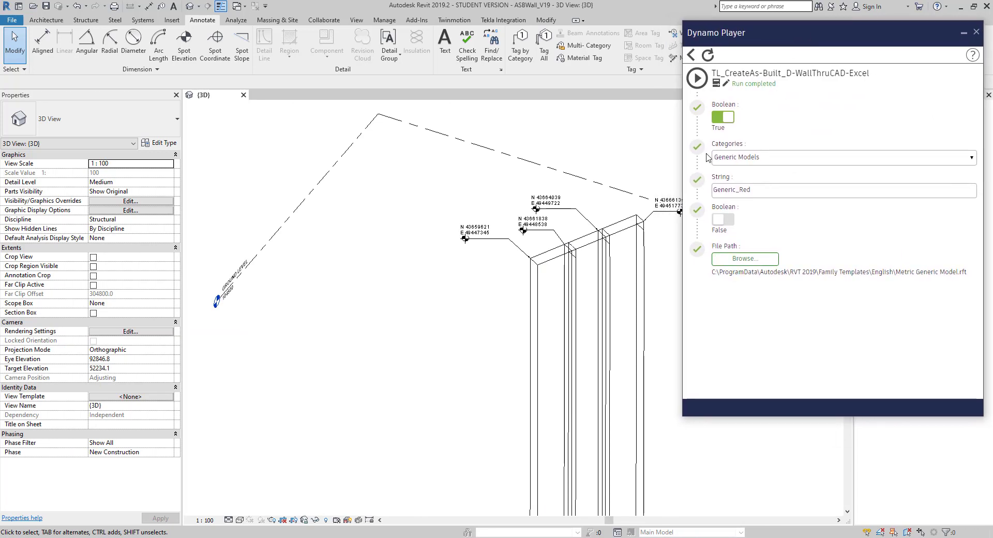
left_click(698, 79)
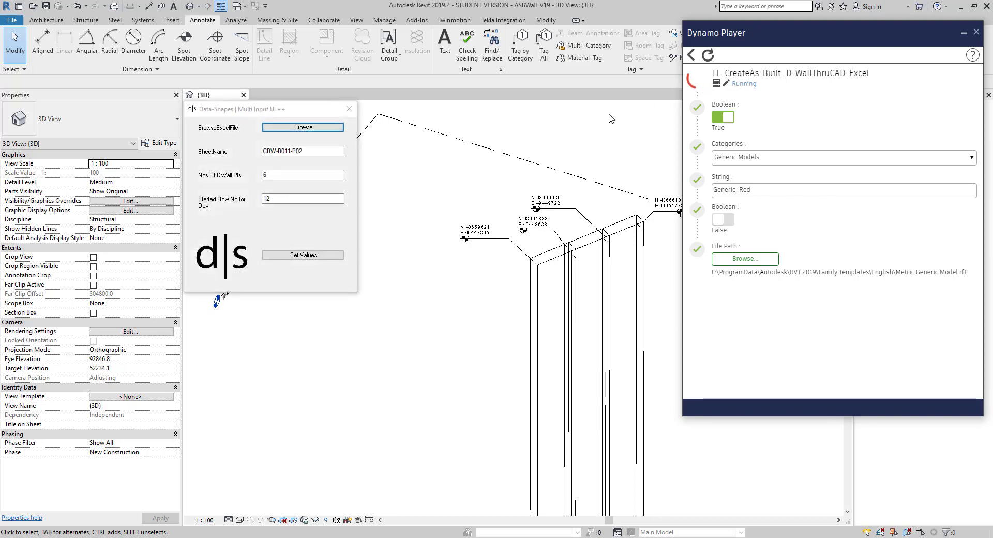
left_click(317, 129)
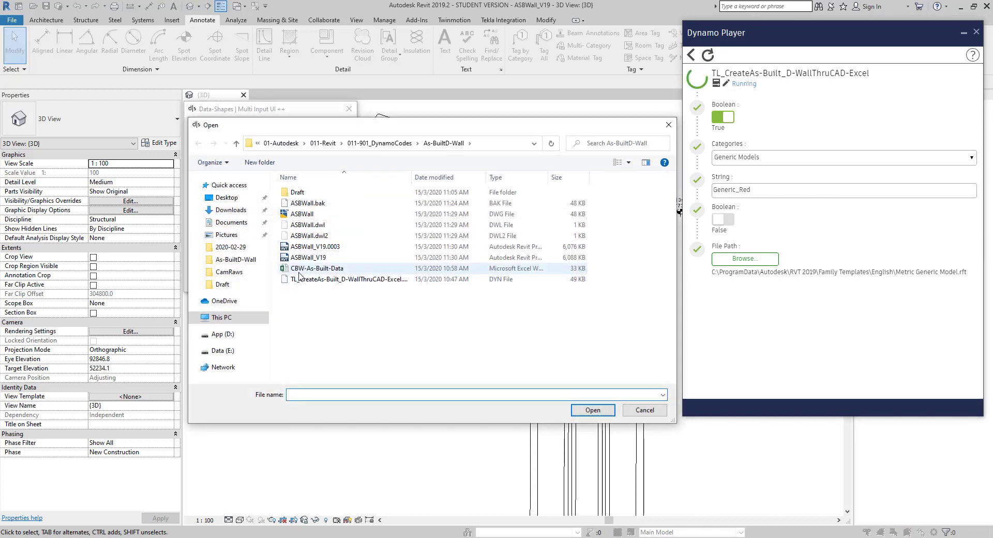
left_click(317, 268)
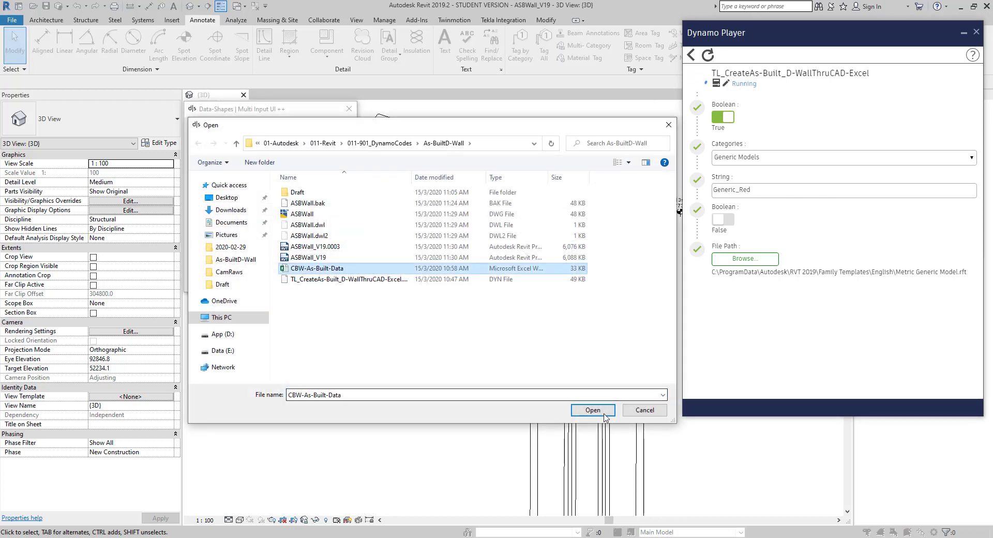
left_click(593, 409)
- Set sheet CBW-B011-P05 with 4 wall points starting at row 10
left_click(300, 151)
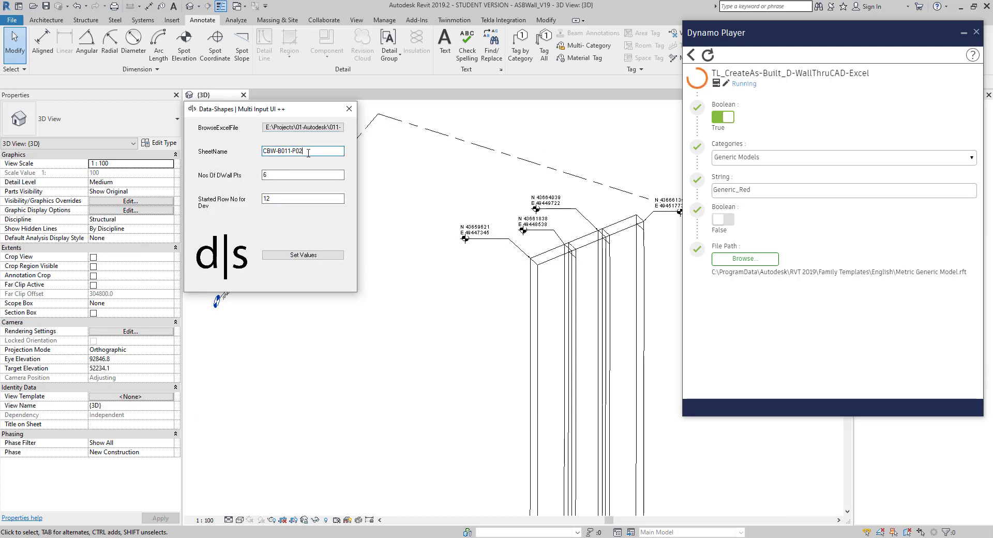
type("5")
key("Tab")
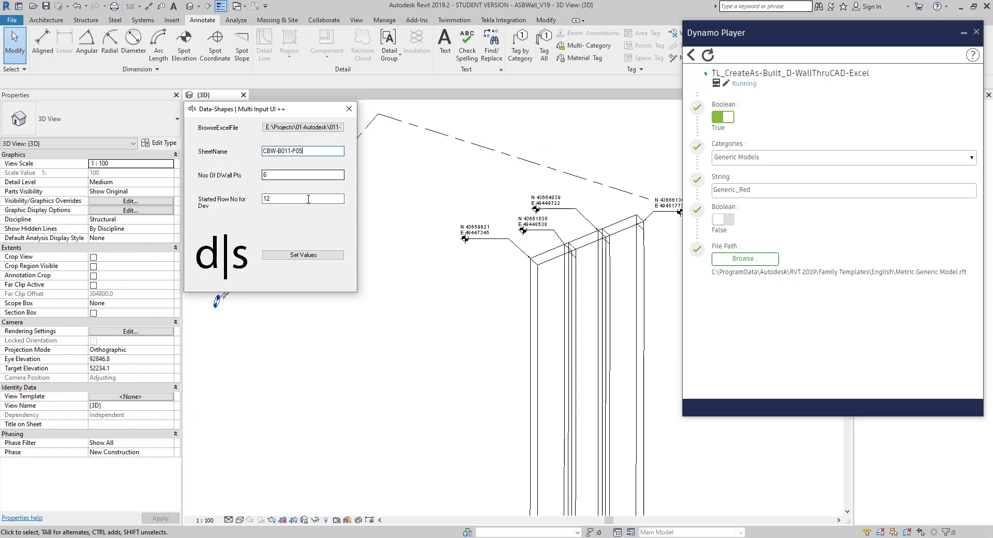
type("4")
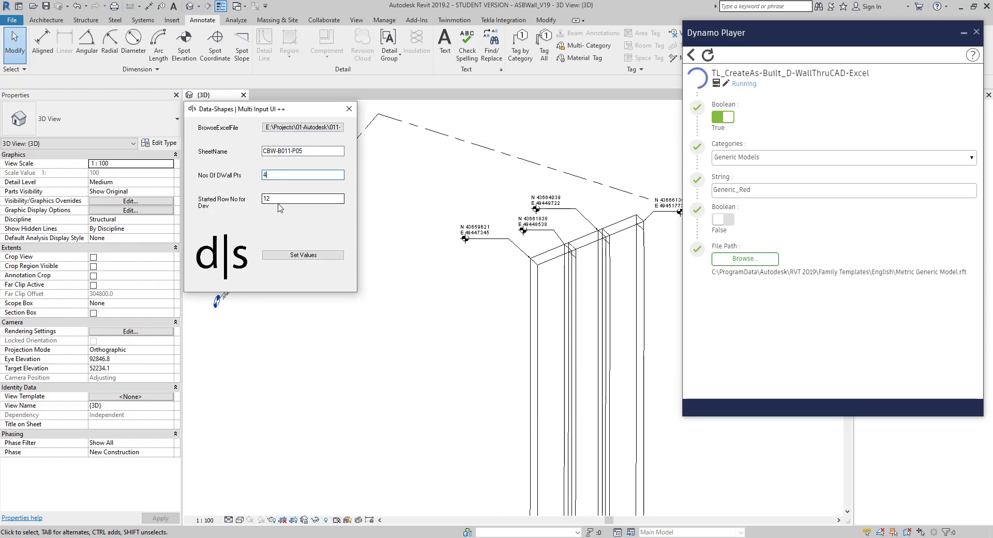
left_click(283, 199)
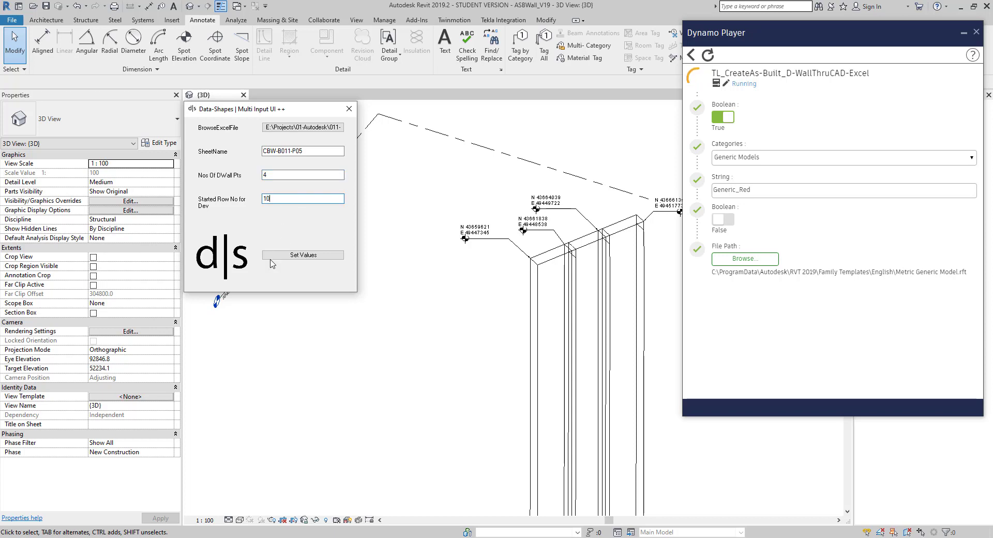
left_click(288, 255)
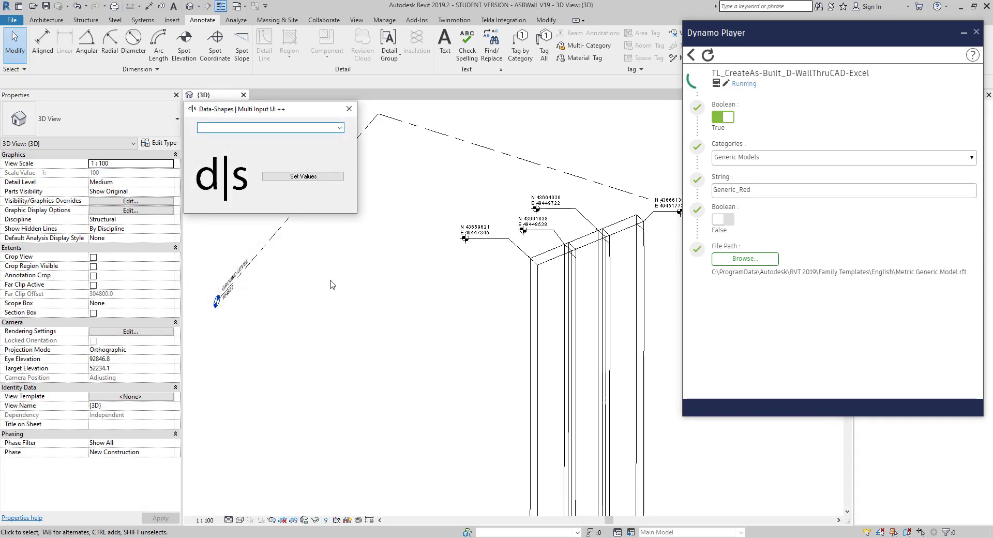
- Choose layer CBW-B011-P05 to build the fourth panel
left_click(339, 128)
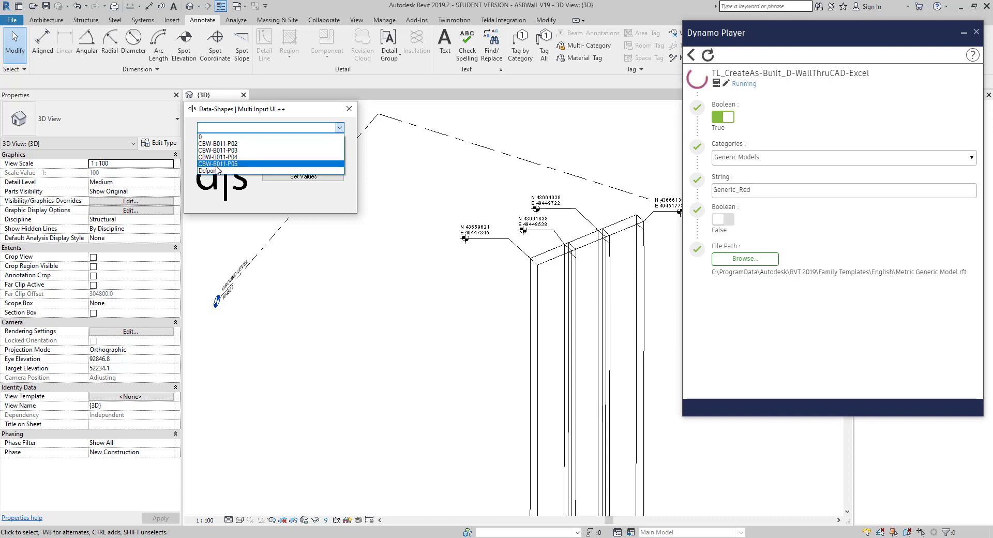
left_click(228, 165)
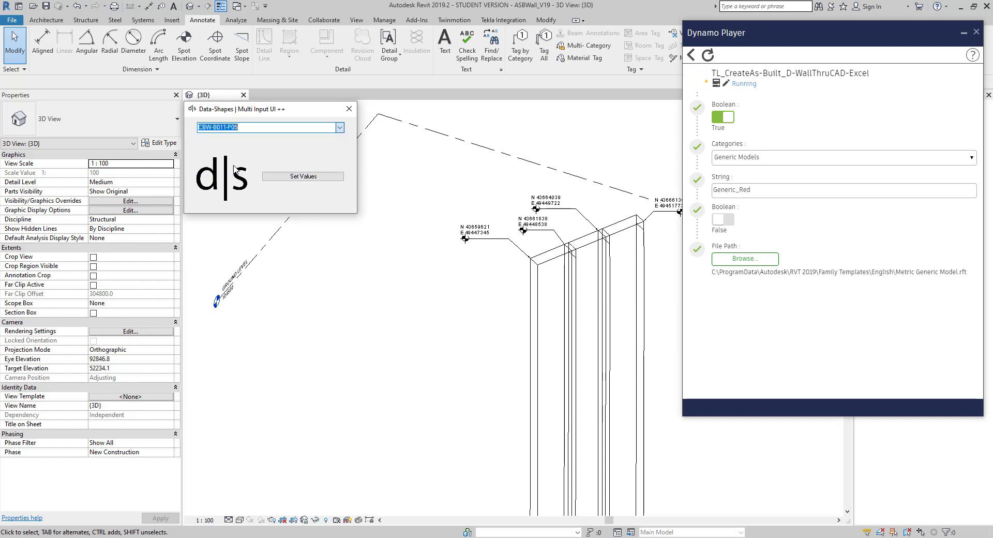
left_click(305, 177)
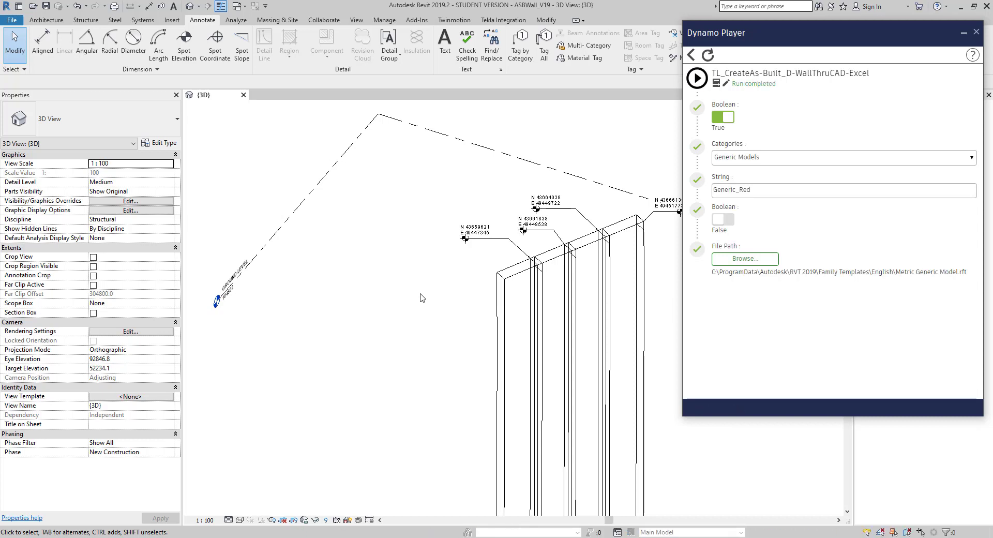
scroll(422, 297, "up", 2)
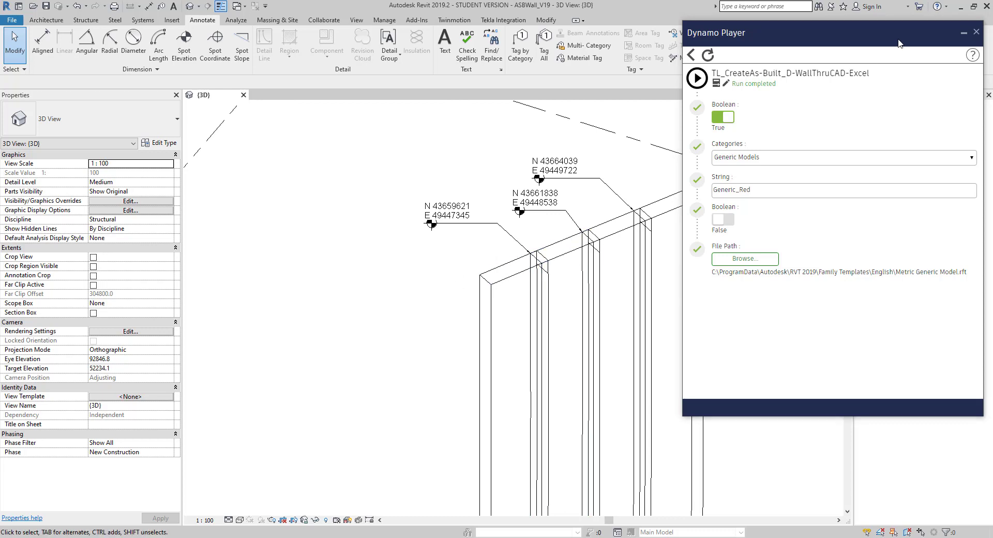
left_click_drag(900, 34, 238, 40)
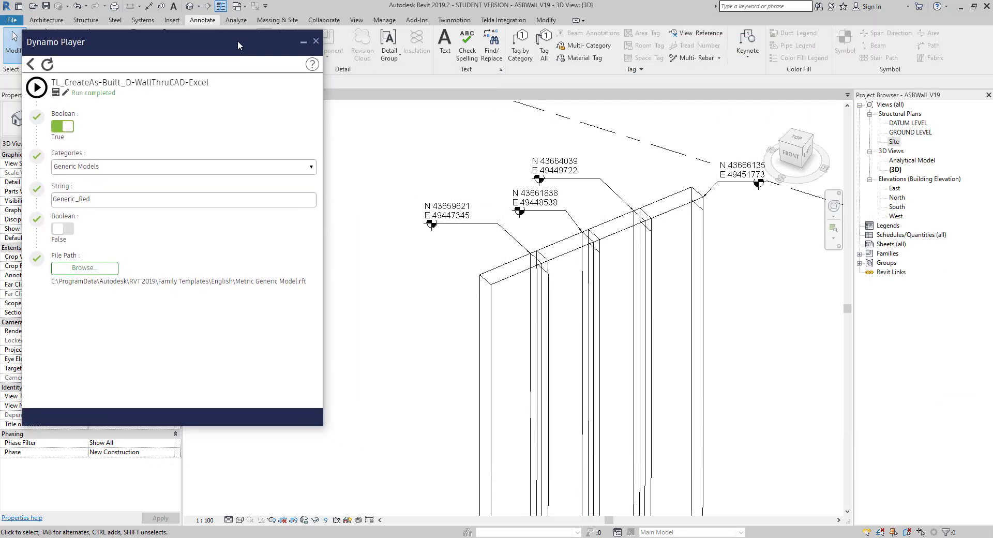
left_click(299, 33)
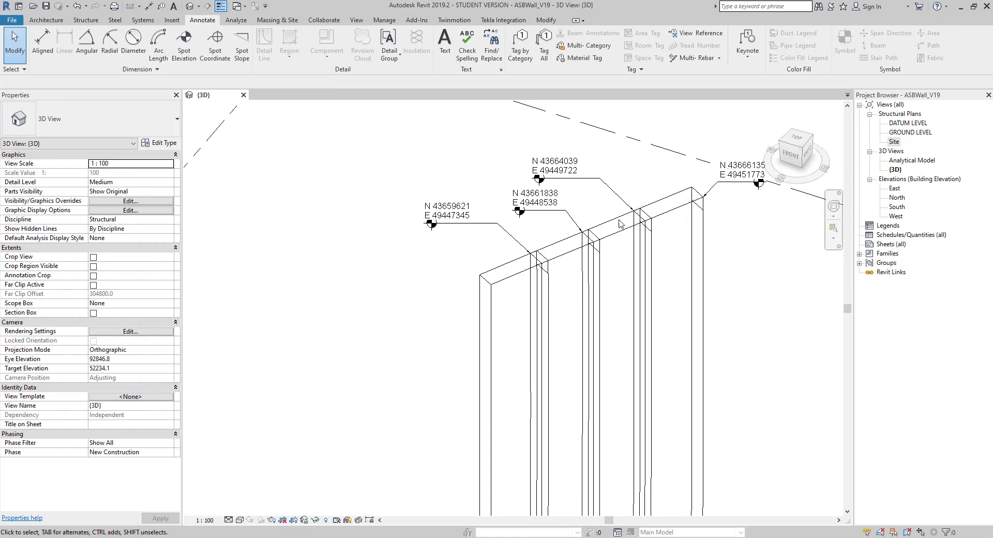
left_click(859, 253)
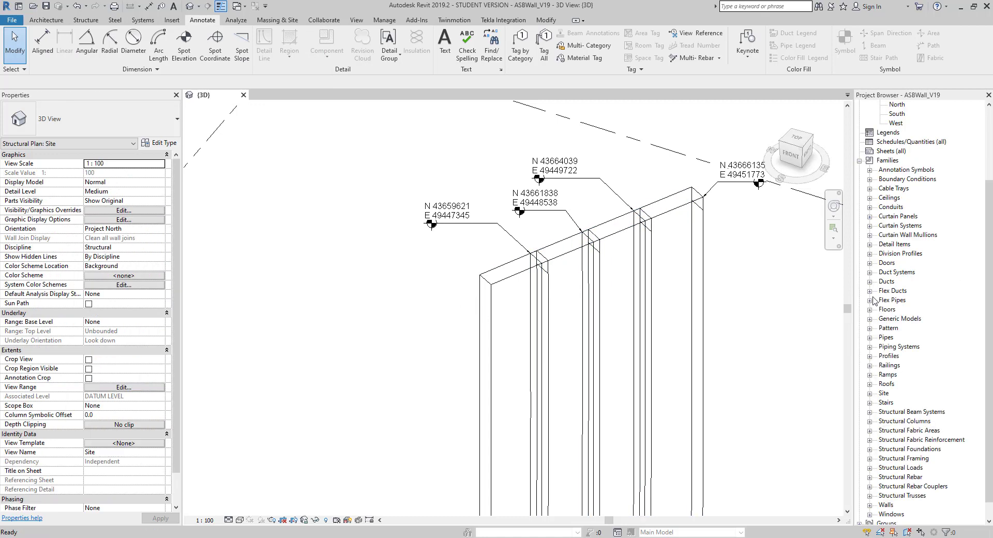
left_click(870, 320)
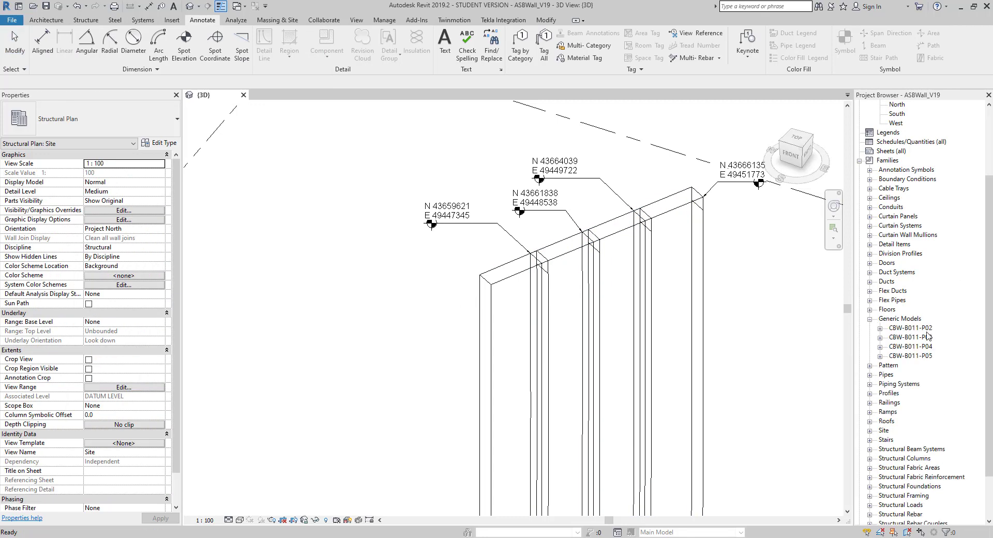
left_click(906, 329)
left_click(906, 337)
left_click(910, 347)
left_click(914, 356)
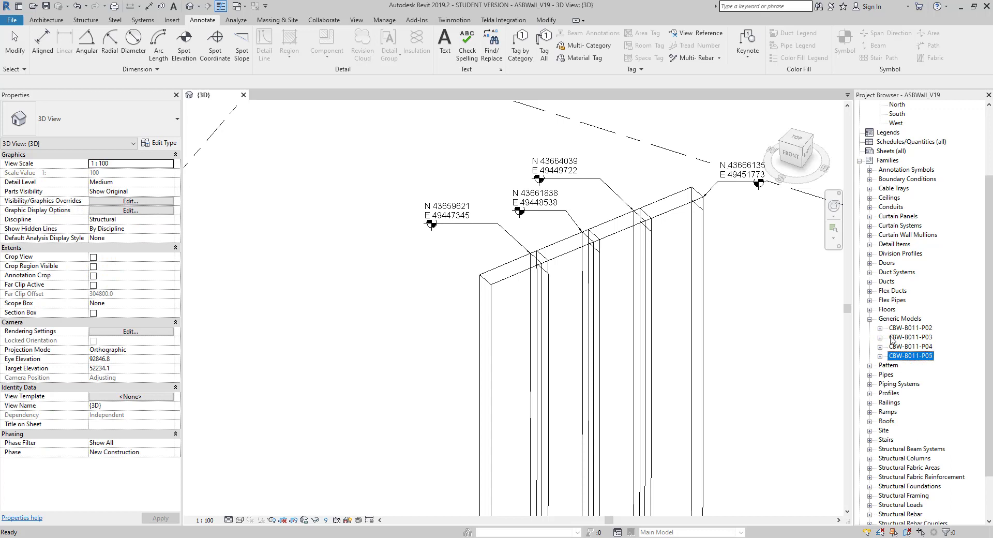
left_click(881, 328)
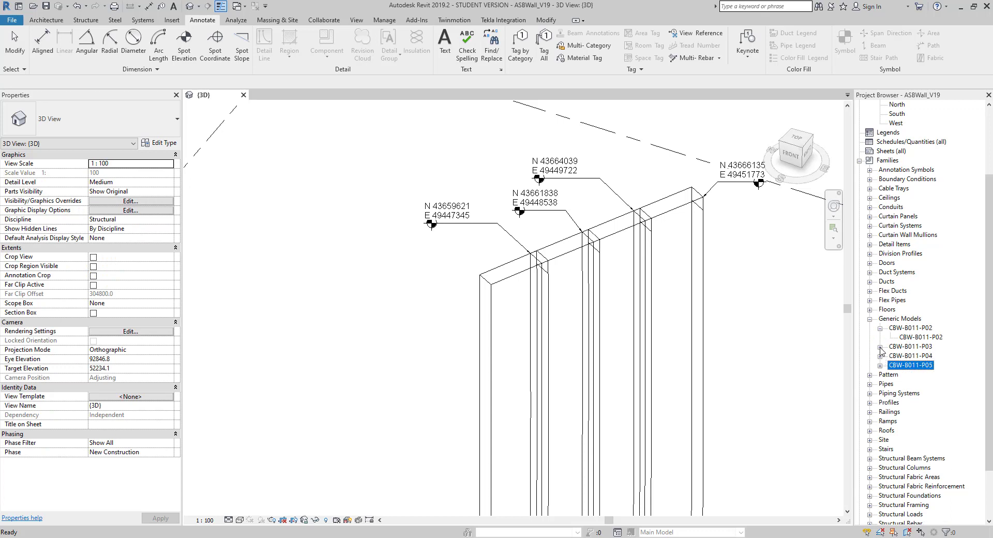
left_click(880, 346)
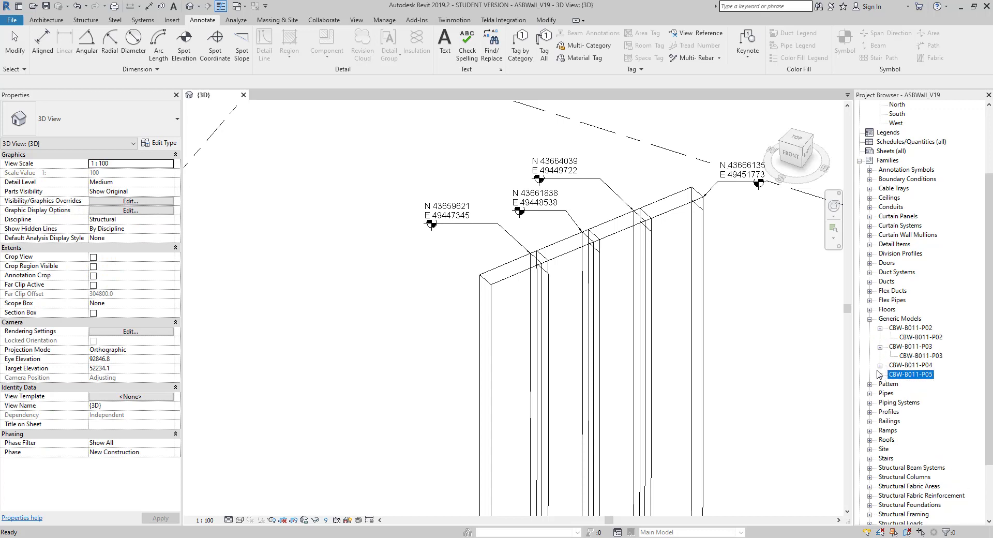
left_click(880, 365)
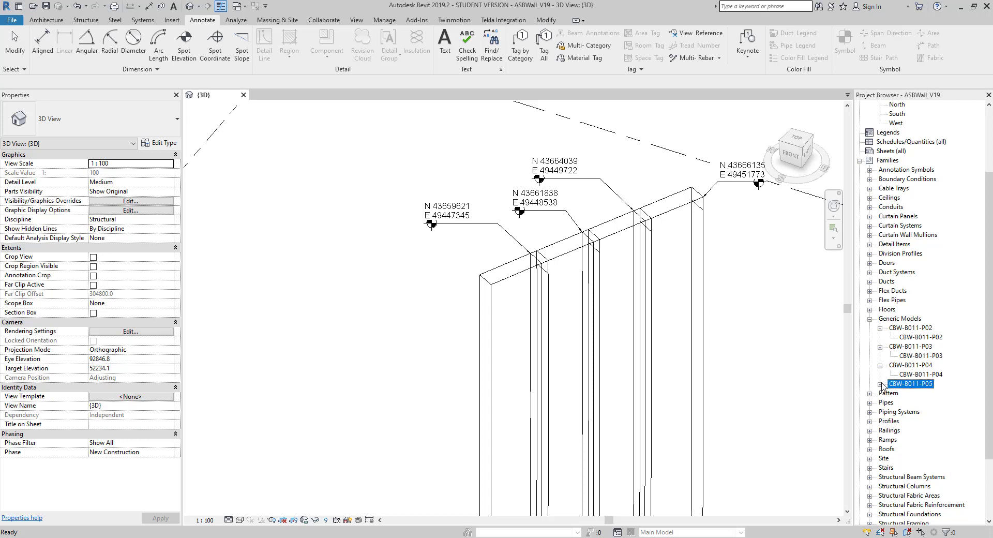
left_click(880, 383)
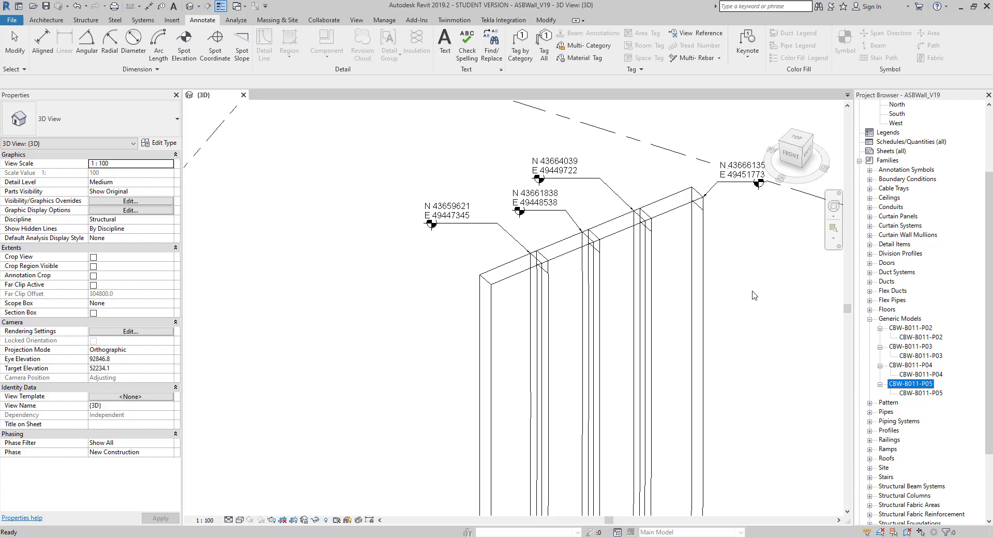
left_click(760, 354)
scroll(676, 276, "down", 2)
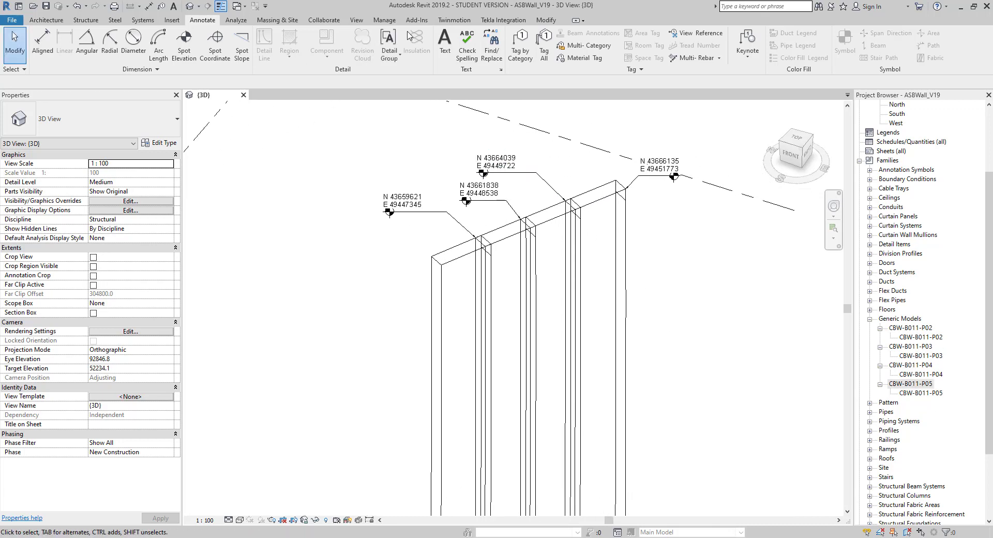
- Start a new schedule for the Generic Models category
left_click(357, 21)
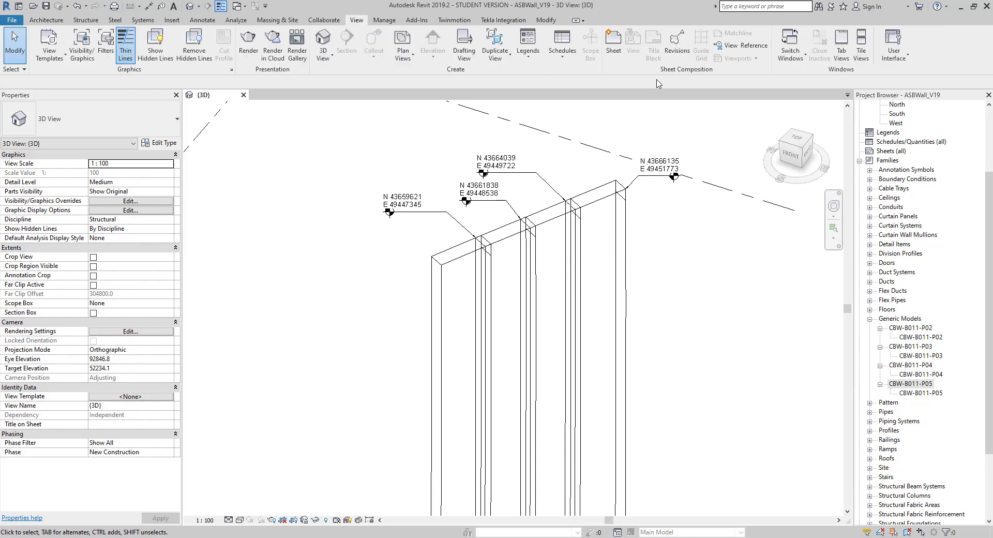
left_click(566, 47)
left_click(580, 76)
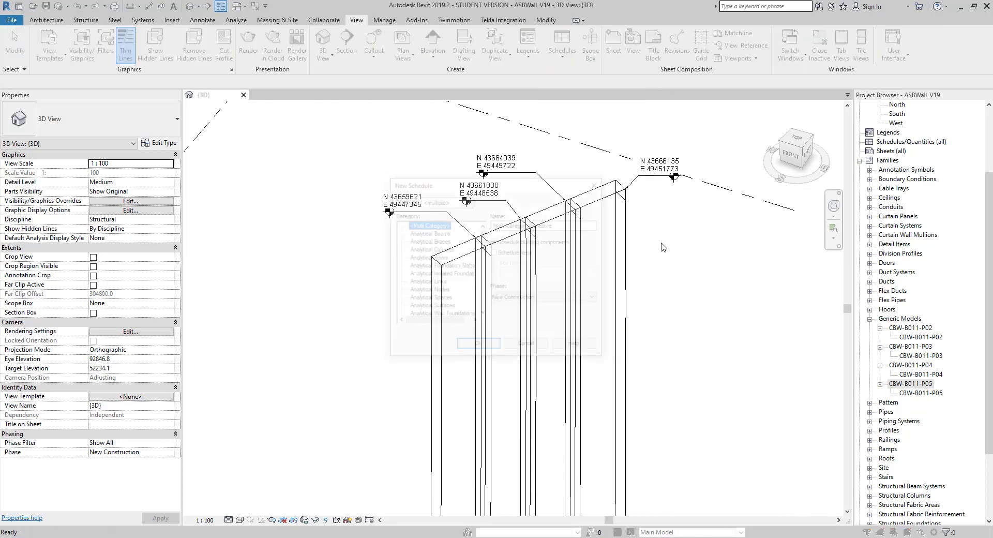
left_click(428, 267)
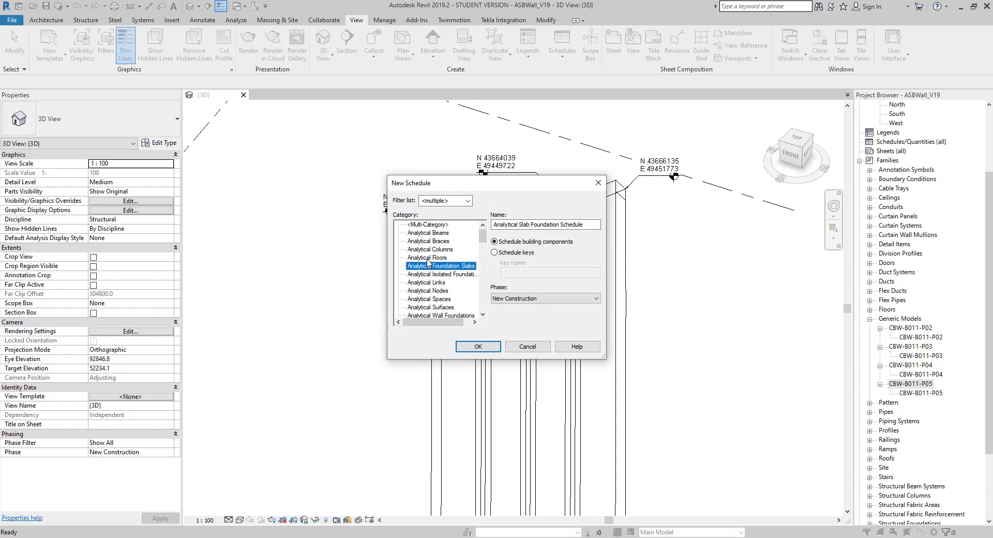
key("g")
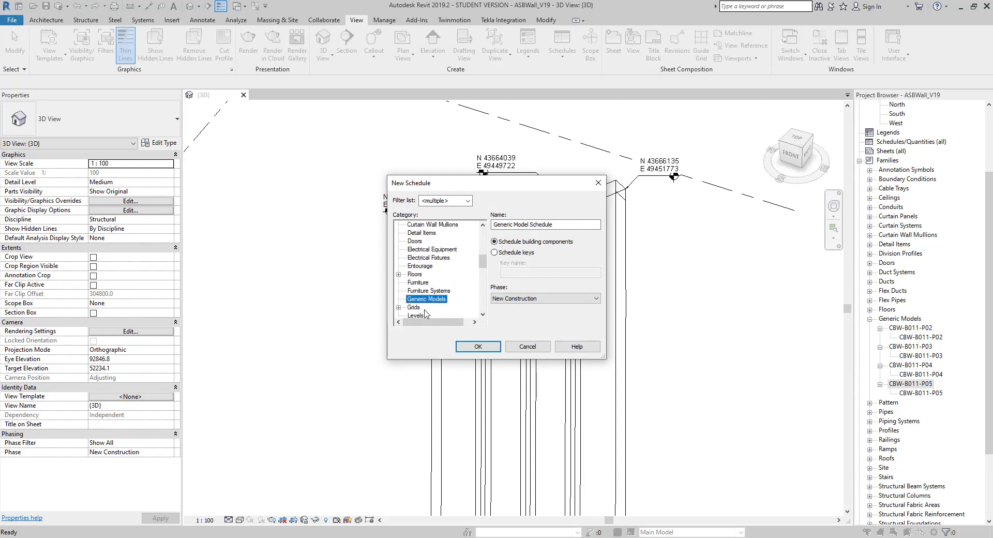
left_click(478, 346)
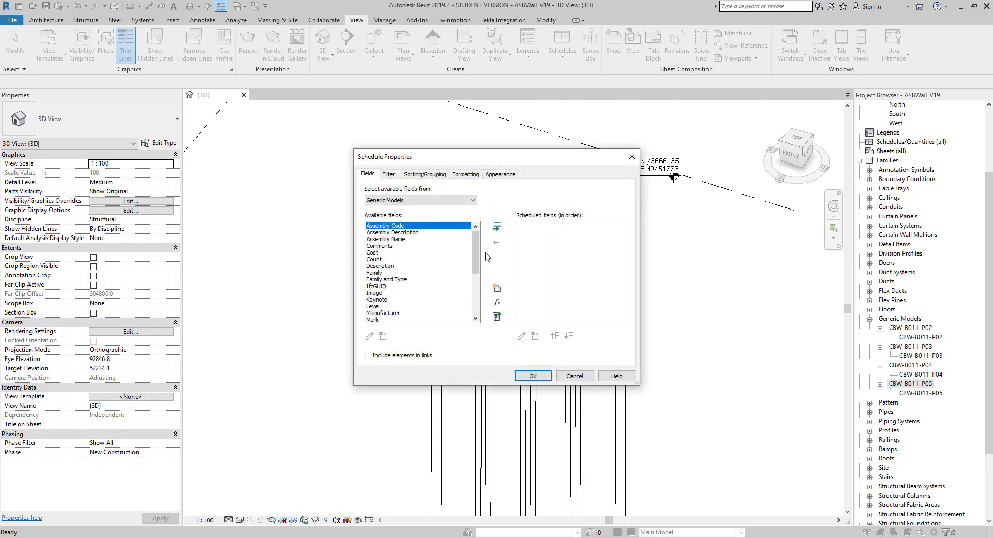
- Add the Type and Volume fields and finish the schedule
left_click_drag(478, 252, 475, 289)
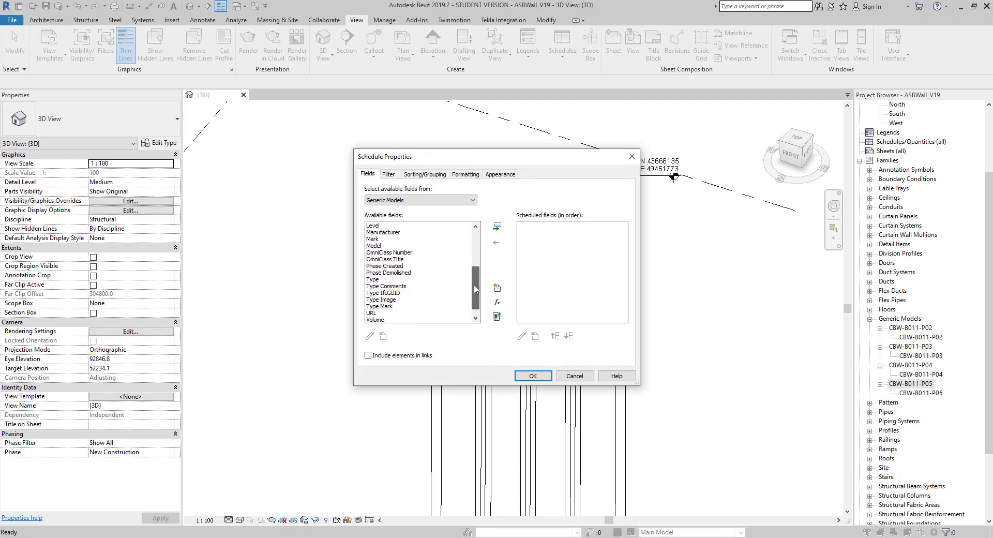
left_click(373, 279)
left_click(496, 226)
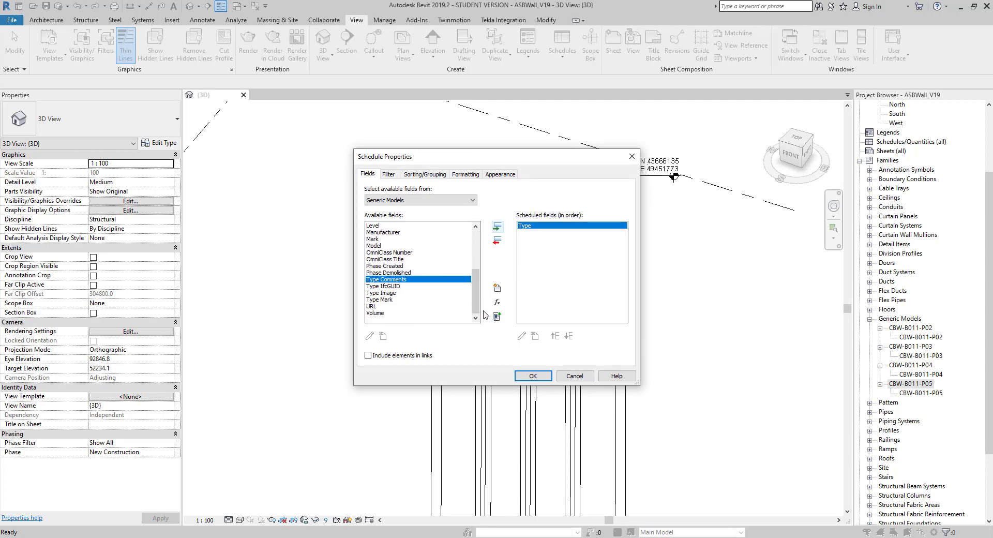
left_click(378, 313)
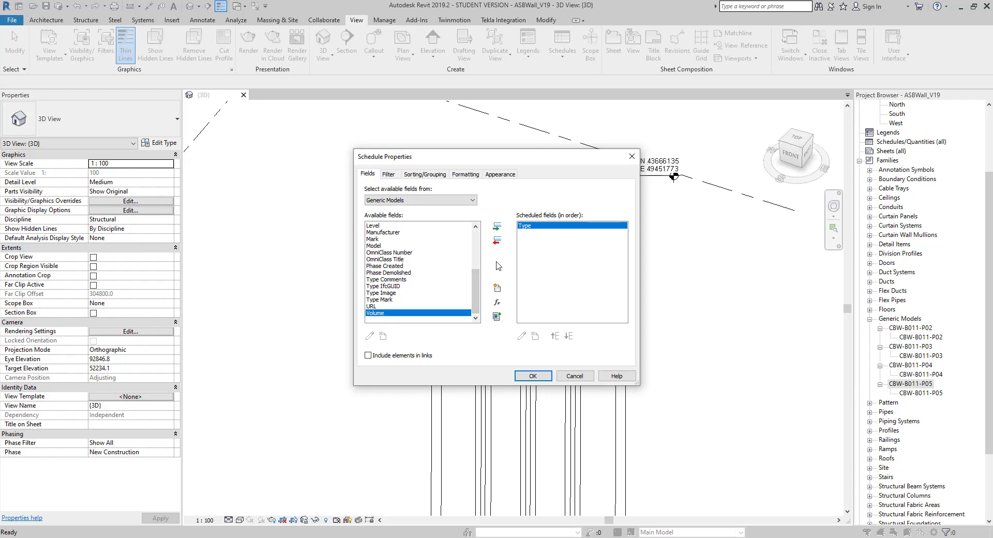
left_click(497, 226)
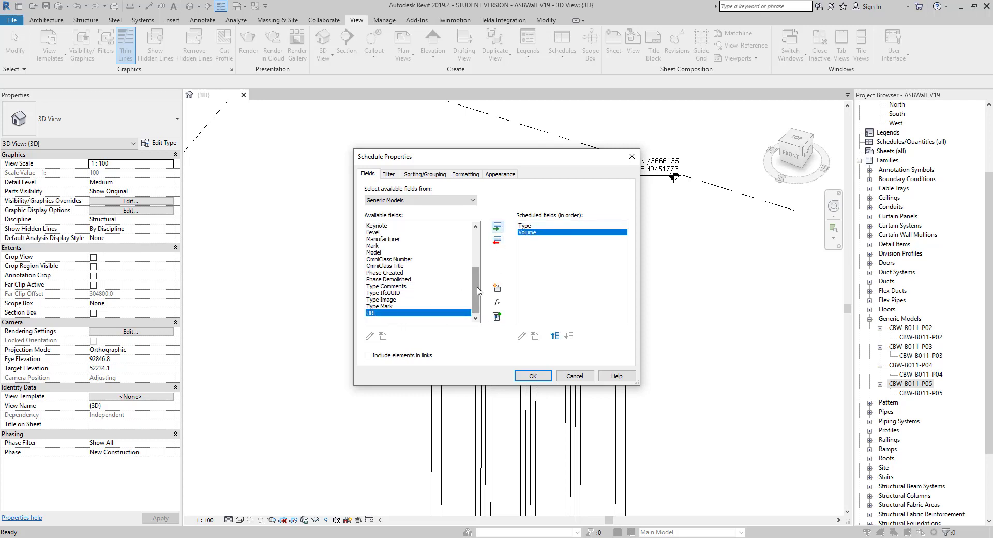
left_click_drag(478, 291, 476, 270)
key("End")
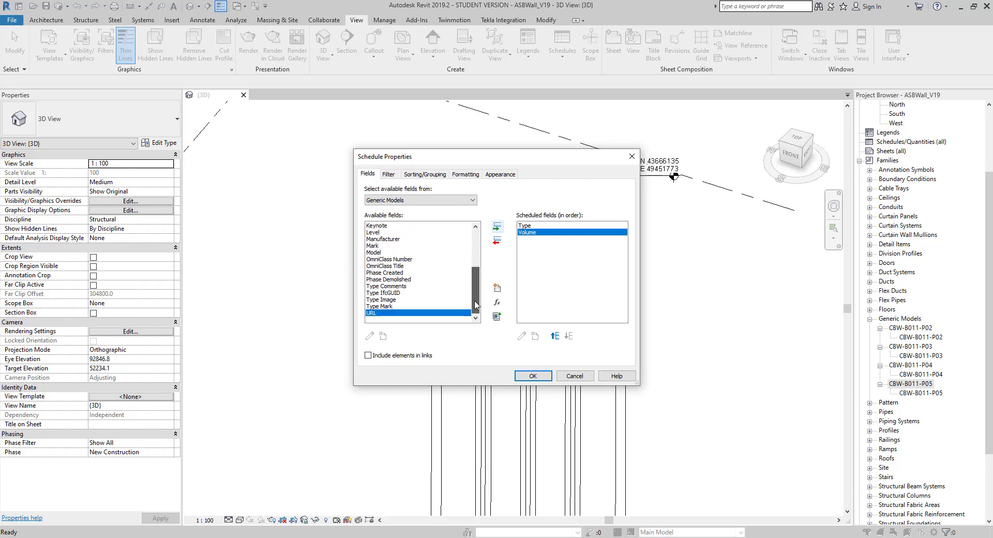
left_click(530, 377)
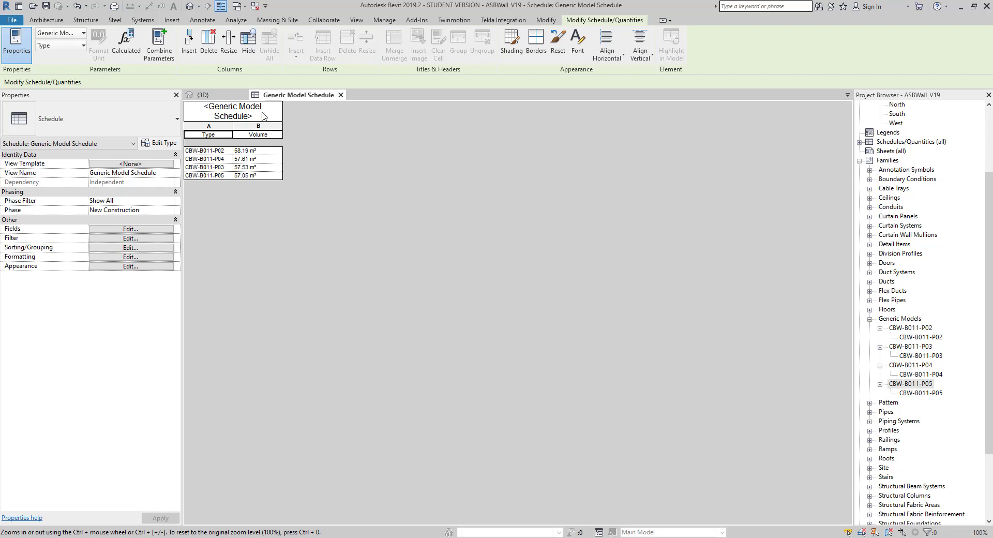
- Switch to the {3D} view, zoom out and recentre on the four panels
left_click(235, 97)
scroll(388, 253, "down", 5)
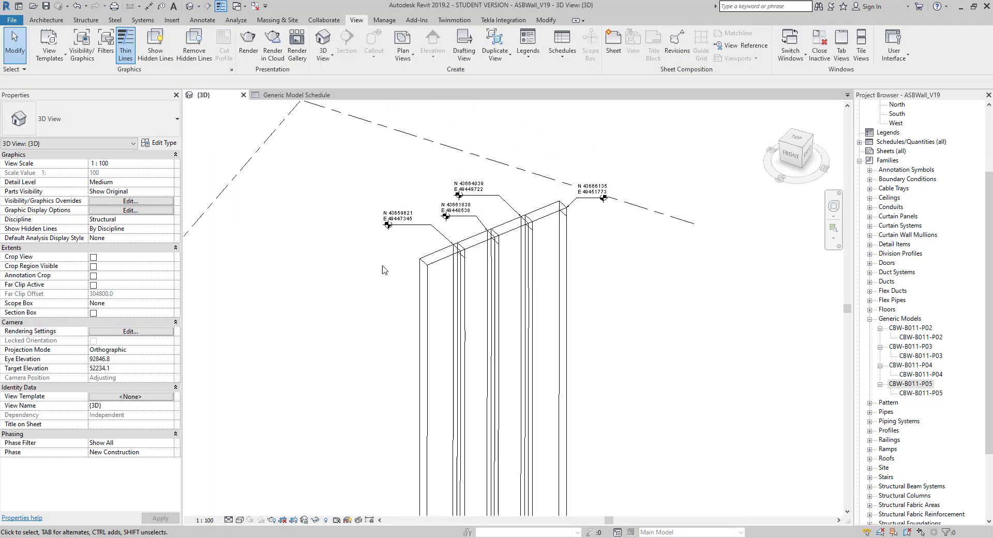
middle_click_drag(397, 243, 432, 238)
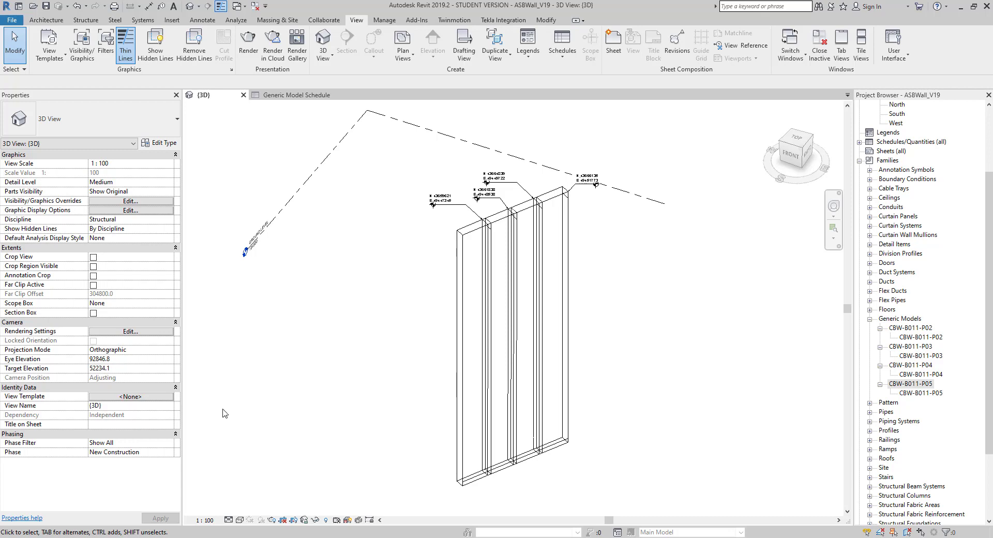
- Maximize the CBW-B011-P03 sheet back at column A, then bring up ASBWall.dwg in AutoCAD
left_click(291, 517)
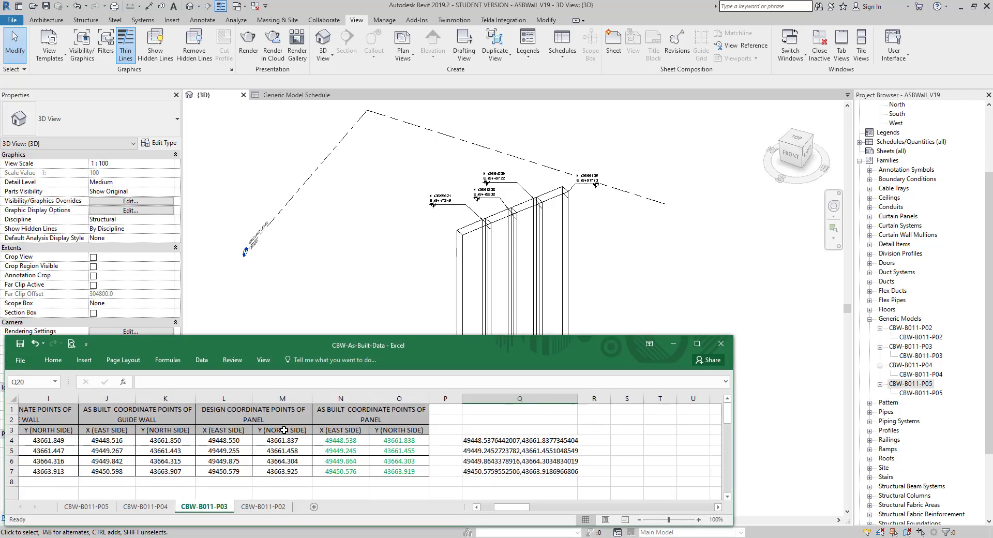
left_click(698, 346)
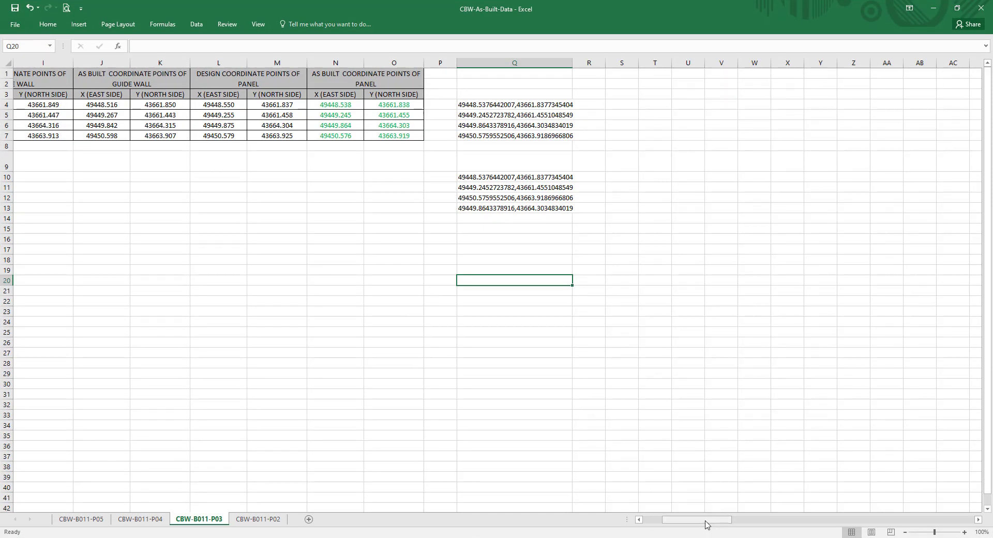
left_click_drag(705, 521, 598, 523)
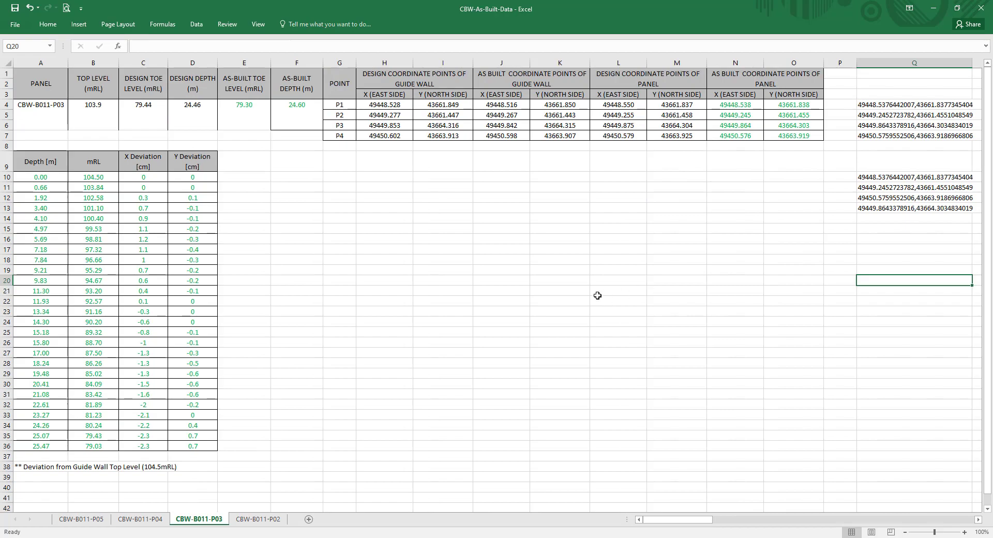
left_click(342, 528)
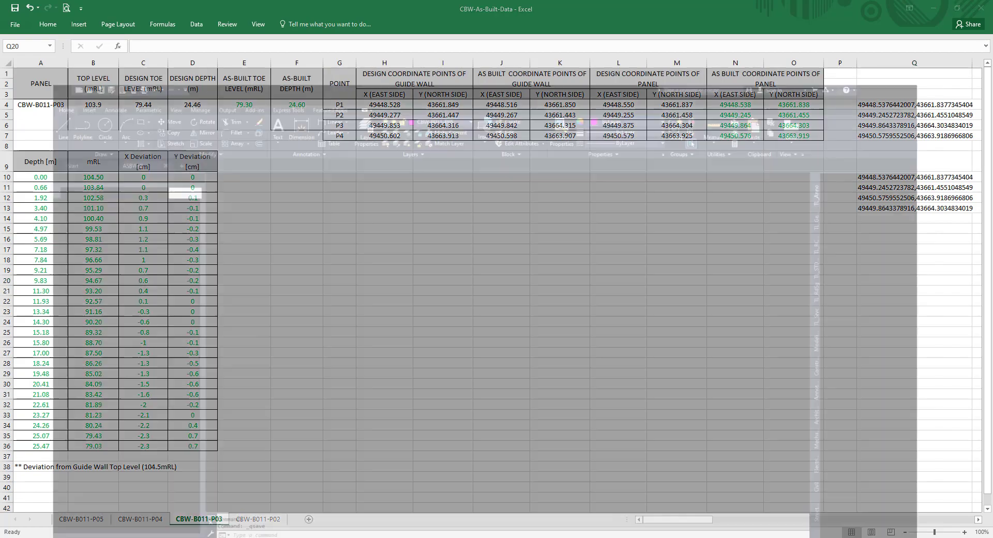
scroll(471, 386, "down", 5)
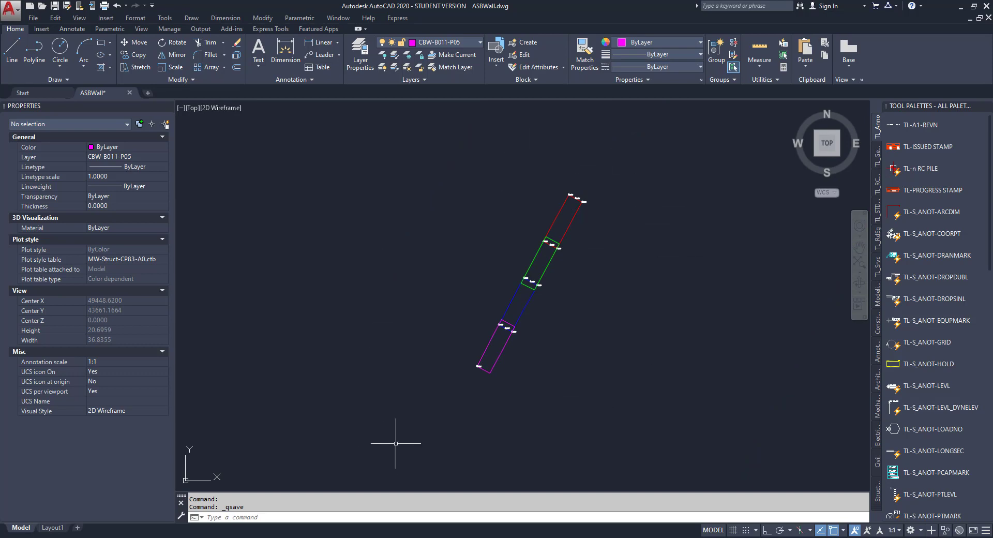
- Compare the ASBWall.dwg panel outlines with the Revit 3D model, then return to the CBW-As-Built-Data workbook
mouse_move(265, 535)
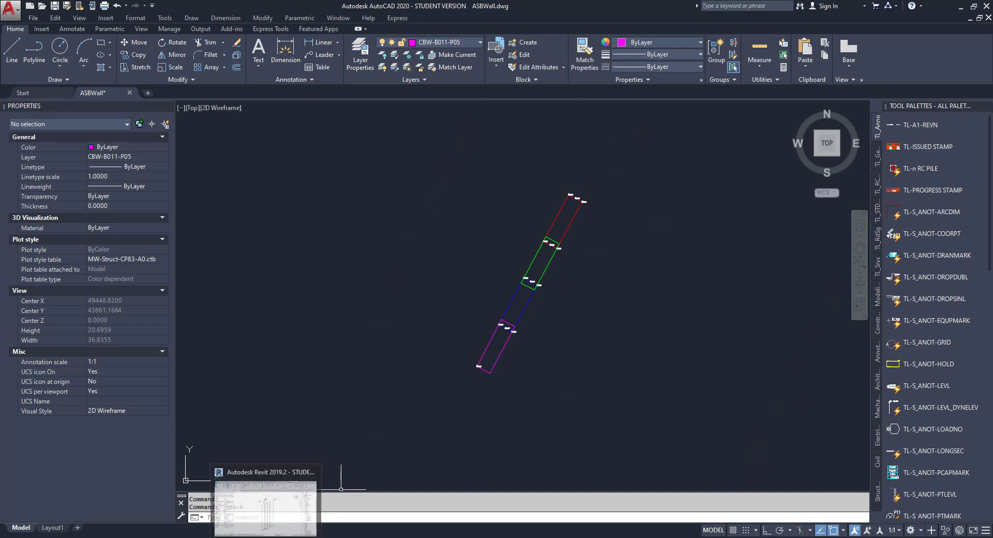
left_click(268, 501)
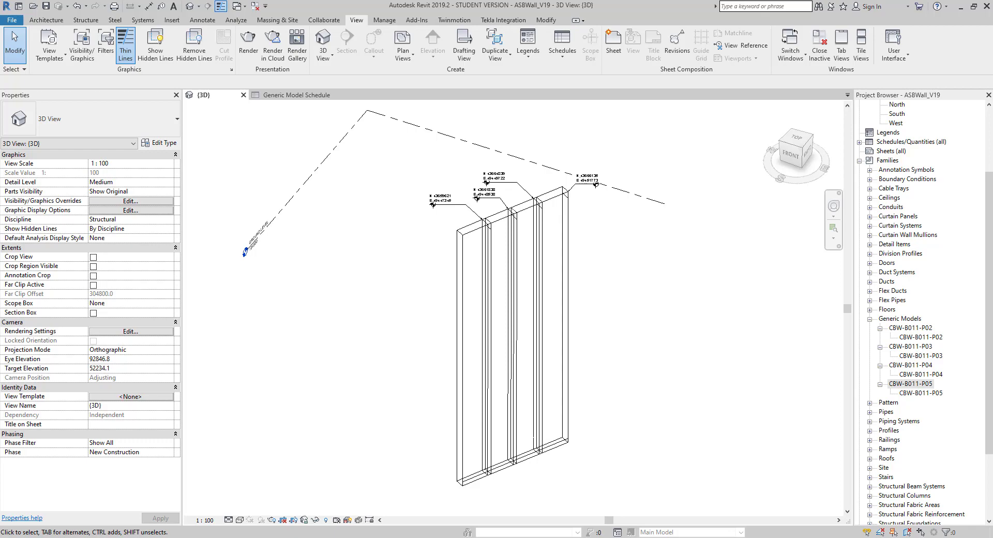
mouse_move(341, 535)
left_click(342, 491)
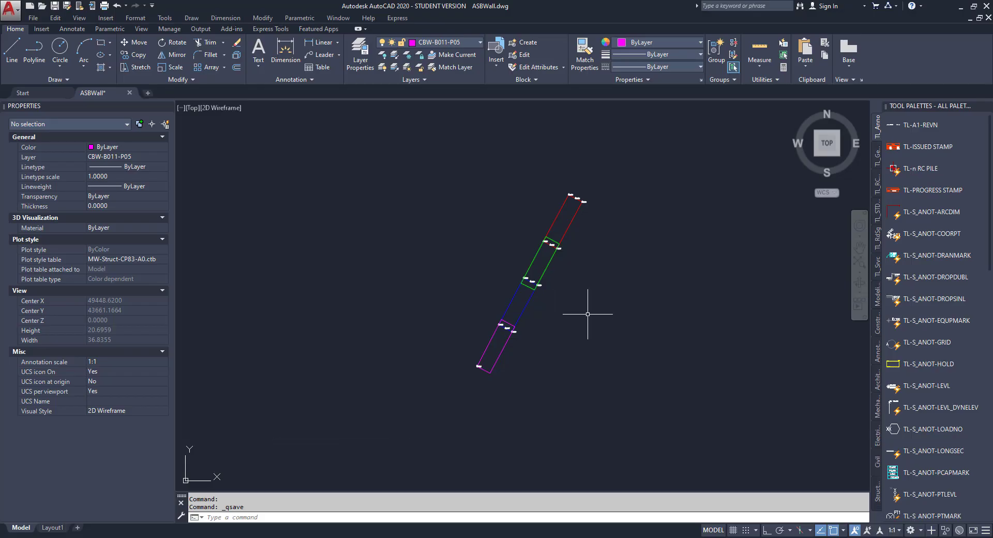
left_click(321, 535)
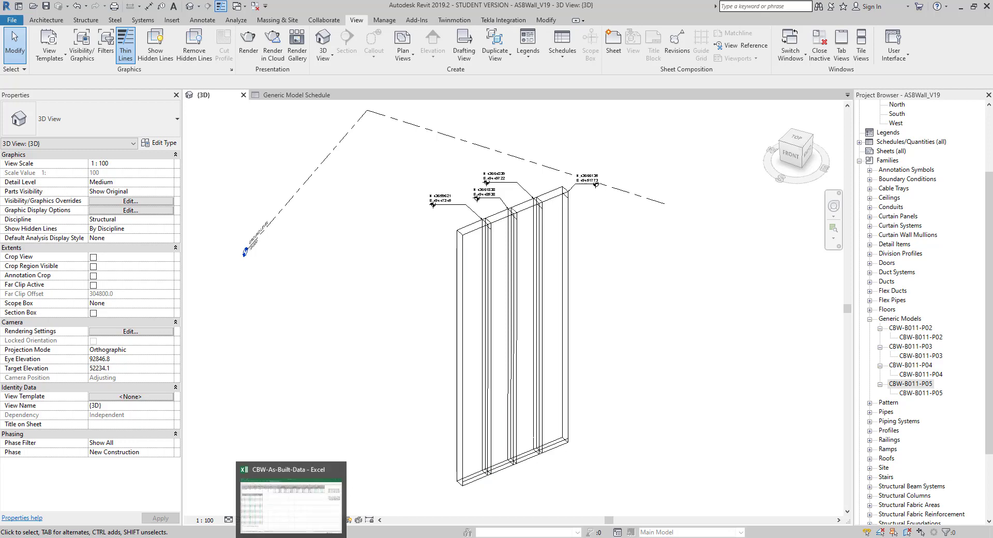
left_click(291, 537)
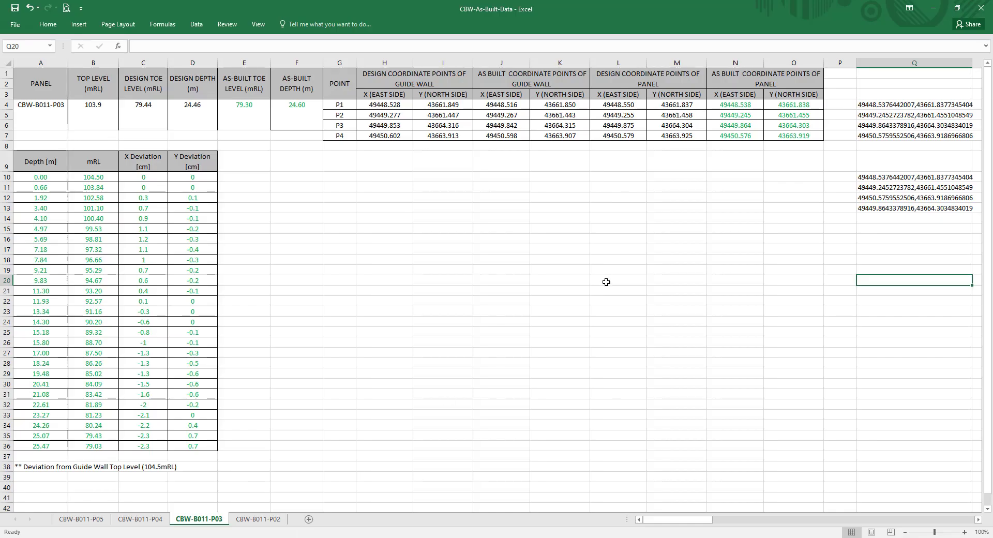
- Select the as-built coordinates N4:O7, then minimize Excel and shift the Revit wall panels left
left_click(733, 115)
left_click_drag(726, 106, 782, 133)
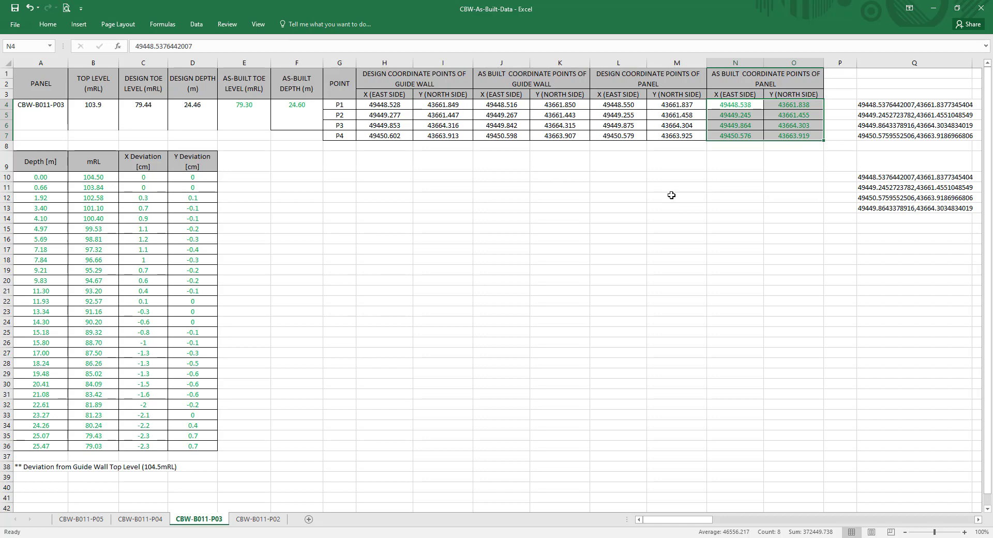
left_click(933, 8)
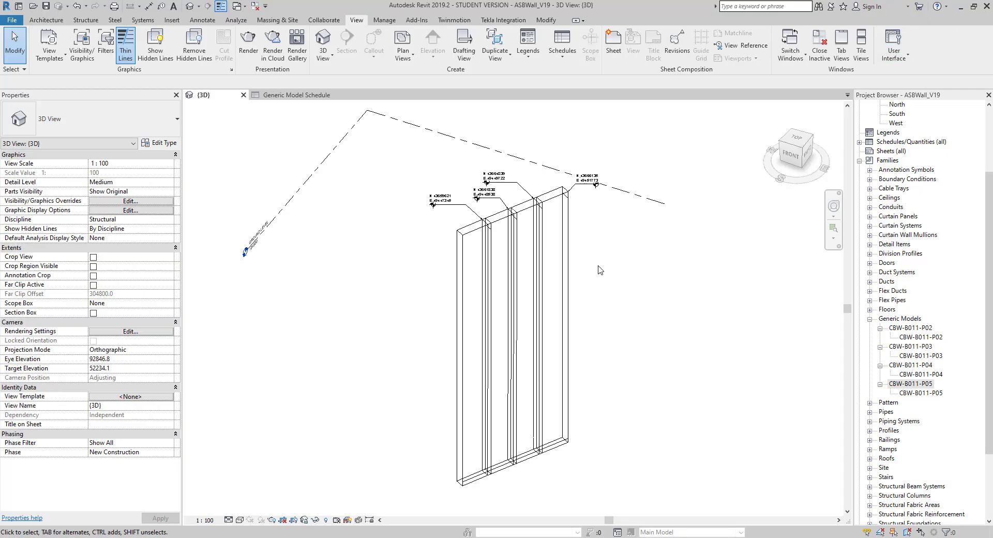
scroll(628, 287, "down", 1)
middle_click_drag(628, 287, 582, 296)
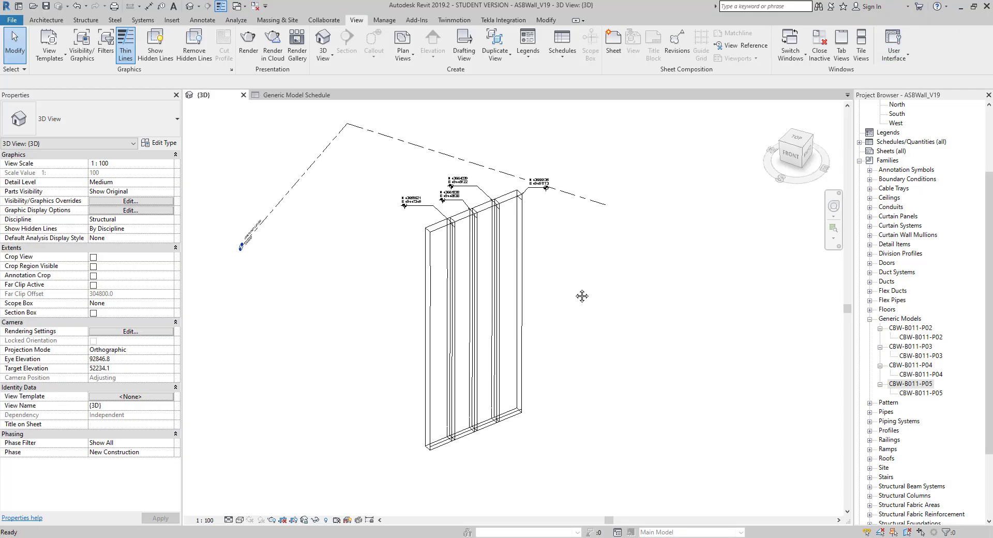
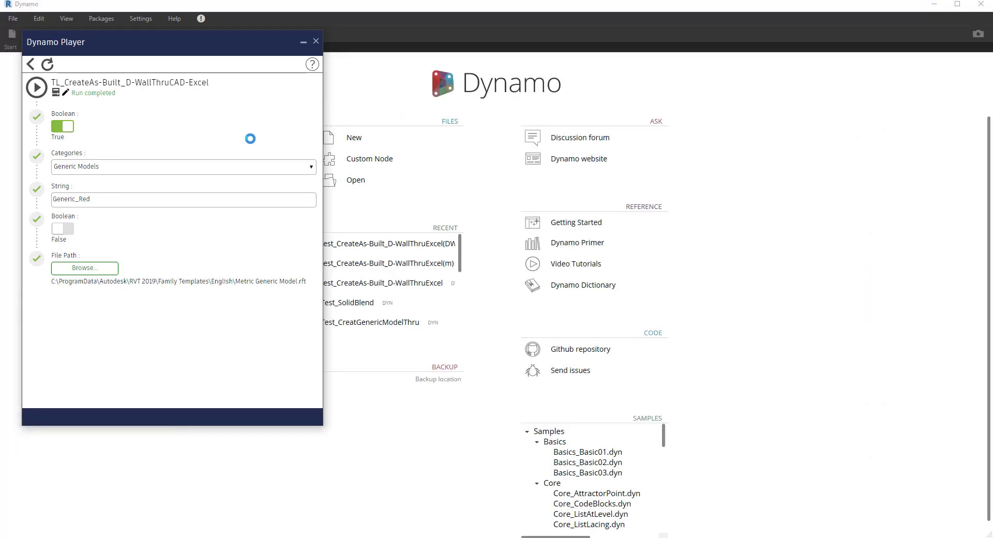
- Close the Dynamo Player and bring the Springs.FamilyInstance.ByGeometry node and its inputs into view
left_click(303, 42)
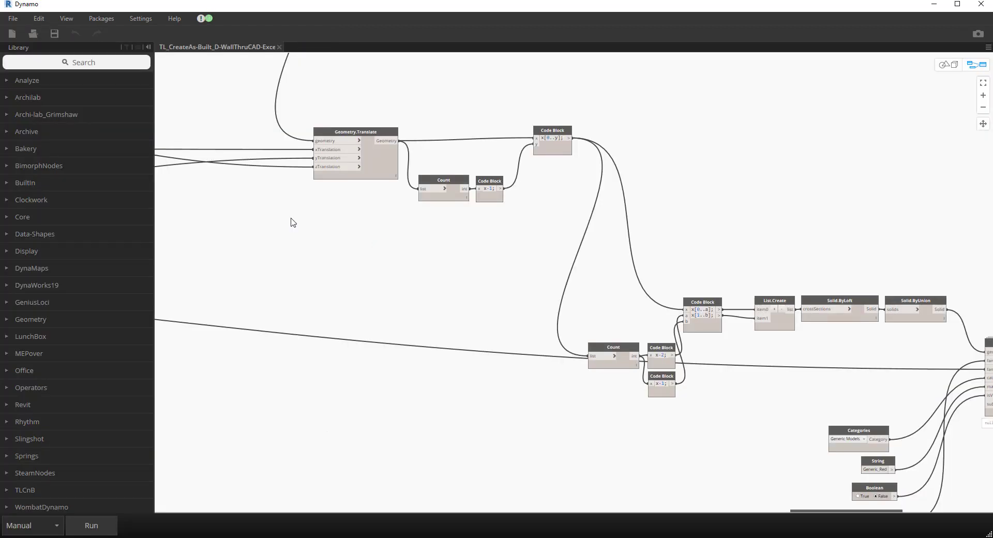
scroll(385, 265, "down", 4)
middle_click_drag(332, 256, 687, 393)
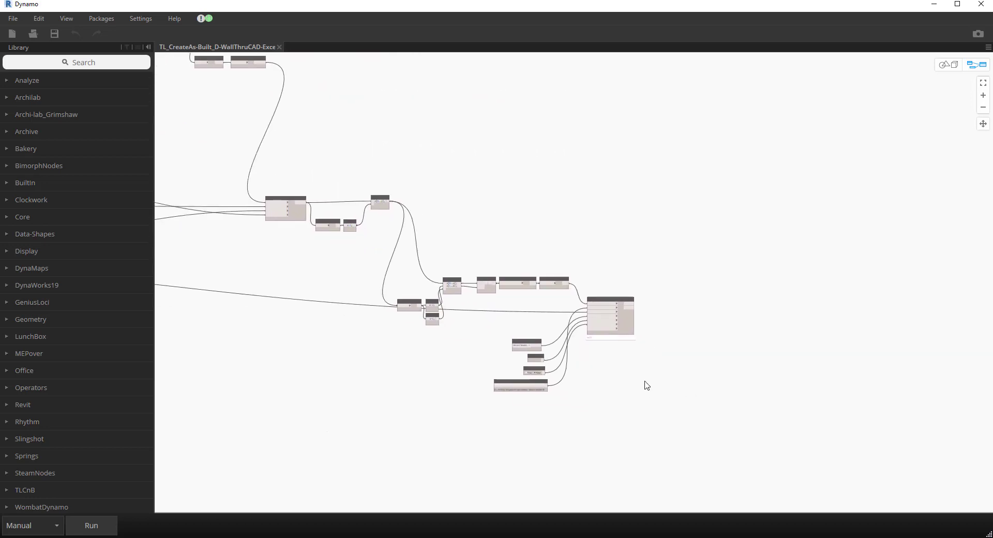
scroll(615, 363, "up", 5)
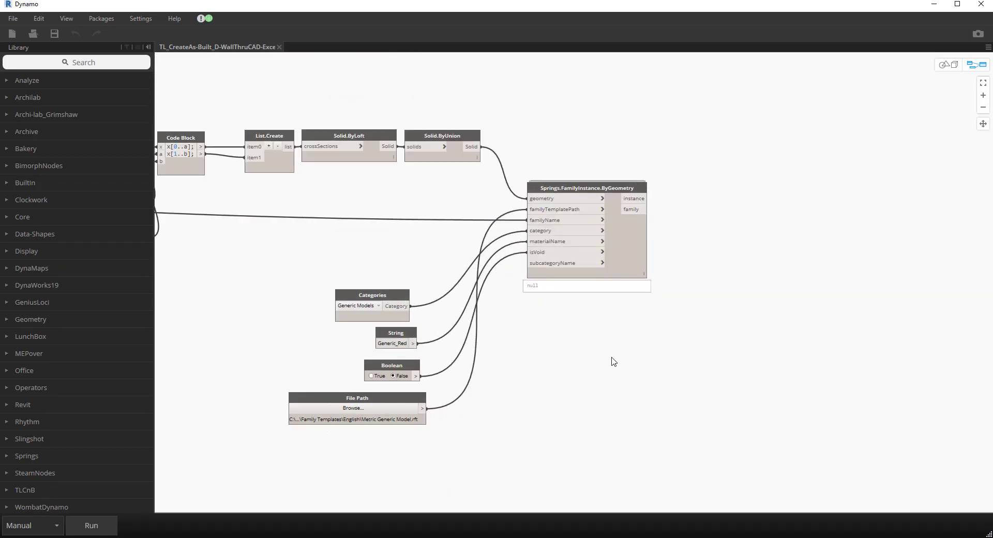
scroll(612, 361, "up", 1)
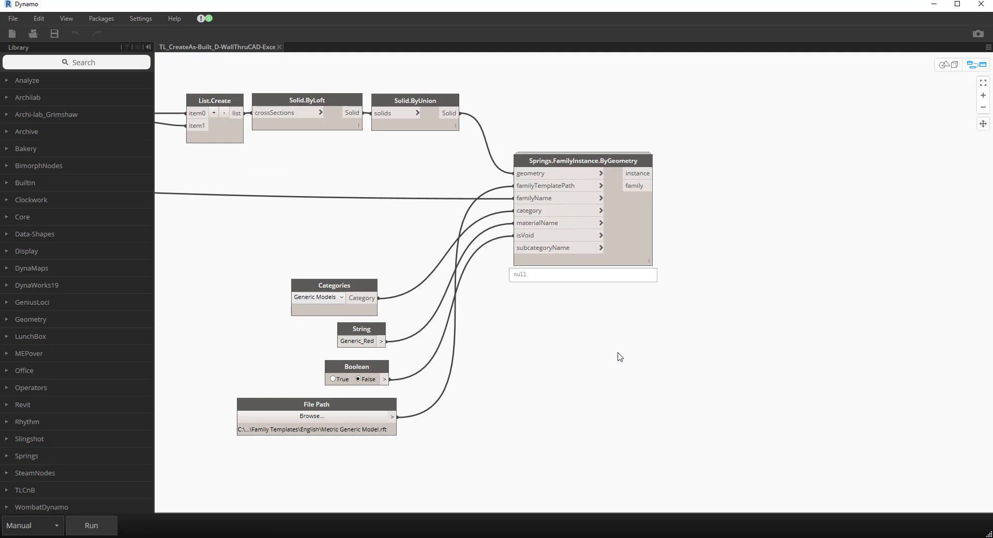
mouse_move(585, 164)
- Open Packages > Manage Packages, then move and enlarge the Installed Packages window so every package shows
left_click(101, 19)
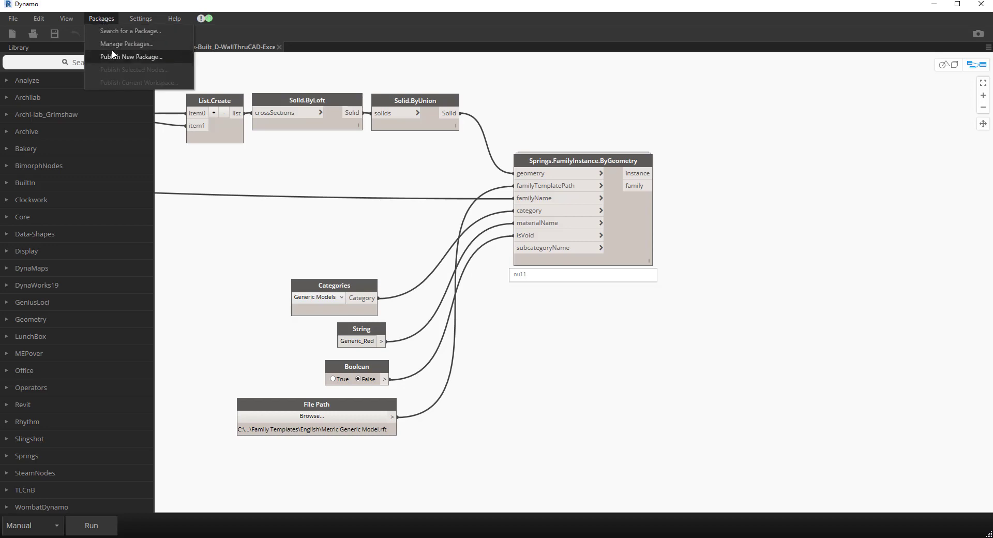
left_click(122, 43)
left_click_drag(548, 161, 870, 104)
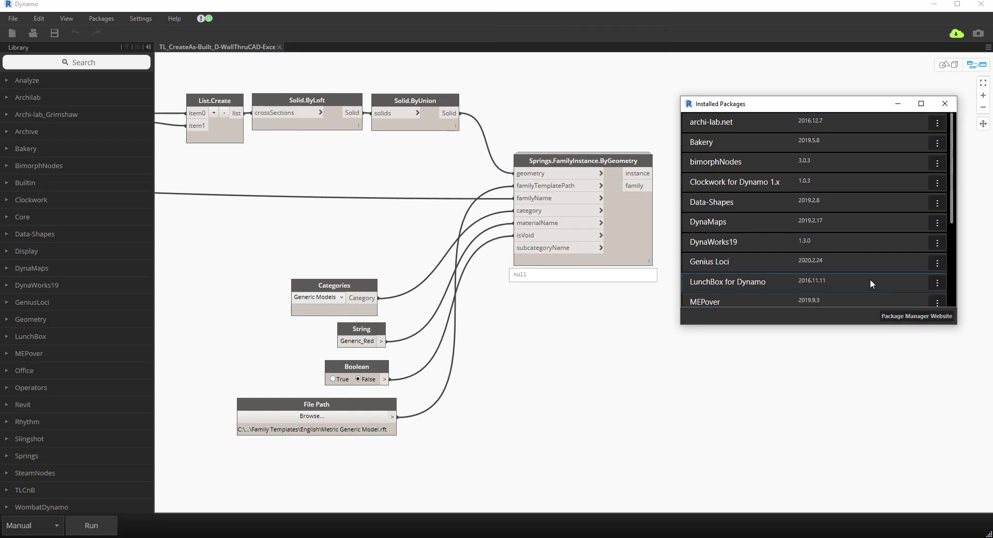
left_click_drag(955, 201, 954, 260)
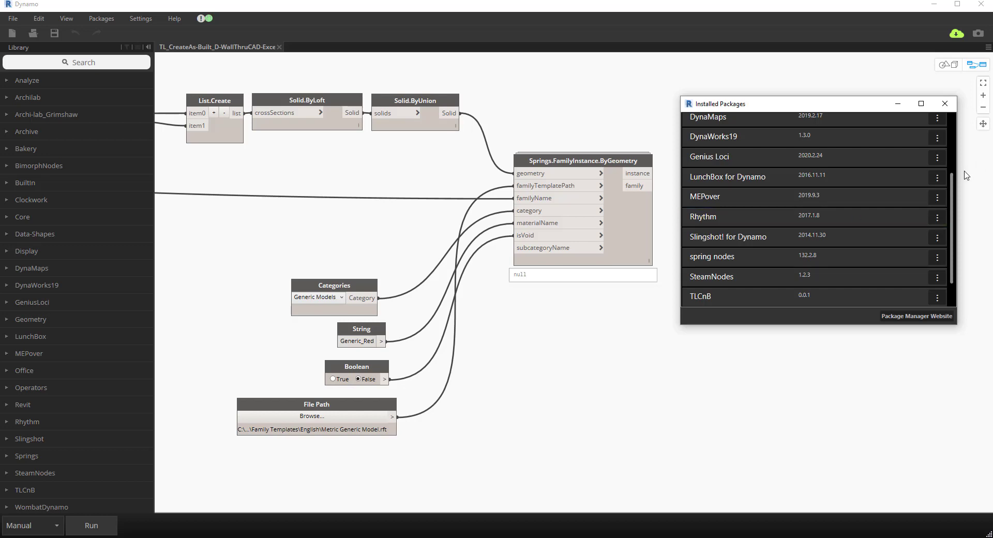
left_click_drag(862, 328, 862, 486)
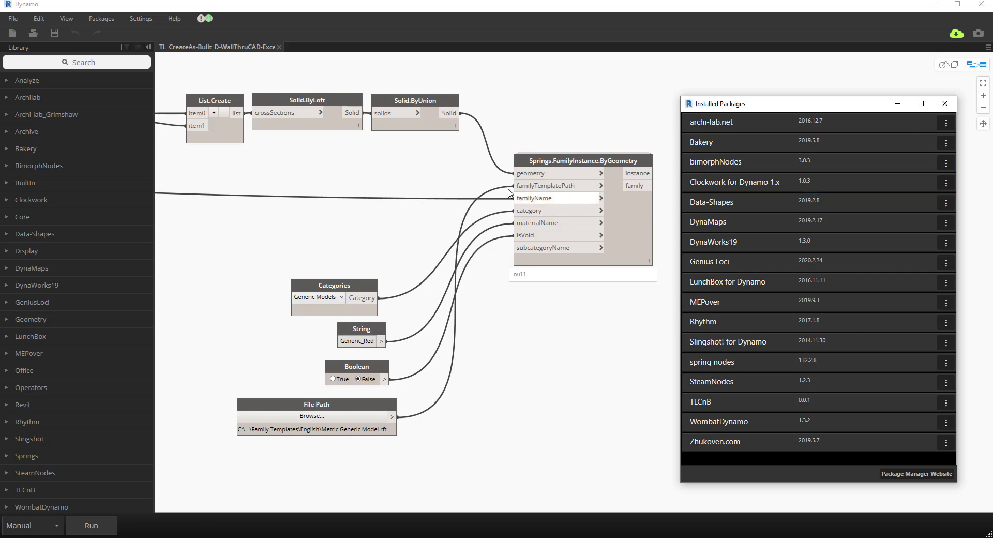
- Zoom out and pan to the CAD.CurvesFromCADLayers, Flatten and PolyCurve.ByJoinedCurves nodes
scroll(321, 217, "down", 3)
middle_click_drag(322, 217, 432, 243)
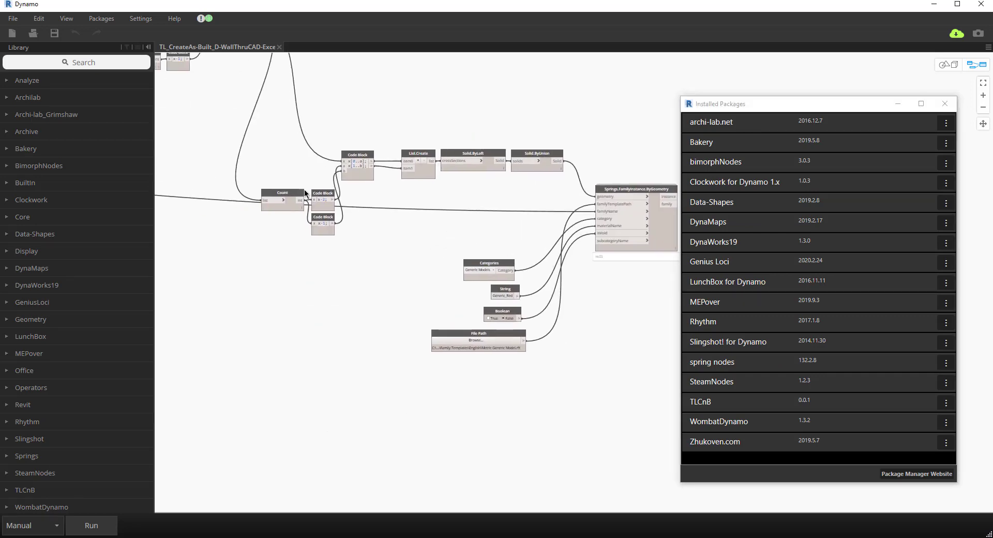
mouse_move(305, 193)
middle_mouse_down()
mouse_move(261, 191)
mouse_move(428, 266)
mouse_move(276, 239)
mouse_move(250, 274)
mouse_move(186, 319)
middle_mouse_up()
mouse_move(317, 155)
middle_mouse_down()
mouse_move(336, 295)
mouse_move(401, 278)
middle_mouse_up()
middle_click_drag(282, 254, 350, 283)
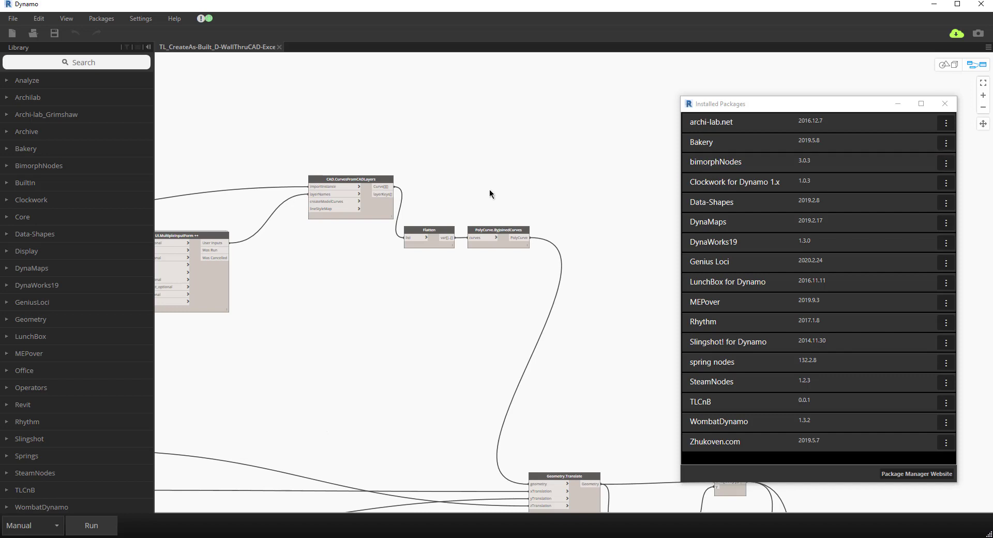
scroll(489, 194, "up", 2)
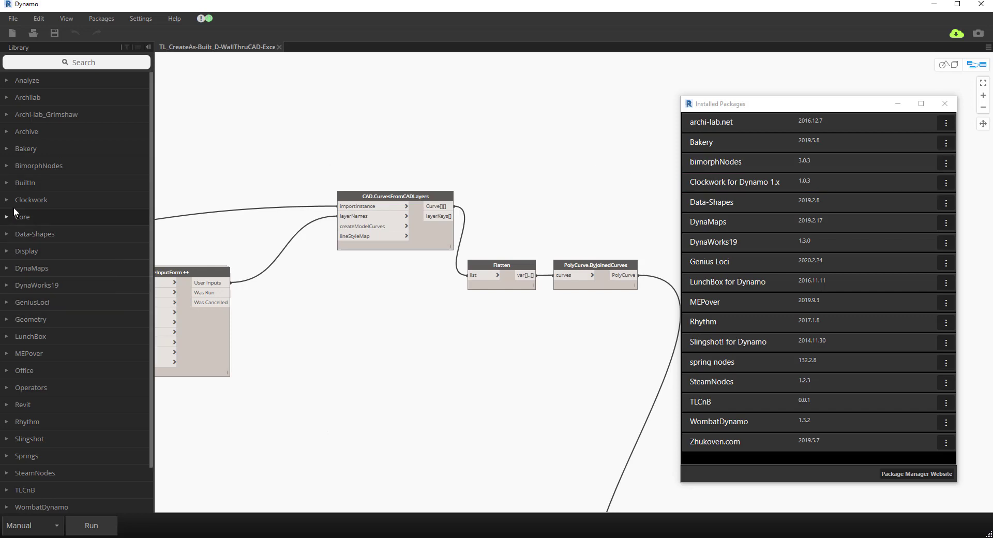
- Expand BimorphNodes > CAD in the Library to view its nodes, then collapse the CAD list
left_click(6, 166)
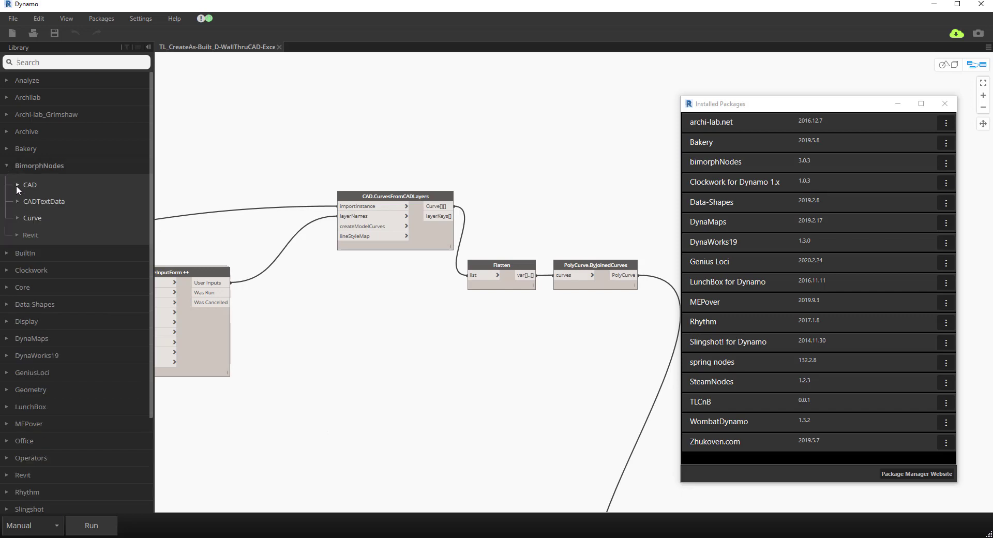
left_click(17, 185)
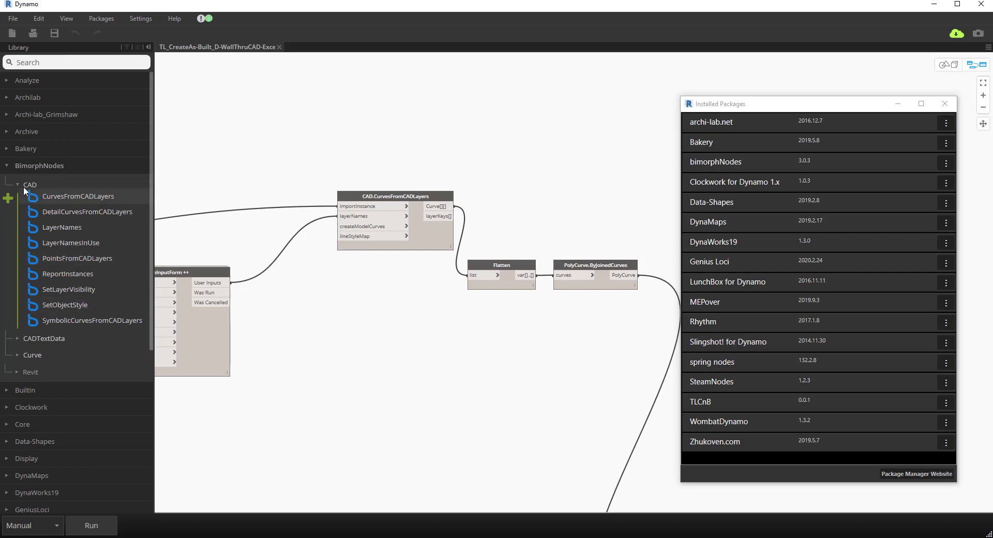
left_click(17, 182)
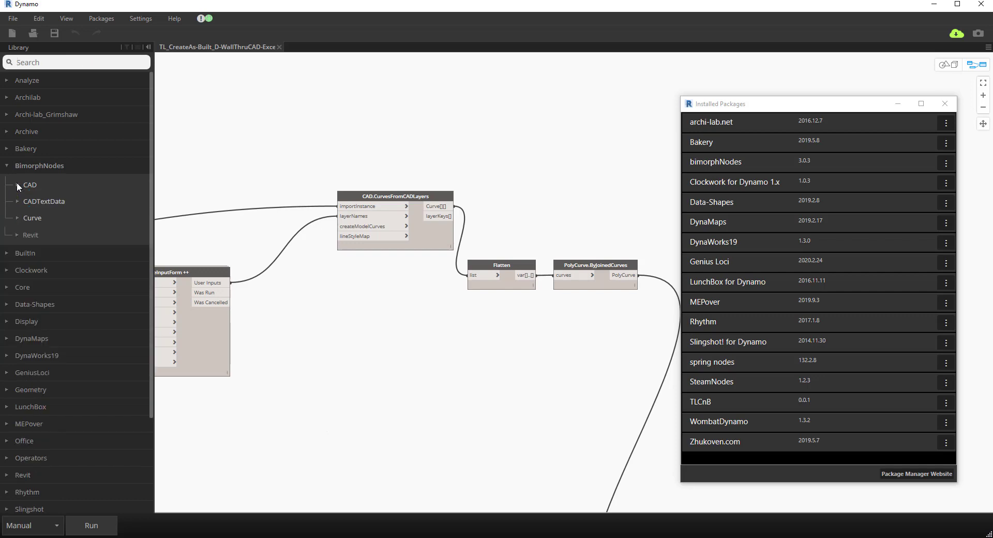
left_click(306, 138)
- Pan to the UI input form and Excel.ReadFromFile nodes, then collapse the BimorphNodes category
scroll(292, 144, "down", 3)
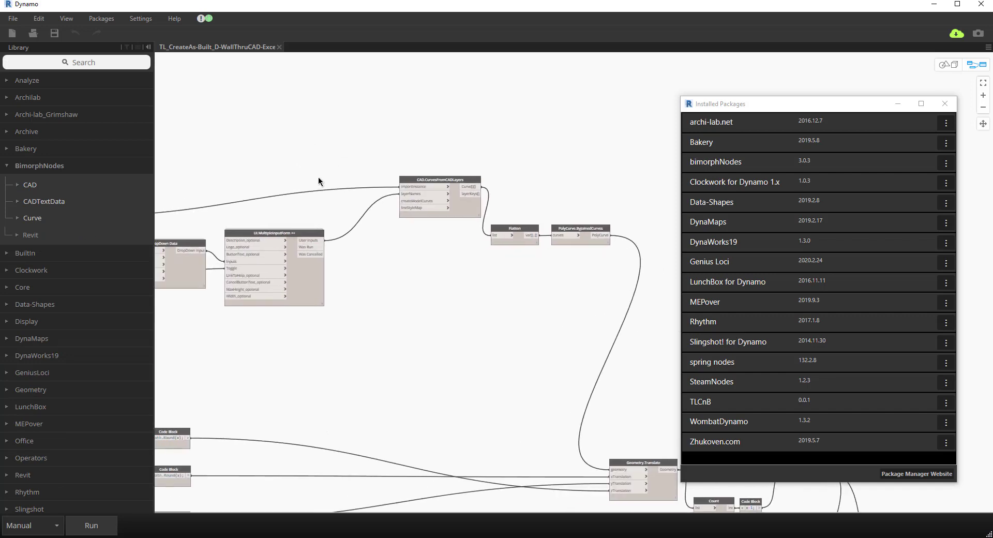
middle_click_drag(278, 173, 376, 166)
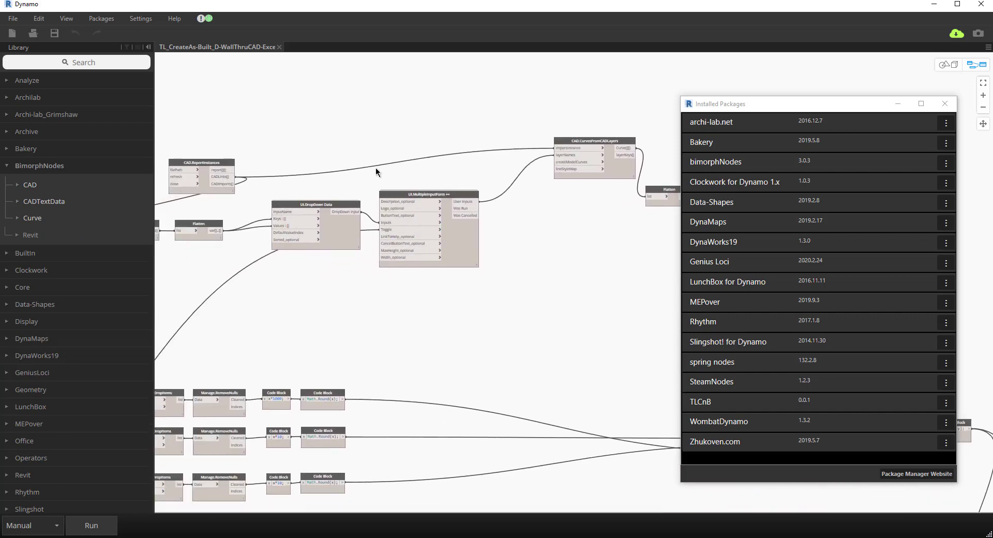
scroll(443, 302, "up", 3)
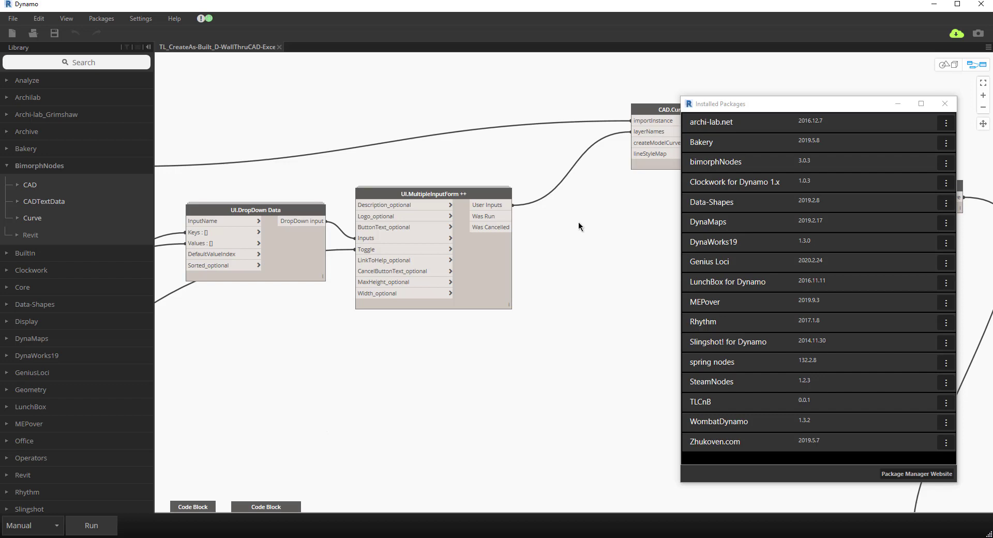
scroll(581, 218, "down", 5)
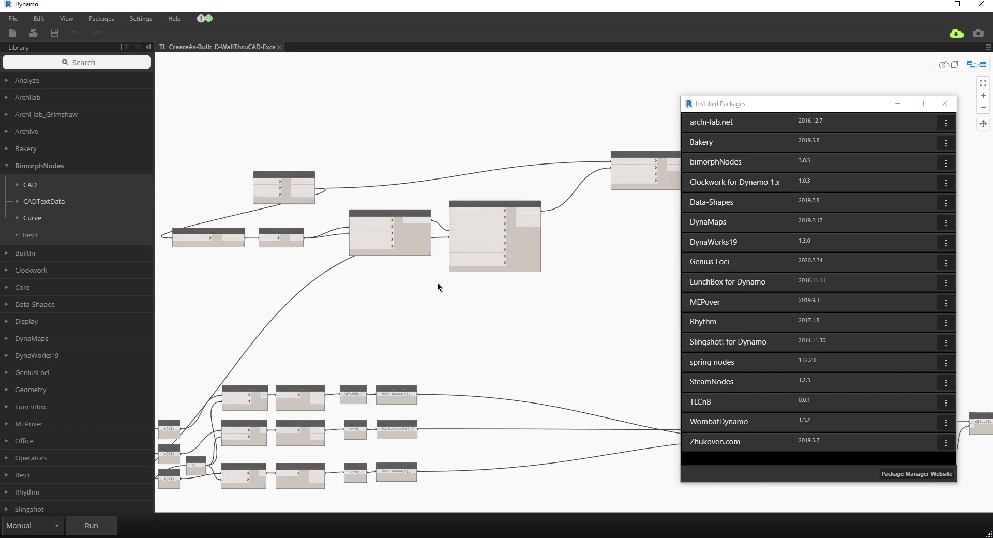
middle_click_drag(405, 286, 482, 279)
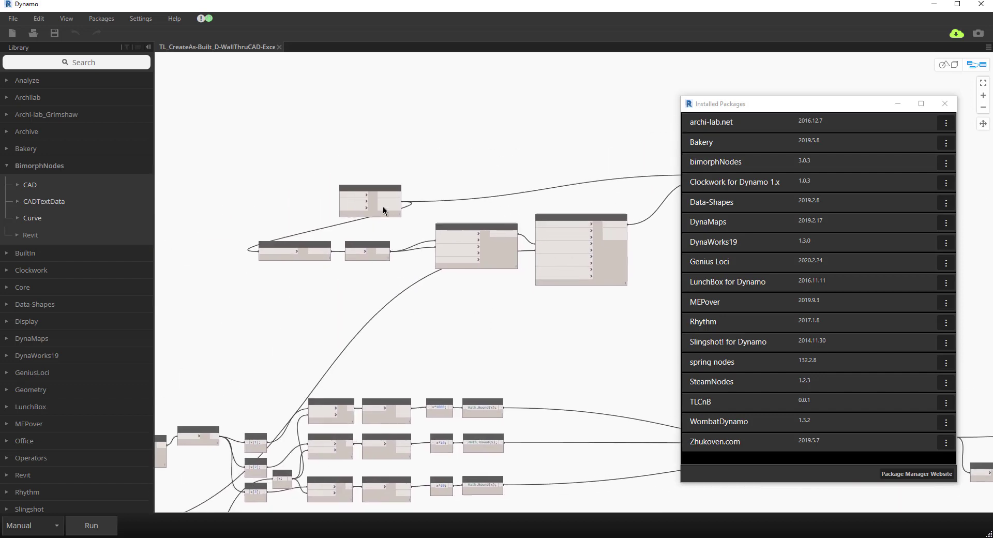
scroll(384, 206, "up", 3)
scroll(351, 255, "down", 2)
middle_click_drag(351, 255, 336, 216)
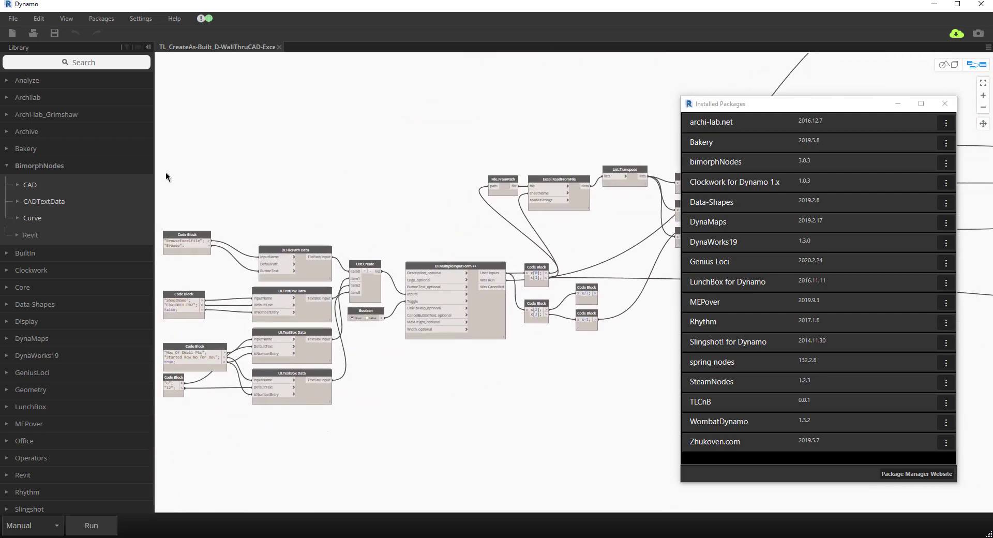
left_click(7, 165)
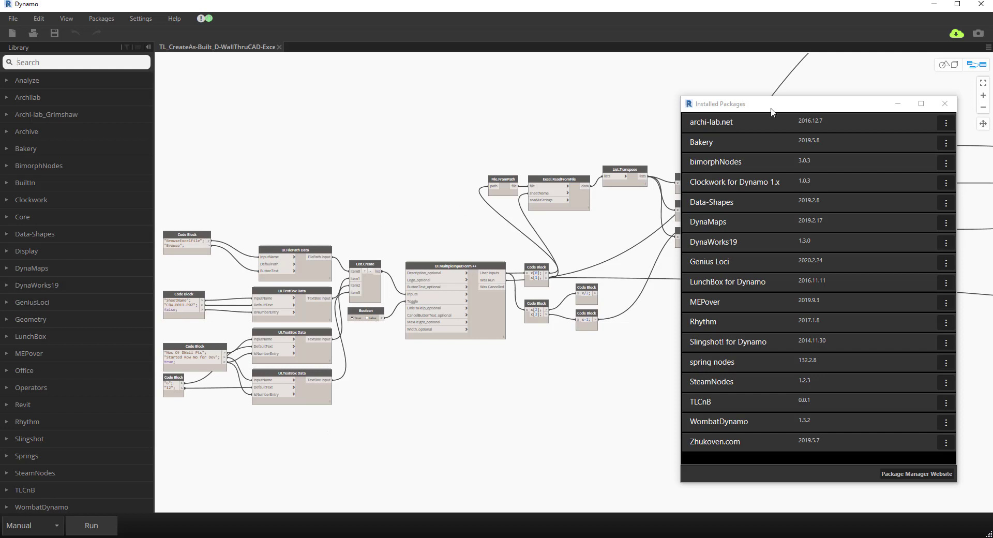
left_click_drag(795, 106, 787, 77)
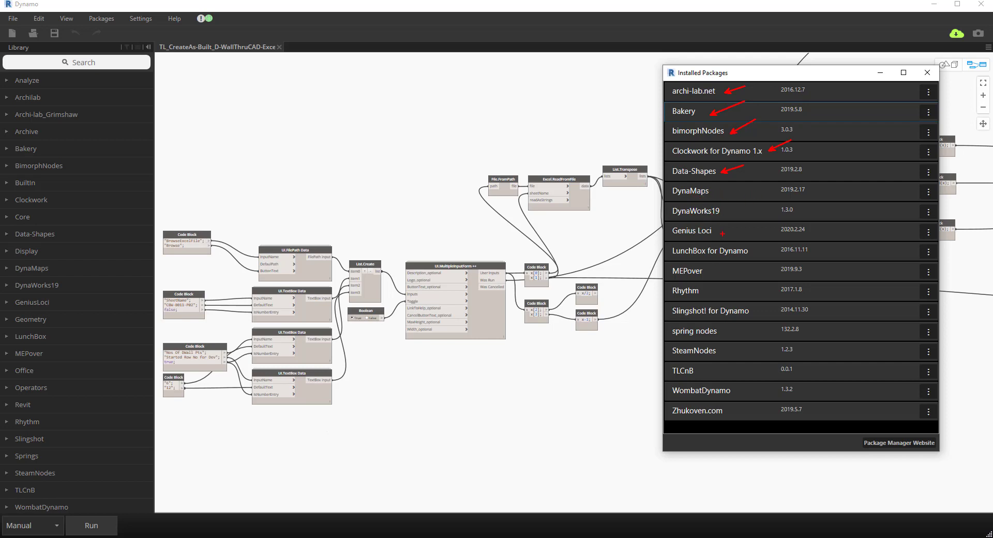
left_click_drag(722, 231, 767, 218)
left_click_drag(708, 293, 731, 279)
mouse_move(723, 334)
left_mouse_down()
mouse_move(747, 326)
mouse_move(745, 345)
left_mouse_up()
left_click_drag(702, 374, 725, 368)
left_click_drag(730, 412, 760, 407)
left_click_drag(709, 273, 734, 262)
left_click(881, 73)
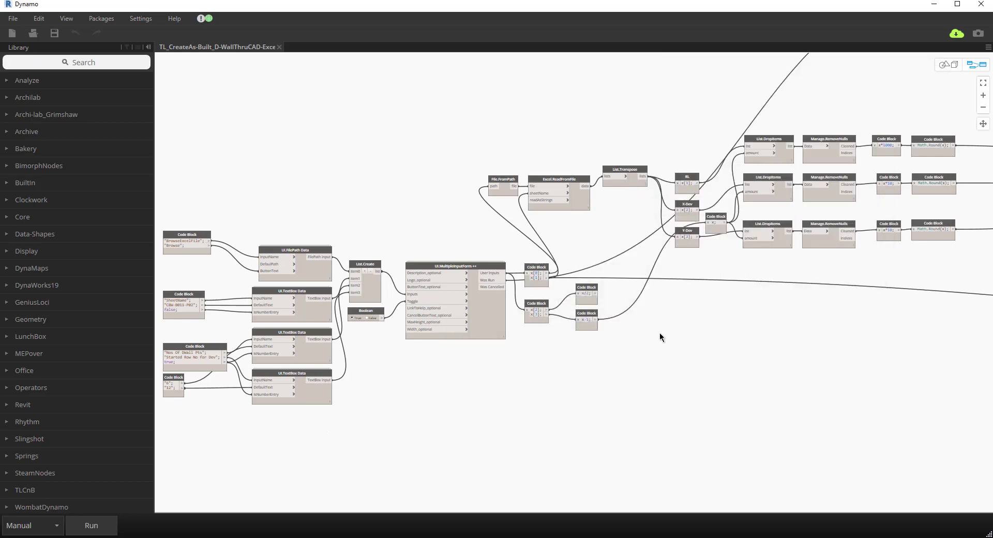
scroll(569, 362, "down", 4)
scroll(532, 377, "up", 2)
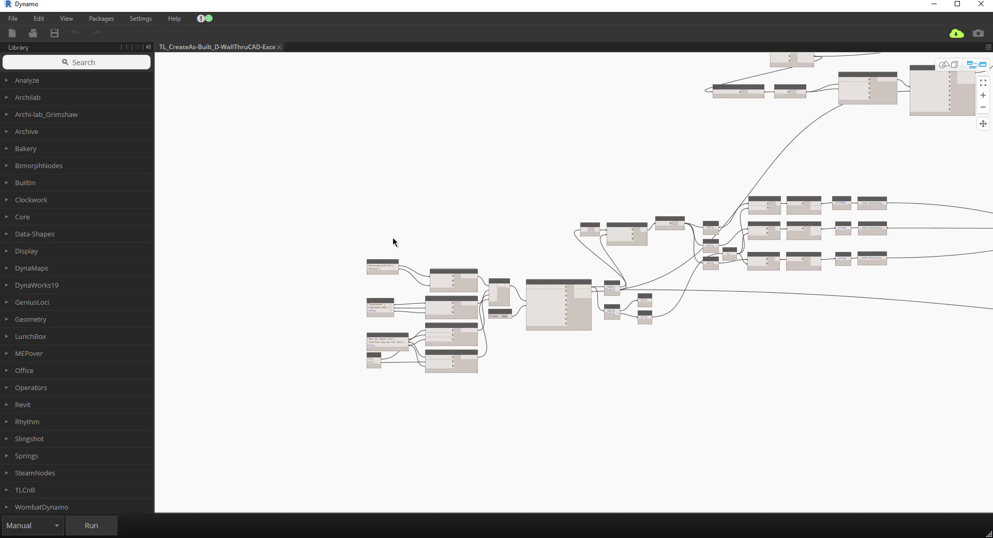
left_click_drag(312, 188, 599, 423)
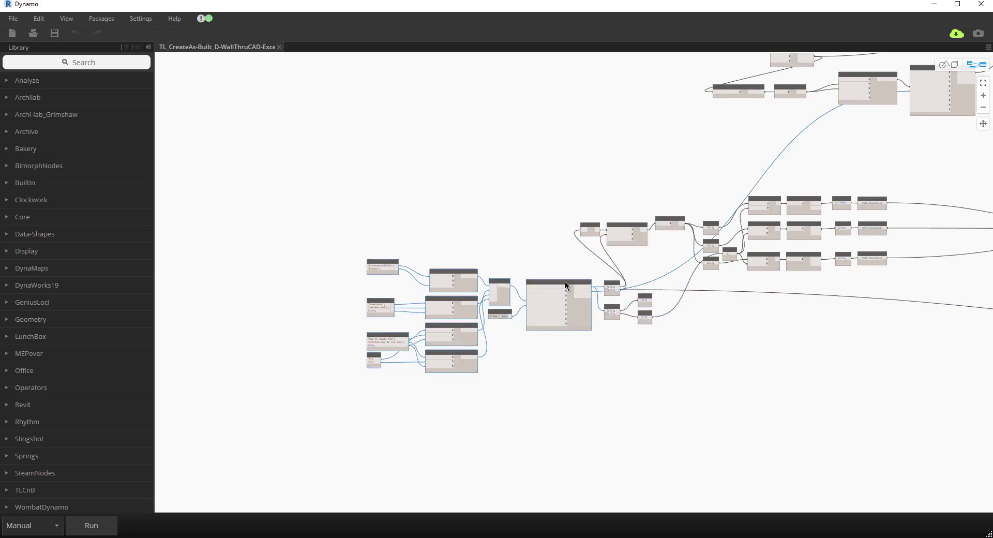
left_click_drag(564, 284, 469, 275)
right_click(464, 228)
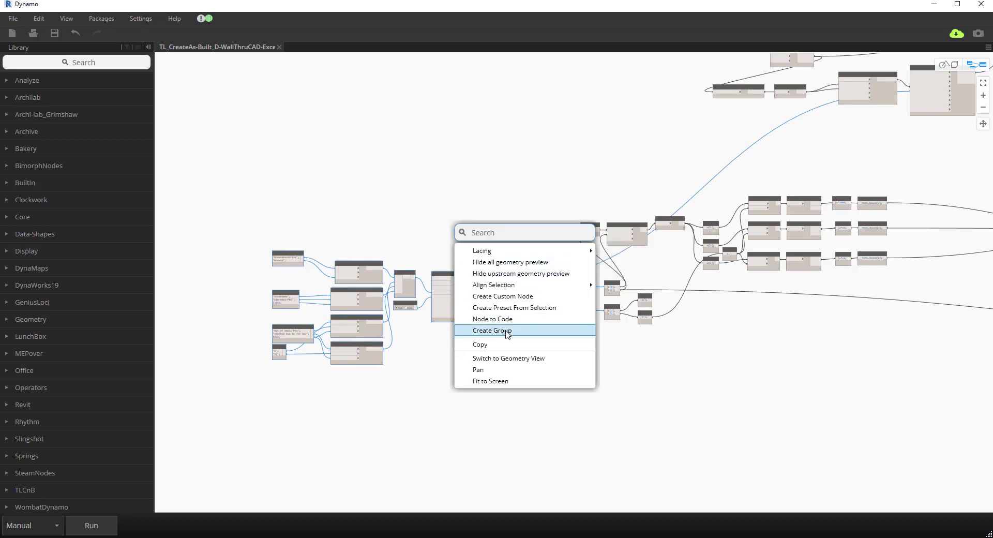
left_click(506, 331)
scroll(274, 254, "up", 3)
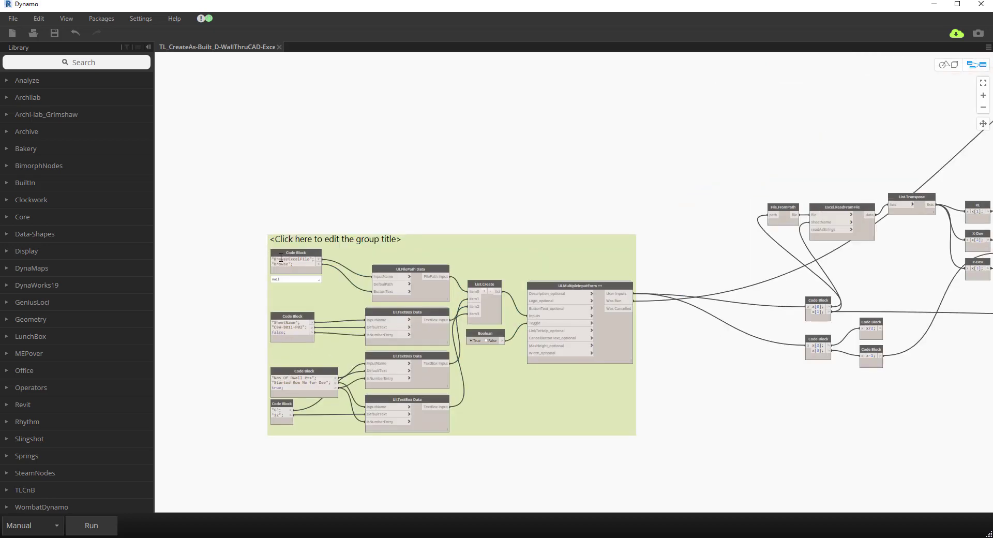
middle_click_drag(465, 195, 492, 117)
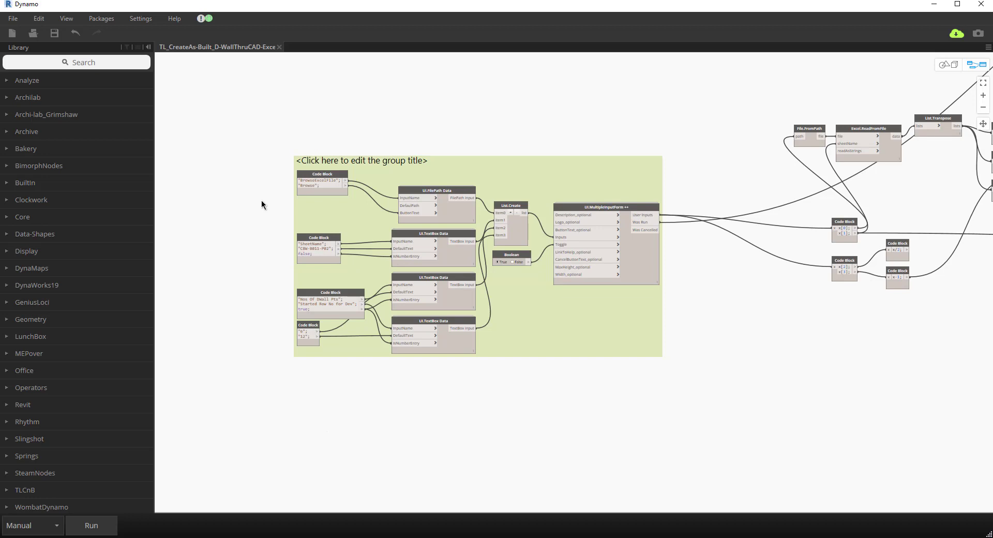
scroll(262, 201, "up", 1)
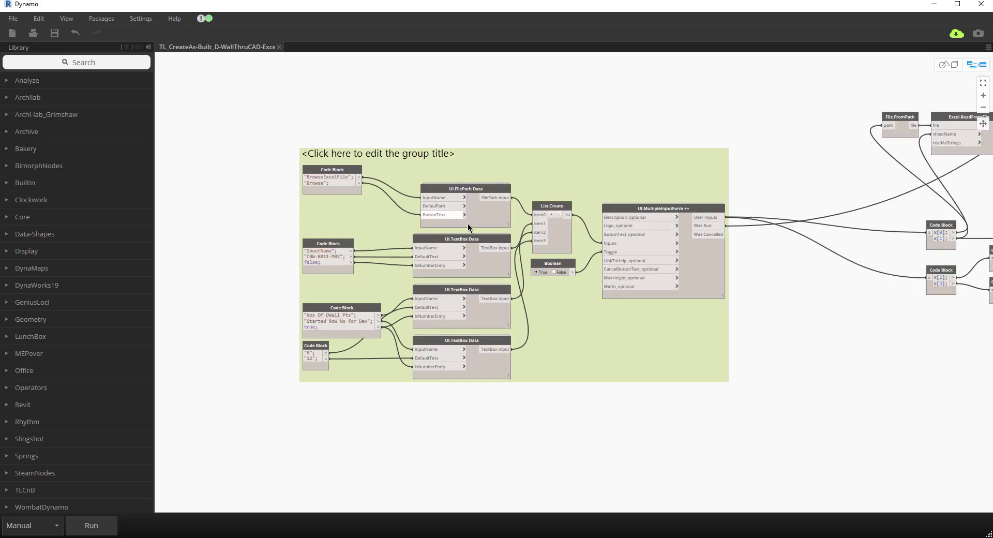
scroll(574, 212, "up", 1)
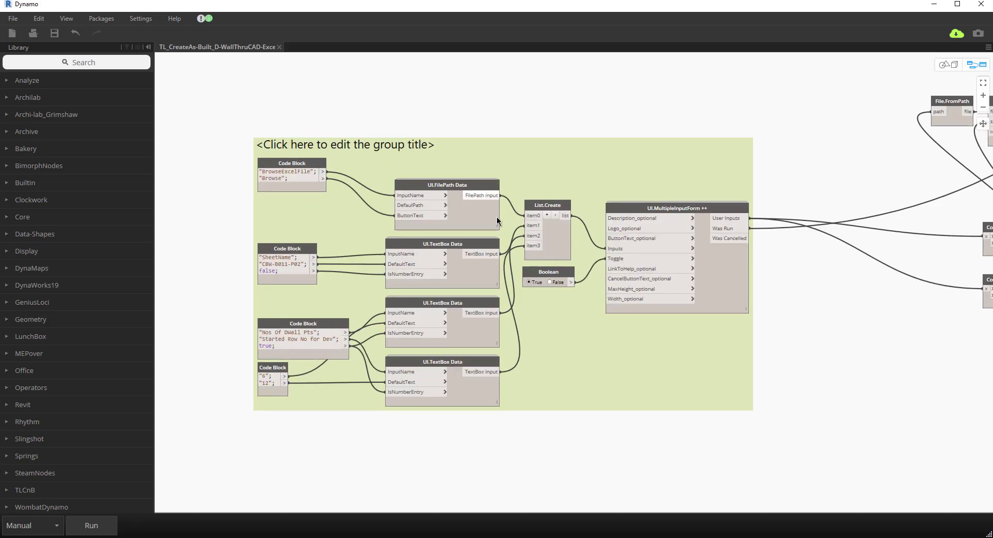
mouse_move(306, 267)
mouse_move(317, 332)
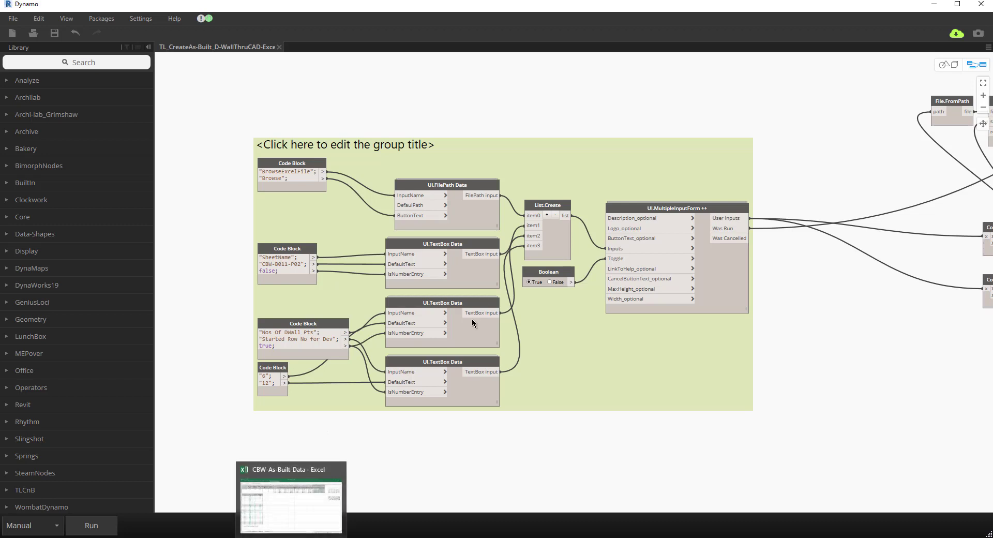
middle_click_drag(791, 339, 489, 372)
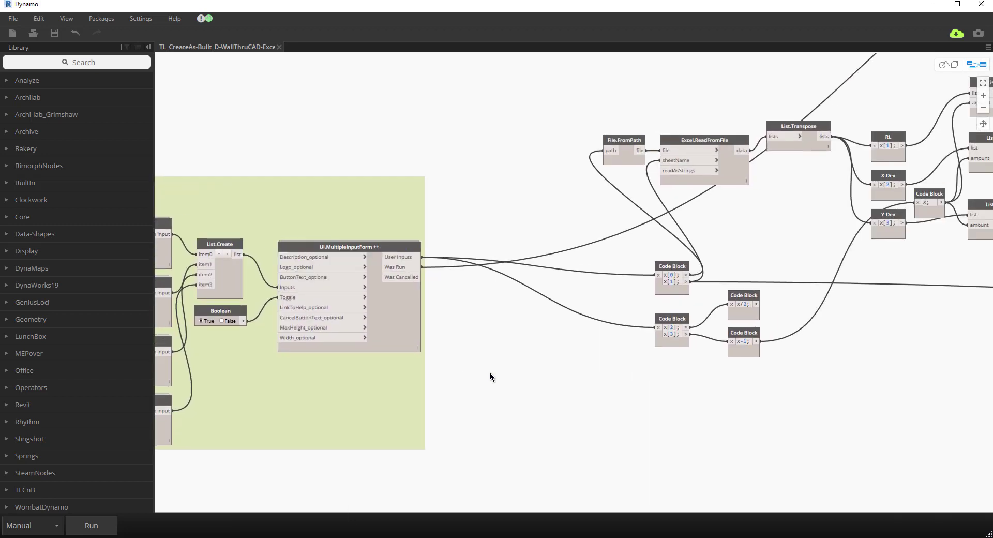
middle_click_drag(723, 397, 491, 396)
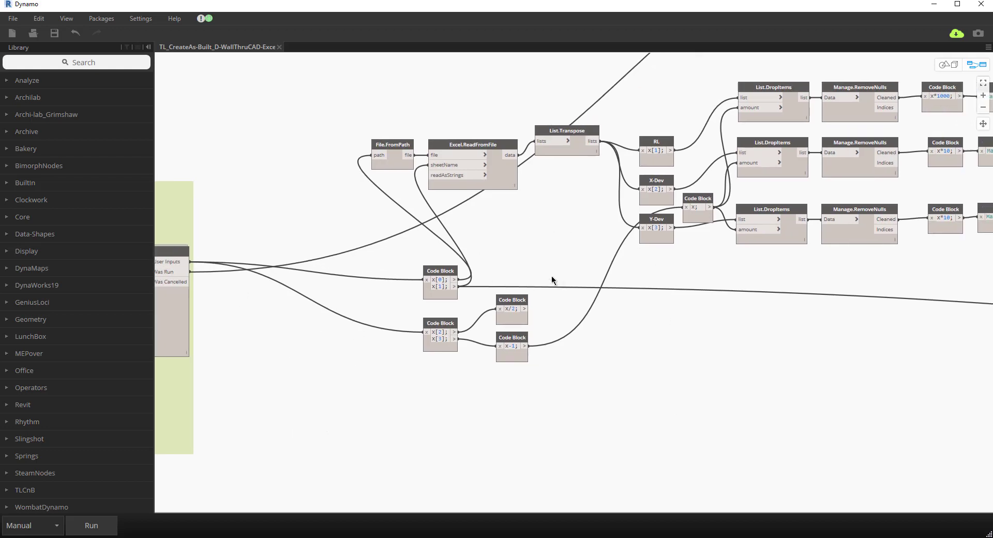
scroll(520, 220, "down", 2)
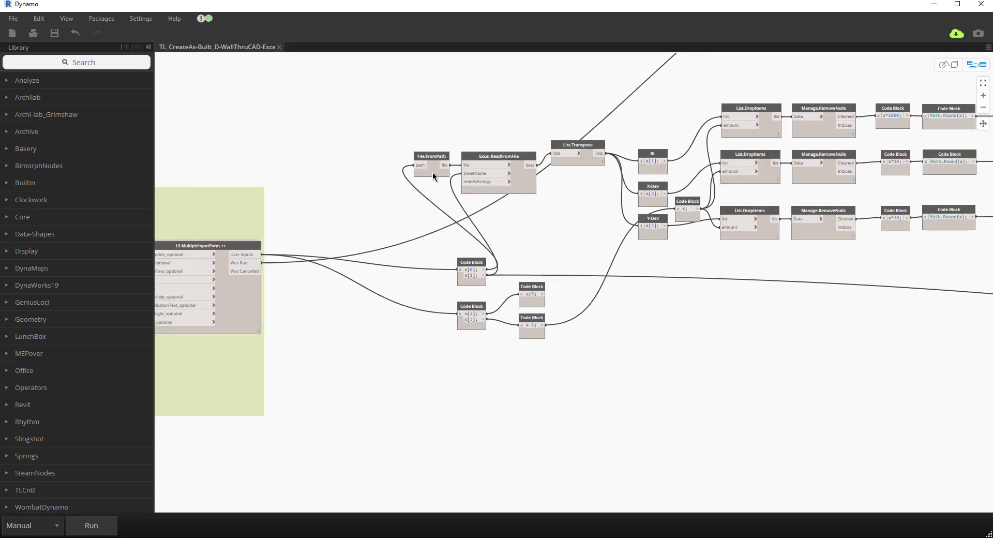
middle_click_drag(327, 206, 467, 225)
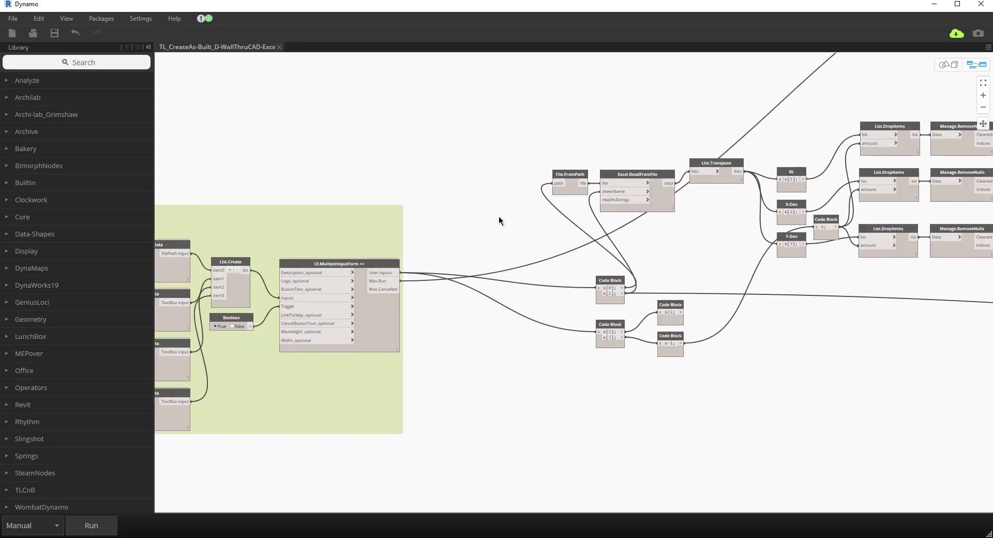
middle_click_drag(635, 225, 551, 237)
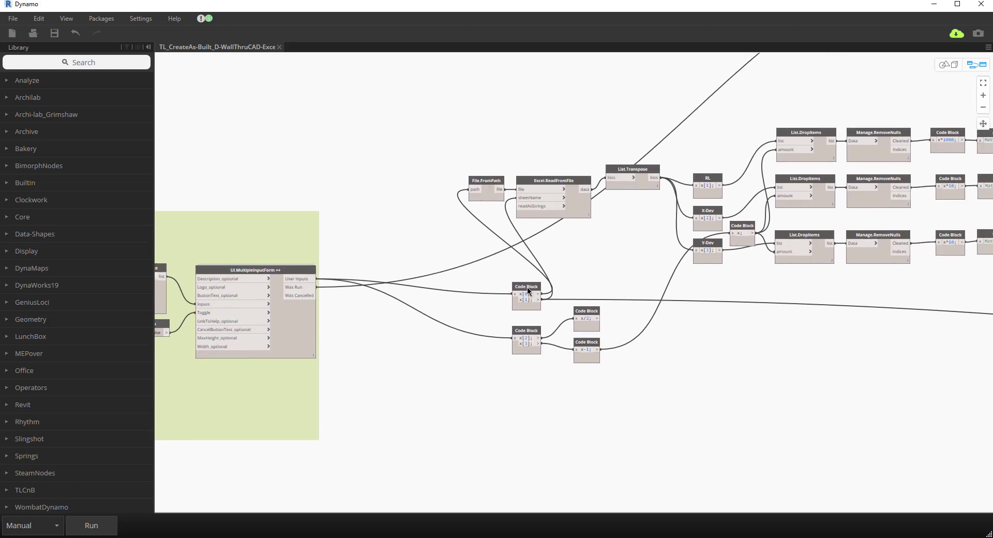
key("alt+Tab")
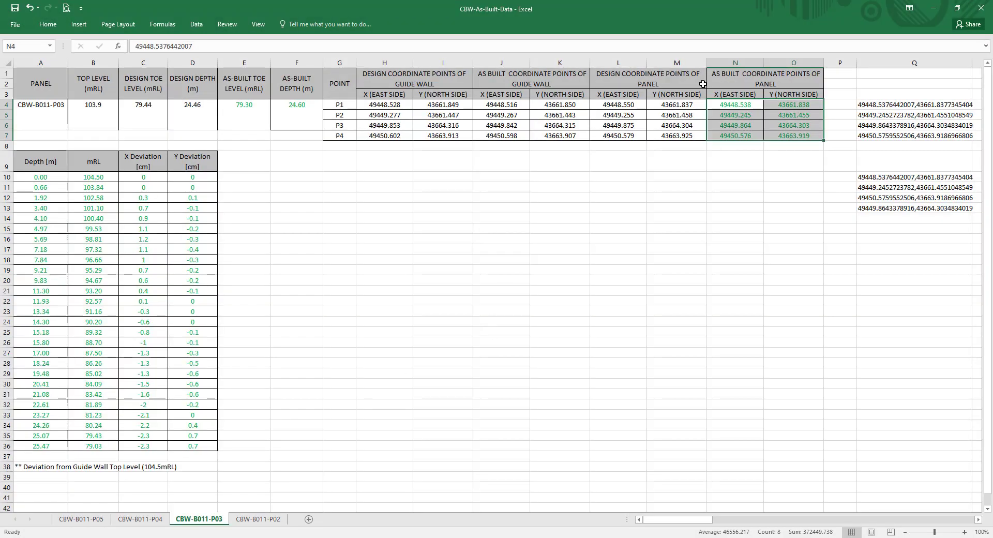
left_click(933, 11)
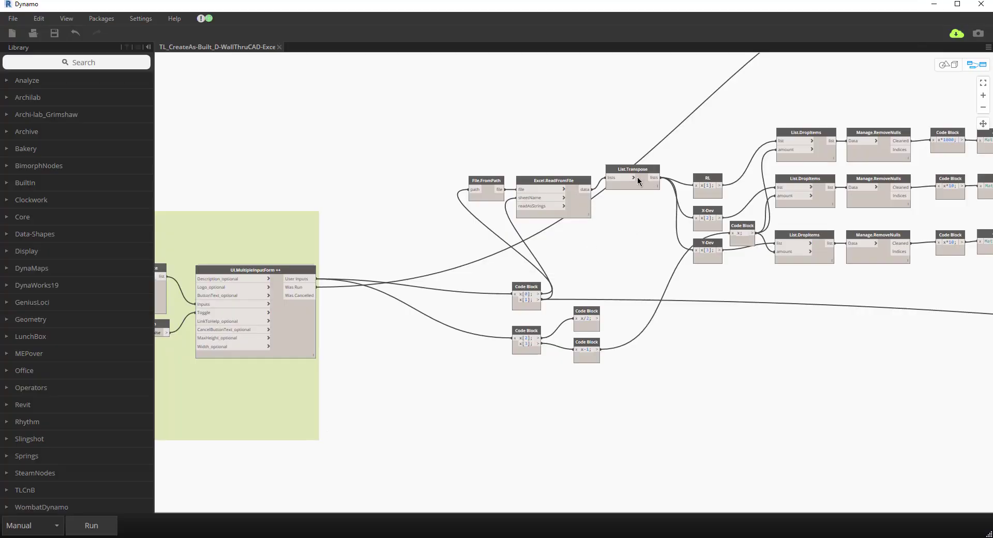
scroll(637, 176, "up", 2)
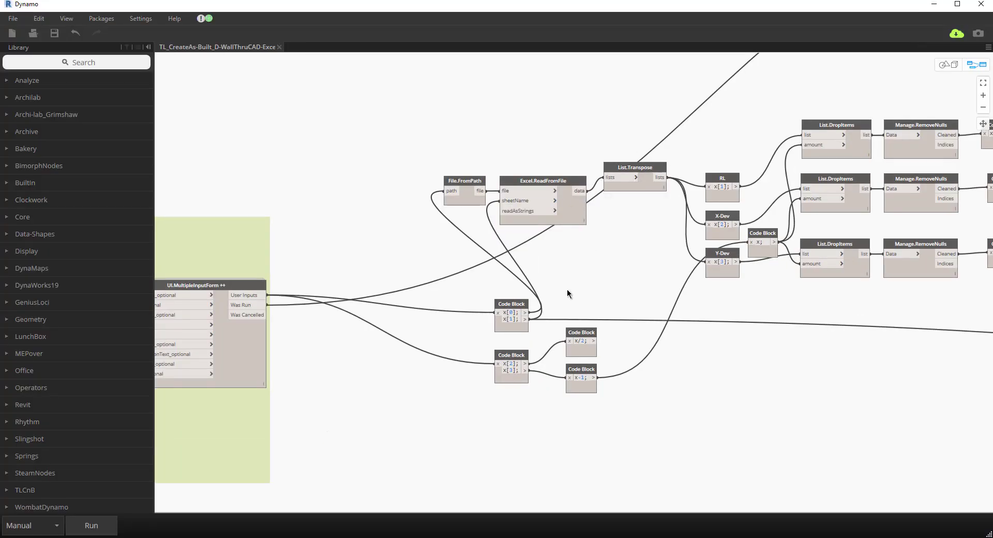
left_click(310, 533)
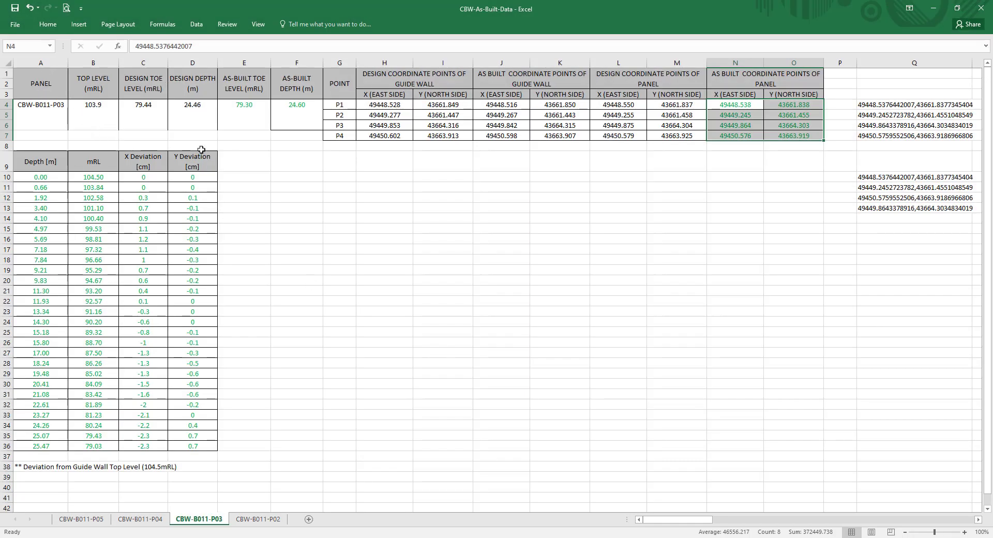
left_click(37, 62)
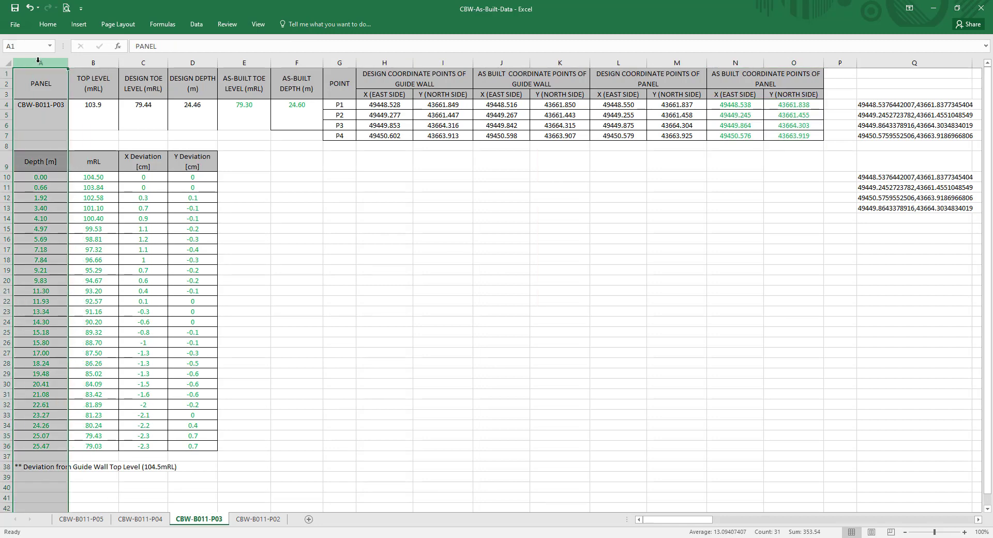
left_click(85, 63)
left_click(143, 63)
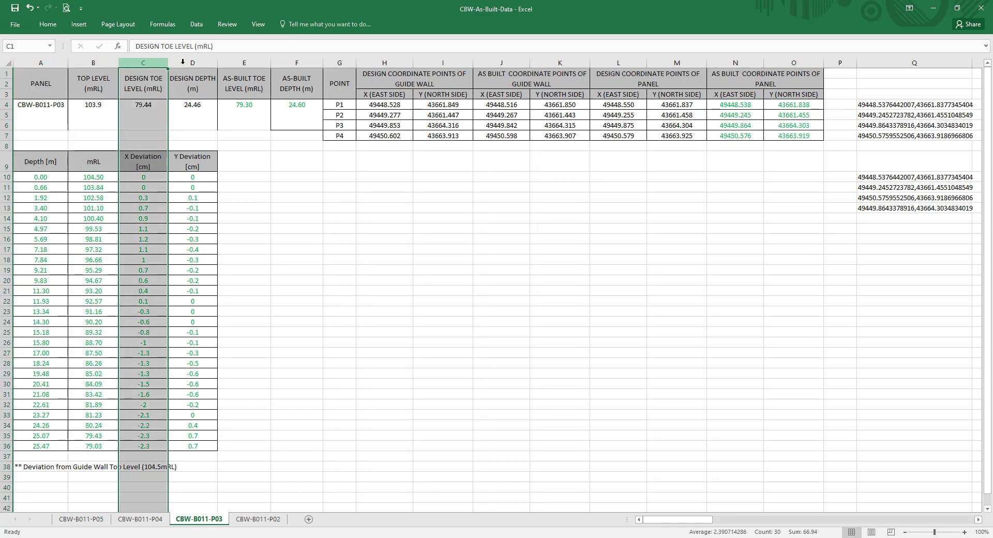
left_click(197, 63)
left_click(244, 62)
left_click(297, 62)
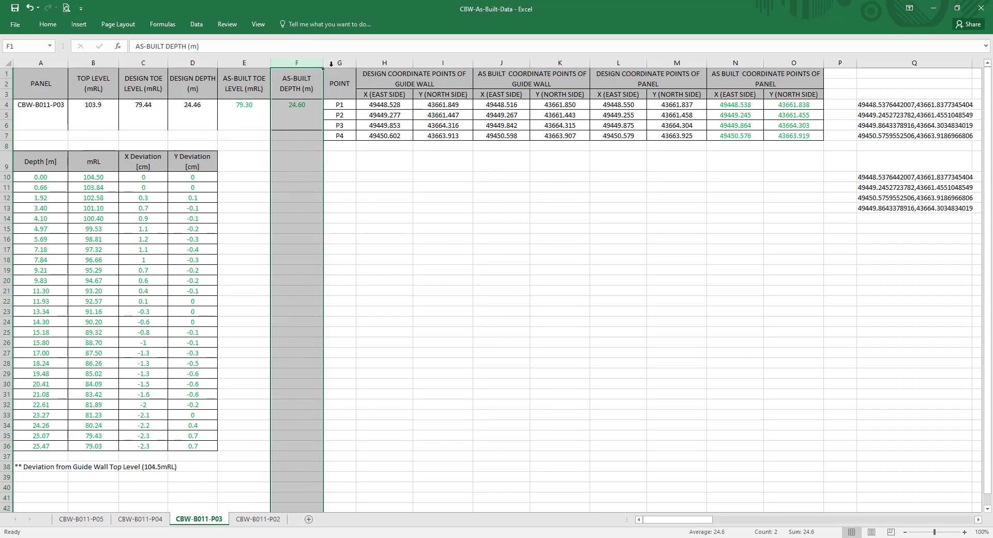
left_click(341, 63)
left_click(381, 64)
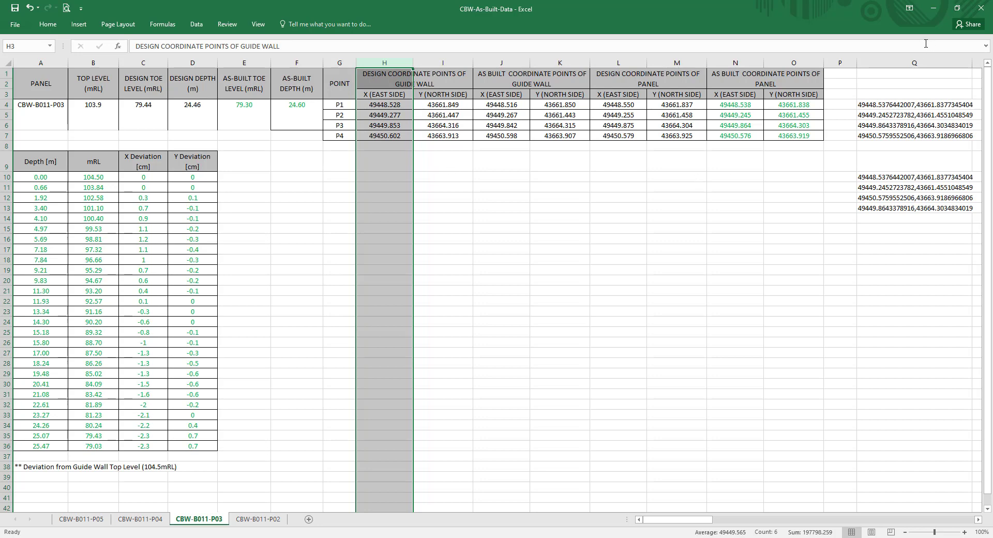
left_click(786, 63)
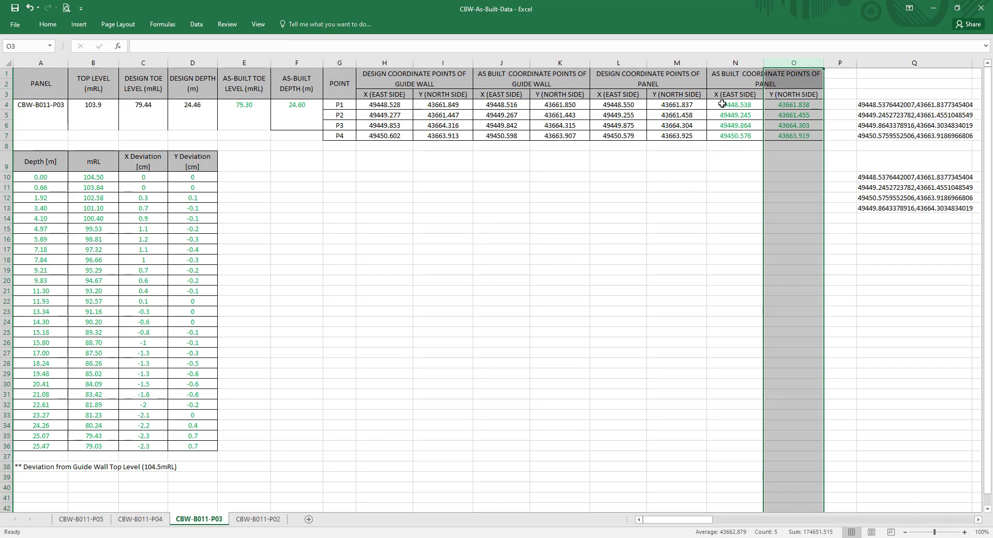
left_click_drag(725, 105, 784, 136)
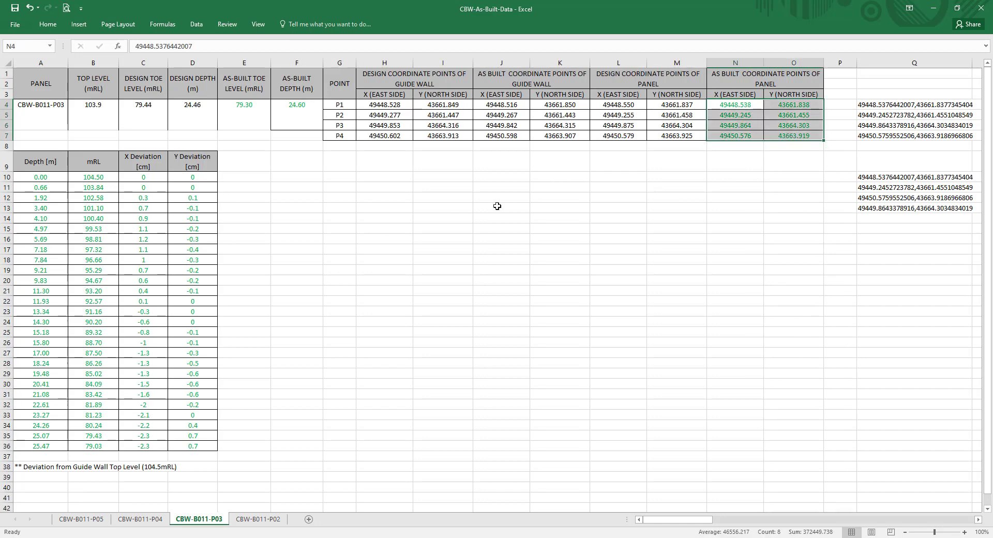
left_click(245, 62)
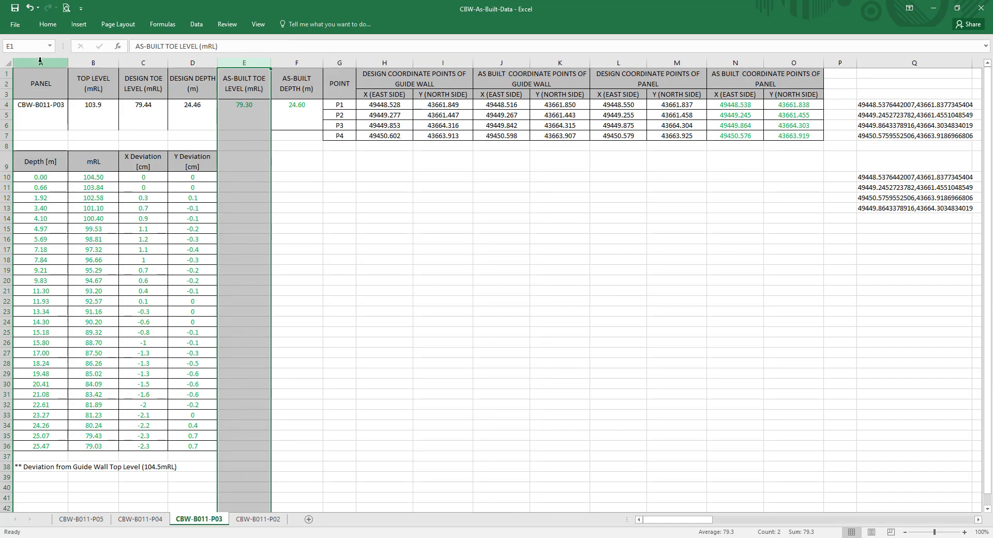
left_click_drag(40, 62, 196, 67)
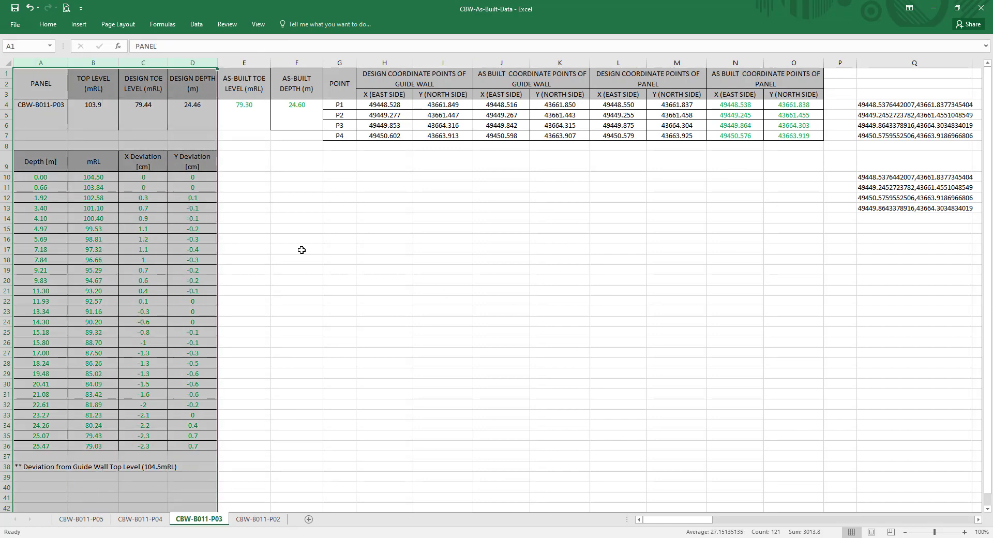
left_click(333, 241)
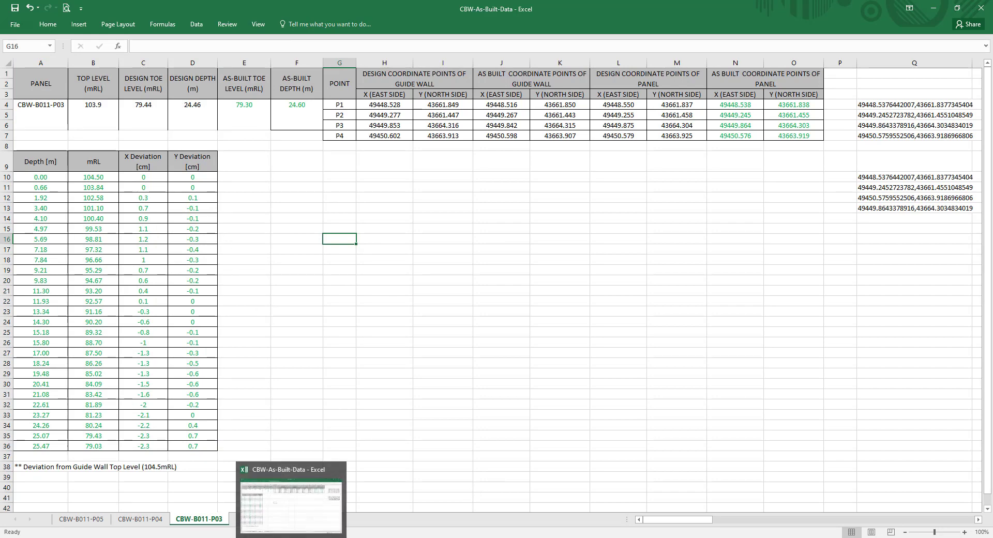
- Pan up to the CAD import nodes and nudge CAD.ReportInstances slightly up and left
left_click(932, 12)
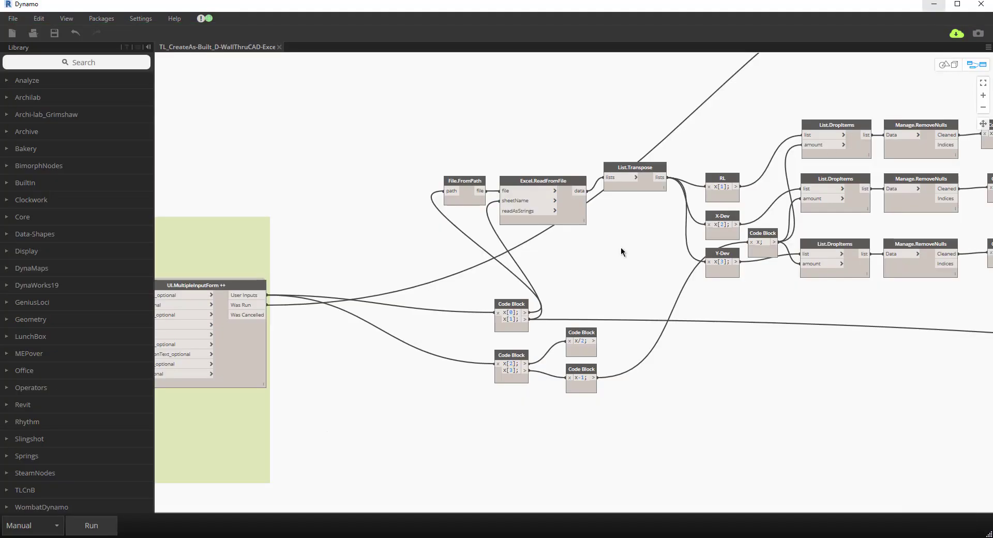
middle_click_drag(626, 258, 513, 163)
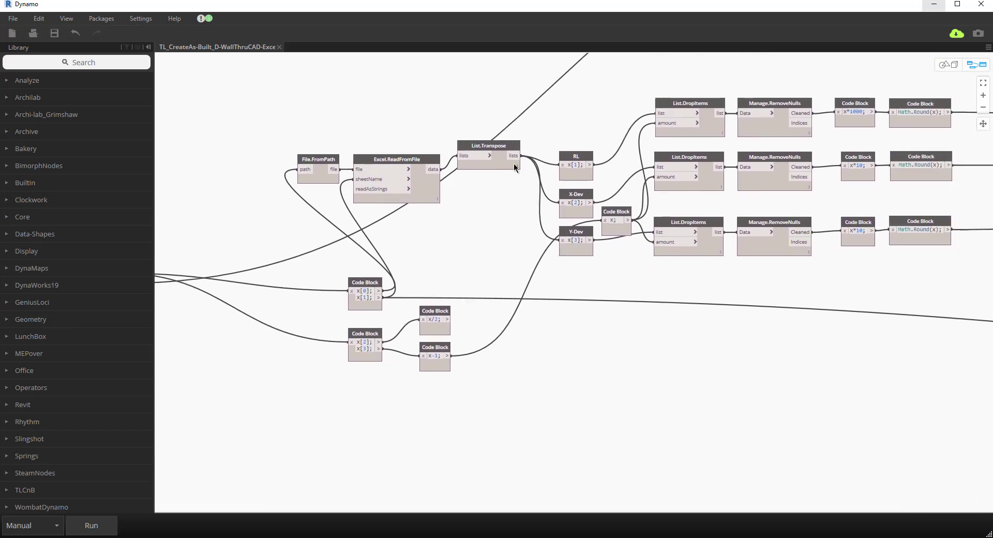
middle_click_drag(623, 326, 550, 327)
mouse_move(496, 209)
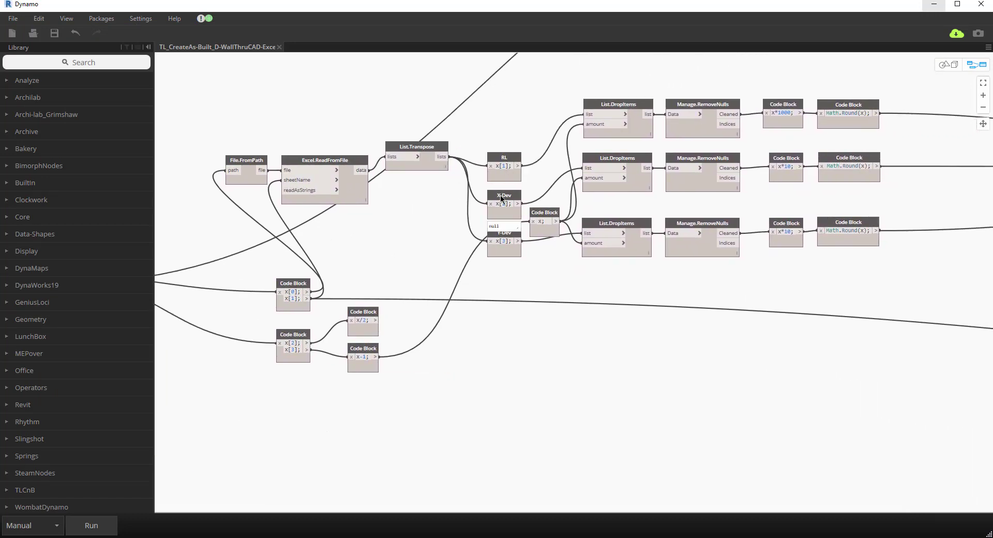
scroll(494, 111, "down", 2)
middle_click_drag(495, 111, 390, 376)
middle_click_drag(607, 237, 466, 239)
scroll(514, 179, "up", 2)
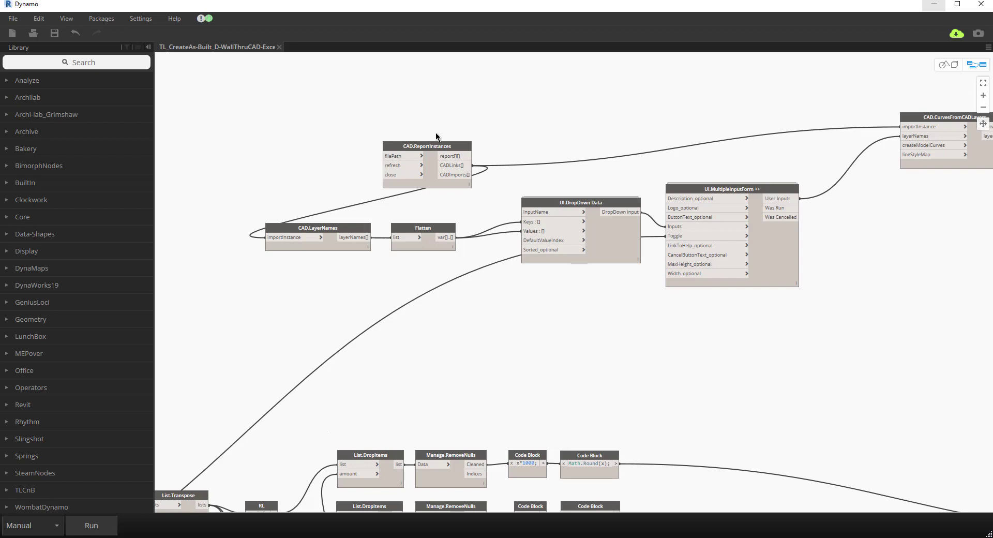
left_click_drag(412, 147, 342, 132)
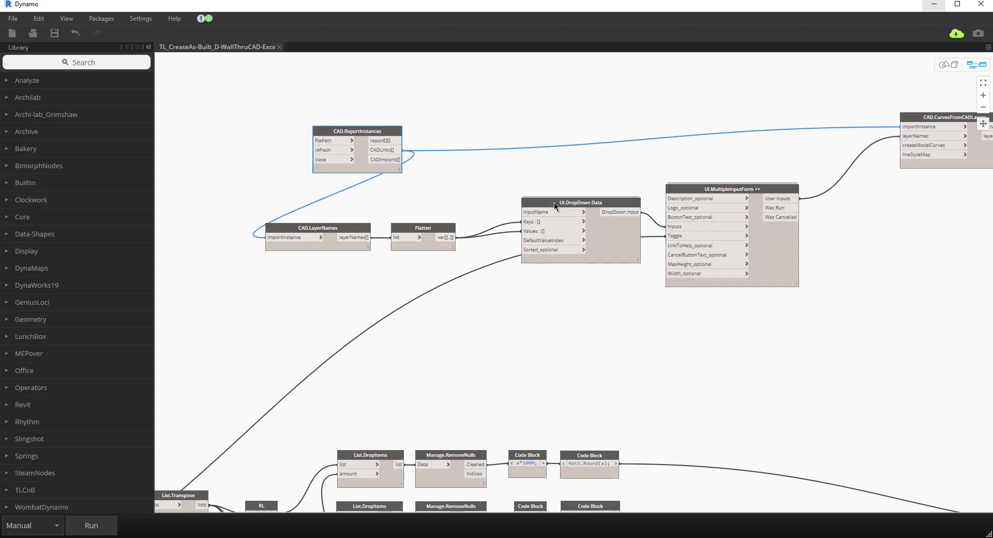
scroll(556, 203, "up", 1)
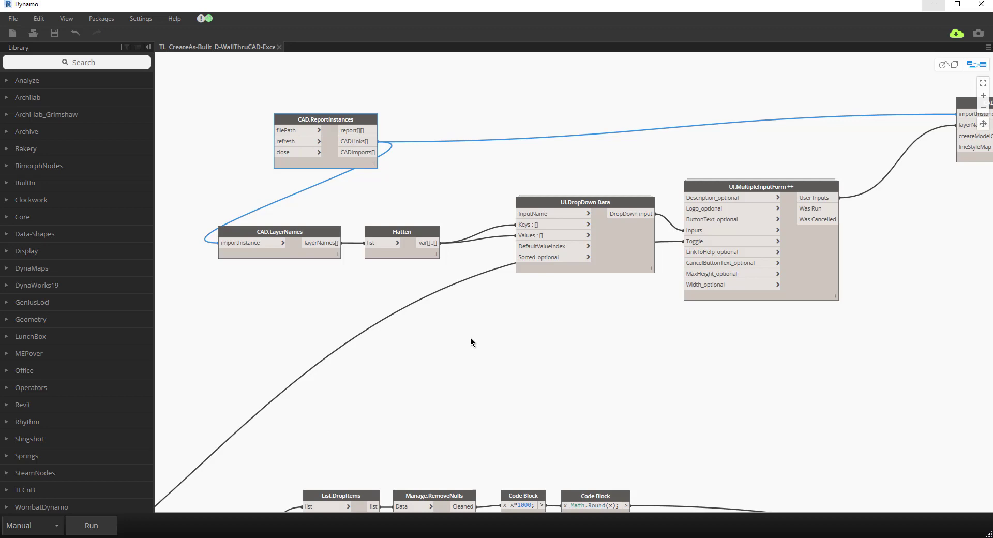
- Switch to the ASBWall drawing in AutoCAD, check its Layers list, then minimise AutoCAD
key("alt+Tab")
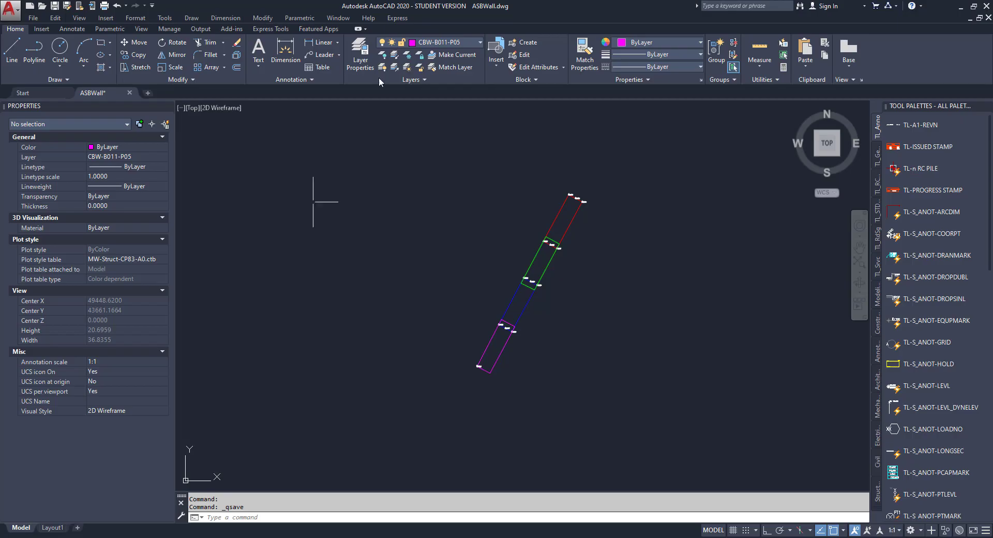
left_click(479, 41)
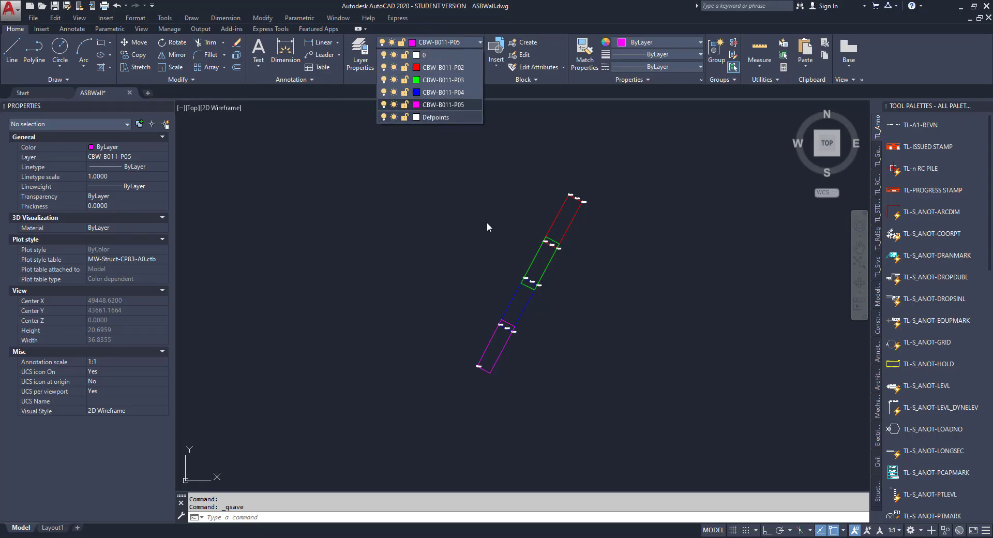
left_click(958, 12)
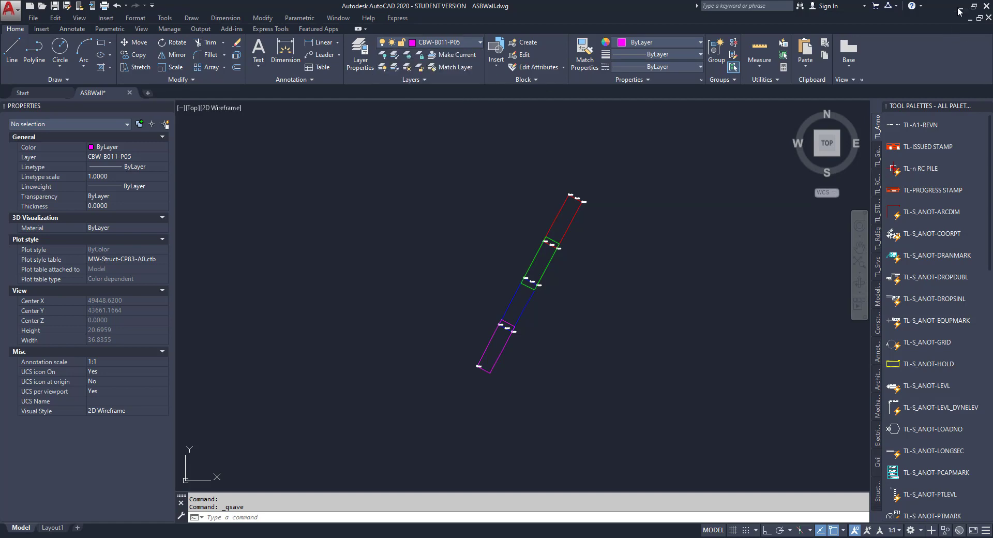
left_click(959, 11)
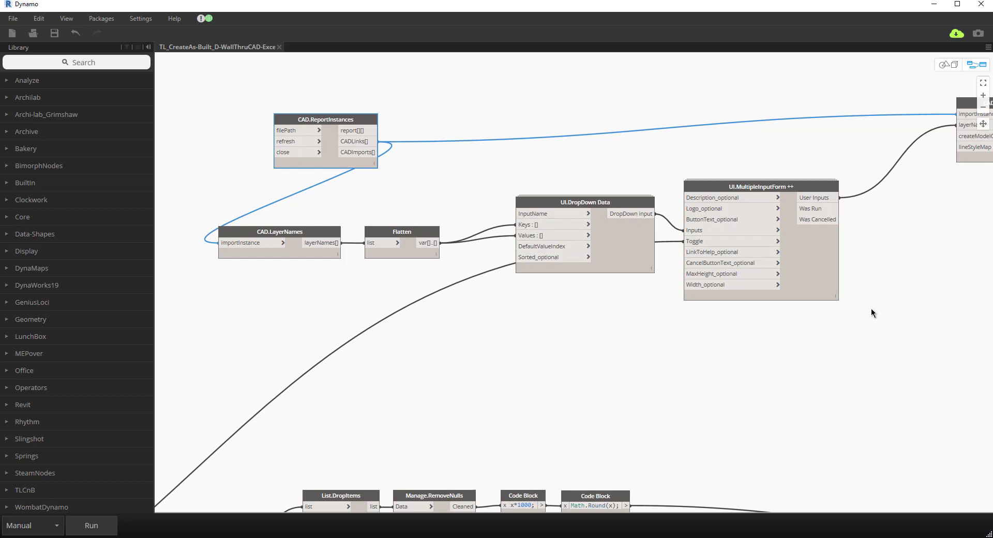
- Pan from CAD.CurvesFromCADLayers and PolyCurve nodes across to Geometry.Translate, then switch to the workbook
left_click(874, 266)
middle_click_drag(883, 267, 441, 308)
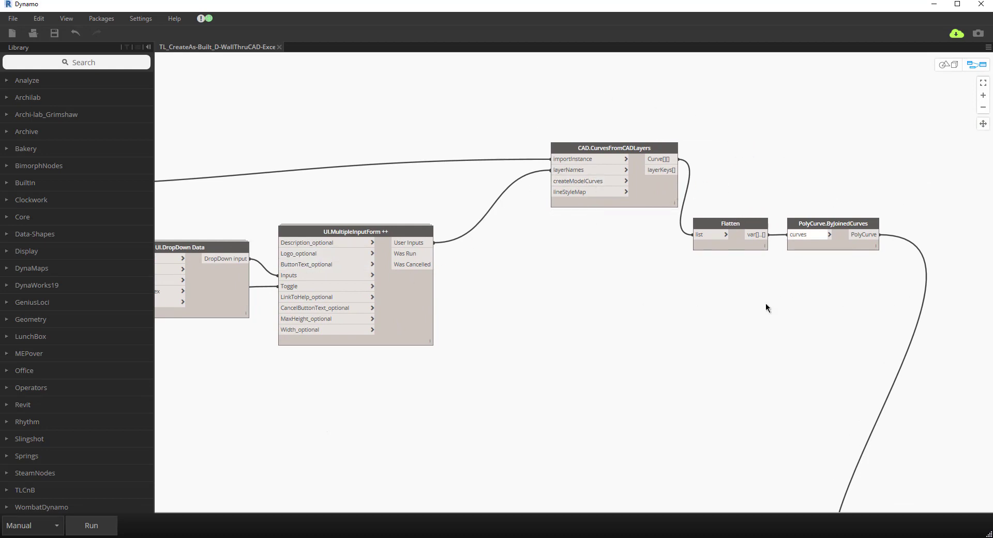
middle_click_drag(750, 306, 659, 184)
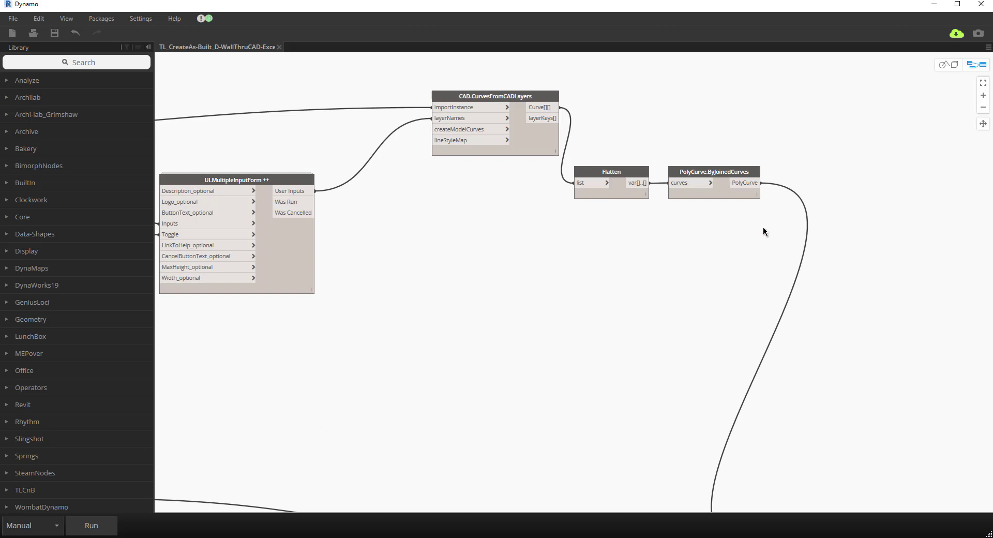
scroll(725, 223, "down", 2)
middle_click_drag(735, 286, 590, 178)
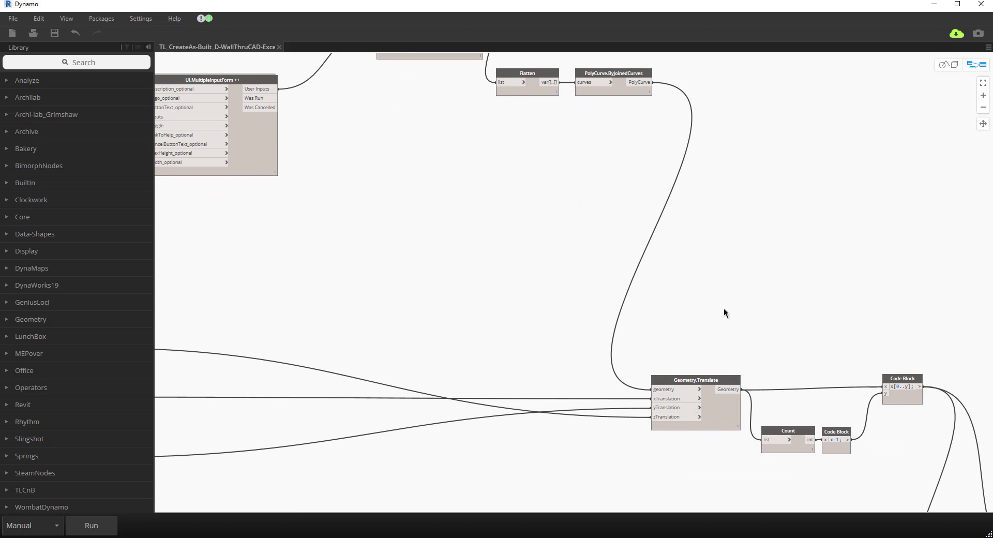
middle_click_drag(724, 312, 647, 206)
scroll(599, 239, "down", 1)
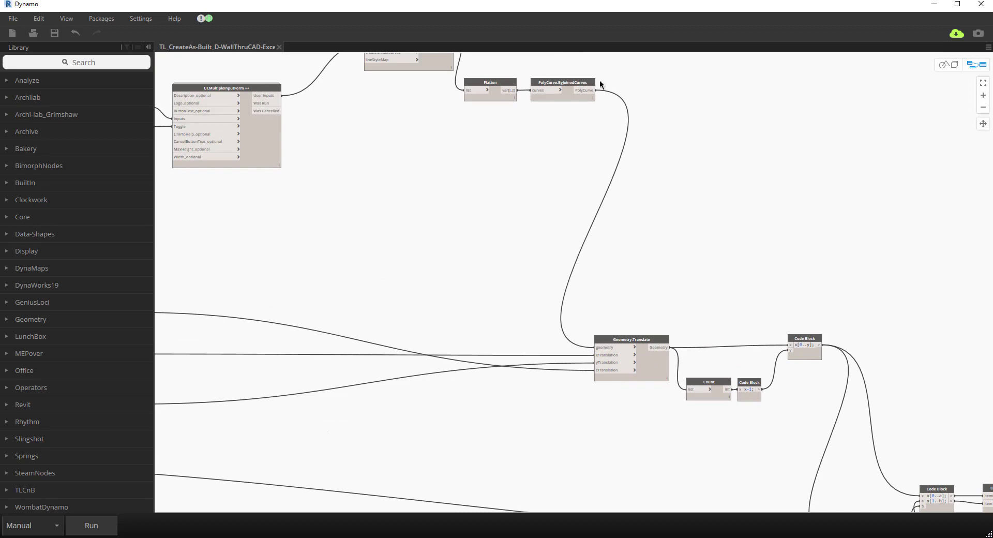
middle_click_drag(483, 296, 524, 257)
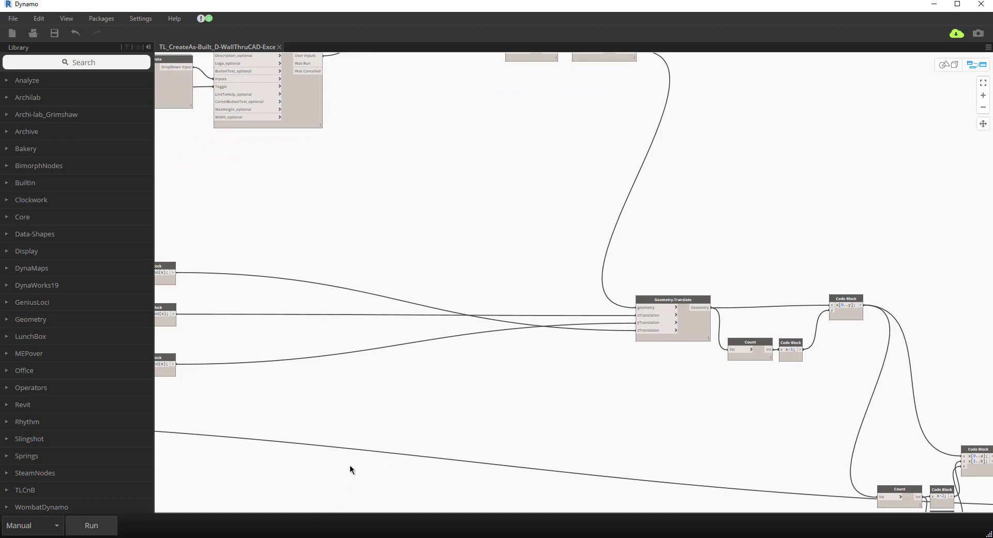
key("alt+Tab")
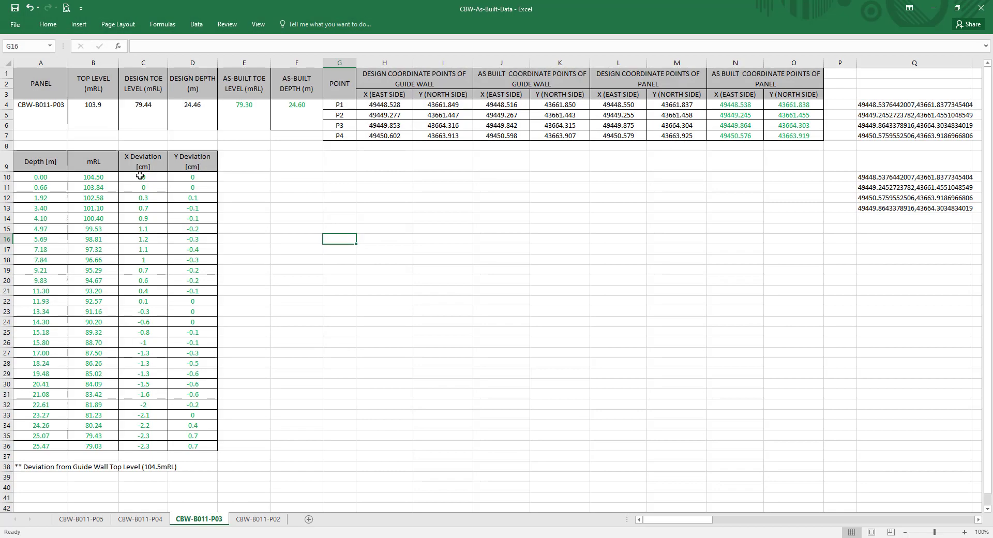
- Select the mRL, X Deviation and Y Deviation values on sheet CBW-B011-P03, then minimise Excel
left_click(139, 176)
left_click_drag(139, 176, 192, 446)
left_click_drag(101, 178, 99, 444)
left_click_drag(144, 179, 174, 380)
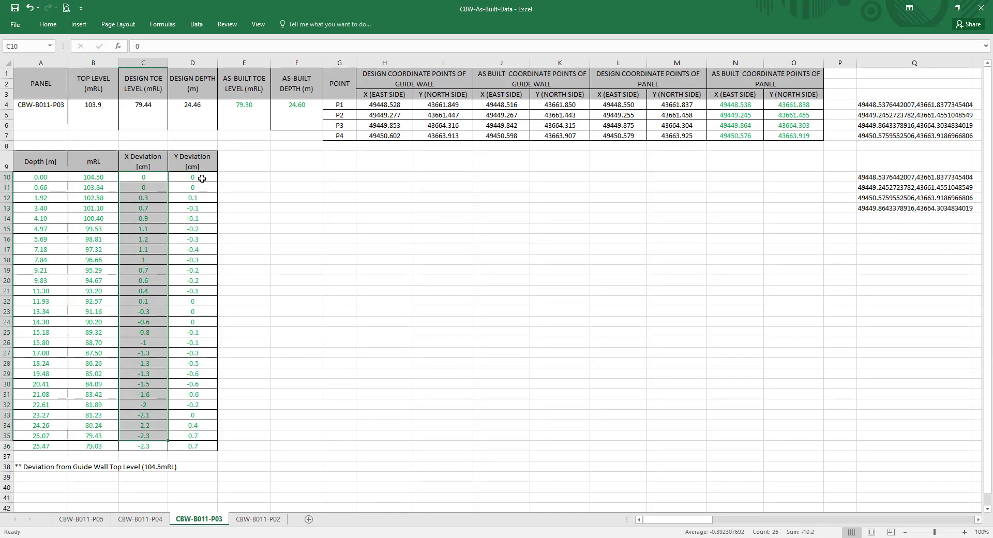
left_click_drag(201, 178, 195, 447)
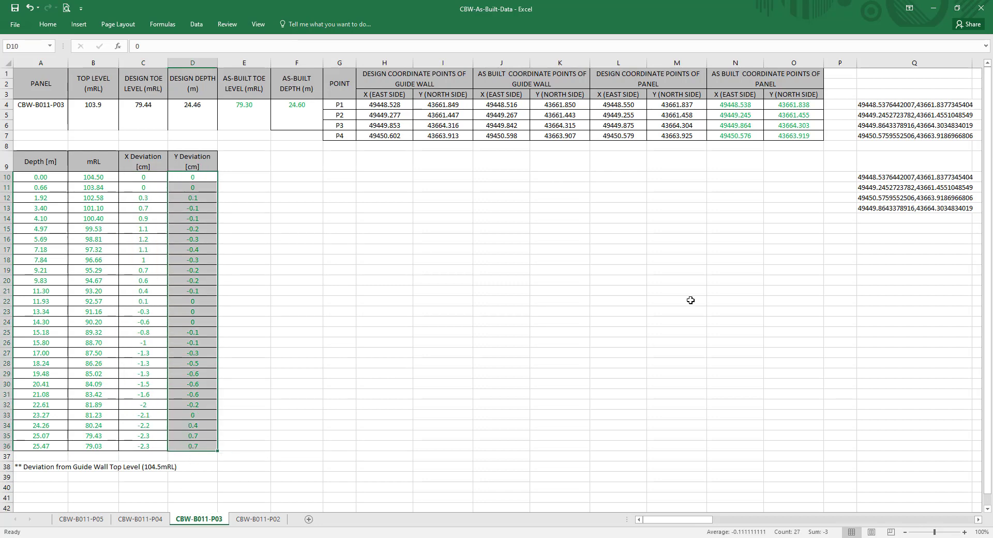
left_click(933, 9)
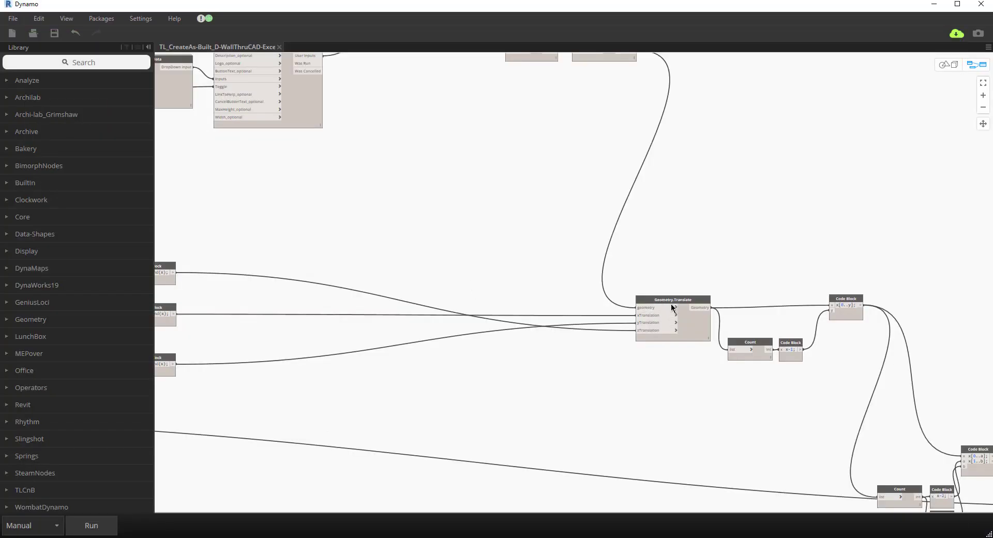
- Navigate to the RL, X-Dev and Y-Dev processing nodes and List.DropItems on the graph's left
scroll(687, 304, "up", 2)
scroll(635, 219, "down", 3)
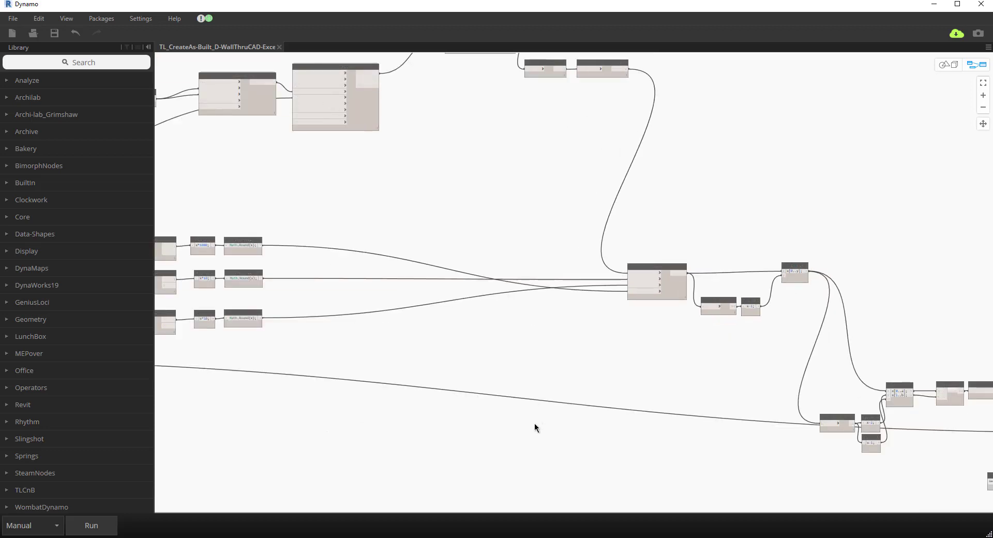
scroll(379, 272, "up", 5)
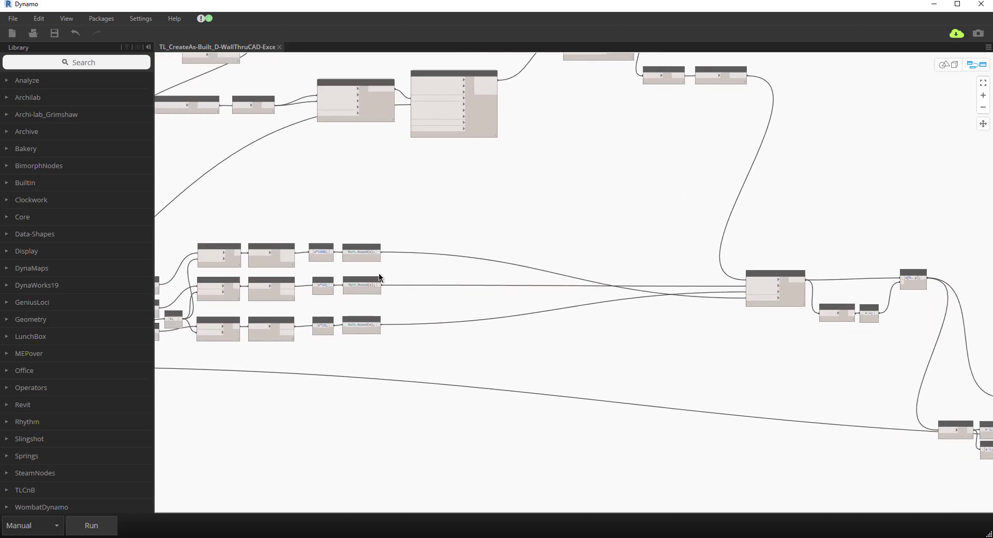
middle_click_drag(298, 274, 490, 239)
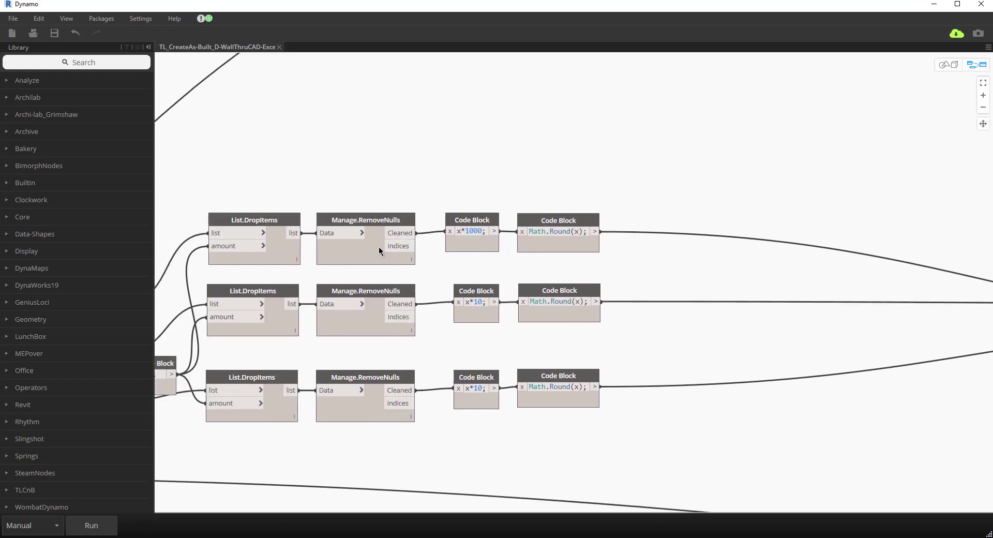
scroll(310, 259, "down", 3)
scroll(216, 269, "up", 1)
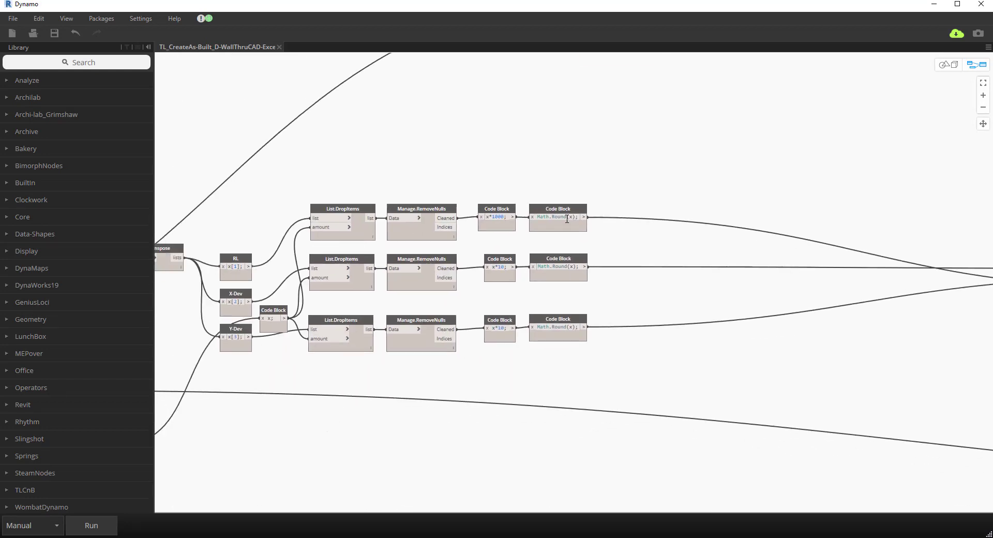
scroll(641, 264, "down", 1)
scroll(672, 259, "right", 5)
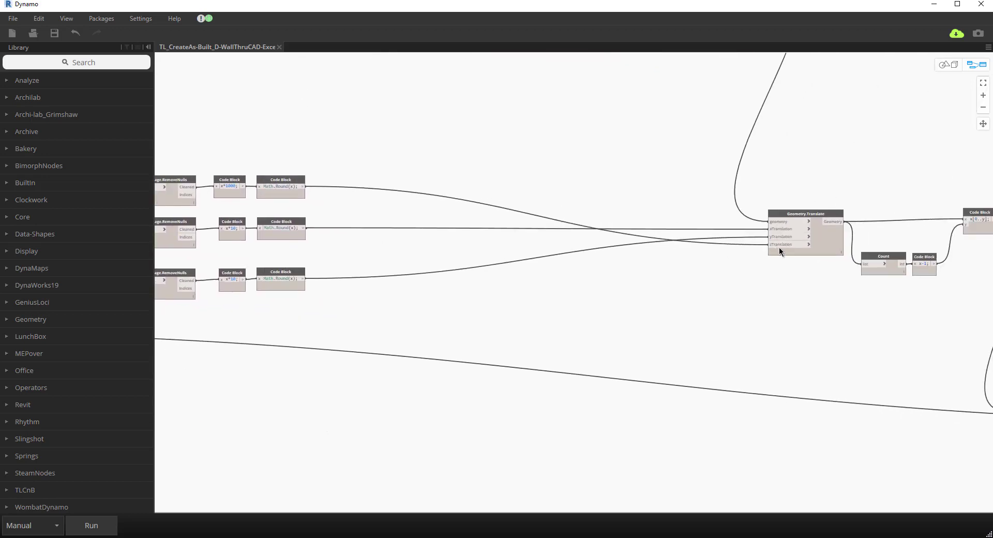
scroll(594, 290, "down", 1)
scroll(520, 299, "left", 5)
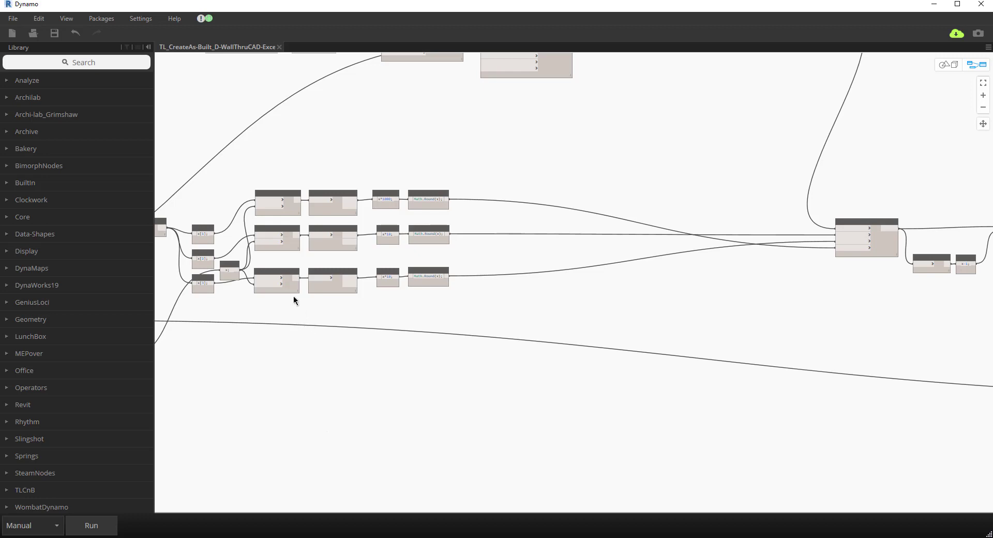
scroll(293, 300, "left", 3)
scroll(376, 302, "up", 2)
- Box-select the 16 RL, X-Dev and Y-Dev nodes and drag them right toward Geometry.Translate
left_click_drag(229, 149, 655, 347)
left_click_drag(544, 288, 834, 324)
middle_click_drag(835, 324, 599, 319)
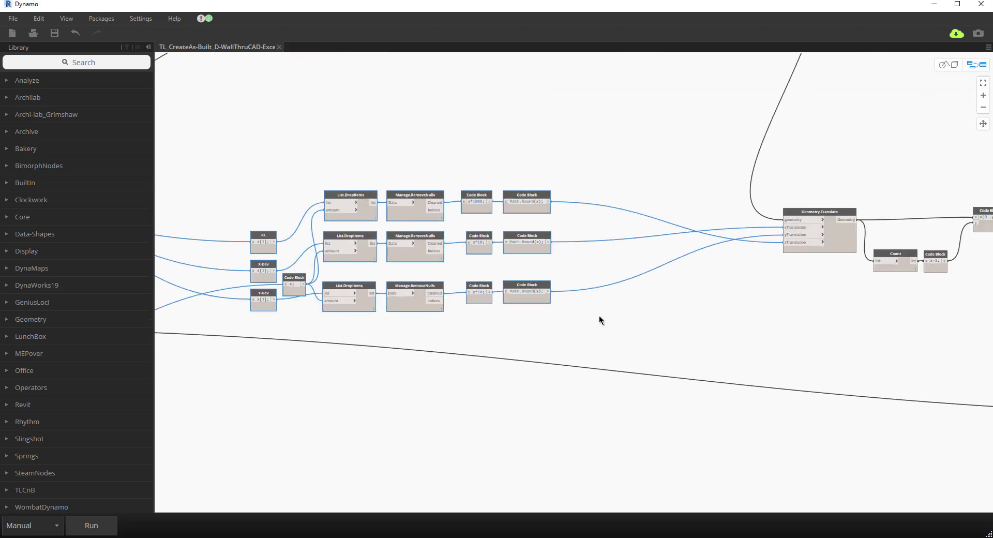
left_click_drag(526, 294, 658, 293)
left_click(653, 269)
scroll(595, 243, "up", 2)
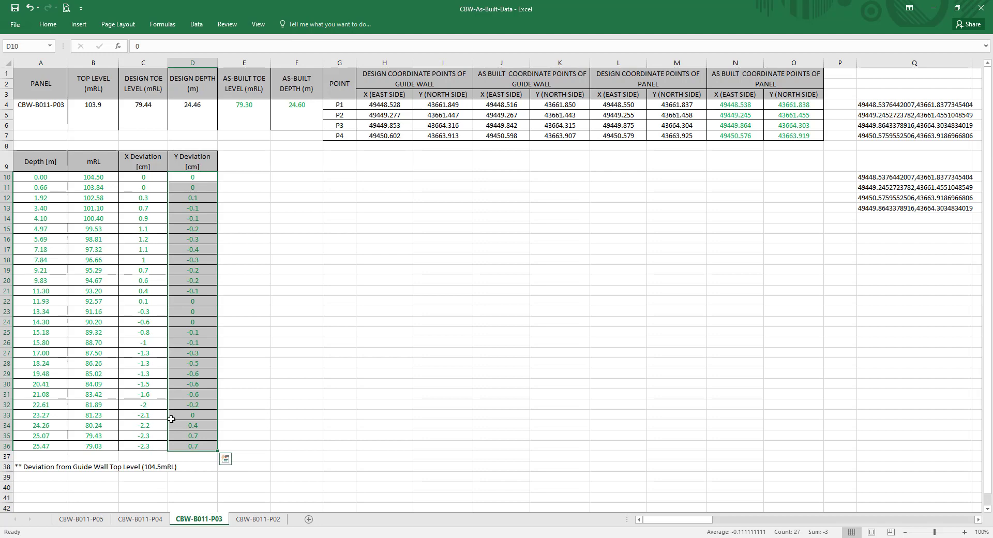
- Compare the mRL values down to row 29 in Excel with the graph's Count and Code Block nodes
left_click(935, 8)
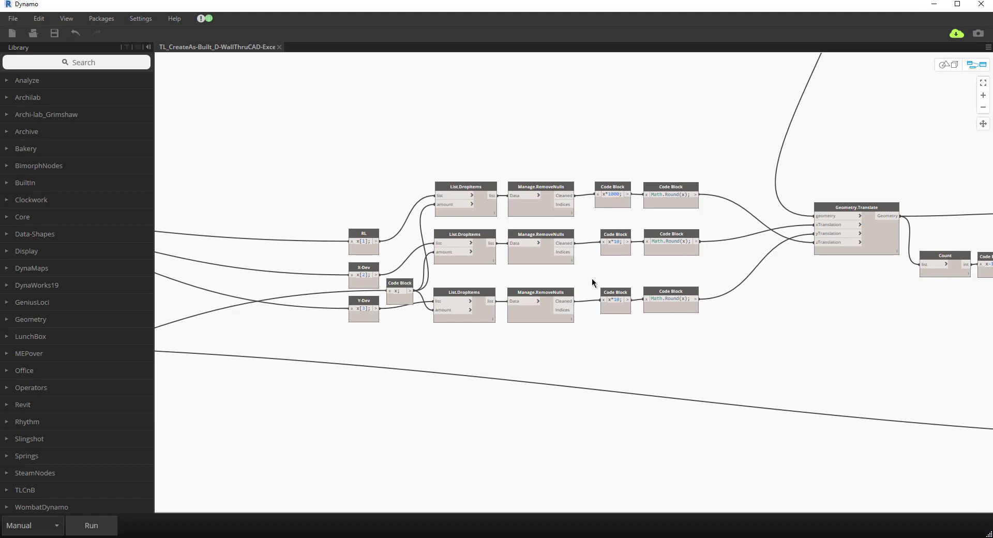
scroll(637, 253, "up", 2)
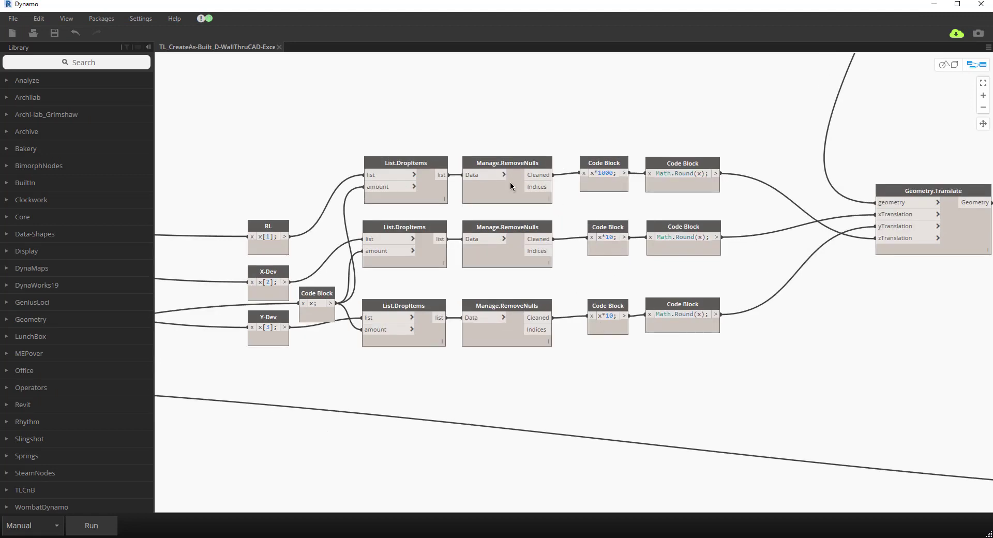
left_click(284, 535)
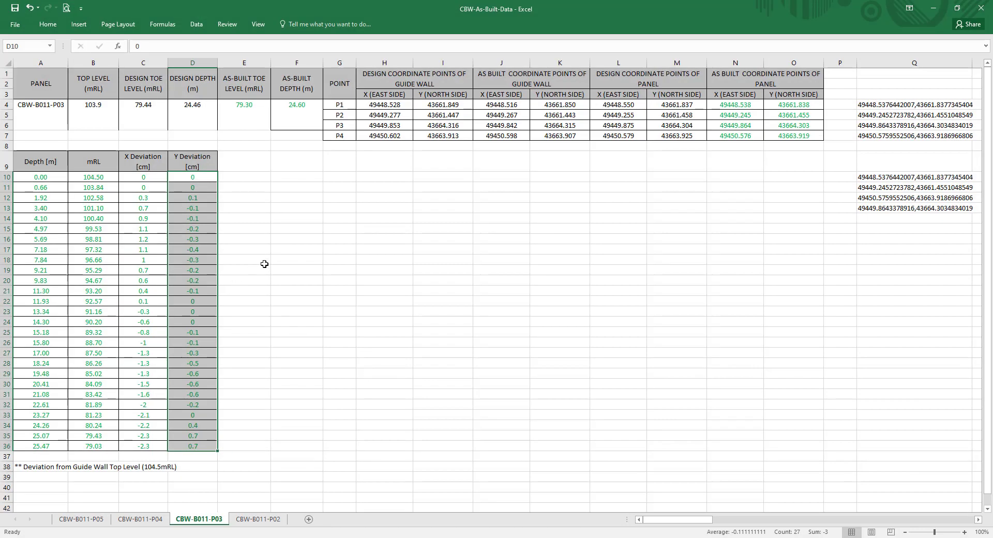
left_click_drag(96, 179, 99, 374)
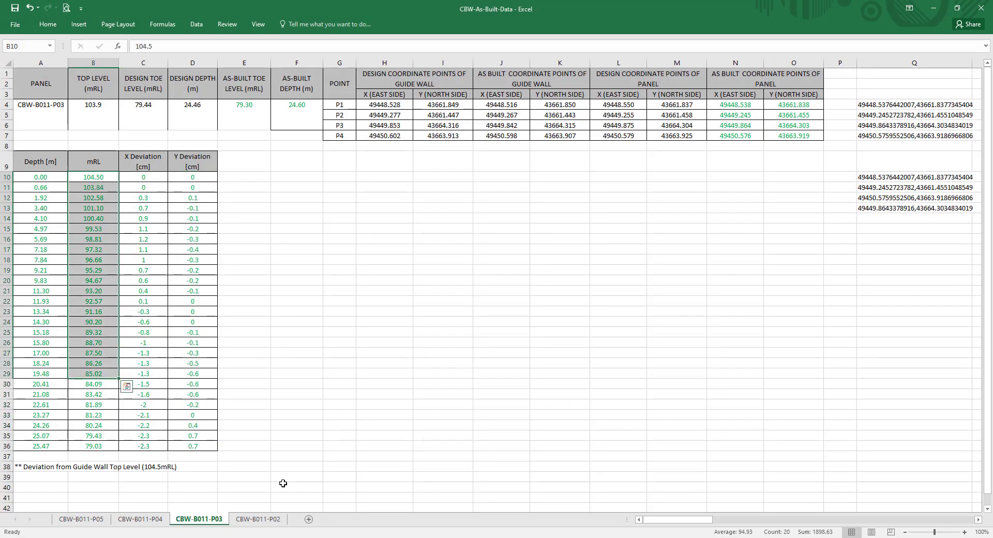
left_click(935, 15)
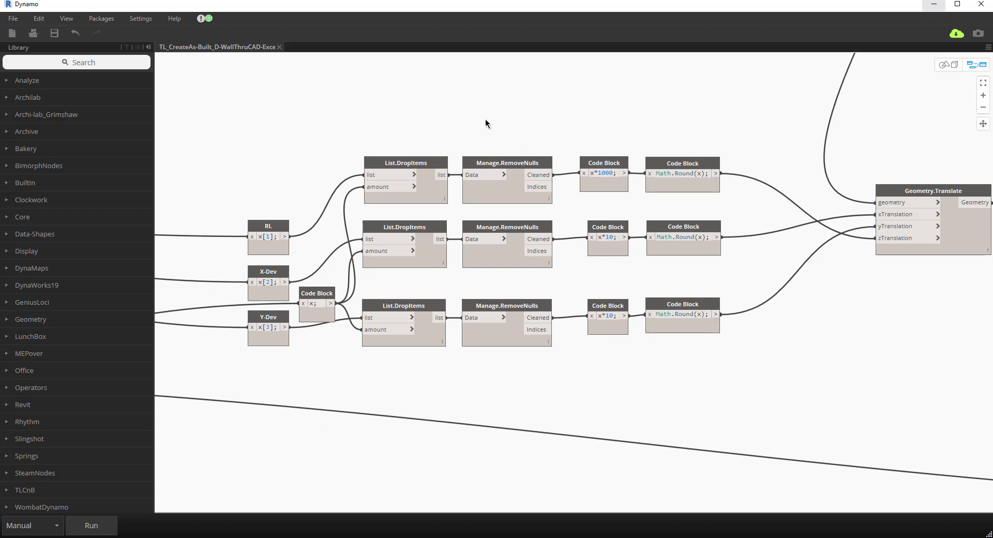
middle_click_drag(536, 195, 427, 184)
middle_click_drag(884, 282, 690, 285)
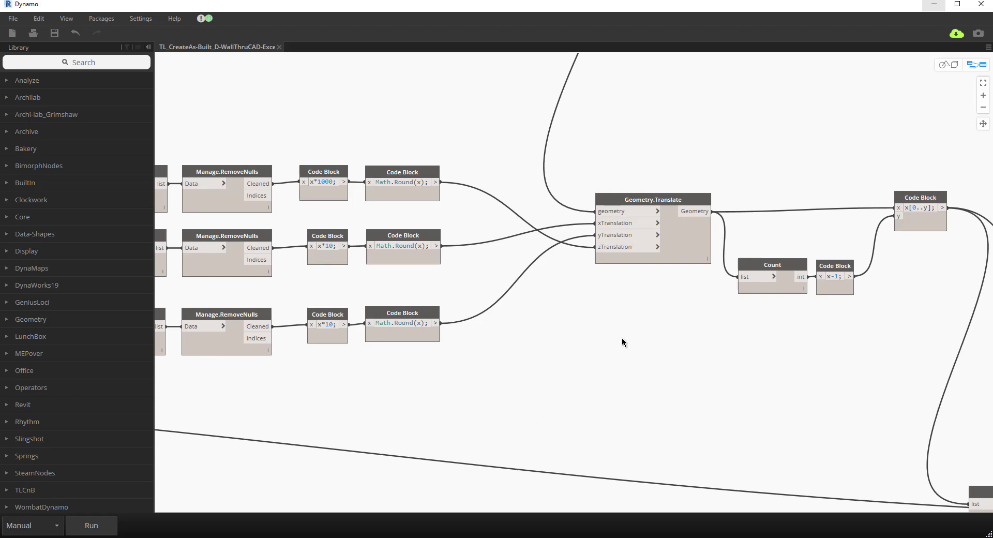
- Select the Depth column values in Excel, then zoom out in Dynamo to Solid.ByLoft and Solid.ByUnion
key("alt+Tab")
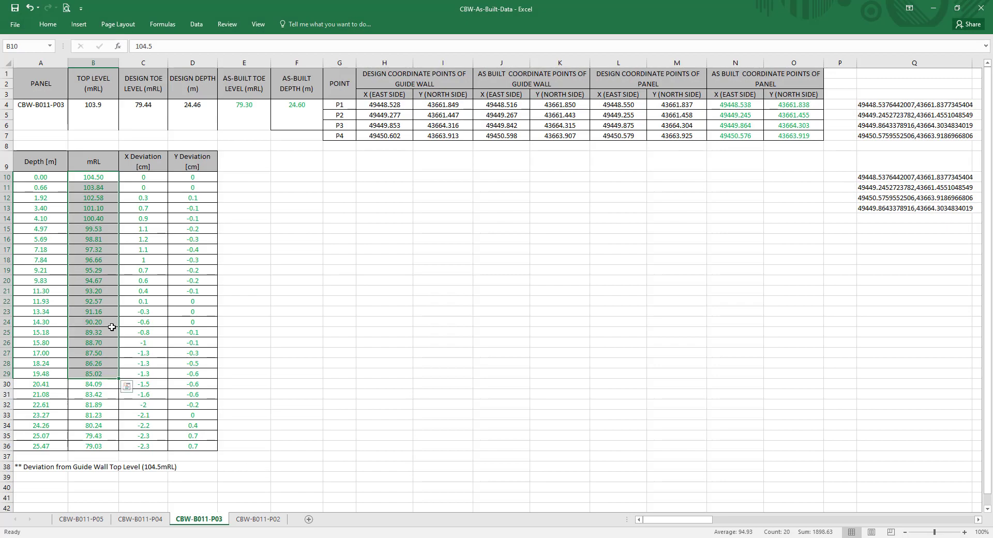
left_click(24, 176)
left_click_drag(23, 176, 21, 441)
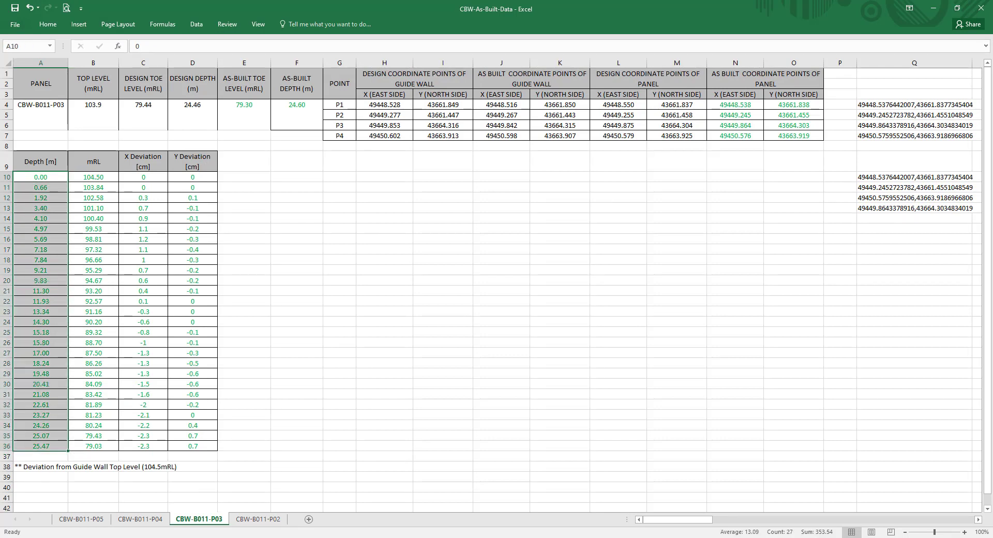
left_click(934, 8)
middle_click_drag(673, 334, 464, 326)
scroll(599, 280, "down", 1)
middle_click_drag(655, 256, 395, 203)
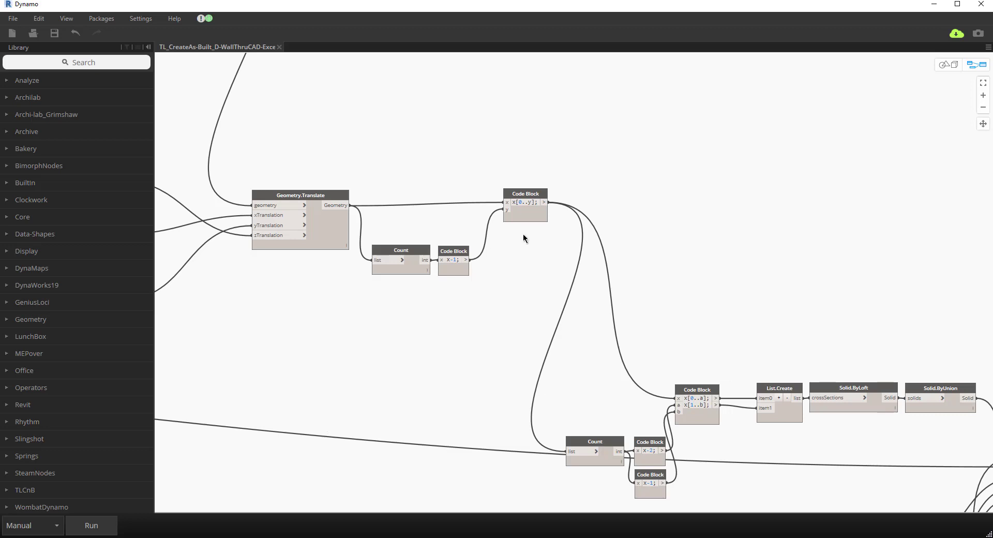
middle_click_drag(705, 363, 601, 281)
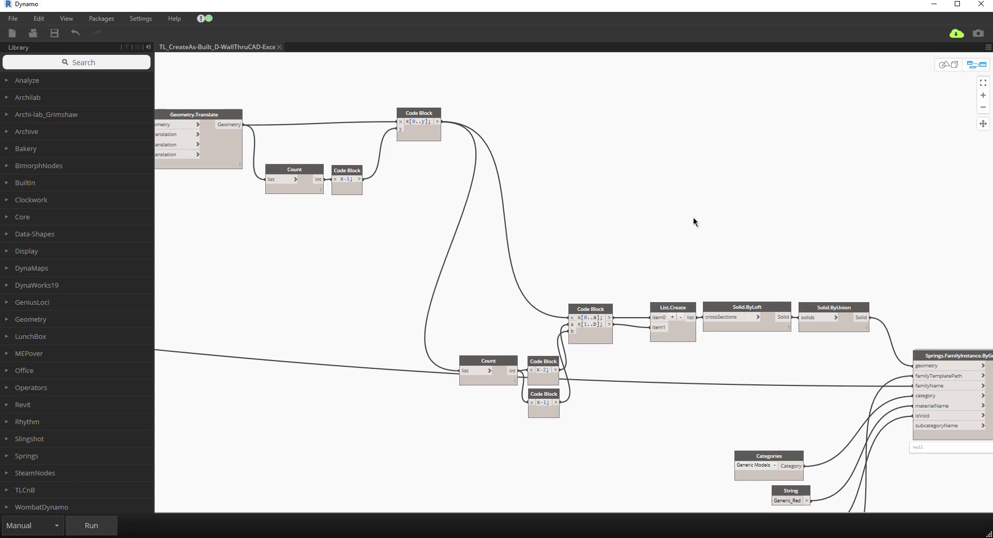
middle_click_drag(688, 206, 638, 179)
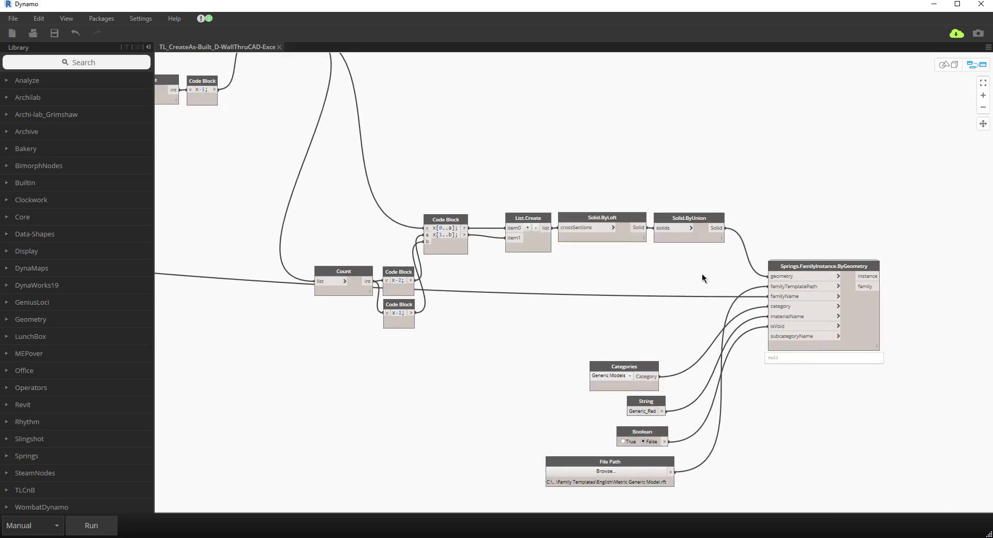
middle_click_drag(703, 278, 702, 340)
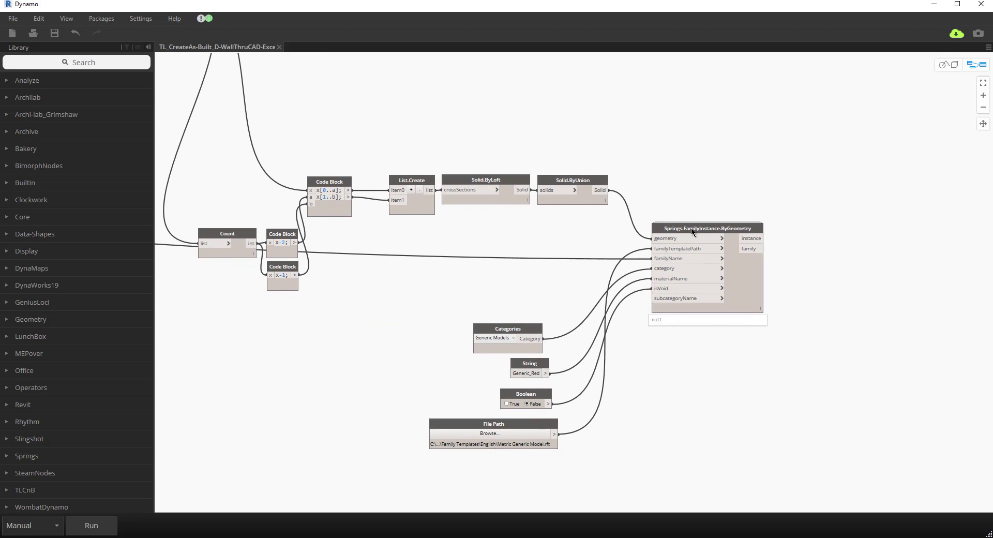
- Minimise Dynamo and select wall panel CBW-B011-P02 in the Revit 3D view
mouse_move(216, 509)
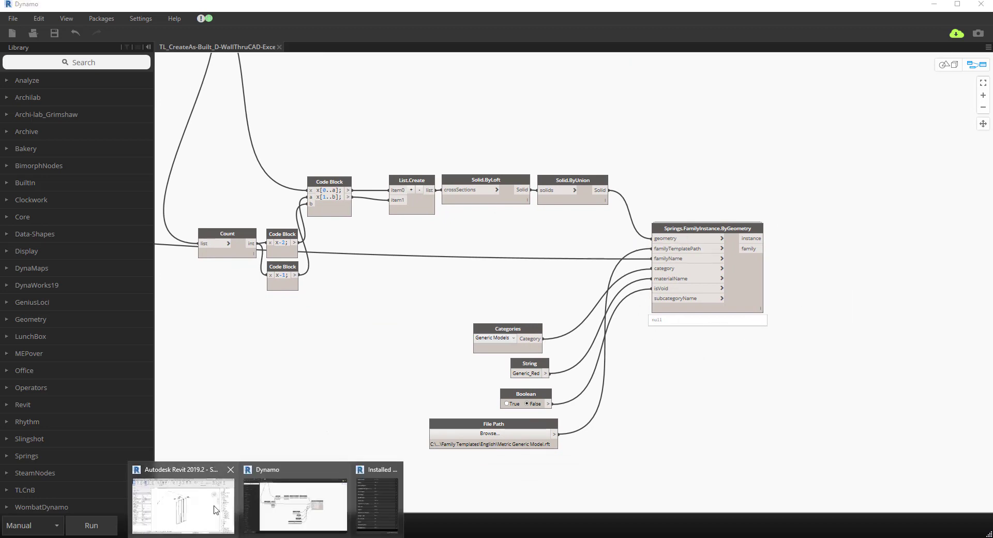
left_click(933, 4)
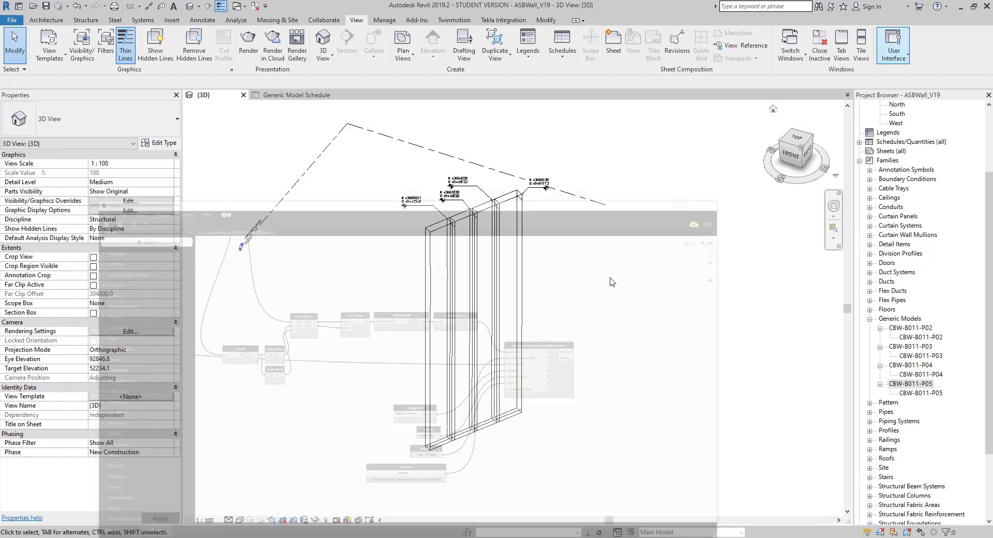
scroll(519, 202, "up", 2)
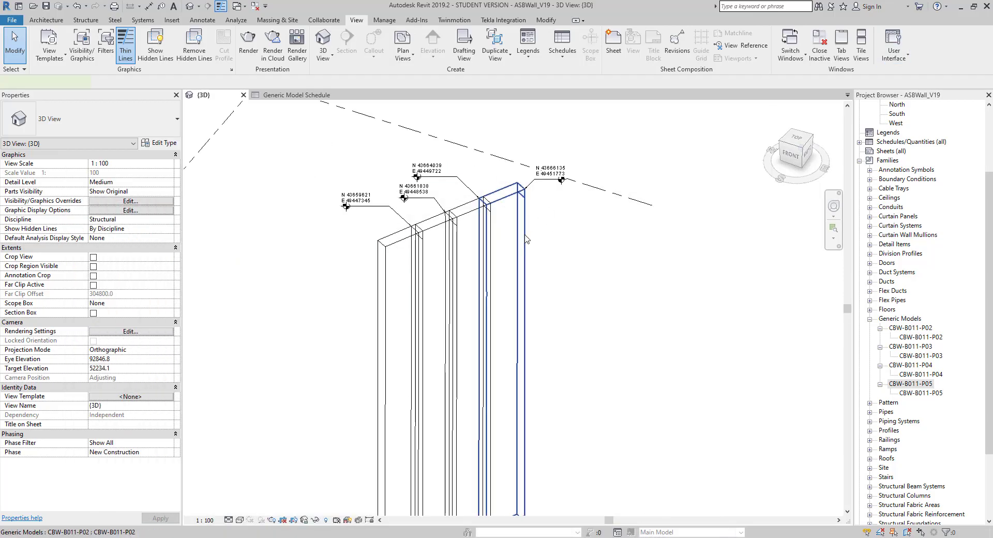
left_click(527, 239)
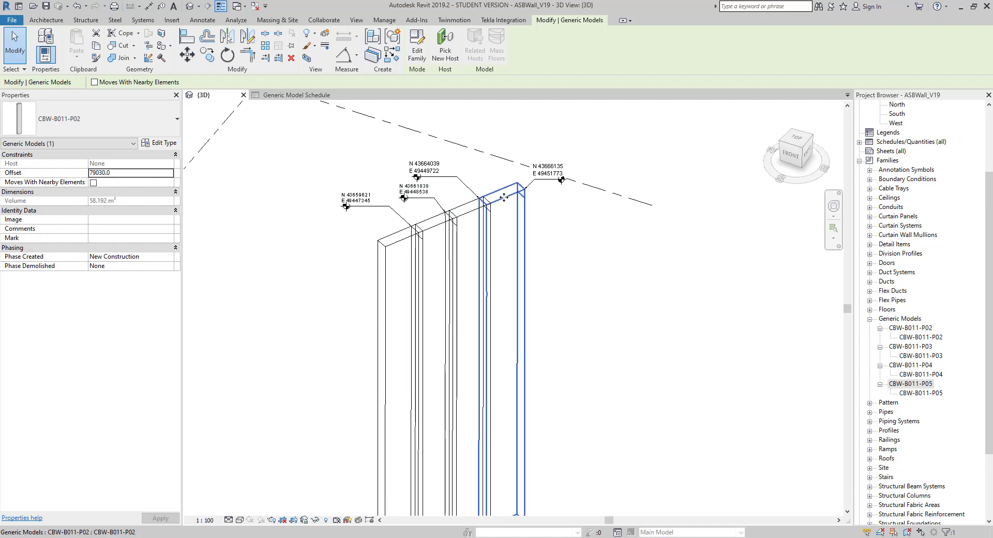
- Check the CBW-B011-P02, P03 and P04 family entries in the Project Browser, then minimise Revit
left_click(920, 329)
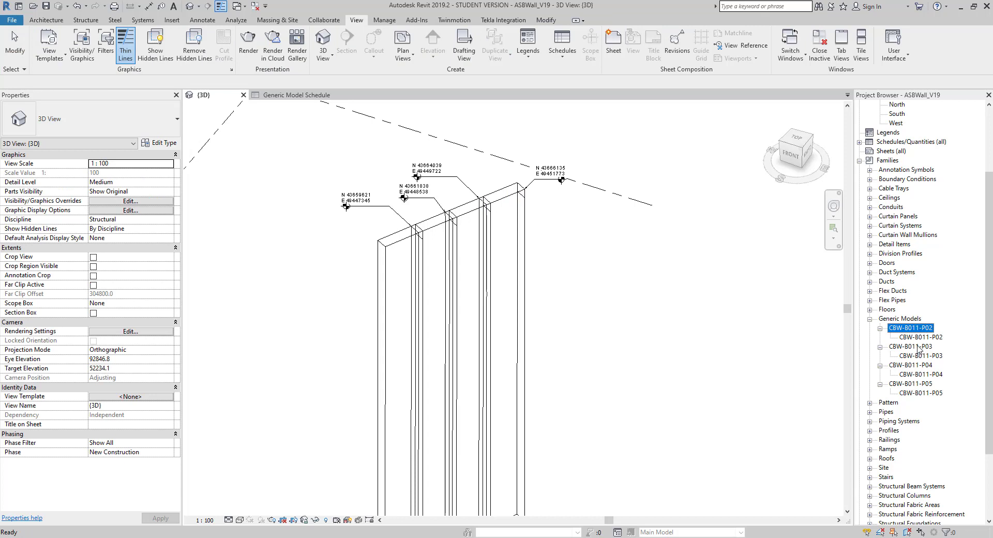
left_click(918, 348)
left_click(921, 365)
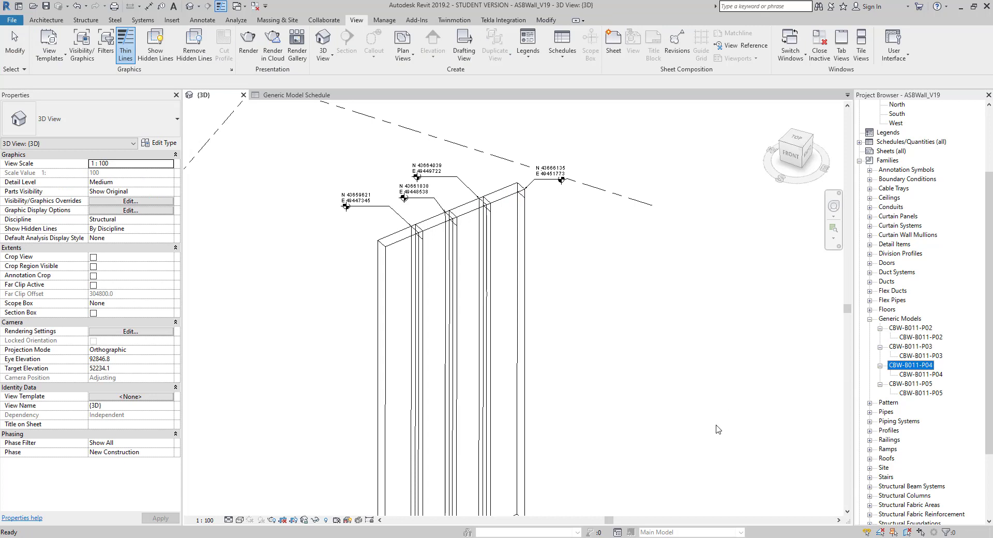
left_click(959, 6)
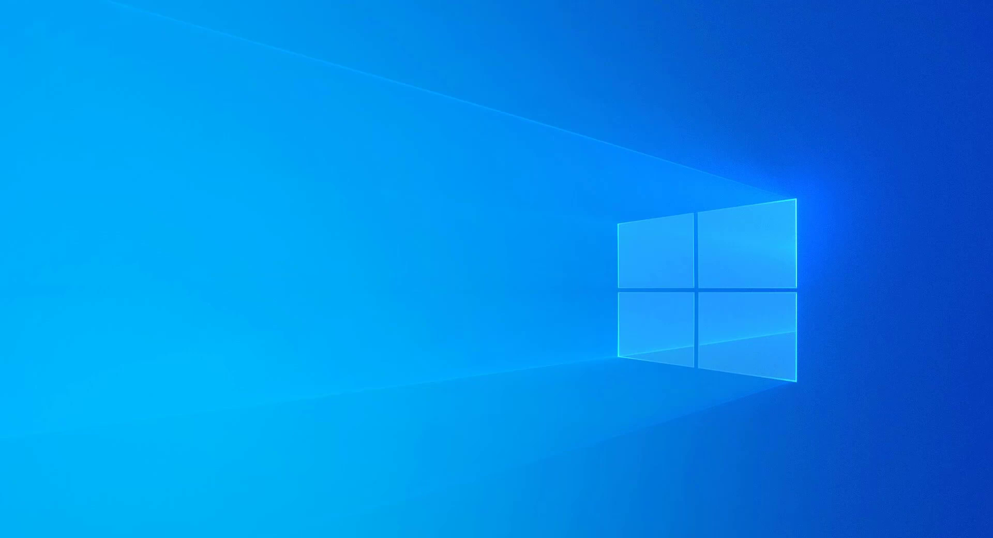
- Bring Dynamo back to the front and close the Installed Packages list
key("alt+Tab")
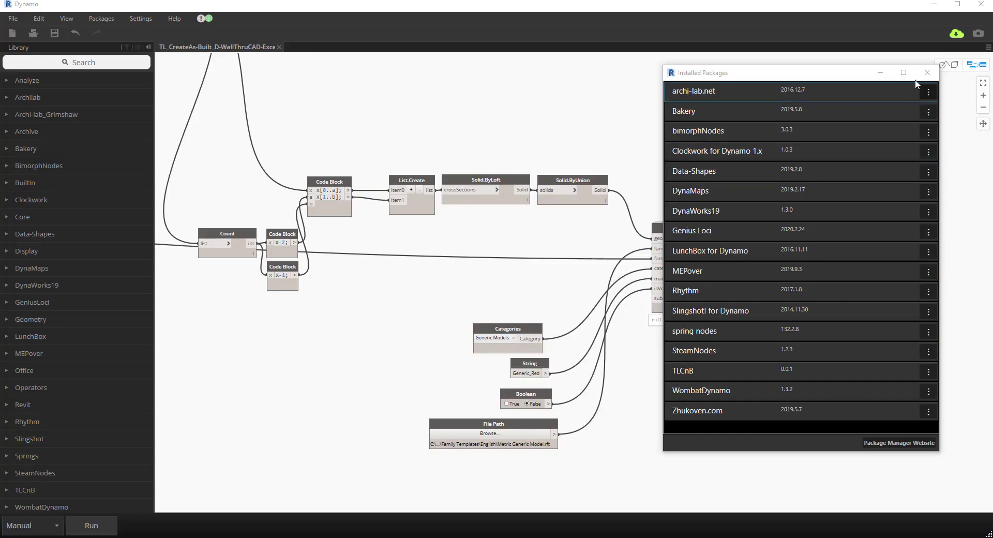
left_click(927, 72)
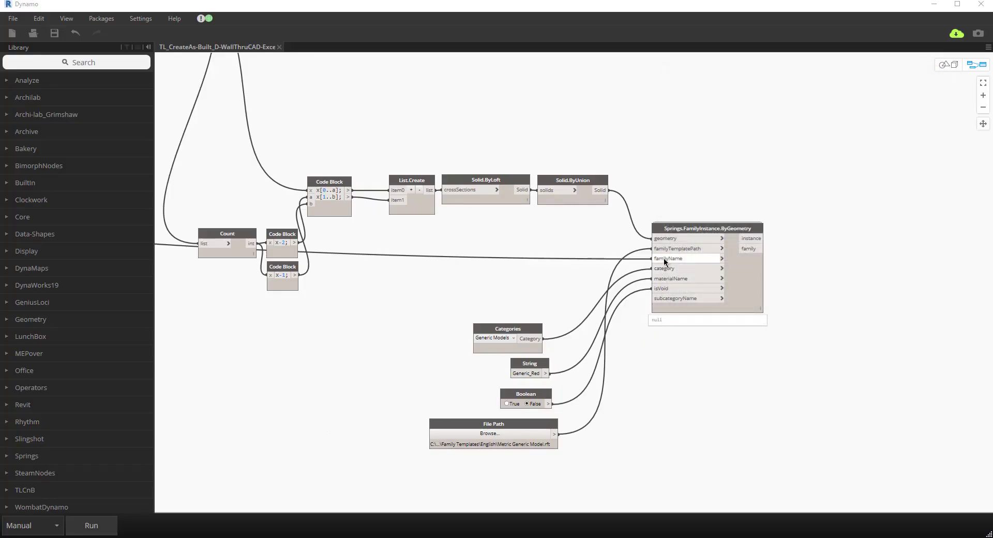
scroll(560, 287, "down", 5)
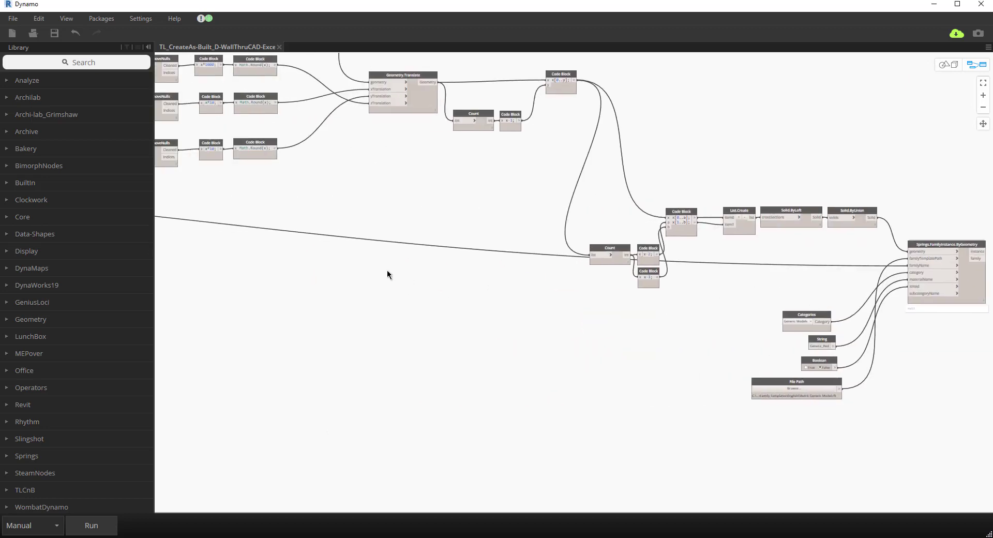
scroll(456, 261, "up", 6)
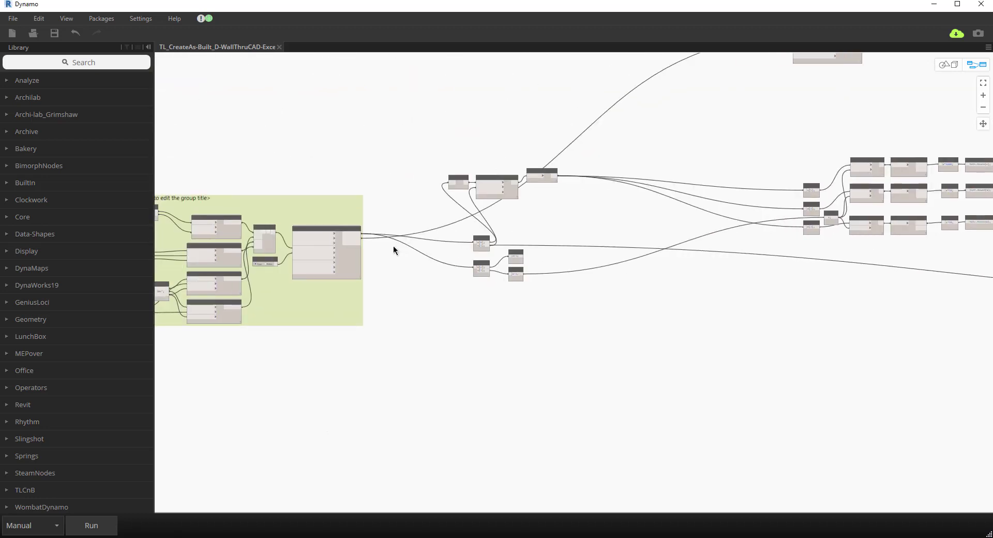
- Pan and zoom to the Springs.FamilyInstance.ByGeometry node and its inputs
middle_click_drag(525, 270, 589, 271)
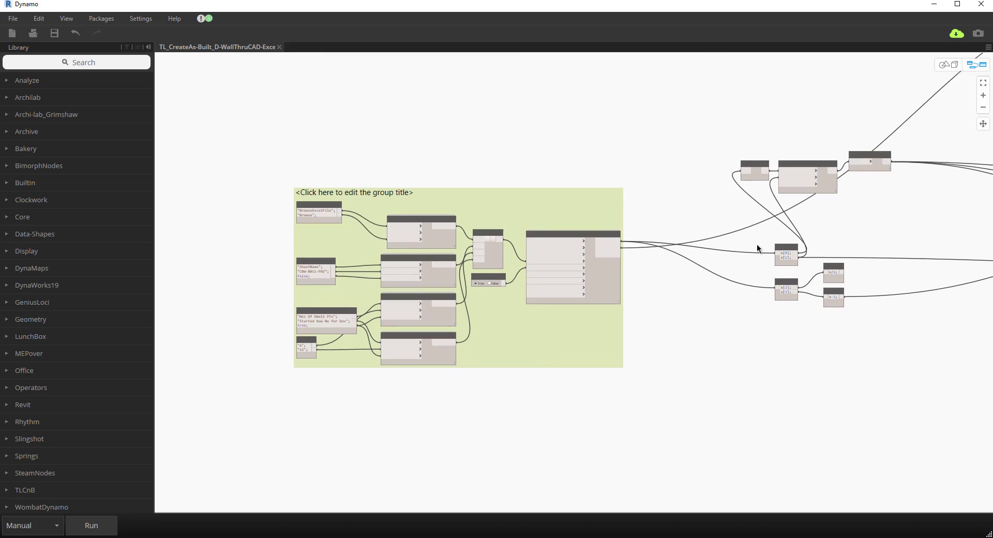
middle_click_drag(760, 249, 357, 217)
middle_click_drag(621, 278, 802, 304)
scroll(822, 291, "up", 2)
scroll(822, 286, "up", 1)
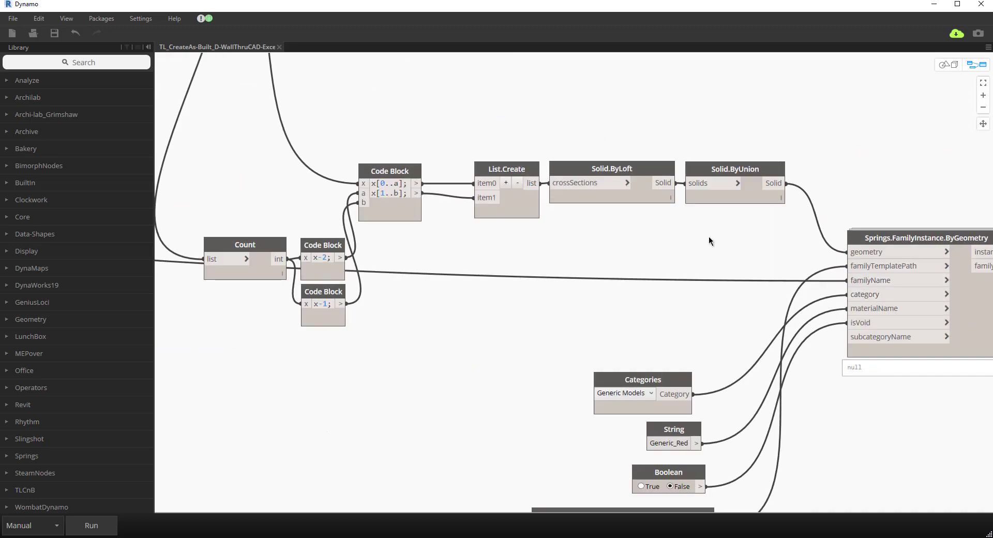
scroll(709, 240, "down", 3)
scroll(665, 325, "up", 2)
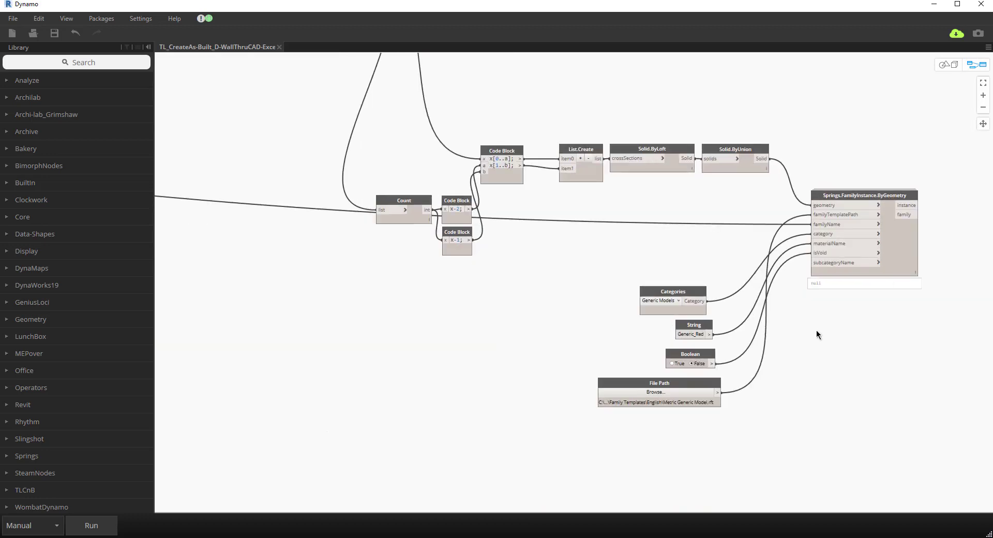
scroll(653, 299, "up", 2)
middle_click_drag(766, 322, 708, 318)
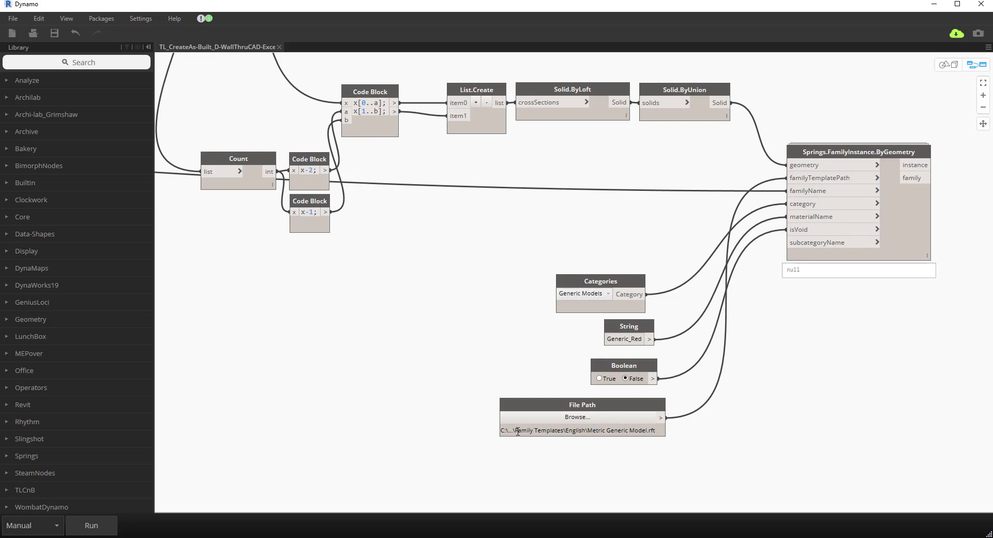
- Browse for the File Path template and navigate to C:\ProgramData\Autodesk
left_click(553, 418)
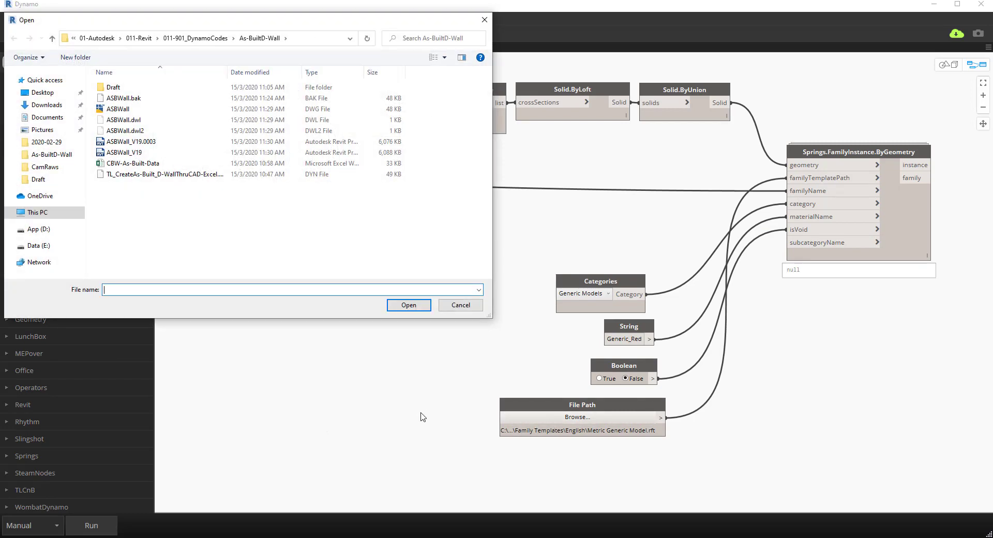
left_click(457, 305)
left_click(42, 212)
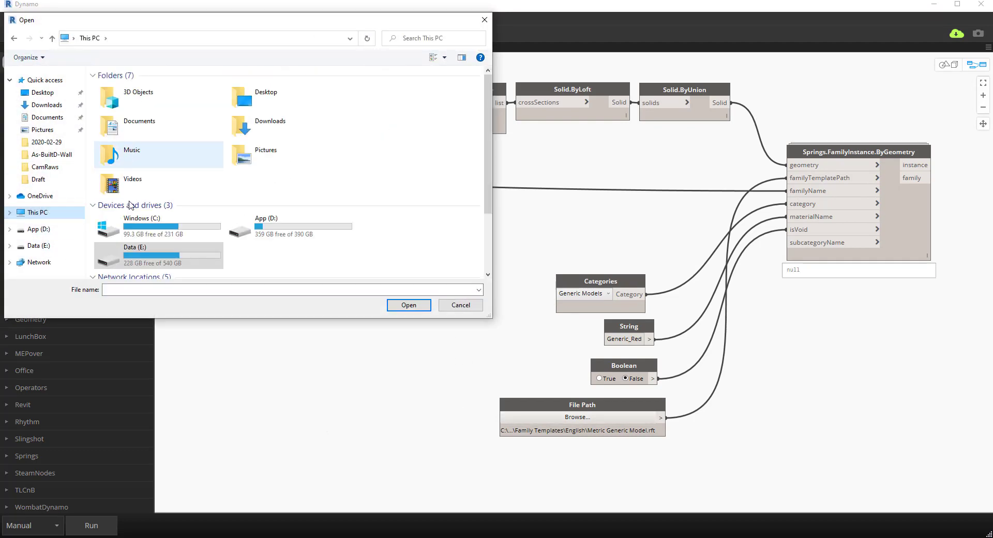
double_click(155, 225)
double_click(123, 164)
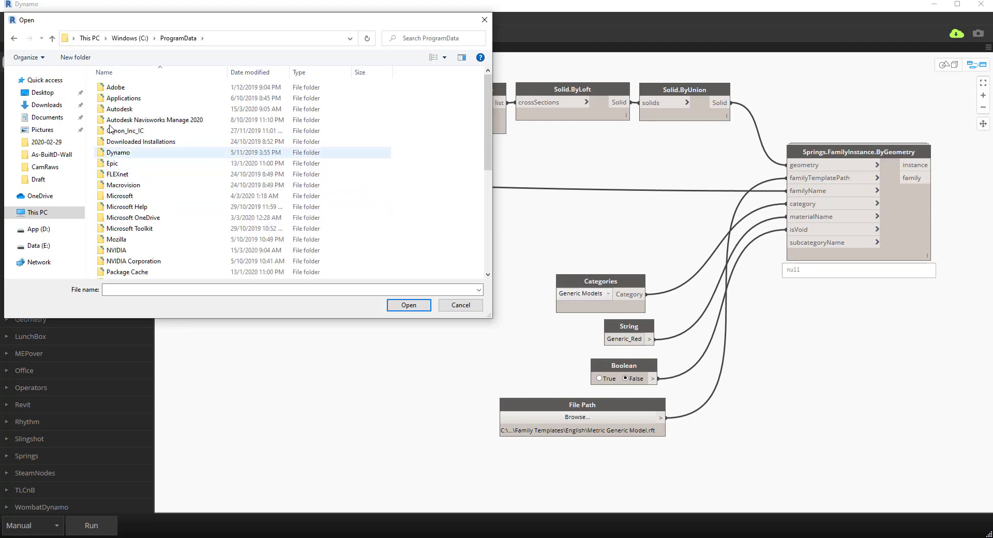
double_click(120, 108)
- Choose Metric Generic Model from RVT 2019\Family Templates\English as the template path
scroll(138, 239, "down", 10)
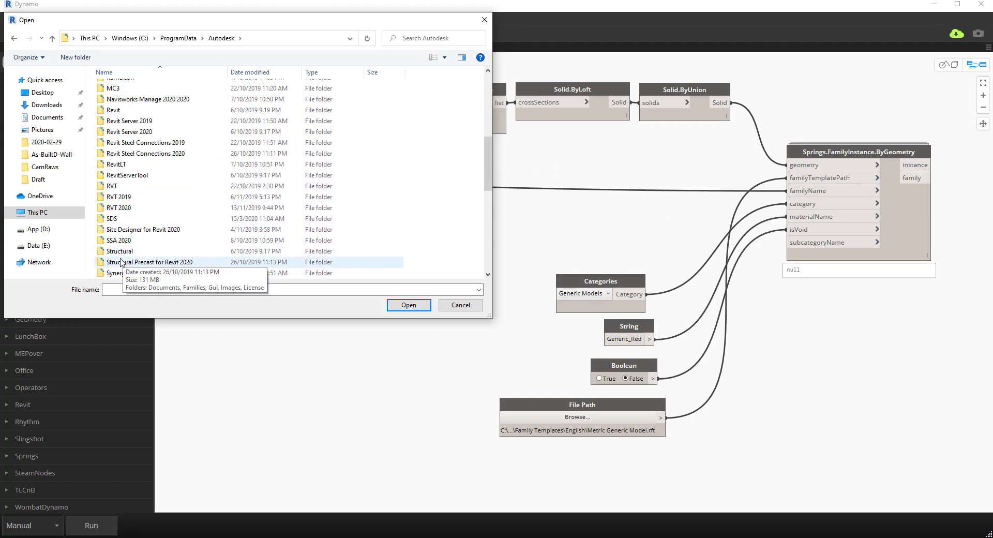
double_click(118, 198)
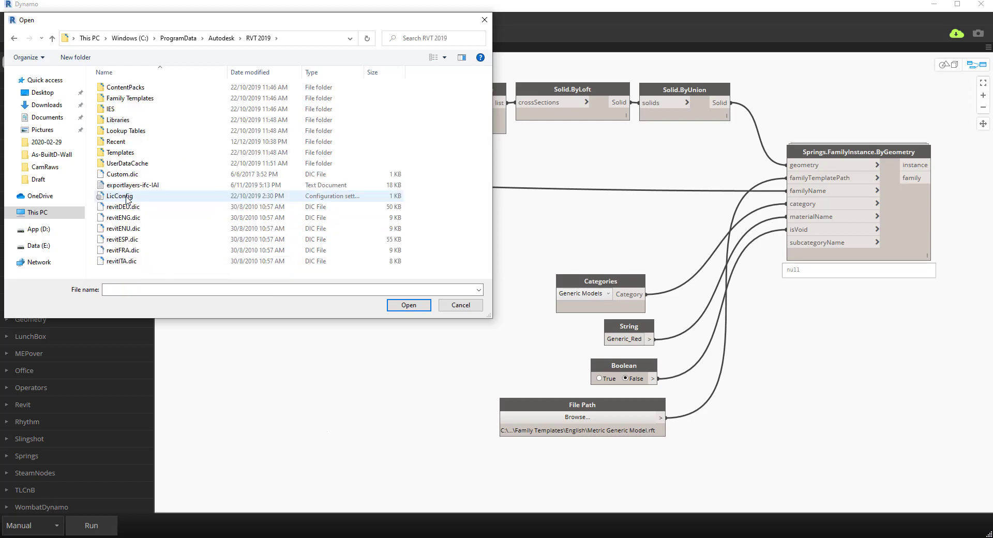
double_click(130, 98)
left_click(122, 110)
double_click(122, 110)
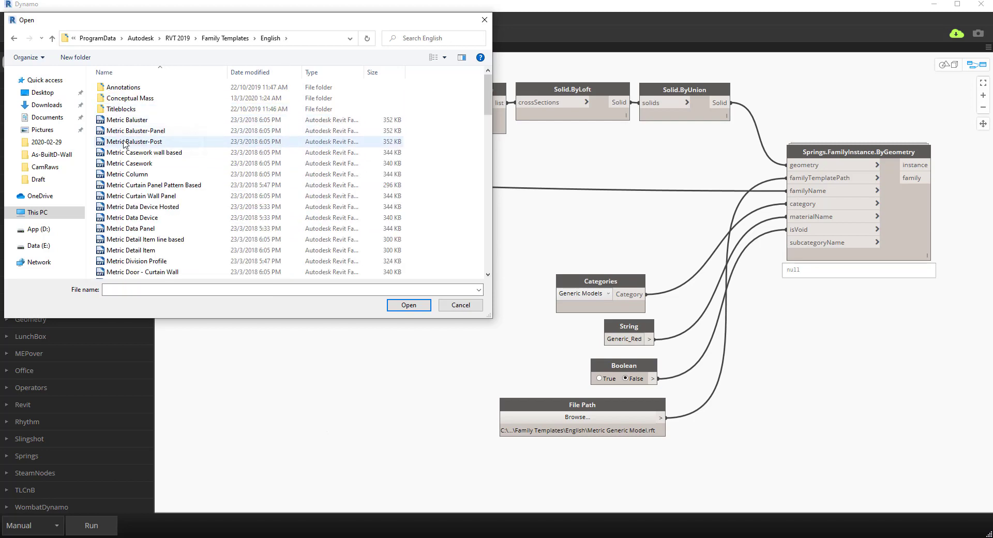
scroll(133, 253, "down", 8)
scroll(133, 253, "down", 3)
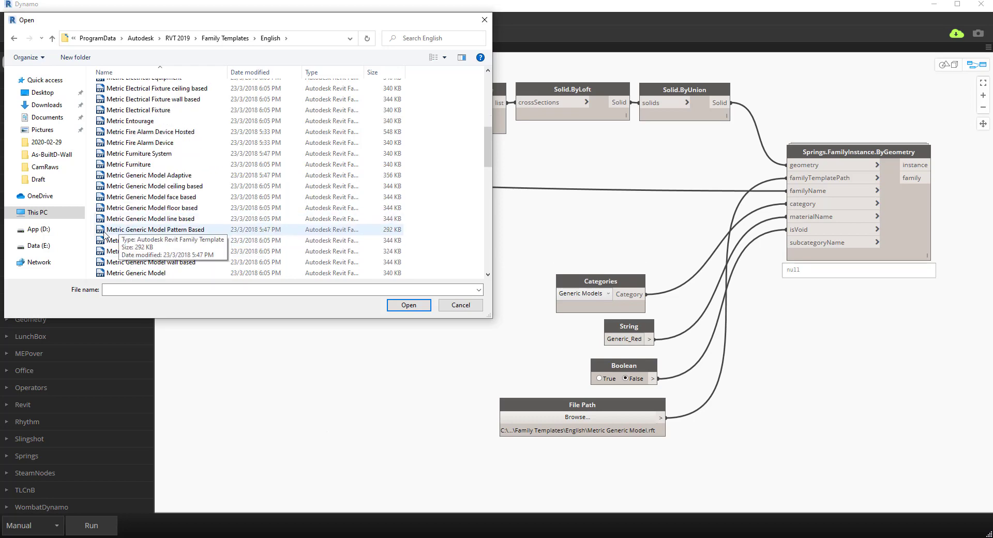
left_click(141, 240)
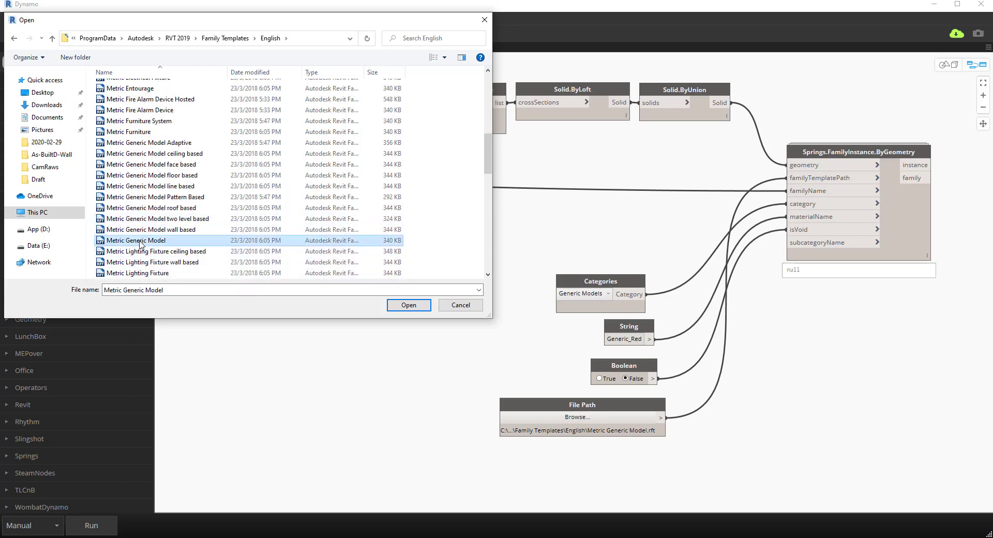
left_click(409, 305)
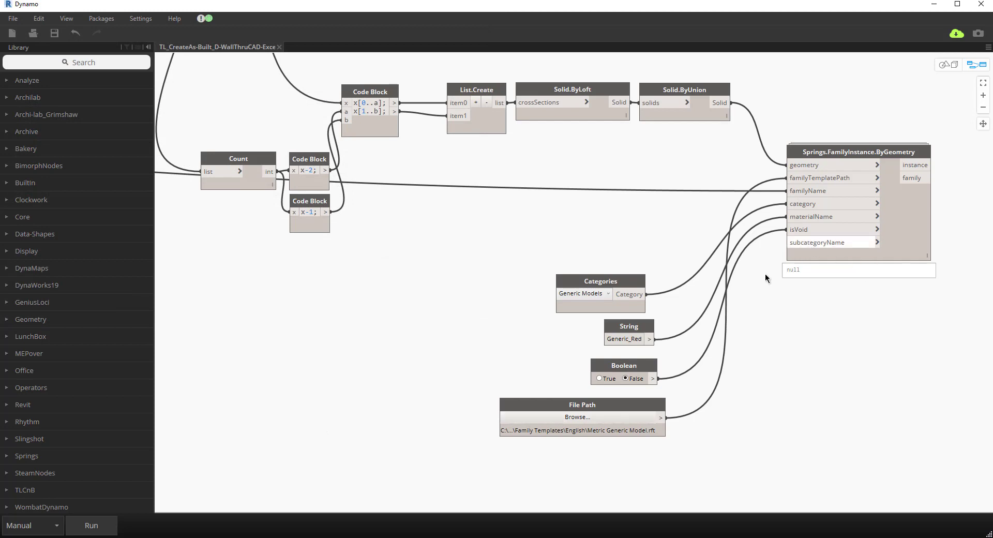
- Box-select the eight upper CAD and UI nodes and group them
scroll(558, 239, "down", 4)
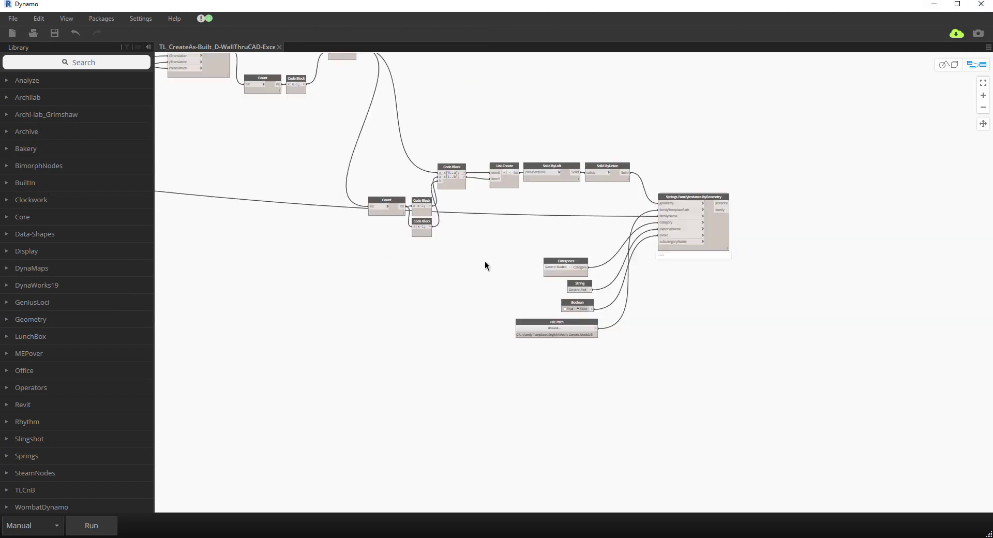
scroll(516, 349, "down", 4)
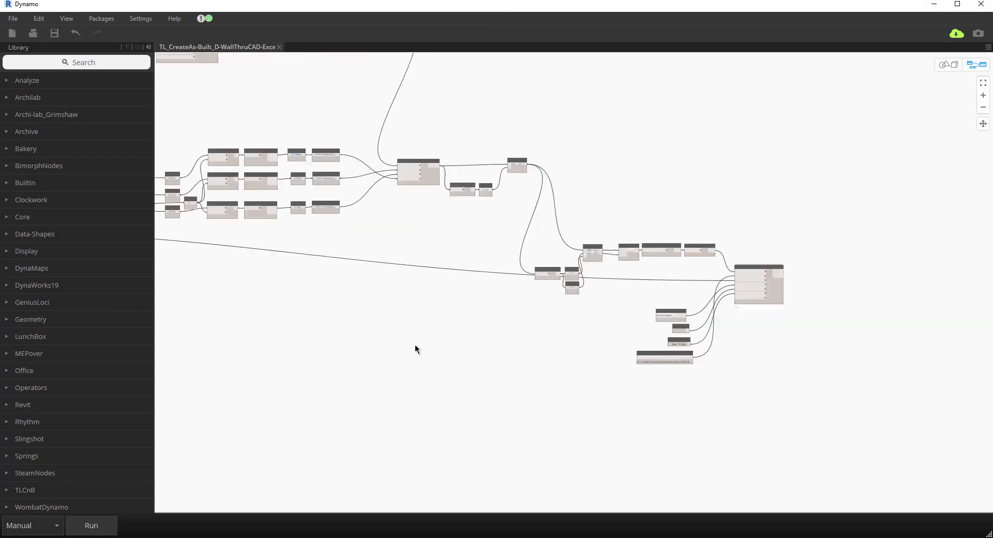
middle_click_drag(412, 280, 508, 356)
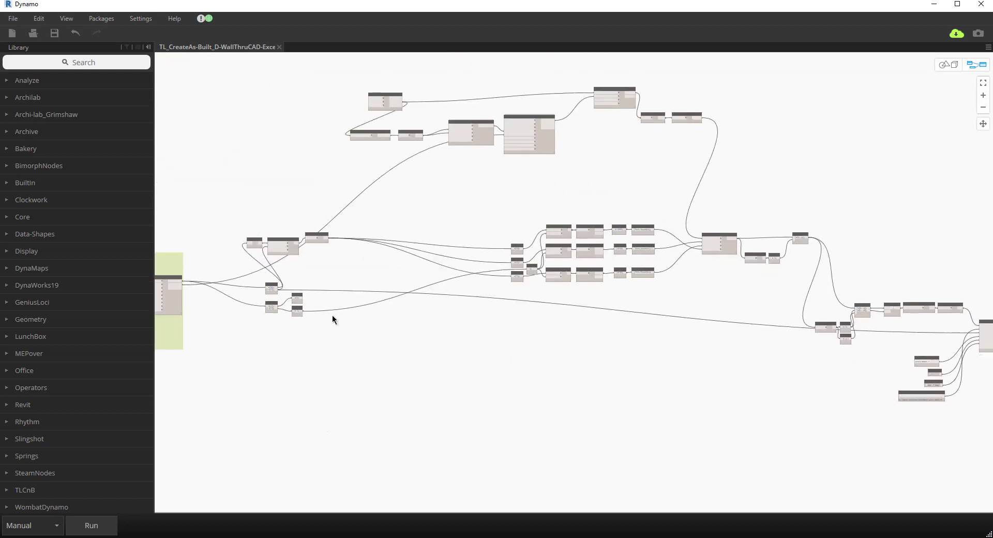
middle_click_drag(332, 315, 559, 323)
middle_click_drag(665, 160, 530, 226)
left_click_drag(448, 93, 892, 212)
right_click(614, 79)
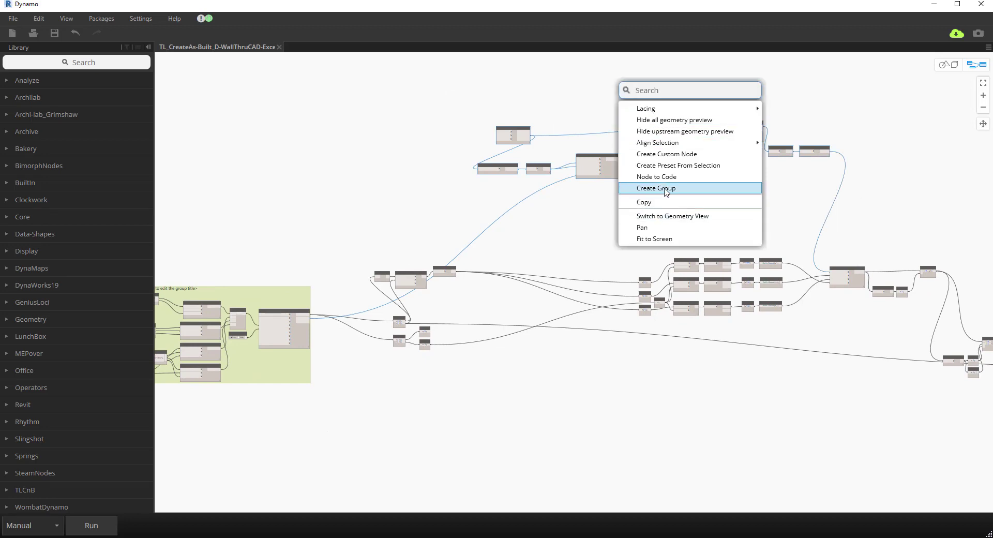
left_click(666, 189)
- Colour the new group light blue
right_click(580, 124)
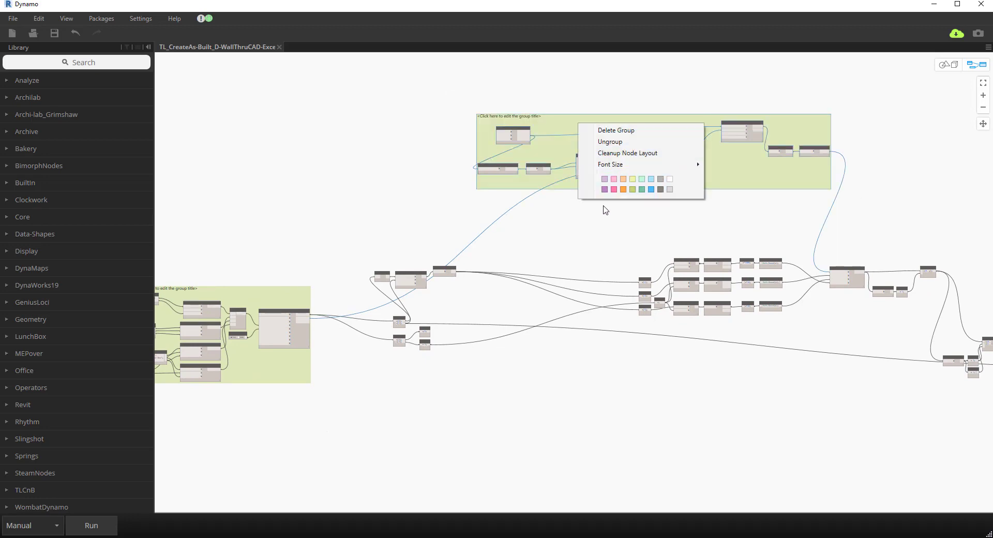
left_click(651, 179)
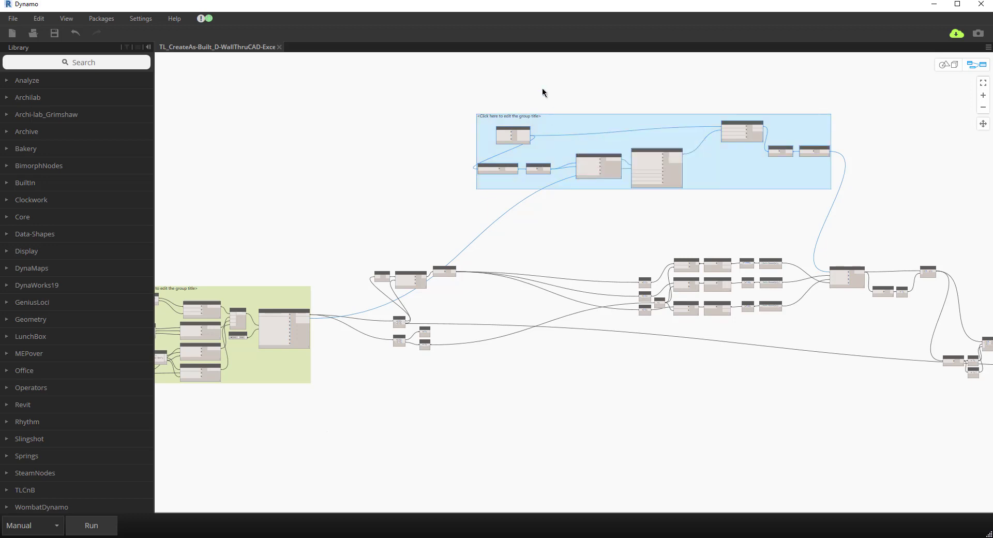
scroll(542, 88, "up", 5)
- Type the first part of the blue group's title, 'Create Panel Outline thru Selected'
left_click(531, 148)
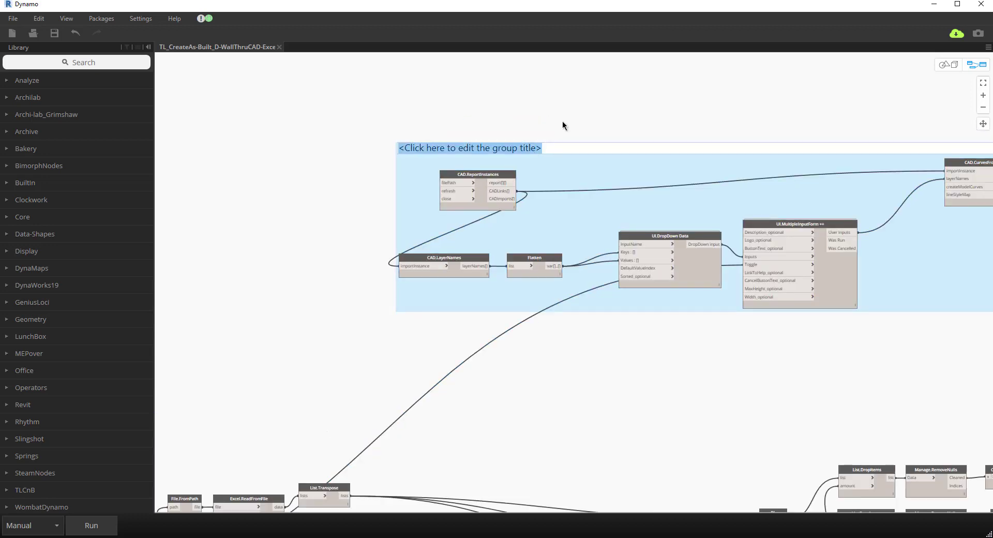
type("pANEL")
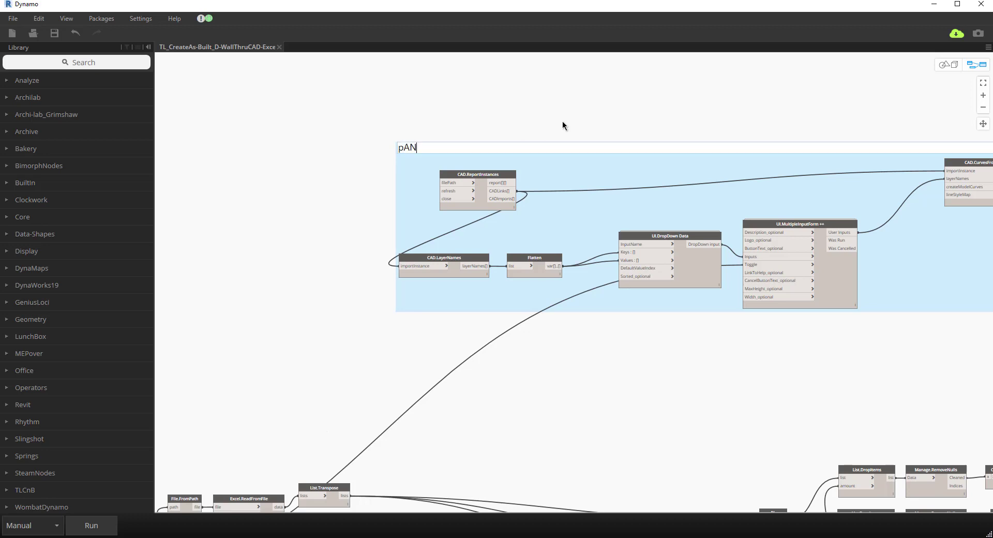
key("BackSpace")
key("BackSpace")
key("BackSpace")
key("BackSpace")
key("BackSpace")
type("Panel Outline")
key("Left")
key("Left")
key("Left")
key("Left")
type("Create")
key("Right")
key("Right")
key("Right")
key("Right")
key("Right")
key("Right")
key("Right")
key("Right")
key("Right")
type("theu")
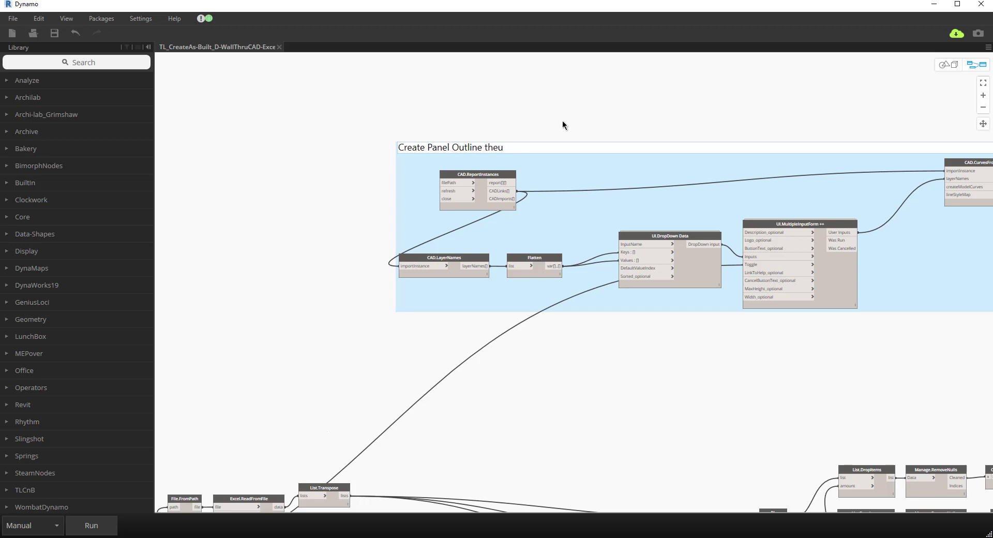
key("BackSpace")
key("BackSpace")
type("ru Sele")
type("ct")
type("ed G")
type(" Linl")
type("GLinked CAD")
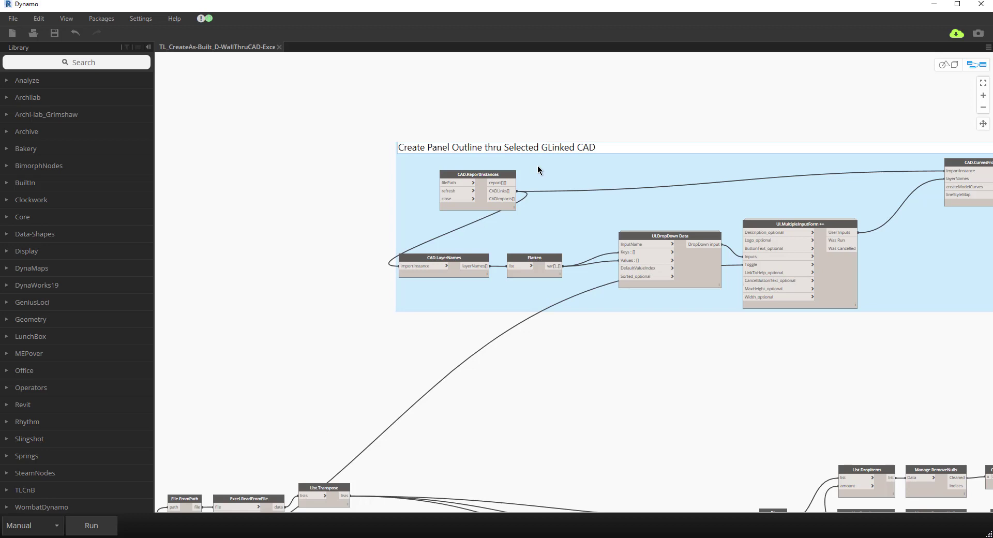
key("BackSpace")
type("Lines")
- Insert 'Elements/ Lines from' and 'Layer of' to complete the title, then commit it
left_click(504, 154)
type("Elements")
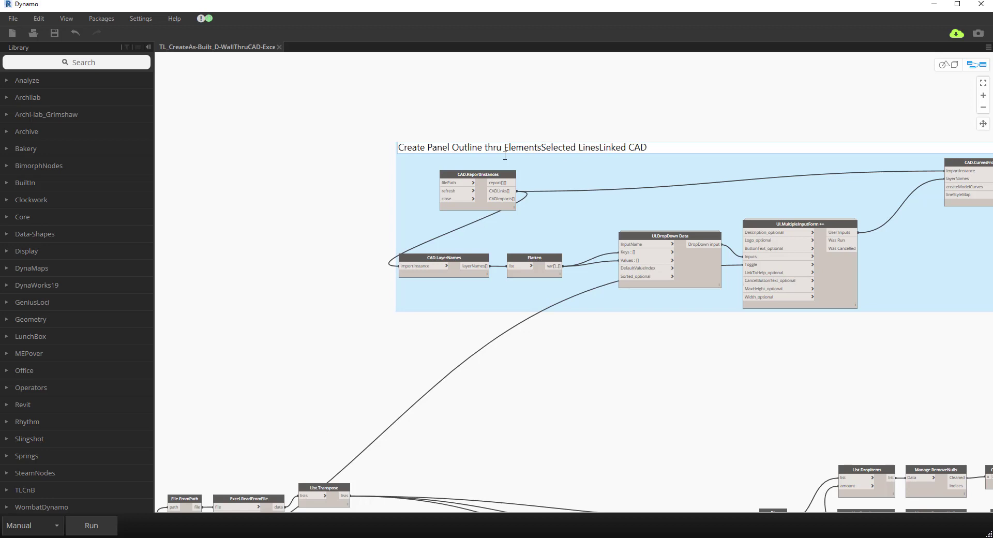
type("/ Lon")
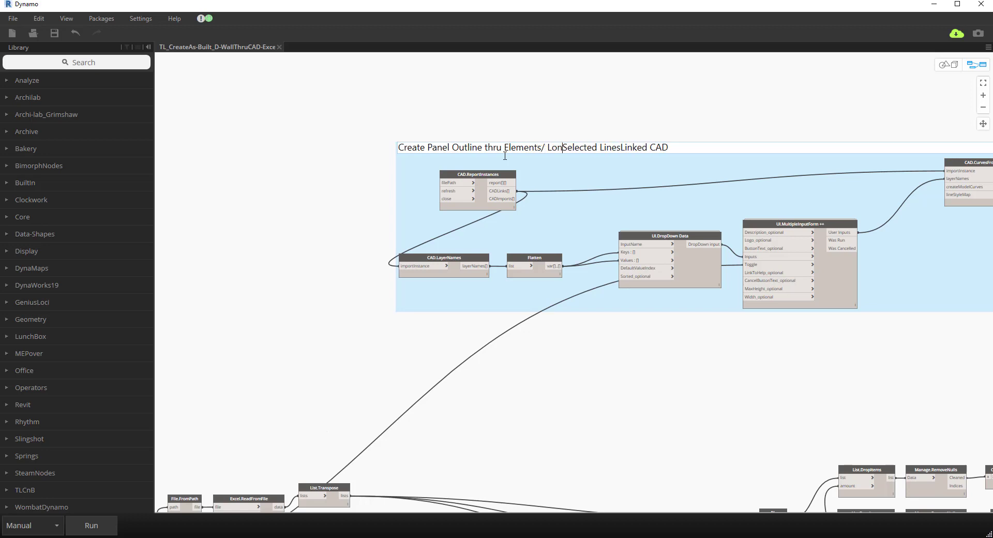
type("e")
key("BackSpace")
key("BackSpace")
key("BackSpace")
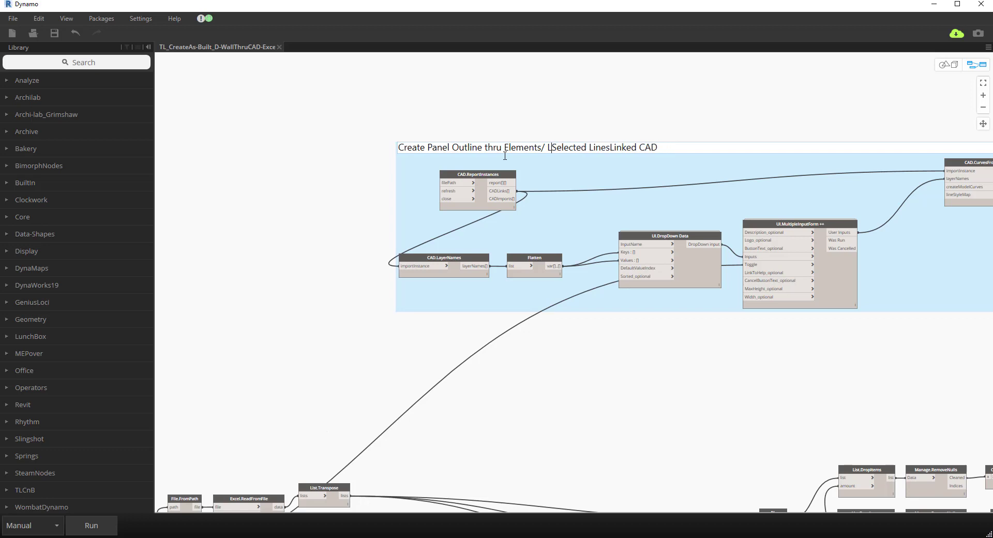
type("ines ")
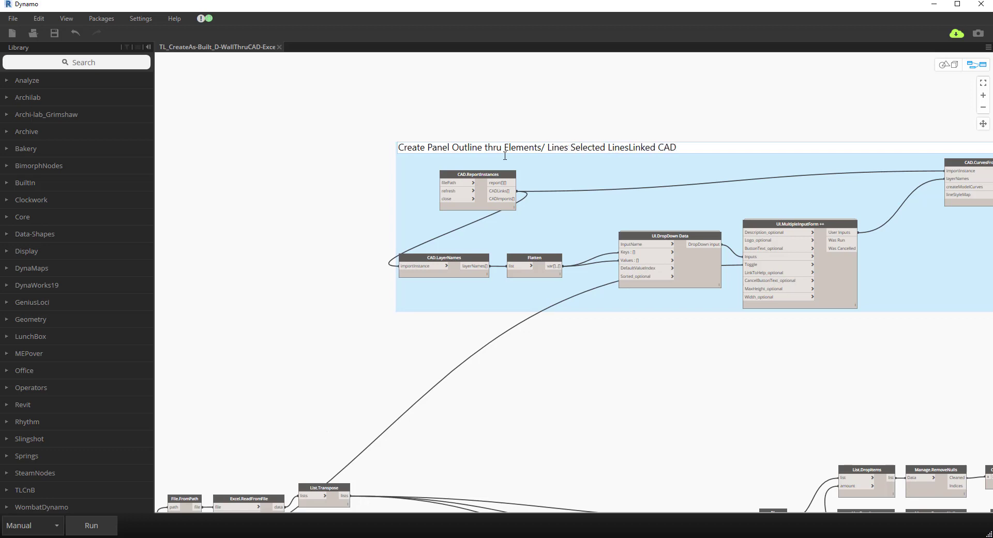
type("from")
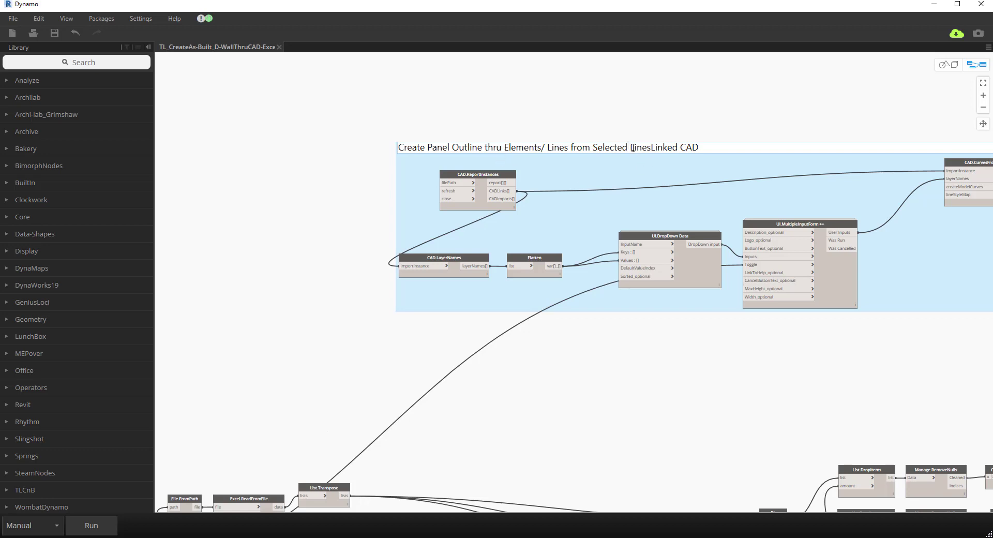
left_click_drag(651, 148, 631, 148)
type("Layer of")
left_click(405, 90)
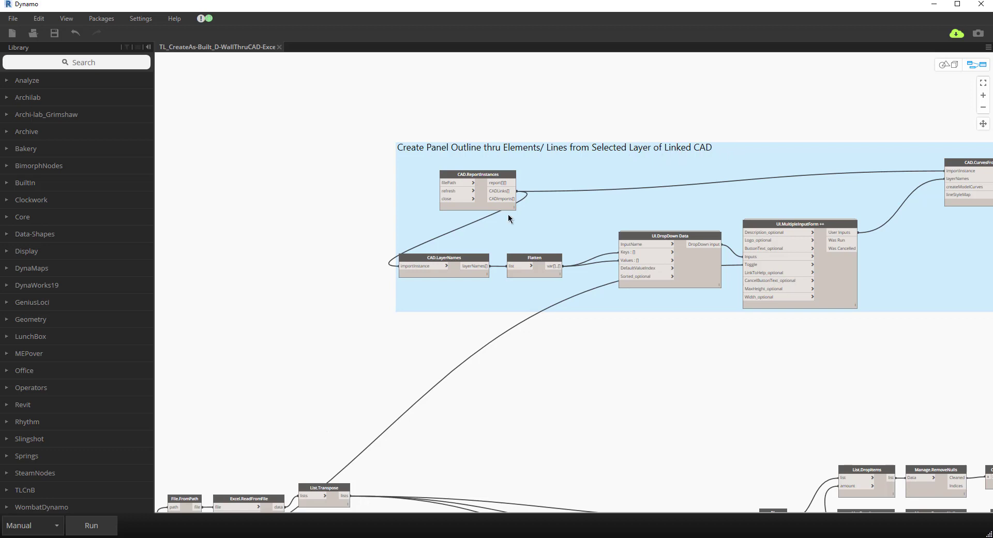
- Group the deviation-processing nodes and colour the group light yellow
scroll(413, 207, "down", 3)
middle_click_drag(609, 286, 505, 206)
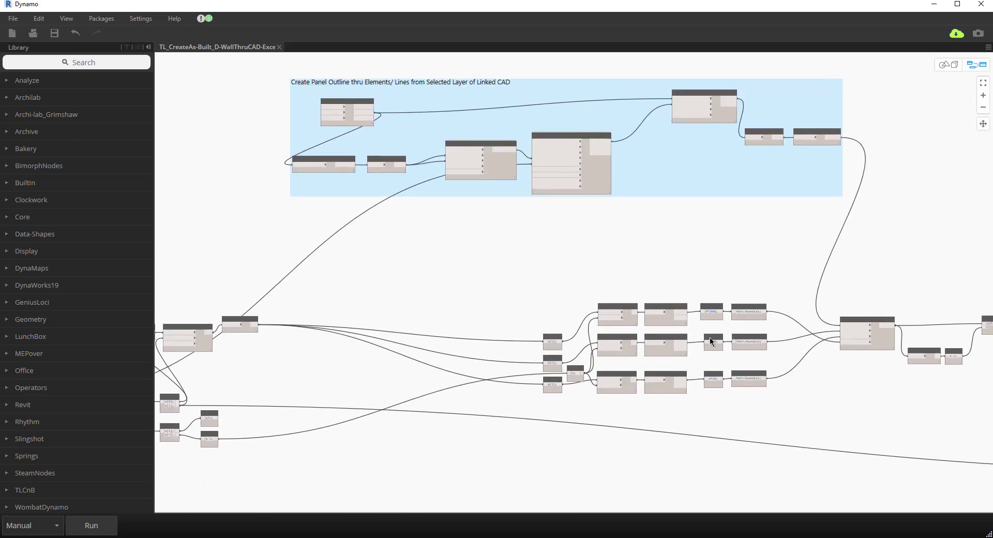
middle_click_drag(693, 383, 606, 335)
scroll(771, 337, "up", 2)
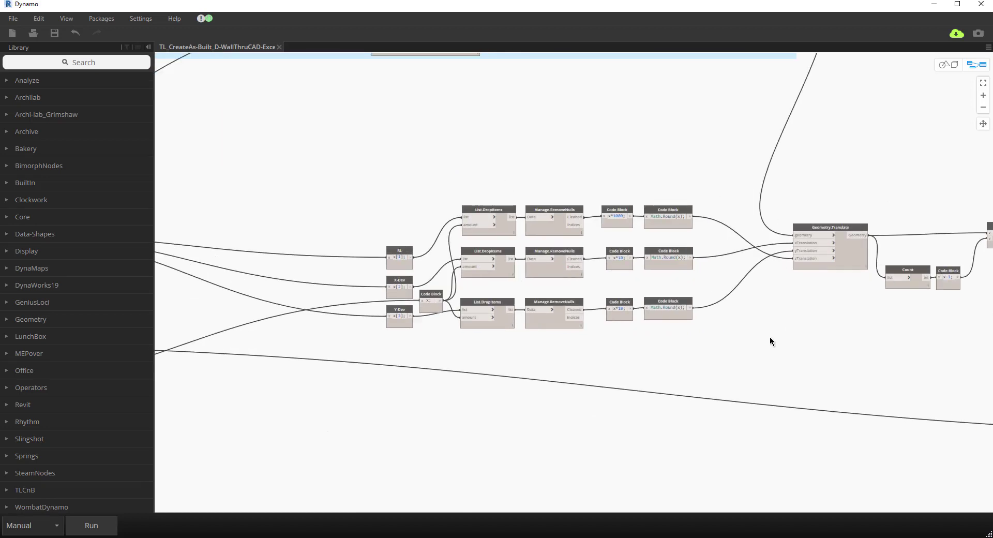
scroll(669, 321, "down", 1)
left_click_drag(407, 183, 848, 348)
right_click(623, 182)
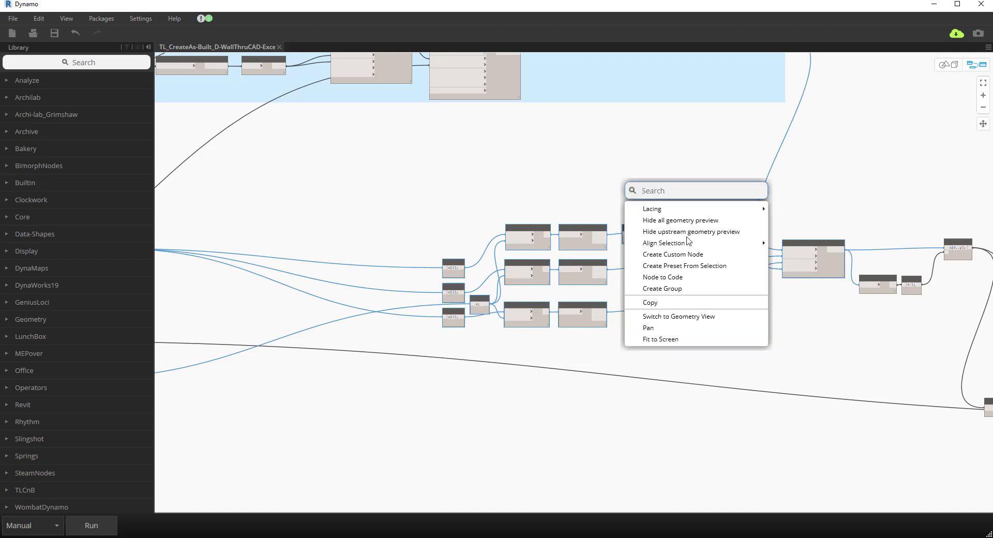
left_click(738, 289)
right_click(469, 232)
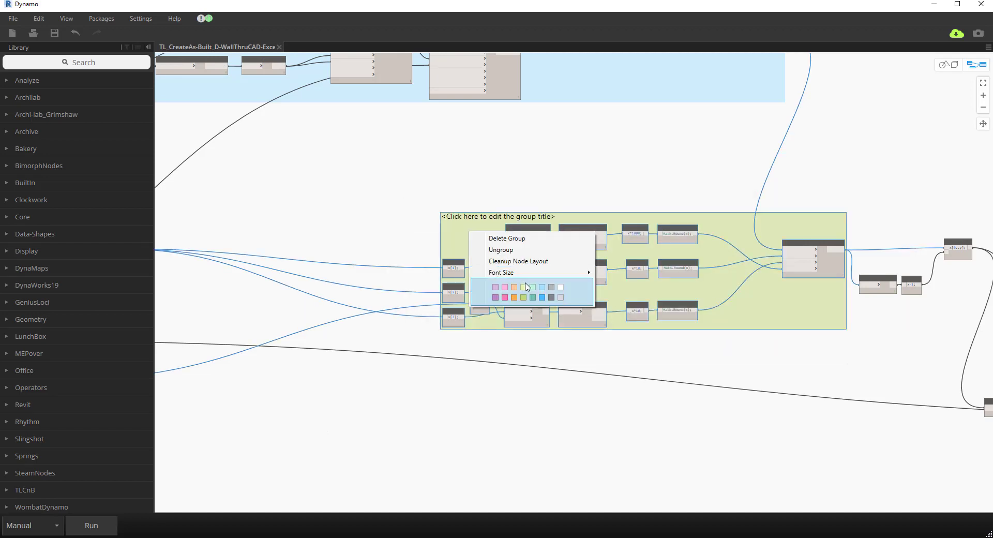
left_click(524, 288)
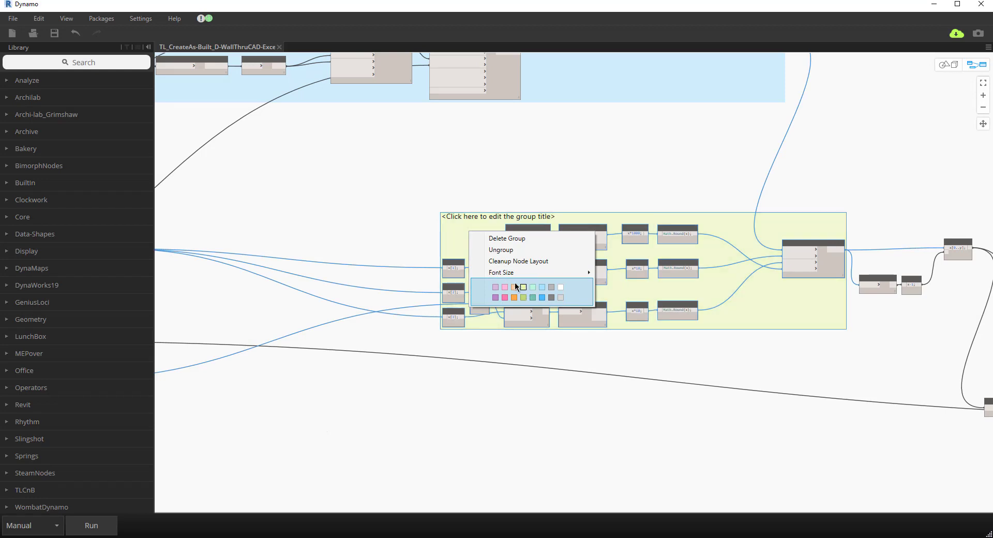
- Title the new group 'Create Multiple Outlines according to Base'
left_click(467, 216)
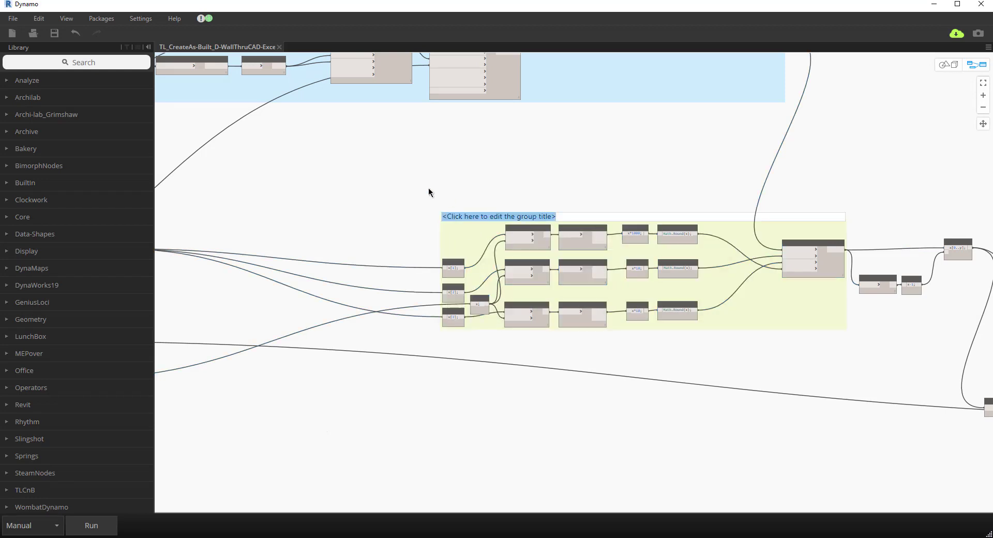
type("Create")
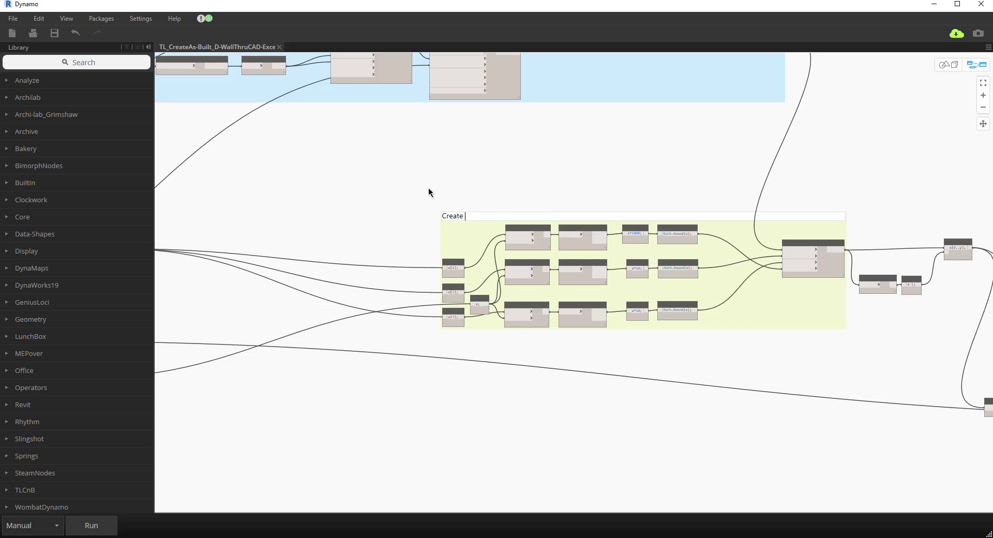
type(" Multiple Outlinbe")
key("BackSpace")
key("BackSpace")
key("BackSpace")
type("es according to Base")
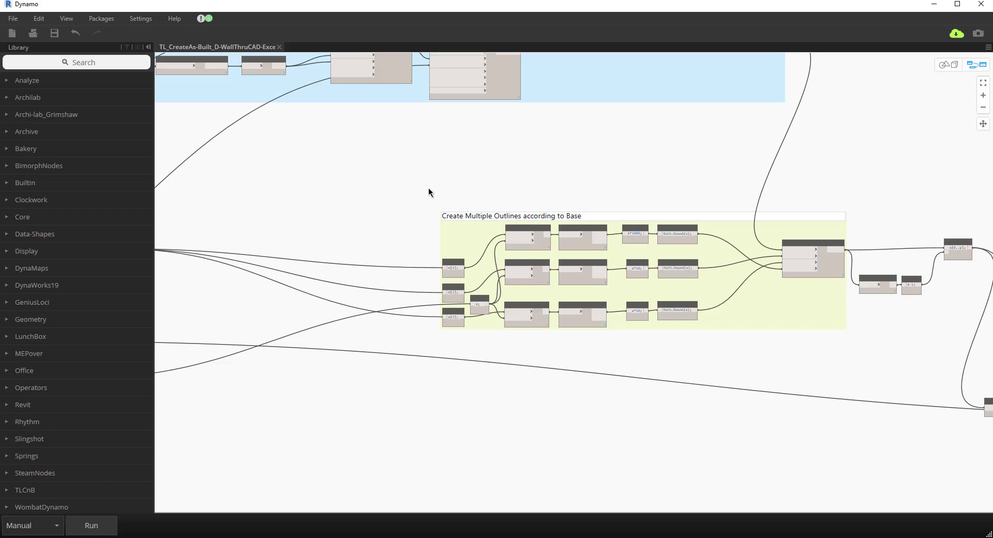
- Replace 'Base' in the group title with 'Deviation Info from Excel Data'
scroll(509, 179, "down", 3)
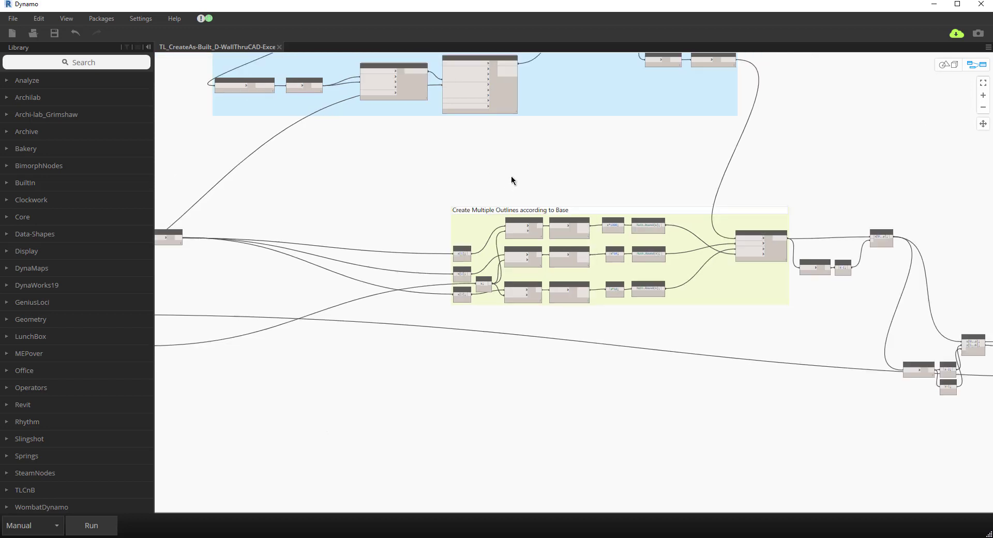
scroll(481, 217, "up", 1)
scroll(449, 288, "up", 2)
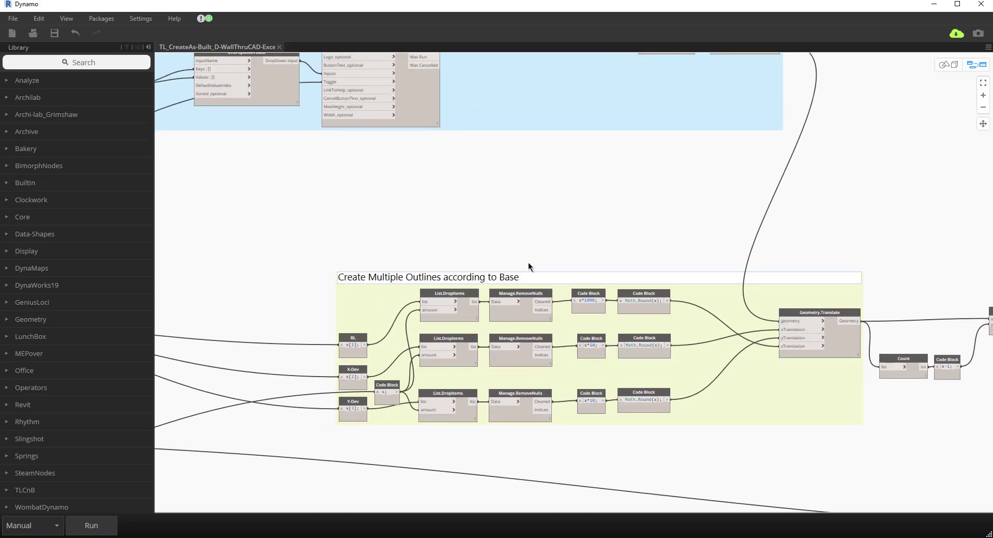
left_click_drag(520, 278, 500, 278)
type("Deviation Info fro")
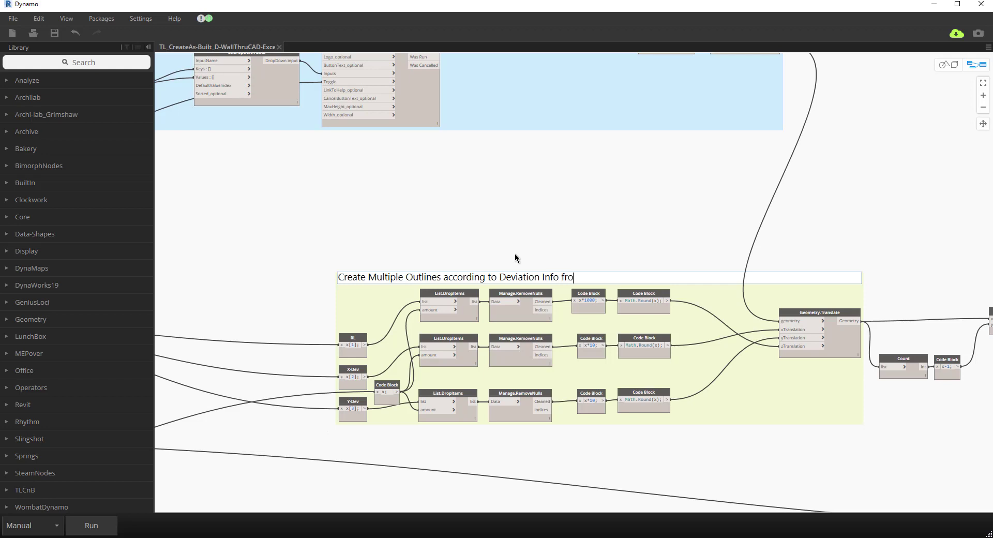
type("m Excel Data")
left_click(484, 242)
scroll(476, 225, "down", 5)
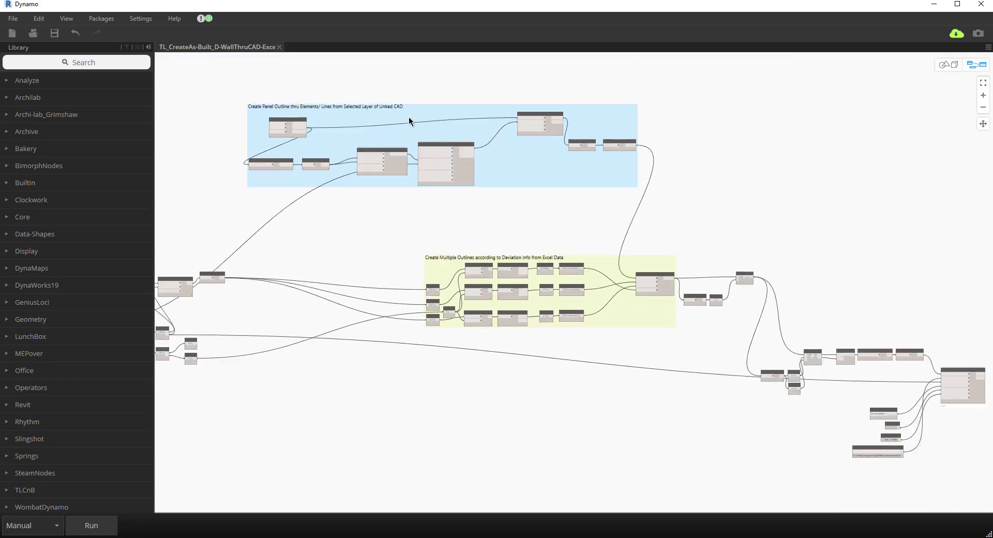
scroll(392, 361, "down", 4)
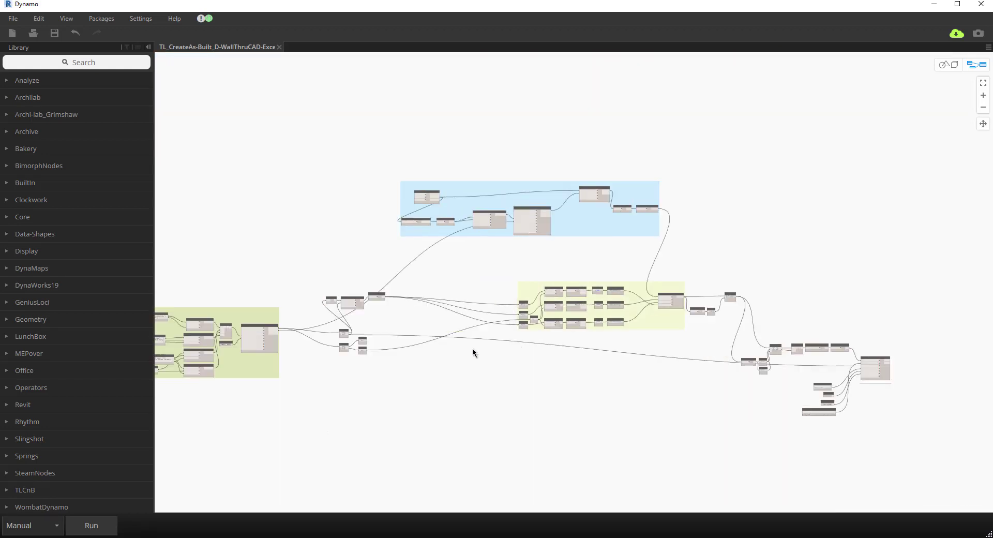
scroll(494, 357, "up", 3)
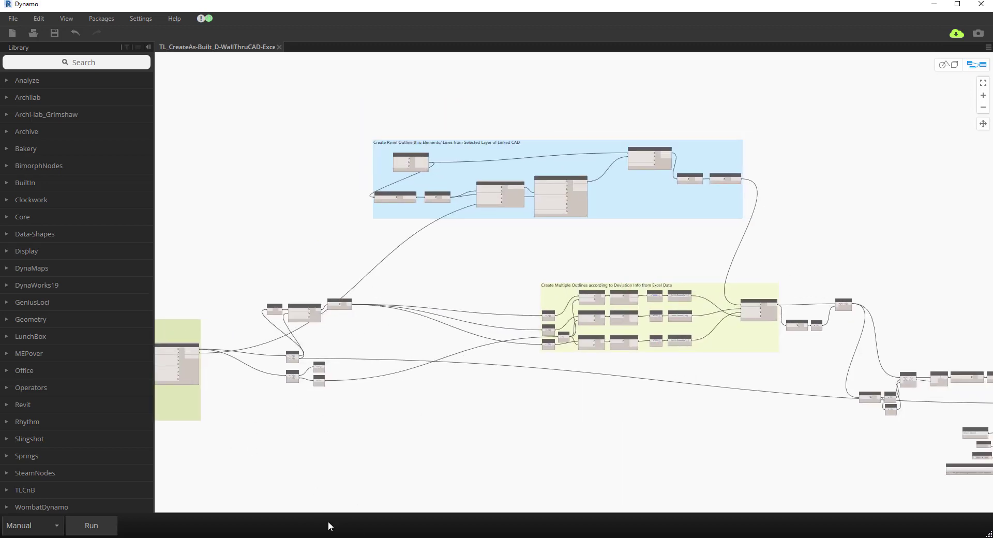
key("alt+Tab")
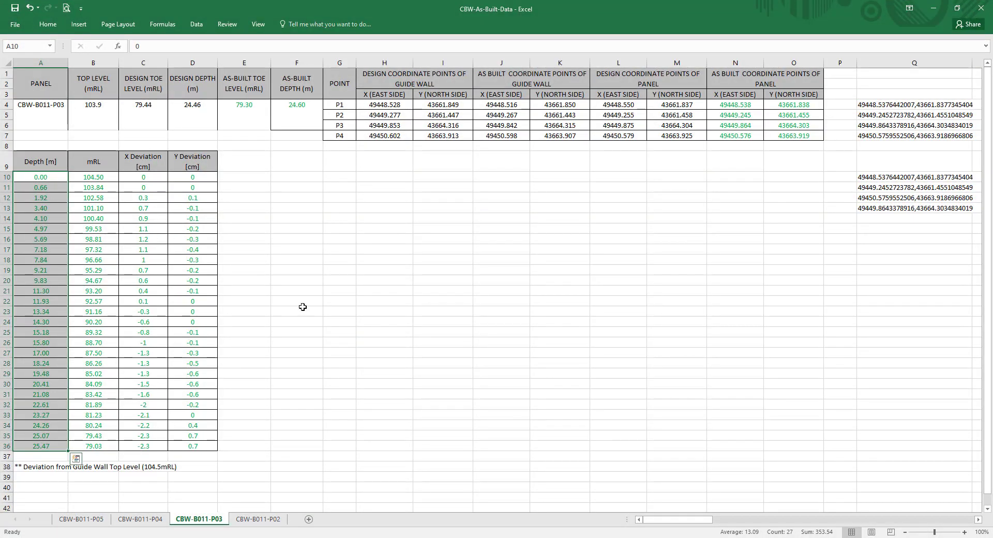
left_click(933, 8)
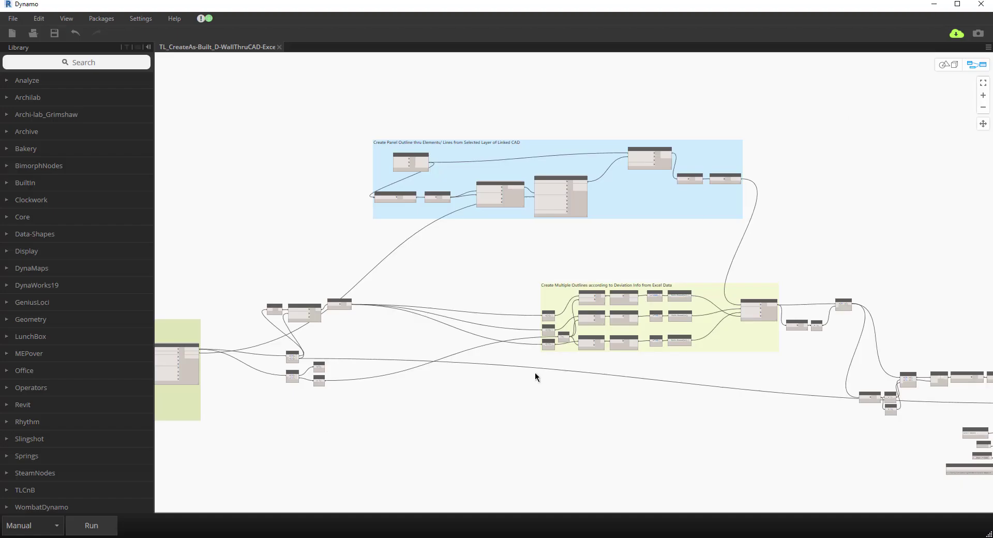
middle_click_drag(535, 372, 612, 316)
scroll(641, 346, "up", 3)
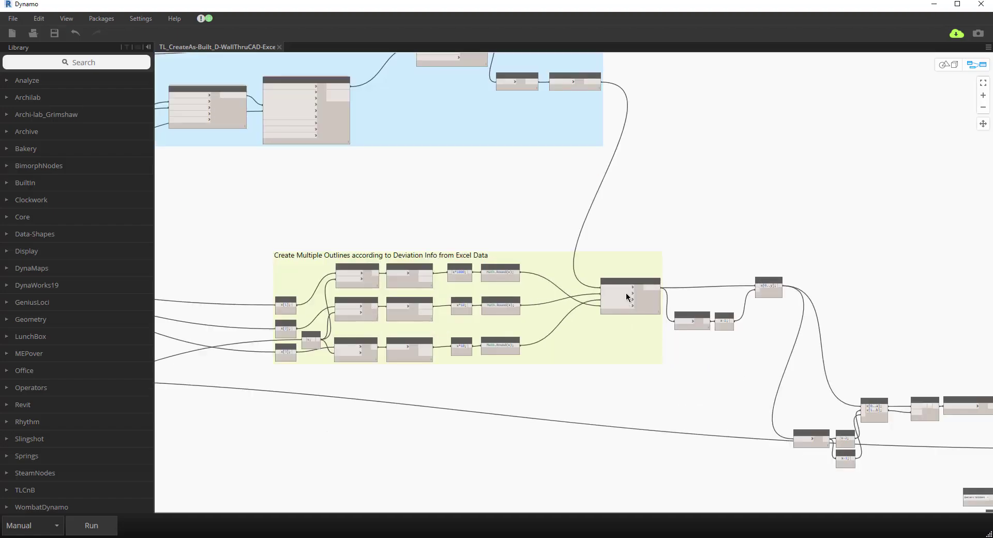
middle_click_drag(729, 356, 332, 202)
scroll(576, 345, "up", 3)
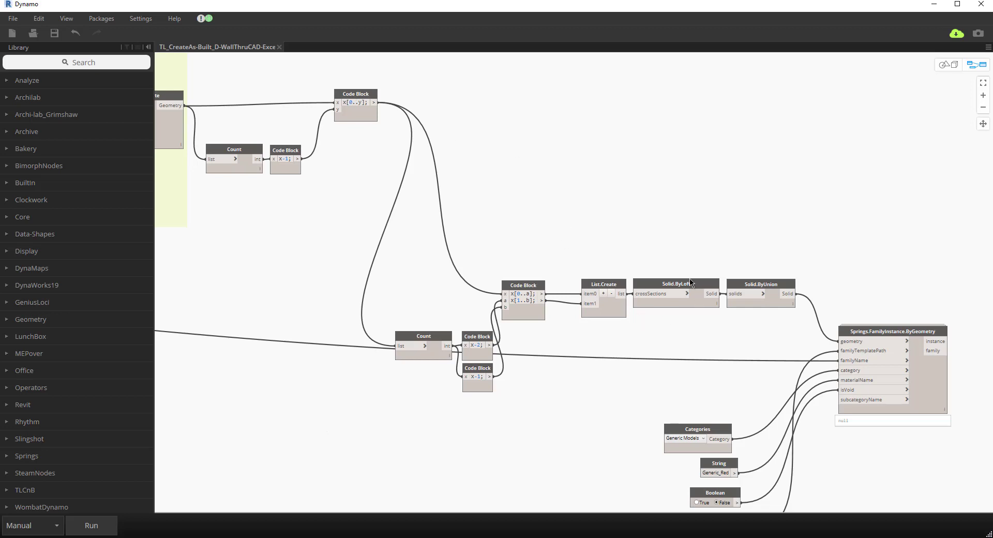
- Group the ungrouped final solid and family-instance nodes and colour the group lavender
middle_click_drag(716, 322, 562, 209)
scroll(729, 369, "down", 5)
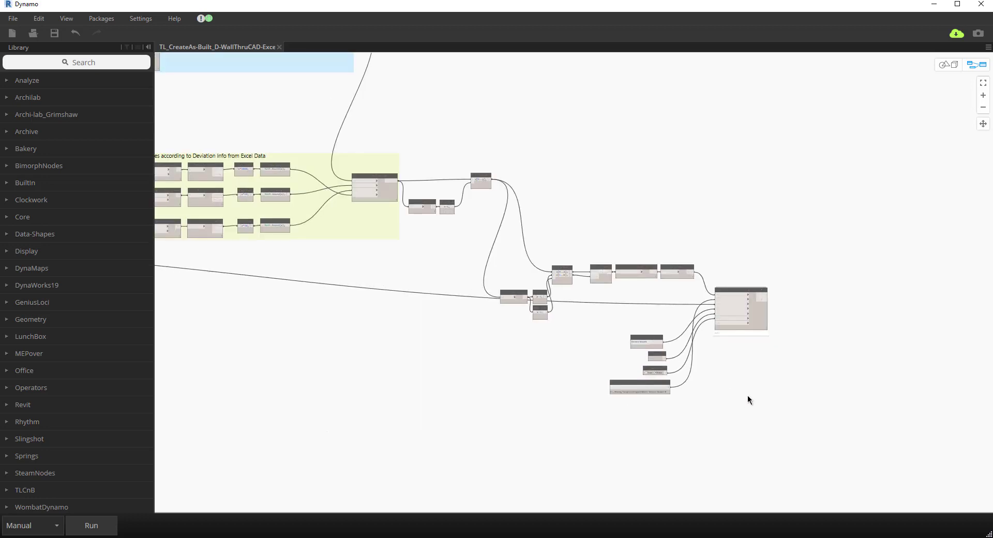
middle_click_drag(747, 401, 676, 372)
left_click_drag(552, 431, 783, 193)
right_click(696, 186)
left_click(753, 293)
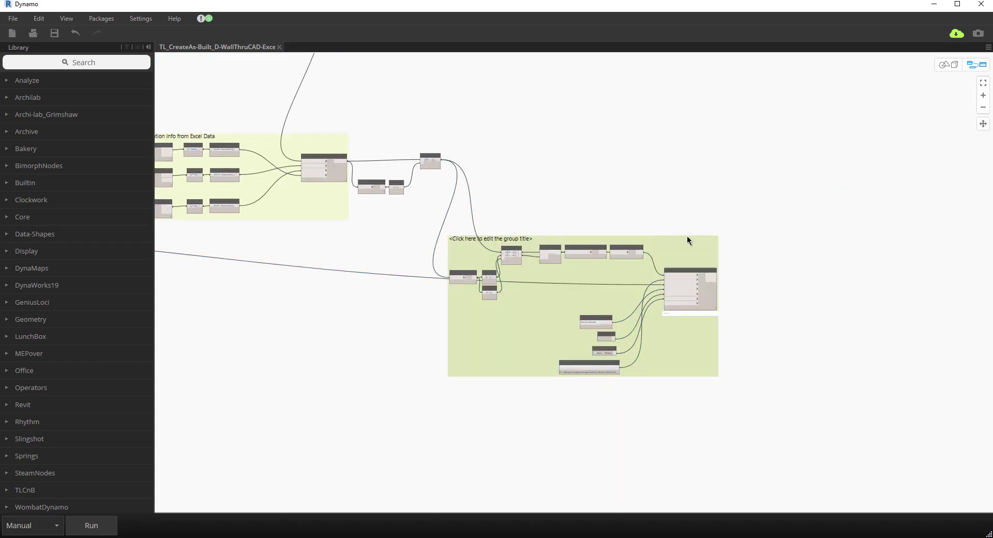
right_click(695, 248)
left_click(722, 304)
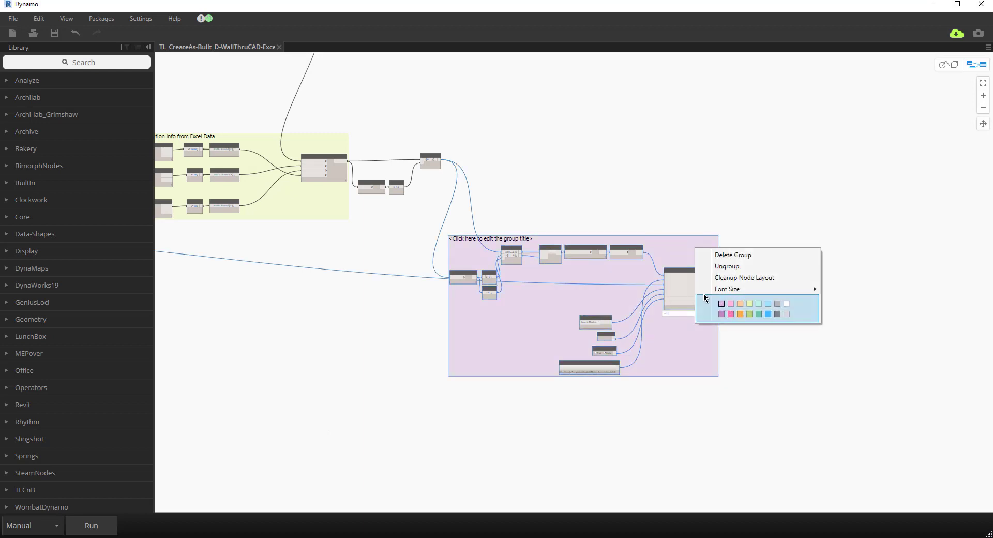
- Title the lavender group 'Generate the Final Result'
double_click(523, 239)
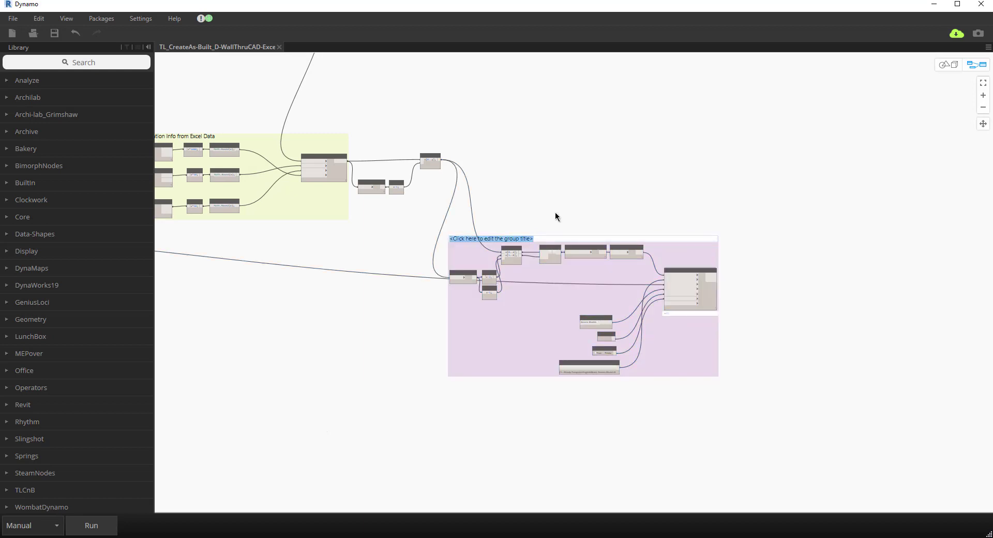
type("Final Result")
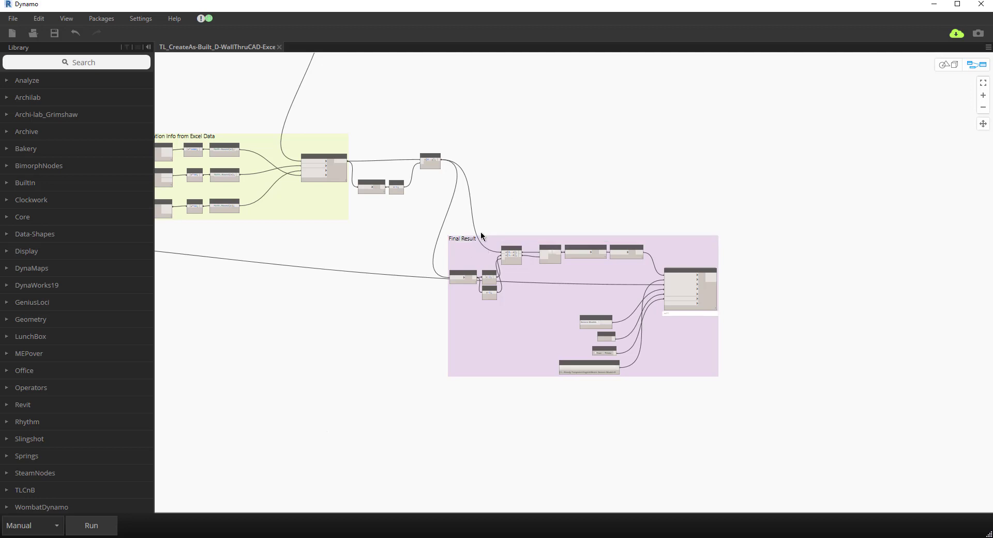
scroll(460, 240, "up", 5)
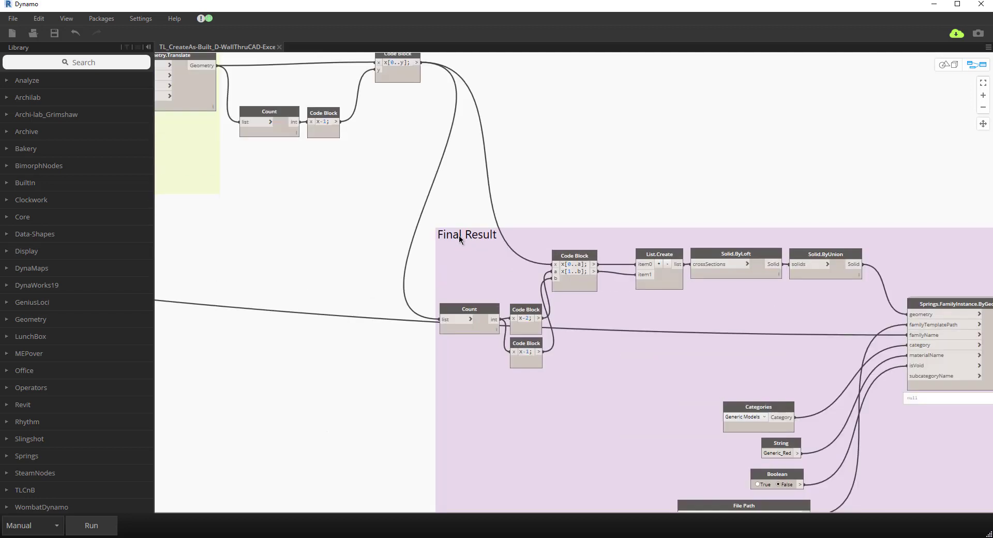
double_click(460, 237)
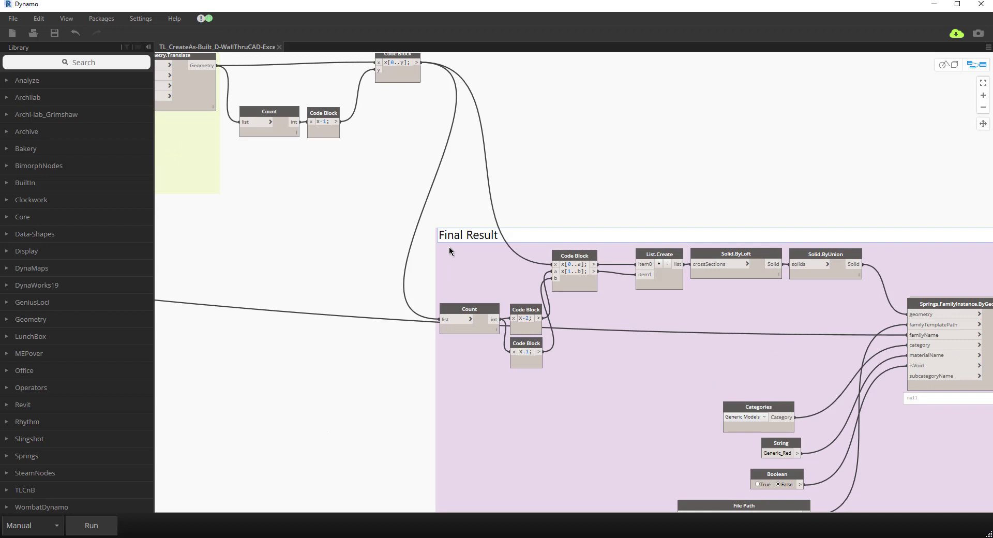
key("Home")
type("Generate")
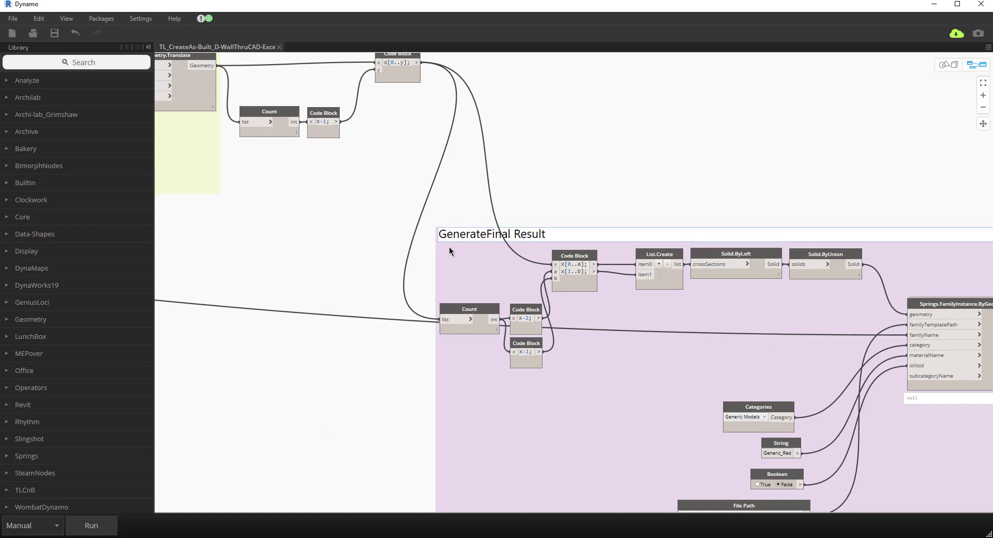
type(" the")
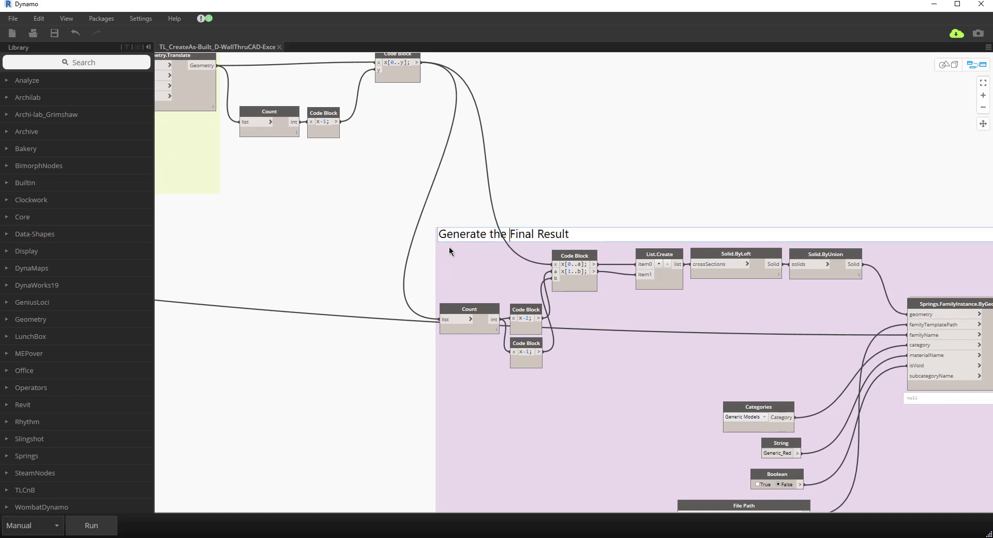
left_click(561, 196)
scroll(560, 195, "down", 5)
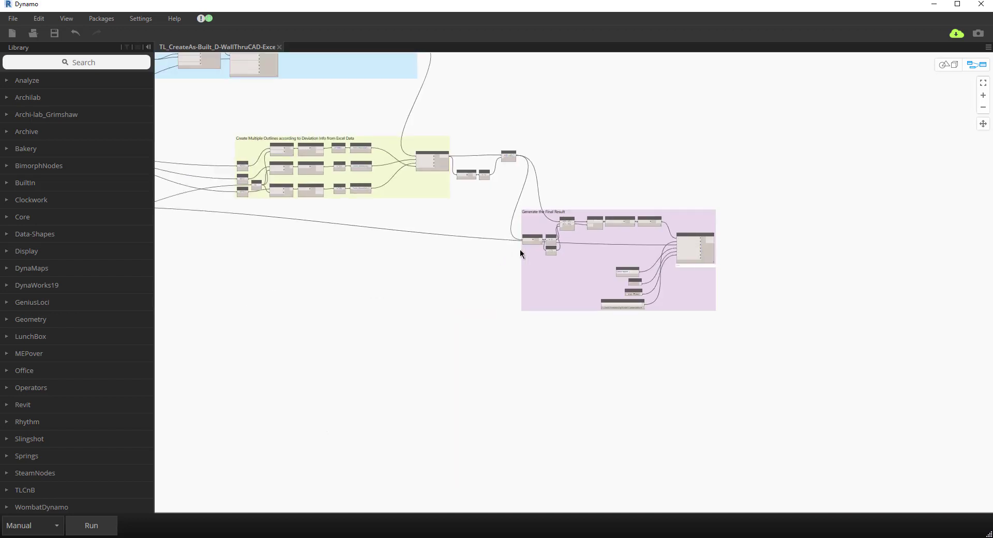
- Colour the Generate the Final Result group teal
middle_click_drag(521, 253, 586, 263)
right_click(618, 286)
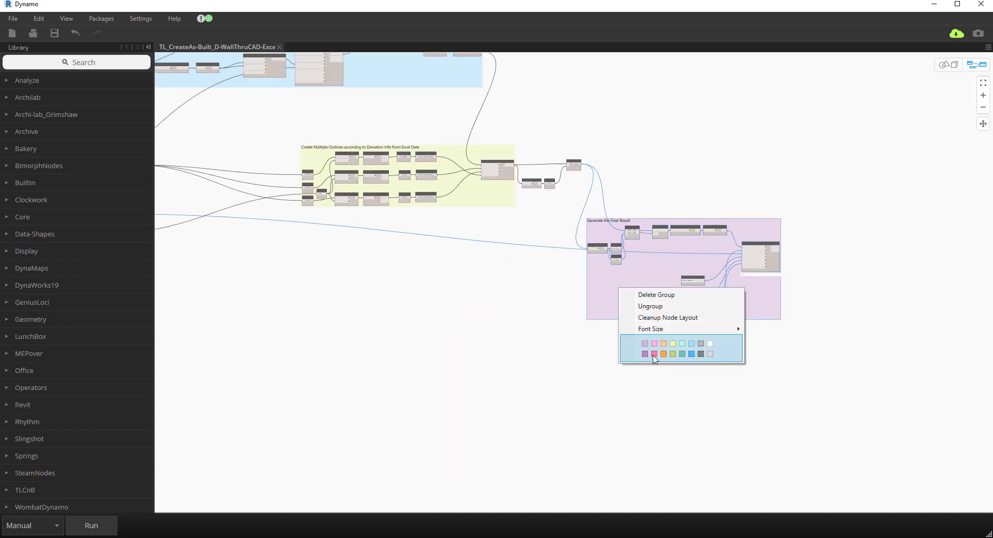
left_click(682, 354)
- Colour the Create Multiple Outlines according to Deviation Info group pink
middle_click_drag(671, 257, 581, 278)
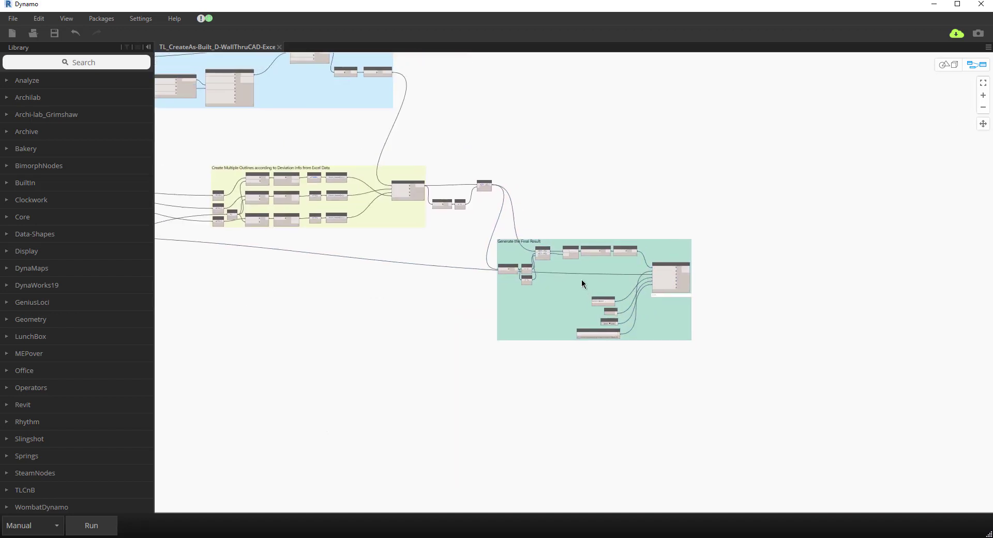
scroll(581, 278, "up", 2)
scroll(576, 420, "down", 2)
middle_click_drag(395, 368, 525, 400)
scroll(457, 377, "down", 1)
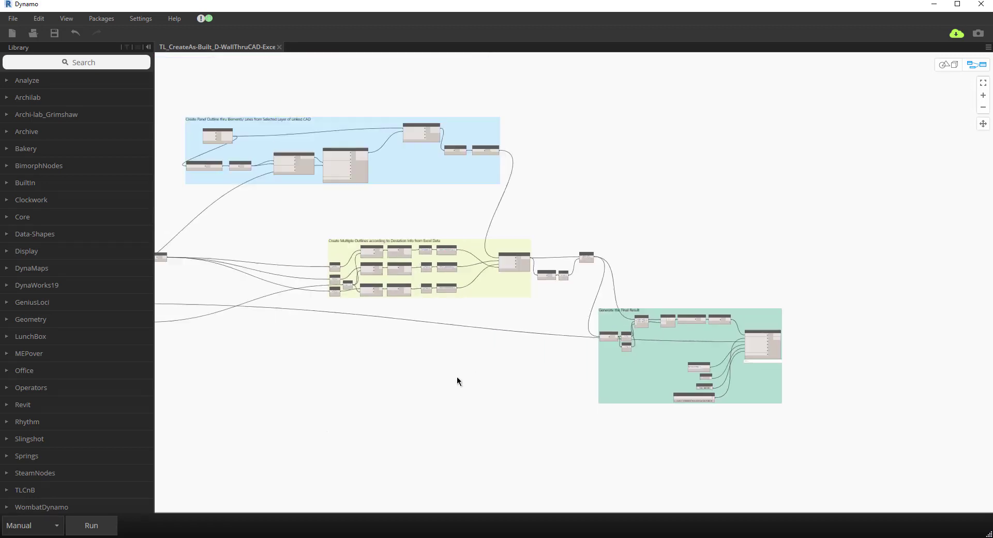
scroll(457, 378, "down", 1)
middle_click_drag(457, 378, 590, 348)
middle_click_drag(425, 359, 476, 354)
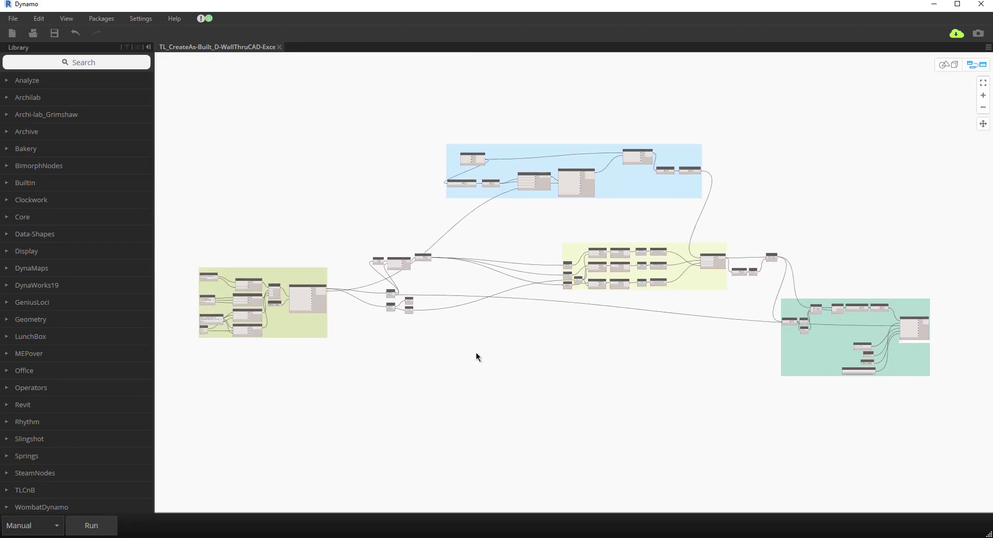
right_click(692, 286)
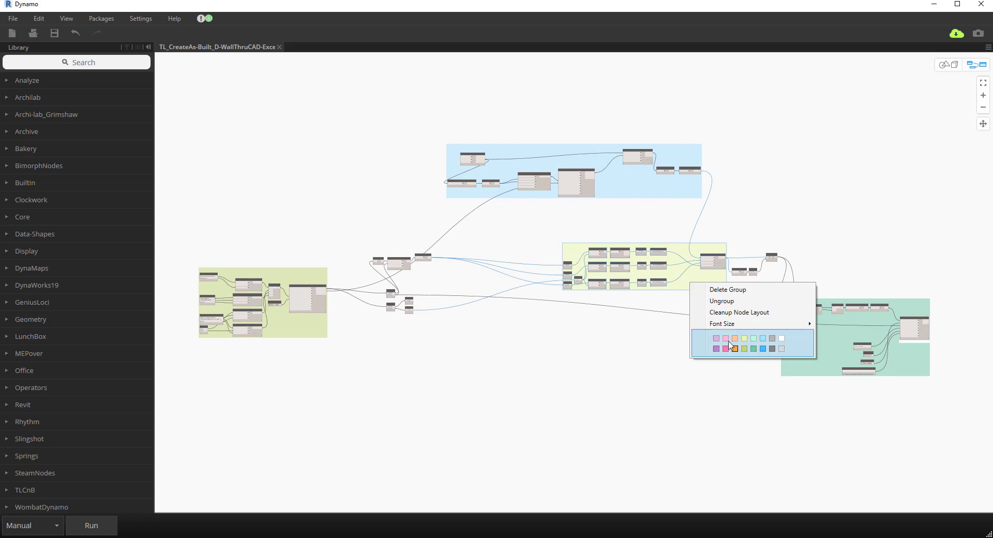
left_click(726, 338)
left_click(639, 369)
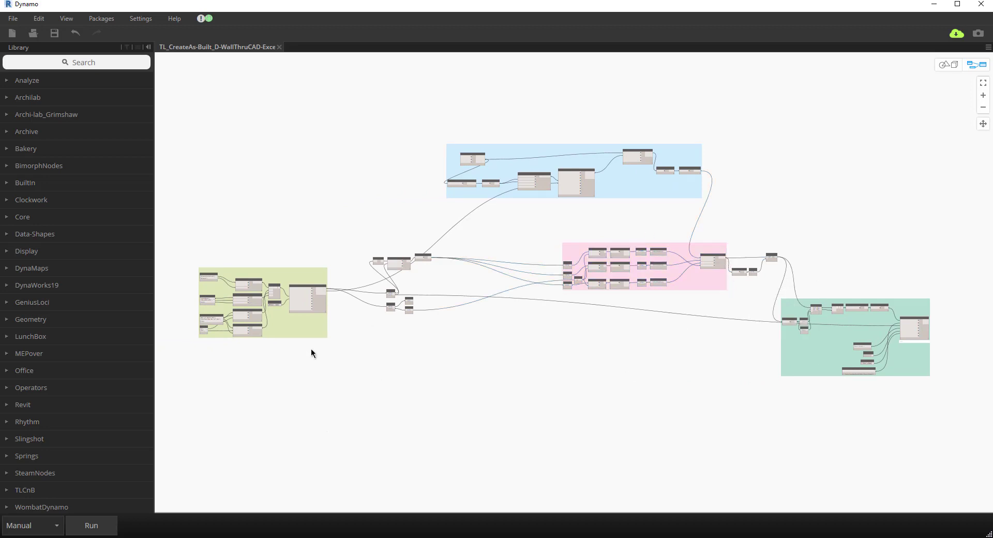
scroll(795, 374, "up", 1)
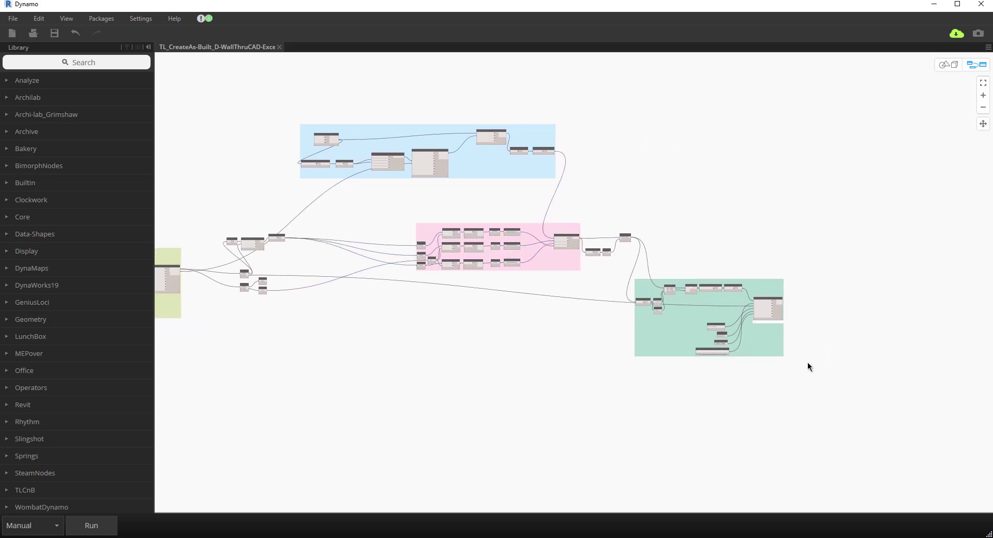
scroll(791, 368, "up", 2)
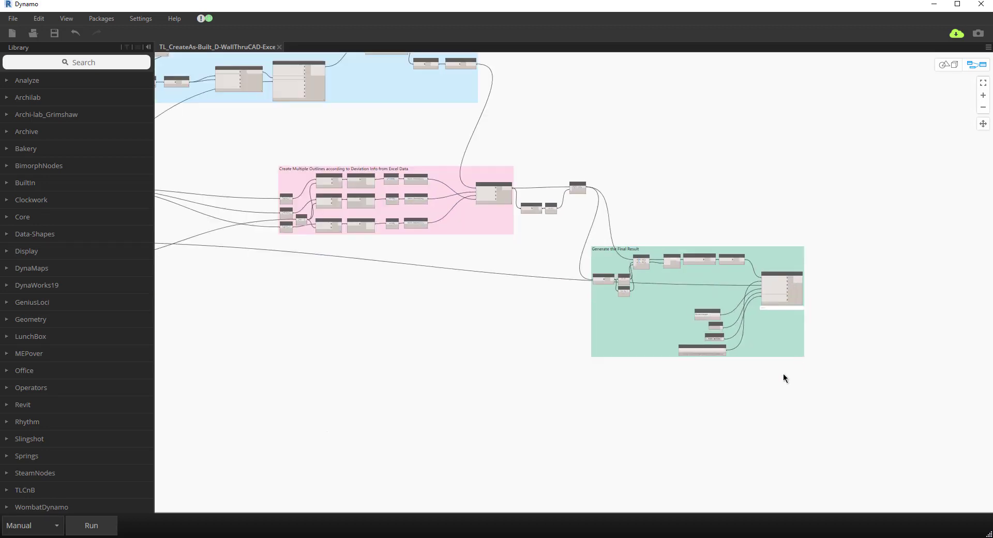
- Box-select the three ungrouped Excel-reading nodes left of the pink group
left_click(782, 344)
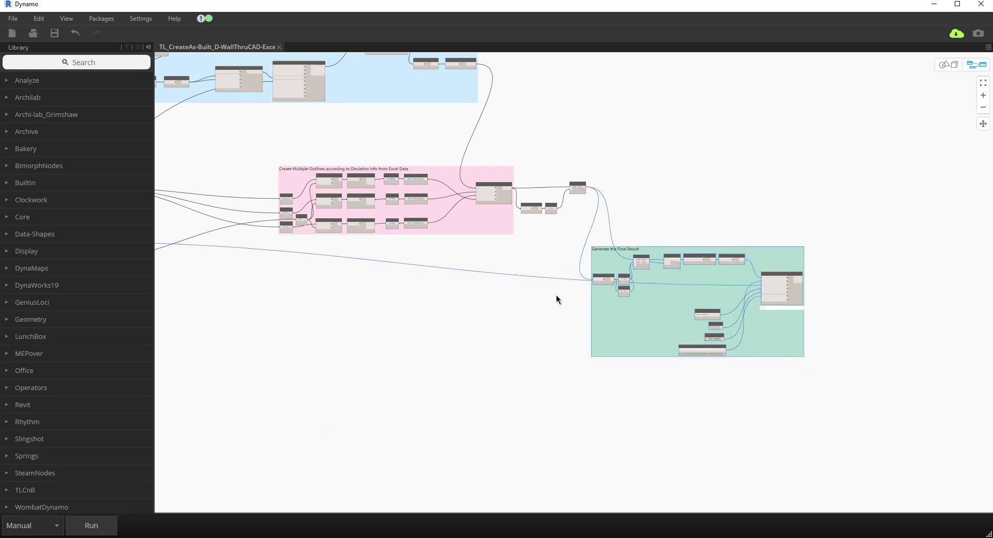
scroll(650, 303, "up", 2)
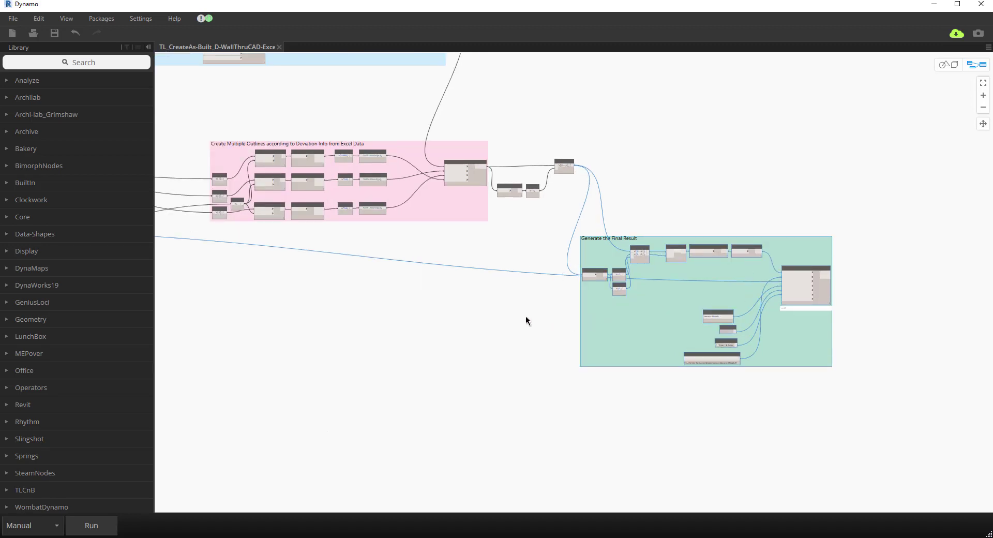
middle_click_drag(652, 313, 722, 321)
scroll(723, 325, "down", 2)
middle_click_drag(727, 191, 740, 244)
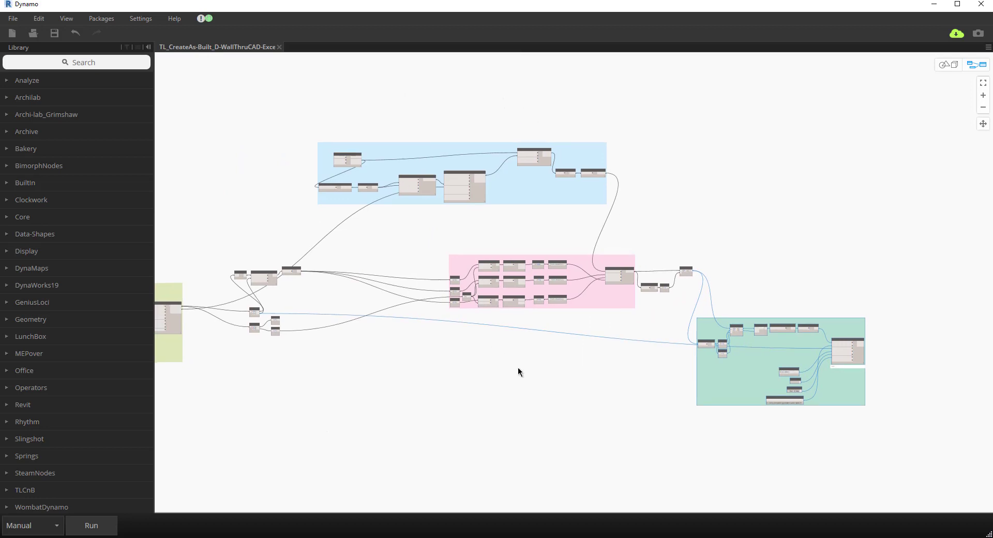
middle_click_drag(518, 371, 503, 366)
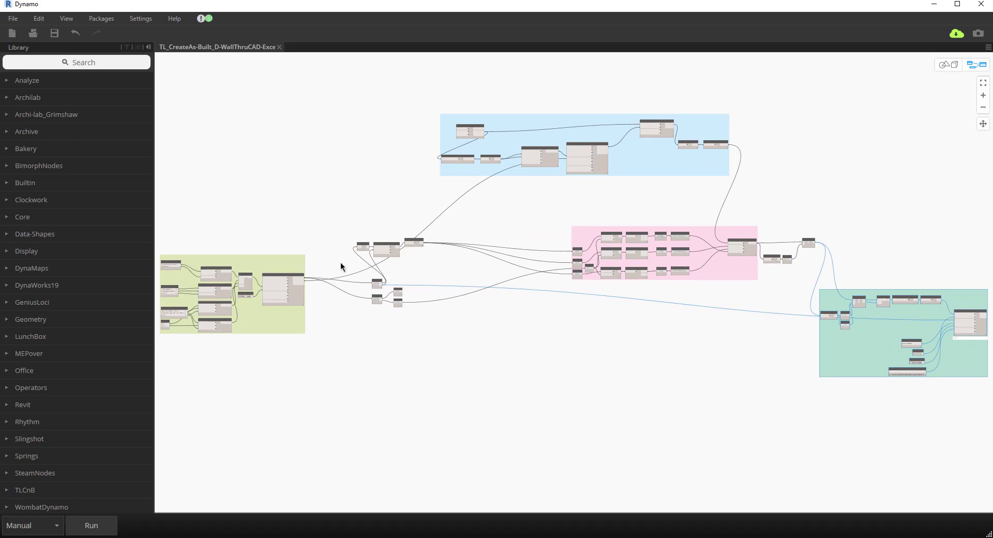
scroll(405, 252, "up", 2)
left_click_drag(319, 195, 451, 265)
- Group File.FromPath, Excel.ReadFromFile and List.Transpose and colour the group orange
right_click(389, 195)
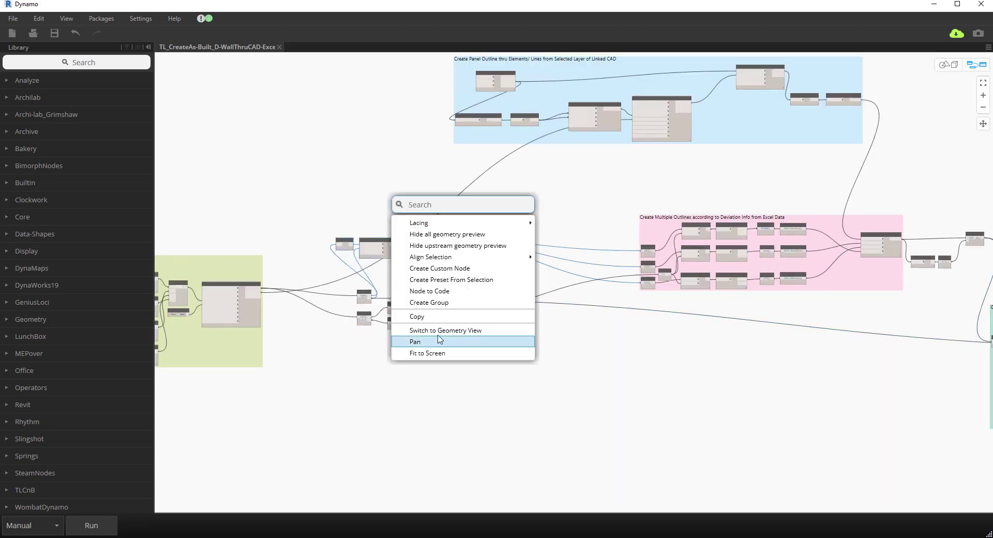
left_click(440, 303)
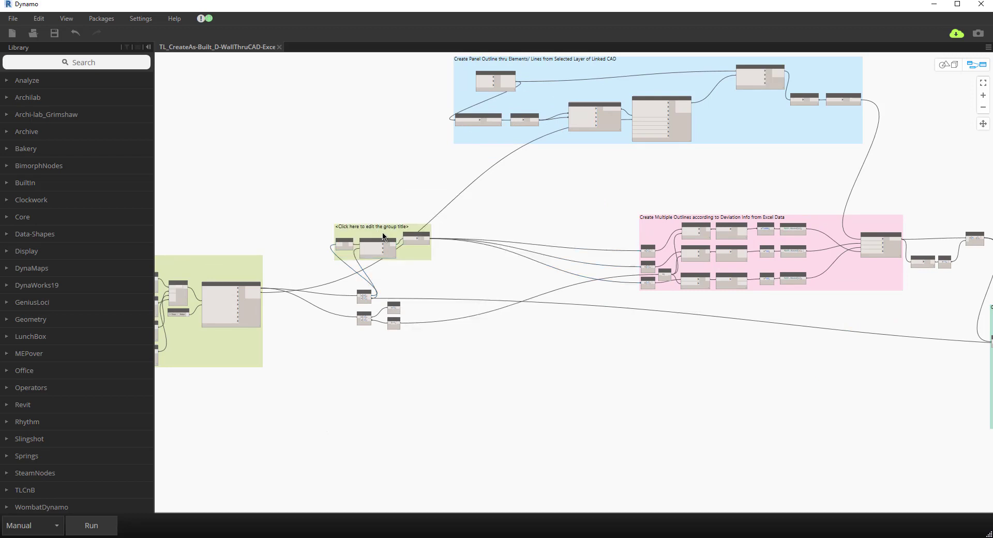
right_click(382, 232)
left_click(429, 300)
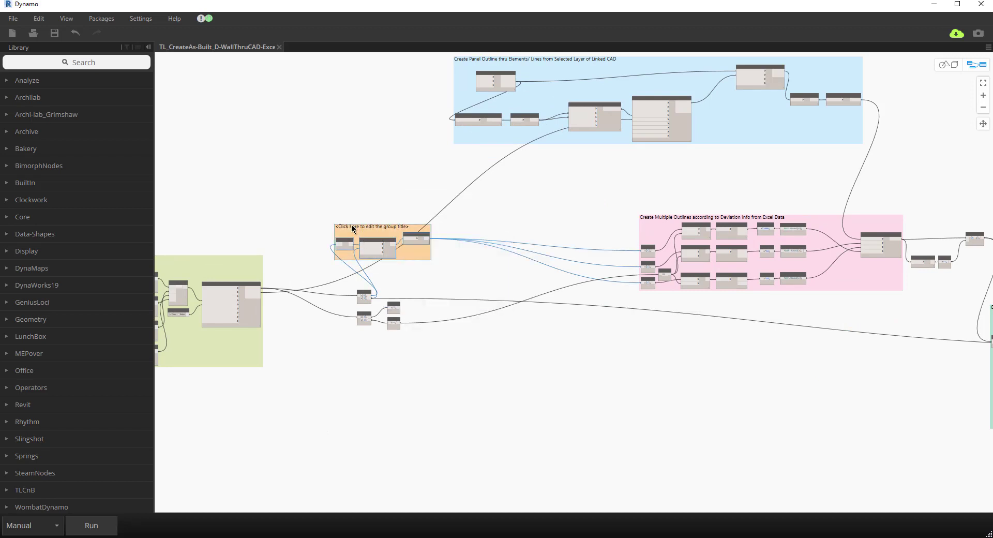
- Title the orange group 'Extract Info from Excel Data'
scroll(352, 226, "up", 5)
double_click(359, 230)
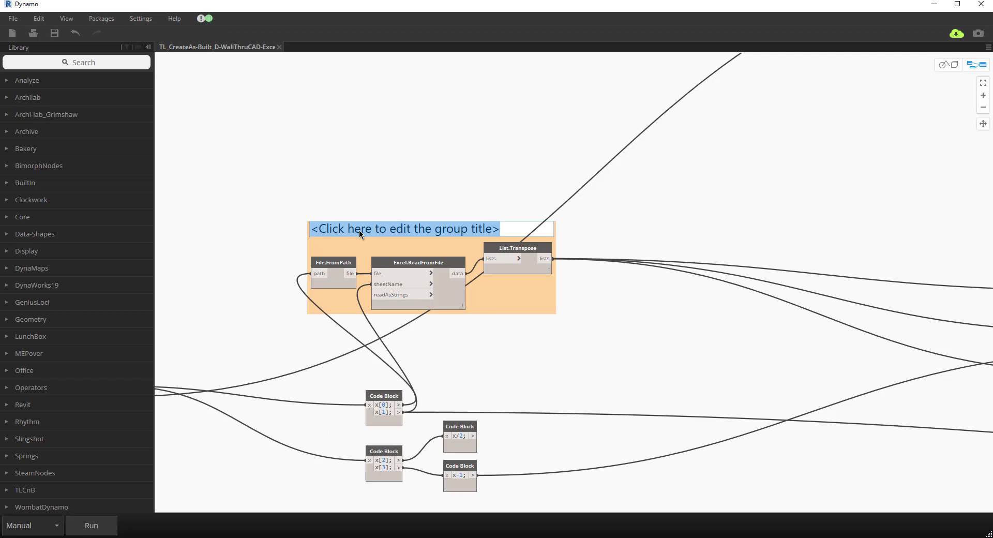
type("Extract Info")
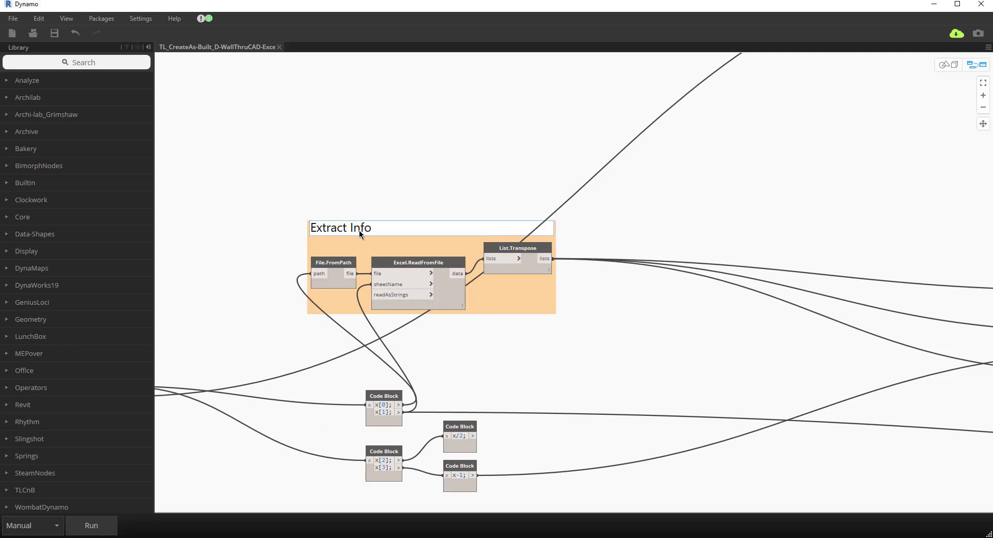
type(" from Excel Data")
left_click(504, 297)
- Move the Extract Info from Excel Data group higher on the canvas
left_click_drag(499, 303, 498, 265)
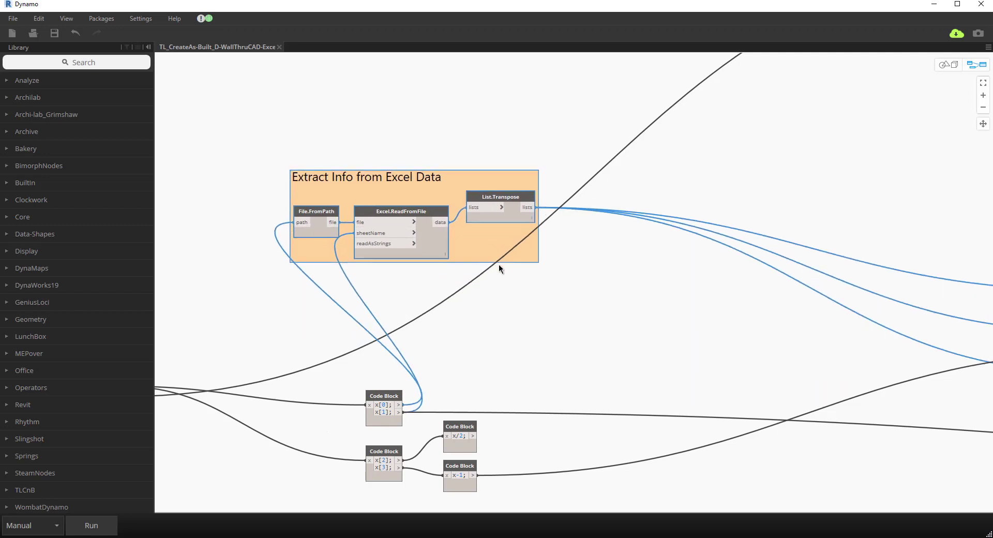
scroll(564, 271, "down", 4)
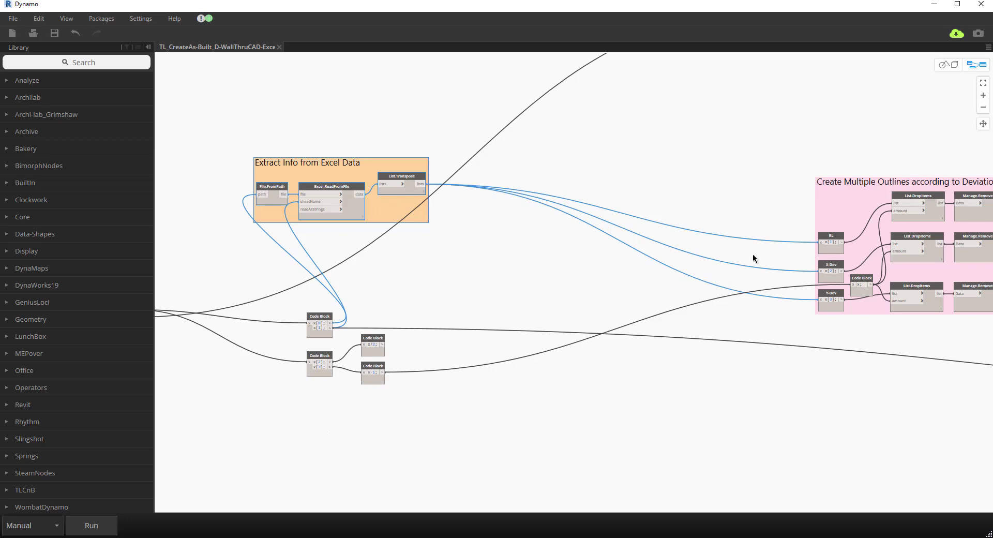
scroll(459, 281, "down", 3)
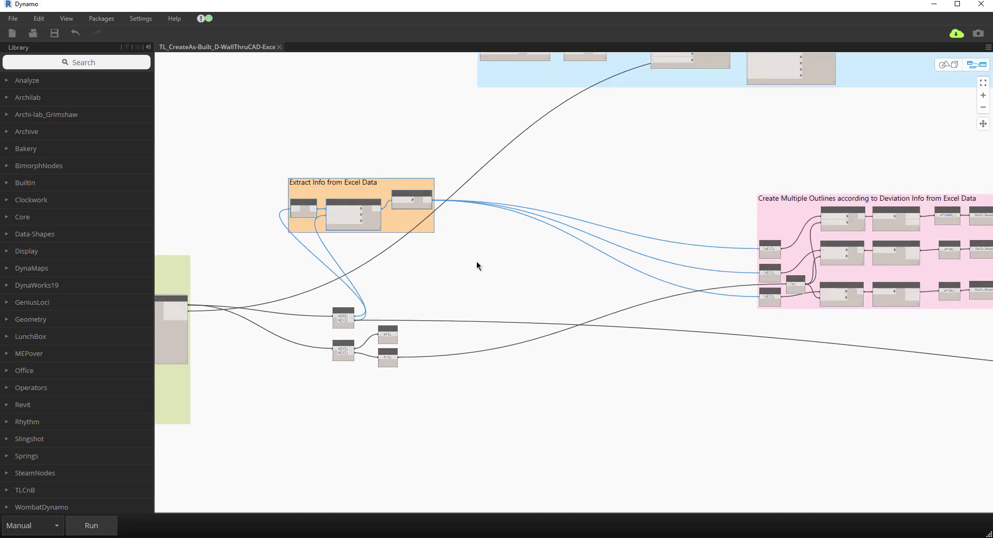
scroll(595, 339, "down", 5)
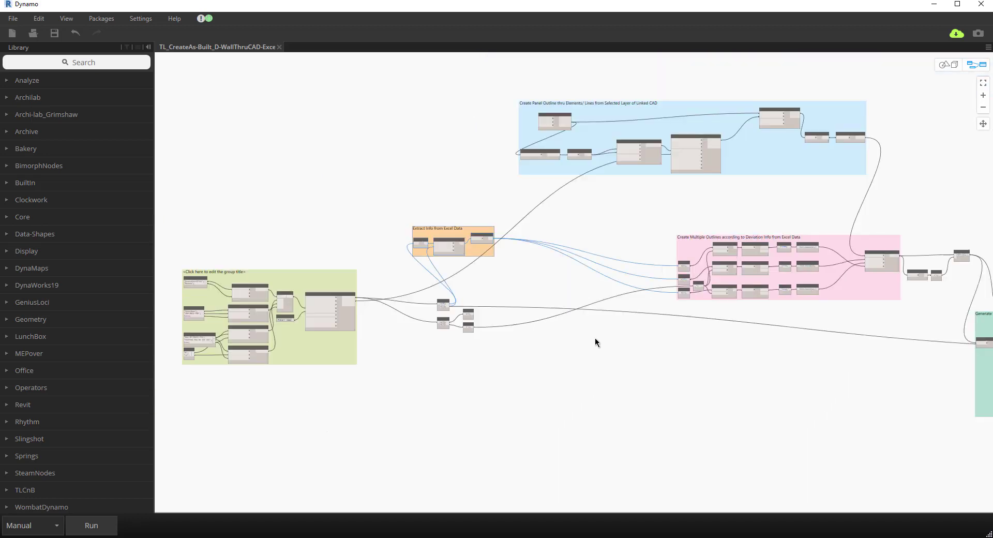
- Gather the four loose code blocks, including x/2 and x-1, and move them left
scroll(414, 305, "up", 5)
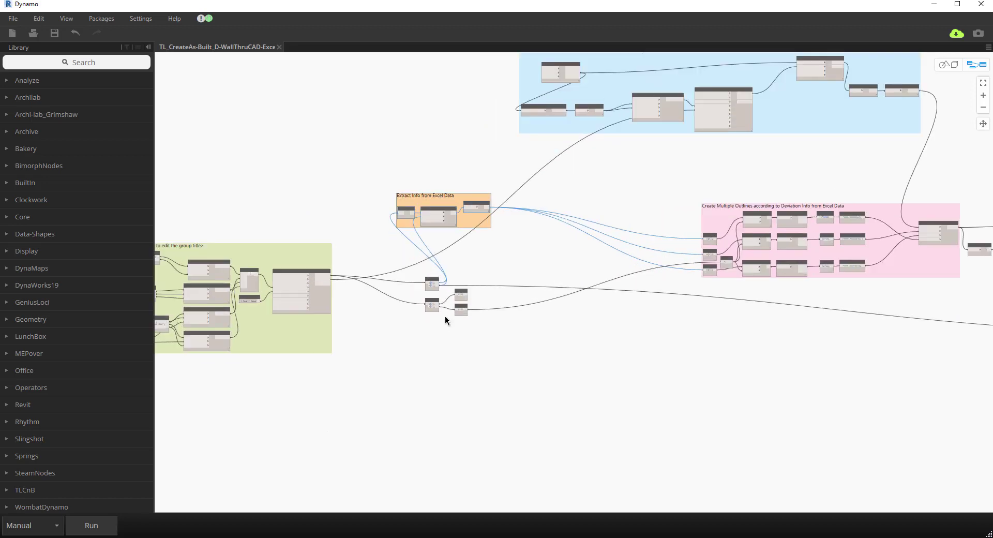
left_click_drag(443, 304, 444, 296)
left_click_drag(453, 342, 478, 293)
left_click(512, 290)
left_click_drag(405, 259, 504, 333)
left_click_drag(476, 293, 347, 351)
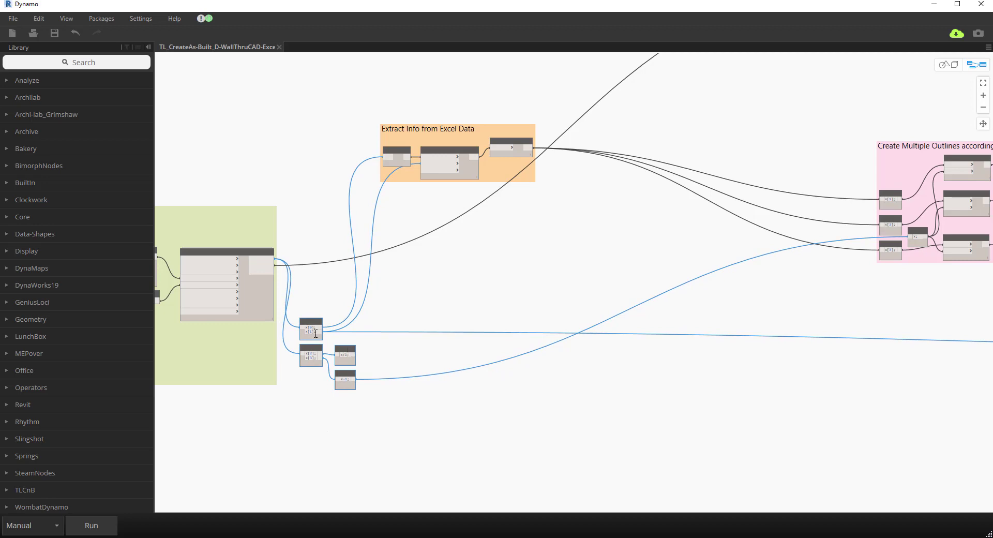
left_click_drag(288, 309, 344, 400)
left_click(393, 355)
- Shift the orange Extract Info group left and the blue Create Panel Outline group left and down
middle_click_drag(463, 259, 455, 302)
left_click_drag(455, 176, 364, 193)
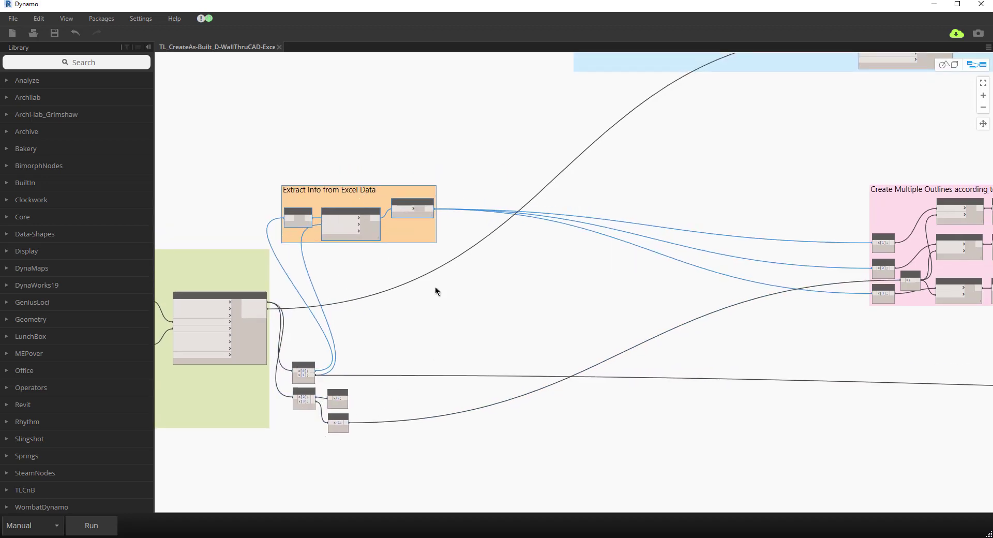
left_click(435, 290)
scroll(597, 312, "down", 3)
middle_click_drag(596, 312, 516, 339)
left_click_drag(833, 137, 636, 201)
- Move the pink outlines group and the three loose nodes between groups to the left
scroll(718, 399, "down", 2)
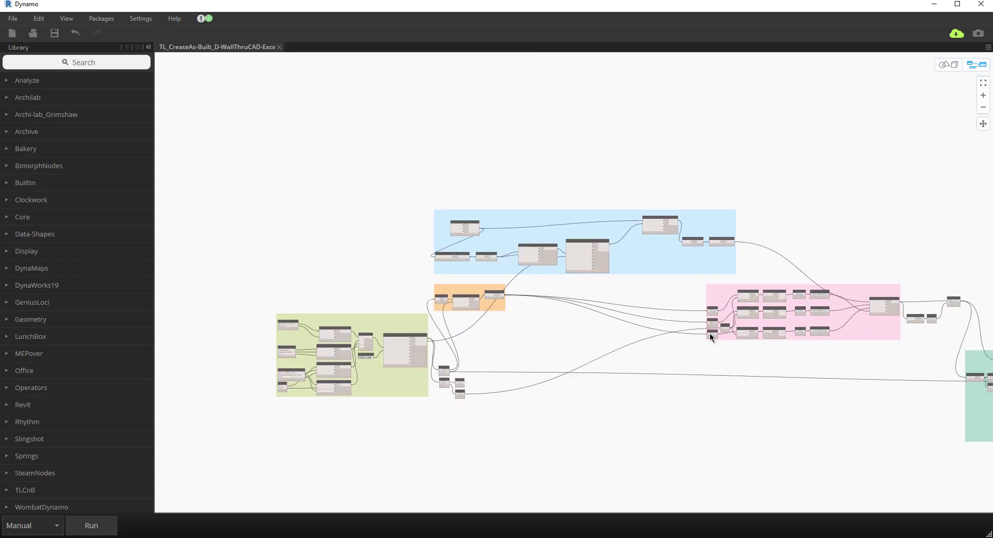
middle_click_drag(714, 336, 649, 281)
left_click_drag(813, 275, 651, 282)
middle_click_drag(665, 341, 550, 299)
left_click_drag(690, 177, 806, 245)
scroll(737, 226, "up", 3)
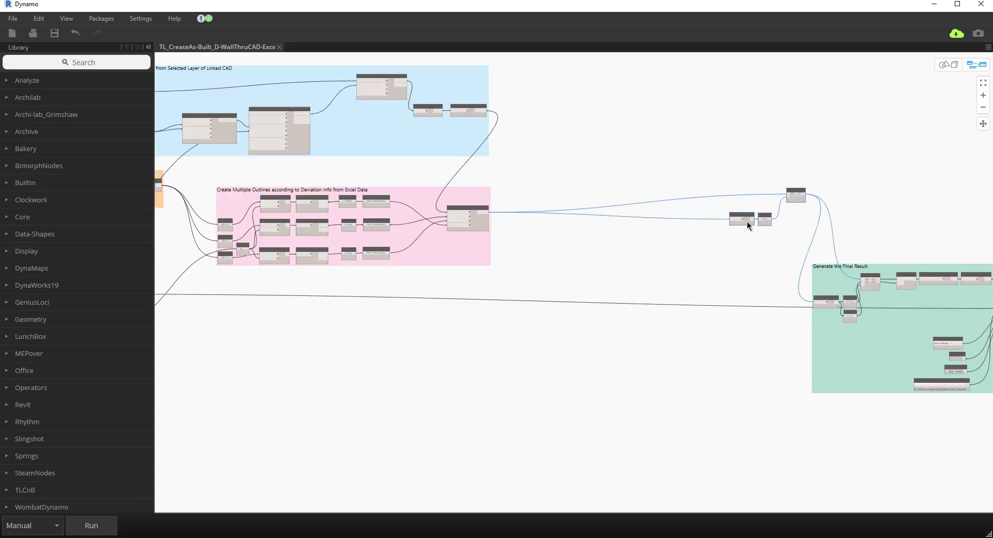
left_click_drag(747, 221, 528, 263)
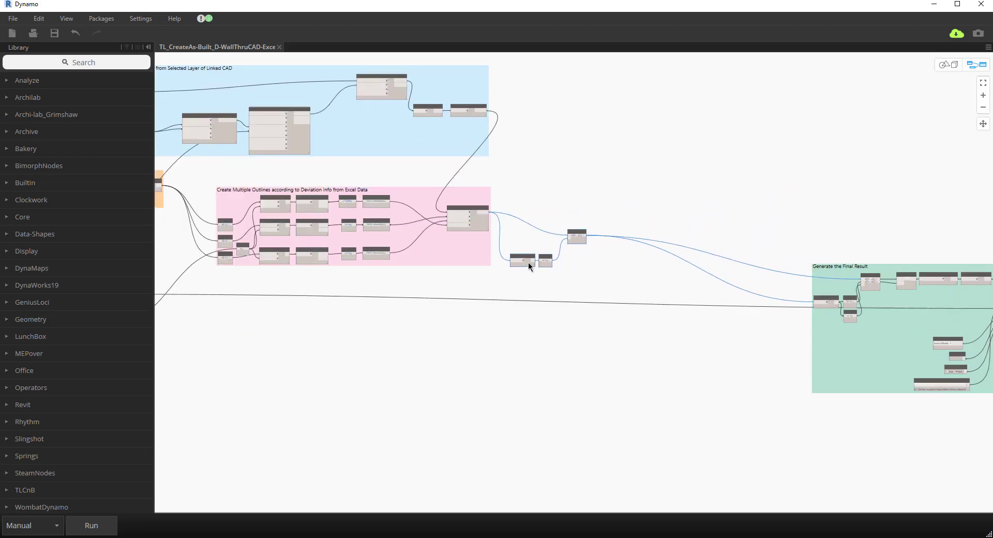
- Move the green input group left and bring the whole compacted graph into view
scroll(592, 341, "down", 3)
left_click_drag(760, 364, 613, 339)
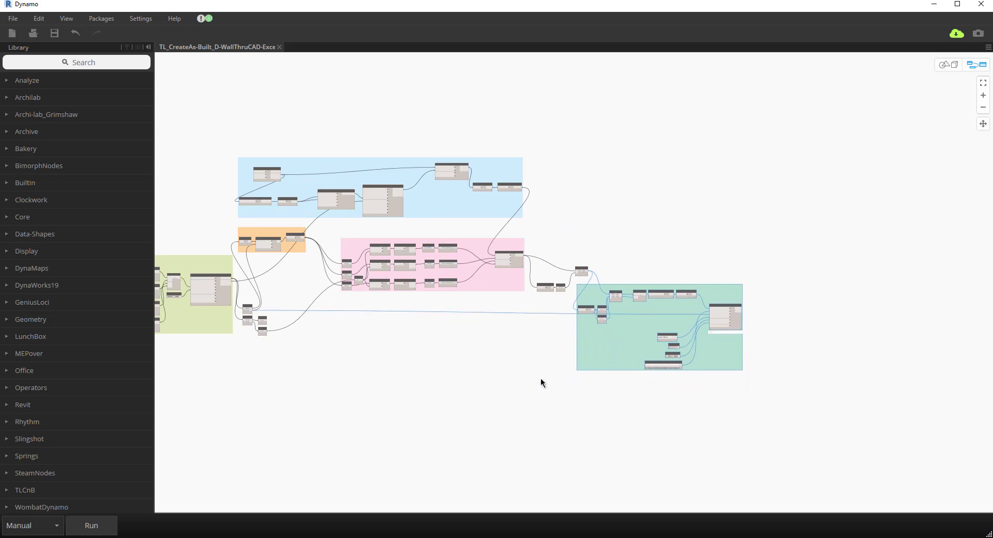
left_click(496, 377)
middle_click_drag(459, 370, 578, 367)
scroll(577, 367, "up", 2)
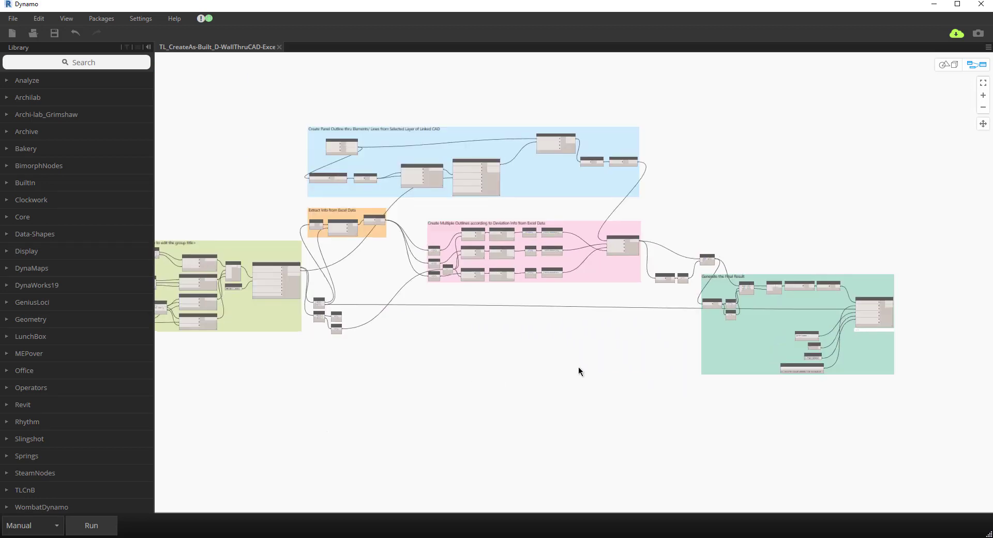
scroll(547, 359, "down", 2)
scroll(534, 347, "up", 2)
scroll(537, 349, "down", 2)
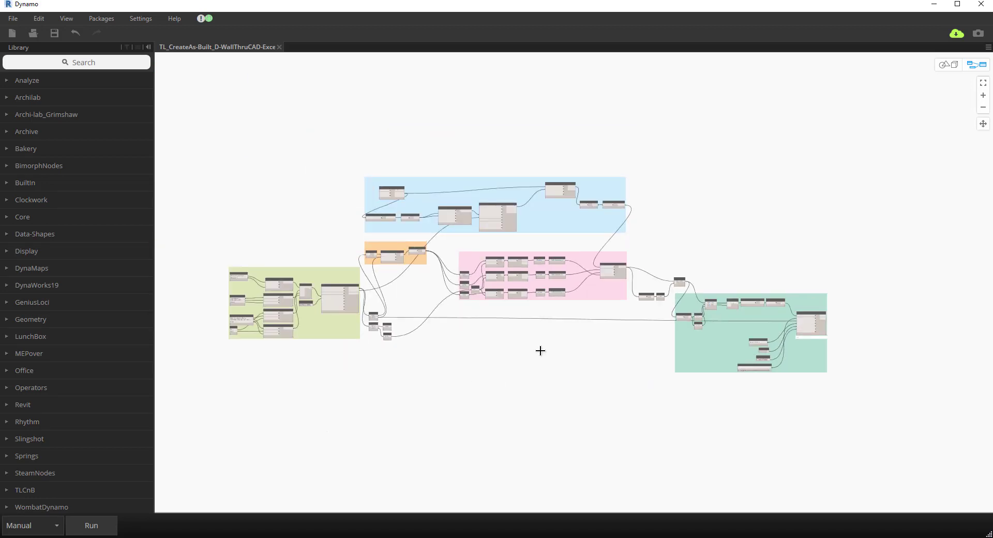
- Close the graph, return to Revit, and set the 3D view's visual style to Shaded
left_click(280, 47)
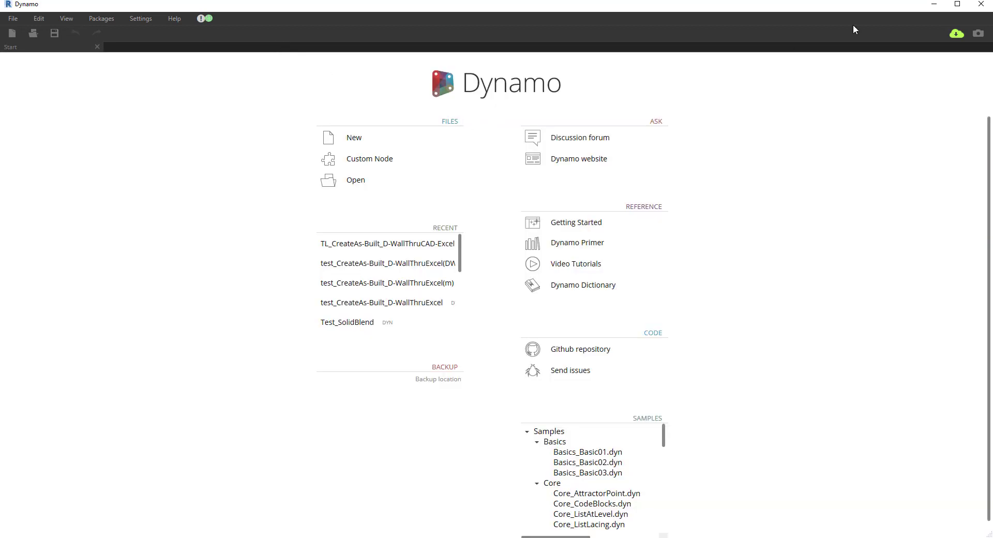
left_click(934, 5)
left_click(581, 292)
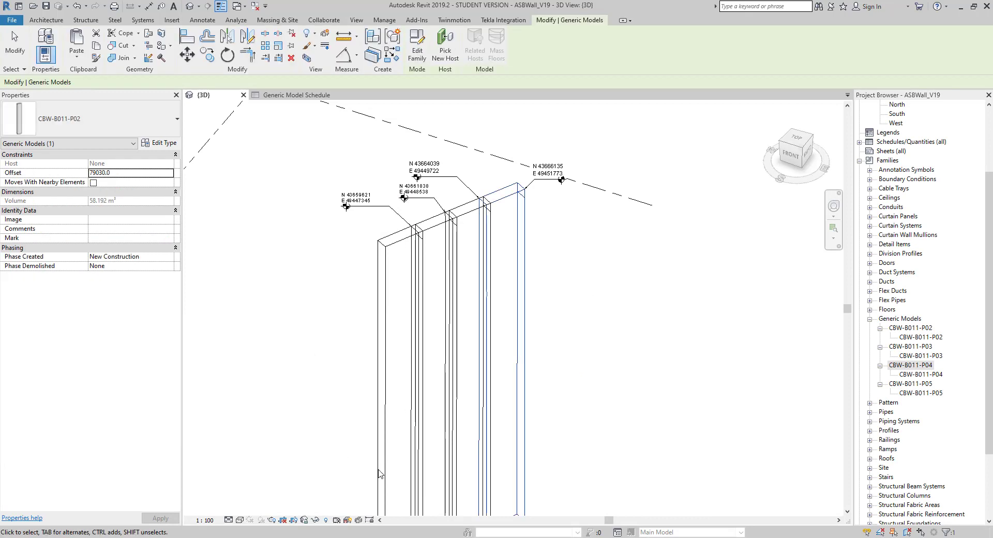
left_click(240, 520)
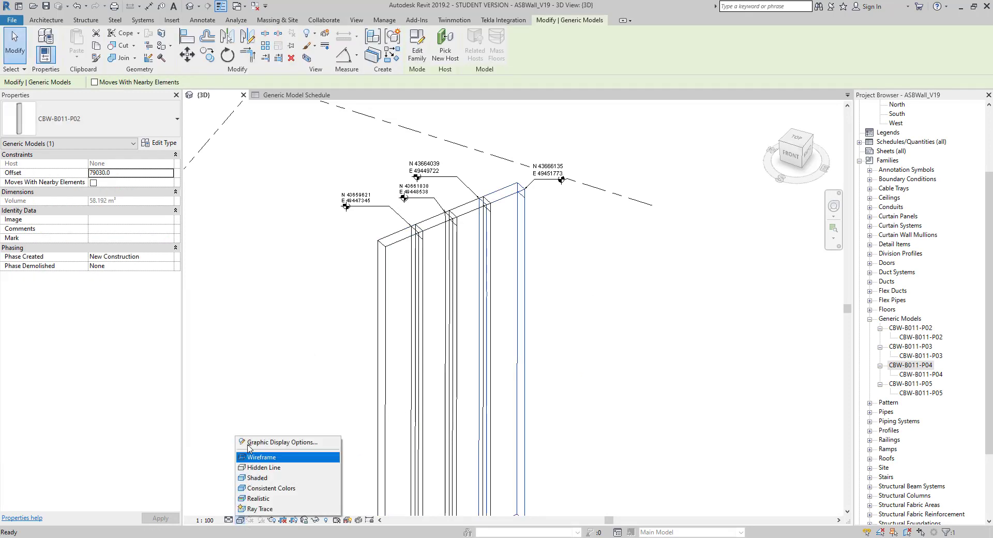
left_click(254, 478)
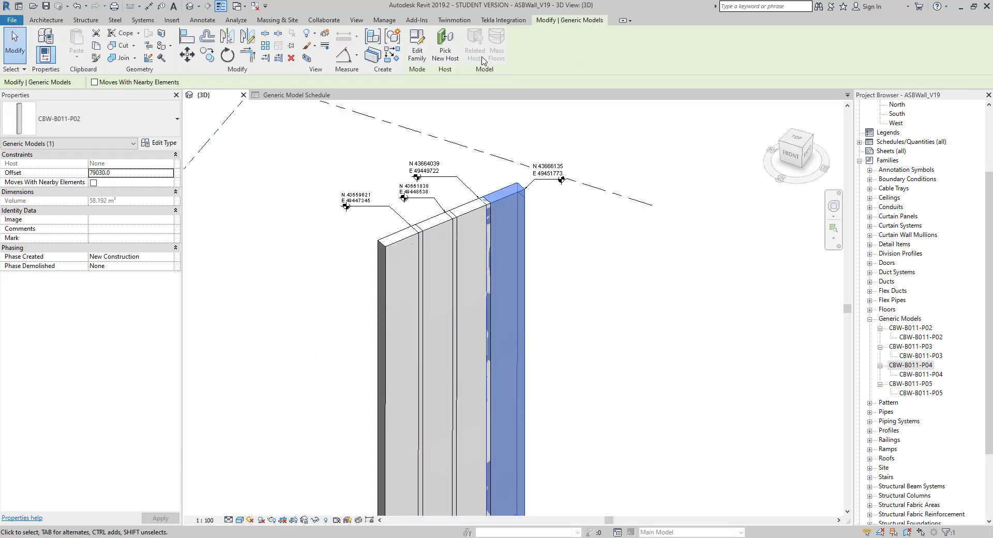
- Tile the 3D view beside the Generic Model Schedule and centre the wall panels
left_click(357, 20)
left_click(900, 52)
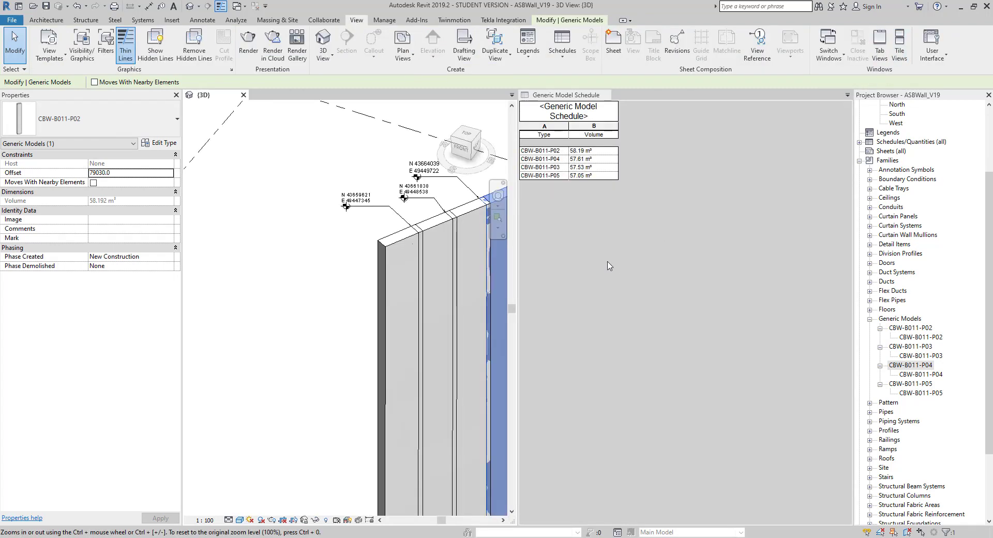
left_click(340, 253)
middle_click_drag(339, 253, 229, 255)
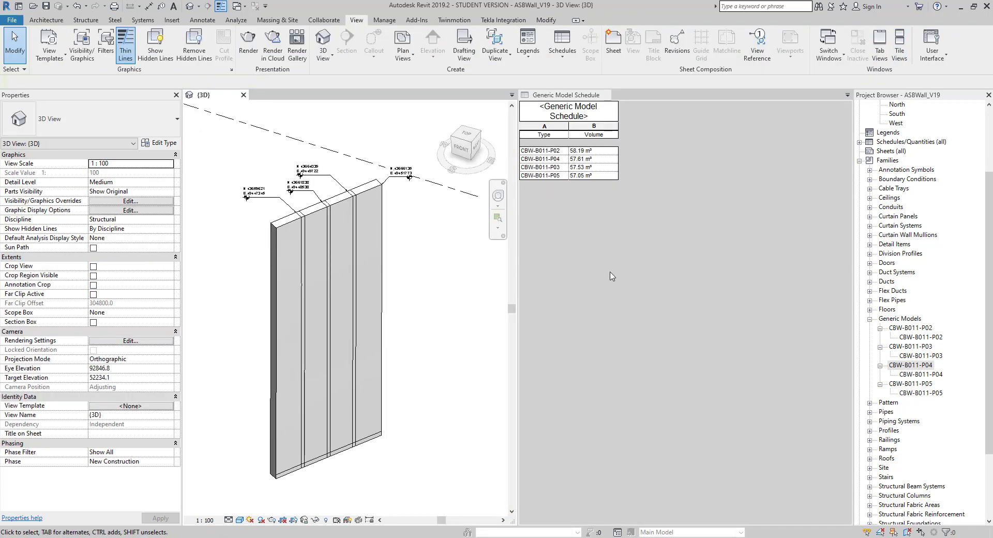
- Right-align the schedule's Volume column and set it to calculate totals
key("ctrl+Tab")
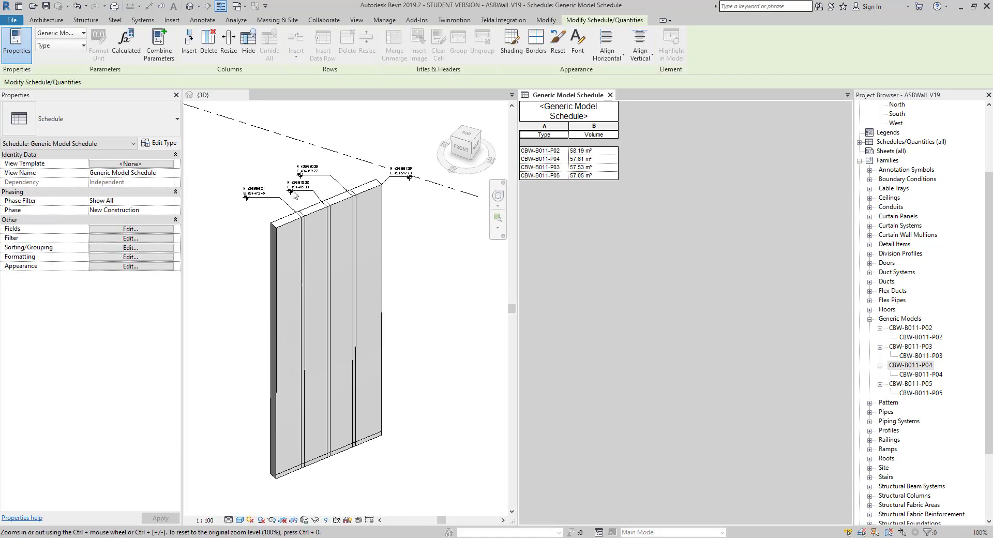
left_click(114, 257)
left_click(376, 204)
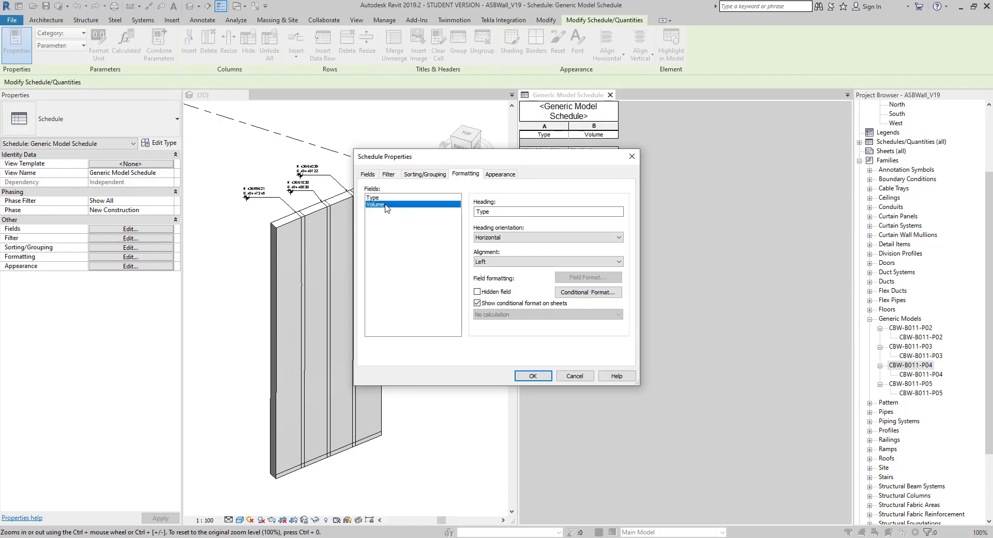
left_click(549, 261)
left_click(499, 284)
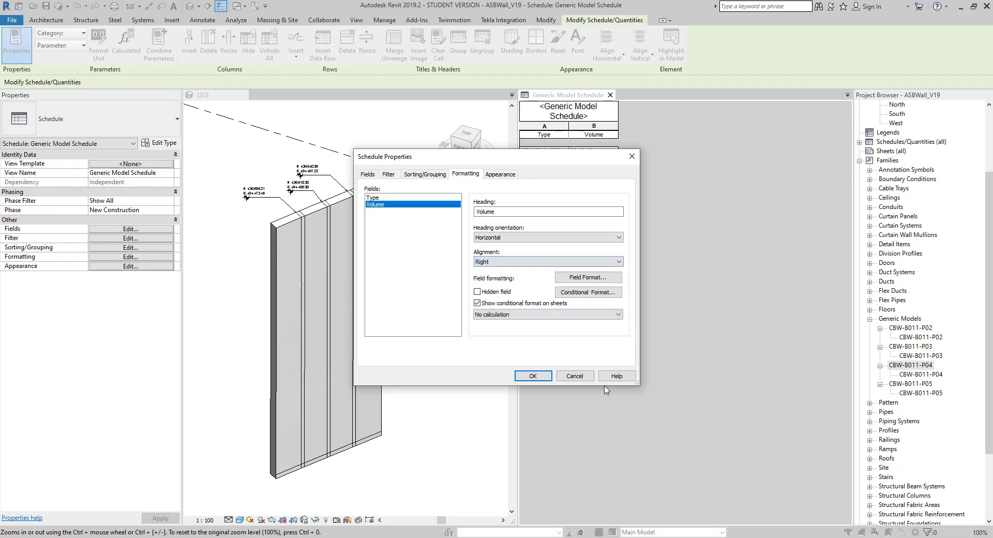
left_click(556, 315)
left_click(505, 332)
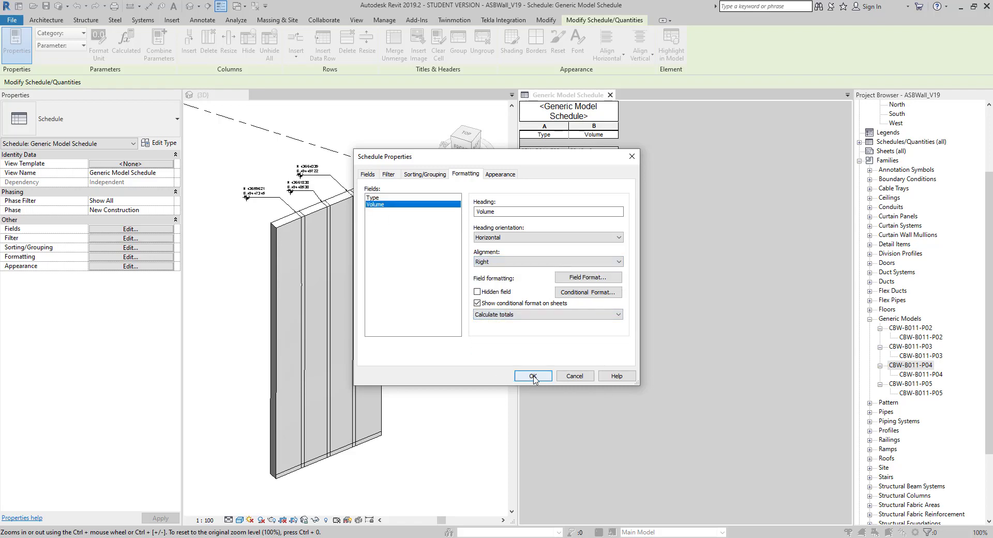
left_click(532, 376)
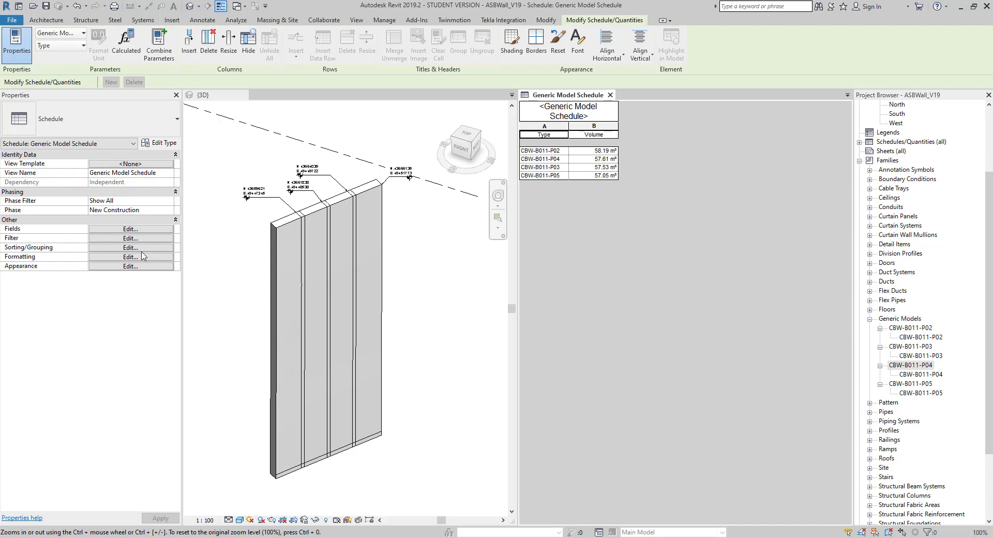
- Turn on the schedule's grand totals, displaying totals only
left_click(130, 248)
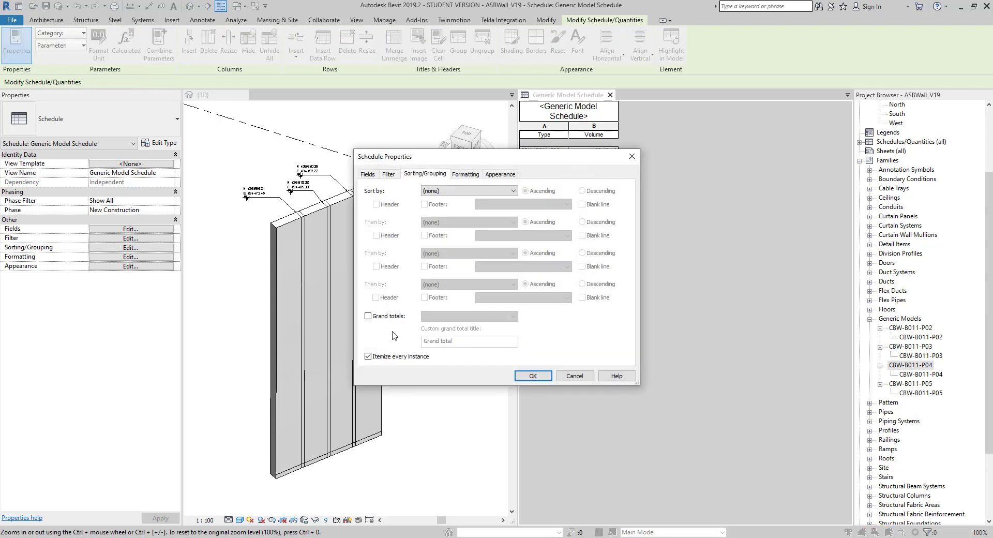
left_click(367, 316)
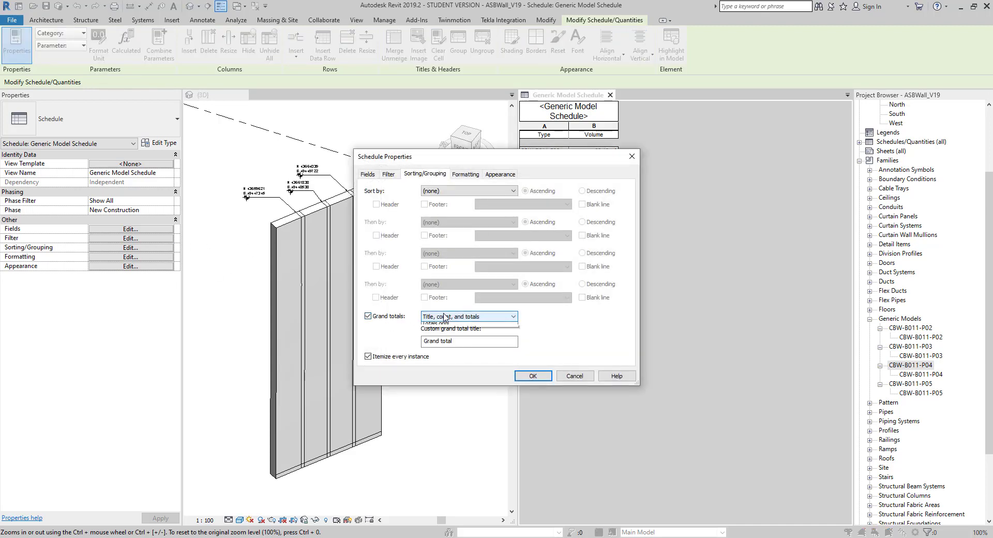
left_click(512, 316)
left_click(445, 351)
left_click(539, 379)
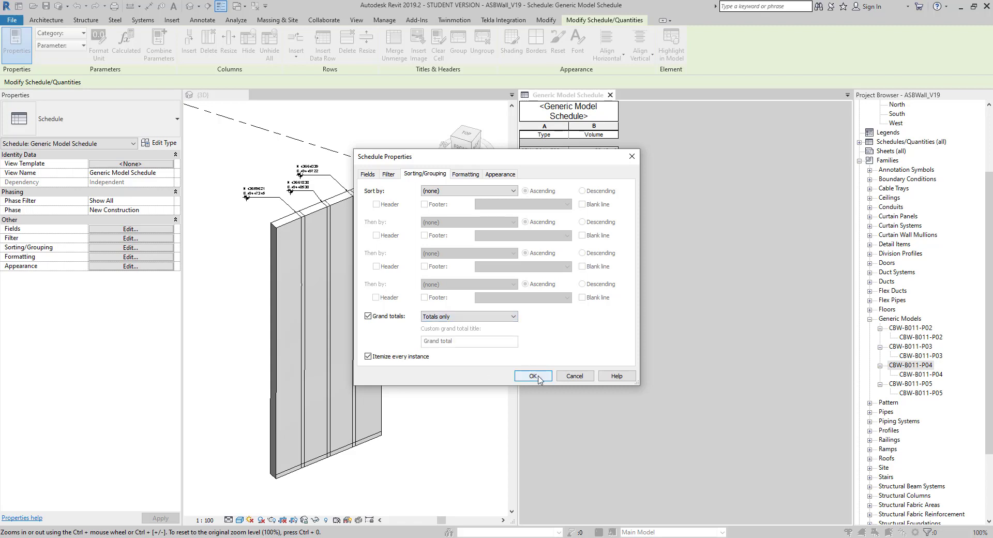